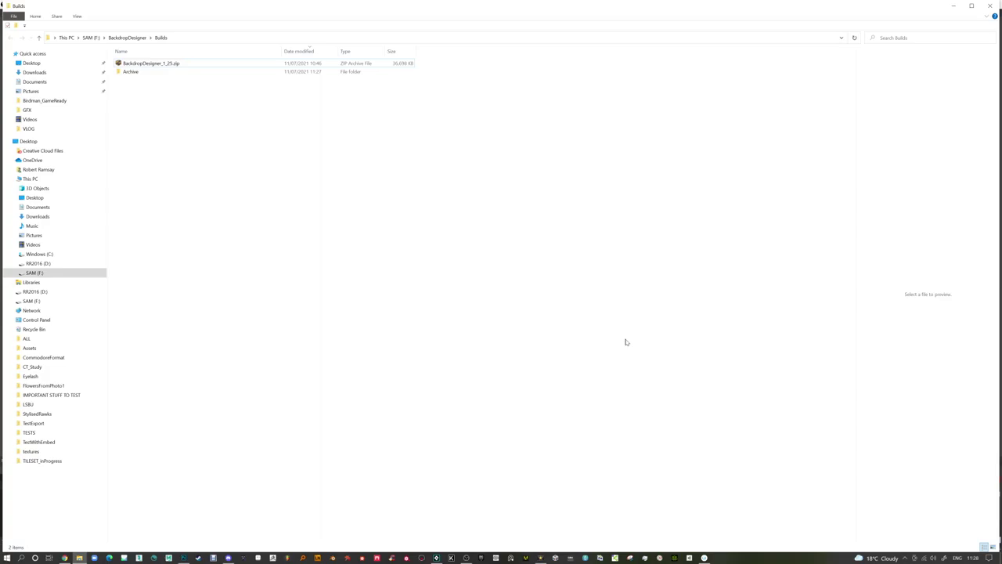
# Extract BackdropDesigner_1_25.zip into its own BackdropDesigner_1_25 folder with 7-Zip
pyautogui.click(150, 64)
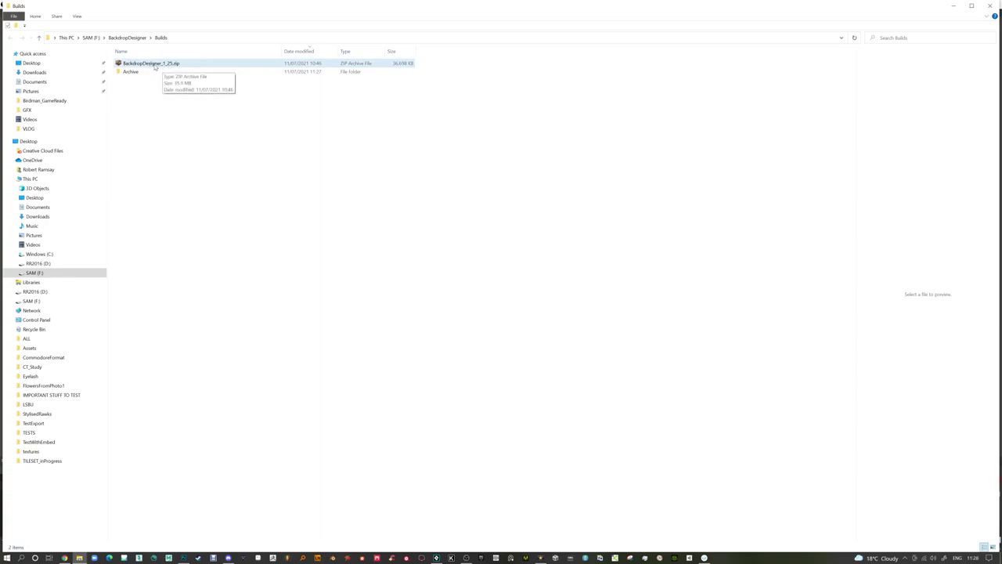
pyautogui.click(165, 65)
pyautogui.rightClick(165, 65)
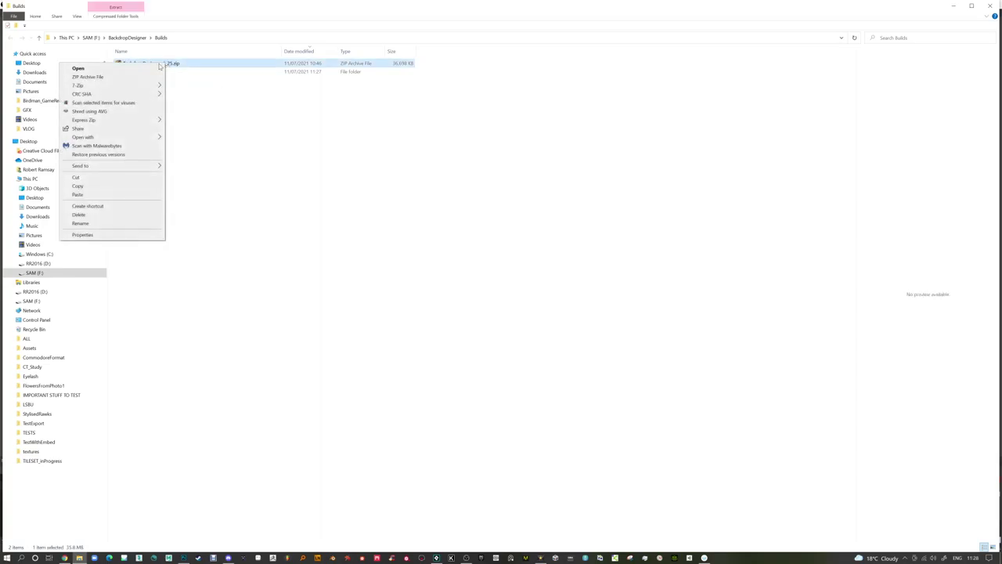
pyautogui.moveTo(144, 87)
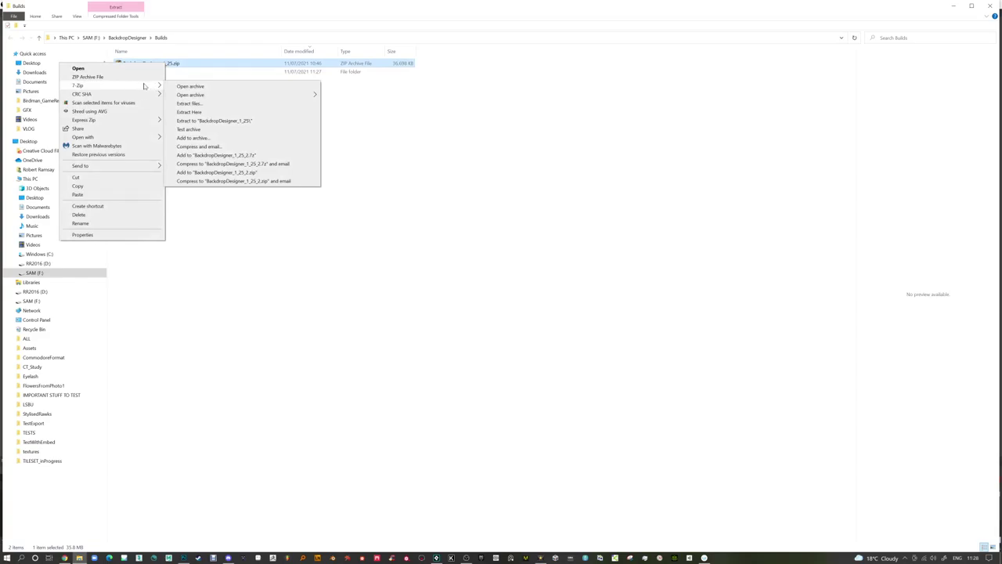
pyautogui.click(226, 121)
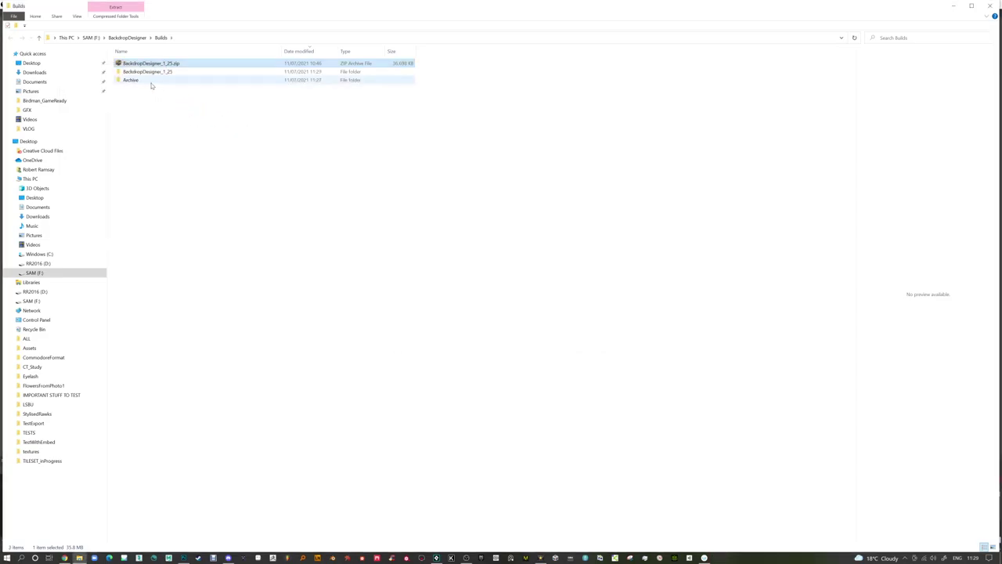
# Open the extracted BackdropDesigner_1_25 folder and launch BackdropDesigner_1_25.exe
pyautogui.doubleClick(148, 71)
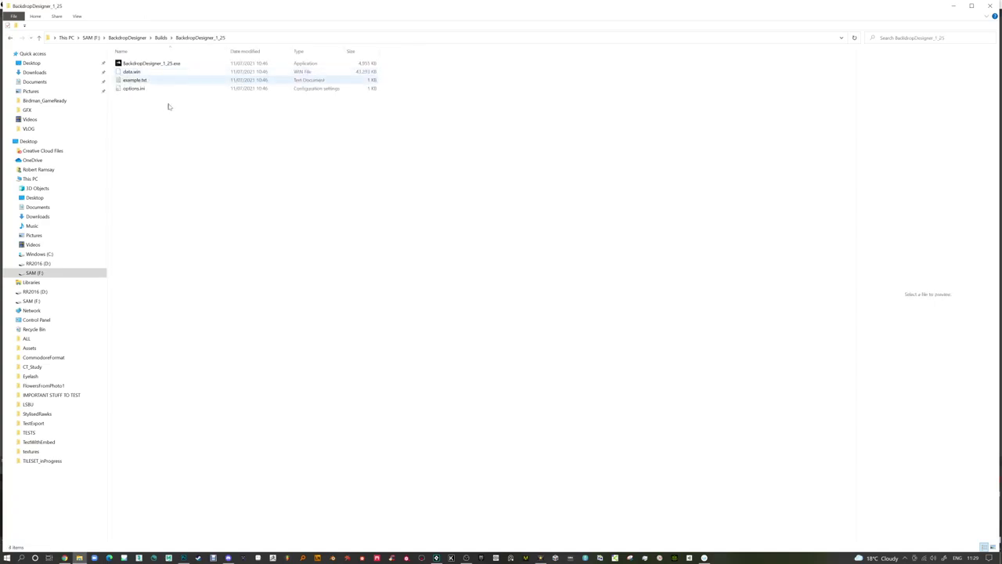
pyautogui.click(160, 63)
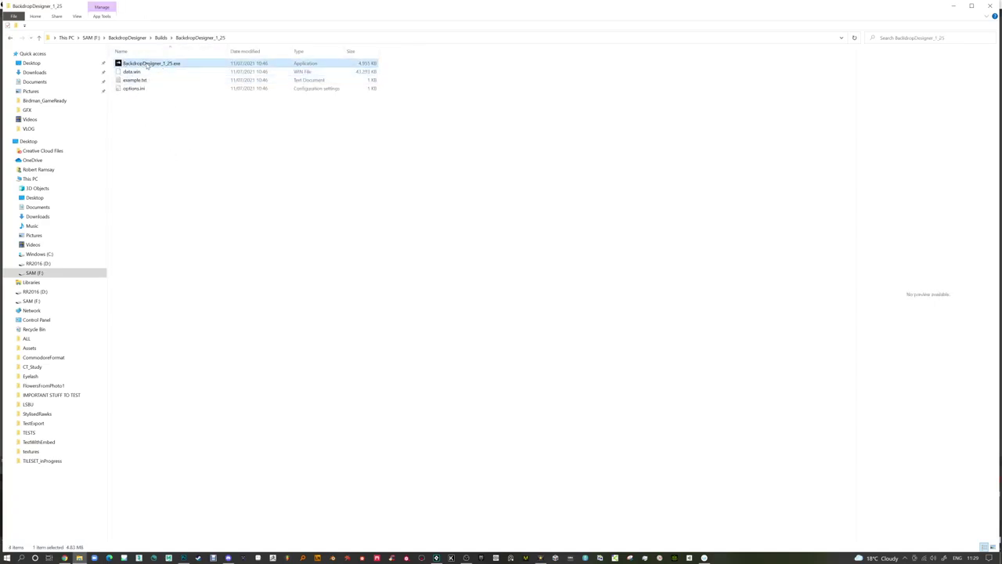
pyautogui.doubleClick(146, 66)
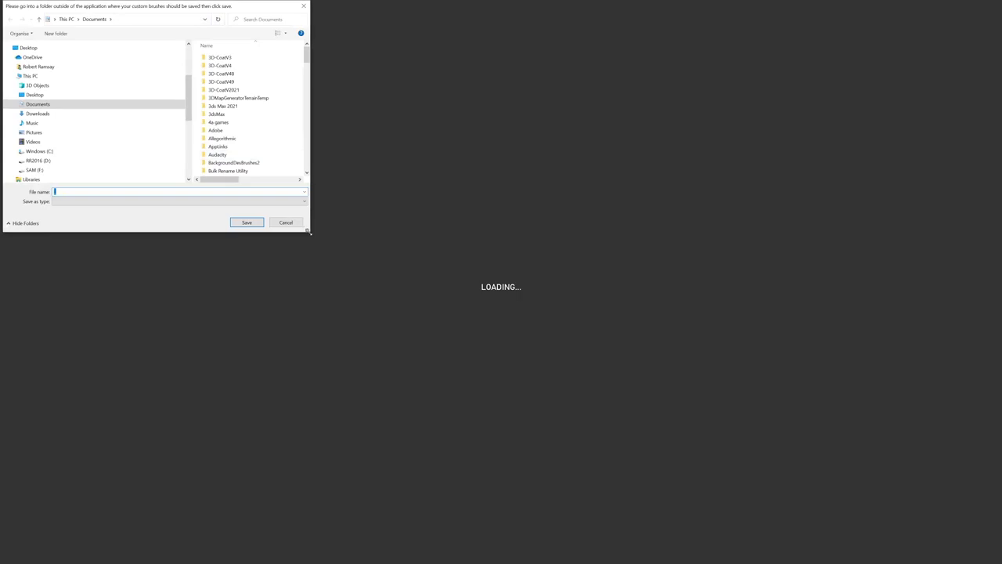
# Enlarge the save dialog and choose BackdropDesigner\CUSTOM_BRUSHES on the SAM (F:) drive as the custom brush folder
pyautogui.moveTo(309, 232); pyautogui.dragTo(606, 338)
pyautogui.moveTo(249, 15); pyautogui.dragTo(420, 80)
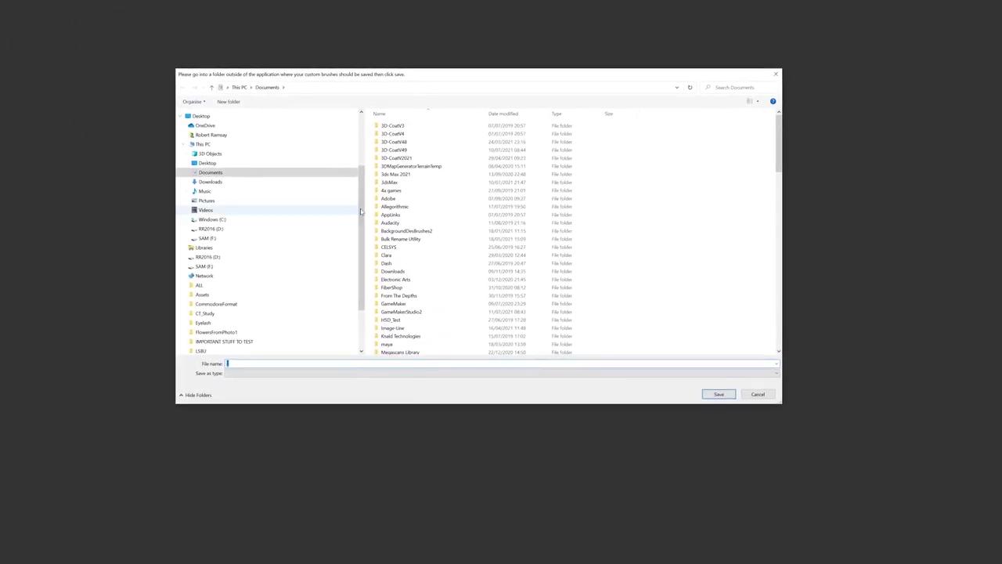
pyautogui.click(205, 266)
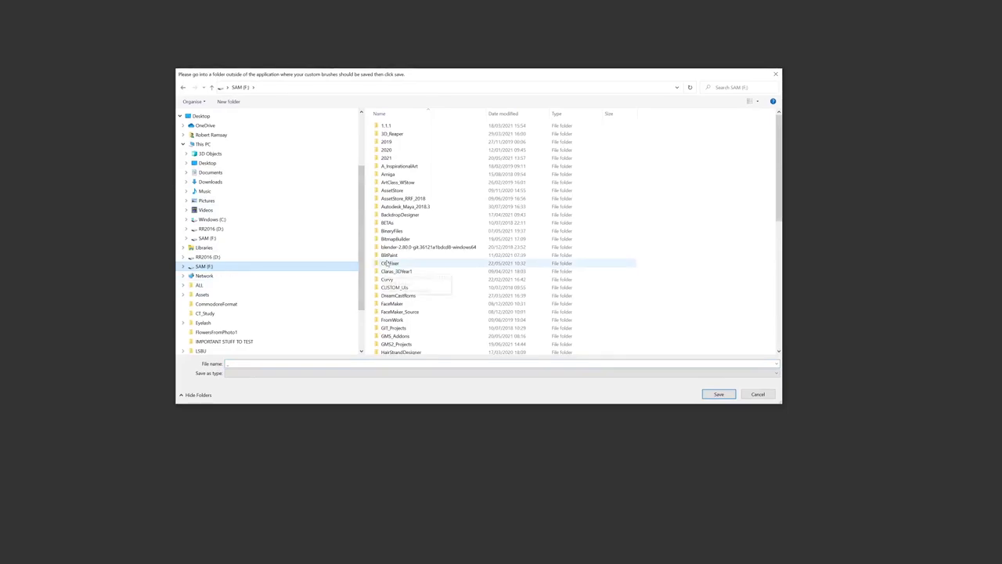
pyautogui.doubleClick(395, 214)
pyautogui.doubleClick(399, 190)
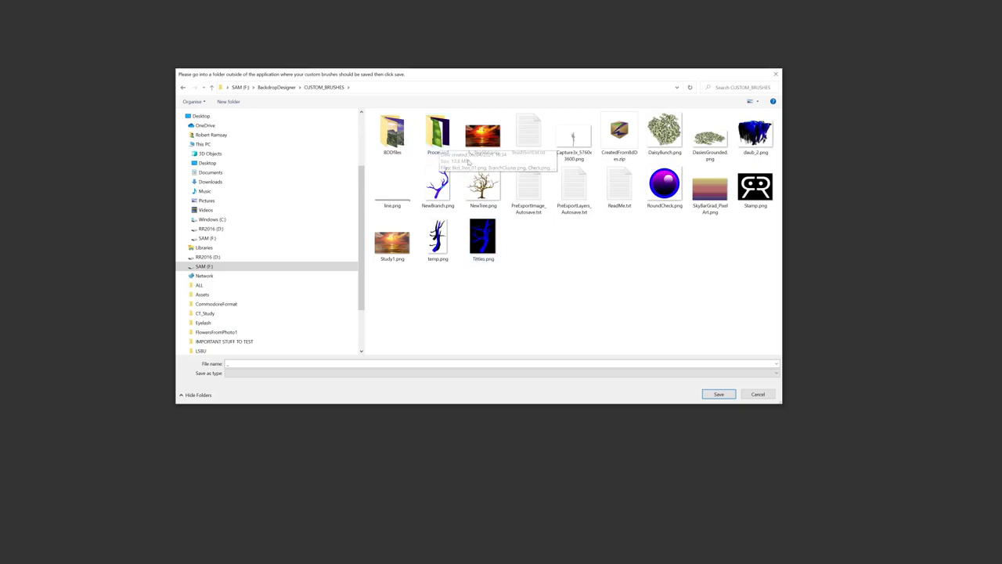
pyautogui.click(234, 363)
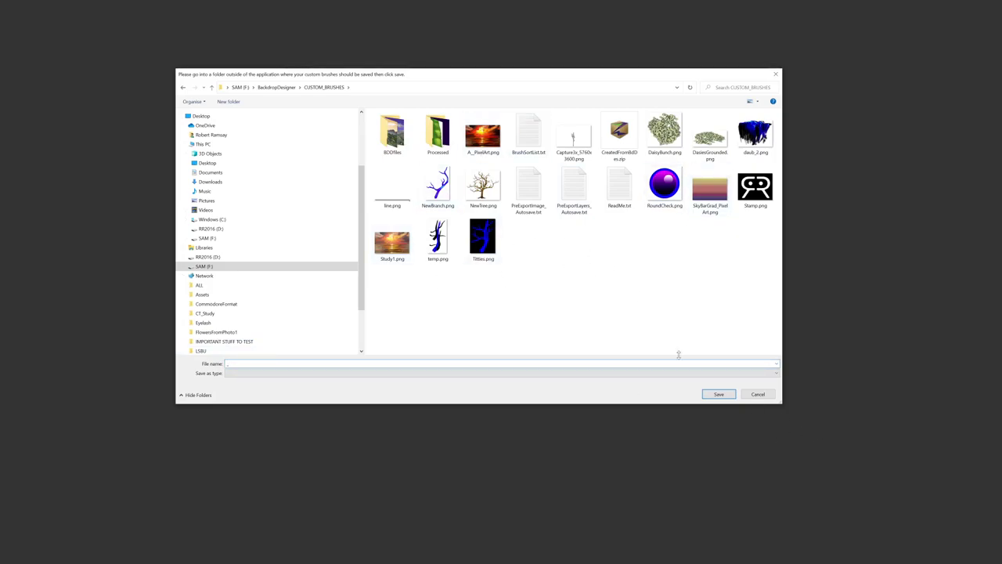
pyautogui.click(718, 395)
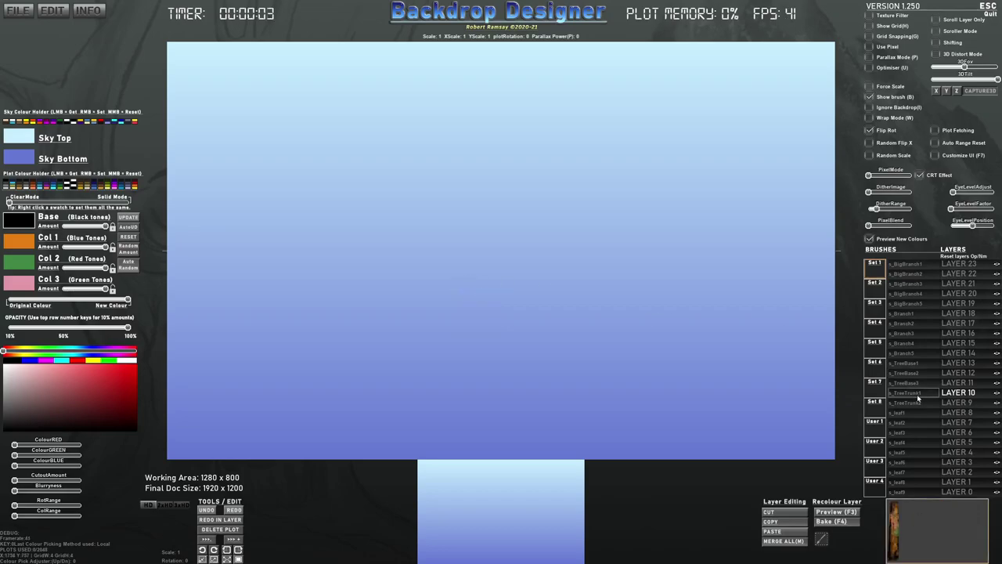
# Show the Set 8 brushes and review the commands for opening, saving and exporting a backdrop
pyautogui.click(876, 410)
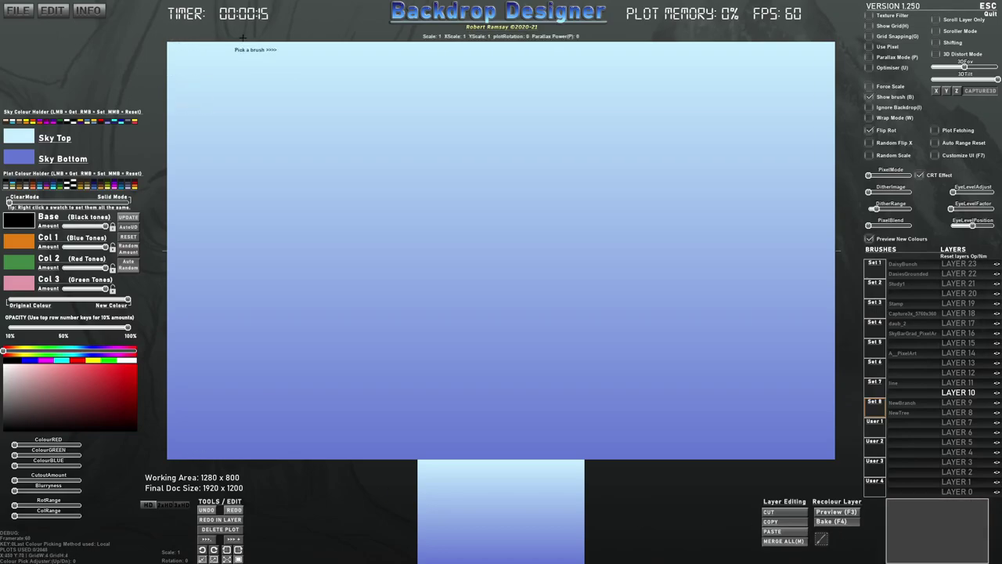
pyautogui.click(16, 12)
pyautogui.click(25, 18)
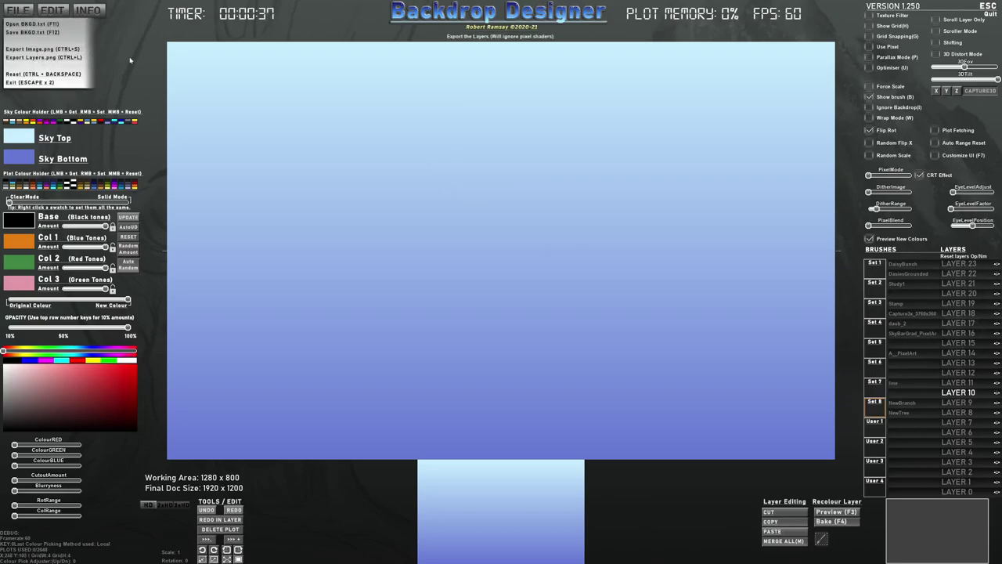
pyautogui.click(25, 49)
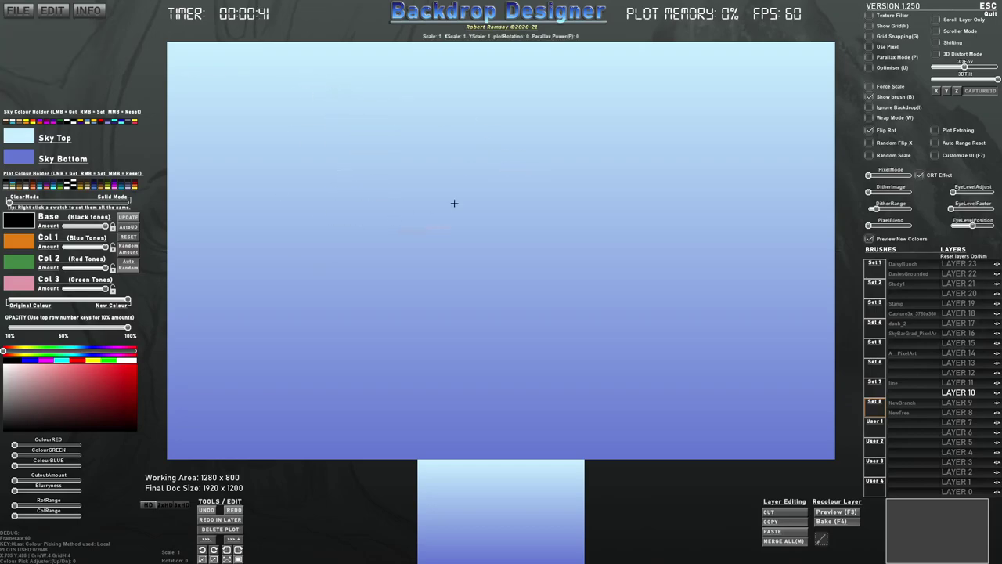
# Toggle the Ignore Backdrop option on and off several times
pyautogui.click(870, 110)
pyautogui.click(871, 109)
pyautogui.click(871, 109)
pyautogui.click(871, 109)
pyautogui.press('i')
pyautogui.press('i')
pyautogui.press('i')
pyautogui.press('i')
# Paint on the canvas with the DaisyBunch brush and reset all plot data
pyautogui.click(23, 16)
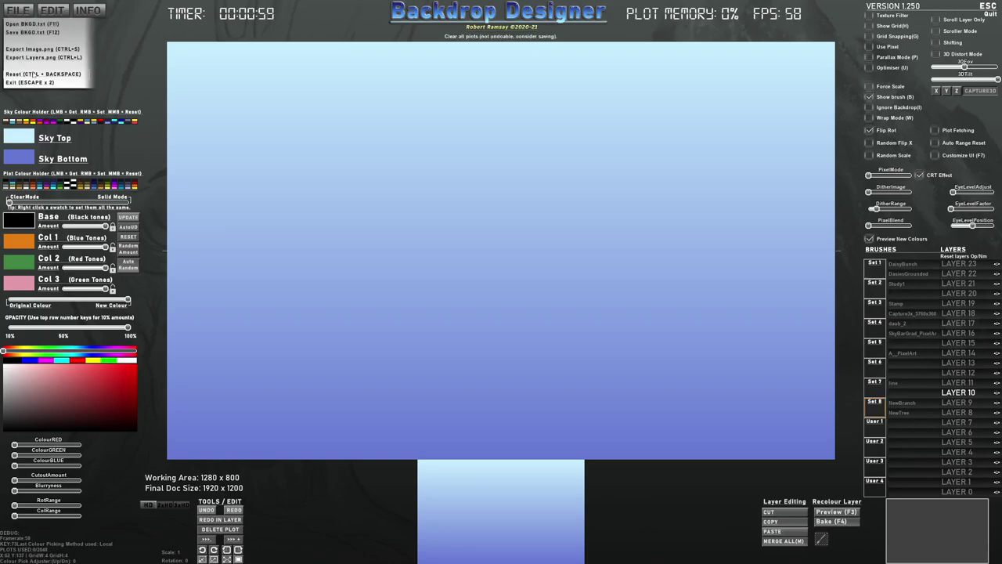
pyautogui.click(901, 264)
pyautogui.moveTo(540, 258)
pyautogui.mouseDown()
pyautogui.moveTo(366, 268)
pyautogui.moveTo(480, 244)
pyautogui.moveTo(545, 303)
pyautogui.moveTo(631, 257)
pyautogui.mouseUp()
pyautogui.hotkey('ctrl', 'r')
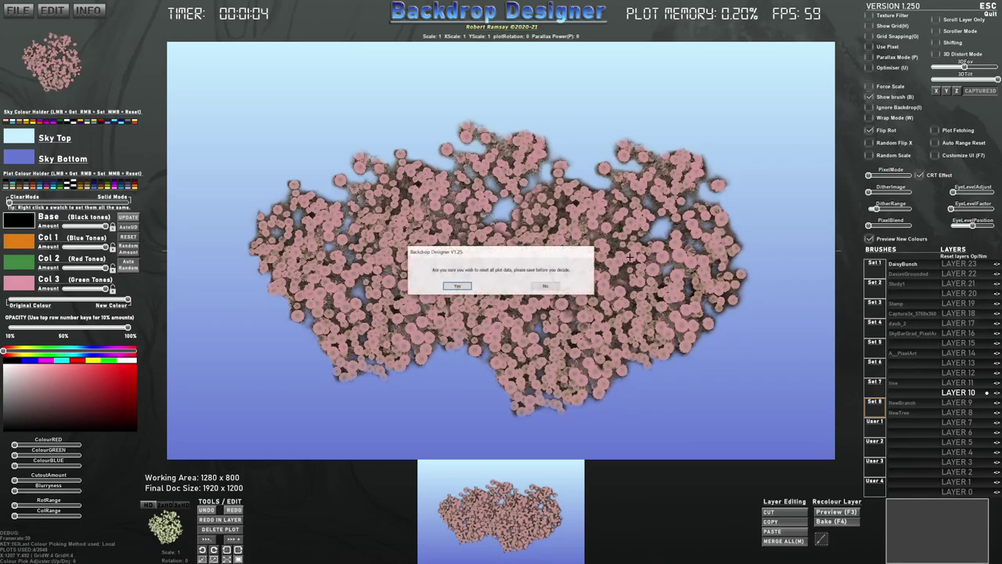
pyautogui.click(458, 286)
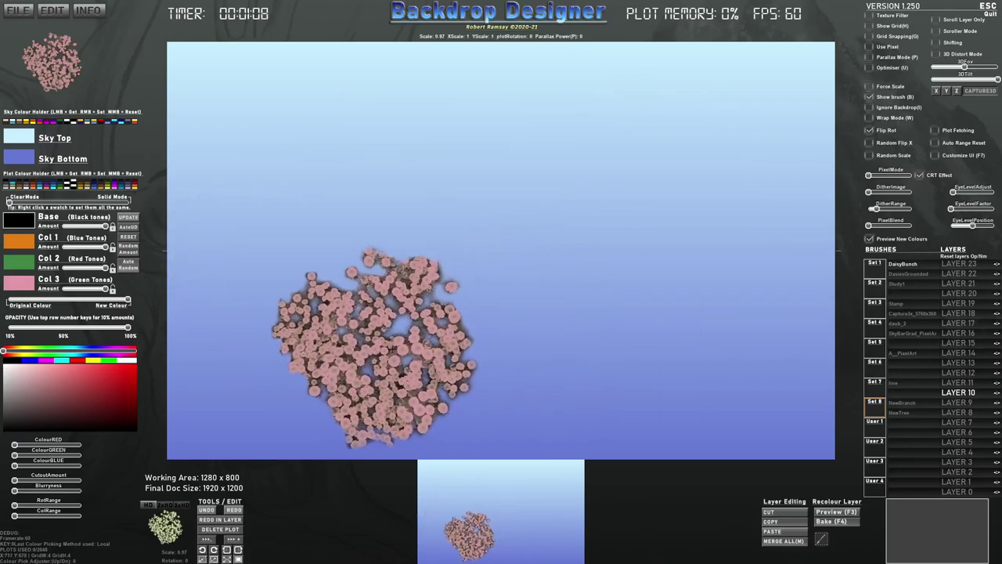
# Stamp daisy bunches at scale 0.80 diagonally across the canvas and delete all except the lower-left one
pyautogui.scroll(-3, 768, 382)
pyautogui.scroll(-5, 900, 318)
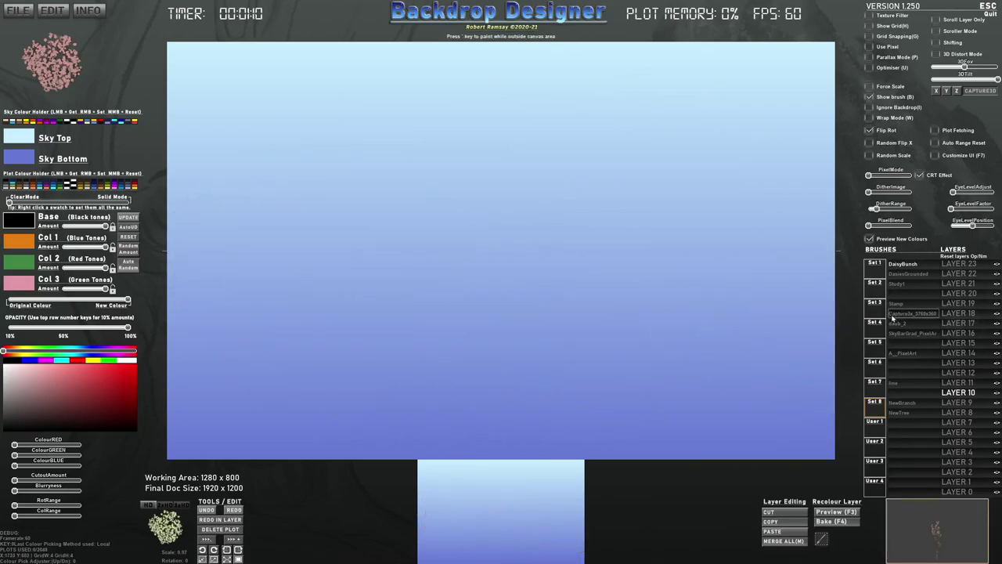
pyautogui.click(306, 354)
pyautogui.click(469, 259)
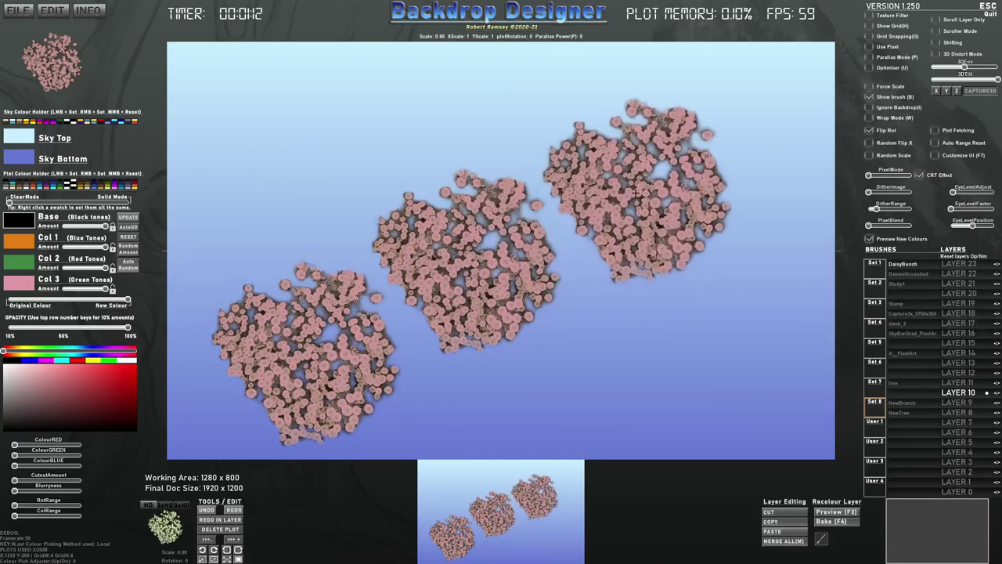
pyautogui.click(634, 187)
pyautogui.click(688, 337)
pyautogui.press('Delete')
pyautogui.click(467, 286)
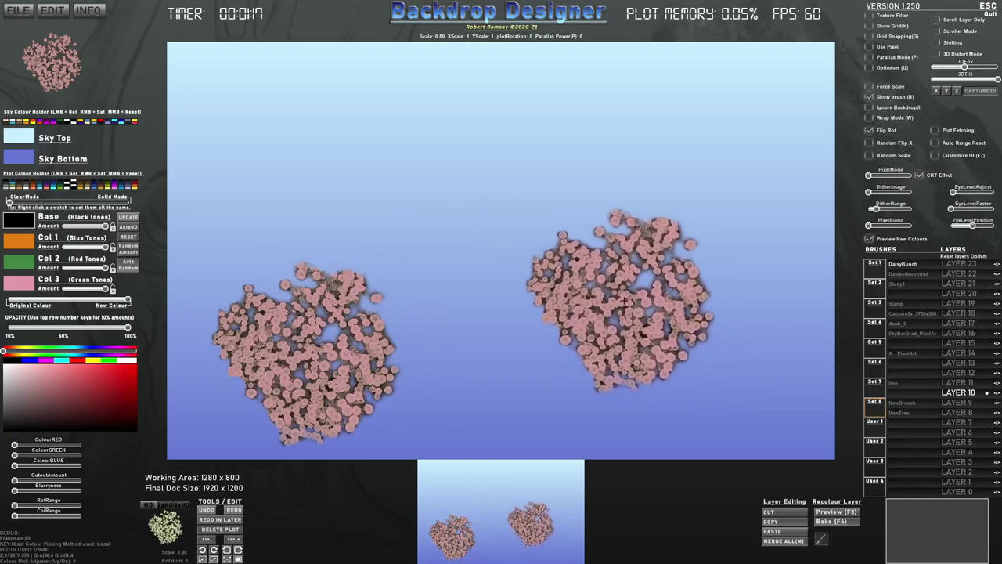
# Cover most of the canvas with overlapping daisy bunches at brush scale 0.70
pyautogui.scroll(-1, 426, 253)
pyautogui.click(376, 262)
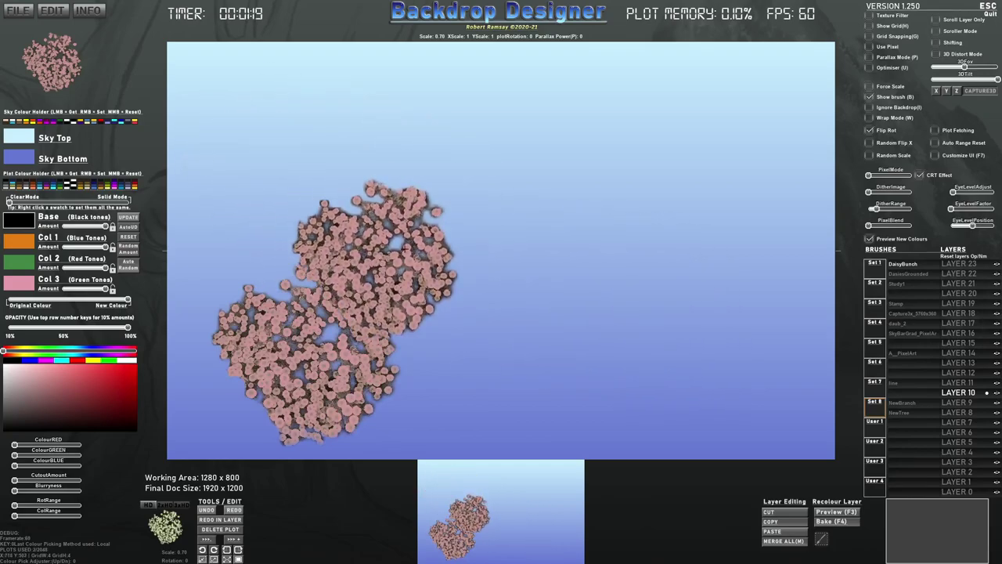
pyautogui.click(465, 211)
pyautogui.click(533, 281)
pyautogui.click(658, 199)
pyautogui.click(565, 148)
pyautogui.click(315, 174)
pyautogui.click(532, 352)
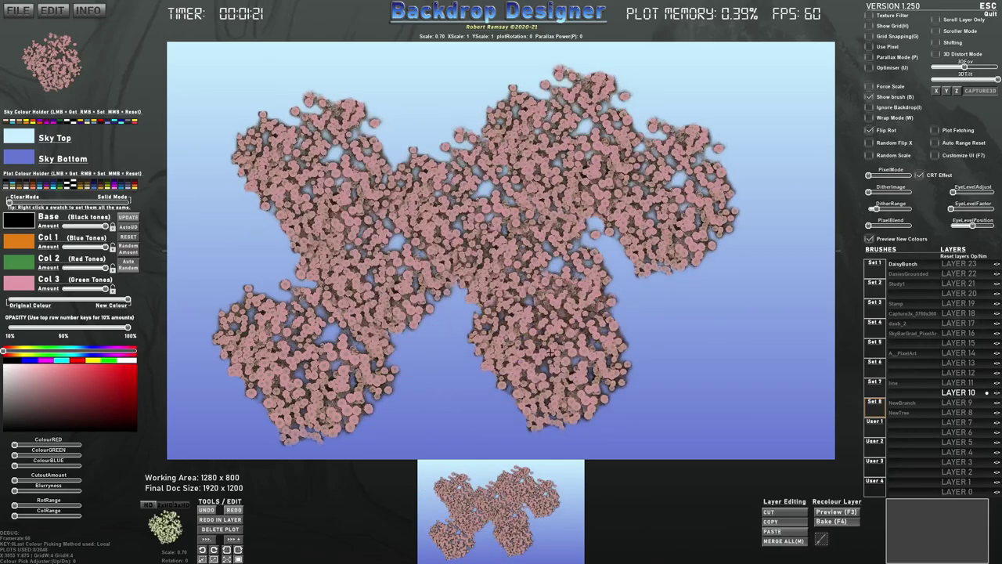
pyautogui.click(681, 286)
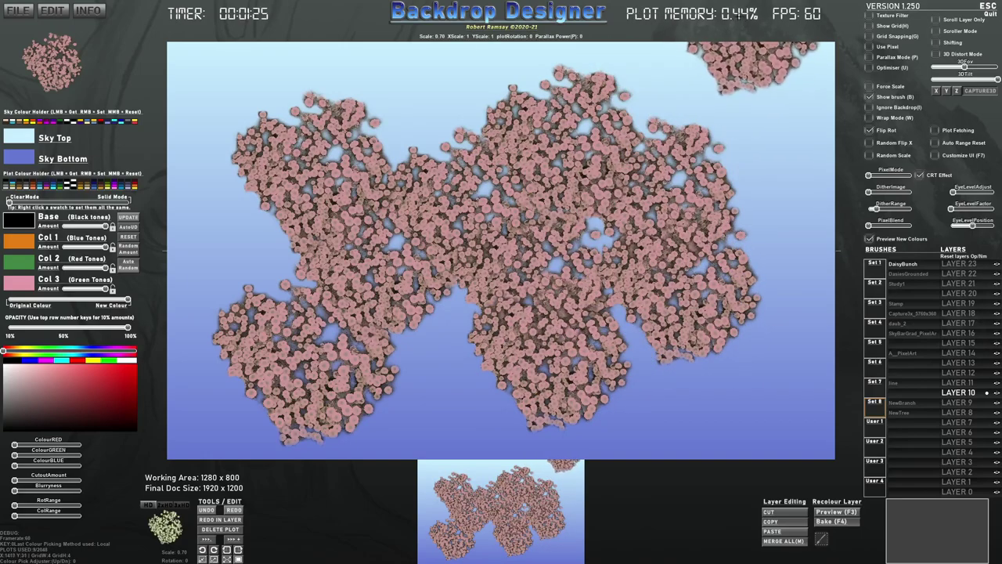
pyautogui.moveTo(195, 453)
pyautogui.mouseDown()
pyautogui.moveTo(251, 336)
pyautogui.moveTo(436, 354)
pyautogui.moveTo(644, 321)
pyautogui.mouseUp()
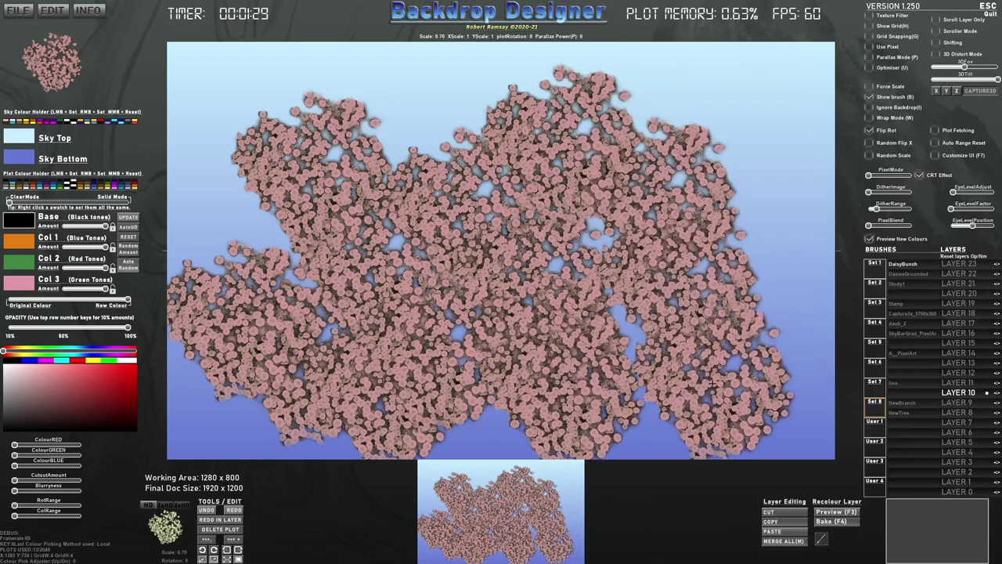
# Merge all layers with the plot history reset and pick the merged image as the brush
pyautogui.click(786, 541)
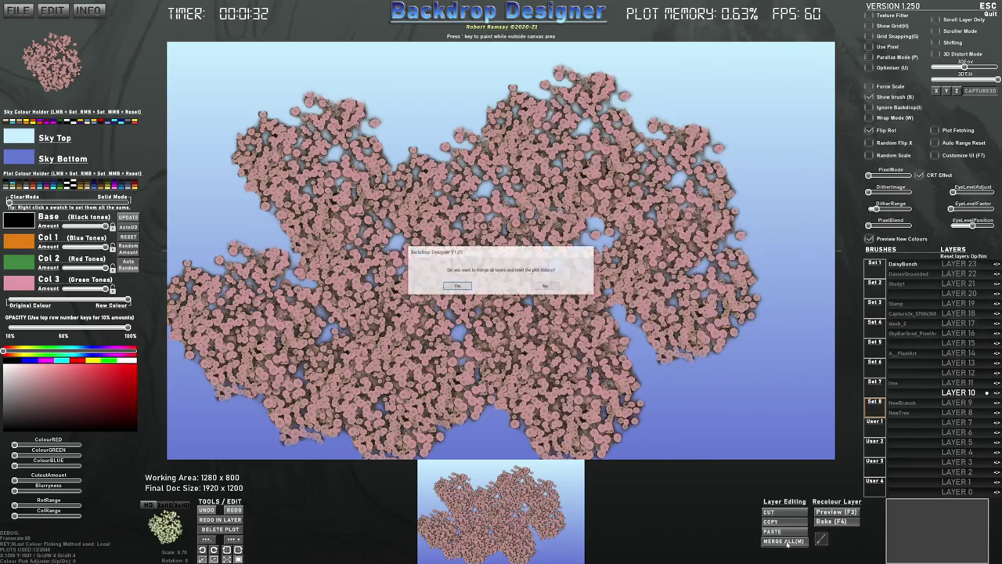
pyautogui.click(458, 286)
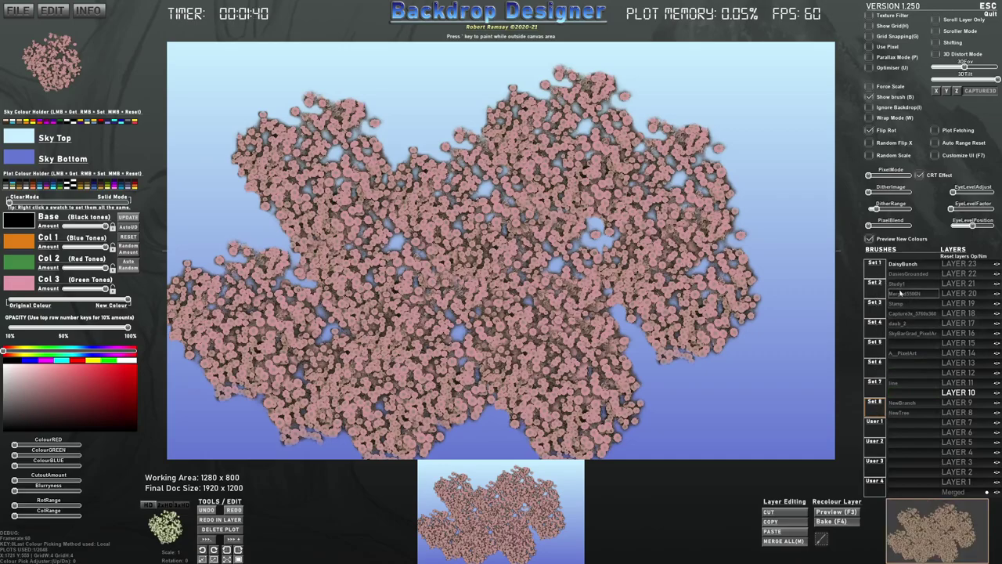
pyautogui.click(900, 293)
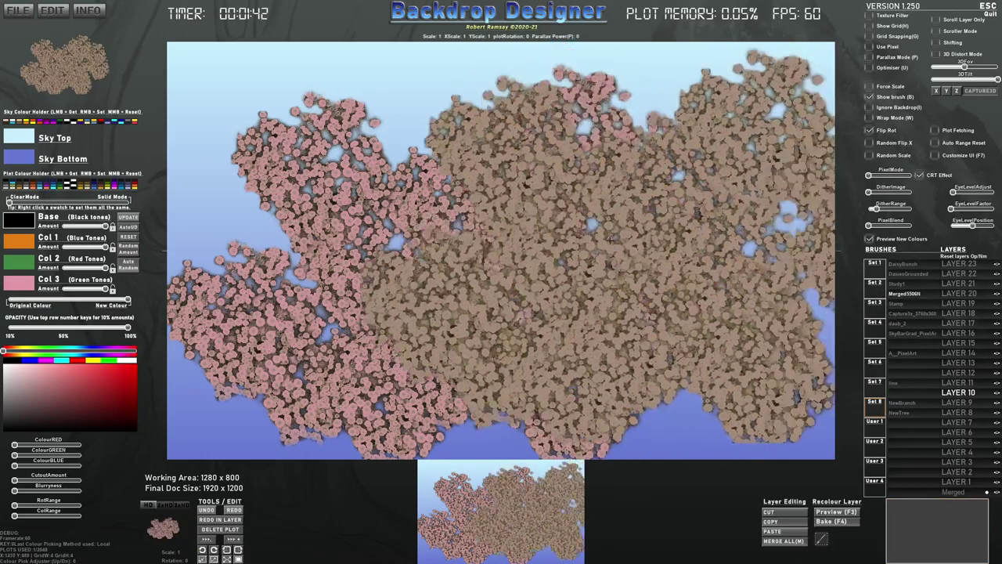
# Make the Merged layer active and set the merged daisy brush's scale to 0.65
pyautogui.click(963, 492)
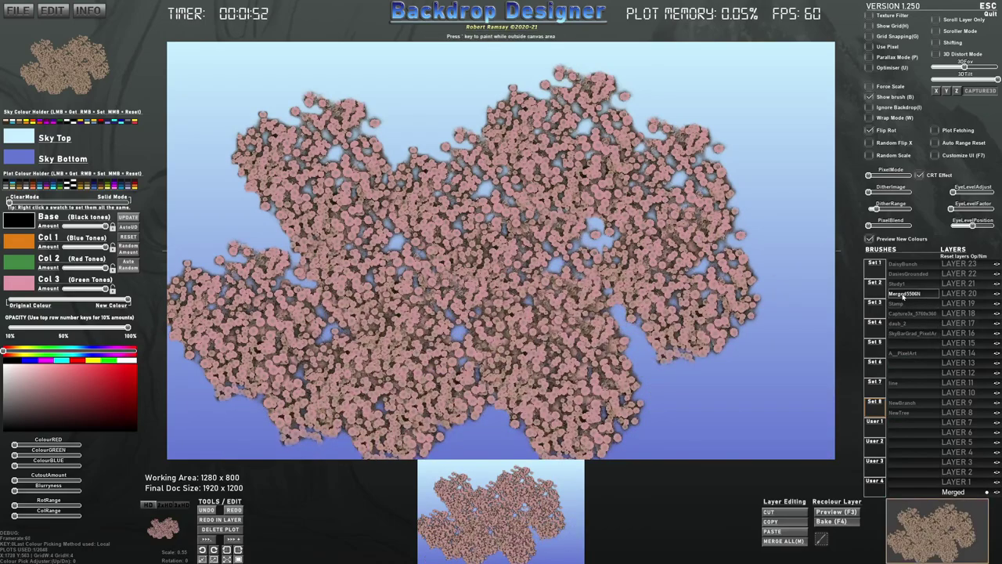
pyautogui.click(903, 294)
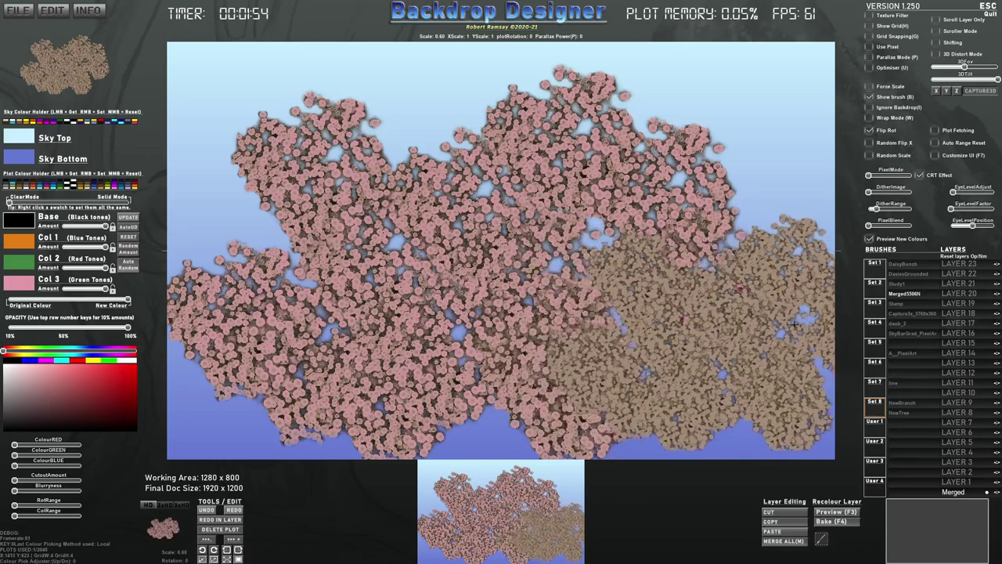
pyautogui.scroll(5, 614, 345)
pyautogui.scroll(-2, 611, 349)
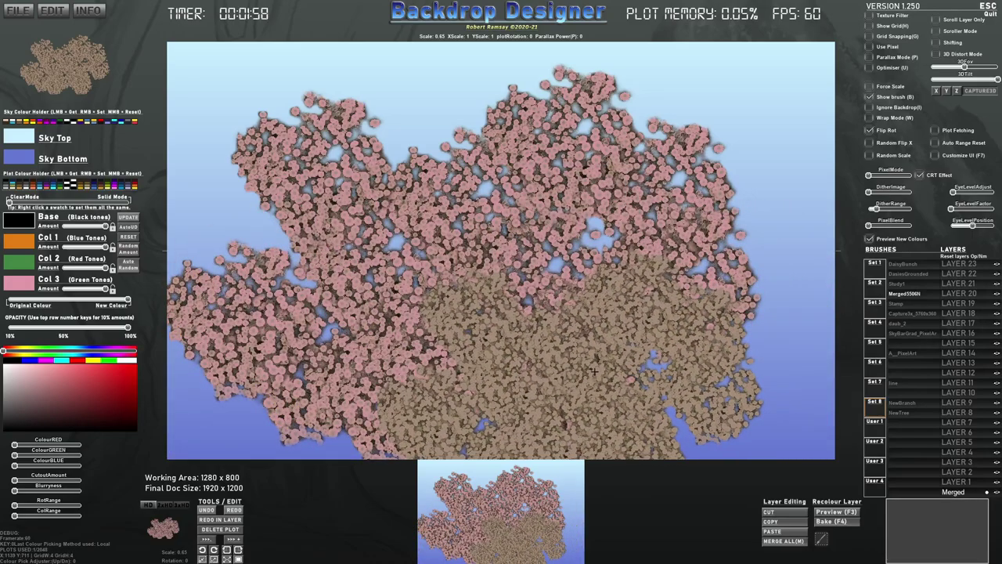
# Set the merged daisy brush's scale to 0.67 and clear the canvas by resetting all plot data
pyautogui.click(17, 10)
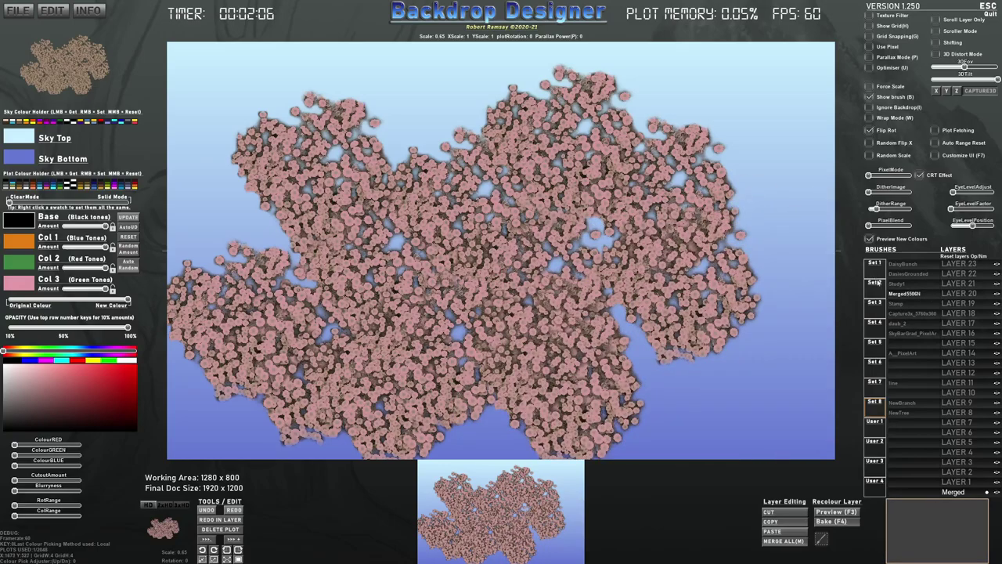
pyautogui.moveTo(601, 285); pyautogui.dragTo(624, 326)
pyautogui.scroll(2, 624, 327)
pyautogui.hotkey('ctrl', 'n')
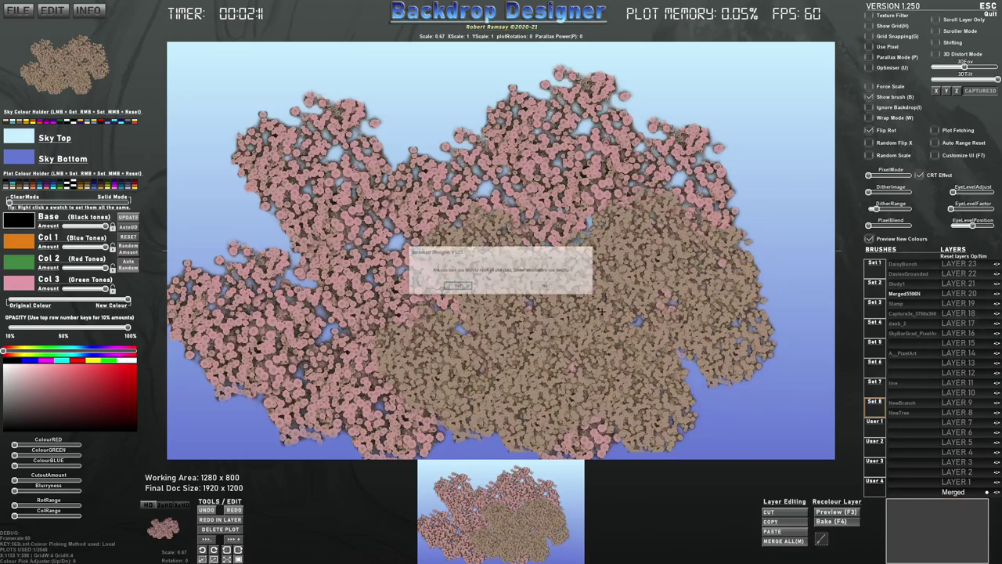
pyautogui.click(458, 286)
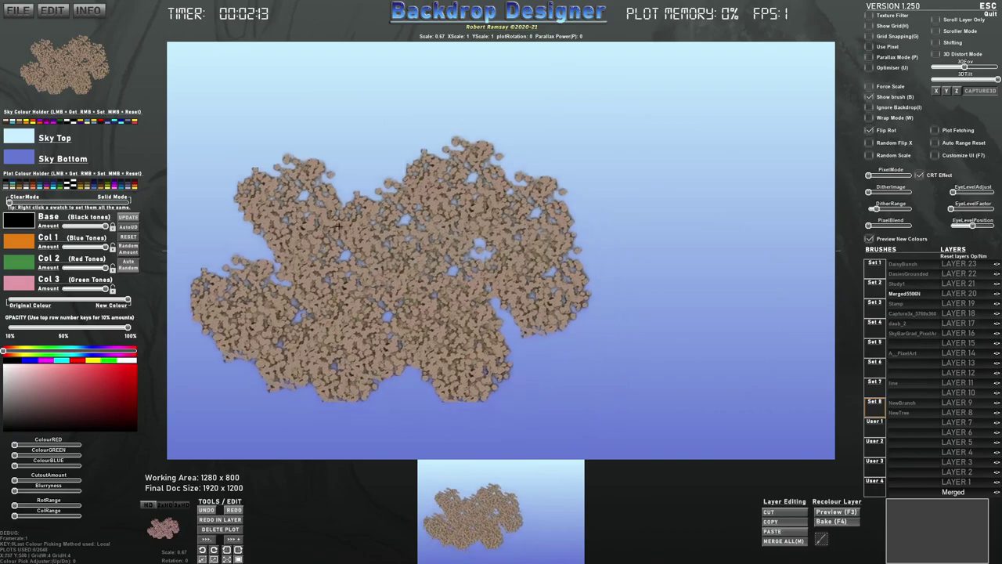
pyautogui.click(48, 13)
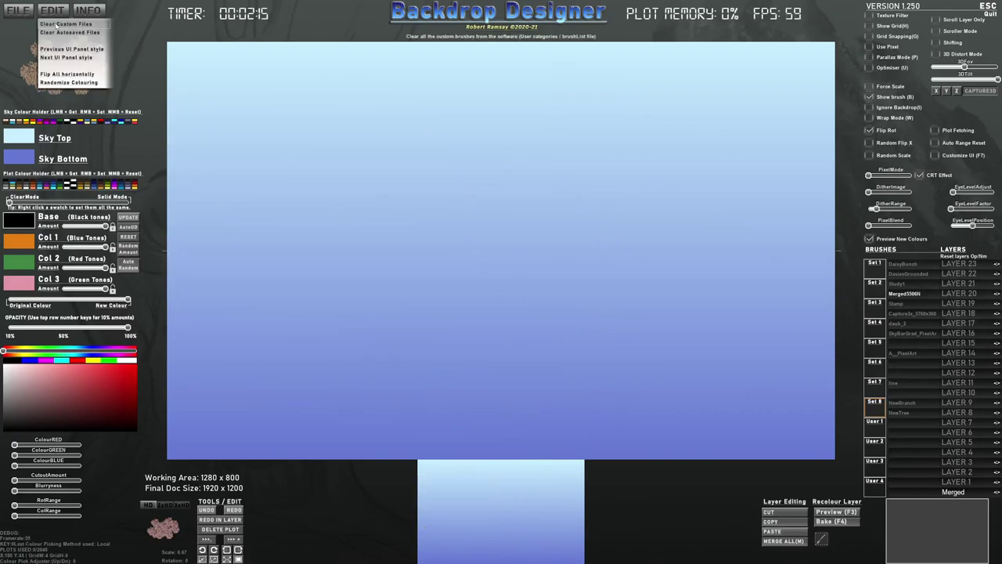
pyautogui.click(70, 25)
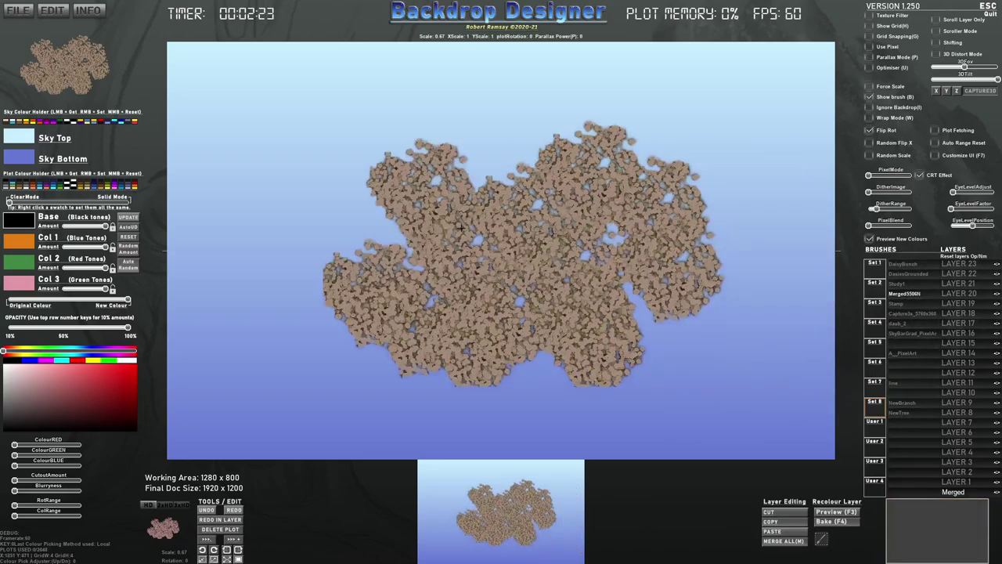
pyautogui.click(20, 12)
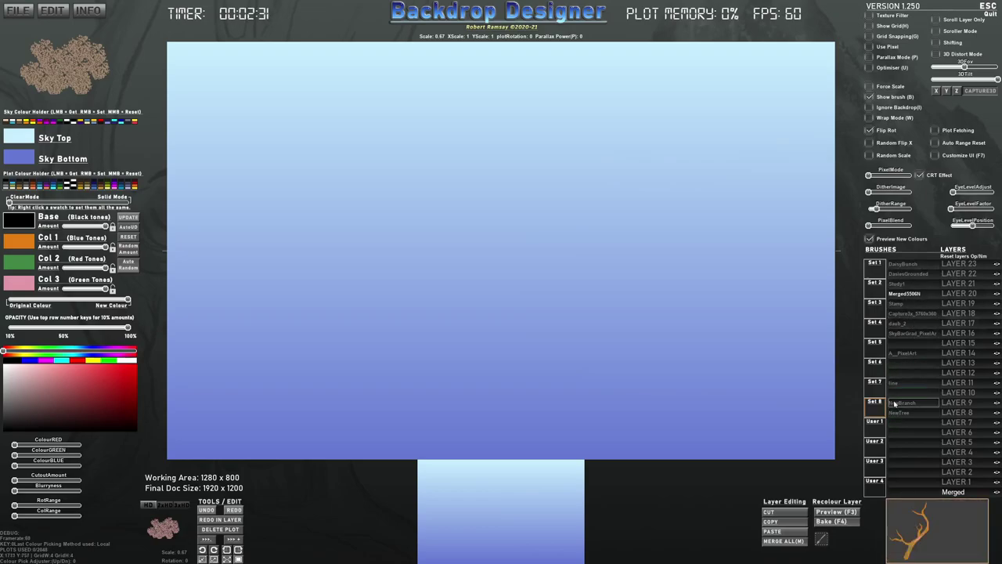
# Switch to File Explorer and open the Processed folder inside BackdropDesigner's CUSTOM_BRUSHES folder on the SAM (F:) drive
pyautogui.hotkey('alt', 'Tab')
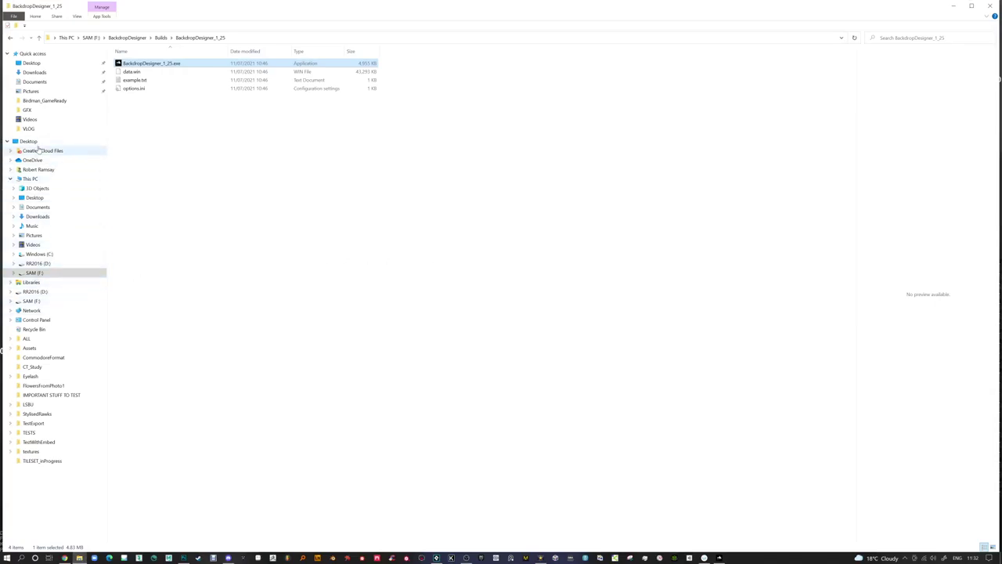
pyautogui.click(31, 111)
pyautogui.click(139, 38)
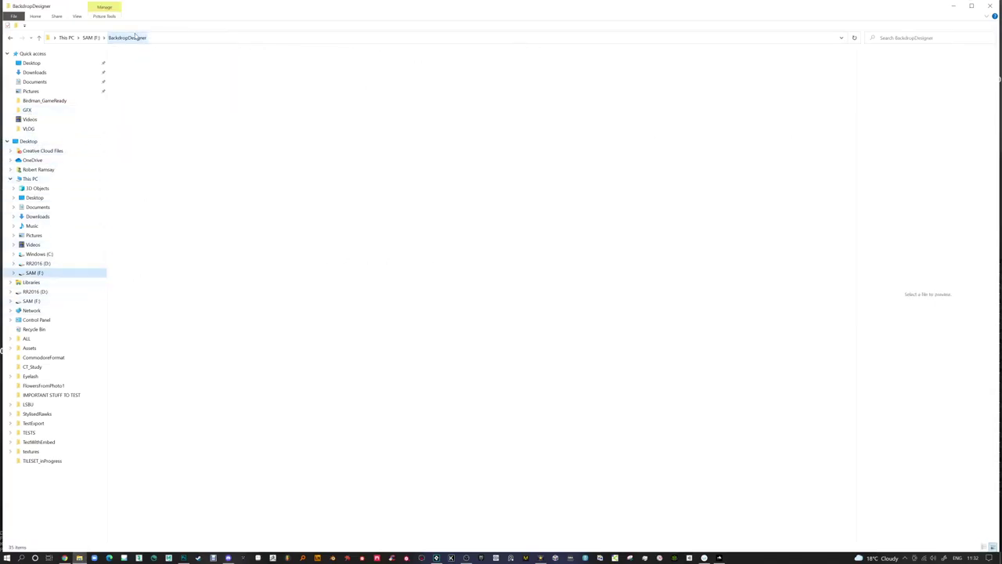
pyautogui.doubleClick(363, 71)
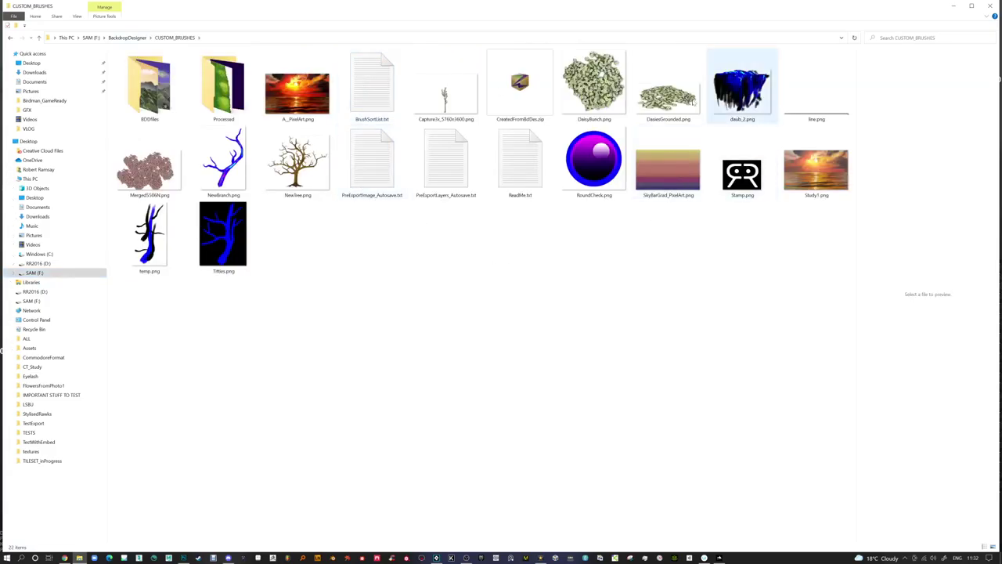
pyautogui.doubleClick(239, 98)
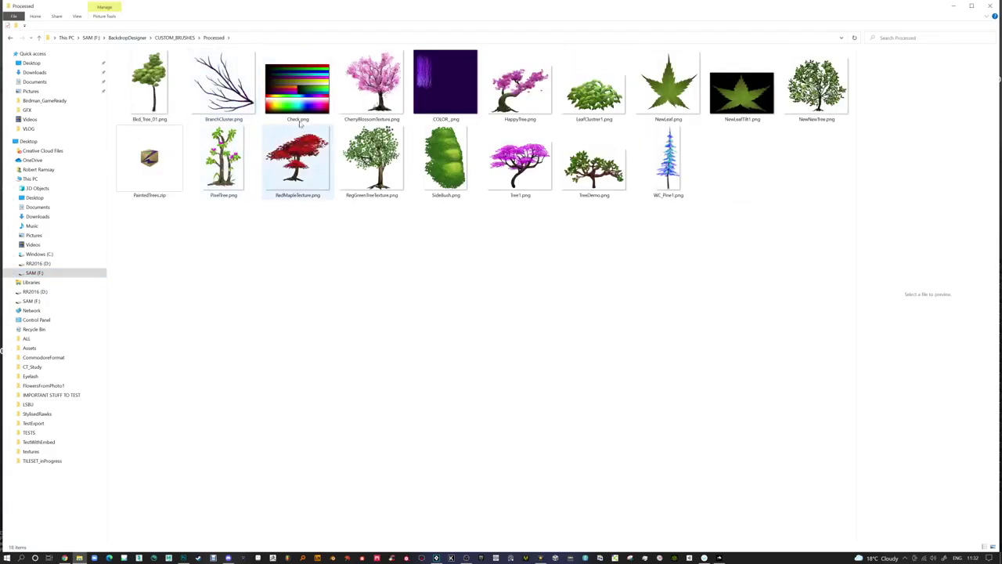
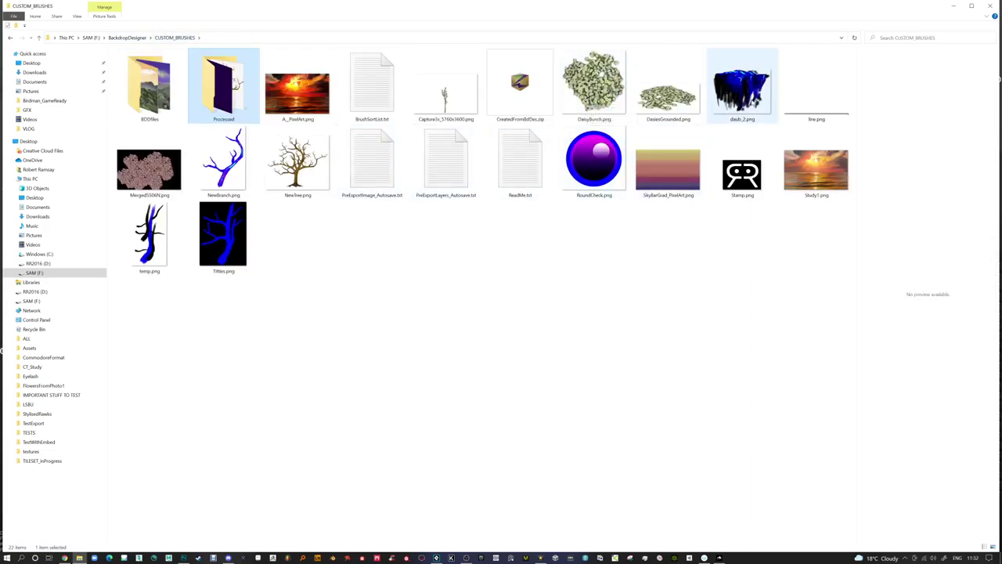
# Copy NewBranch.png from CUSTOM_BRUSHES into the Processed folder and return to CUSTOM_BRUSHES
pyautogui.click(765, 97)
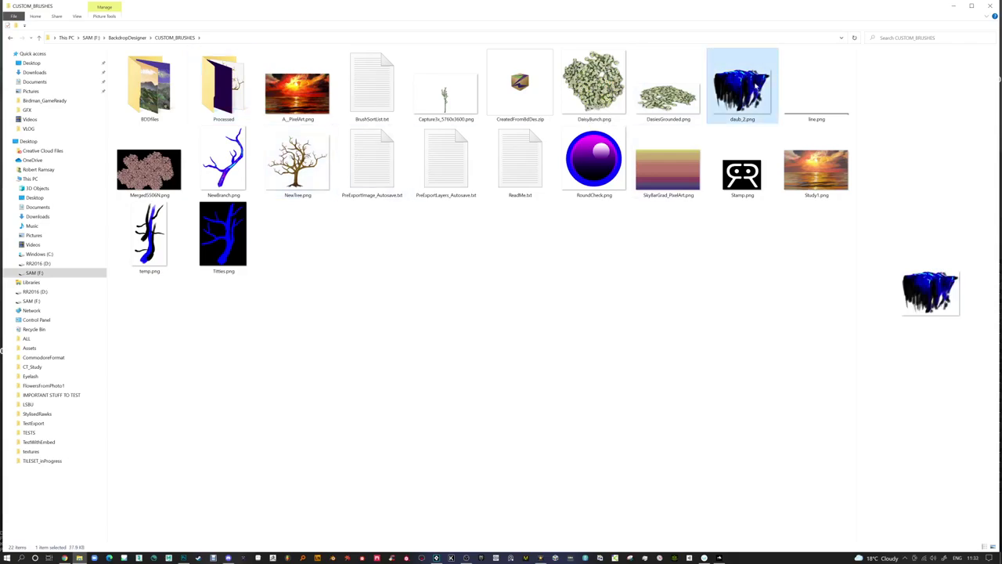
pyautogui.click(229, 168)
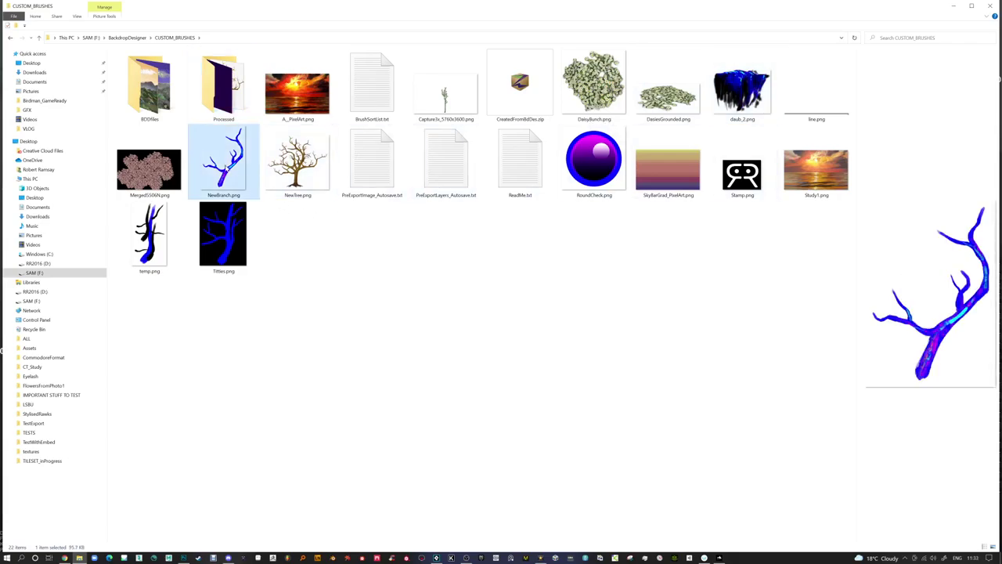
pyautogui.doubleClick(223, 84)
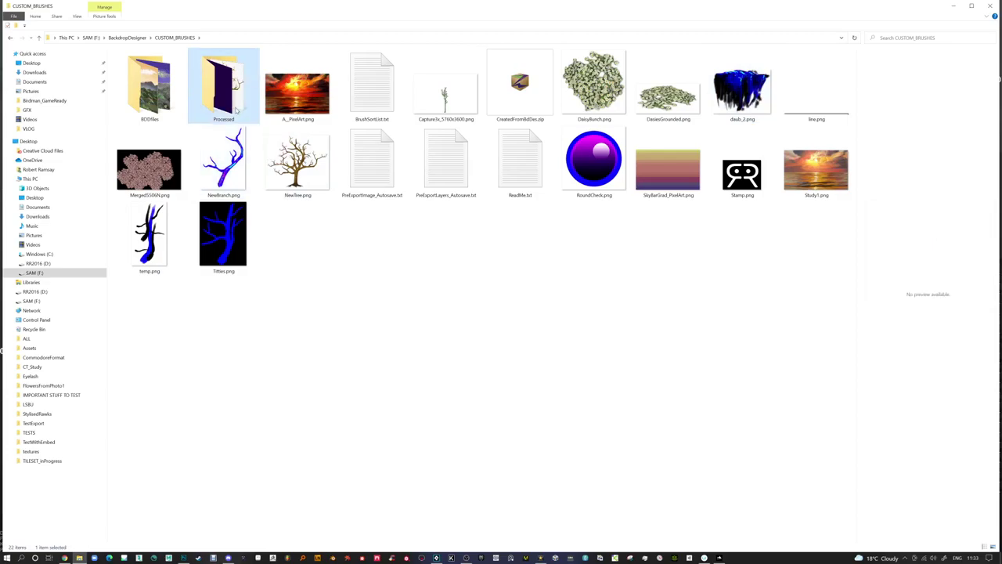
pyautogui.hotkey('ctrl', 'v')
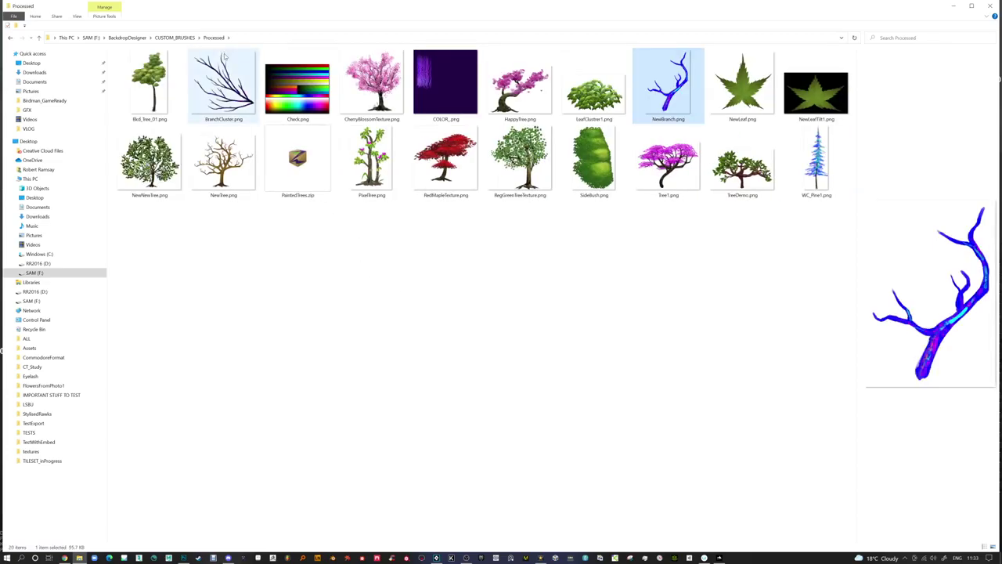
pyautogui.click(175, 37)
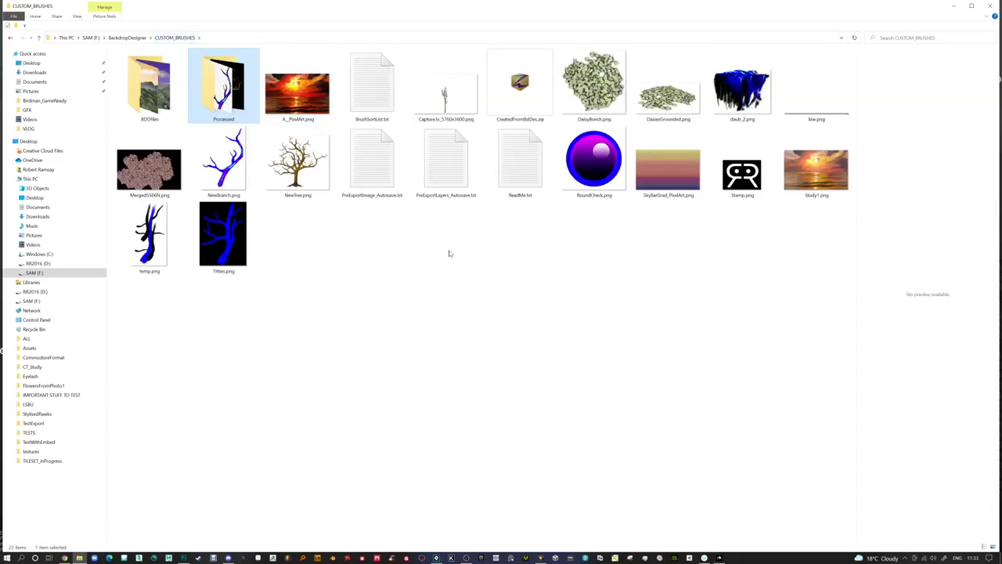
# Copy Stamp.png into the Processed subfolder and go back to the parent folder
pyautogui.click(463, 262)
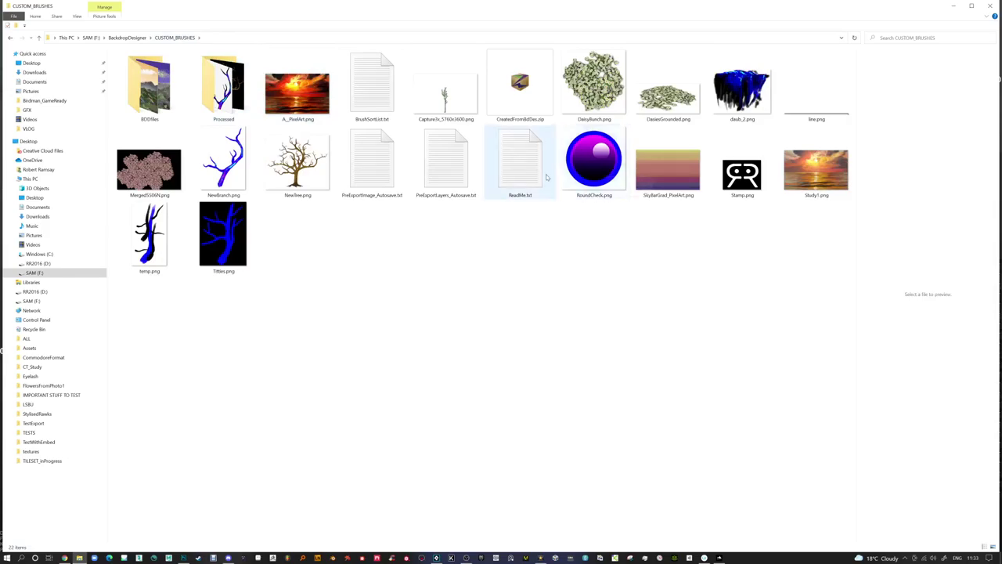
pyautogui.click(736, 185)
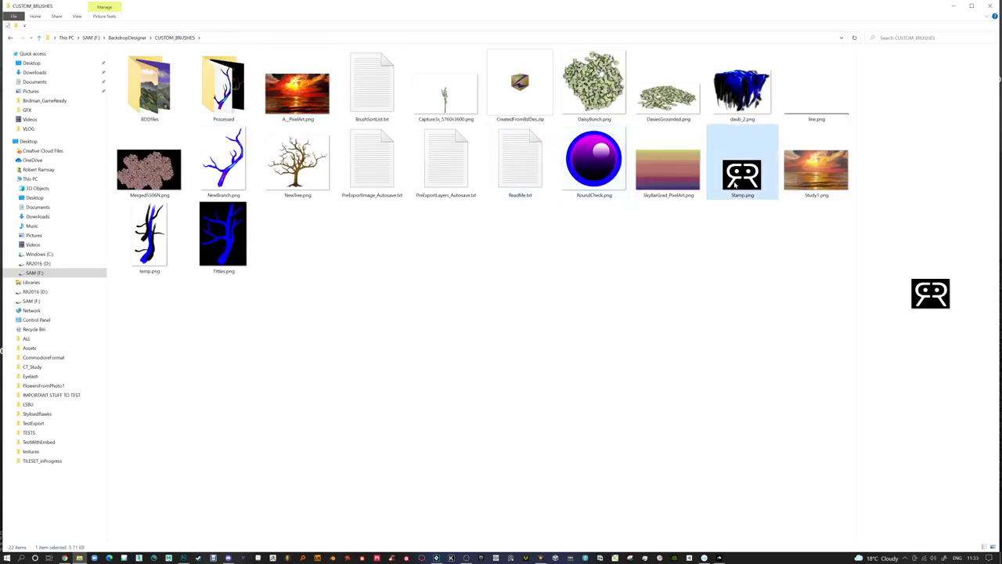
pyautogui.doubleClick(239, 102)
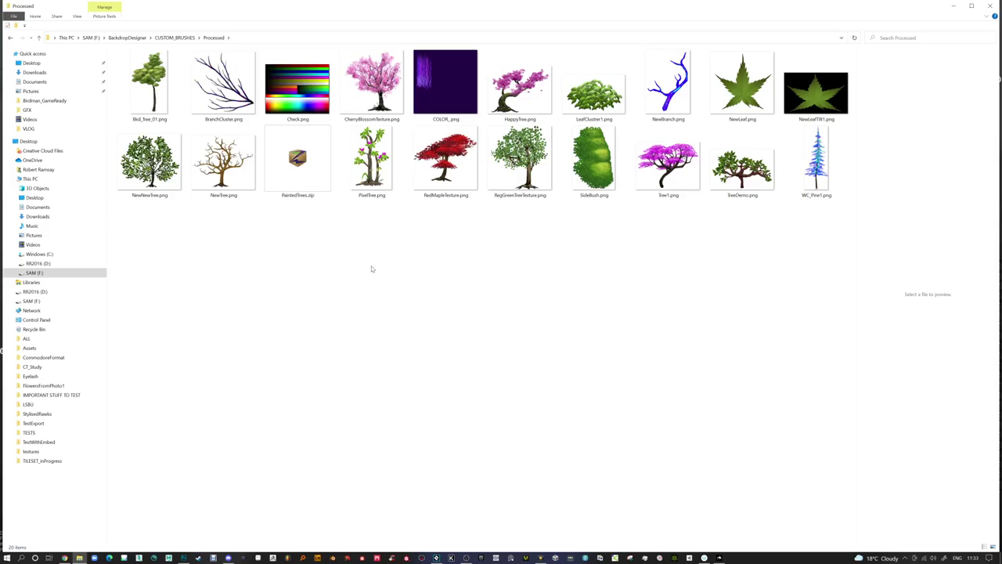
pyautogui.hotkey('ctrl', 'v')
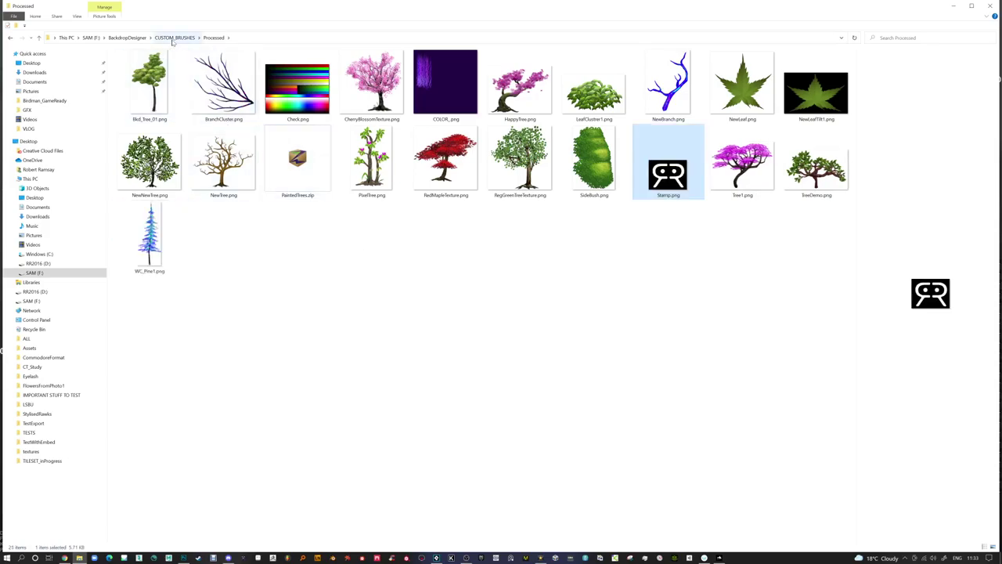
pyautogui.click(173, 39)
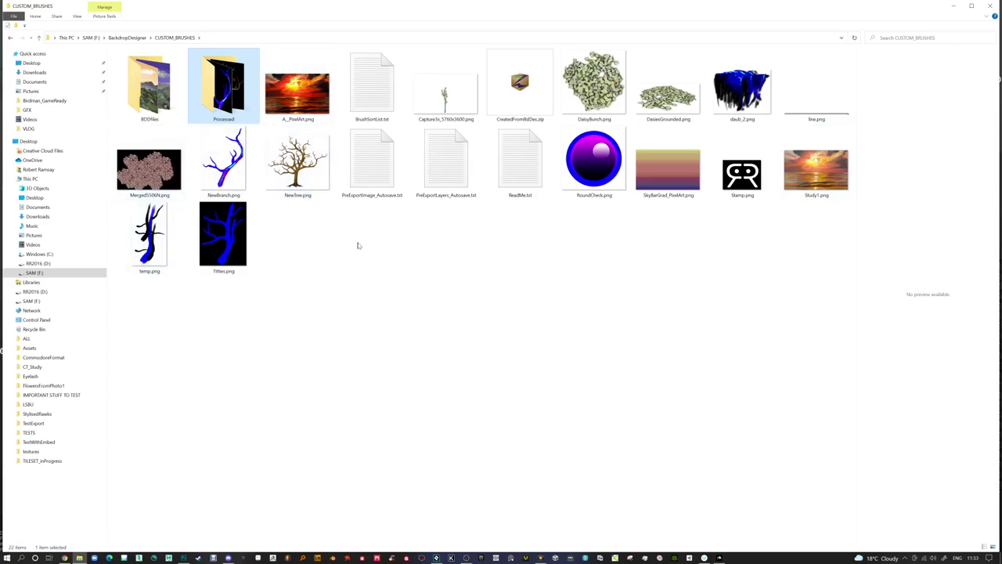
# Open BrushSortList.txt in Notepad, move its window clear of the file thumbnails and examine the DaisyBunch entry
pyautogui.click(371, 105)
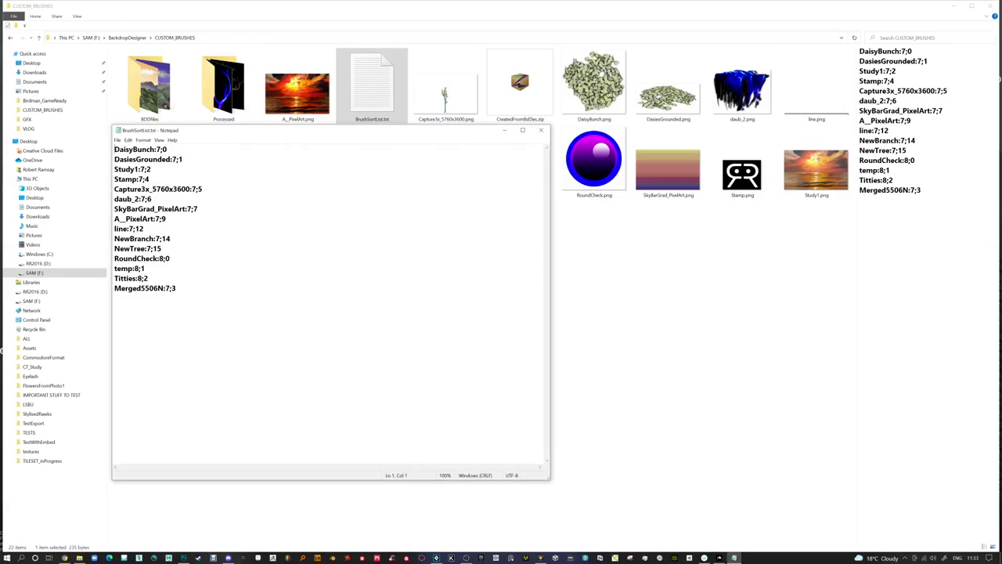
pyautogui.moveTo(206, 132)
pyautogui.mouseDown()
pyautogui.moveTo(479, 171)
pyautogui.moveTo(628, 216)
pyautogui.mouseUp()
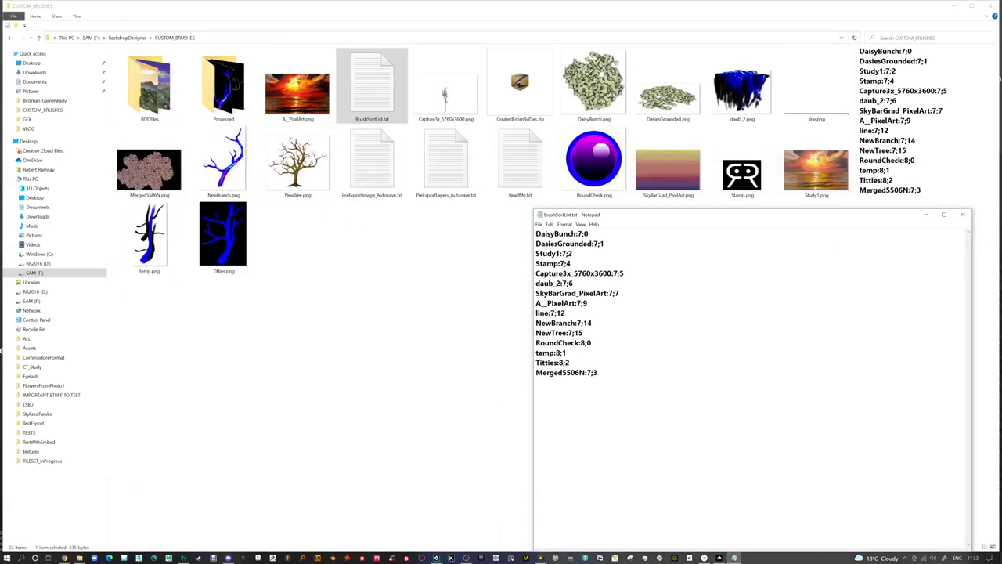
pyautogui.click(563, 233)
pyautogui.doubleClick(577, 233)
pyautogui.click(587, 233)
pyautogui.hotkey('shift', 'Home')
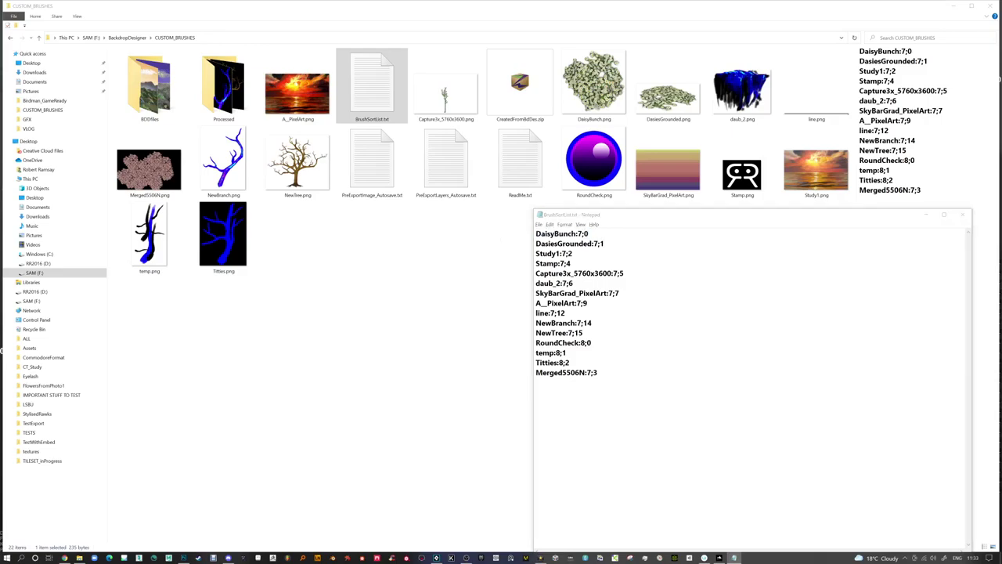
# Switch back to Backdrop Designer and choose the DasiesGrounded brush from Set 8
pyautogui.hotkey('alt', 'Tab')
pyautogui.hotkey('alt', 'Tab')
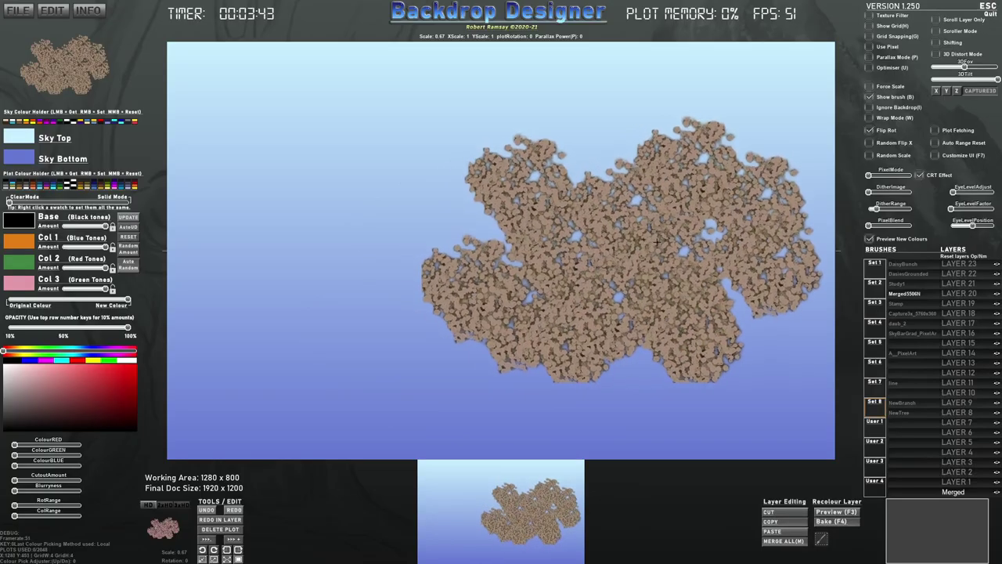
pyautogui.click(876, 389)
pyautogui.click(879, 408)
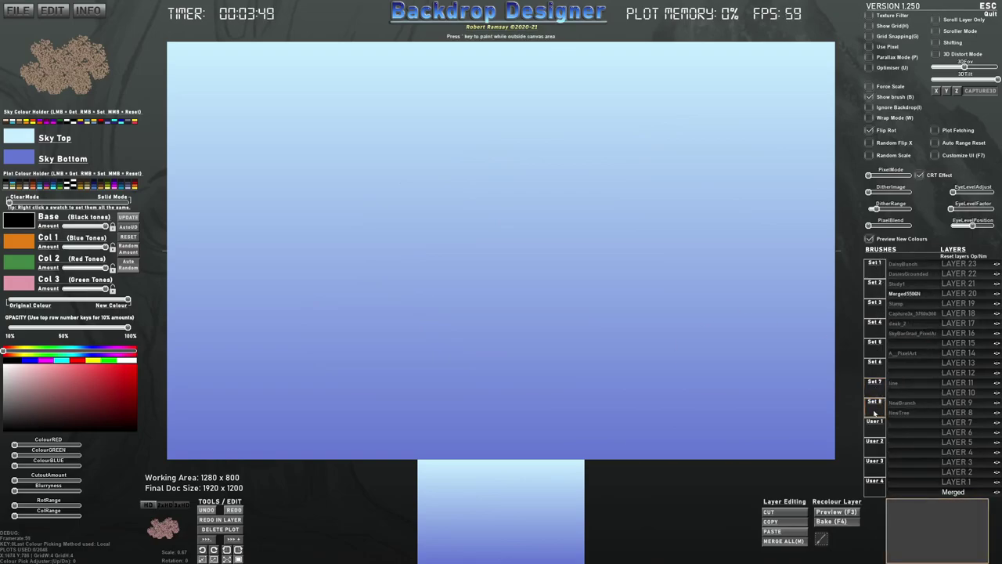
pyautogui.moveTo(905, 266)
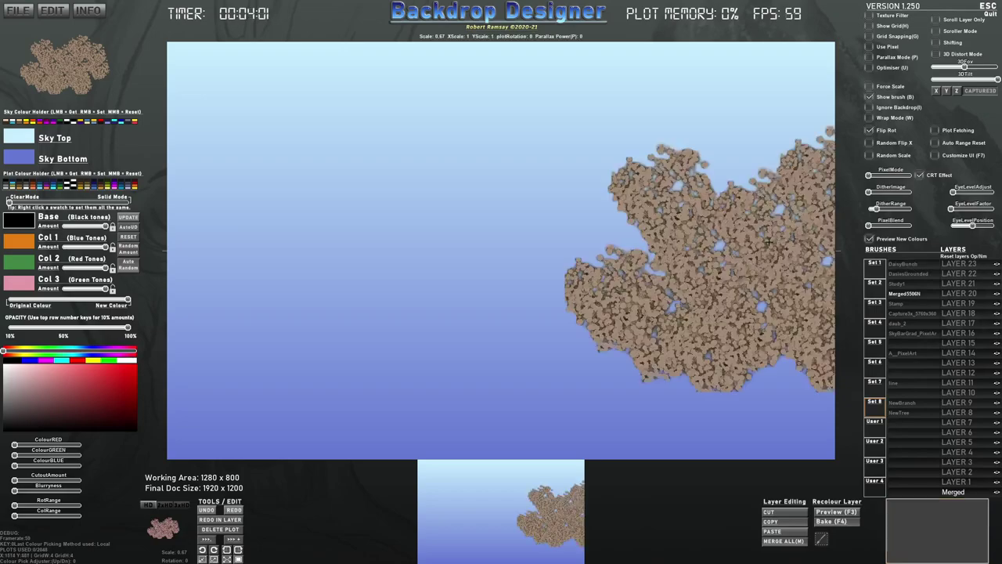
pyautogui.click(916, 274)
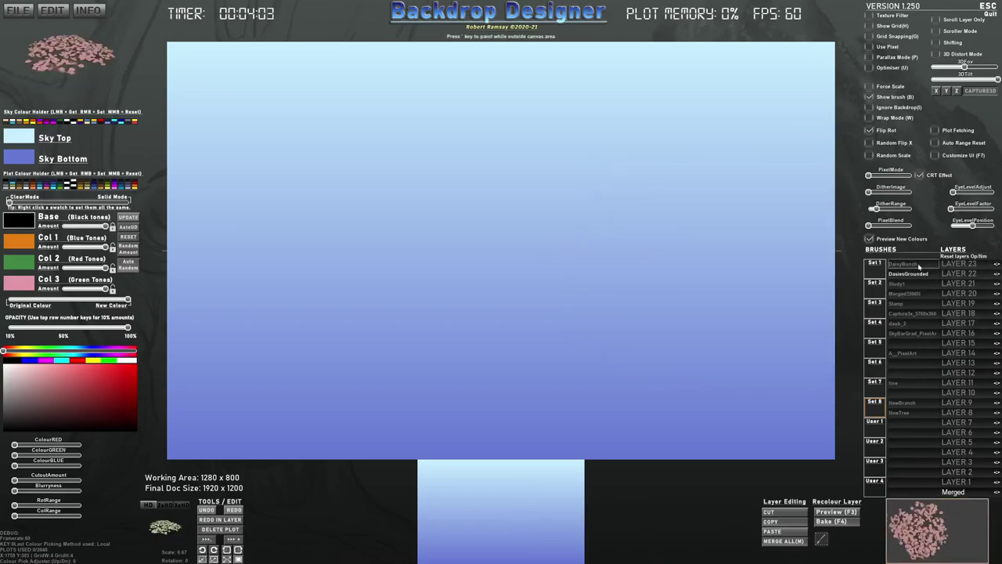
# Bring BrushSortList.txt up again, examine the Capture3x_5760x3600 and daub_2 entries, and close Notepad
pyautogui.hotkey('alt', 'Tab')
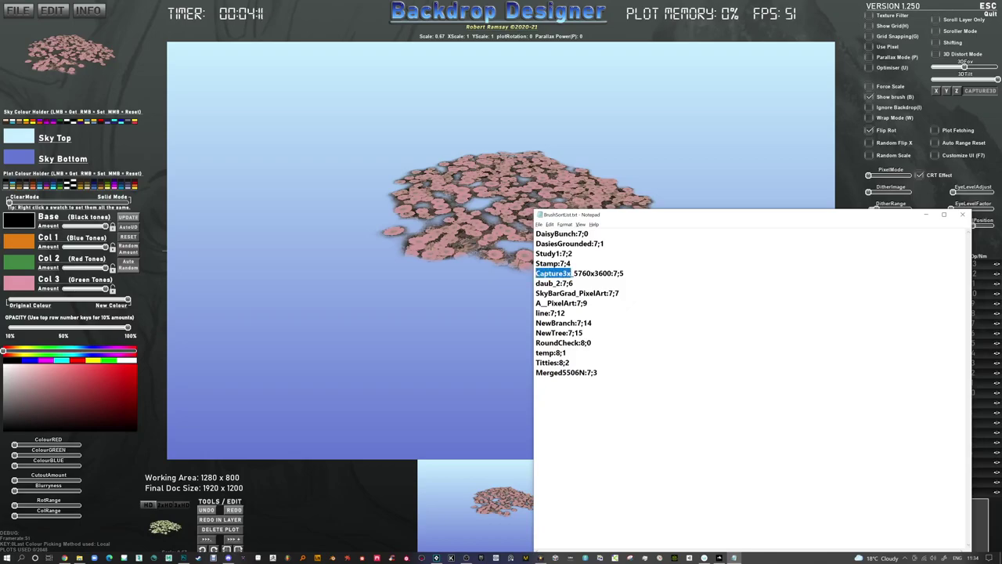
pyautogui.click(611, 273)
pyautogui.hotkey('shift', 'Home')
pyautogui.click(574, 284)
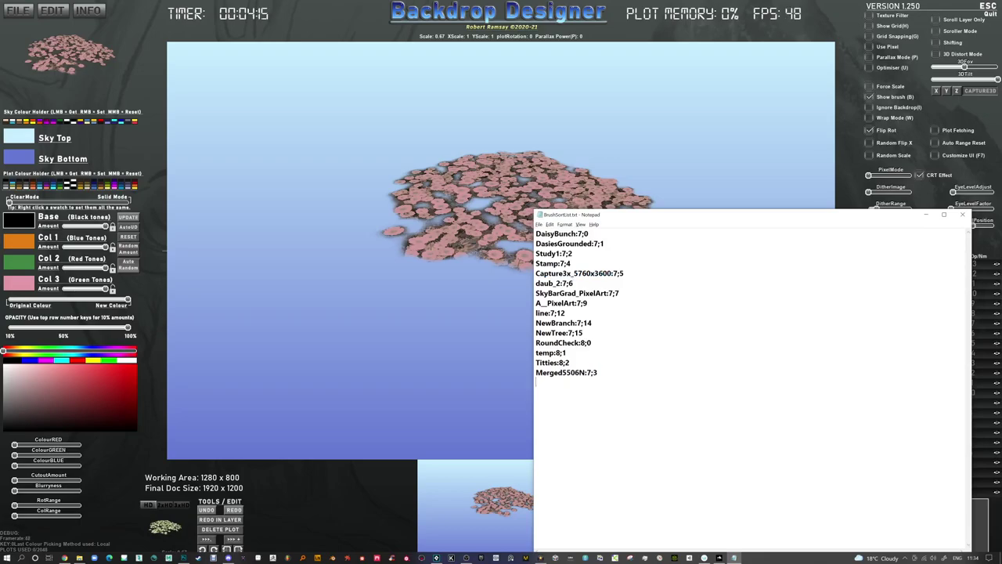
pyautogui.click(966, 214)
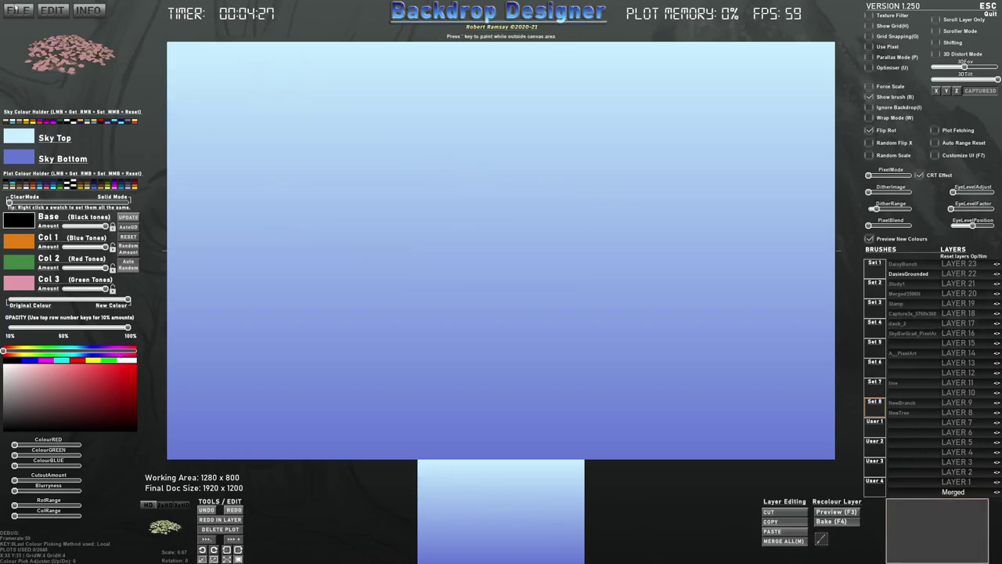
# Clear all custom brush files from Backdrop Designer and confirm the removal
pyautogui.click(45, 11)
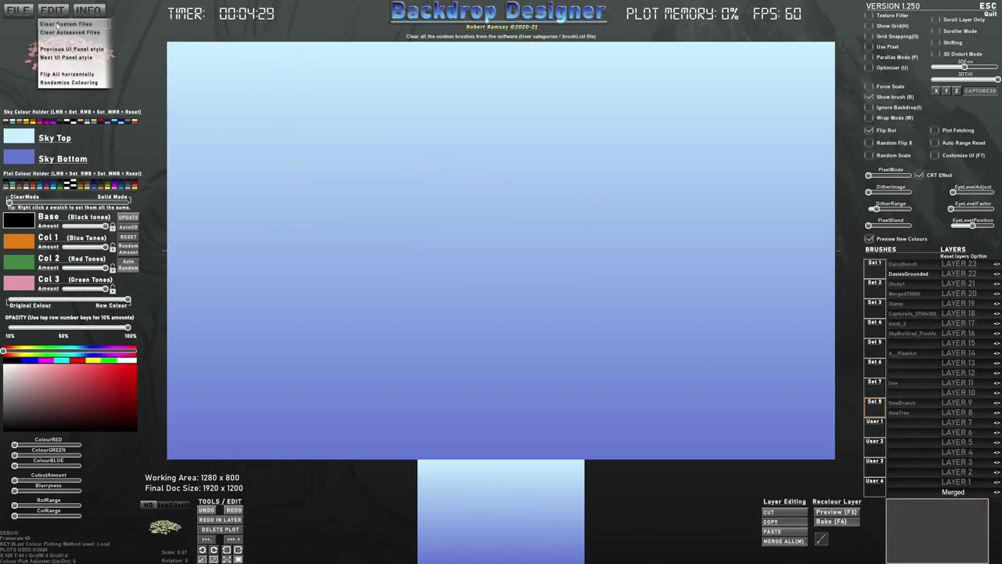
pyautogui.click(58, 25)
pyautogui.click(458, 315)
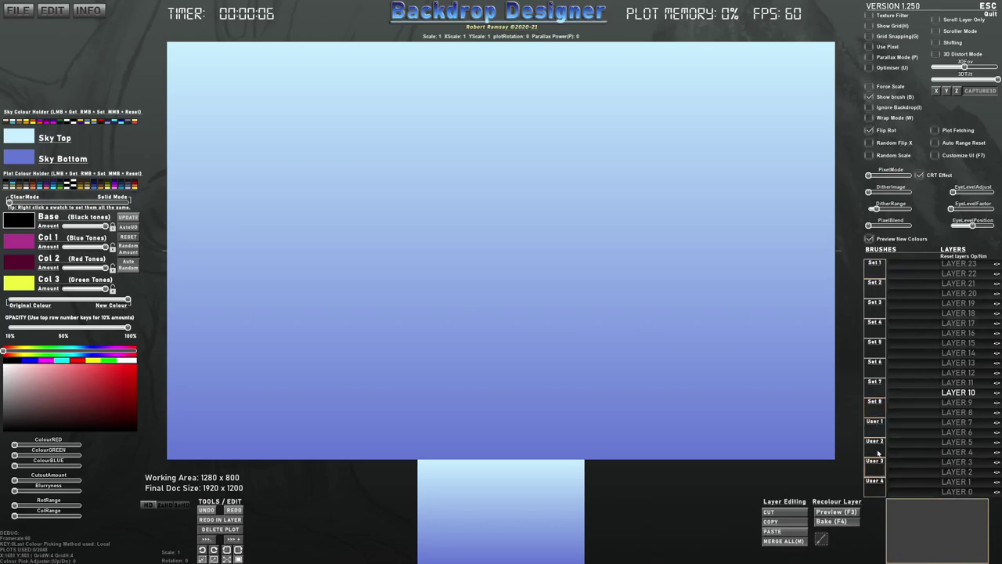
# Browse the built-in brush sets and preview s_LeafAndShape2_3, s_LeafAndShape2_12 and s_LeafAndShape2_18 from Set 7
pyautogui.click(876, 264)
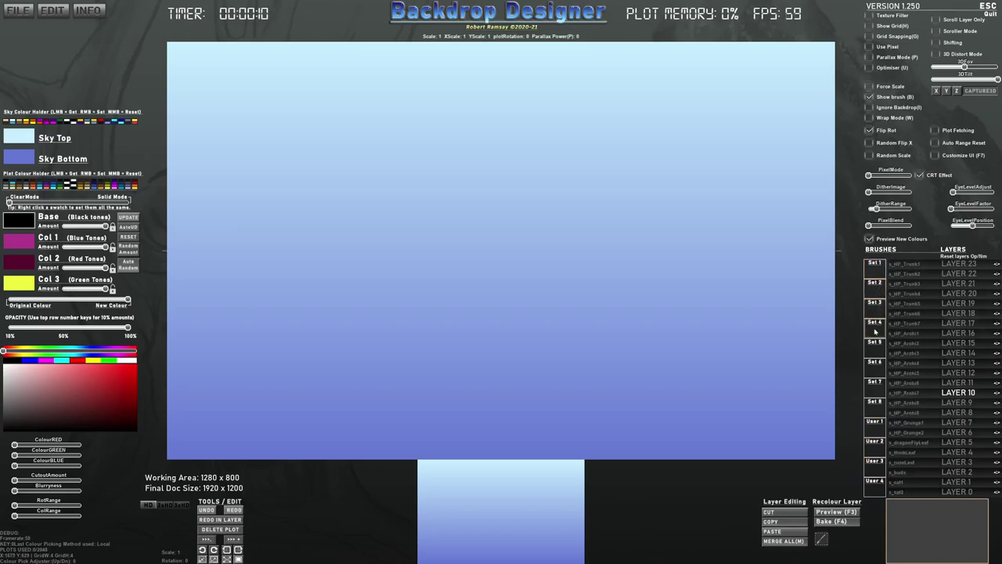
pyautogui.click(879, 394)
pyautogui.click(877, 372)
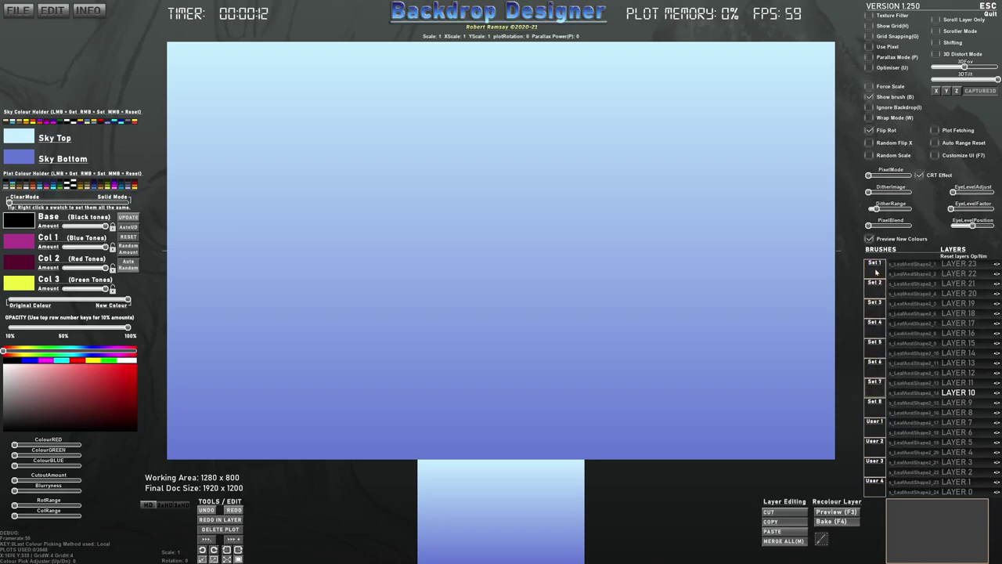
pyautogui.click(912, 283)
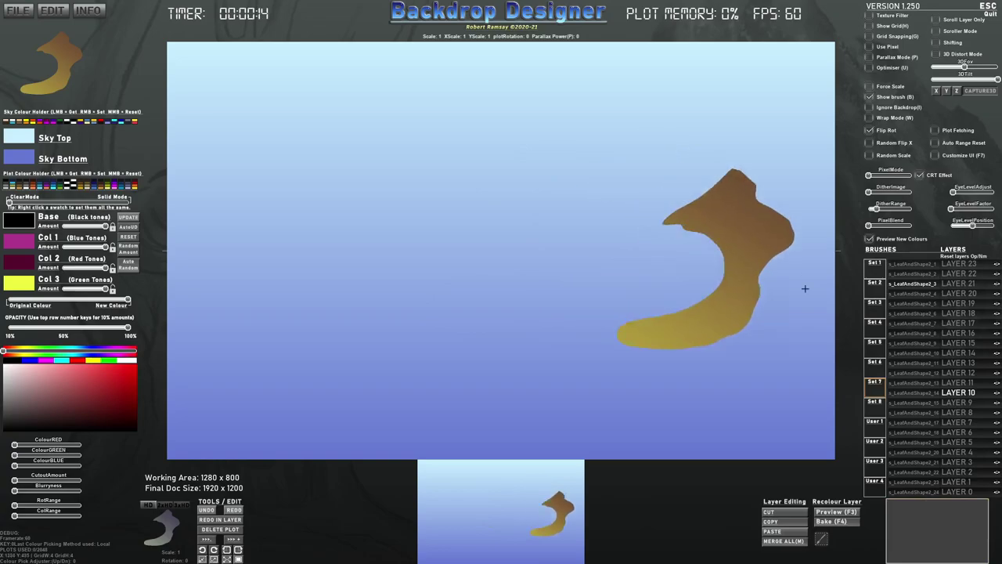
pyautogui.click(912, 372)
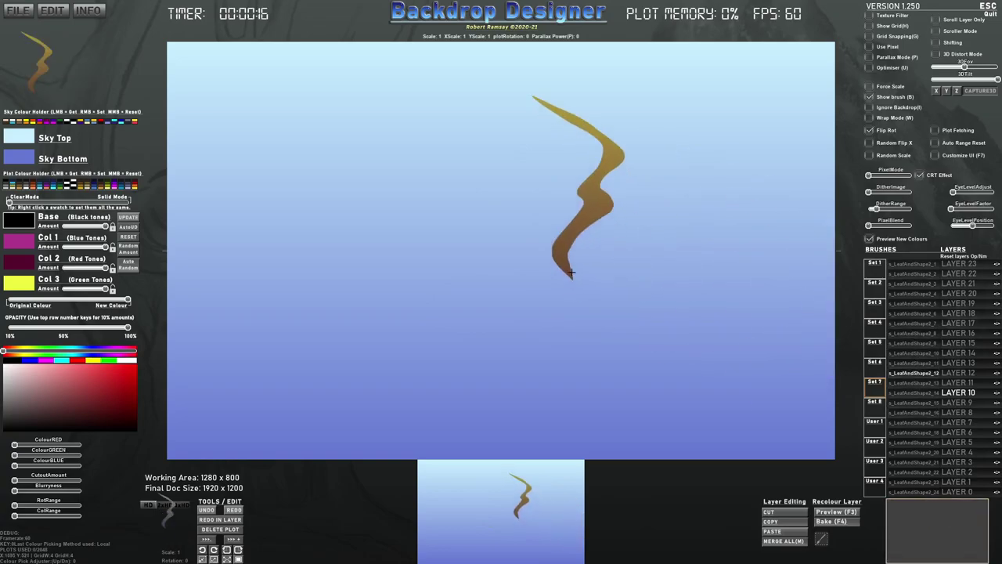
pyautogui.click(912, 432)
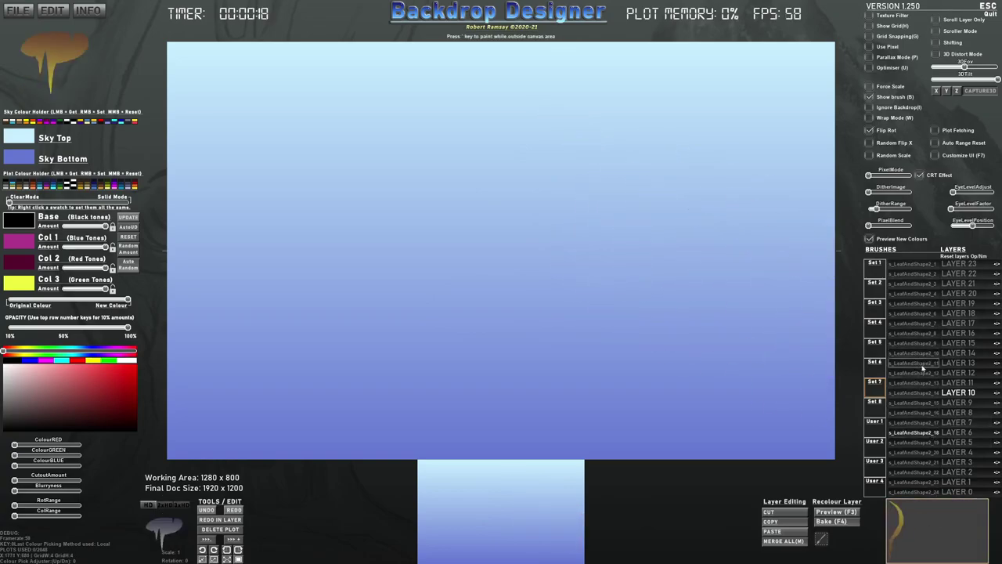
# Choose the s_LeafAndShape2_8 brush and cycle the UI panel style to the brown background
pyautogui.click(912, 333)
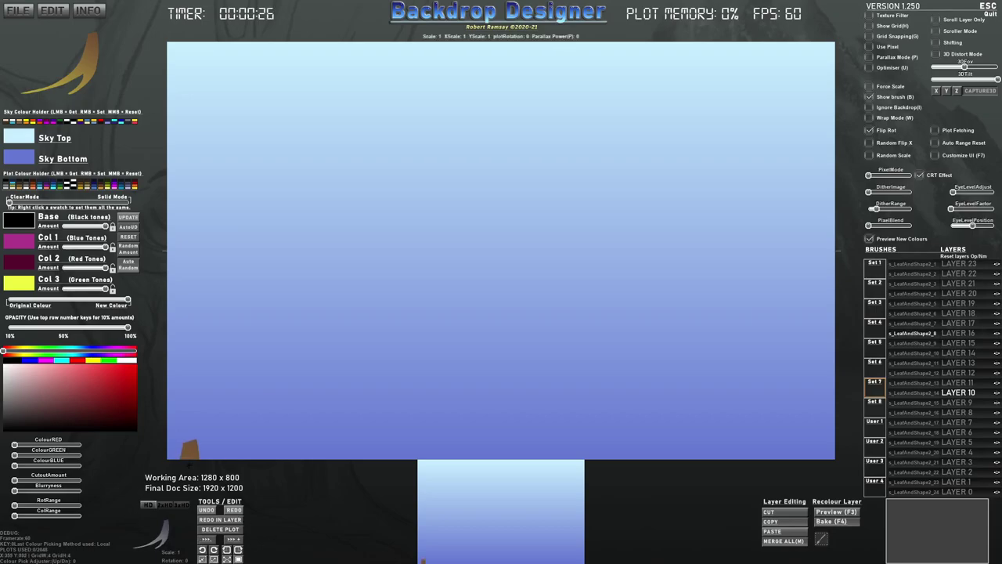
pyautogui.click(48, 12)
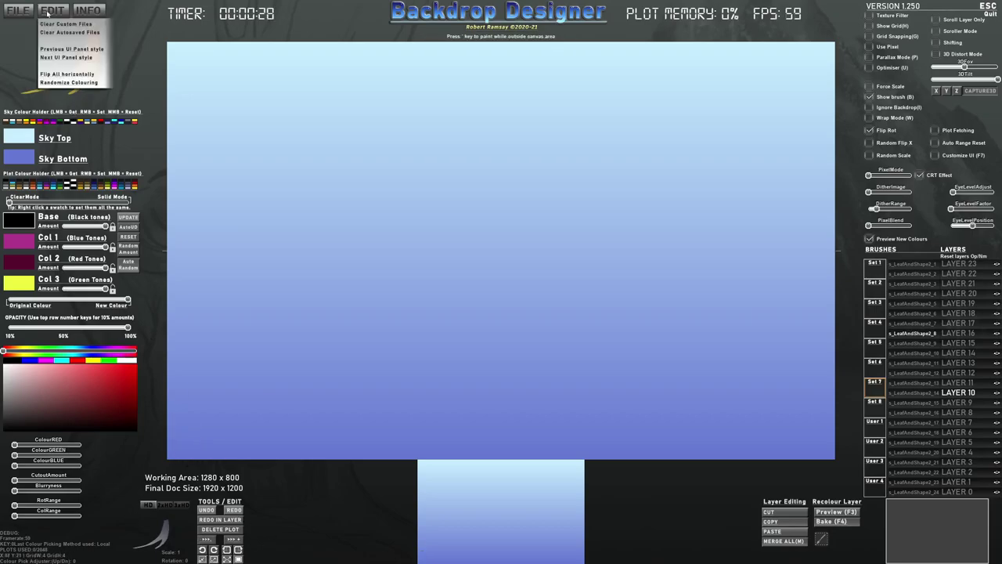
pyautogui.click(63, 53)
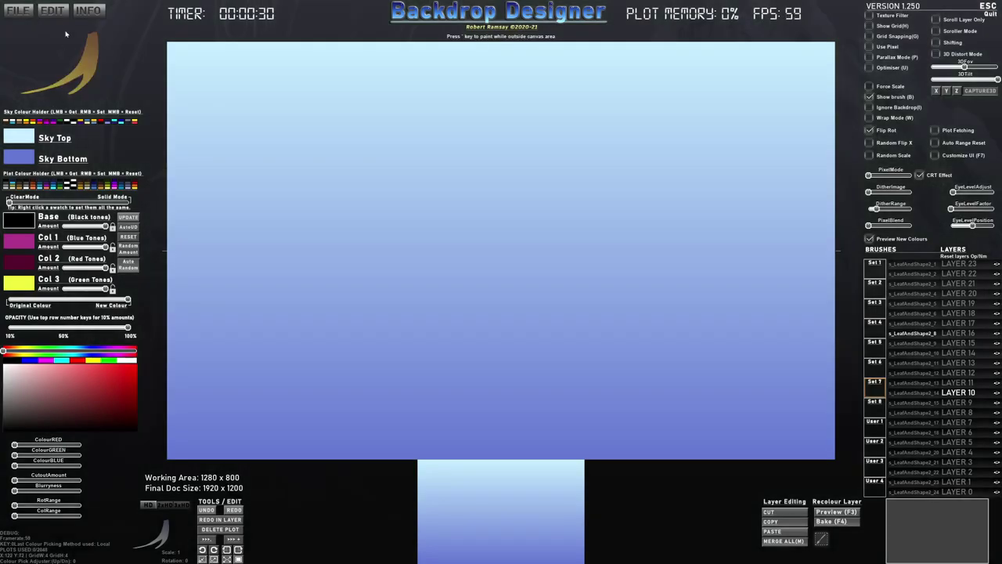
pyautogui.click(50, 11)
pyautogui.click(70, 51)
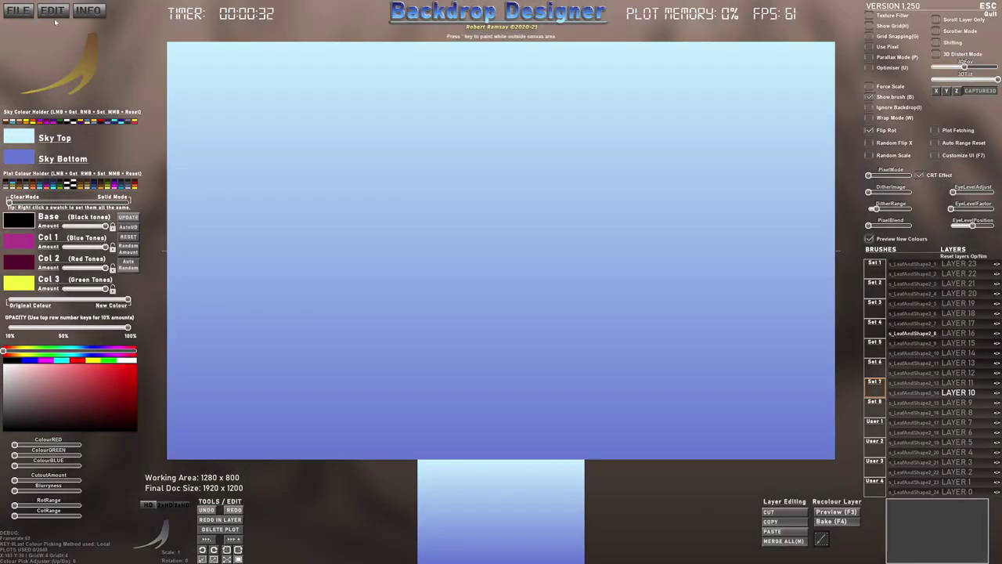
# Match the Sky Top and Sky Bottom colours to brown tones sampled from the interface background
pyautogui.click(28, 135)
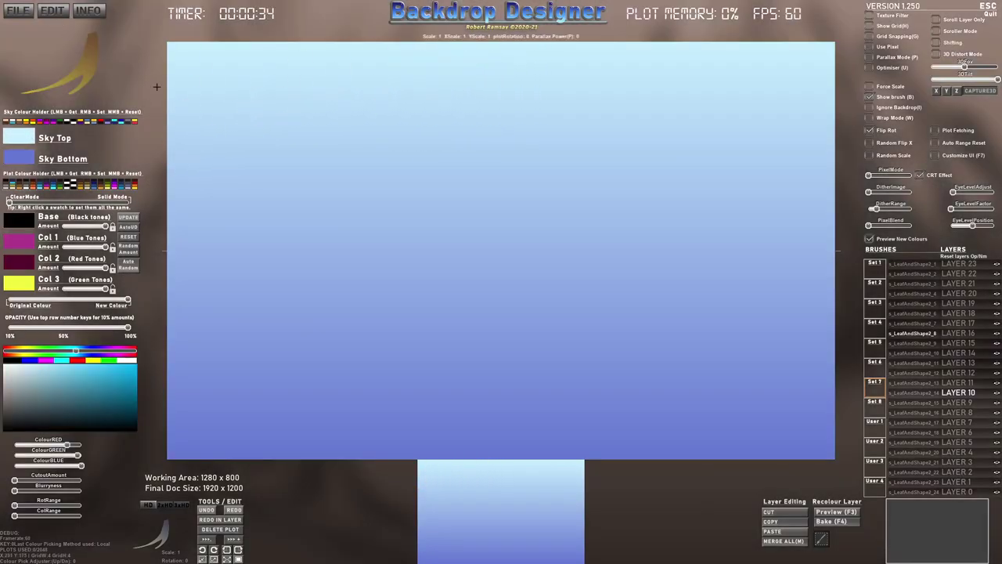
pyautogui.keyDown('alt'); pyautogui.click(153, 36); pyautogui.keyUp('alt')
pyautogui.click(33, 156)
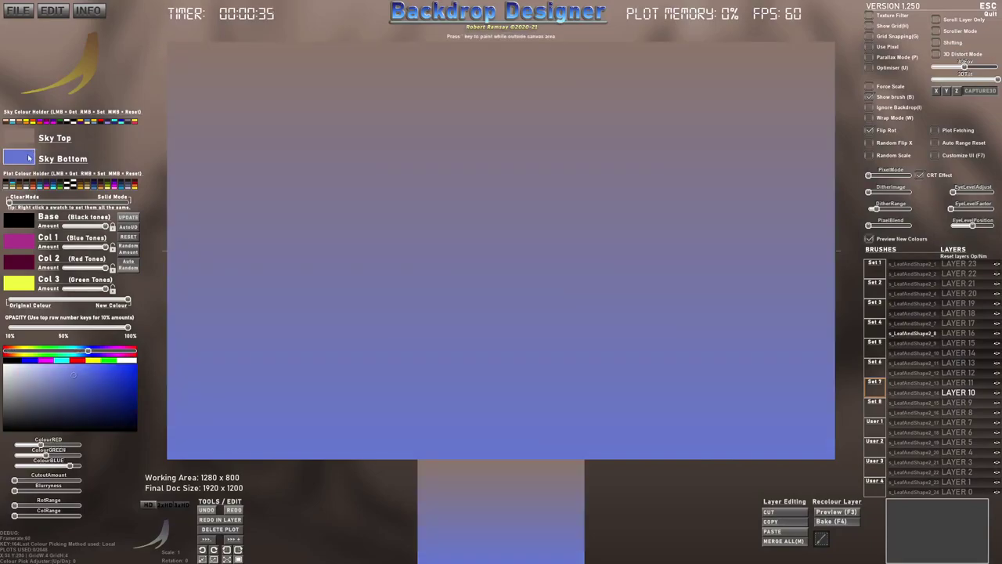
pyautogui.click(159, 205)
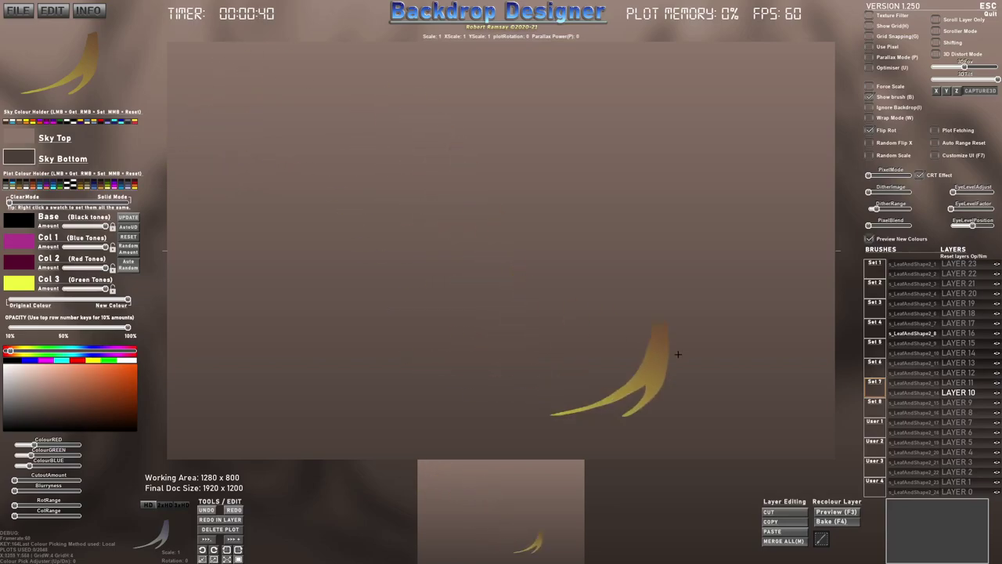
# Switch to the grey-green UI panel style and match both sky colours to tones sampled from its background
pyautogui.click(58, 15)
pyautogui.click(70, 50)
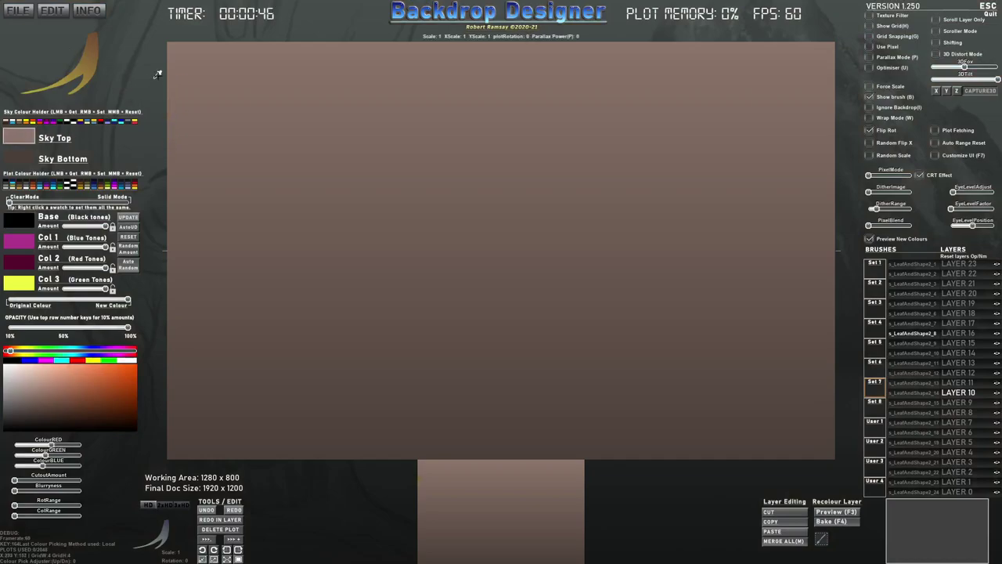
pyautogui.click(22, 137)
pyautogui.keyDown('alt'); pyautogui.click(166, 172); pyautogui.keyUp('alt')
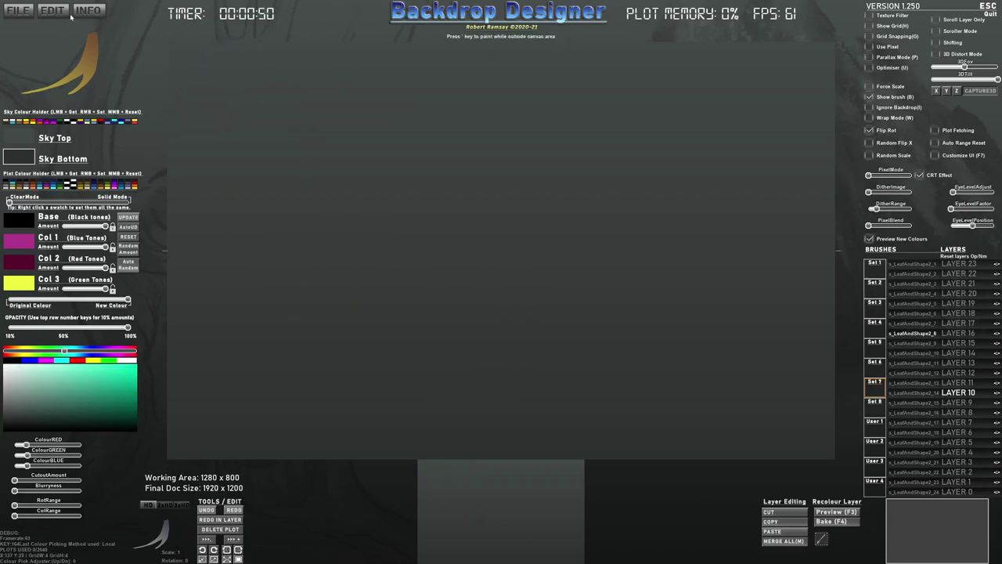
# Change to the near-black UI panel style and sample its background for the Sky Top colour
pyautogui.click(48, 9)
pyautogui.click(67, 83)
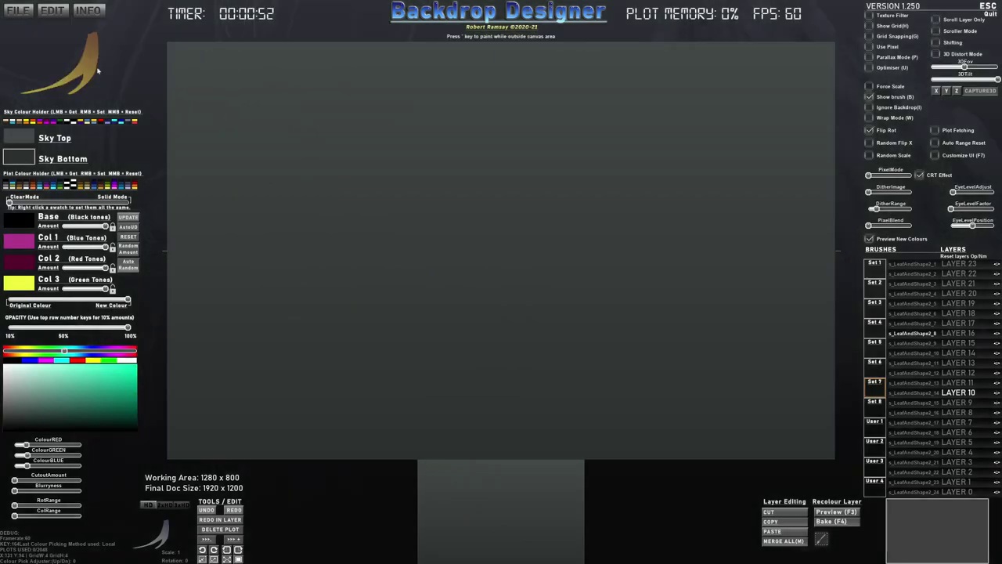
pyautogui.click(17, 141)
pyautogui.keyDown('alt'); pyautogui.click(167, 94); pyautogui.keyUp('alt')
# Sample the dark background for Sky Bottom and adjust that colour to a deep blue
pyautogui.click(16, 158)
pyautogui.keyDown('alt'); pyautogui.click(159, 292); pyautogui.keyUp('alt')
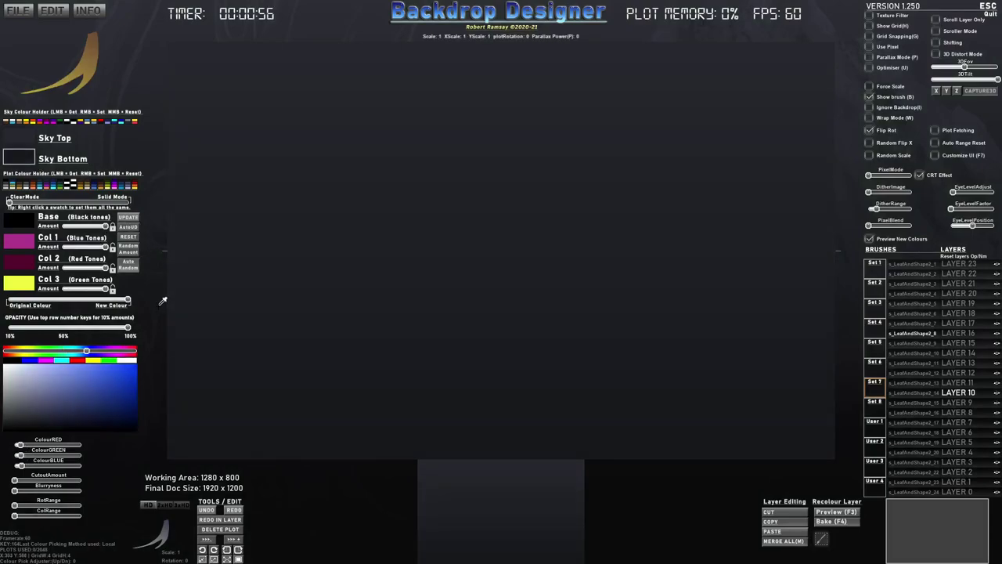
pyautogui.click(108, 380)
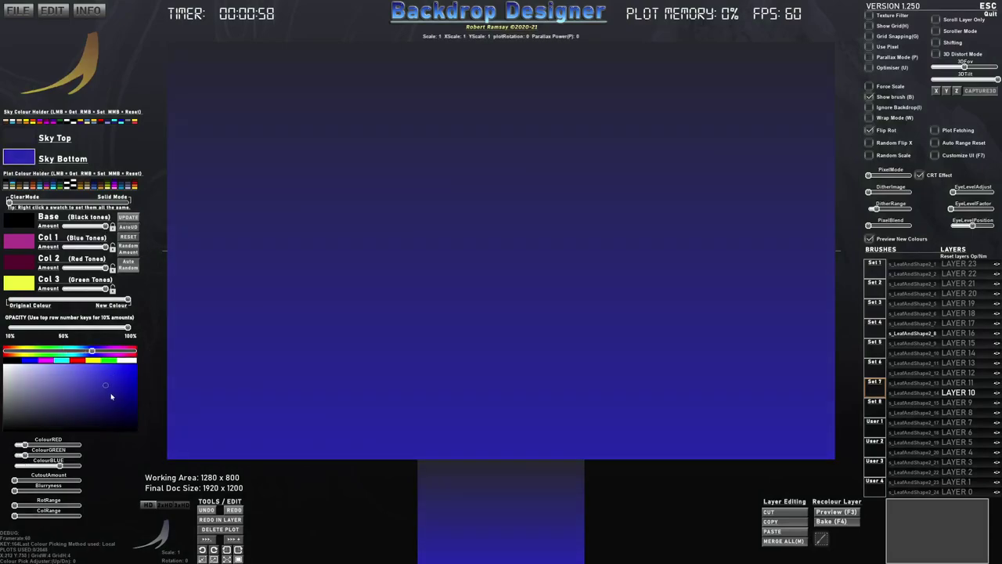
pyautogui.moveTo(114, 381); pyautogui.dragTo(96, 386)
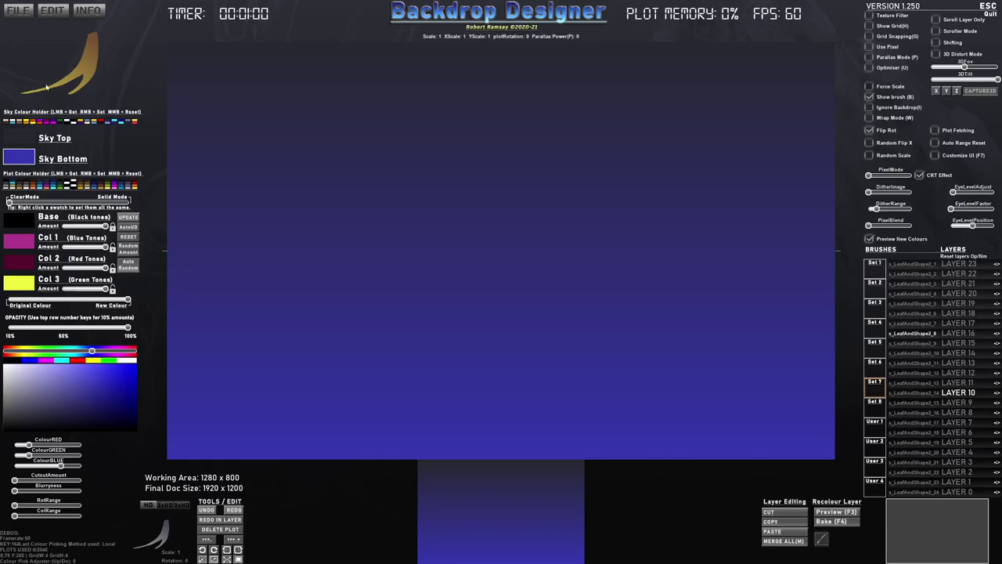
pyautogui.click(52, 13)
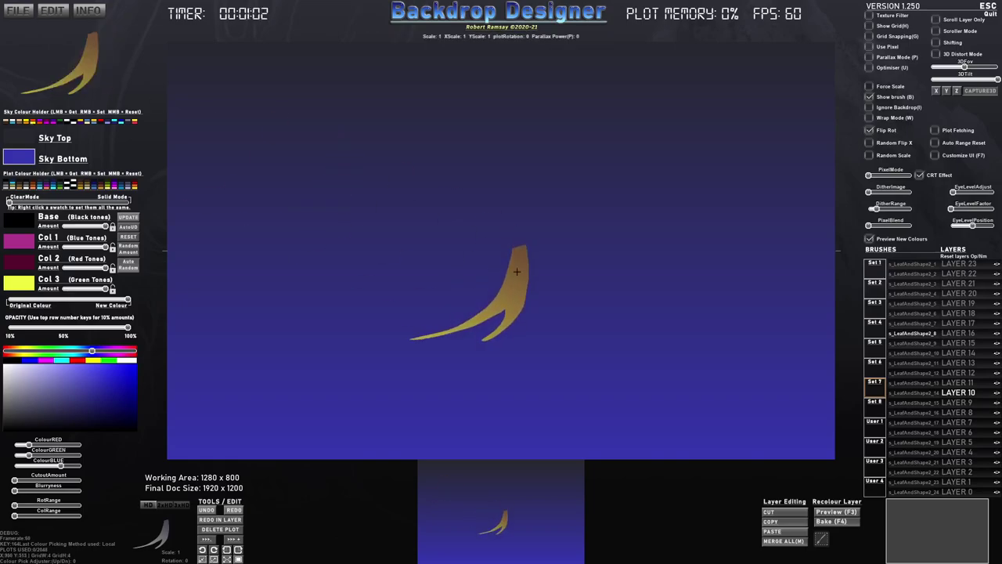
# Stamp three leaf shapes stacked vertically at brush scale 1.27 and flip all plots horizontally
pyautogui.scroll(3, 437, 232)
pyautogui.scroll(2, 436, 234)
pyautogui.click(429, 254)
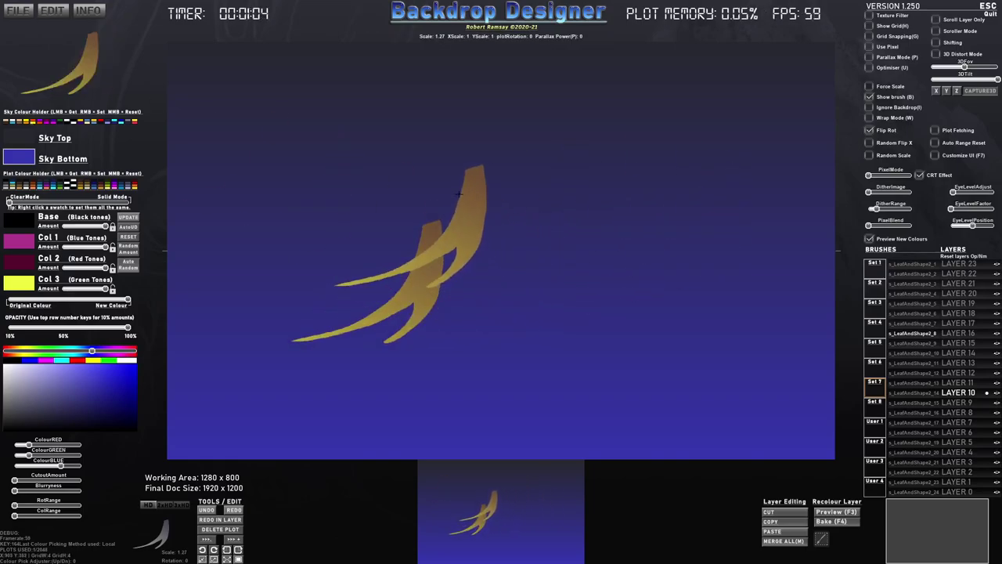
pyautogui.click(425, 192)
pyautogui.click(423, 131)
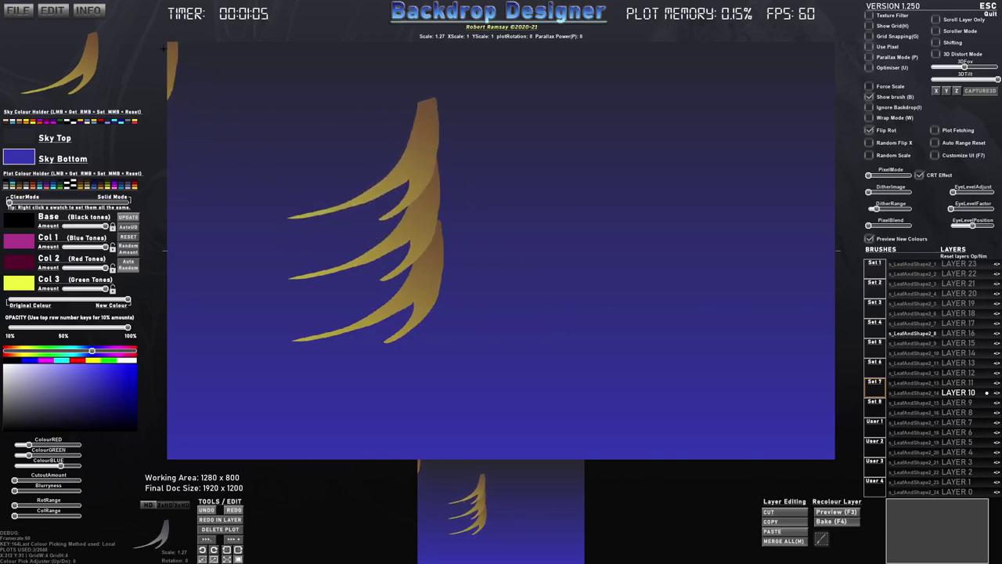
pyautogui.click(53, 12)
pyautogui.click(71, 76)
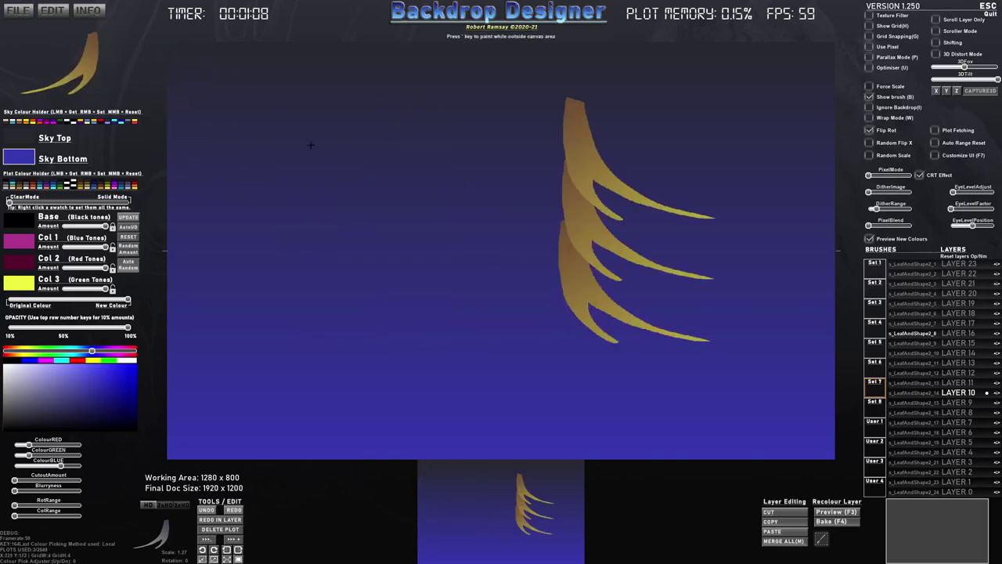
# Stamp four more leaf shapes beside the flipped stack and flip everything horizontally again
pyautogui.click(411, 263)
pyautogui.click(465, 213)
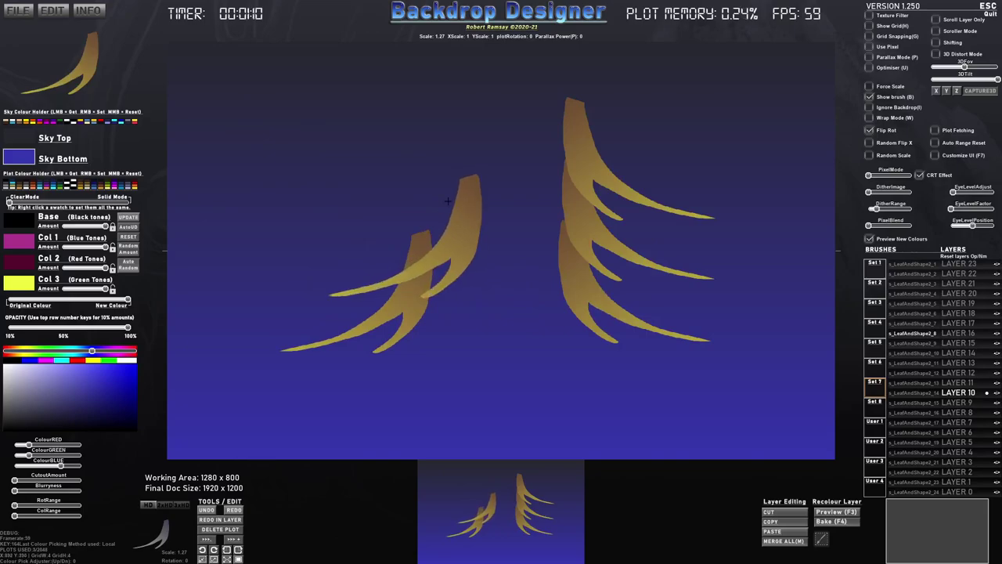
pyautogui.click(376, 192)
pyautogui.click(476, 109)
pyautogui.click(55, 11)
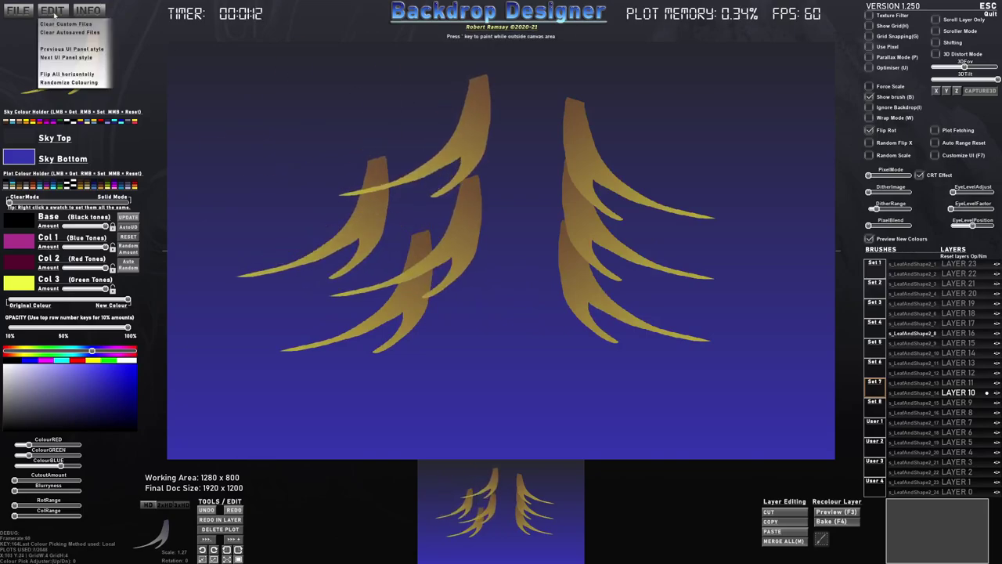
pyautogui.click(83, 79)
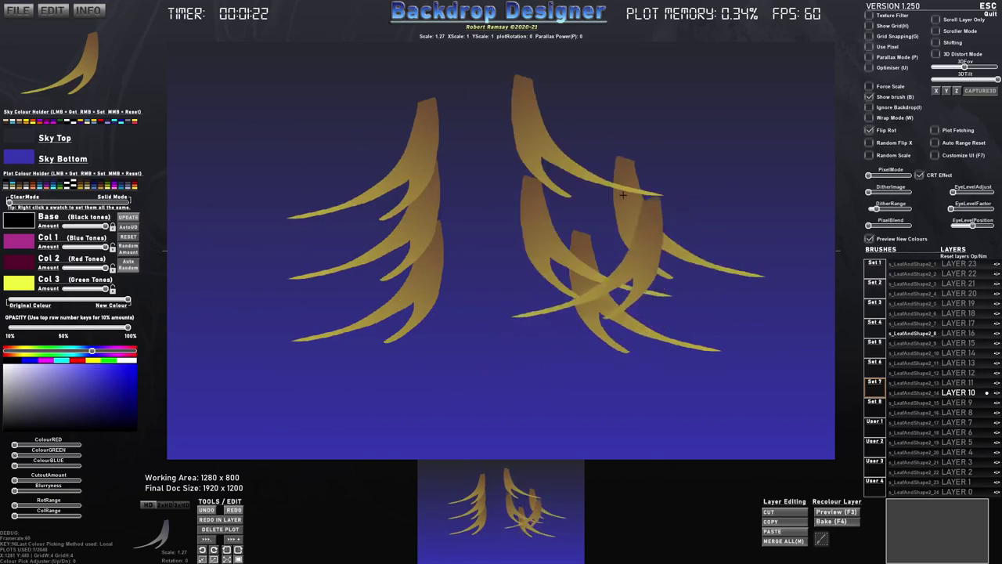
# Turn on Plot Fetching and undo the most recent leaf stamps
pyautogui.click(935, 131)
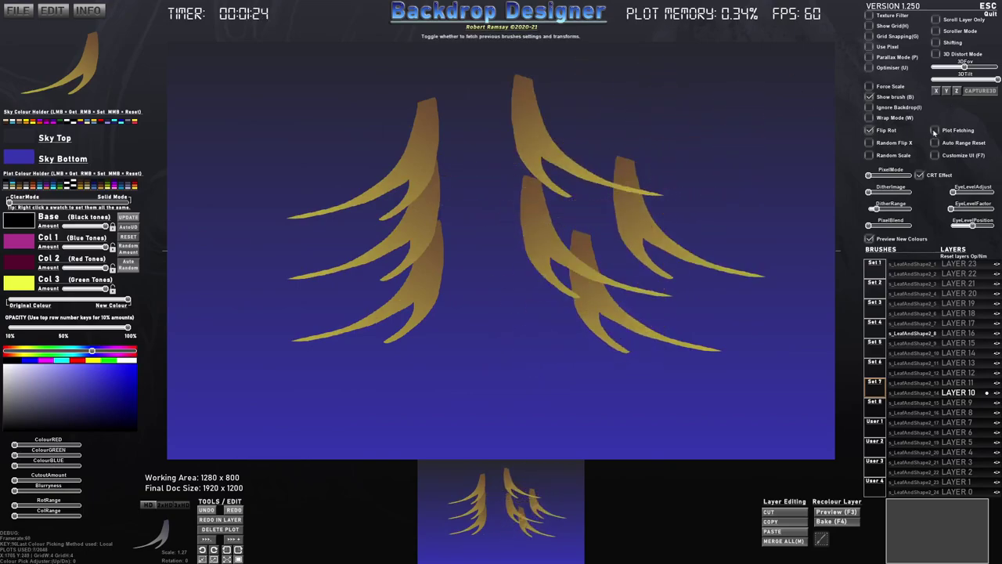
pyautogui.hotkey('ctrl', 'z')
pyautogui.hotkey('ctrl', 'z')
pyautogui.hotkey('ctrl', 'z')
pyautogui.hotkey('ctrl', 'z')
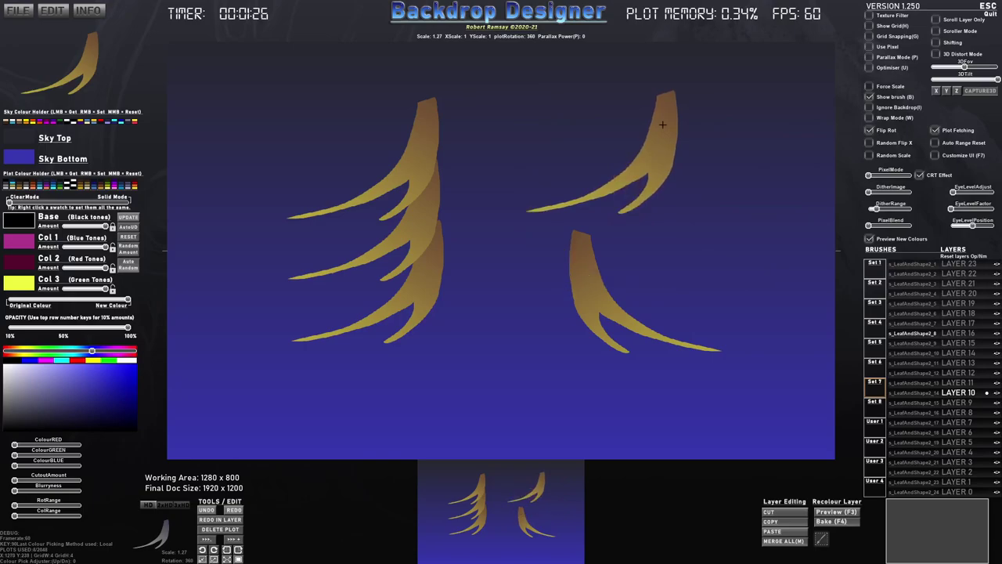
# Redo the undone leaf stamps and turn off Plot Fetching
pyautogui.hotkey('ctrl', 'y')
pyautogui.hotkey('ctrl', 'y')
pyautogui.hotkey('ctrl', 'y')
pyautogui.hotkey('ctrl', 'y')
pyautogui.hotkey('ctrl', 'y')
pyautogui.hotkey('ctrl', 'y')
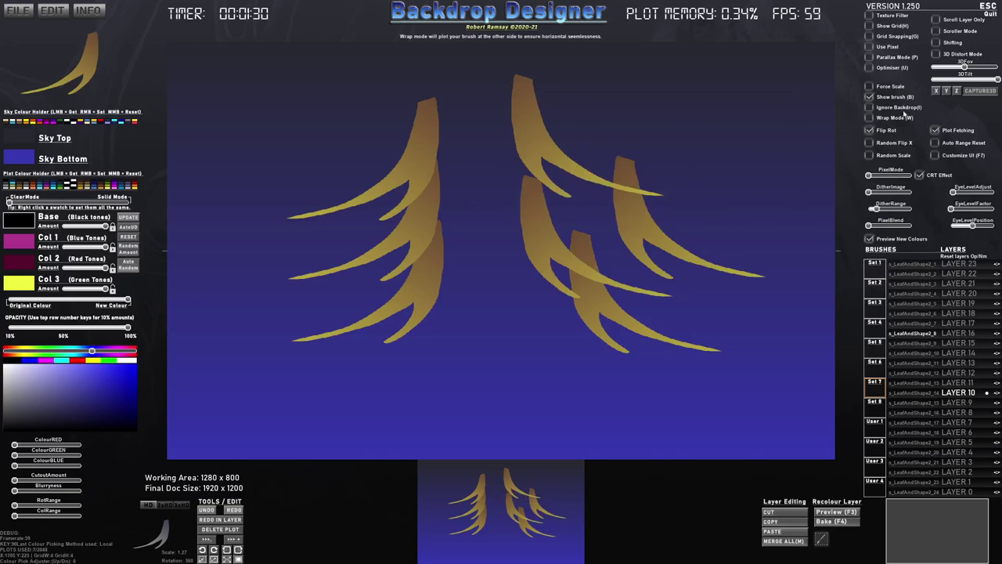
pyautogui.click(935, 131)
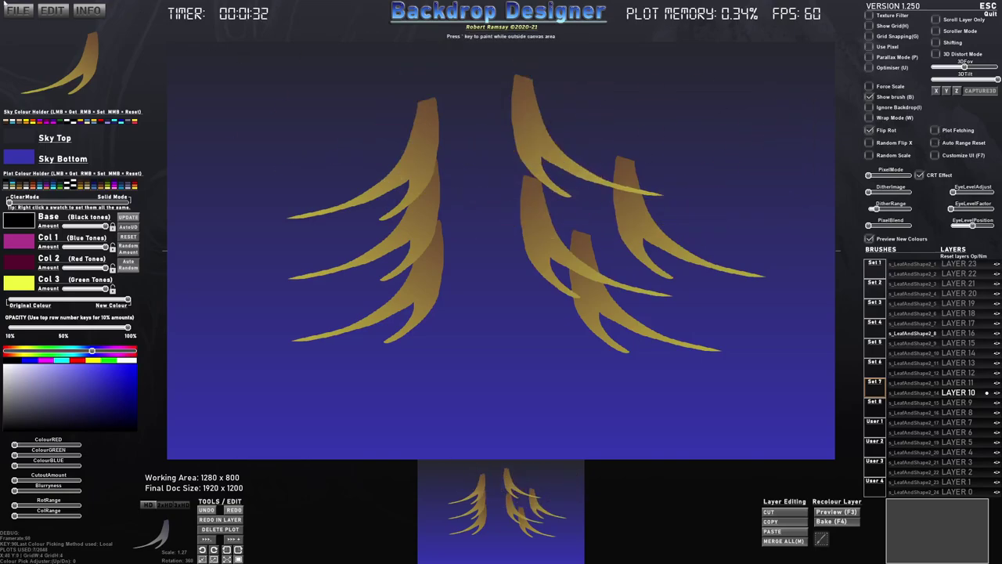
# Randomise the colouring of all plots and stamp more golden leaf shapes across the middle of the canvas
pyautogui.click(57, 13)
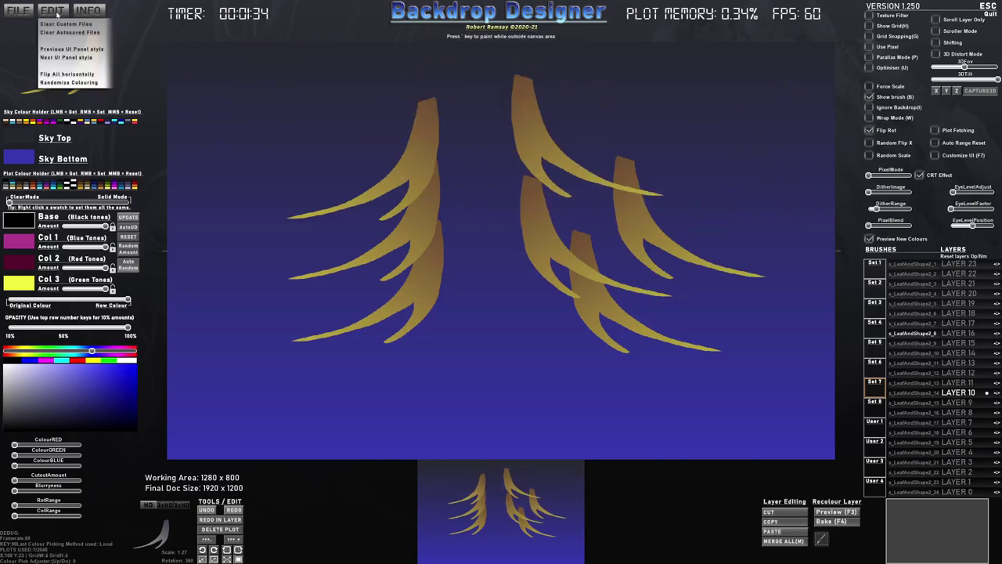
pyautogui.click(68, 83)
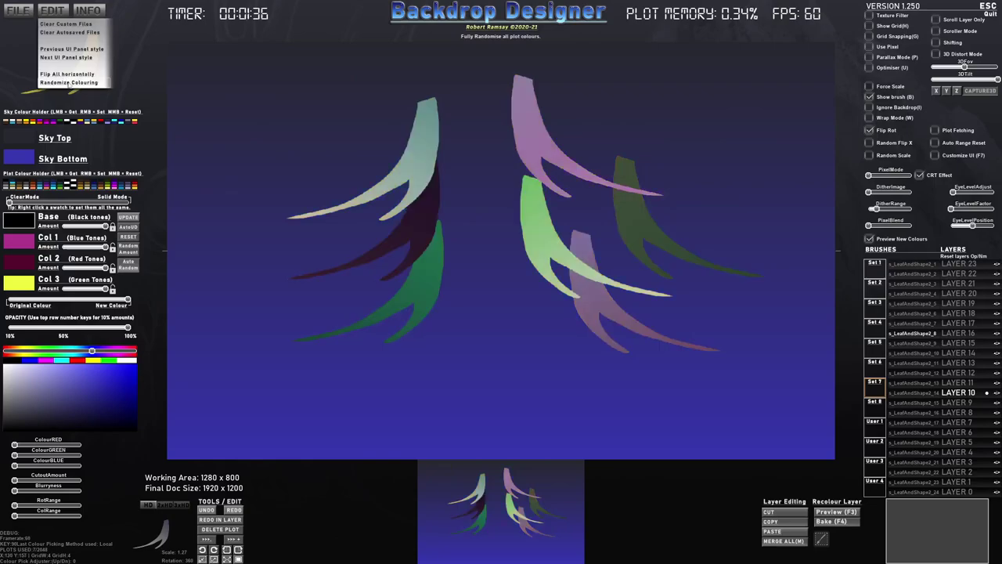
pyautogui.click(505, 171)
pyautogui.click(419, 219)
pyautogui.click(449, 277)
pyautogui.click(586, 337)
pyautogui.click(652, 270)
pyautogui.click(594, 154)
pyautogui.click(525, 144)
# Randomise the colouring of all stamped leaves twice
pyautogui.click(54, 14)
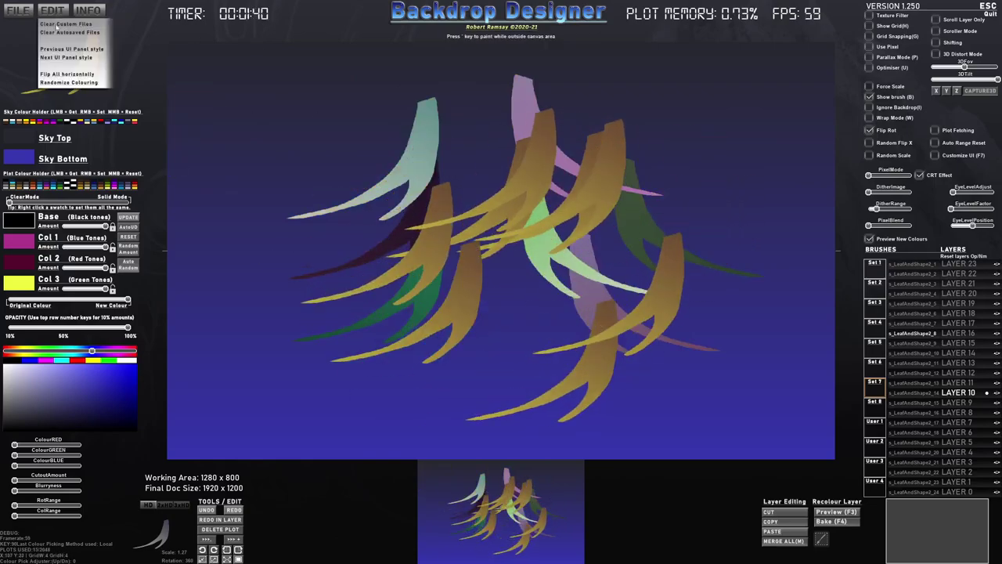
pyautogui.click(72, 83)
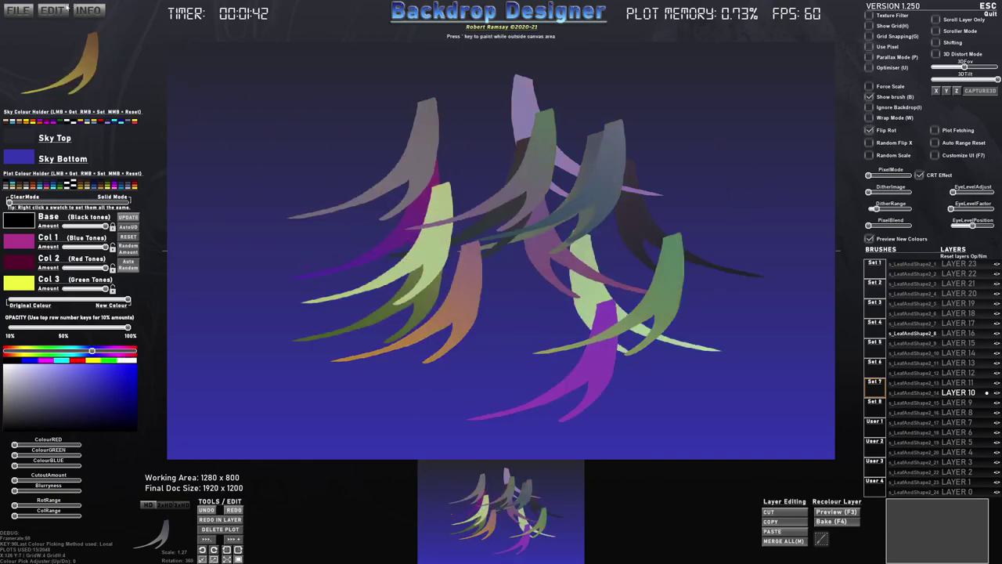
pyautogui.click(55, 10)
pyautogui.click(71, 83)
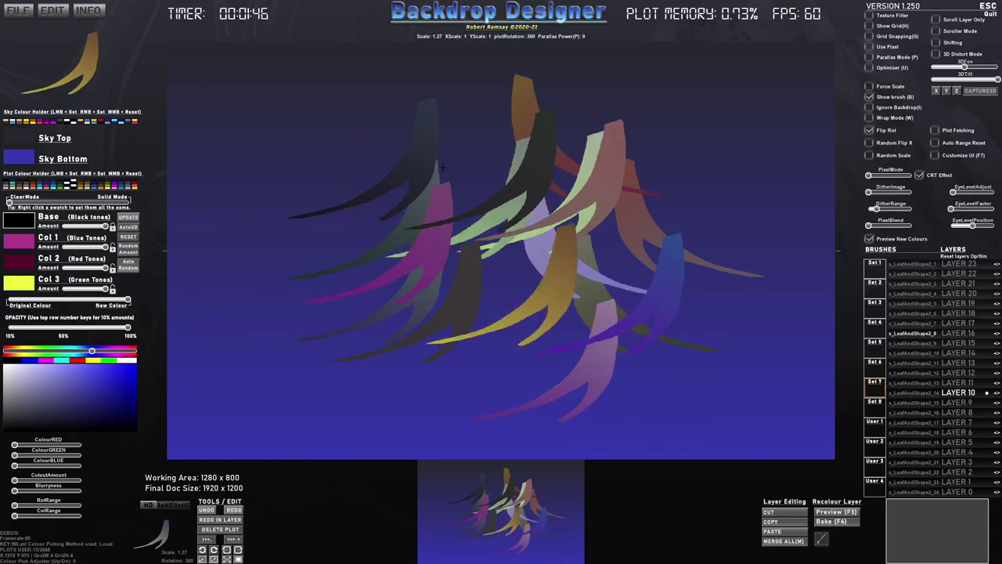
# Check the program's About entry
pyautogui.click(89, 13)
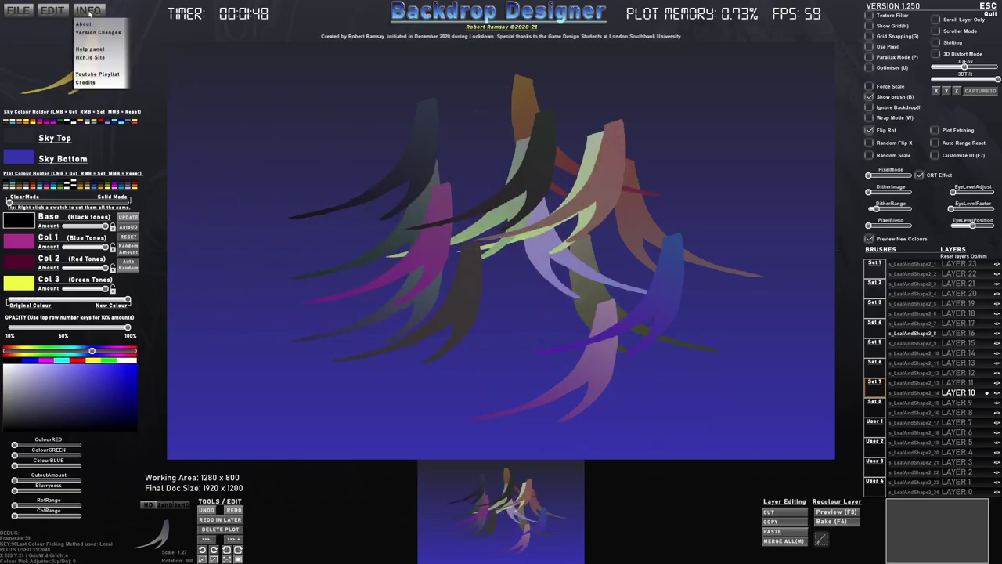
pyautogui.click(89, 26)
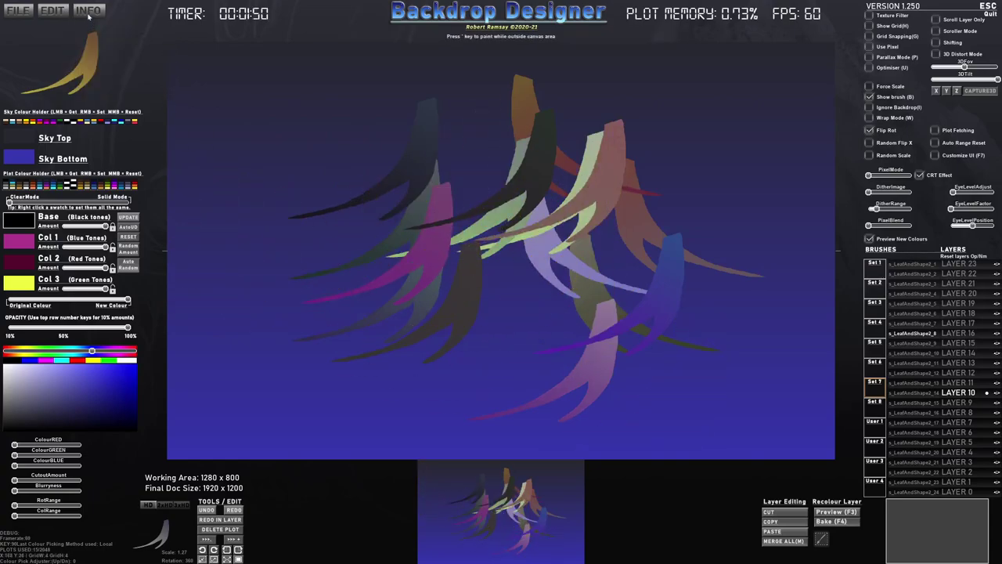
pyautogui.click(89, 12)
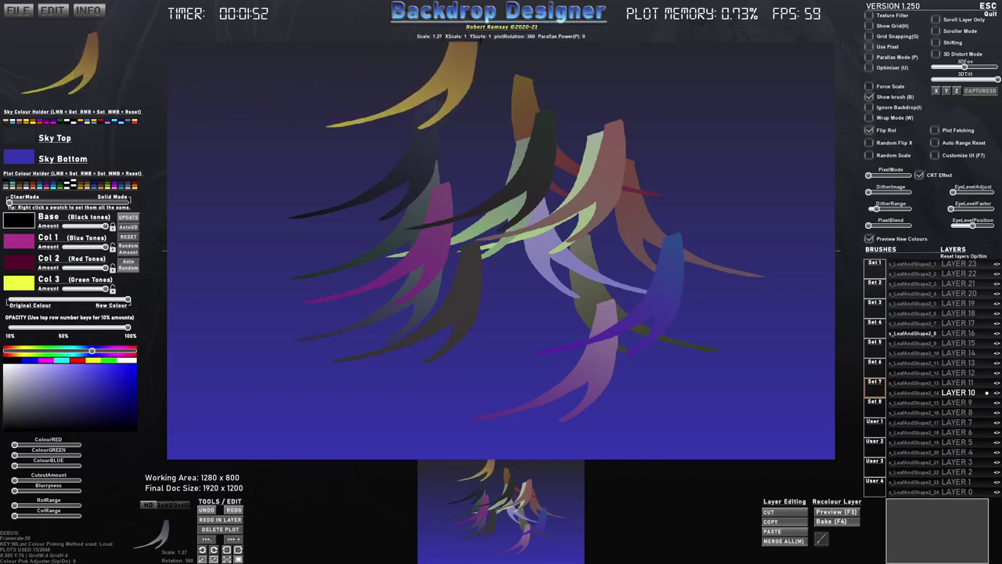
# Turn off the brush preview on the canvas and open the Help panel with the shortcut keys
pyautogui.press('b')
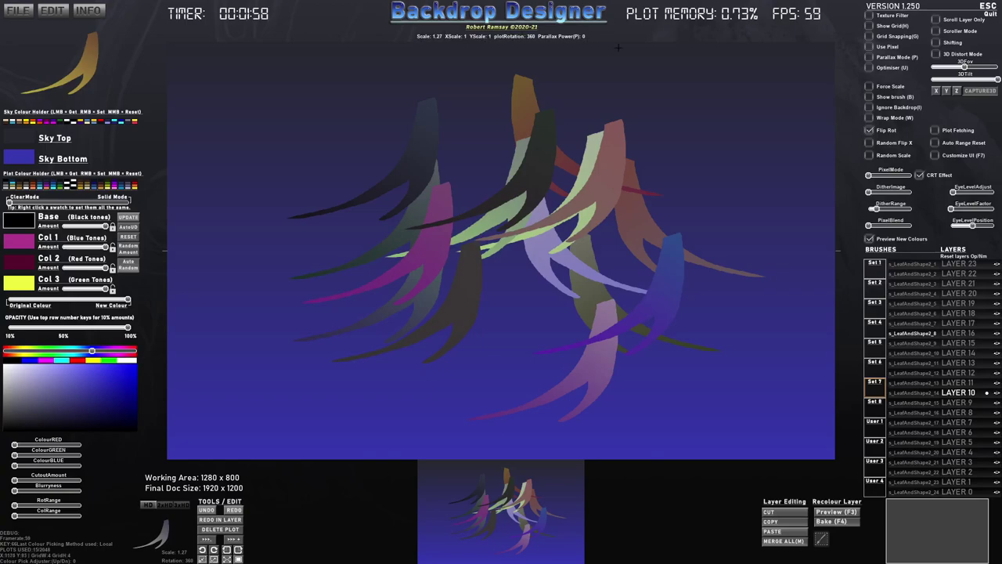
pyautogui.click(91, 11)
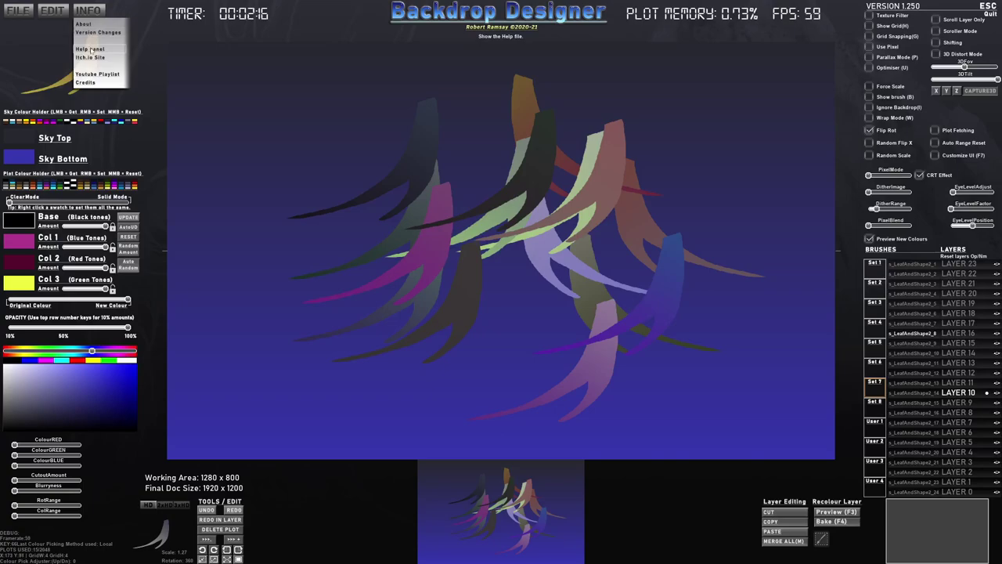
pyautogui.click(91, 49)
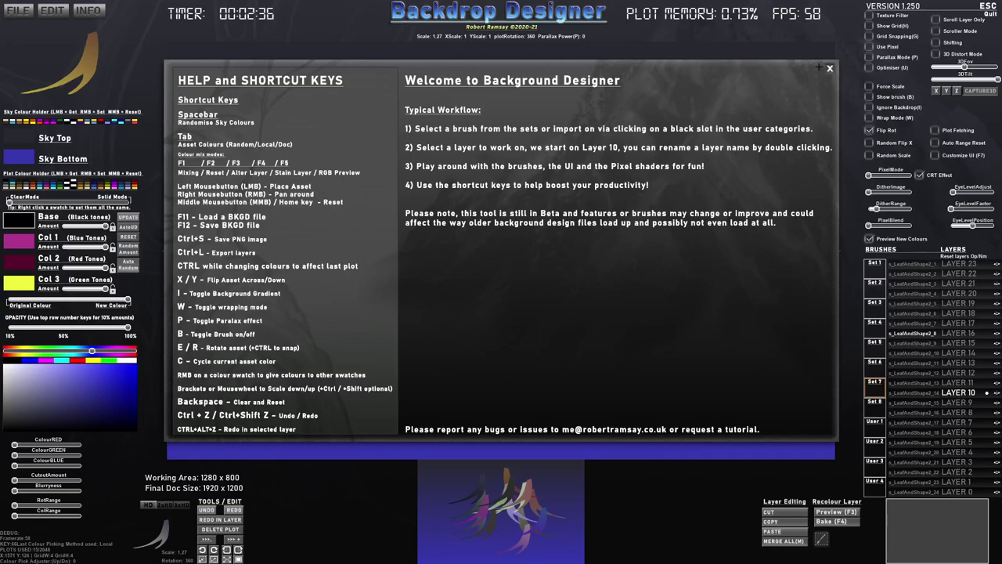
# Close the help panel and look over the Edit and Info entries
pyautogui.click(828, 68)
pyautogui.click(47, 11)
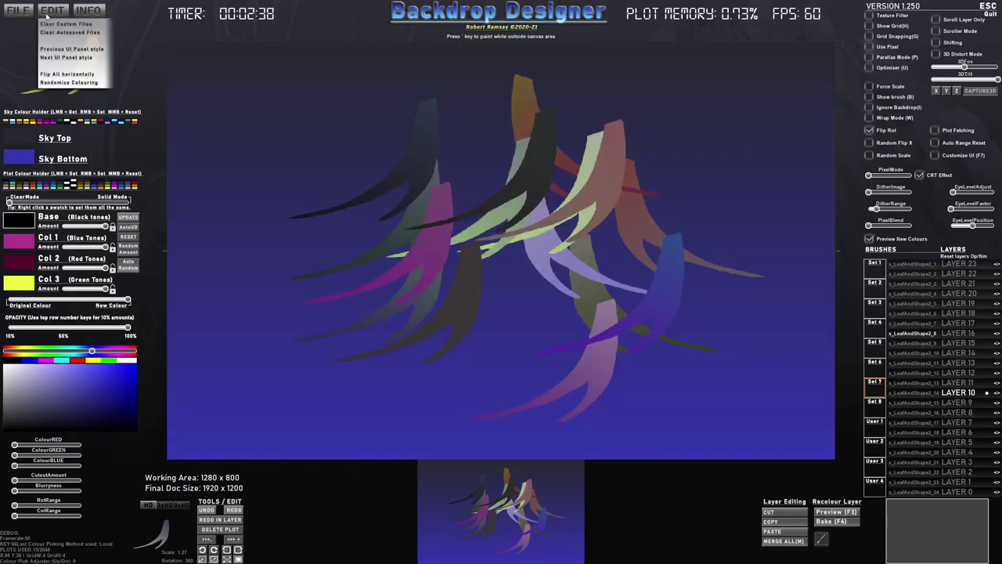
pyautogui.click(94, 14)
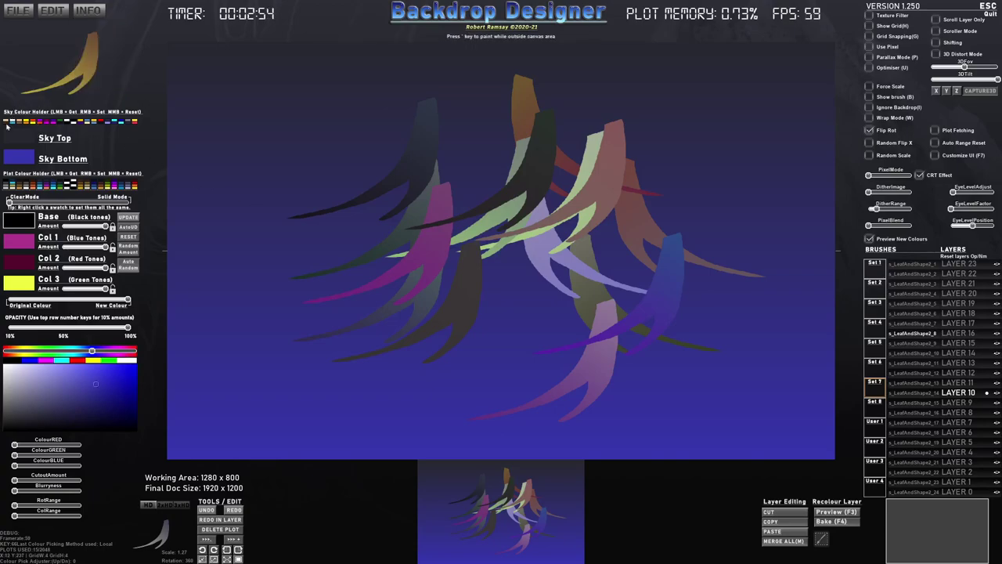
# Try the stored sky gradients one after another behind the leaf shapes, ending on the blue-to-cream sky
pyautogui.click(6, 123)
pyautogui.click(13, 122)
pyautogui.click(19, 122)
pyautogui.click(30, 122)
pyautogui.click(35, 123)
pyautogui.click(41, 123)
pyautogui.click(46, 123)
pyautogui.click(51, 123)
pyautogui.click(61, 123)
pyautogui.click(72, 123)
pyautogui.click(78, 123)
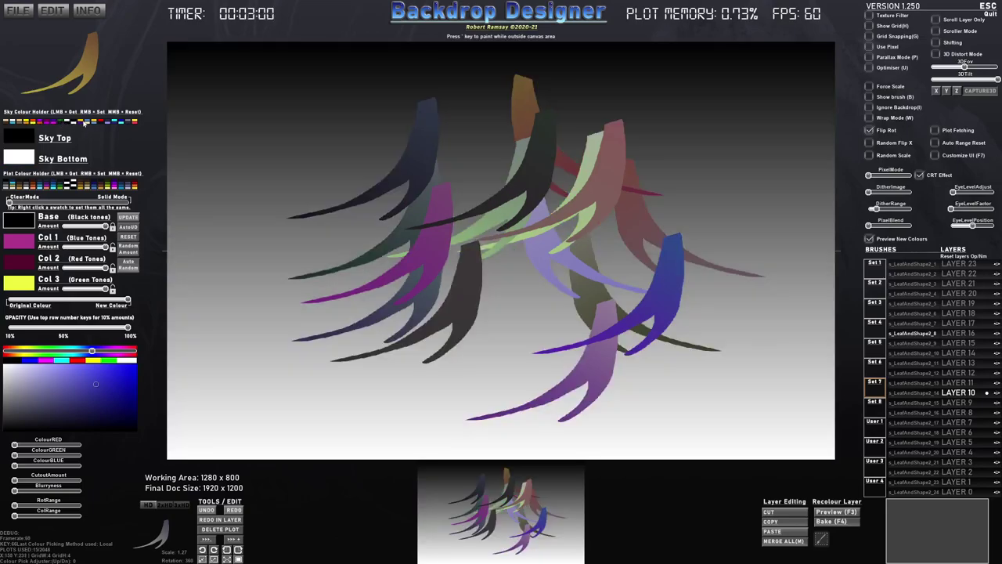
pyautogui.click(85, 123)
pyautogui.click(91, 123)
pyautogui.click(87, 123)
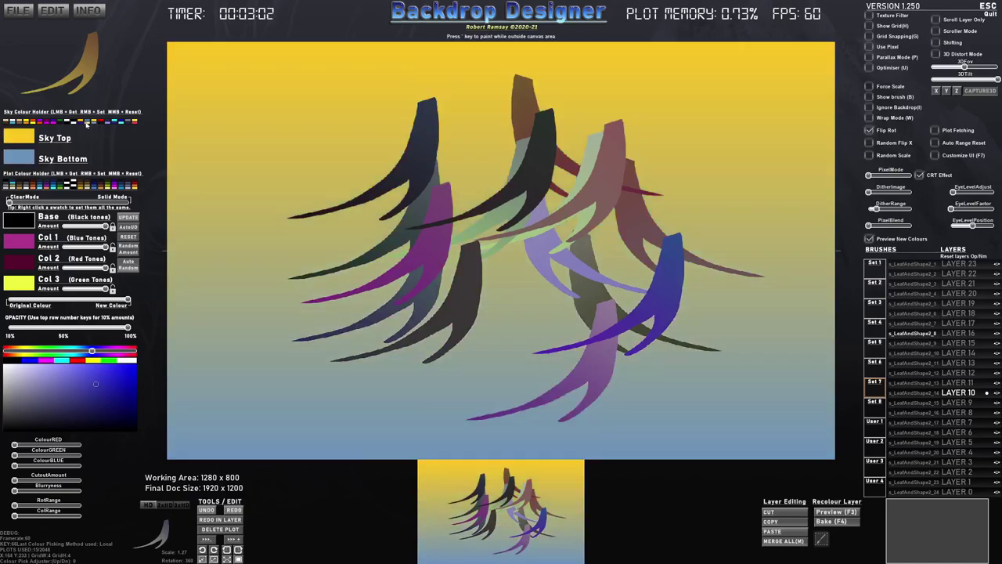
pyautogui.click(87, 123)
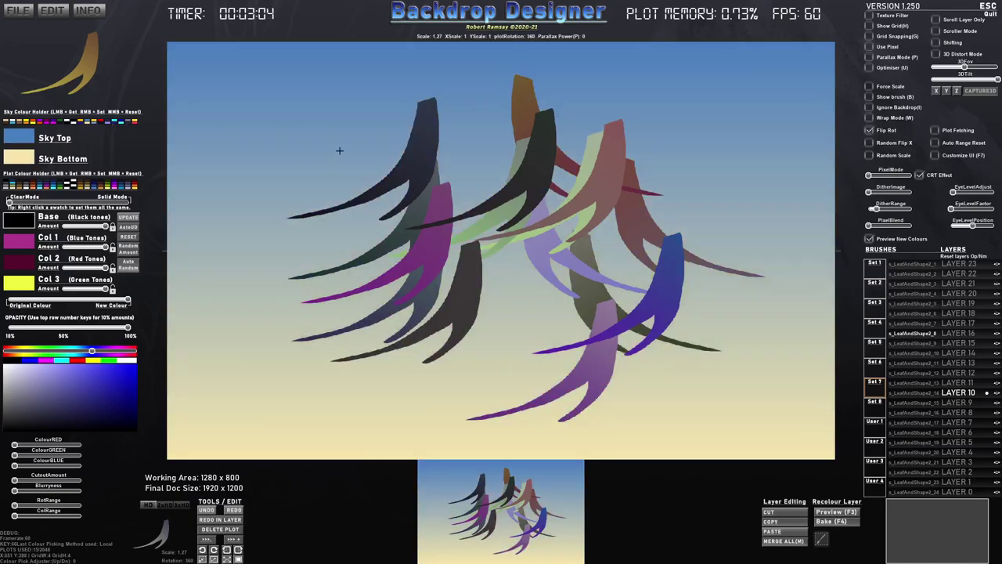
# Reset all plot data to clear the leaf shapes from the canvas, and confirm the reset
pyautogui.press('Tab')
pyautogui.click(546, 287)
pyautogui.click(18, 10)
pyautogui.click(27, 74)
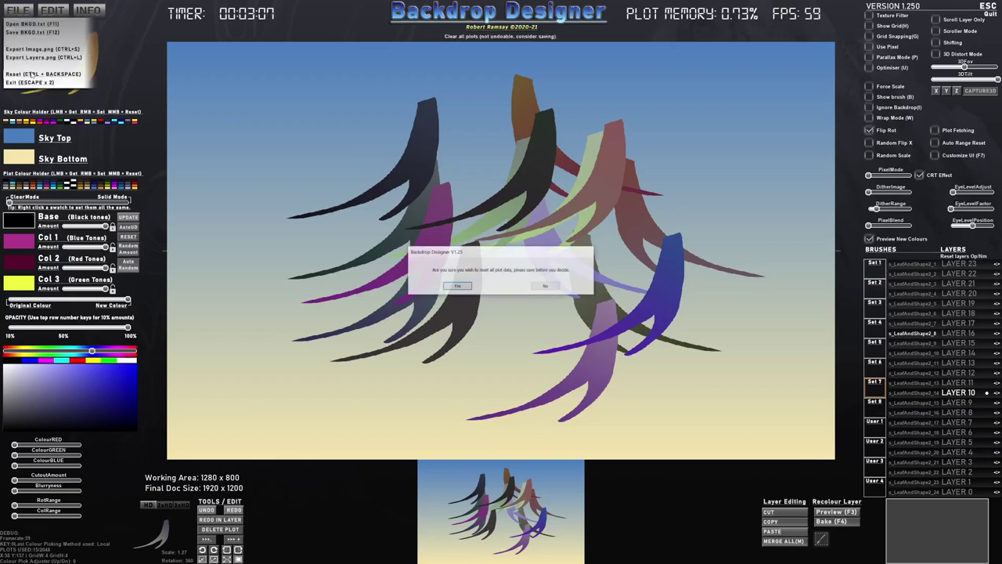
pyautogui.click(467, 286)
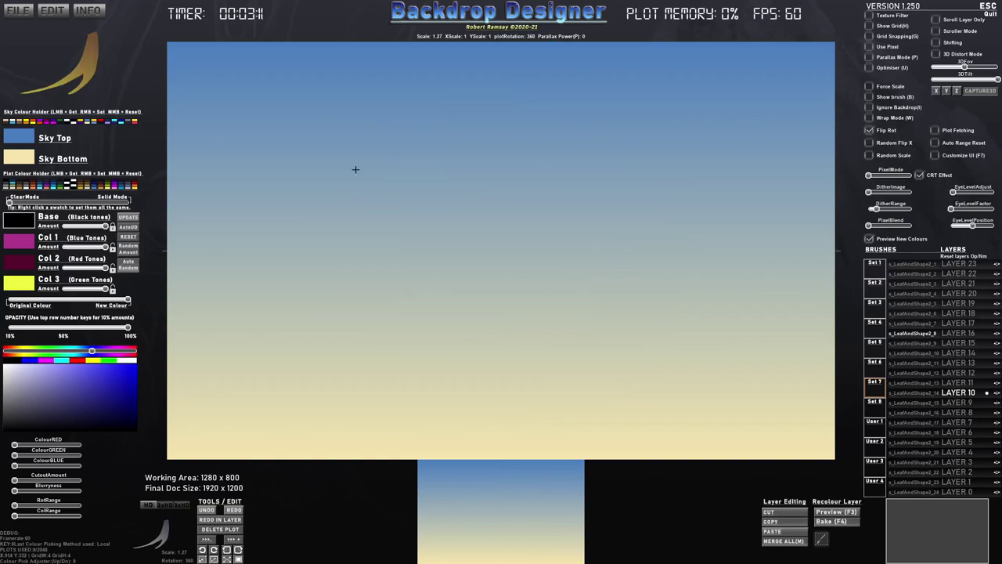
# Try the remaining stored sky gradients on the empty canvas, ending on the yellow-to-red sky
pyautogui.click(82, 122)
pyautogui.click(89, 123)
pyautogui.click(95, 122)
pyautogui.click(105, 122)
pyautogui.click(112, 122)
pyautogui.click(119, 122)
pyautogui.click(125, 122)
pyautogui.click(130, 122)
pyautogui.click(137, 123)
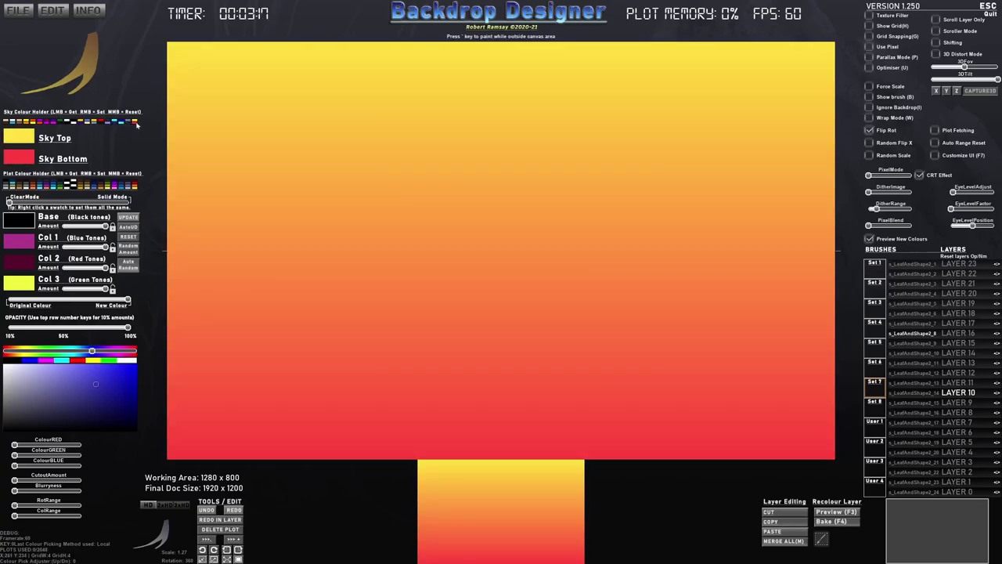
# Change the sky's bottom colour to a deeper red and its top colour to a muted beige
pyautogui.click(24, 159)
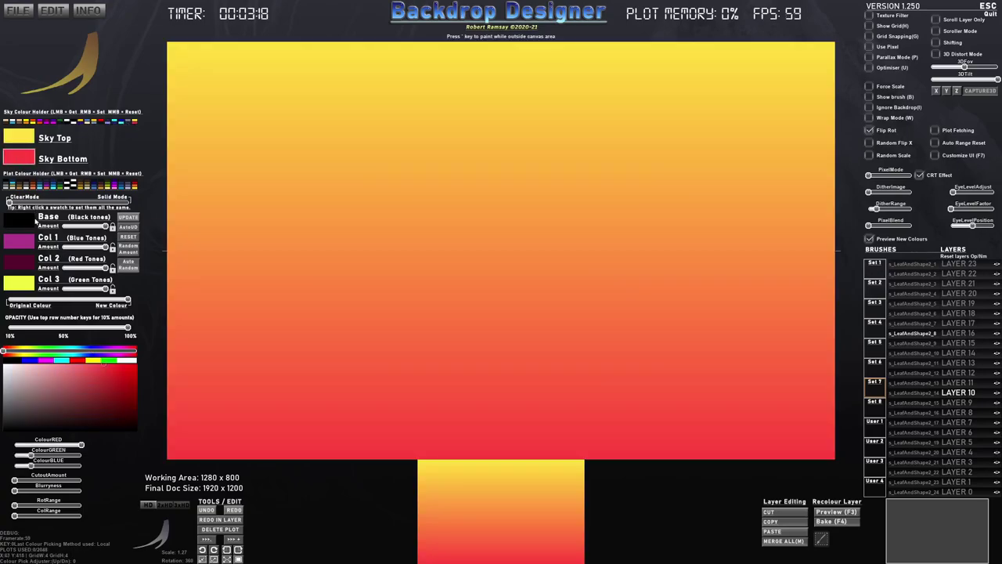
pyautogui.moveTo(113, 373); pyautogui.dragTo(109, 379)
pyautogui.click(130, 371)
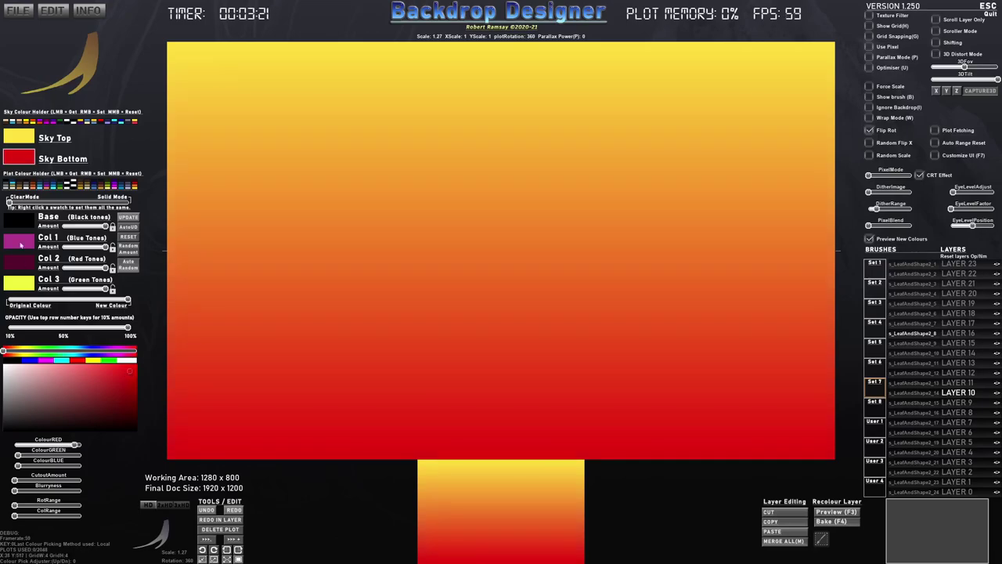
pyautogui.click(14, 139)
pyautogui.moveTo(61, 397); pyautogui.dragTo(34, 381)
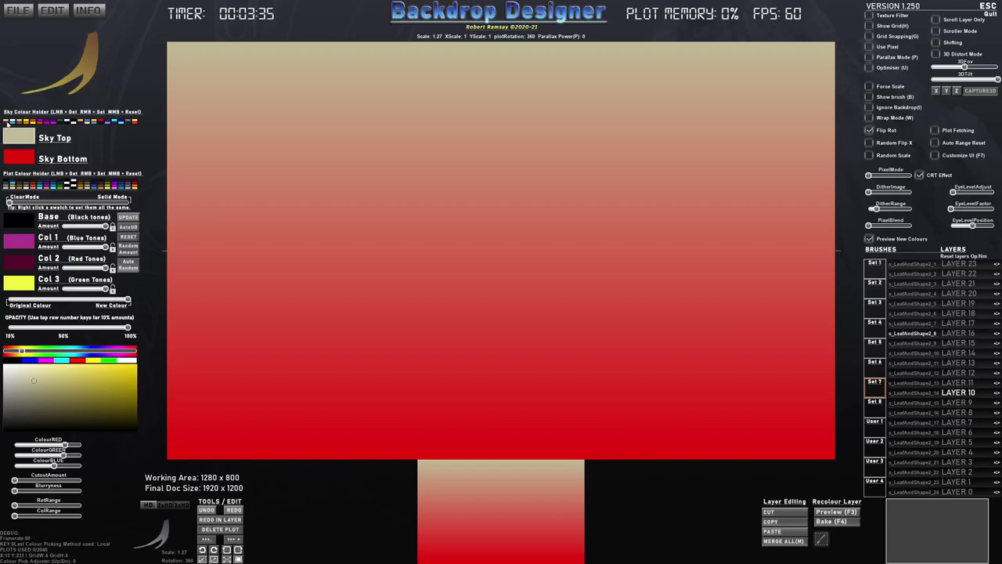
# Replace the custom sky with stored gradients, settling on the purple-to-orange one
pyautogui.click(56, 123)
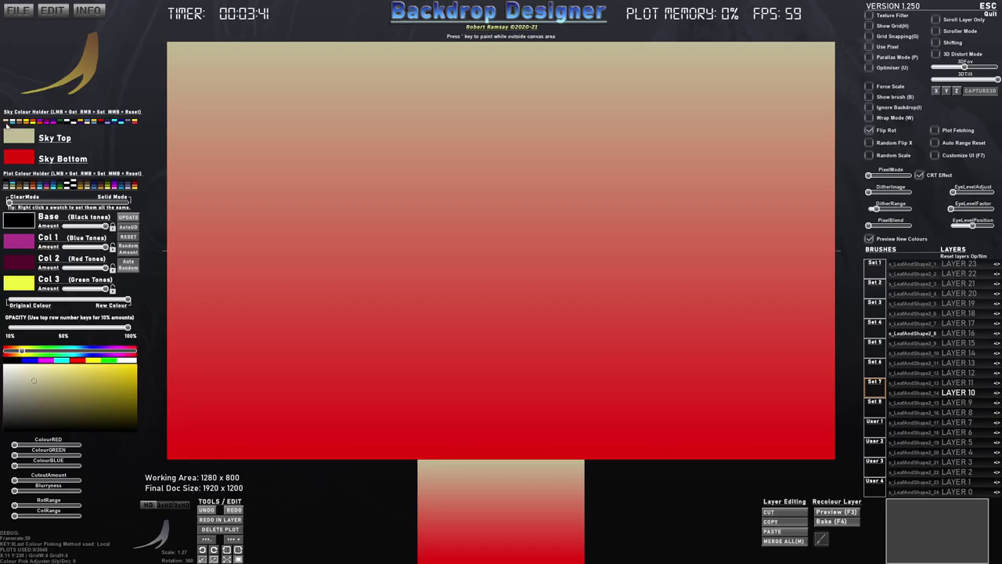
pyautogui.click(6, 123)
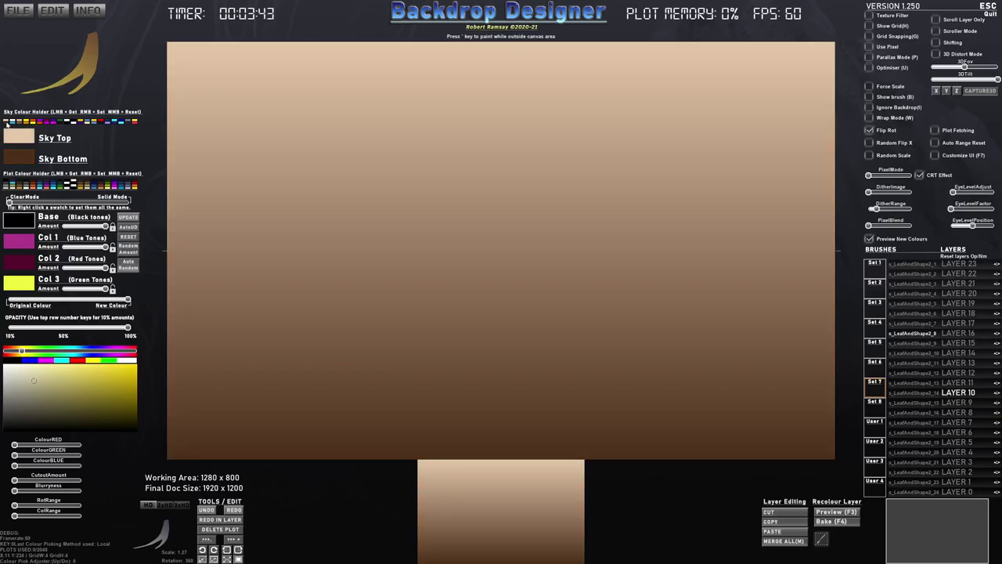
pyautogui.click(30, 123)
pyautogui.click(35, 123)
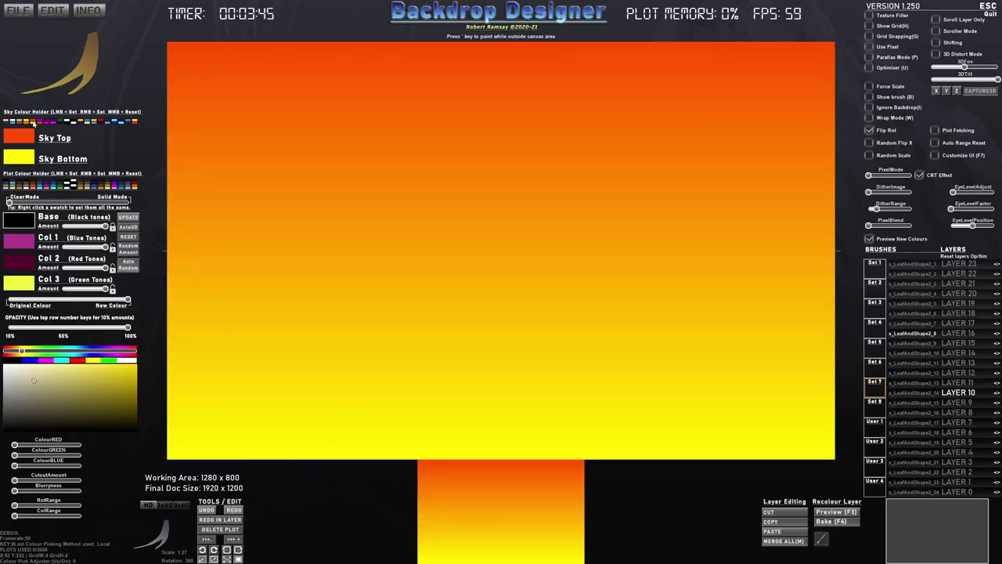
pyautogui.click(42, 123)
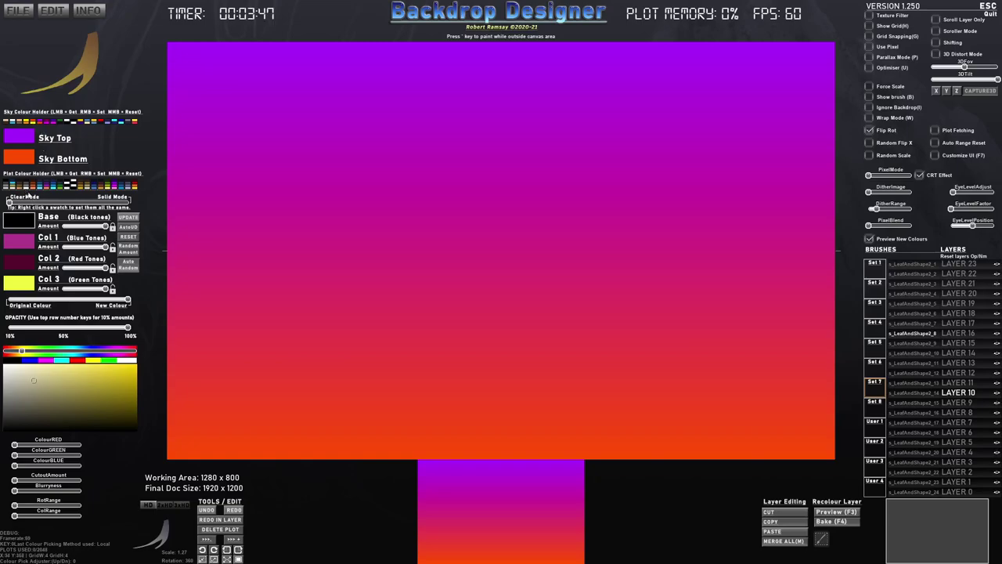
# Choose the s_Branch4 brush from Set 1 and scale it down to 0.72
pyautogui.click(874, 264)
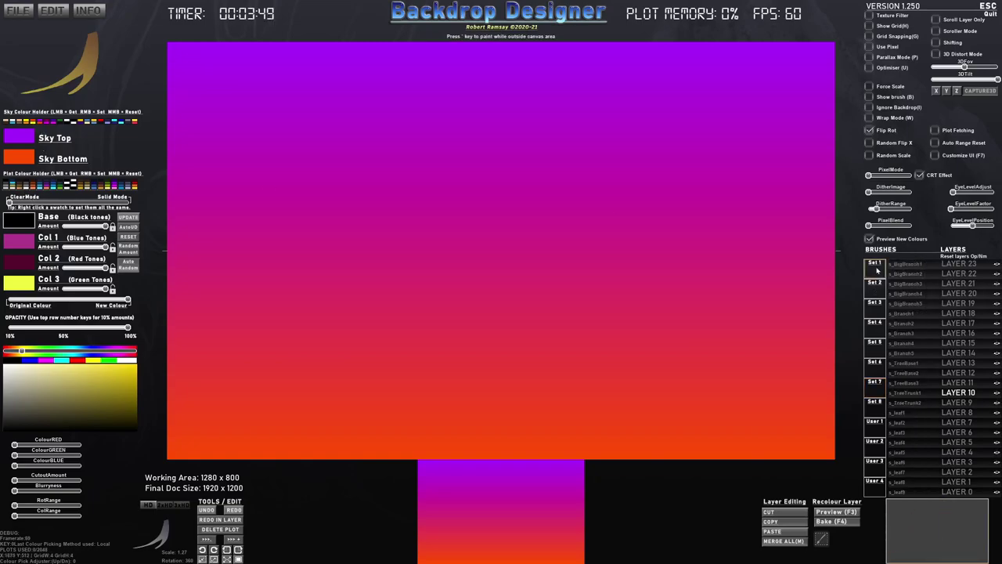
pyautogui.scroll(-9, 462, 268)
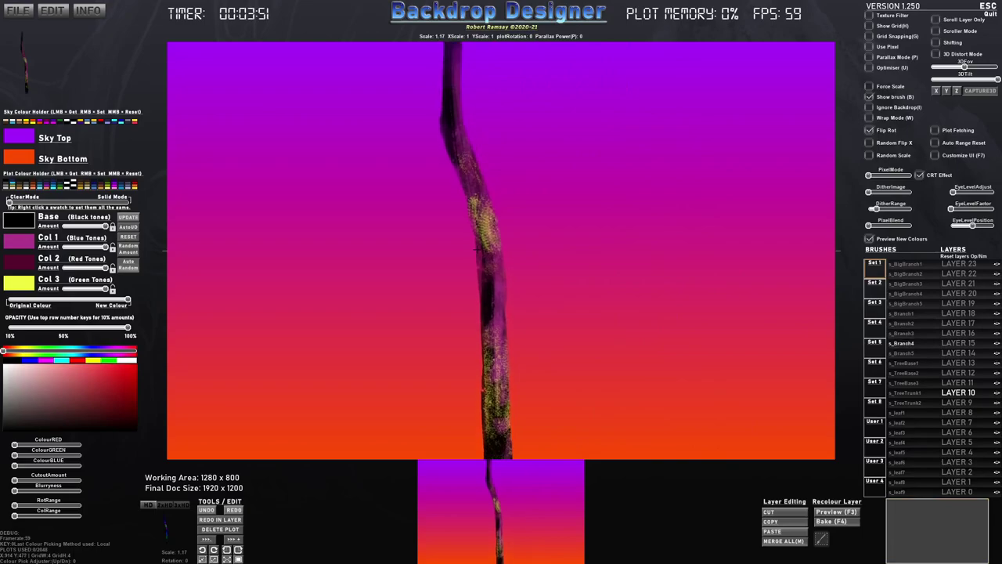
pyautogui.scroll(-2, 439, 266)
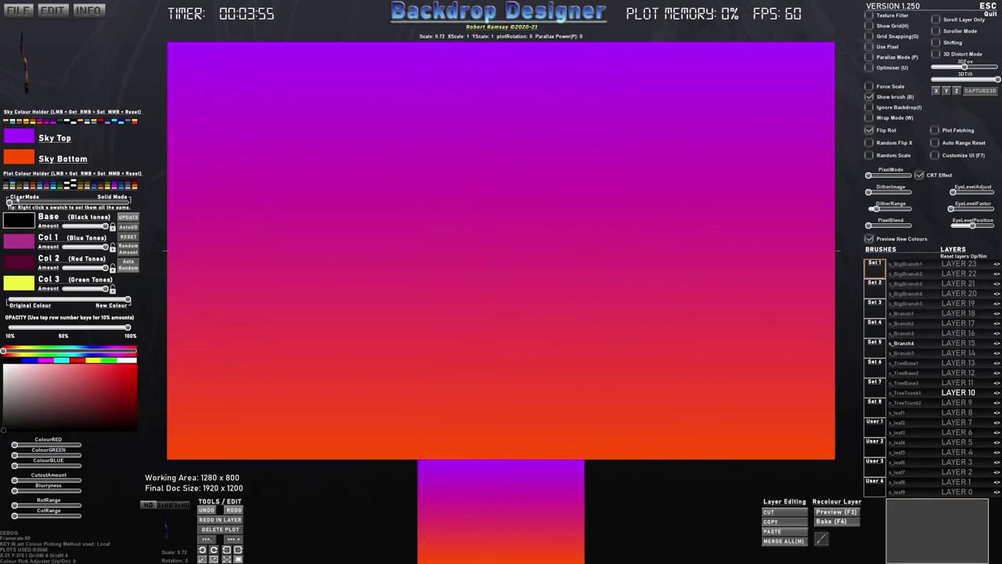
# Try the brown and blue plot colour presets, load the grey one, and stamp one branch in the middle of the canvas
pyautogui.click(17, 187)
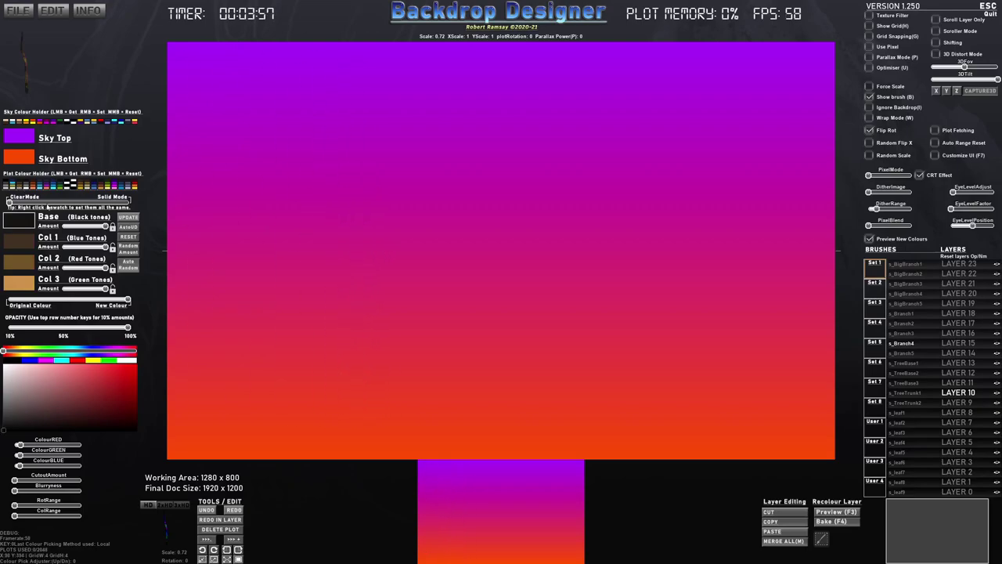
pyautogui.click(93, 187)
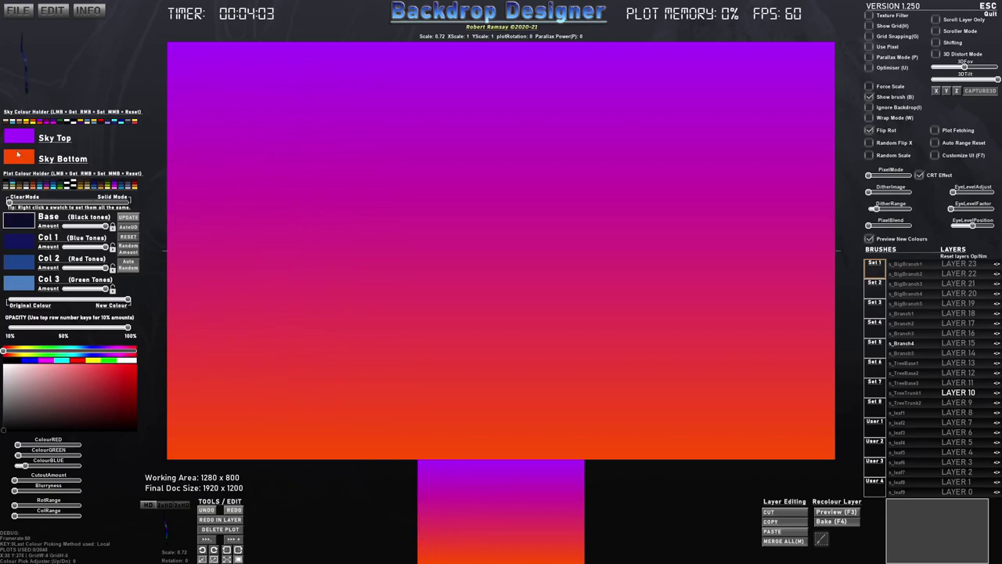
pyautogui.click(5, 186)
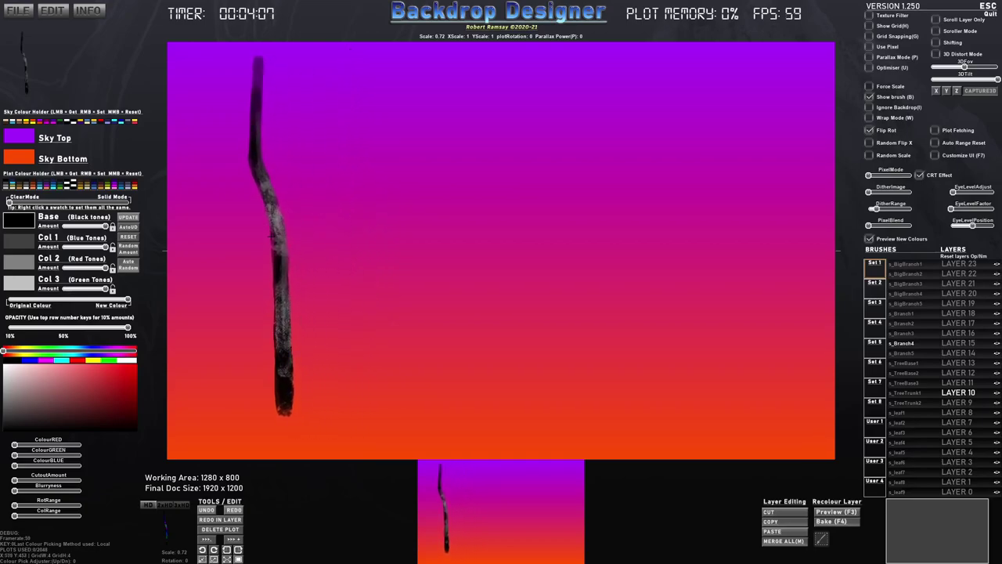
pyautogui.click(494, 257)
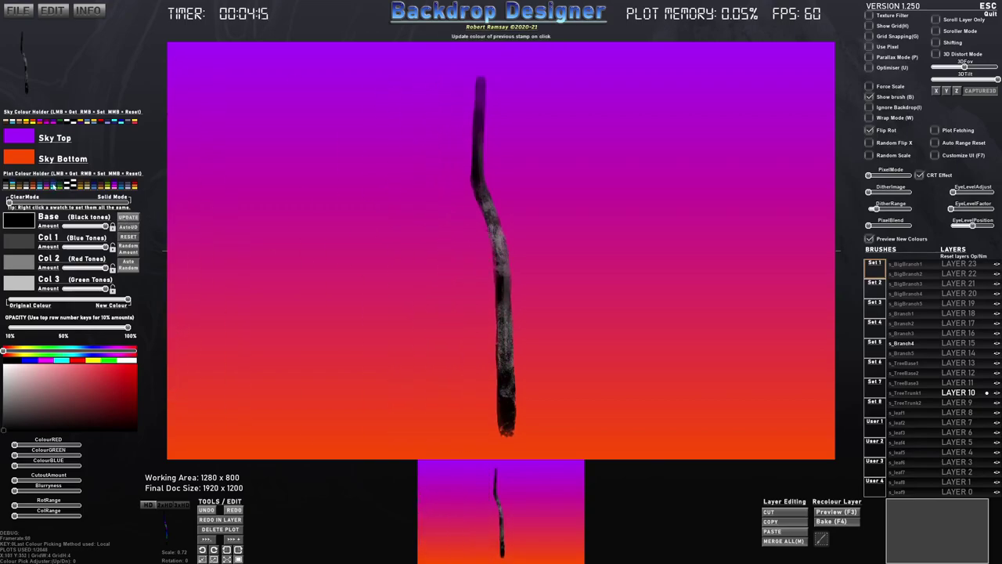
# Recolour the stamped branch with a blue preset, enable AutoUD, and cycle through other plot presets, ending on the slate-to-light-cyan one
pyautogui.click(53, 187)
pyautogui.click(129, 218)
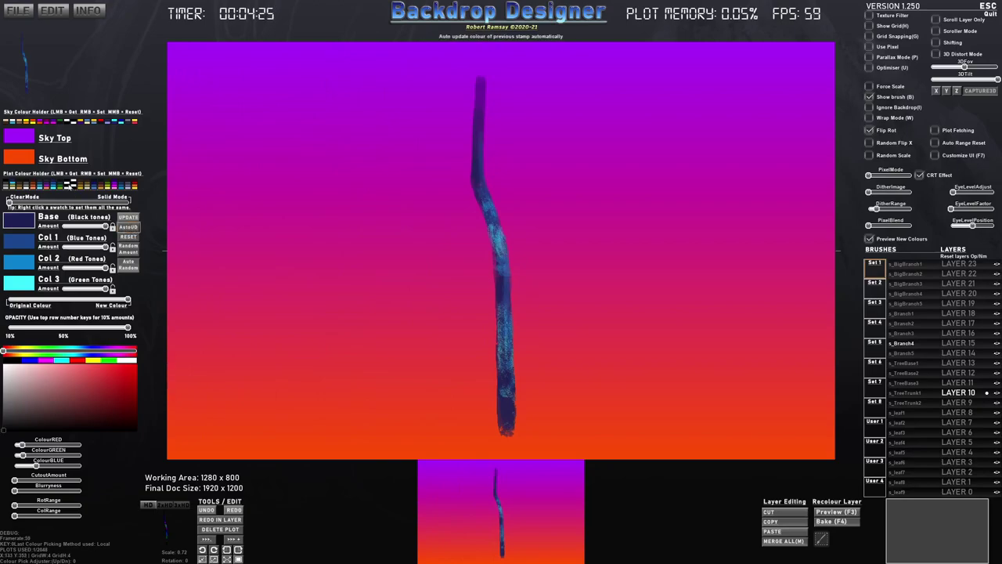
pyautogui.click(62, 186)
pyautogui.click(94, 187)
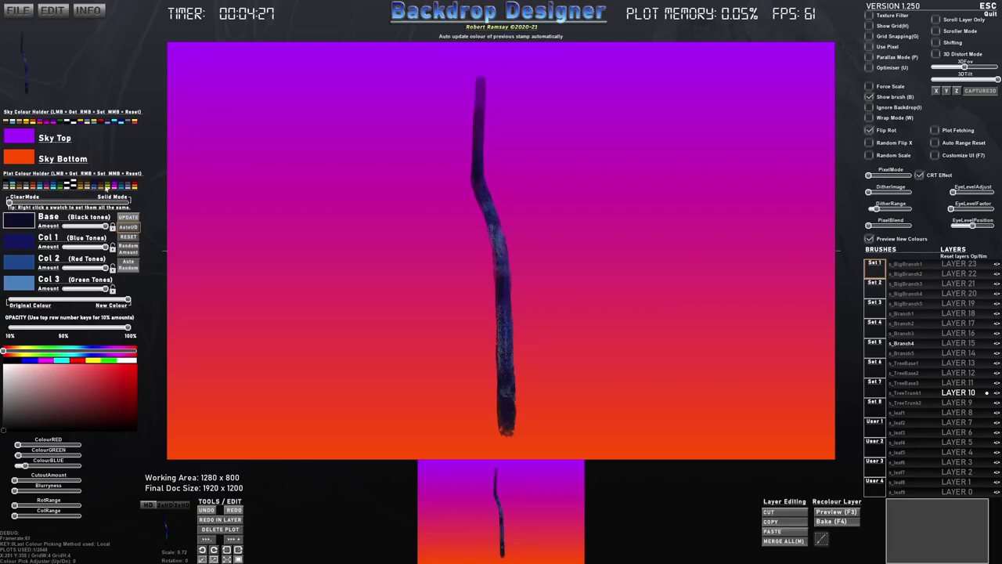
pyautogui.click(110, 186)
pyautogui.click(127, 186)
pyautogui.click(136, 187)
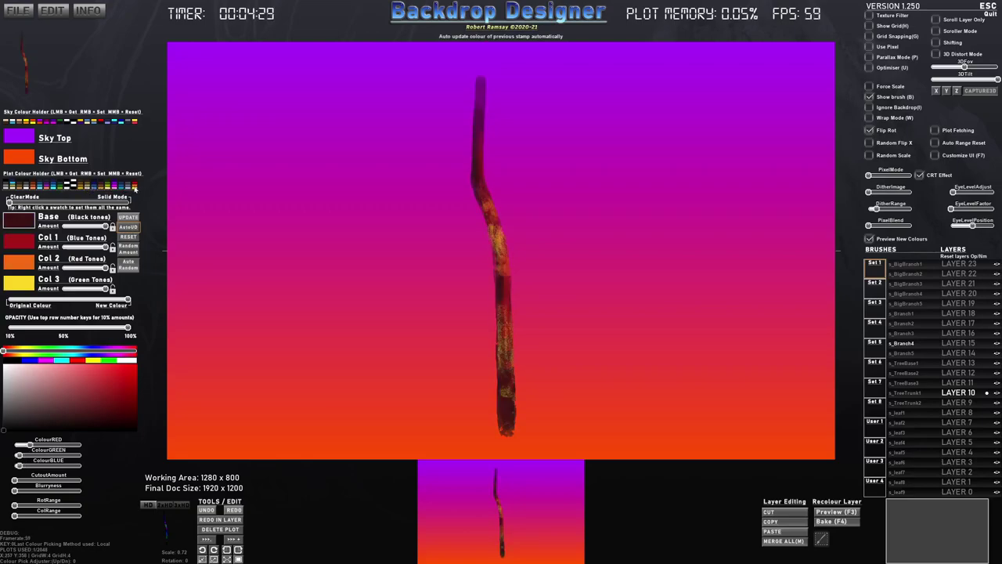
pyautogui.click(39, 188)
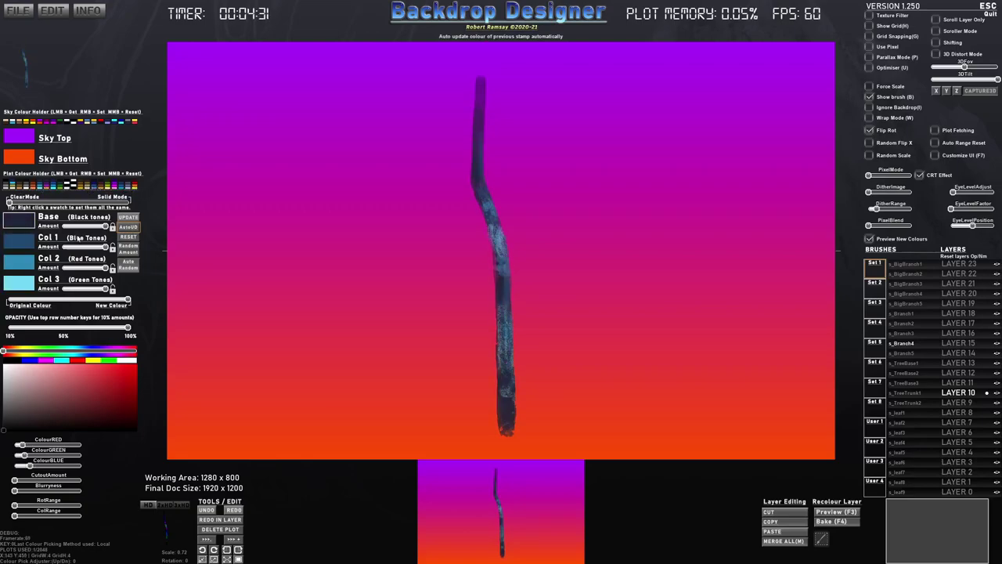
# Set the plot colour mix fully to Original Colour, try the Base amount at minimum, and reset the tone amounts
pyautogui.moveTo(106, 227)
pyautogui.mouseDown()
pyautogui.moveTo(66, 227)
pyautogui.moveTo(107, 229)
pyautogui.mouseUp()
pyautogui.moveTo(128, 301); pyautogui.dragTo(8, 301)
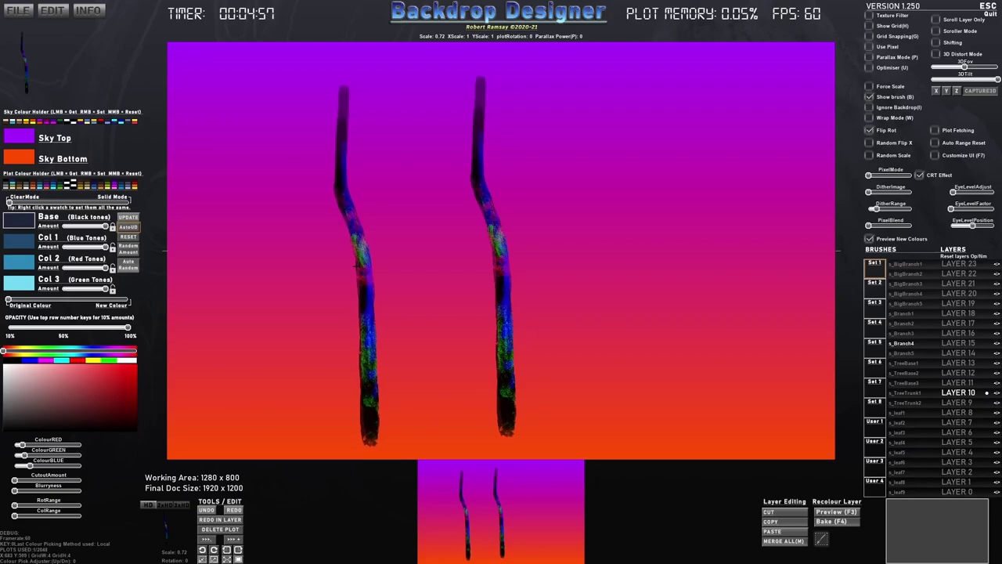
pyautogui.moveTo(106, 226); pyautogui.dragTo(53, 230)
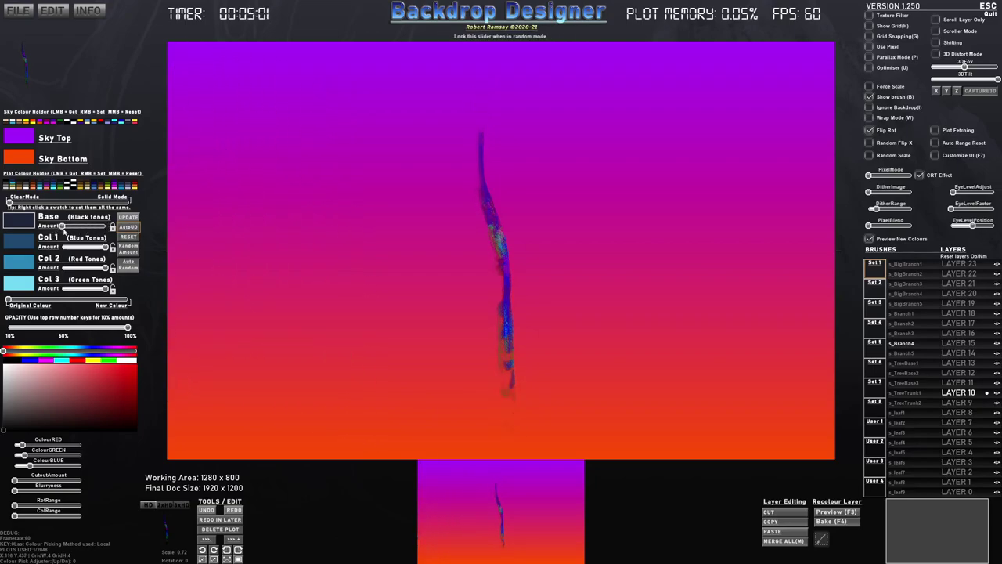
pyautogui.click(128, 236)
# Shift the mix to New Colour and lower the Col 1, Col 2 and Col 3 amounts to minimum, isolating the Base tones
pyautogui.moveTo(106, 247); pyautogui.dragTo(62, 249)
pyautogui.moveTo(107, 268); pyautogui.dragTo(66, 268)
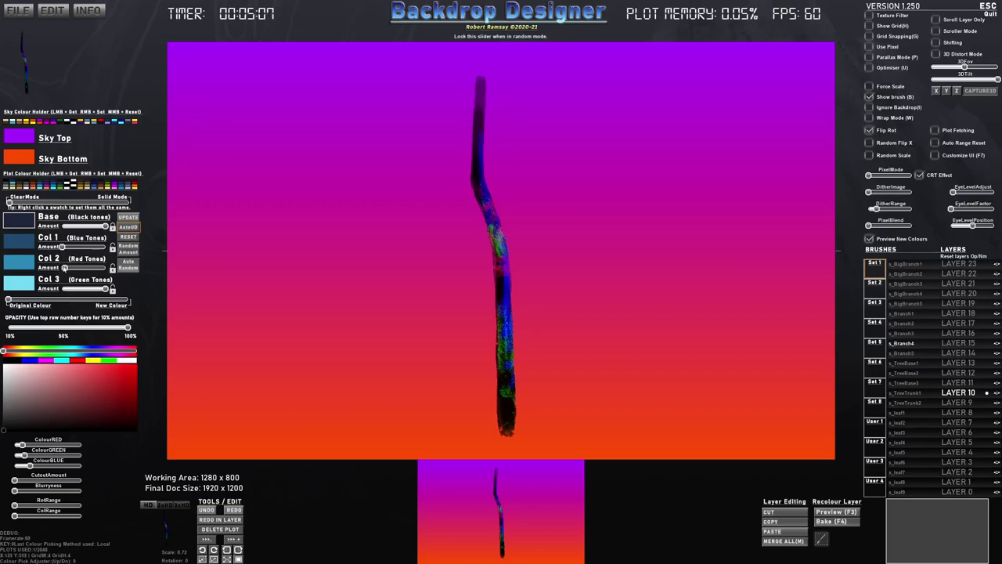
pyautogui.moveTo(9, 301); pyautogui.dragTo(123, 302)
pyautogui.moveTo(62, 247)
pyautogui.mouseDown()
pyautogui.moveTo(107, 247)
pyautogui.moveTo(112, 267)
pyautogui.moveTo(50, 252)
pyautogui.mouseUp()
pyautogui.moveTo(104, 267); pyautogui.dragTo(63, 290)
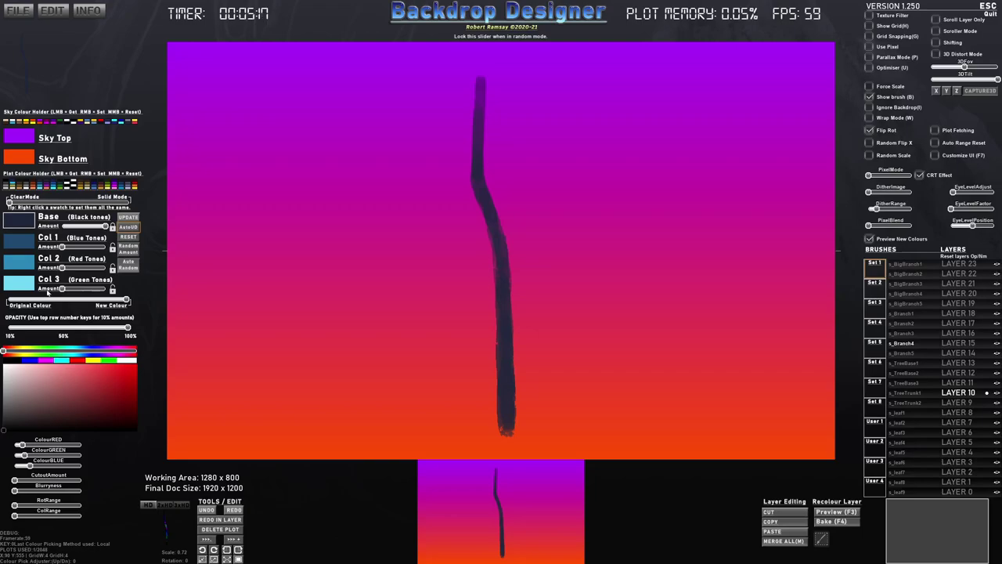
# Isolate the branch's Col 1 tones with Base at minimum and Col 1 at full, and shift the mix to Original Colour
pyautogui.moveTo(126, 302)
pyautogui.mouseDown()
pyautogui.moveTo(15, 302)
pyautogui.moveTo(126, 302)
pyautogui.mouseUp()
pyautogui.moveTo(105, 226)
pyautogui.mouseDown()
pyautogui.moveTo(65, 226)
pyautogui.moveTo(112, 255)
pyautogui.mouseUp()
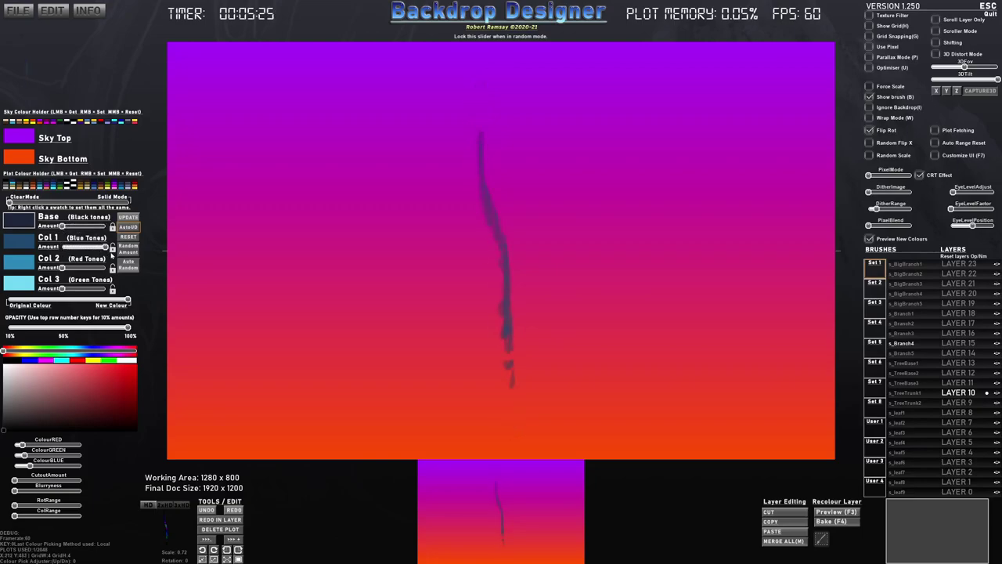
pyautogui.moveTo(121, 303); pyautogui.dragTo(11, 299)
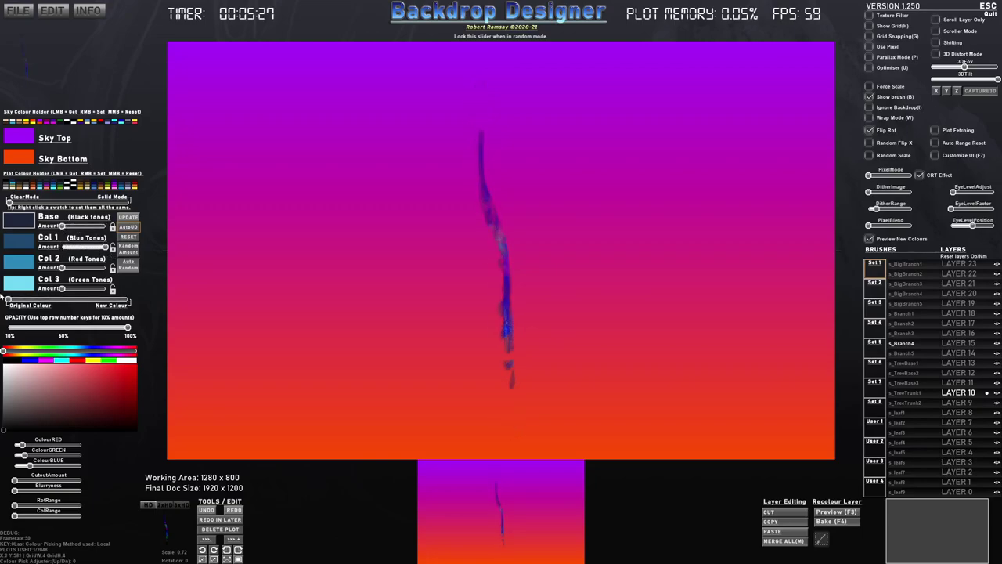
# Isolate the Col 3 tones at full amount, shift the mix to New Colour, and raise the Col 2 amount
pyautogui.moveTo(82, 269)
pyautogui.mouseDown()
pyautogui.moveTo(106, 267)
pyautogui.moveTo(62, 247)
pyautogui.moveTo(107, 289)
pyautogui.mouseUp()
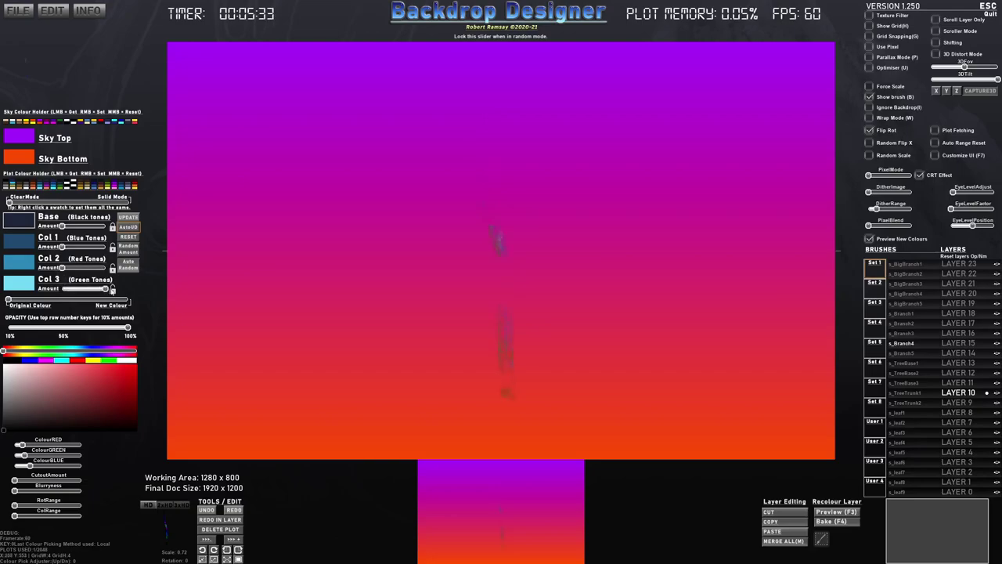
pyautogui.moveTo(35, 302); pyautogui.dragTo(131, 308)
pyautogui.moveTo(63, 267); pyautogui.dragTo(106, 272)
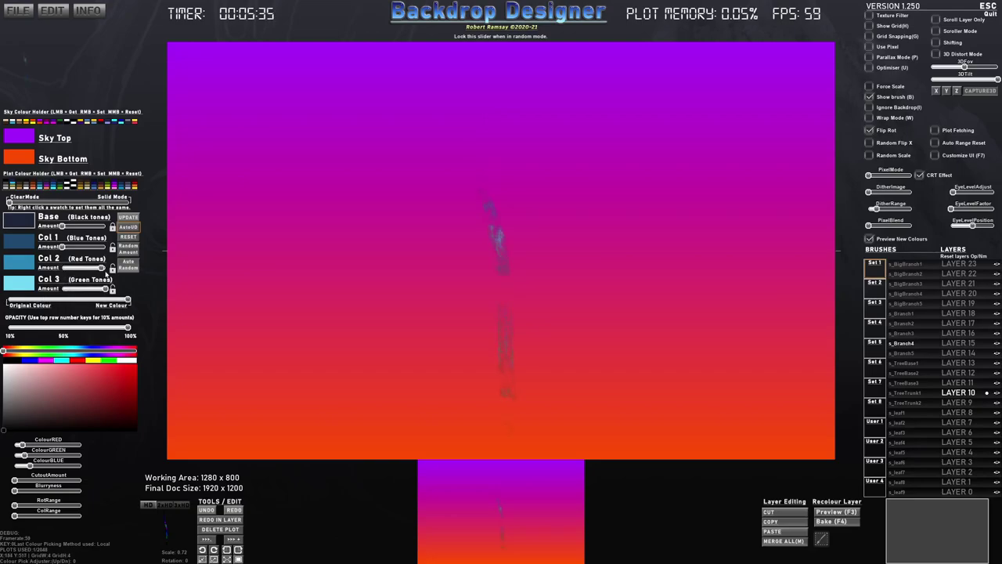
# Shift the mix fully to Original Colour and restore the Base and Col 1 to Col 3 amounts to full
pyautogui.moveTo(62, 246)
pyautogui.mouseDown()
pyautogui.moveTo(107, 247)
pyautogui.moveTo(108, 229)
pyautogui.moveTo(52, 238)
pyautogui.mouseUp()
pyautogui.moveTo(106, 300); pyautogui.dragTo(8, 297)
pyautogui.moveTo(80, 227); pyautogui.dragTo(40, 230)
pyautogui.moveTo(101, 251)
pyautogui.mouseDown()
pyautogui.moveTo(57, 250)
pyautogui.moveTo(66, 290)
pyautogui.moveTo(94, 289)
pyautogui.moveTo(108, 253)
pyautogui.mouseUp()
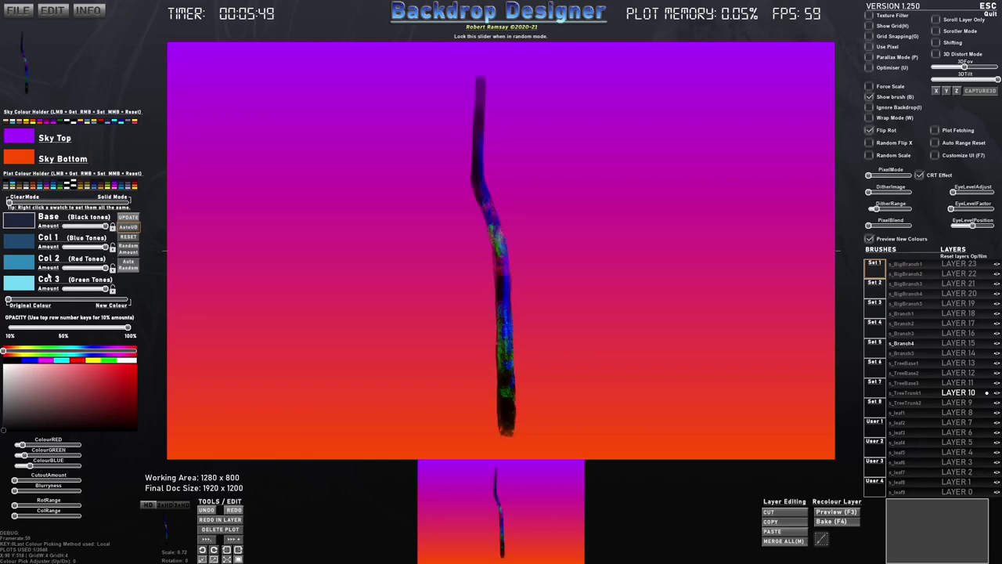
# Shift the mix fully to New Colour and lower the Base, Col 1, Col 2 and Col 3 amounts to minimum
pyautogui.moveTo(41, 301); pyautogui.dragTo(127, 301)
pyautogui.moveTo(105, 227)
pyautogui.mouseDown()
pyautogui.moveTo(63, 226)
pyautogui.moveTo(79, 247)
pyautogui.moveTo(62, 247)
pyautogui.moveTo(63, 291)
pyautogui.mouseUp()
pyautogui.moveTo(104, 226); pyautogui.dragTo(53, 225)
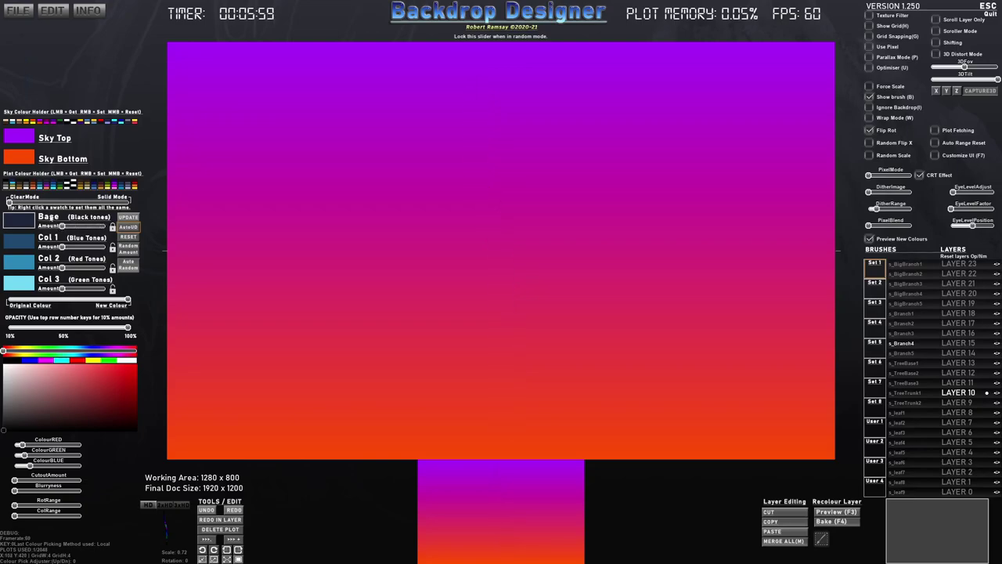
# Switch the branch fully to Solid Mode with all tone amounts at minimum, and return it to Clear Mode
pyautogui.moveTo(8, 201); pyautogui.dragTo(134, 206)
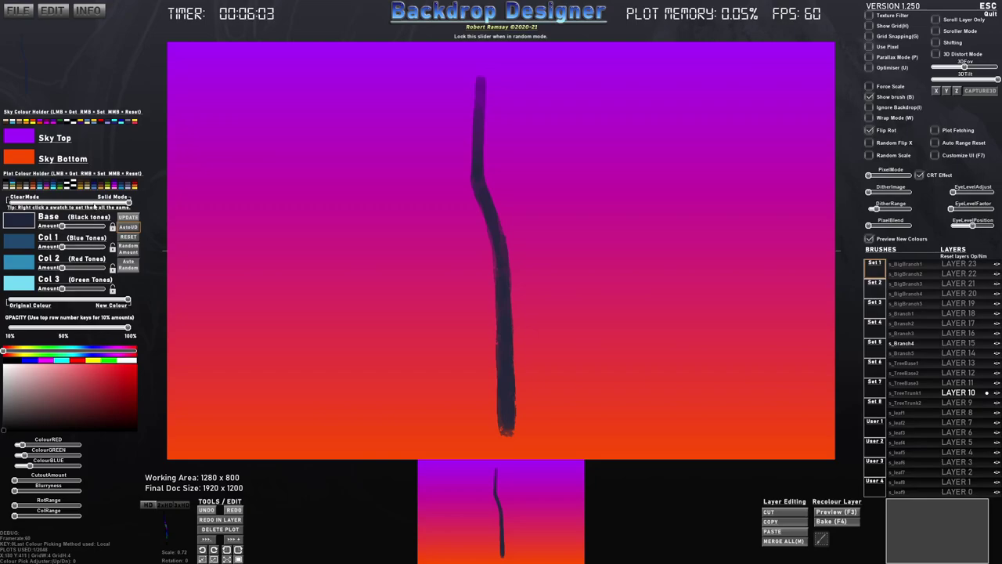
pyautogui.moveTo(83, 228)
pyautogui.mouseDown()
pyautogui.moveTo(110, 227)
pyautogui.moveTo(9, 204)
pyautogui.moveTo(138, 205)
pyautogui.moveTo(59, 227)
pyautogui.mouseUp()
pyautogui.moveTo(128, 203); pyautogui.dragTo(7, 205)
pyautogui.moveTo(63, 226)
pyautogui.mouseDown()
pyautogui.moveTo(115, 229)
pyautogui.moveTo(62, 226)
pyautogui.mouseUp()
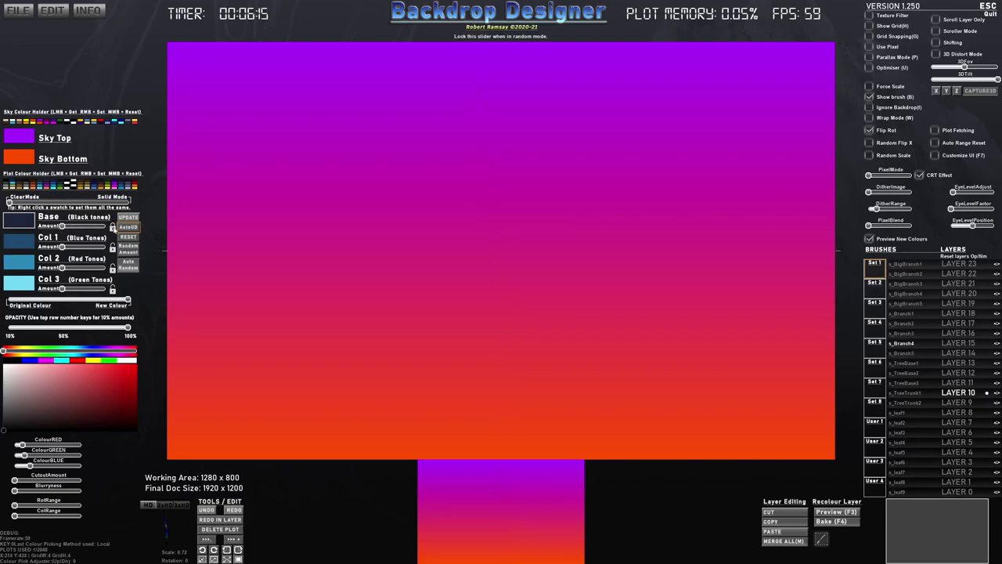
# Raise the tone amounts, lock Base at full, and randomise the remaining amounts several times
pyautogui.moveTo(73, 228); pyautogui.dragTo(119, 232)
pyautogui.click(85, 246)
pyautogui.click(82, 267)
pyautogui.click(76, 290)
pyautogui.click(128, 251)
pyautogui.click(128, 252)
pyautogui.click(129, 251)
pyautogui.click(128, 251)
pyautogui.click(128, 251)
pyautogui.click(128, 251)
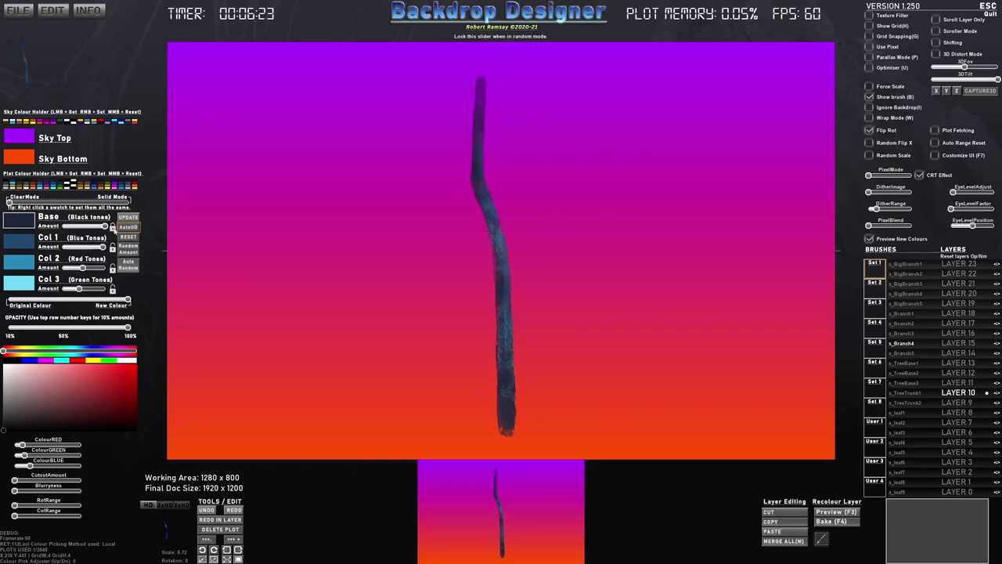
# Lower the locked Base amount to minimum and randomise the Col 1, Col 2 and Col 3 amounts several times
pyautogui.click(66, 226)
pyautogui.click(128, 250)
pyautogui.click(129, 251)
pyautogui.click(129, 250)
pyautogui.click(129, 252)
pyautogui.click(128, 252)
pyautogui.click(129, 252)
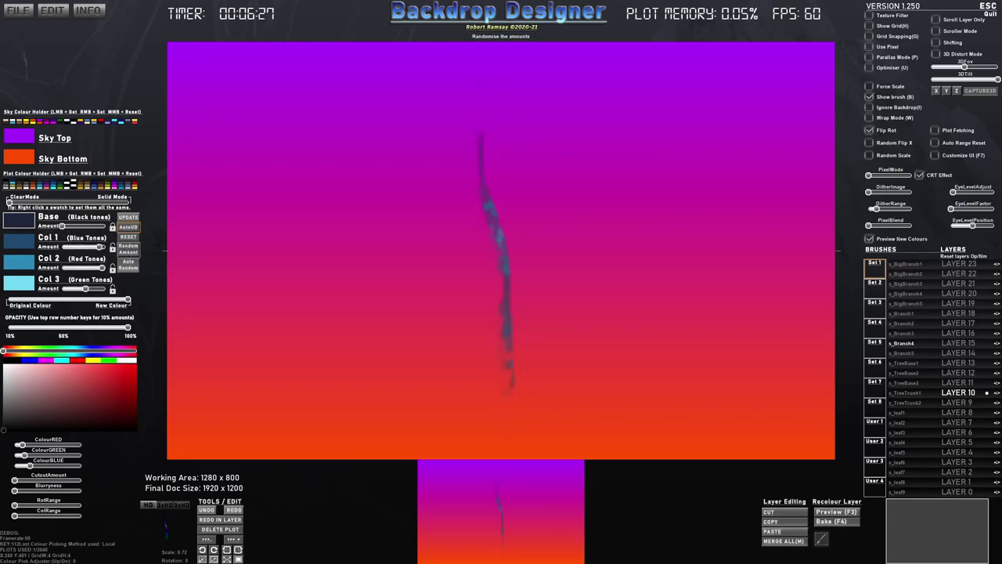
# Isolate the Col 2 tones at full amount, stamp the branch, and set the brush to scale 0.52 and rotation 355
pyautogui.moveTo(91, 247)
pyautogui.mouseDown()
pyautogui.moveTo(55, 249)
pyautogui.moveTo(66, 268)
pyautogui.mouseUp()
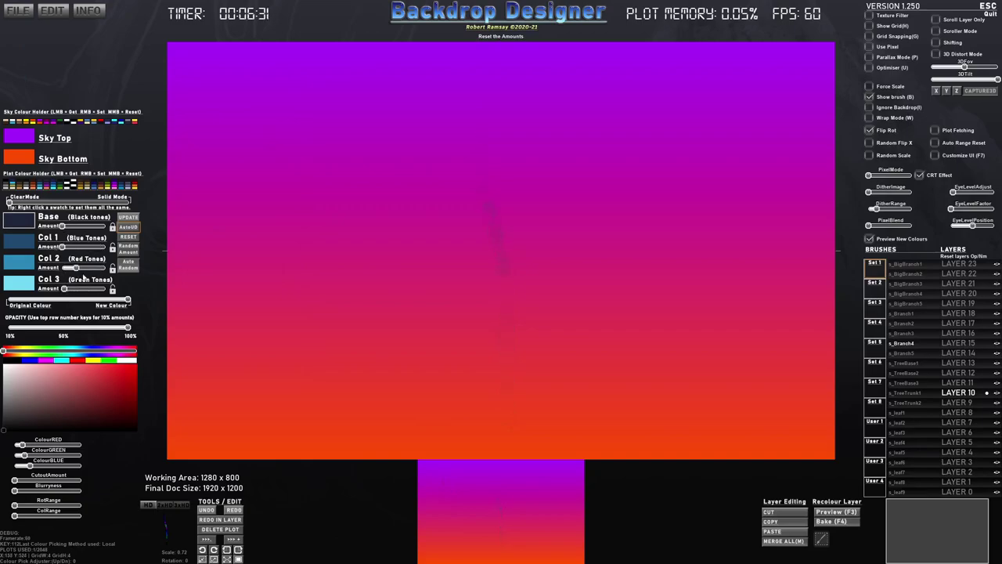
pyautogui.click(334, 217)
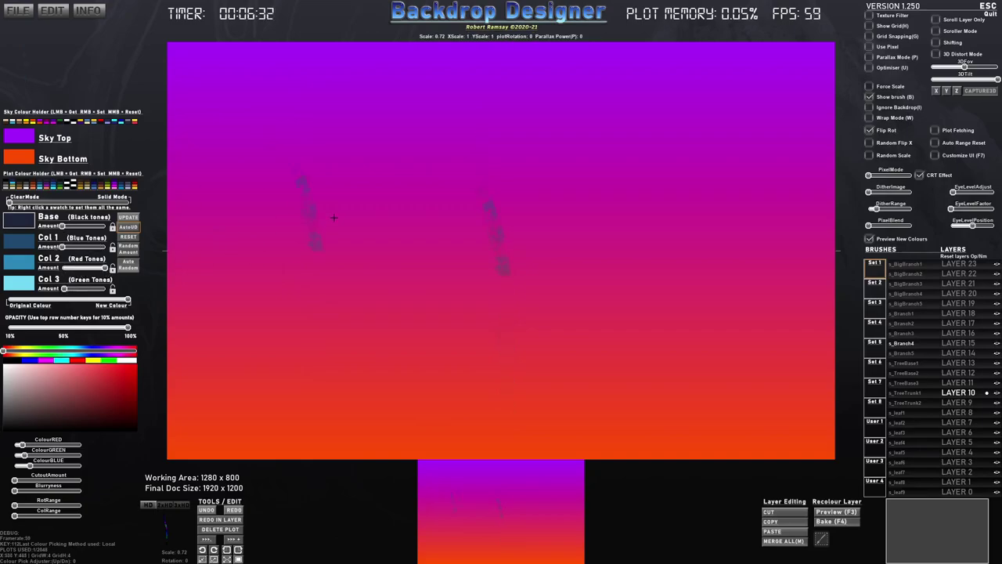
pyautogui.click(479, 204)
pyautogui.scroll(-2, 498, 277)
pyautogui.press('r')
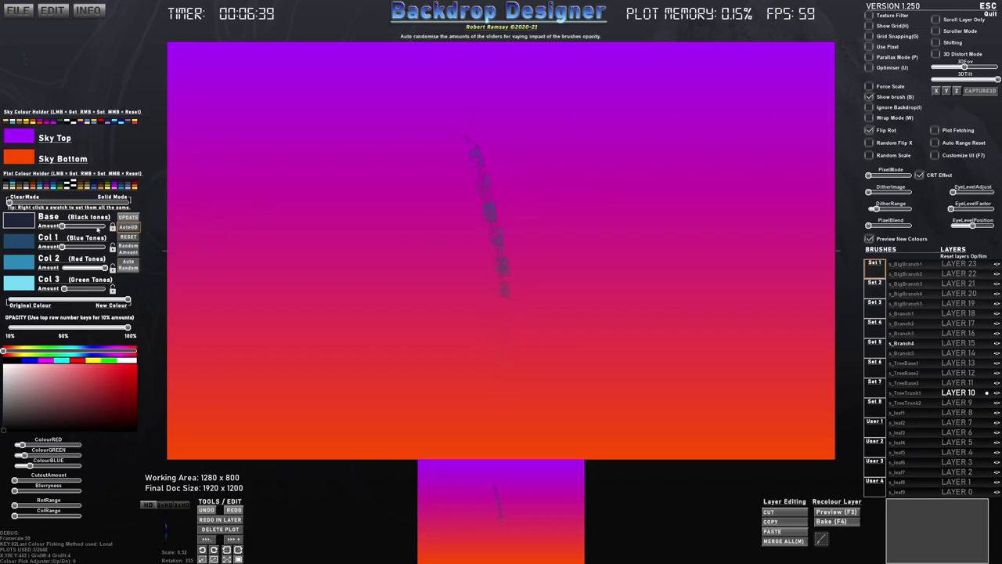
# Enable Auto Random for the tone amounts and stamp a series of branches across the canvas's left half
pyautogui.click(130, 267)
pyautogui.click(533, 225)
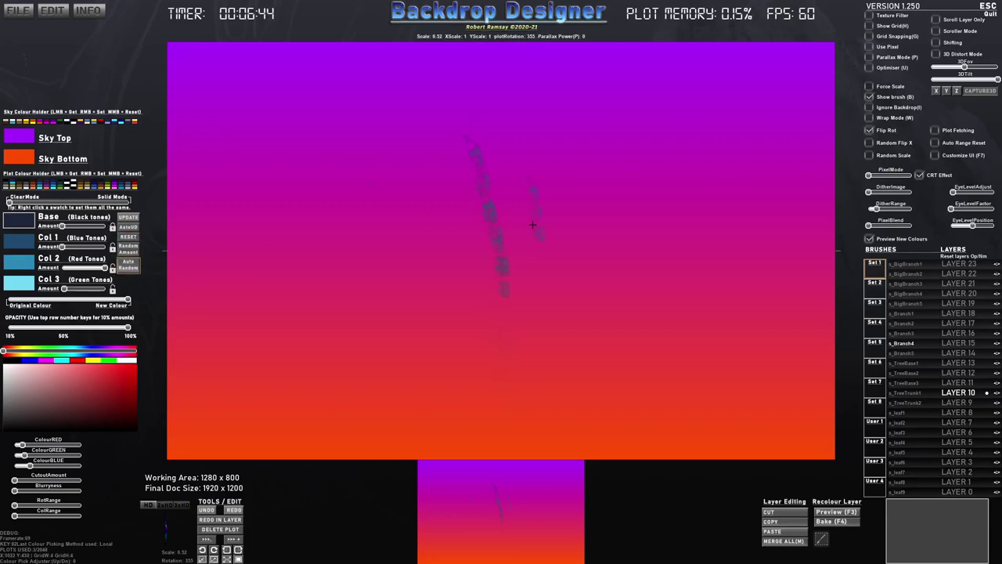
pyautogui.click(486, 217)
pyautogui.click(370, 233)
pyautogui.click(329, 218)
pyautogui.click(270, 235)
pyautogui.click(220, 263)
pyautogui.click(273, 286)
pyautogui.click(299, 289)
pyautogui.click(405, 250)
pyautogui.click(440, 243)
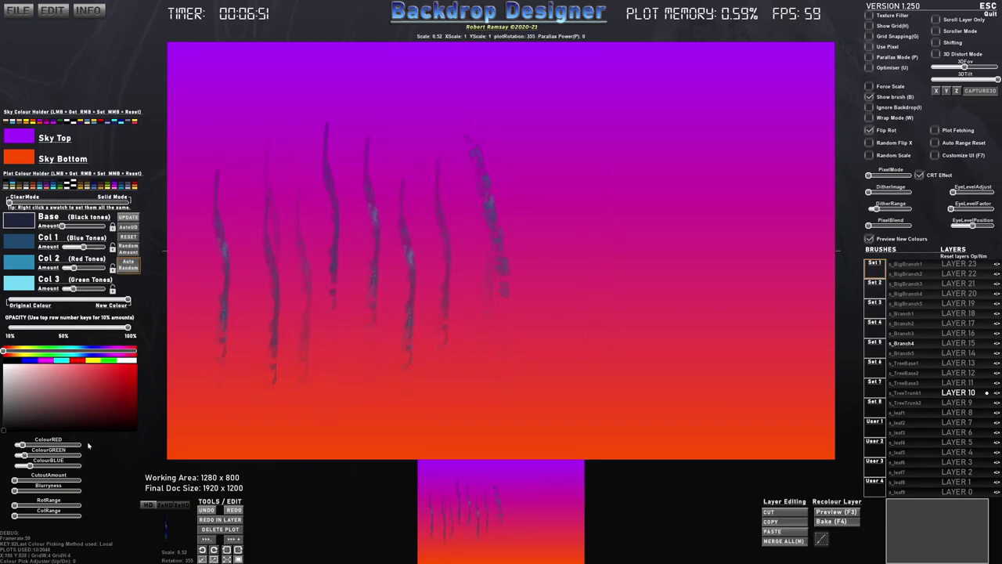
# Raise CutoutAmount to maximum and stamp branches across the canvas's right half and in a row along its bottom edge
pyautogui.moveTo(26, 482); pyautogui.dragTo(57, 482)
pyautogui.click(592, 205)
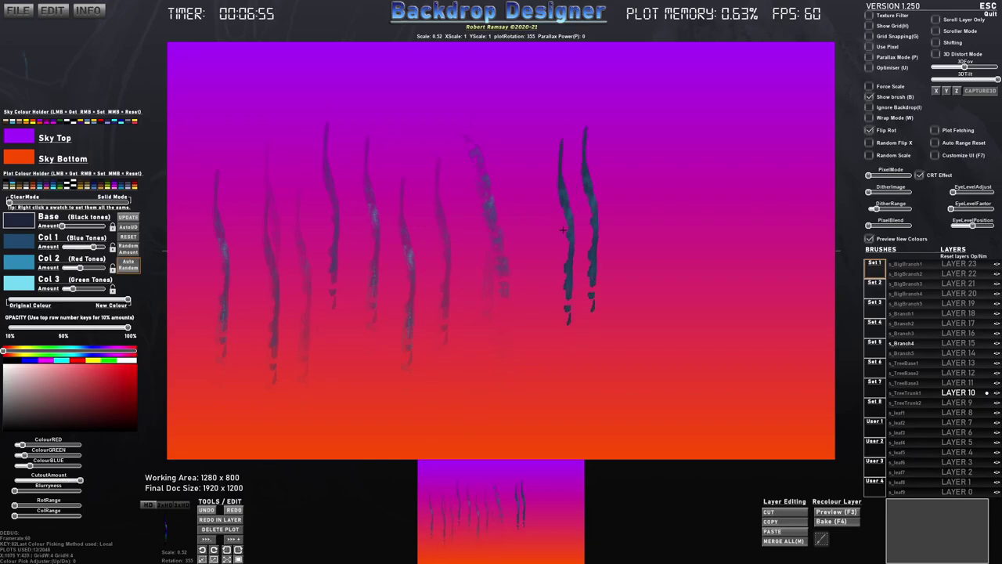
pyautogui.click(568, 227)
pyautogui.click(534, 253)
pyautogui.click(577, 231)
pyautogui.click(605, 215)
pyautogui.click(630, 219)
pyautogui.click(659, 196)
pyautogui.click(686, 235)
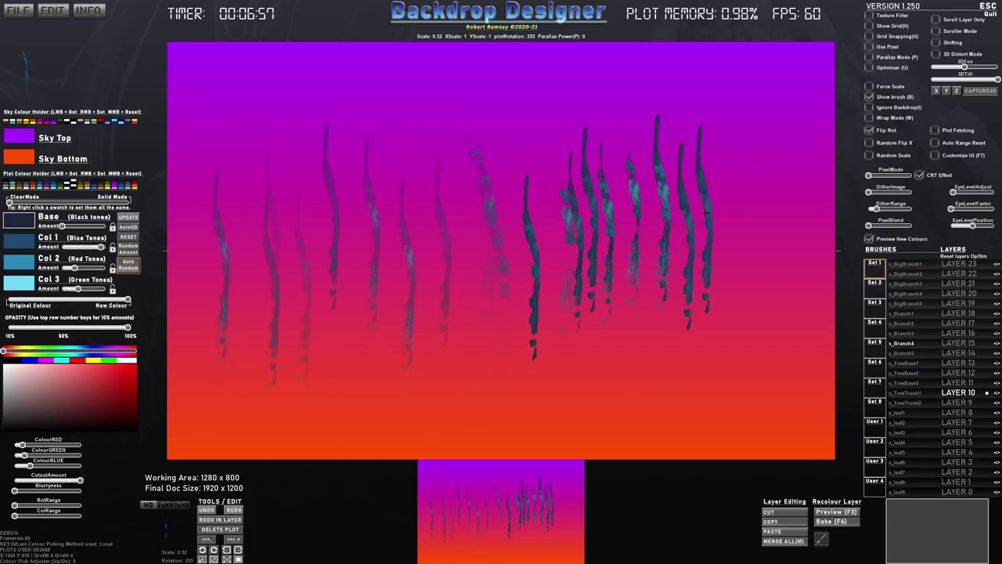
pyautogui.click(742, 176)
pyautogui.click(787, 411)
pyautogui.click(785, 414)
pyautogui.click(737, 414)
pyautogui.click(697, 415)
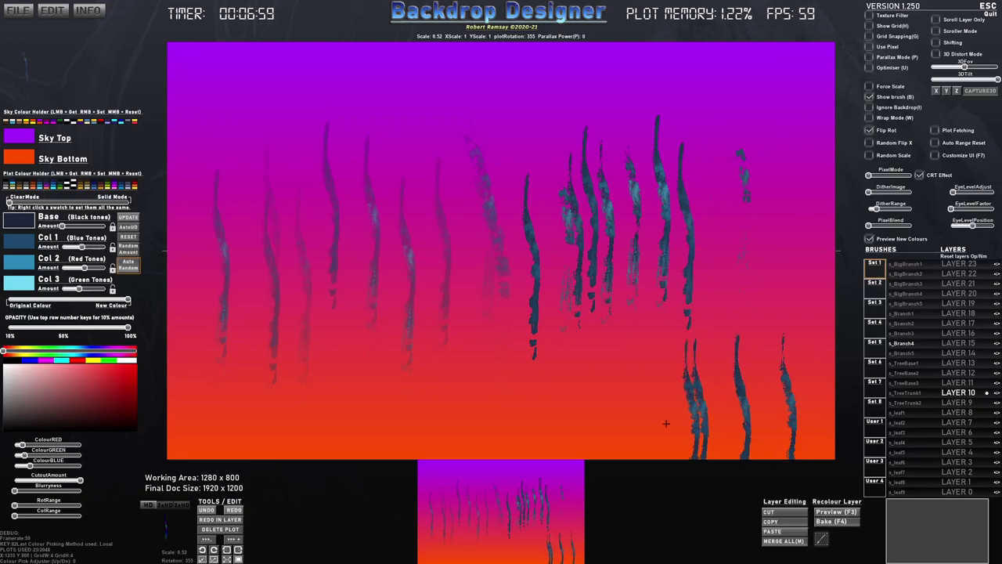
pyautogui.click(663, 414)
pyautogui.click(638, 414)
pyautogui.click(605, 416)
pyautogui.click(559, 419)
pyautogui.click(505, 411)
pyautogui.click(465, 401)
pyautogui.click(425, 411)
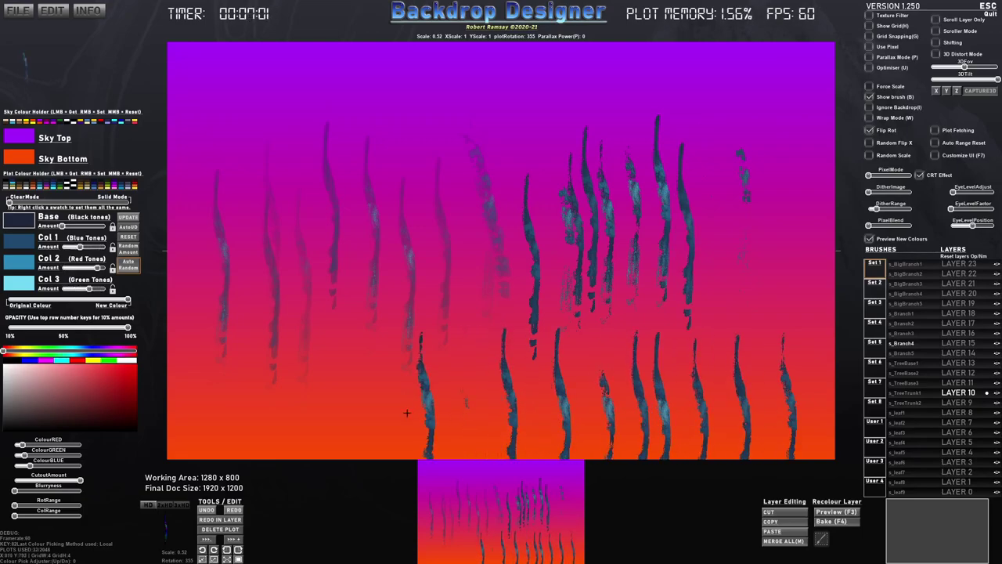
pyautogui.click(366, 407)
pyautogui.click(323, 399)
pyautogui.click(280, 407)
pyautogui.click(234, 405)
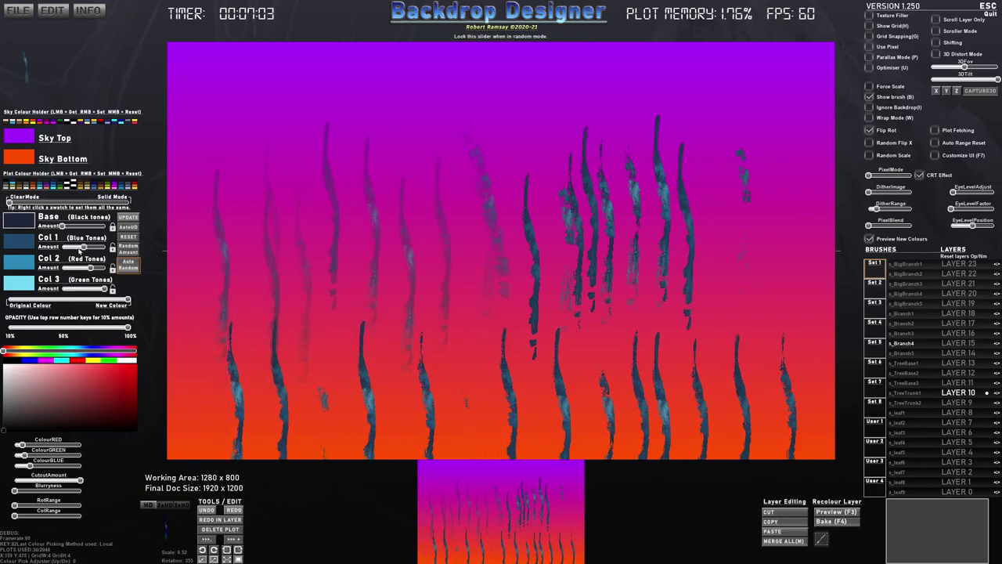
# Lower the Col 3 amount to about half, lock it, and stamp a row of branches across the canvas's upper part
pyautogui.moveTo(106, 290); pyautogui.dragTo(99, 292)
pyautogui.click(112, 290)
pyautogui.click(236, 149)
pyautogui.click(265, 149)
pyautogui.click(280, 149)
pyautogui.click(300, 144)
pyautogui.click(327, 147)
pyautogui.click(359, 149)
pyautogui.click(396, 150)
pyautogui.click(428, 150)
pyautogui.click(460, 150)
pyautogui.click(485, 150)
pyautogui.click(513, 151)
pyautogui.click(523, 149)
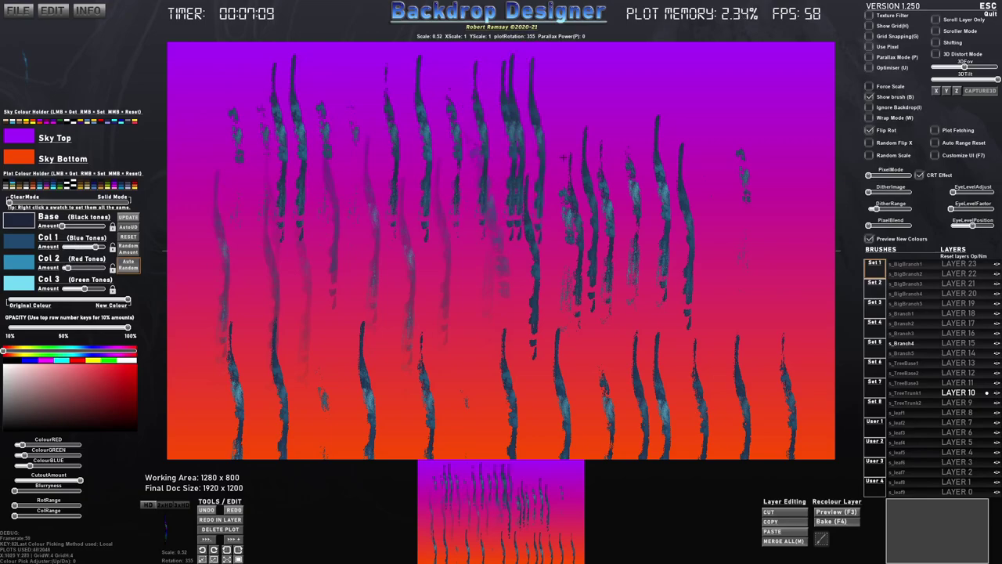
pyautogui.click(621, 199)
pyautogui.click(671, 178)
# Reset all plots on the canvas and randomise the unlocked tone amounts
pyautogui.hotkey('ctrl', 'r')
pyautogui.click(468, 286)
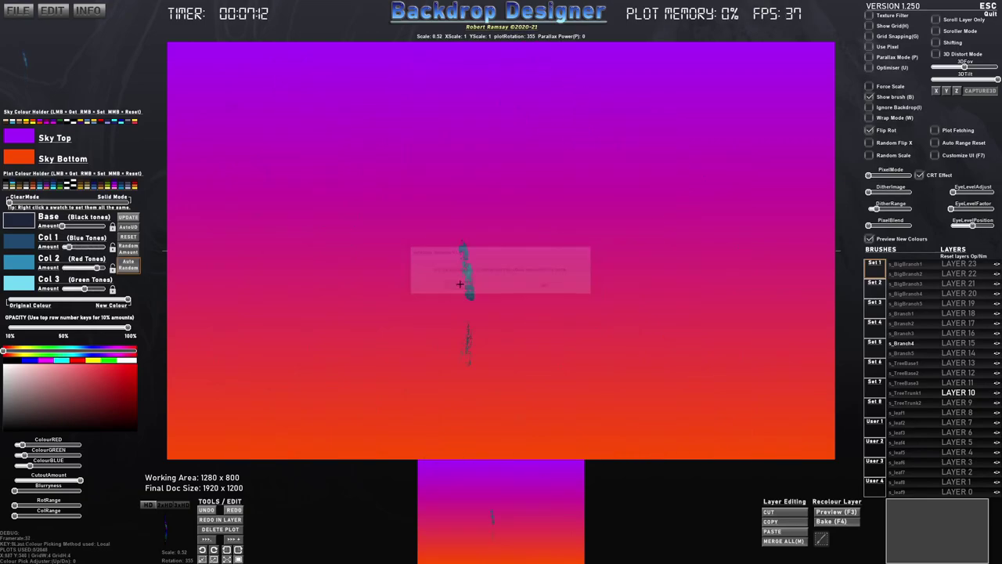
pyautogui.click(130, 249)
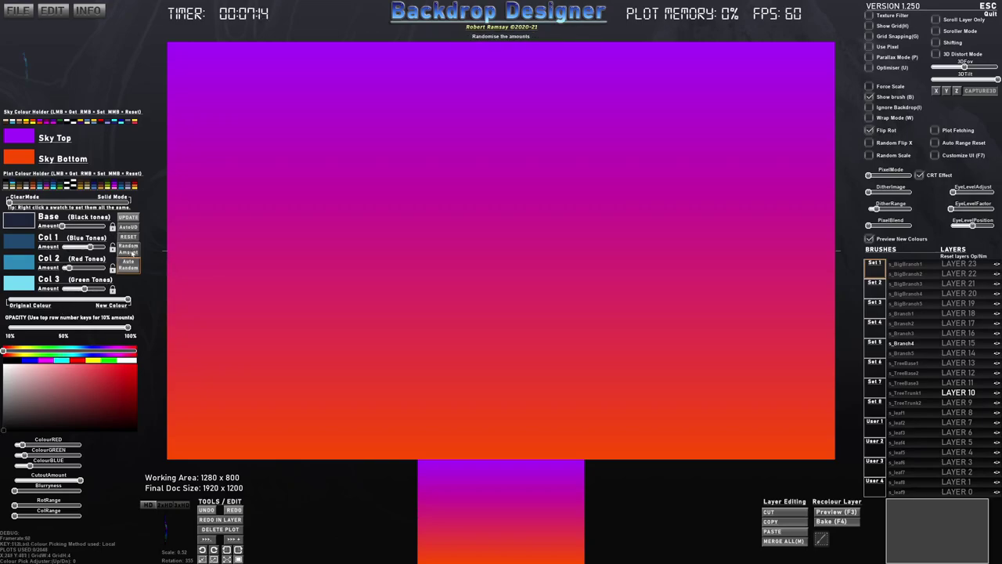
pyautogui.click(133, 252)
# Stamp four matching branches across the upper canvas with the tone amounts locked
pyautogui.click(336, 195)
pyautogui.click(383, 195)
pyautogui.click(457, 187)
pyautogui.click(534, 196)
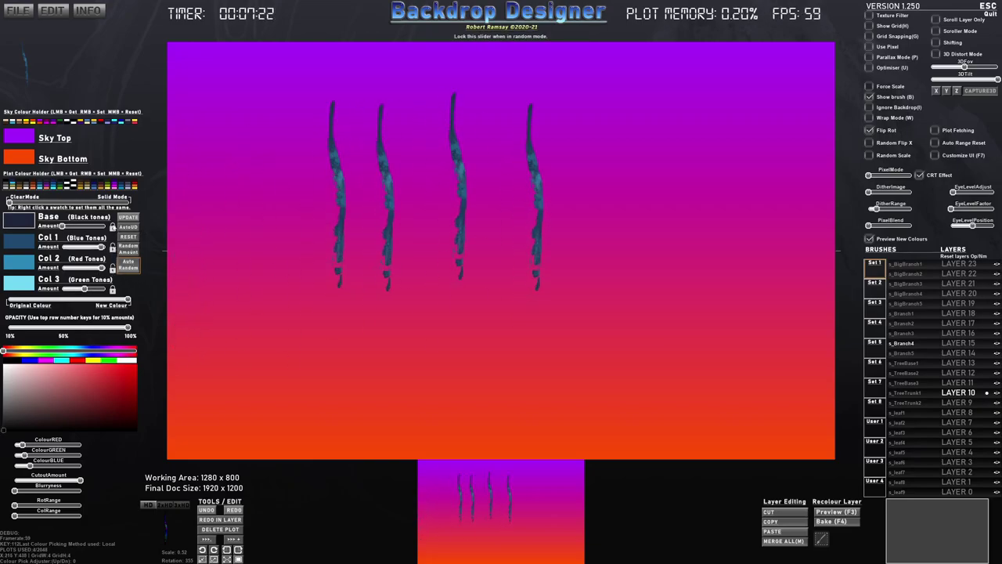
# Stamp a row of branches along the lower-left canvas with a nearly full Base amount
pyautogui.click(218, 350)
pyautogui.click(252, 350)
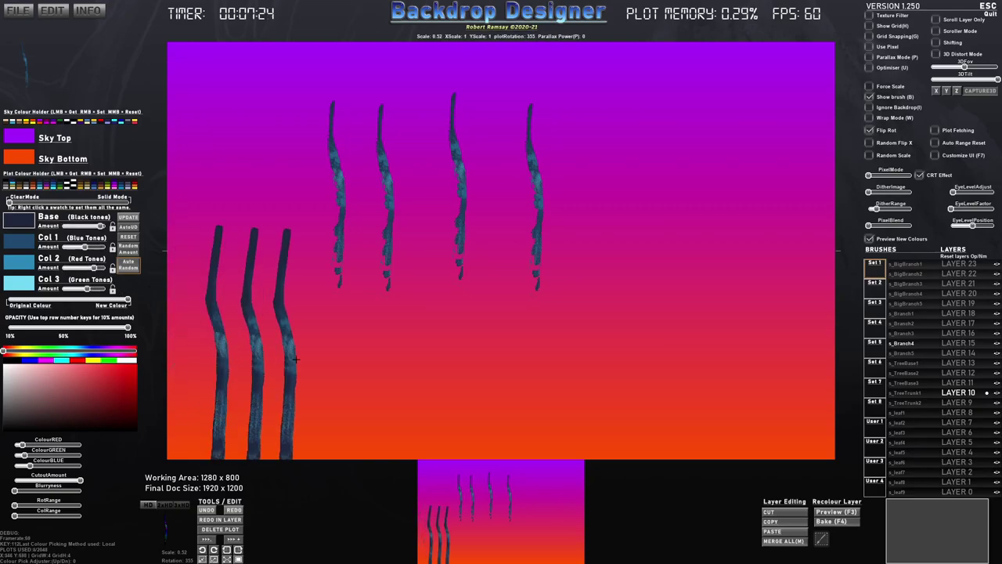
pyautogui.click(297, 352)
pyautogui.click(376, 351)
pyautogui.click(419, 351)
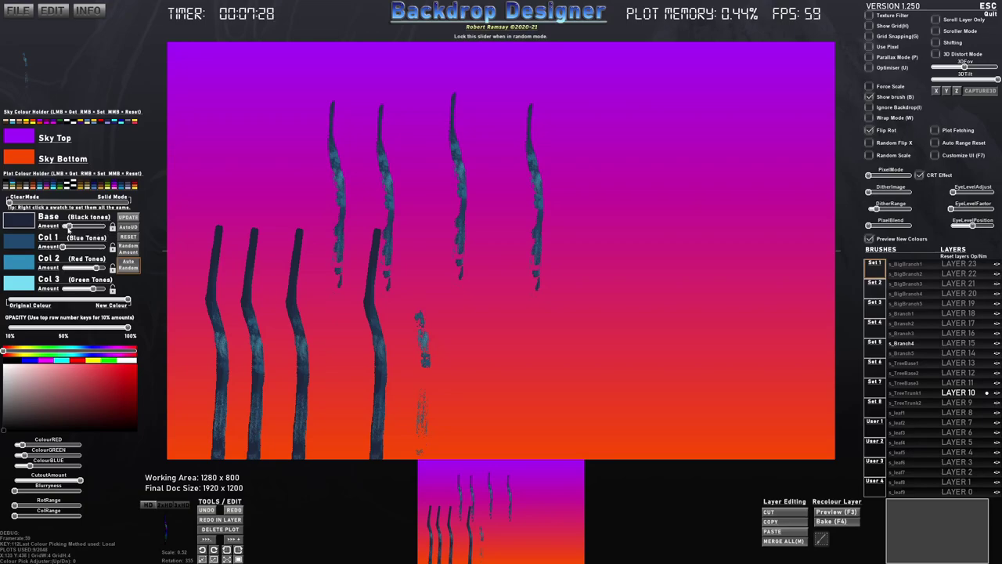
# Lower the Base amount to minimum, lock it, and stamp varied branches across the canvas's lower middle and right
pyautogui.moveTo(78, 252); pyautogui.dragTo(88, 248)
pyautogui.click(450, 347)
pyautogui.click(473, 347)
pyautogui.click(504, 348)
pyautogui.click(541, 347)
pyautogui.click(562, 325)
pyautogui.click(586, 282)
pyautogui.click(602, 292)
pyautogui.click(616, 324)
pyautogui.click(653, 308)
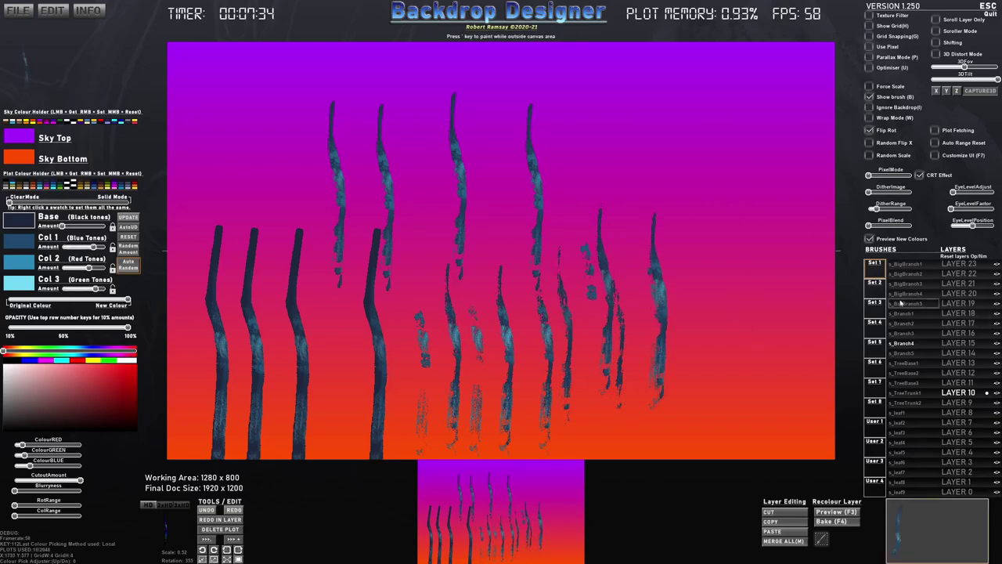
# Stamp five s_BigBranch5 branches on the right side of the canvas
pyautogui.click(745, 277)
pyautogui.click(751, 297)
pyautogui.click(707, 271)
pyautogui.click(695, 225)
pyautogui.click(654, 211)
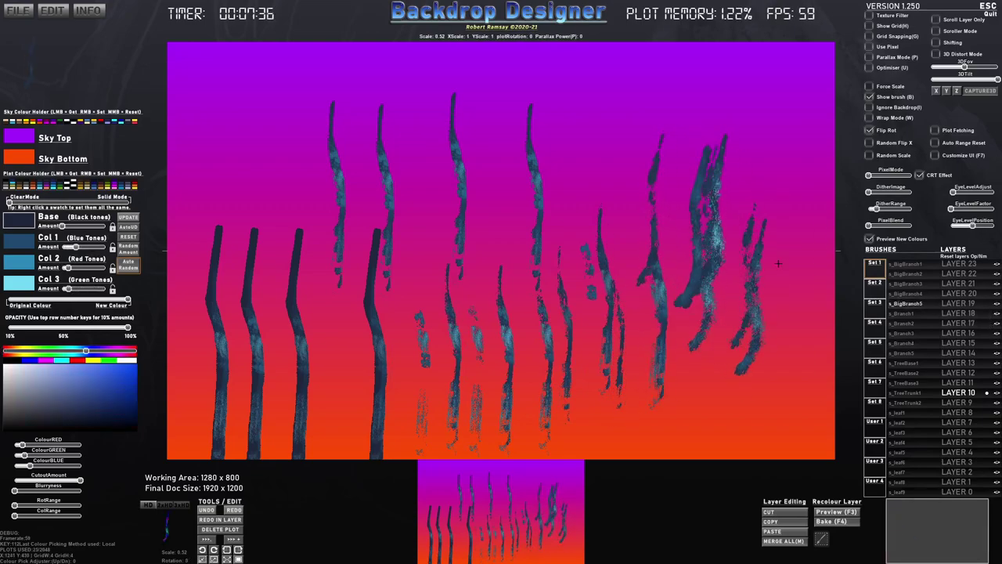
# Select the s_BigBranch3 brush and stamp branches from the right side to the middle of the upper canvas
pyautogui.click(908, 283)
pyautogui.click(677, 198)
pyautogui.click(633, 194)
pyautogui.click(621, 161)
pyautogui.click(559, 154)
pyautogui.click(502, 172)
pyautogui.click(470, 191)
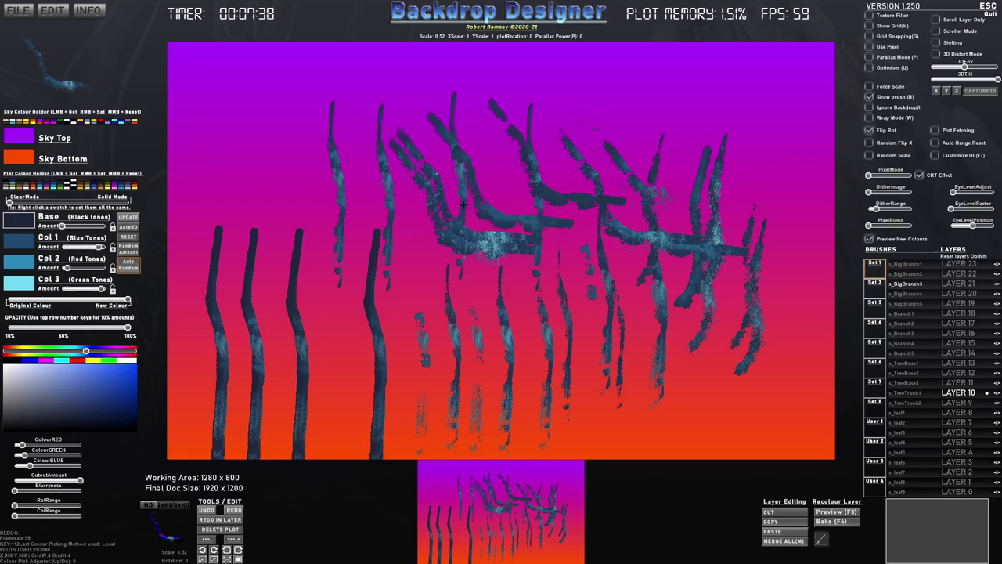
pyautogui.click(460, 216)
# Select the s_BigBranch2 brush and stamp branches across the upper and left parts of the canvas
pyautogui.click(919, 274)
pyautogui.click(625, 179)
pyautogui.click(559, 160)
pyautogui.click(471, 141)
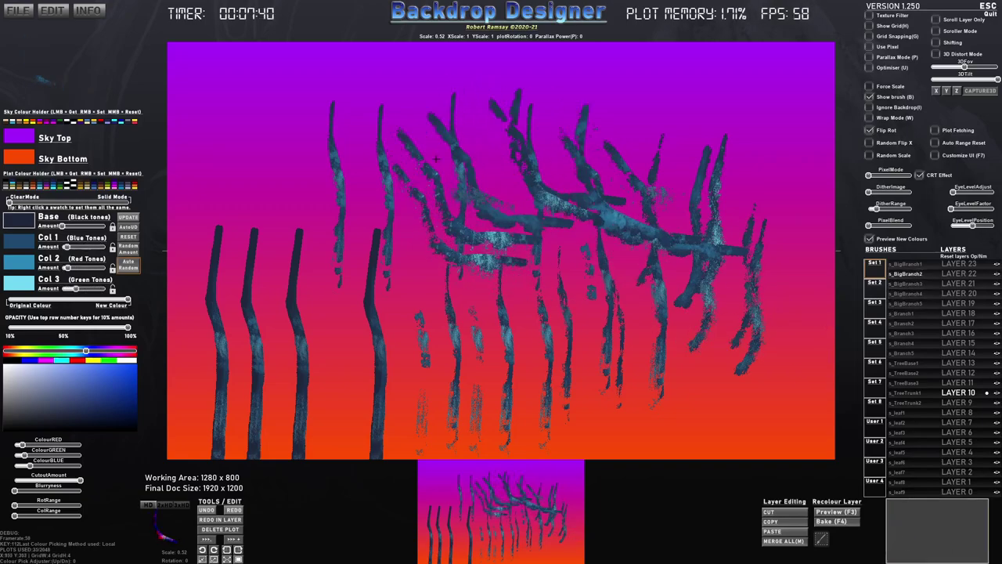
pyautogui.click(379, 160)
pyautogui.click(336, 200)
pyautogui.click(357, 240)
pyautogui.click(338, 287)
pyautogui.click(293, 236)
pyautogui.click(266, 234)
pyautogui.click(314, 190)
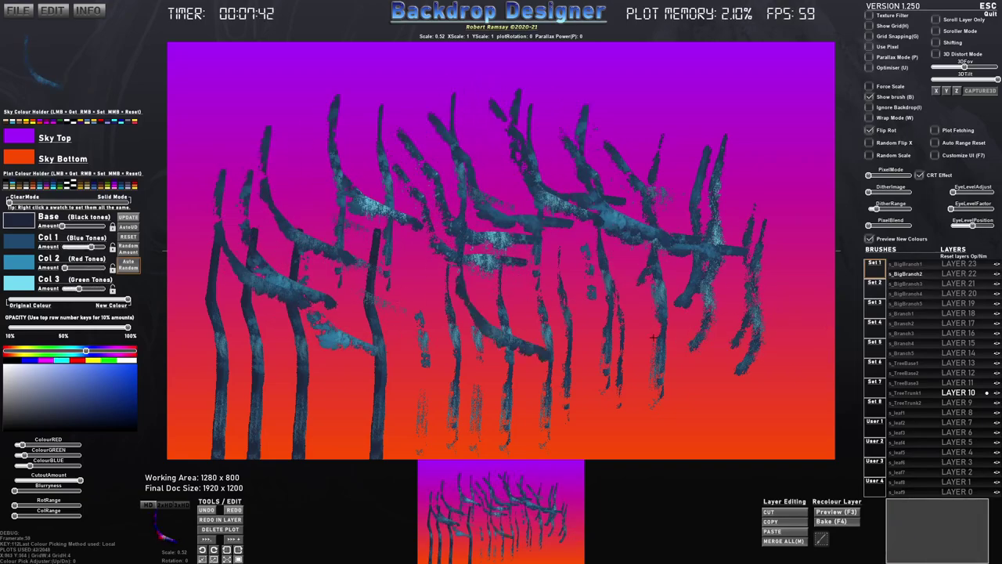
# Select the s_BigBranch1 brush and stamp several branches around the middle of the canvas
pyautogui.click(914, 267)
pyautogui.click(438, 280)
pyautogui.click(455, 293)
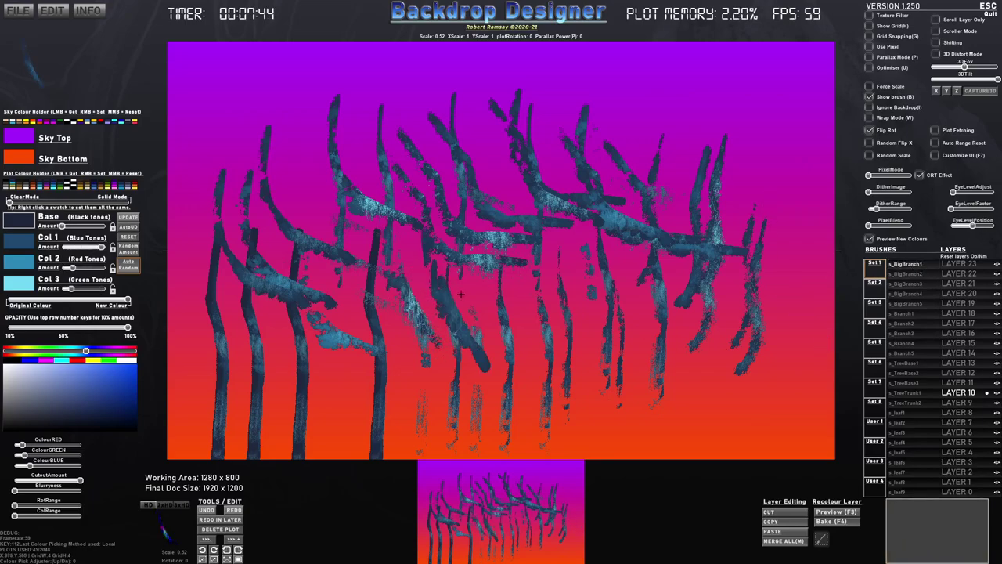
pyautogui.click(501, 337)
pyautogui.click(542, 305)
pyautogui.click(542, 306)
pyautogui.click(400, 285)
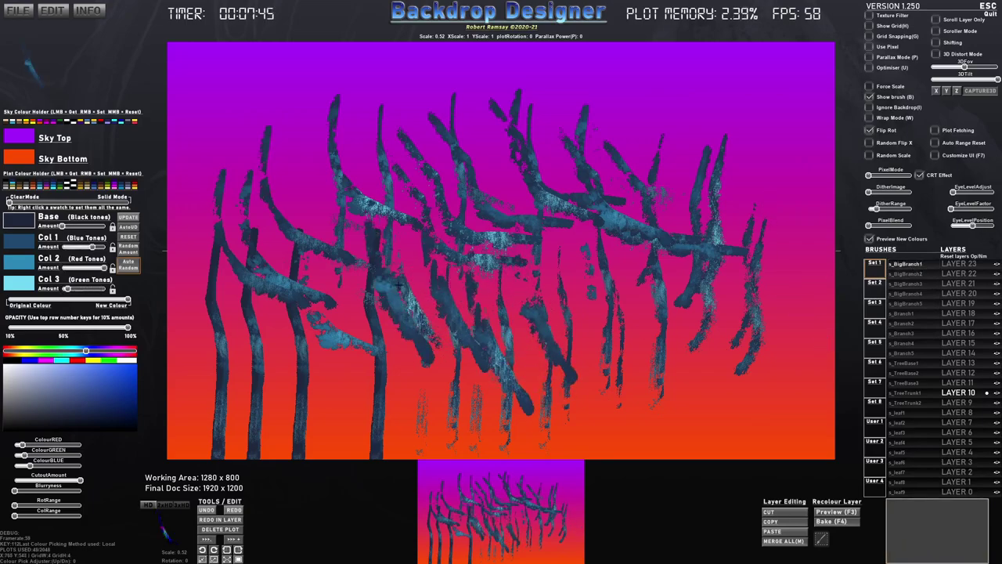
# Apply the green plot colour preset and stamp branches from the left to the middle of the canvas
pyautogui.click(60, 187)
pyautogui.click(272, 249)
pyautogui.click(339, 239)
pyautogui.click(363, 256)
pyautogui.click(385, 288)
pyautogui.click(452, 294)
pyautogui.click(487, 282)
pyautogui.click(508, 280)
# Apply the purple and pink plot colour preset and stamp branches across the middle of the canvas
pyautogui.click(114, 185)
pyautogui.click(399, 262)
pyautogui.click(422, 269)
pyautogui.click(451, 257)
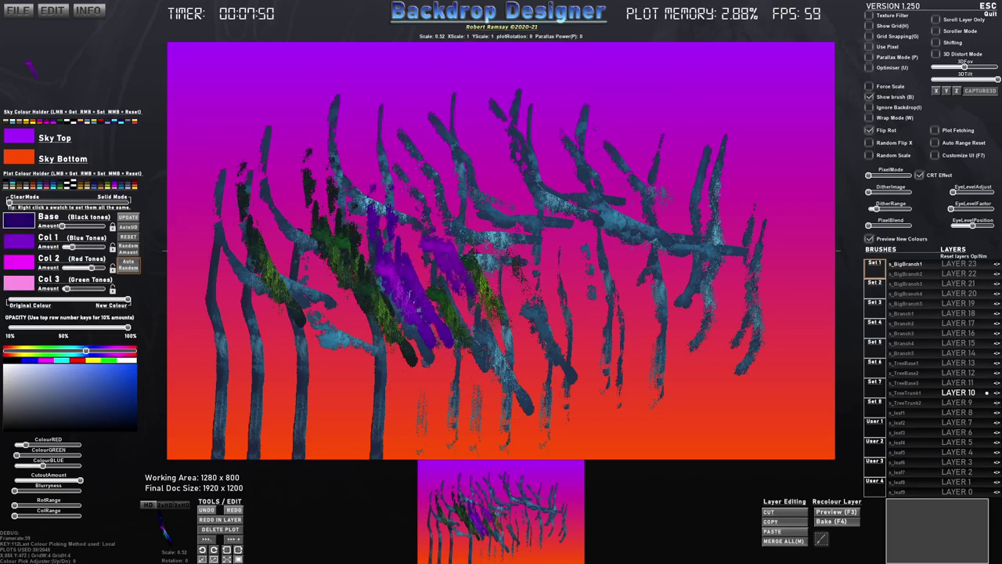
pyautogui.click(474, 253)
pyautogui.click(515, 289)
pyautogui.click(531, 284)
pyautogui.click(570, 296)
pyautogui.click(589, 274)
pyautogui.click(607, 271)
pyautogui.click(607, 306)
pyautogui.click(593, 237)
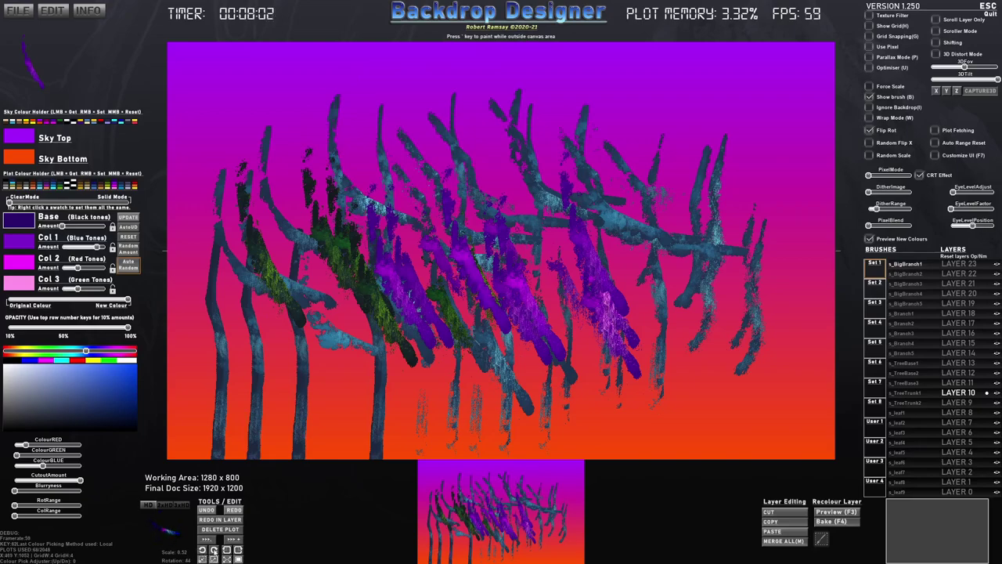
# Stamp rotated purple branches on the lower-left canvas and set the brush rotation to 341
pyautogui.click(275, 390)
pyautogui.click(314, 405)
pyautogui.scroll(6, 316, 112)
pyautogui.scroll(-3, 314, 116)
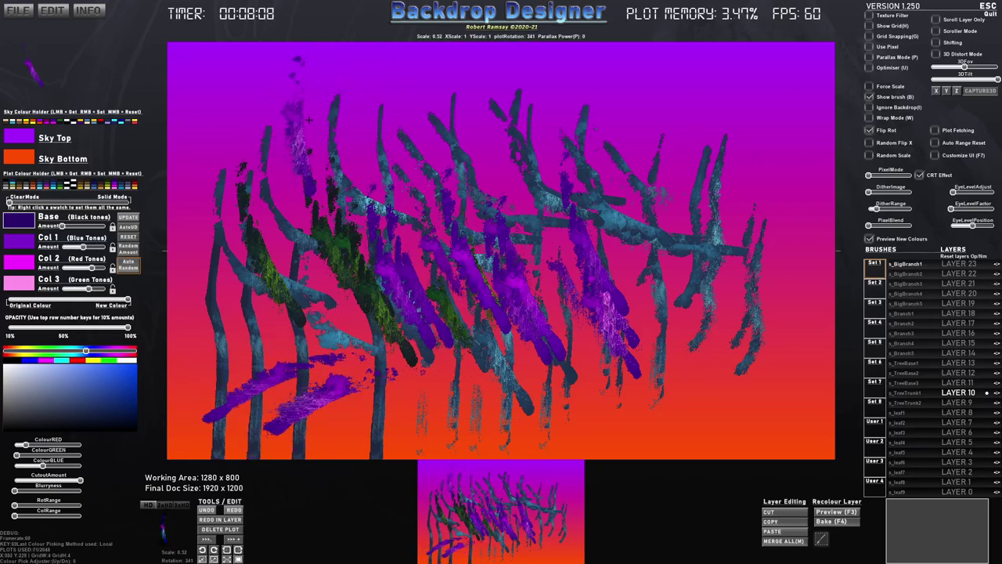
# Stamp purple branches at varying rotations across the upper part of the canvas
pyautogui.scroll(-3, 299, 121)
pyautogui.scroll(2, 294, 122)
pyautogui.click(296, 122)
pyautogui.scroll(5, 299, 122)
pyautogui.click(302, 123)
pyautogui.scroll(5, 345, 124)
pyautogui.moveTo(364, 125)
pyautogui.mouseDown()
pyautogui.moveTo(434, 119)
pyautogui.moveTo(521, 90)
pyautogui.moveTo(530, 70)
pyautogui.moveTo(570, 146)
pyautogui.moveTo(705, 110)
pyautogui.mouseUp()
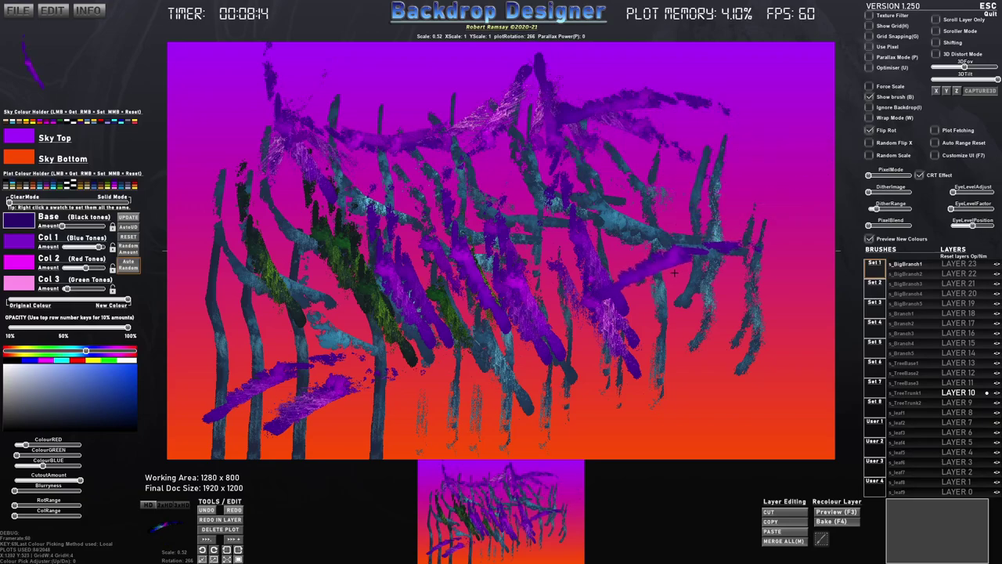
# Stamp purple branches at successive rotations around one point to form a fan on the lower-right canvas
pyautogui.scroll(5, 709, 395)
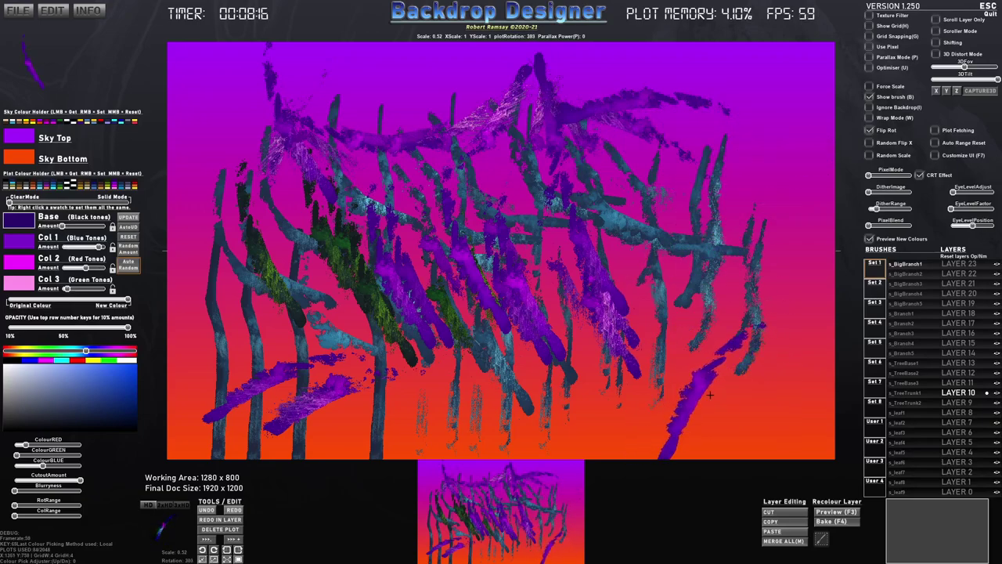
pyautogui.scroll(8, 710, 395)
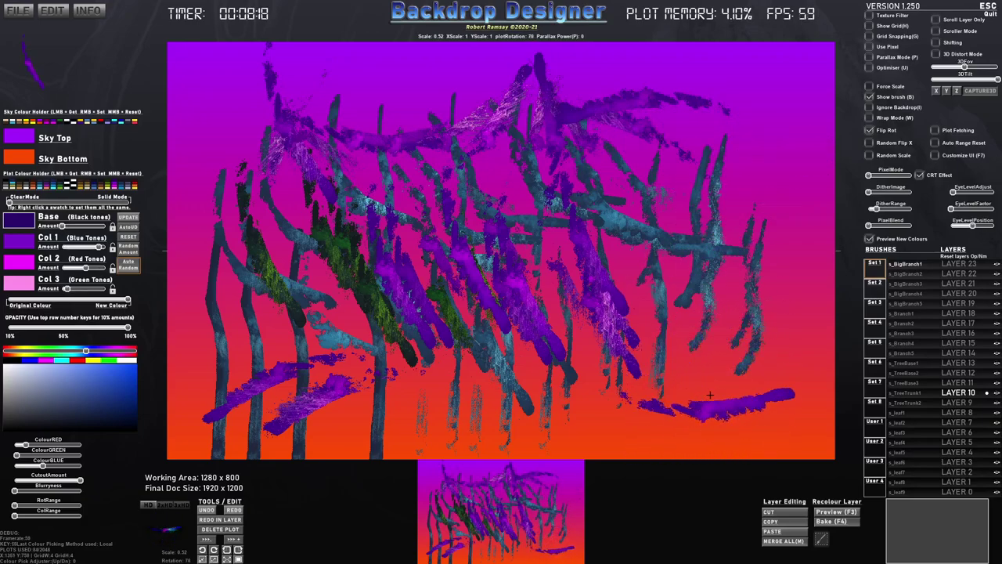
pyautogui.click(710, 395)
pyautogui.scroll(2, 710, 394)
pyautogui.scroll(5, 709, 394)
pyautogui.moveTo(709, 395); pyautogui.dragTo(709, 394)
pyautogui.scroll(-3, 710, 394)
pyautogui.click(710, 395)
pyautogui.click(710, 395)
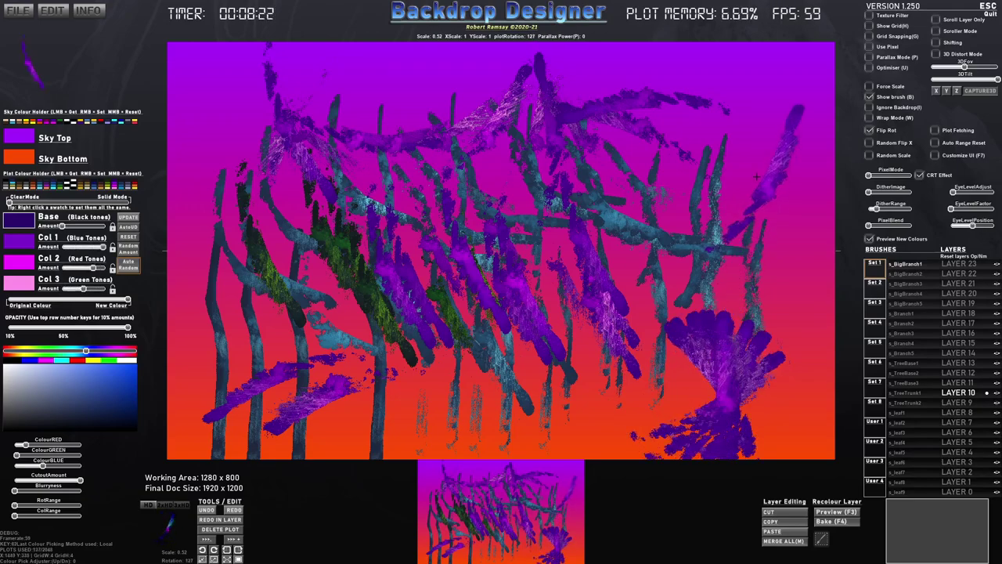
# Stamp rotated purple branches in the upper-right area of the canvas
pyautogui.scroll(-3, 766, 178)
pyautogui.click(766, 178)
pyautogui.scroll(-2, 675, 152)
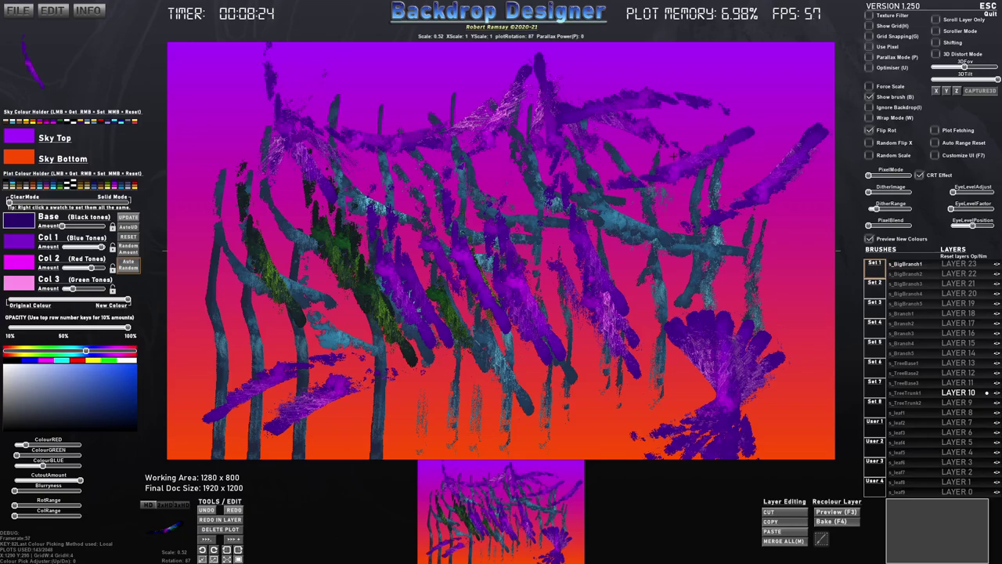
pyautogui.press('a')
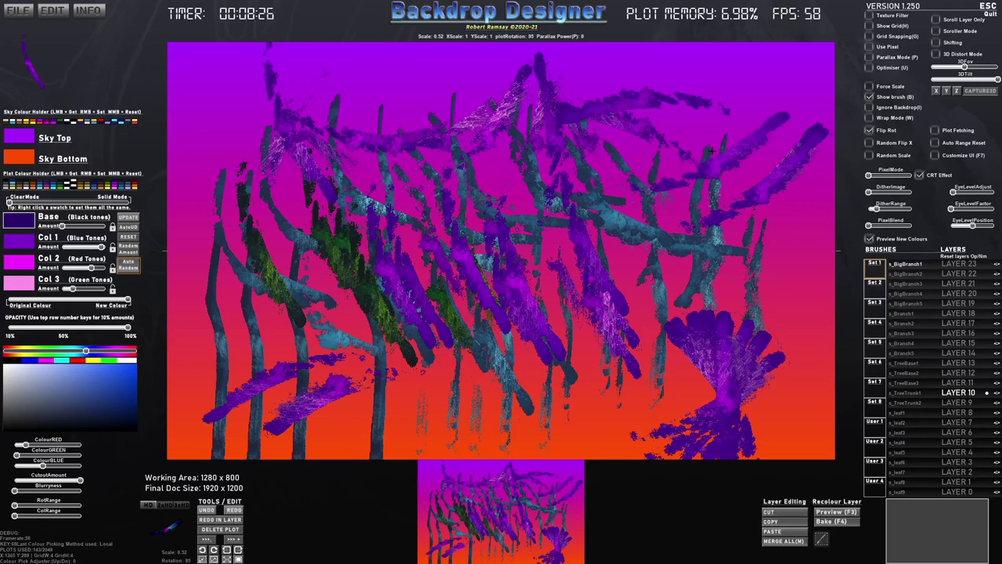
pyautogui.scroll(8, 710, 149)
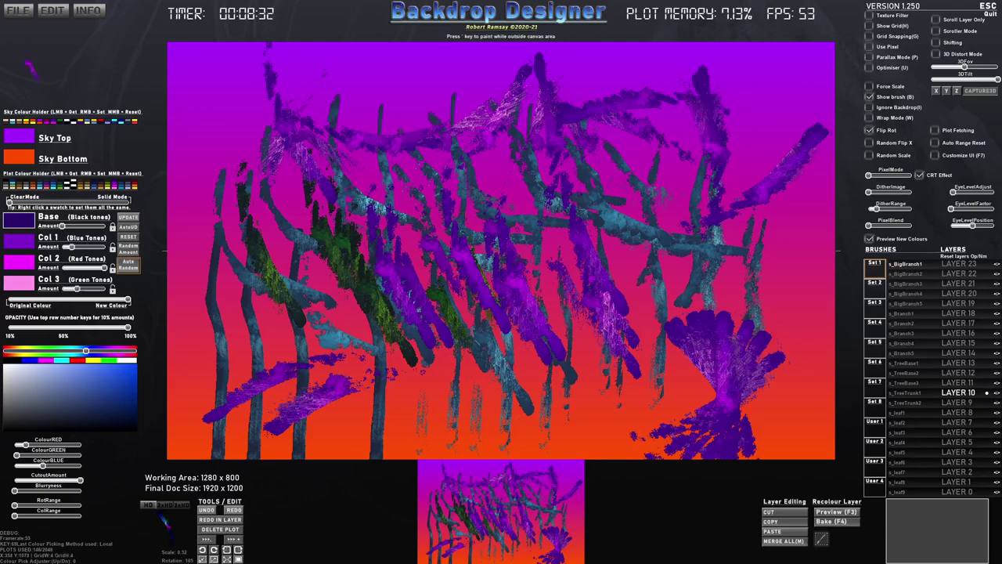
# Set the brush rotation to 245 and stamp mirrored branches with the X flip near the upper-left edge of the canvas
pyautogui.scroll(1, 486, 110)
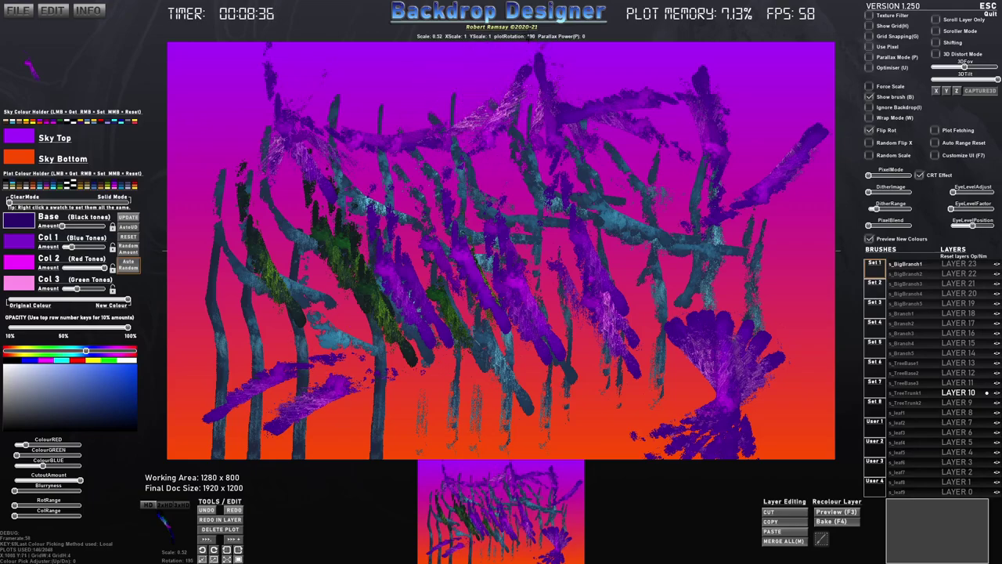
pyautogui.scroll(8, 451, 92)
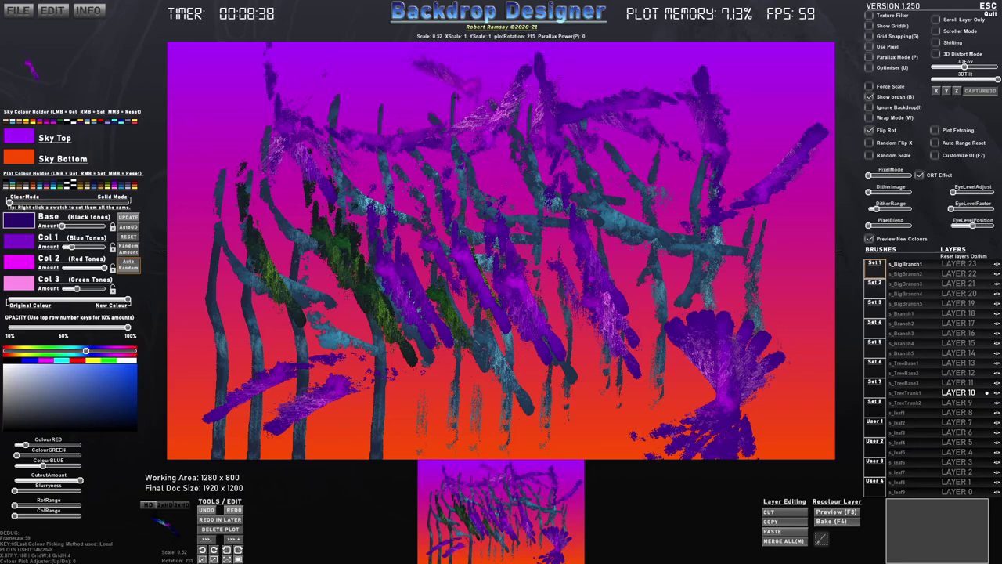
pyautogui.scroll(6, 438, 92)
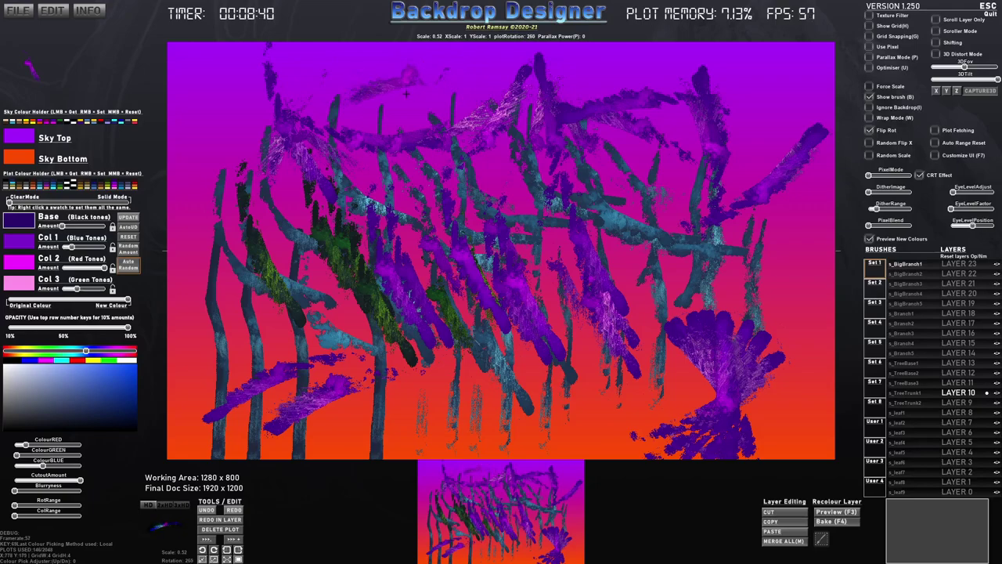
pyautogui.scroll(-2, 406, 94)
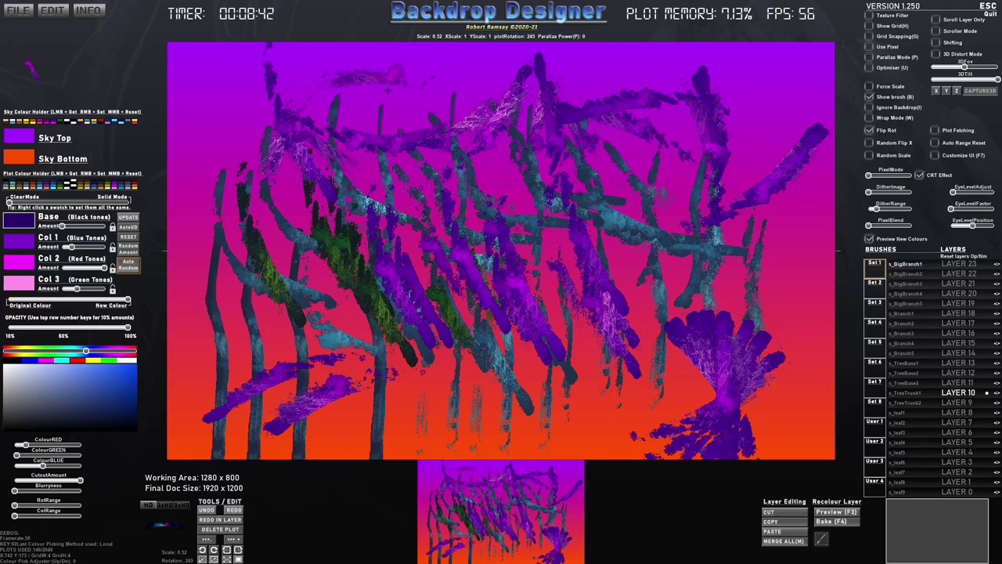
pyautogui.press('x')
pyautogui.press('x')
pyautogui.press('x')
pyautogui.press('x')
pyautogui.press('x')
pyautogui.click(388, 90)
pyautogui.click(388, 91)
pyautogui.click(389, 90)
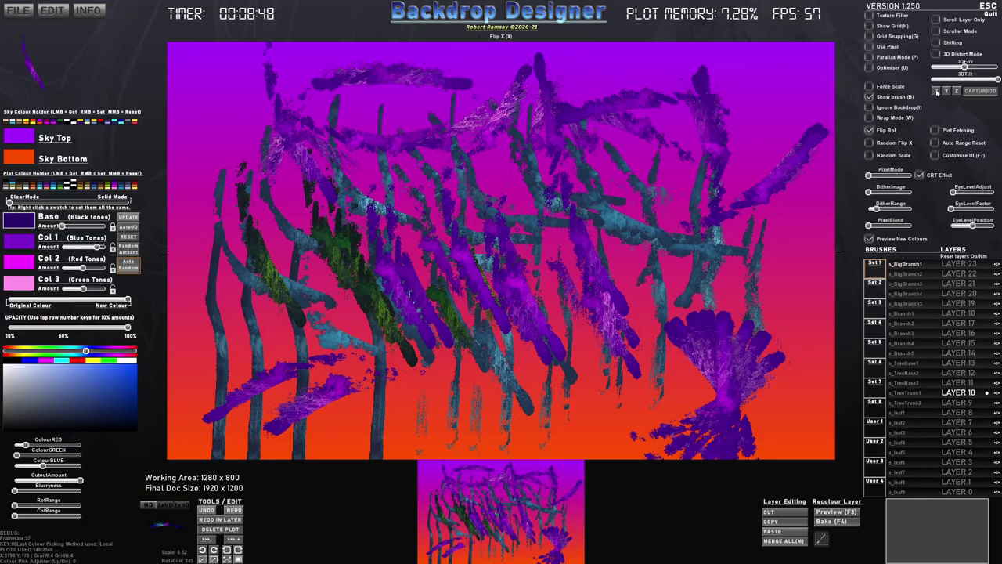
# Stamp several purple branches along the upper-right edge of the canvas
pyautogui.click(671, 92)
pyautogui.click(673, 88)
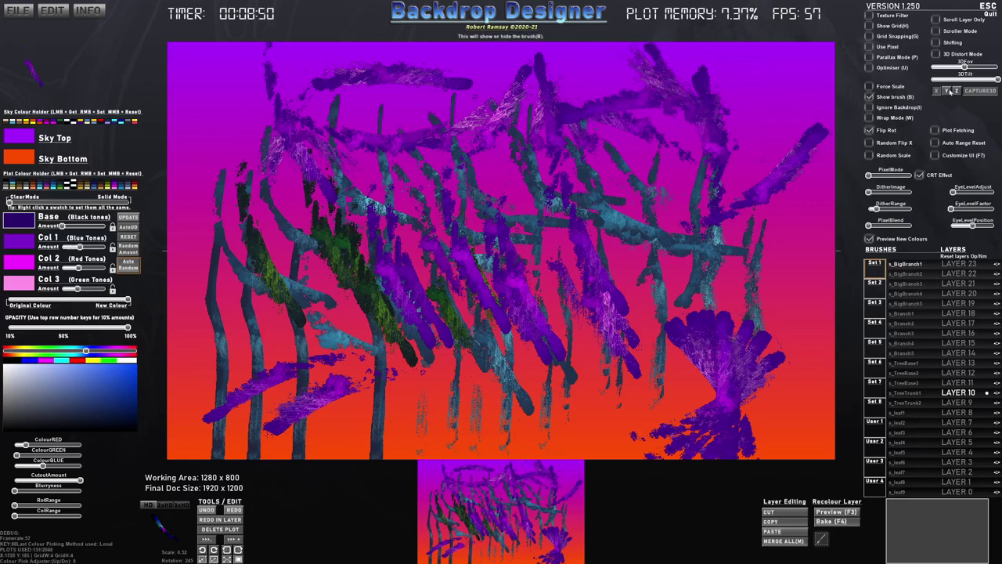
pyautogui.click(761, 98)
pyautogui.click(769, 126)
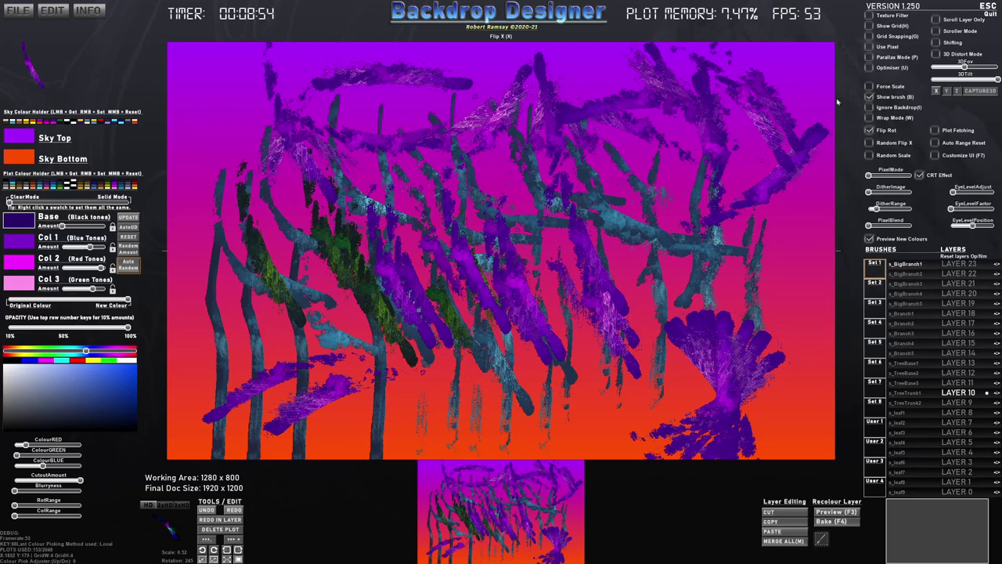
# Toggle the brush flip axes and stamp purple branches down the right side of the canvas
pyautogui.click(947, 92)
pyautogui.click(948, 92)
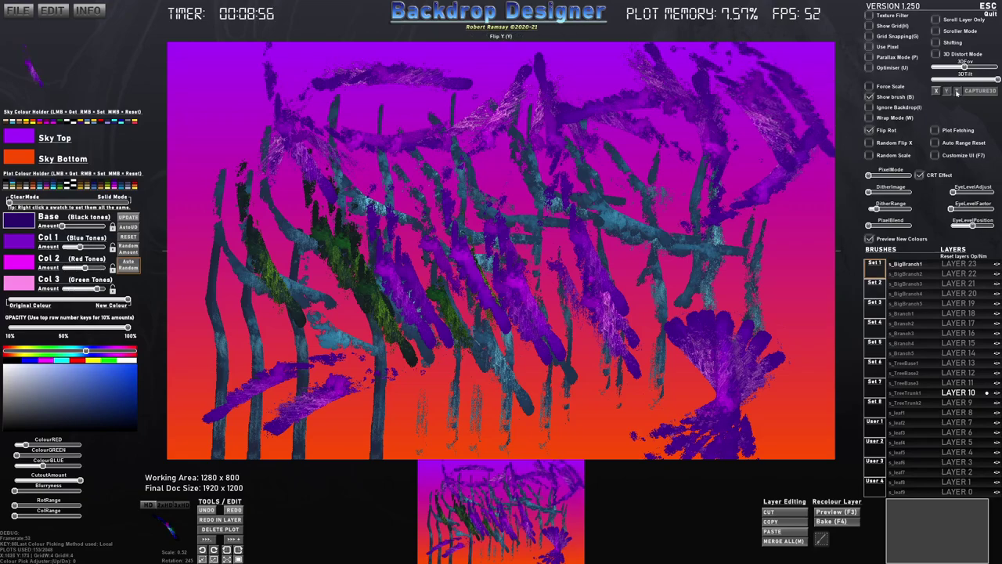
pyautogui.click(956, 92)
pyautogui.click(748, 91)
pyautogui.click(749, 127)
pyautogui.click(771, 174)
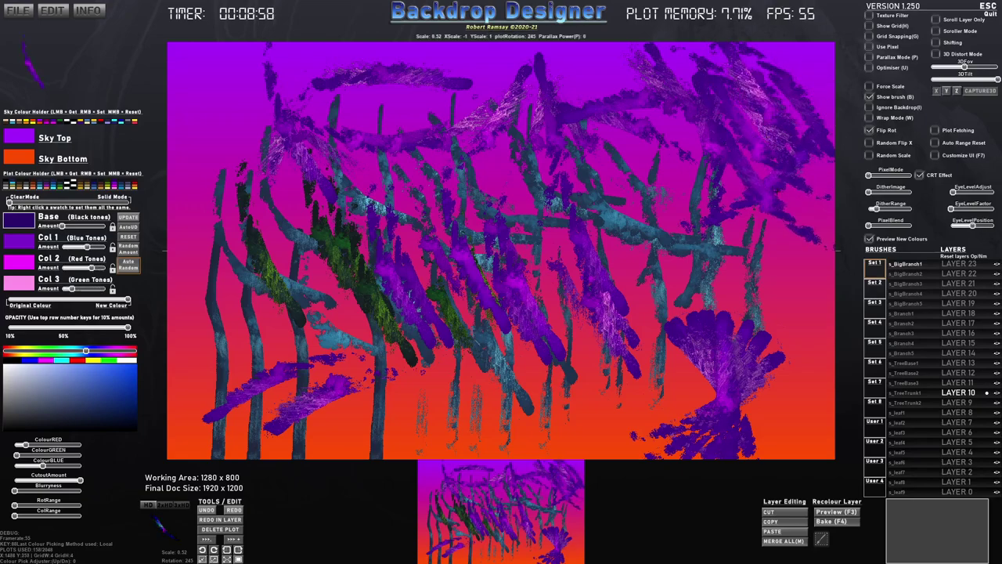
pyautogui.click(791, 211)
pyautogui.click(809, 187)
pyautogui.click(739, 198)
pyautogui.click(782, 248)
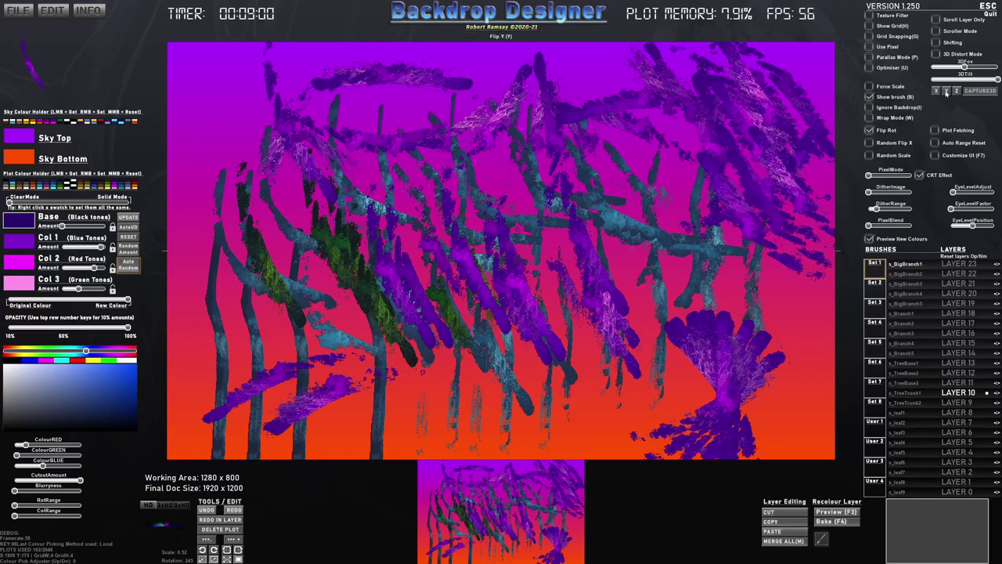
# Toggle the brush's X flip and stamp purple branches from the upper left to the middle of the canvas
pyautogui.click(936, 93)
pyautogui.click(404, 209)
pyautogui.click(372, 149)
pyautogui.click(382, 126)
pyautogui.click(322, 143)
pyautogui.click(298, 160)
pyautogui.click(288, 194)
pyautogui.moveTo(297, 188)
pyautogui.mouseDown()
pyautogui.moveTo(234, 157)
pyautogui.moveTo(470, 196)
pyautogui.mouseUp()
# Reset all plot data and apply the dark green plot colour preset
pyautogui.hotkey('ctrl', 'n')
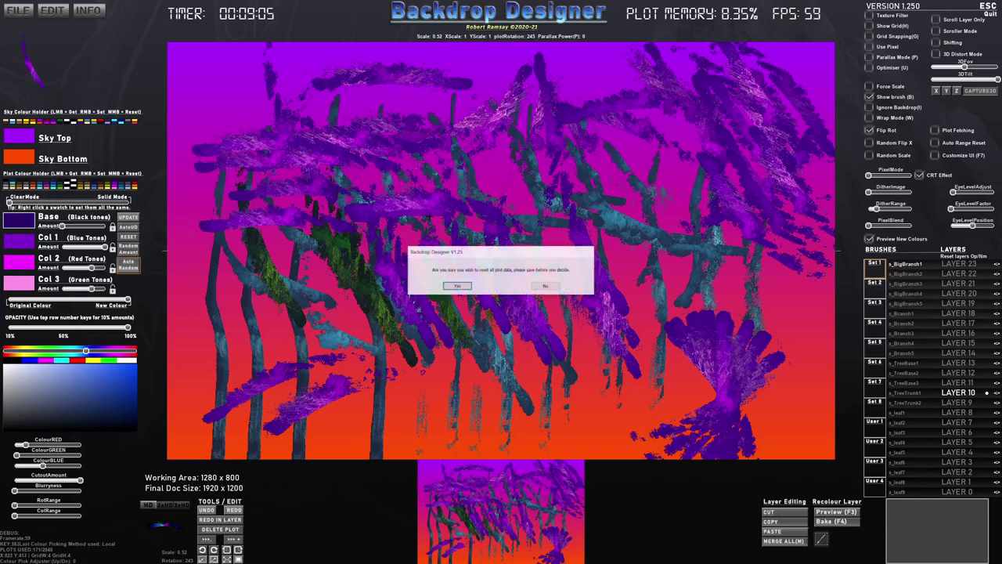
pyautogui.click(458, 285)
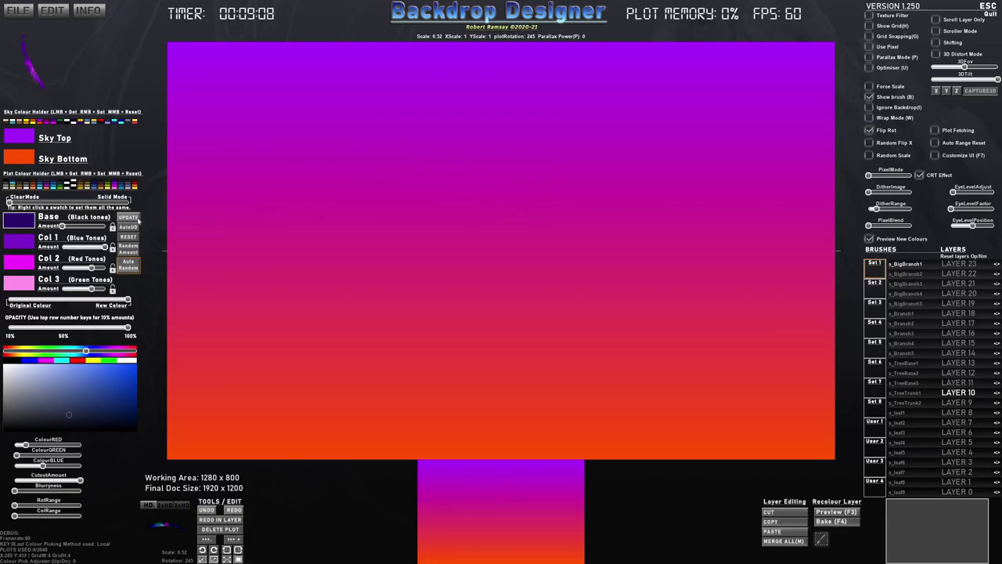
pyautogui.click(61, 186)
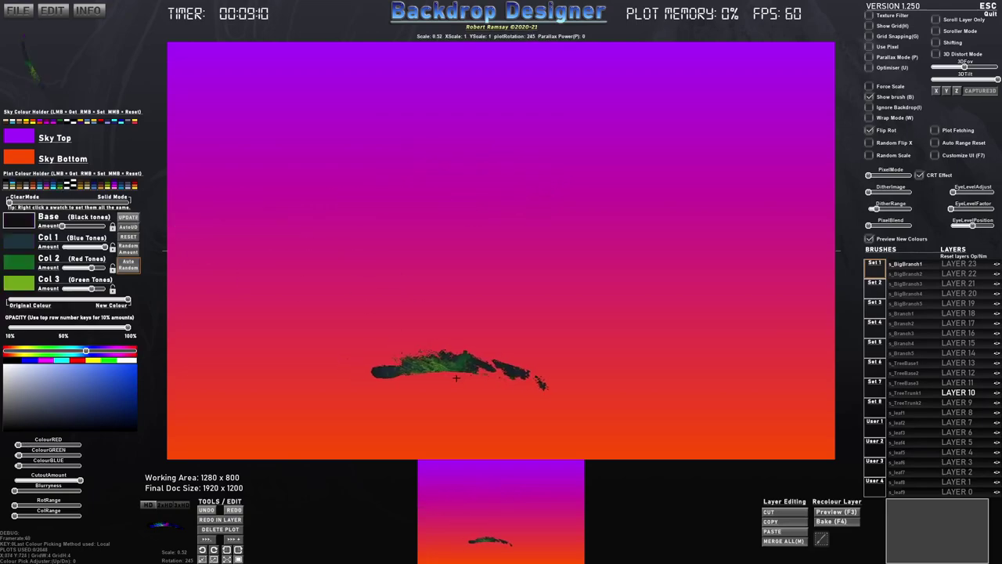
# Set the Base colour to the Col 2 green and stamp a horizontal row of branches on the lower canvas
pyautogui.click(26, 222)
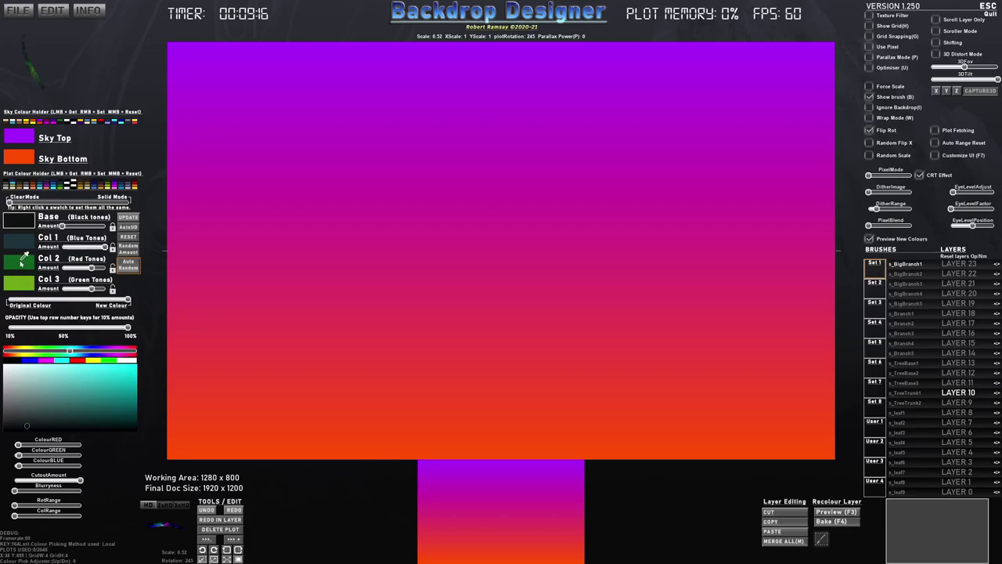
pyautogui.keyDown('alt'); pyautogui.click(20, 261); pyautogui.keyUp('alt')
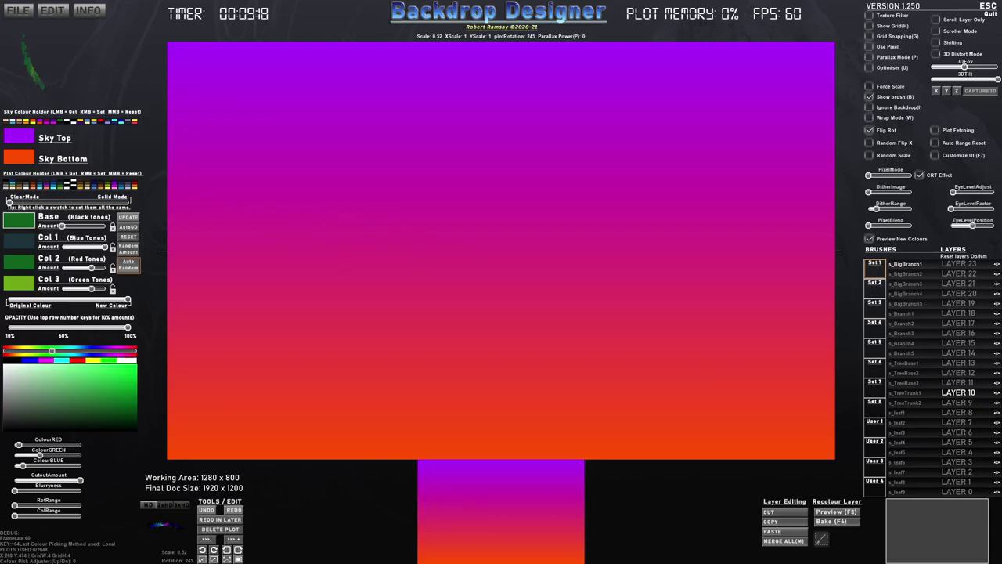
pyautogui.click(449, 379)
pyautogui.moveTo(449, 379); pyautogui.dragTo(631, 381)
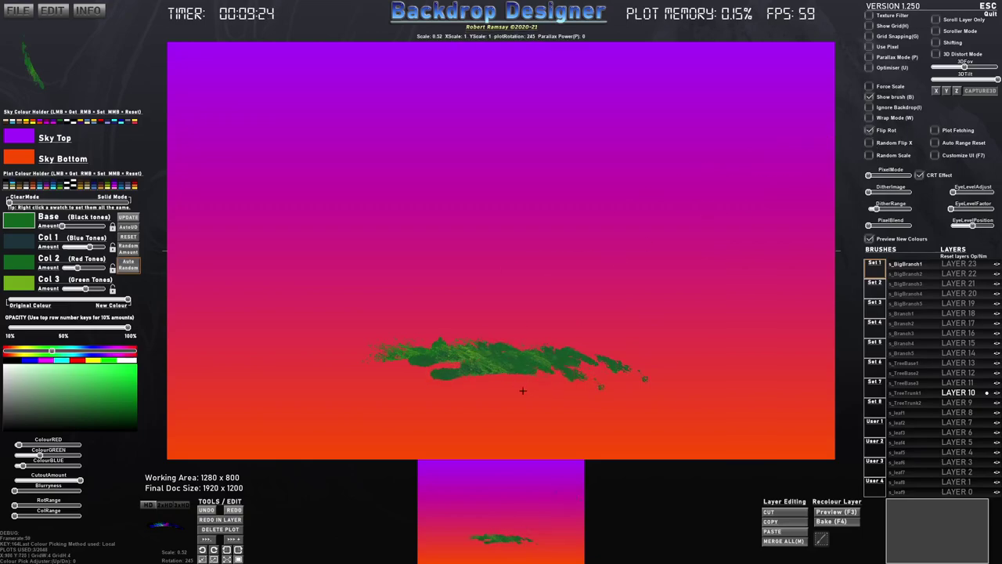
pyautogui.click(611, 359)
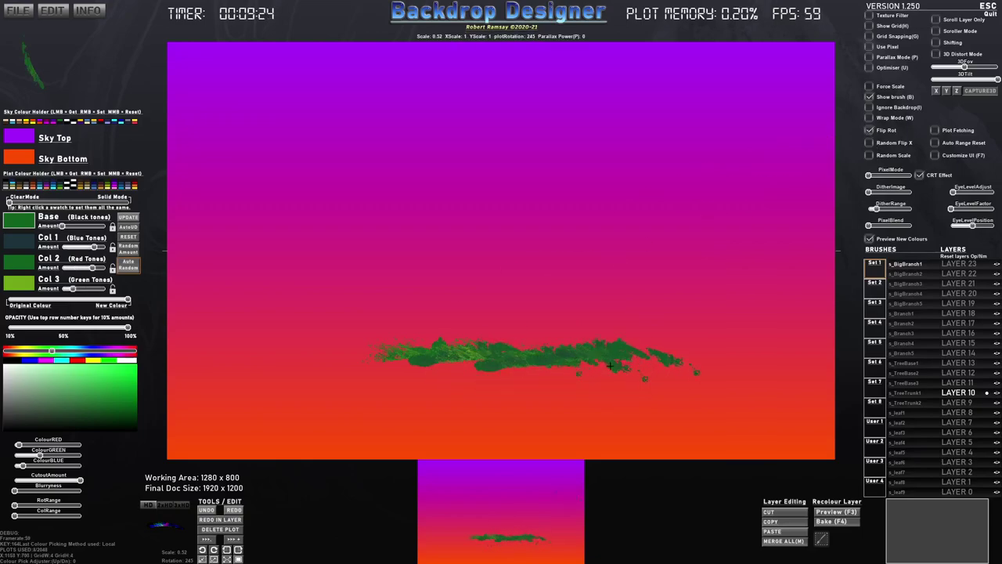
# Enable Random Flip X, turn off Flip Rot and stamp two horizontal rows of green branches
pyautogui.click(868, 143)
pyautogui.moveTo(337, 362)
pyautogui.mouseDown()
pyautogui.moveTo(456, 377)
pyautogui.moveTo(352, 368)
pyautogui.mouseUp()
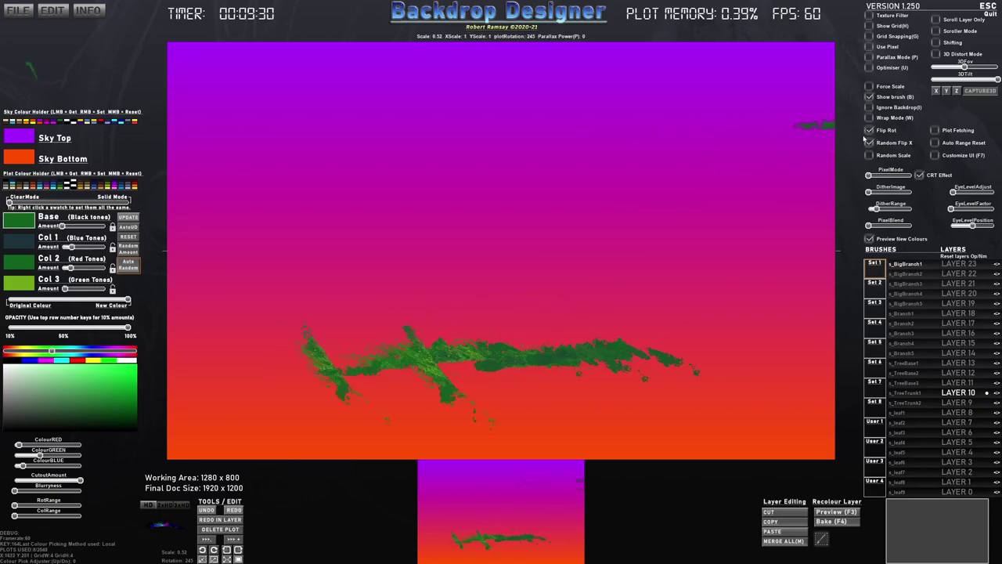
pyautogui.moveTo(689, 289)
pyautogui.mouseDown()
pyautogui.moveTo(572, 275)
pyautogui.moveTo(439, 289)
pyautogui.mouseUp()
pyautogui.click(391, 292)
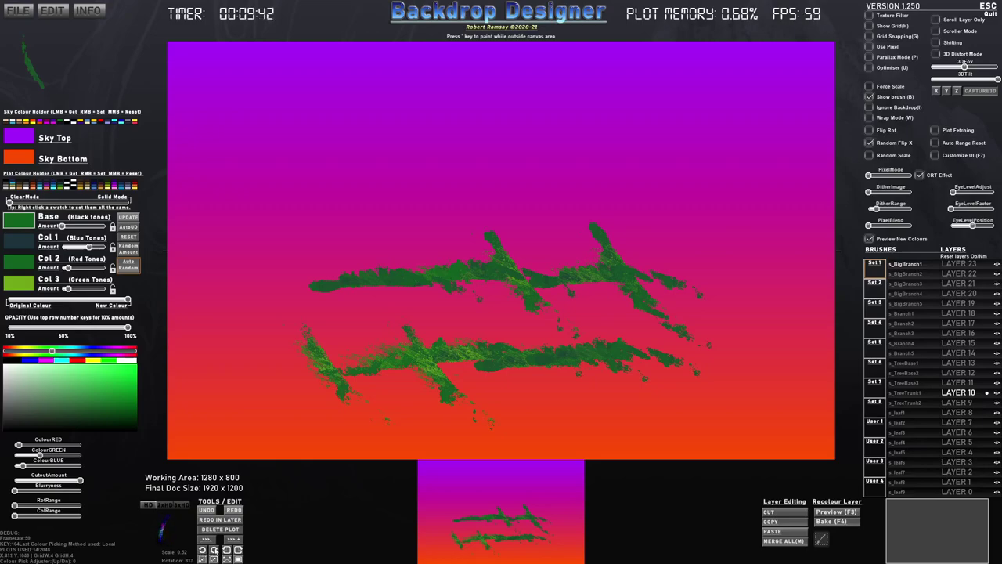
# Stamp upright, randomly flipped green branches across the upper canvas
pyautogui.click(510, 147)
pyautogui.click(534, 147)
pyautogui.click(622, 139)
pyautogui.click(678, 139)
pyautogui.click(705, 153)
pyautogui.click(716, 170)
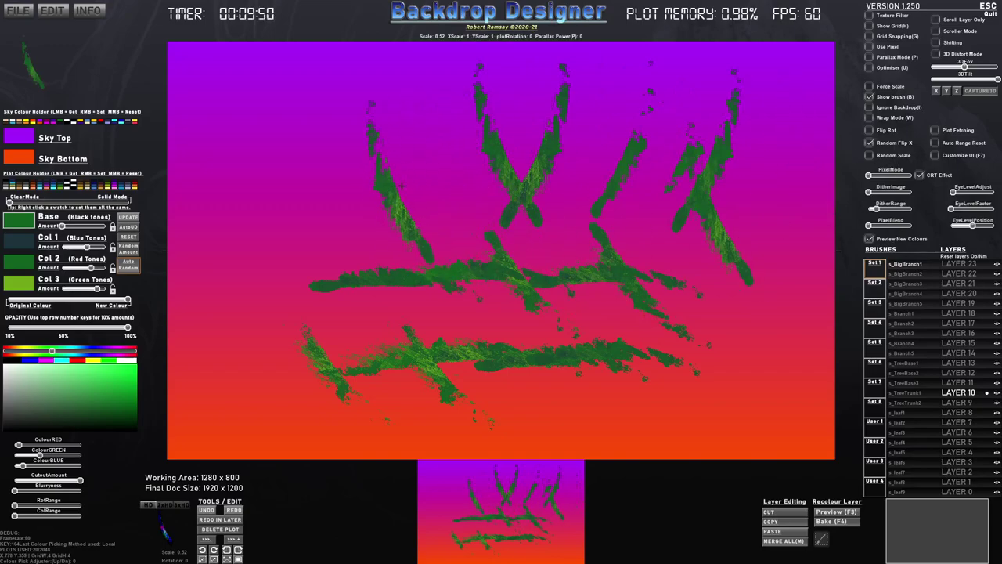
# Reset all plot data to clear the green branches from the canvas
pyautogui.moveTo(902, 279)
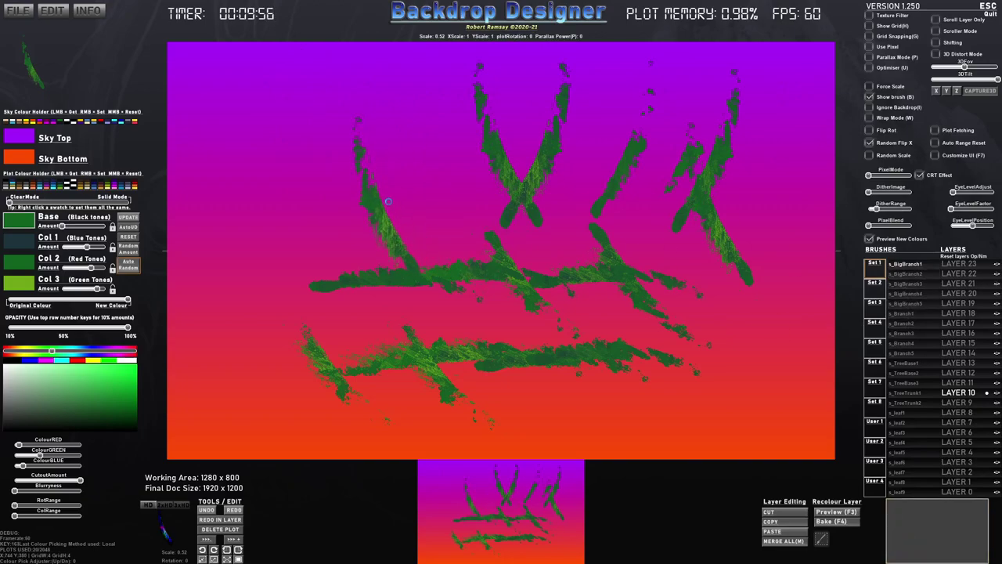
pyautogui.hotkey('ctrl', 'n')
pyautogui.click(462, 287)
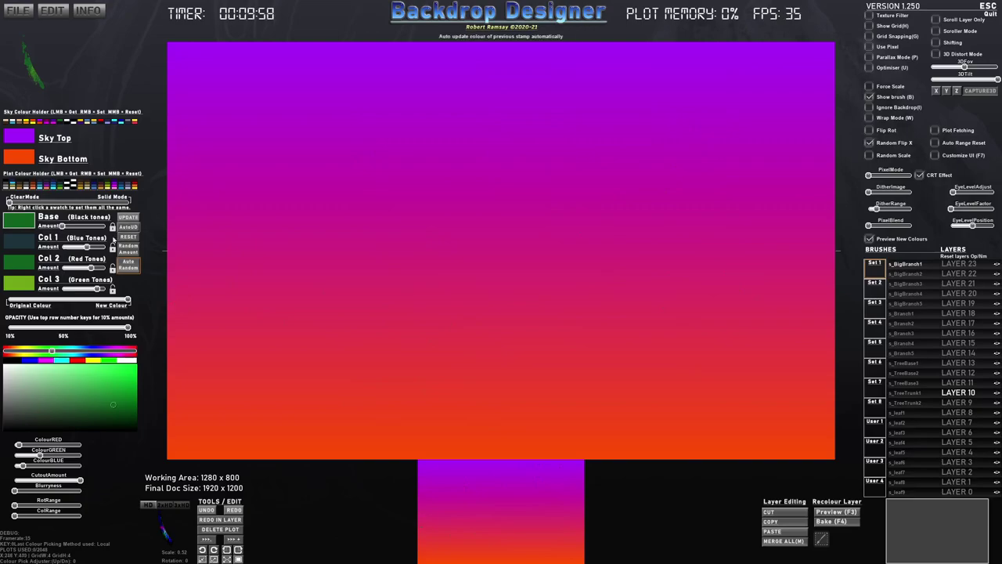
# Reset the tone amounts and set the colour mix fully to Original Colour
pyautogui.moveTo(110, 305); pyautogui.dragTo(35, 306)
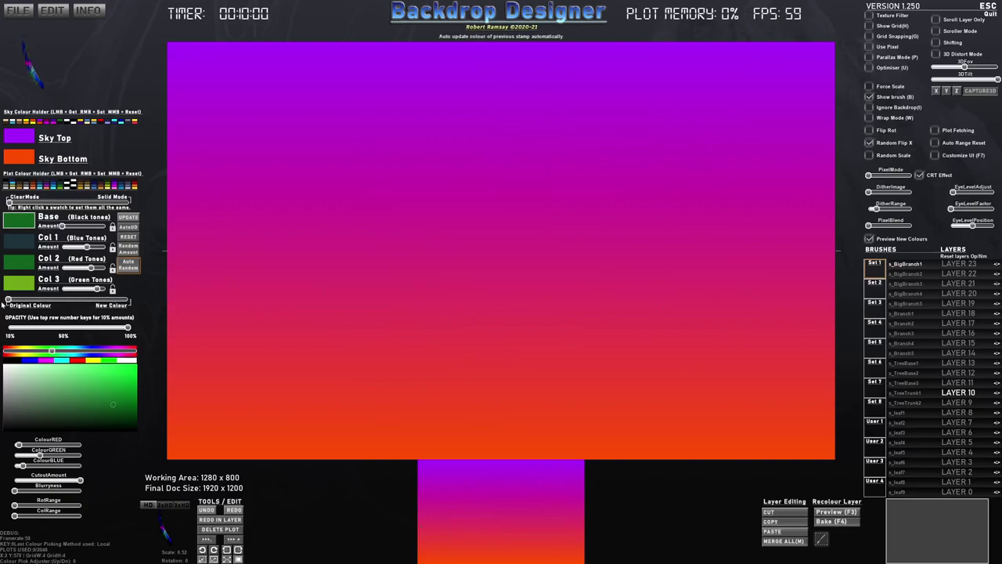
pyautogui.click(129, 237)
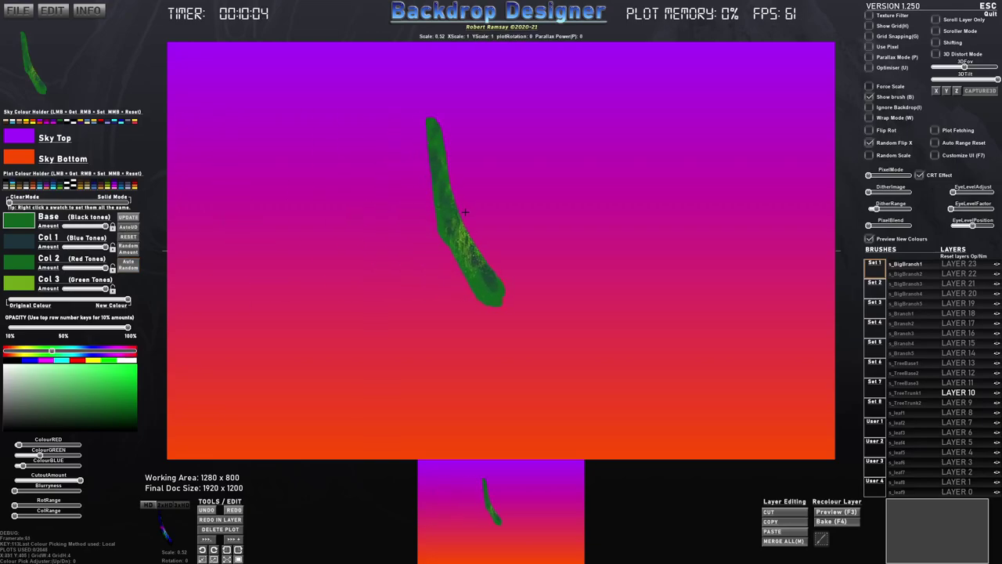
pyautogui.moveTo(112, 299); pyautogui.dragTo(36, 300)
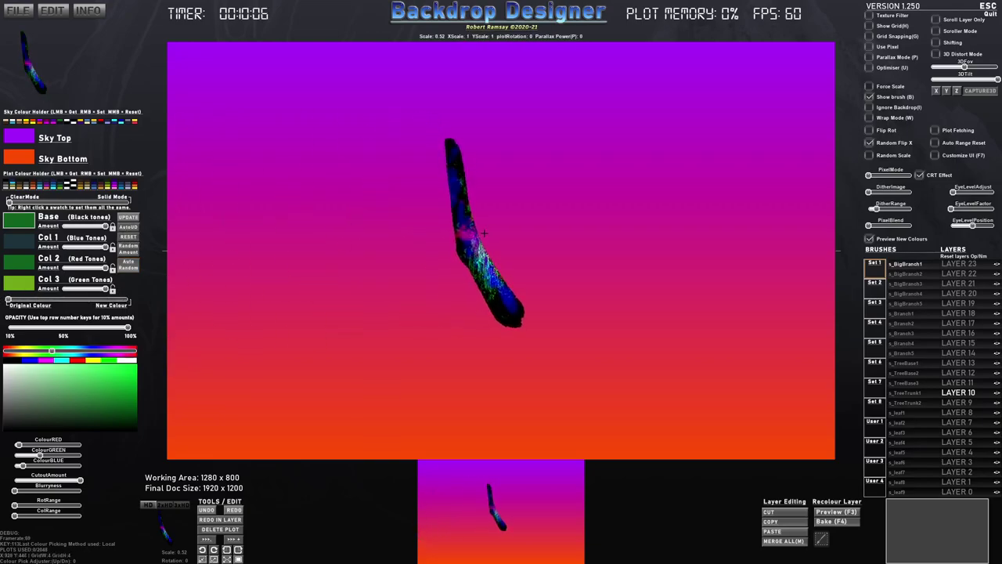
# Enlarge the branch brush to scale 1.10 and rotate it so its thick end points to the upper right
pyautogui.press('r')
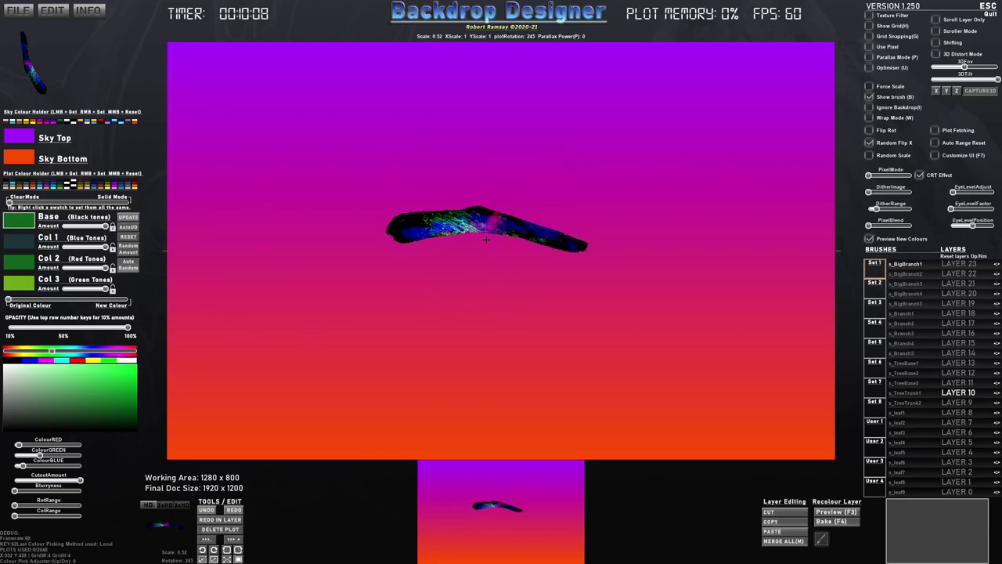
pyautogui.scroll(11, 504, 259)
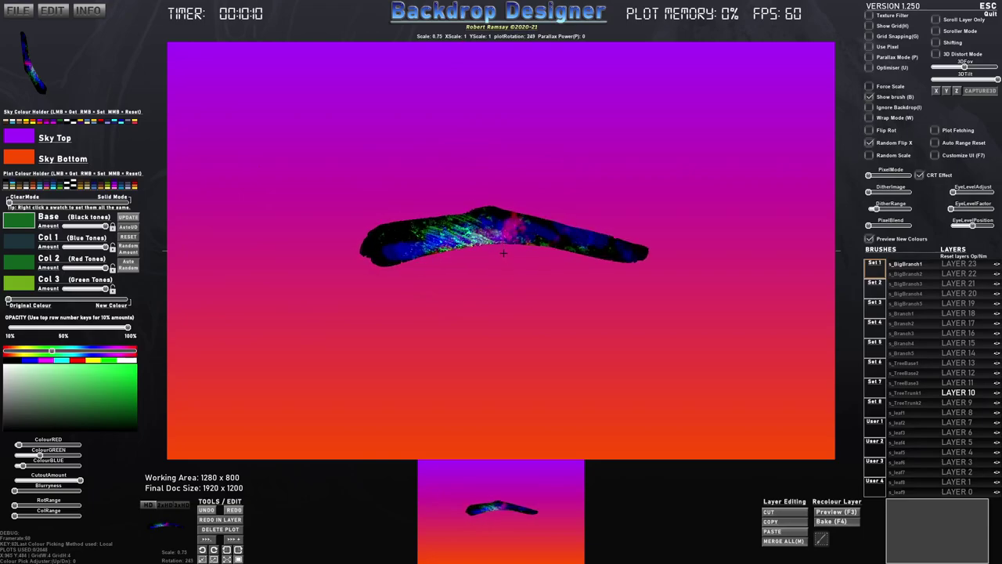
pyautogui.scroll(1, 502, 264)
pyautogui.scroll(-15, 502, 264)
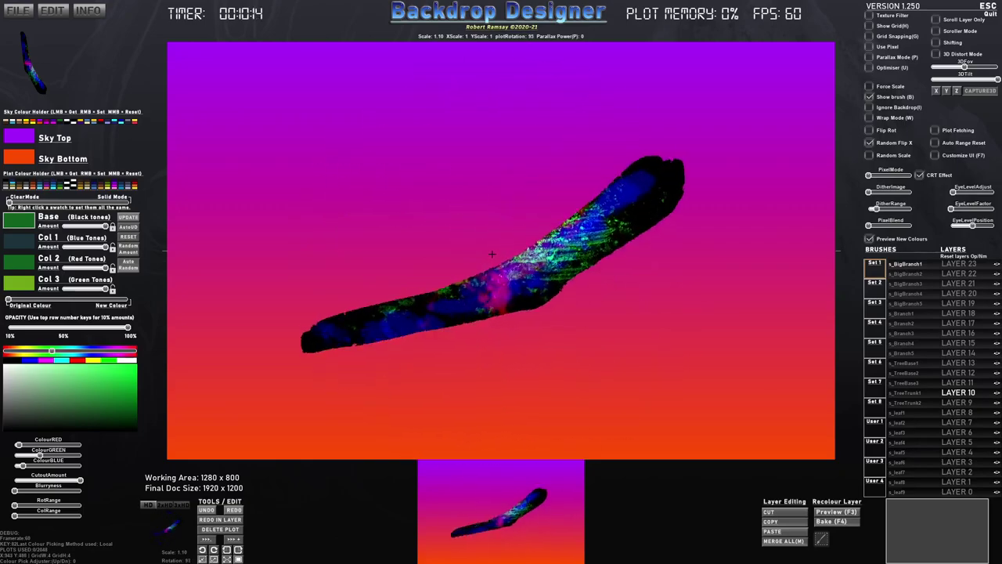
# Stamp the branch horizontally in the middle of the canvas and capture it as a new brush named HorizBrush
pyautogui.scroll(-3, 493, 251)
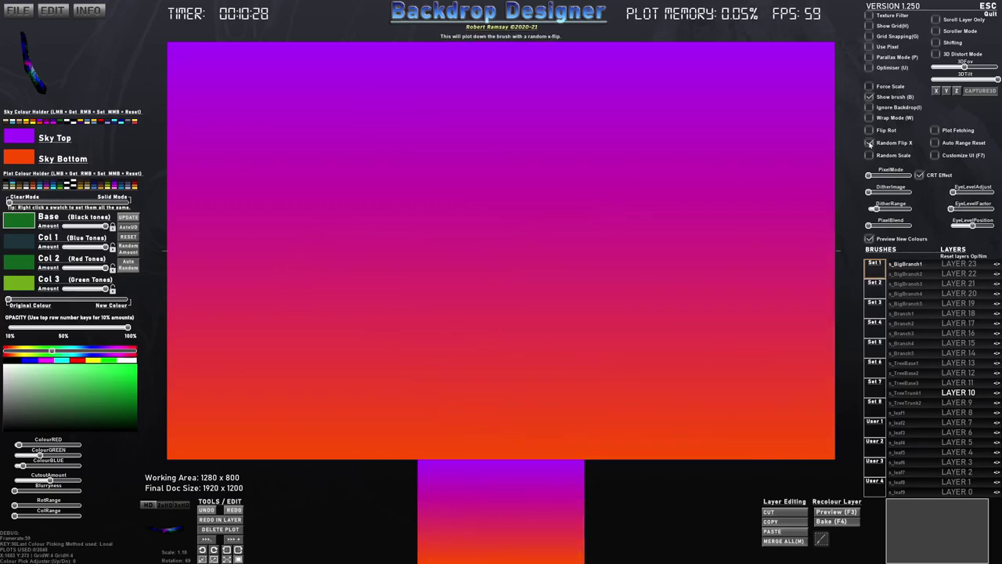
pyautogui.click(505, 264)
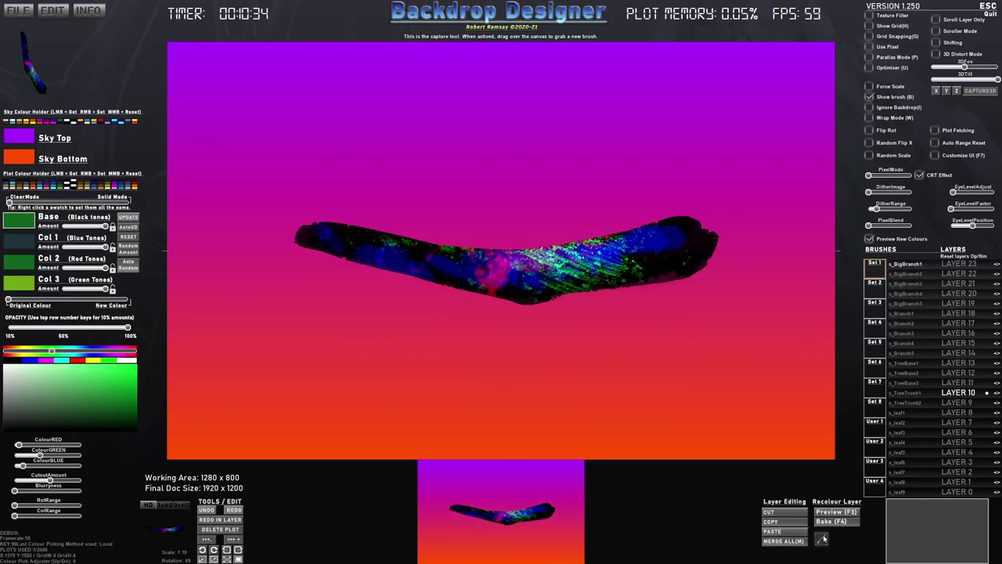
pyautogui.click(821, 540)
pyautogui.moveTo(287, 198); pyautogui.dragTo(732, 314)
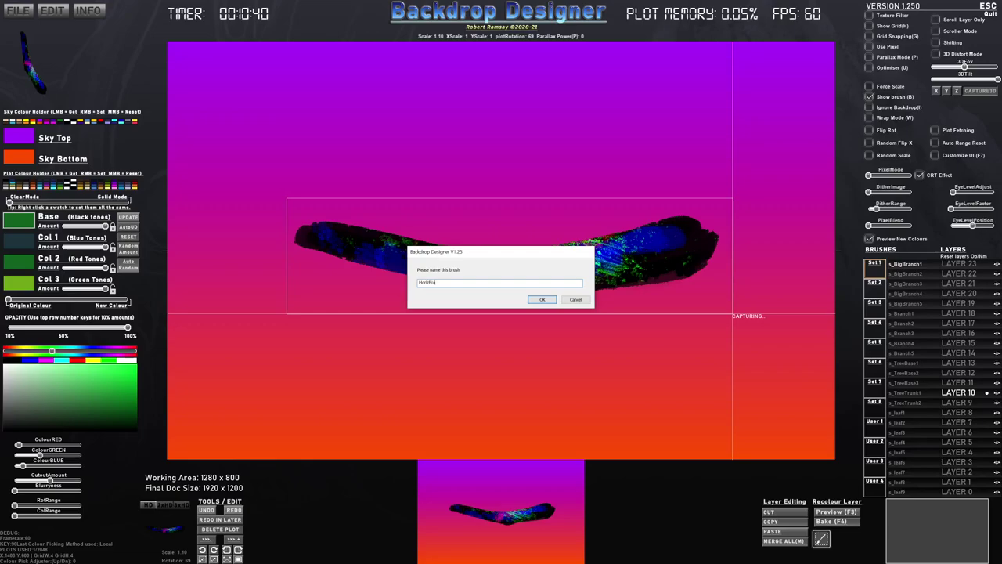
pyautogui.press('Return')
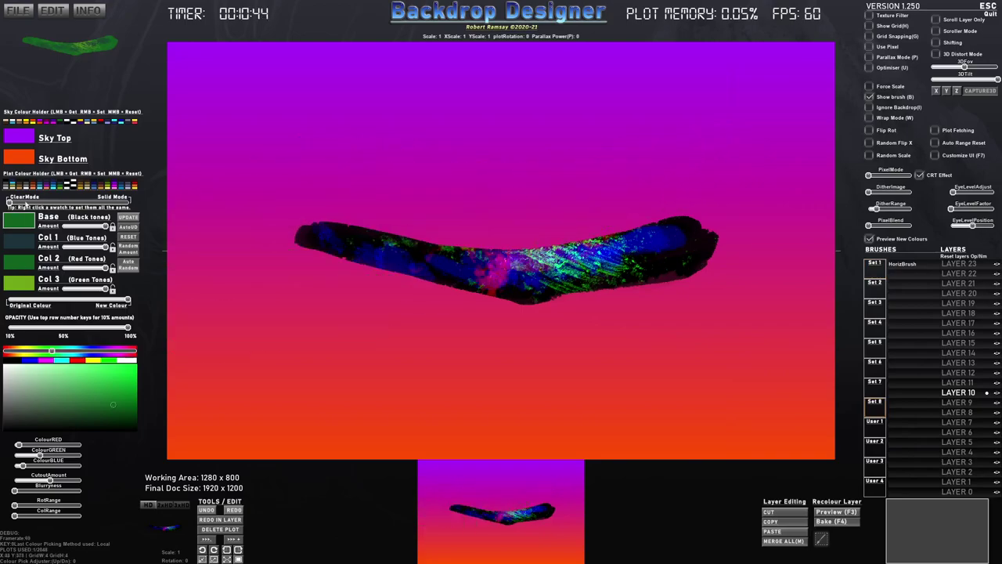
# Set the colour mix fully to Original Colour and pick HorizBrush from brush Set 8
pyautogui.moveTo(127, 300); pyautogui.dragTo(9, 299)
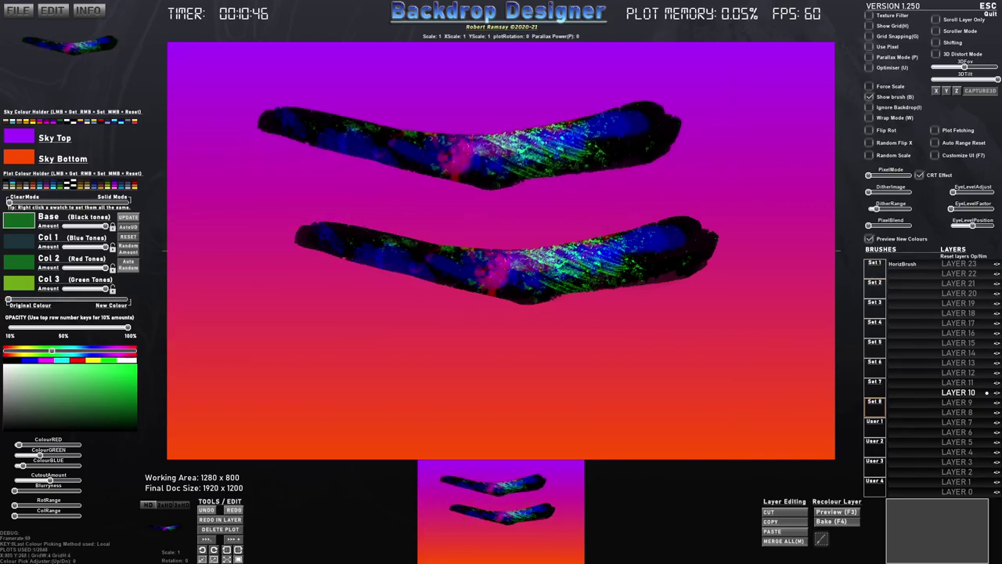
pyautogui.click(910, 265)
pyautogui.click(876, 388)
pyautogui.click(875, 404)
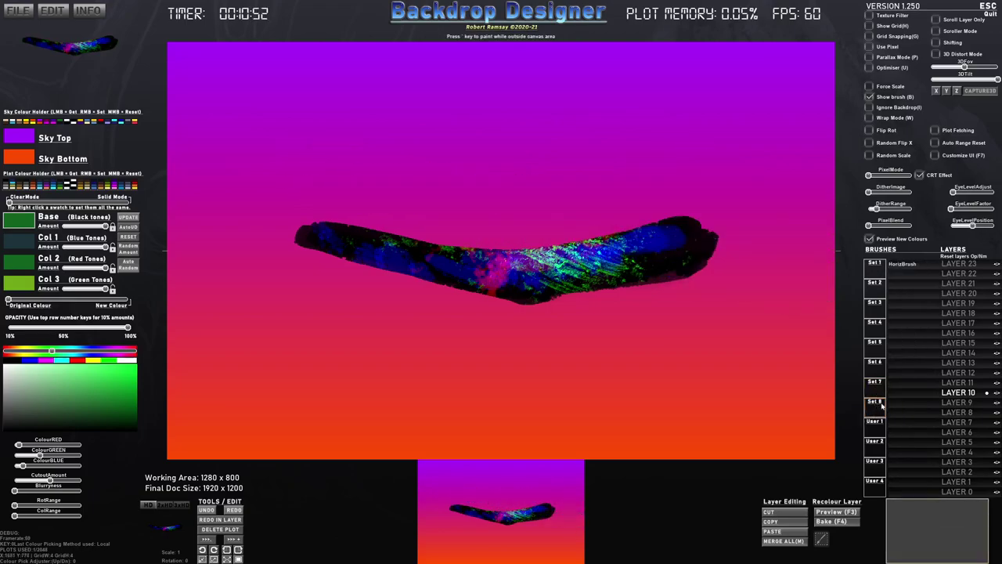
pyautogui.click(913, 265)
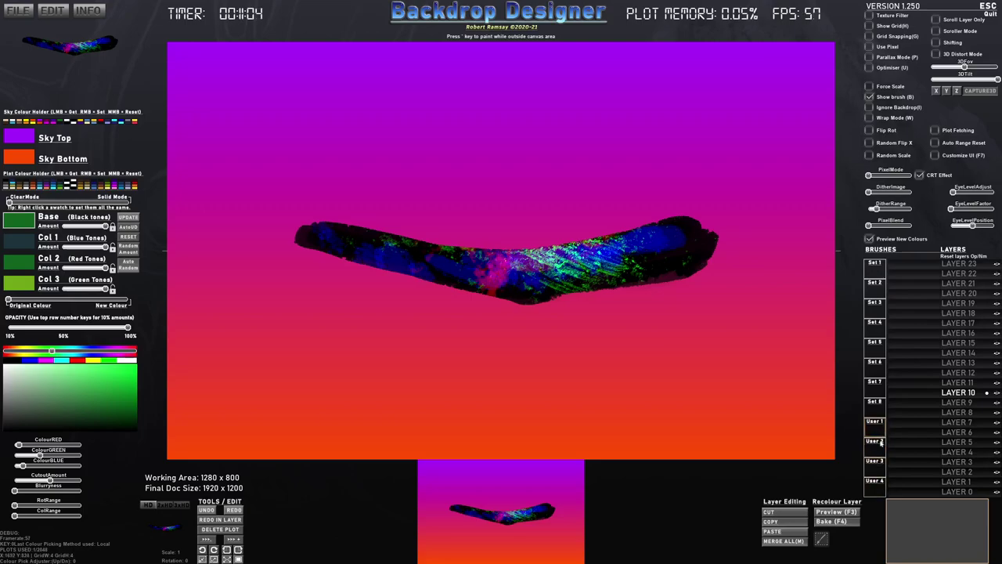
# Reset all plot data and reselect HorizBrush from brush Set 8
pyautogui.hotkey('ctrl', 'n')
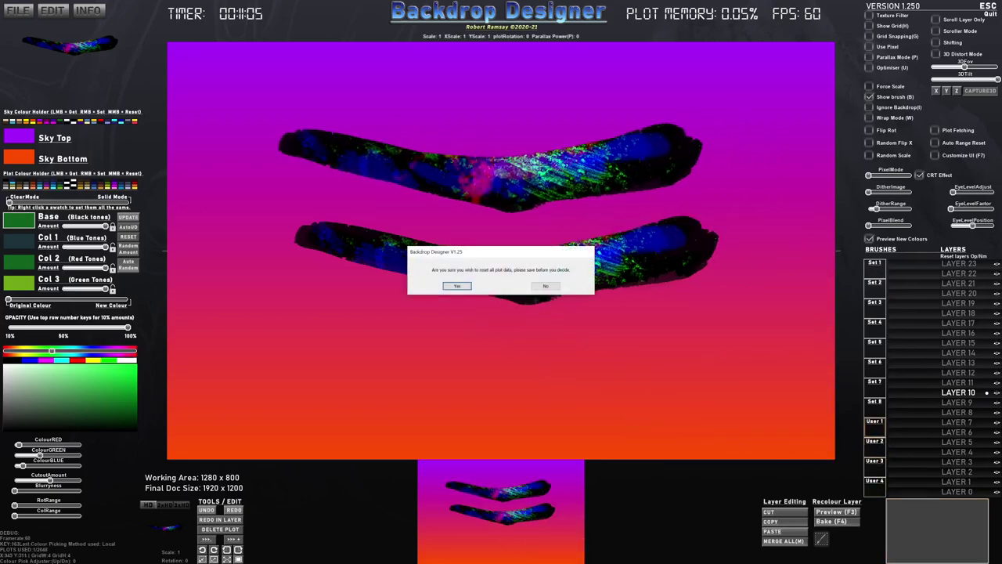
pyautogui.click(457, 287)
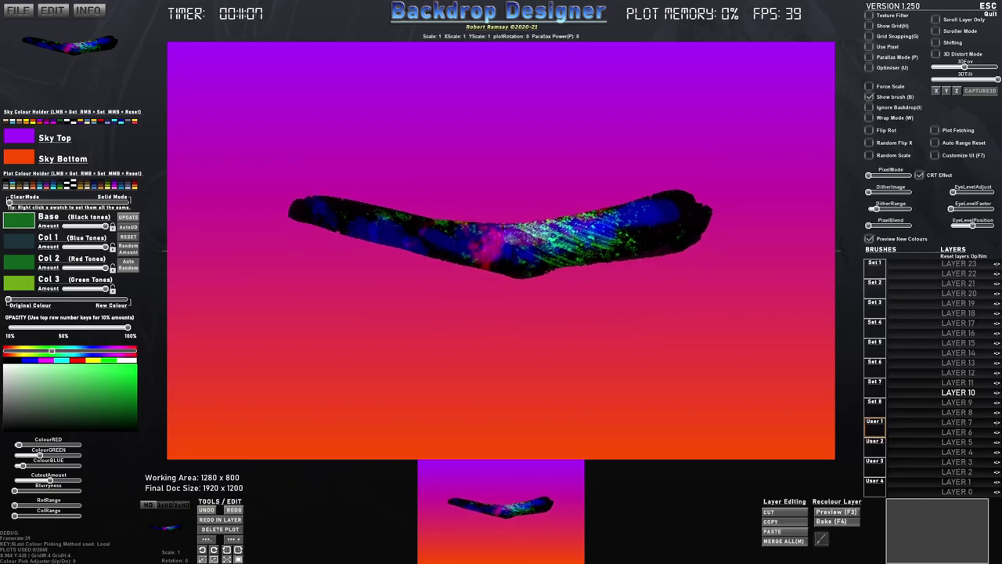
pyautogui.scroll(2, 487, 235)
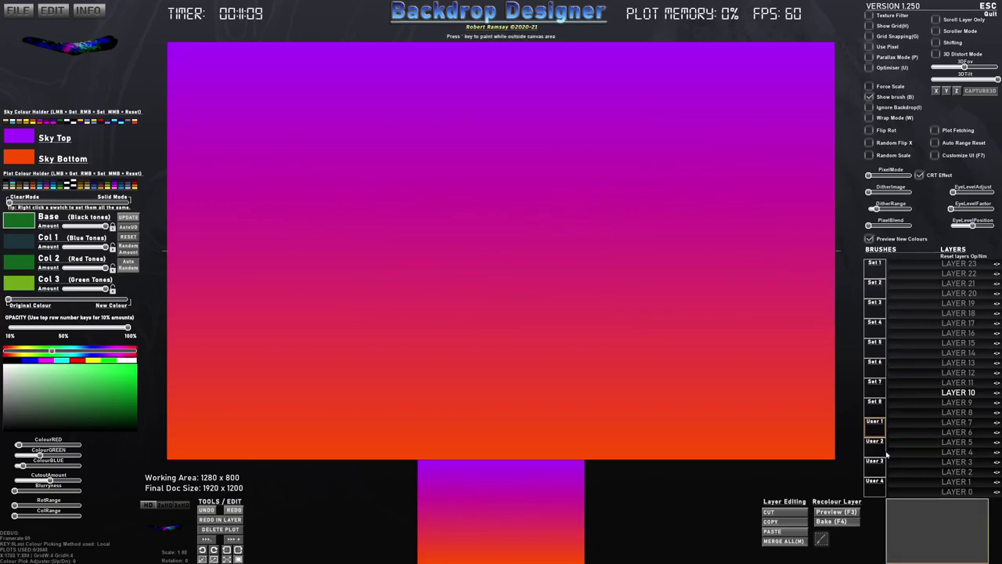
pyautogui.click(876, 411)
pyautogui.click(902, 265)
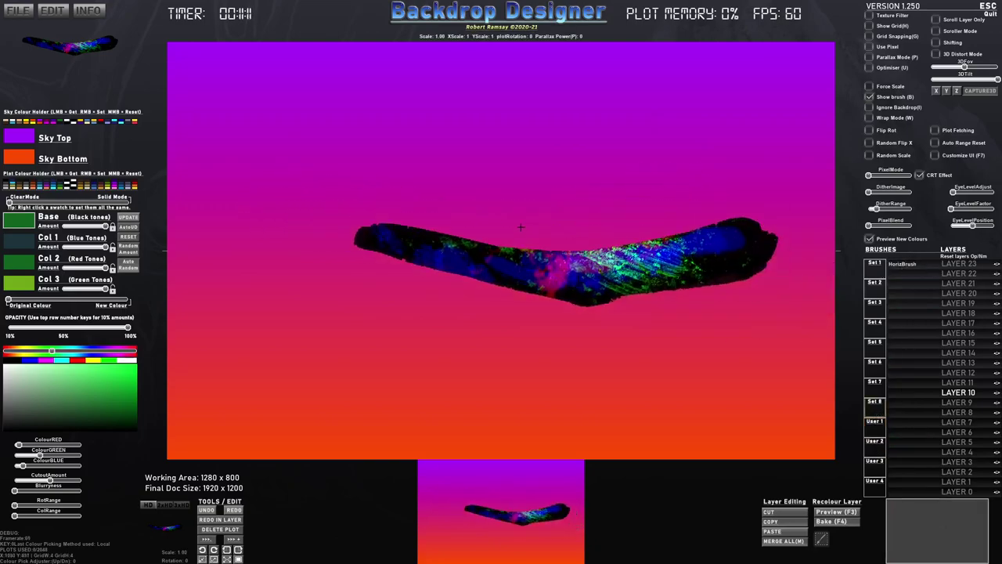
# Scale HorizBrush to 1.02 and stamp it once in the middle of the canvas
pyautogui.scroll(4, 499, 262)
pyautogui.scroll(-3, 505, 262)
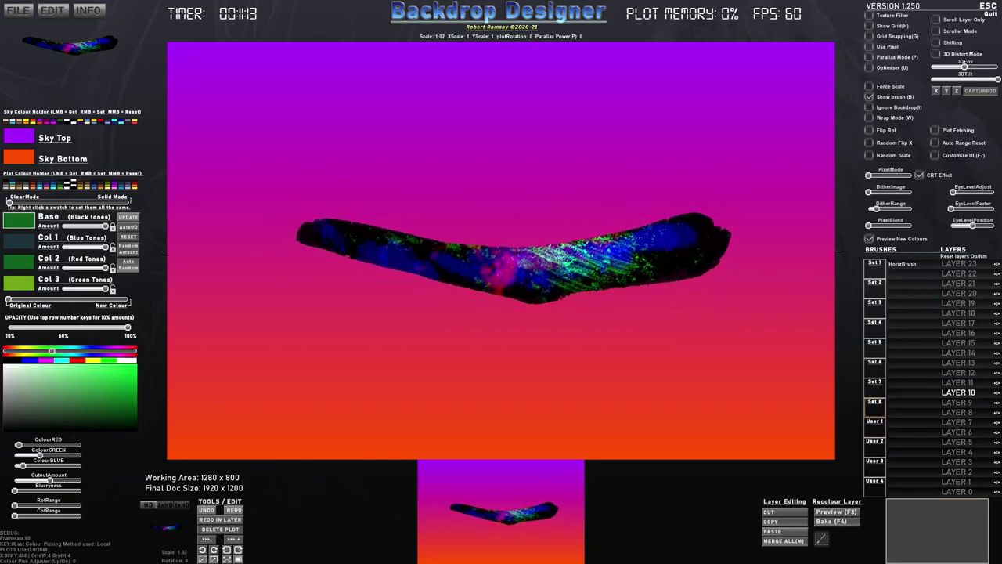
pyautogui.click(501, 235)
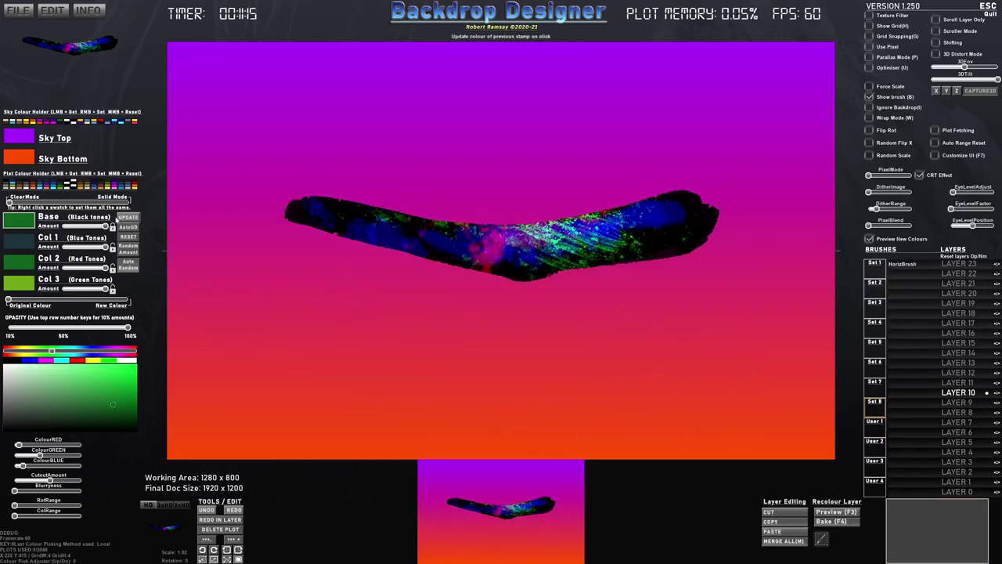
# Set the colour mix fully to New Colour, drop the Base amount to zero and lower the Col 1, Col 2 and Col 3 amounts
pyautogui.moveTo(9, 300); pyautogui.dragTo(117, 303)
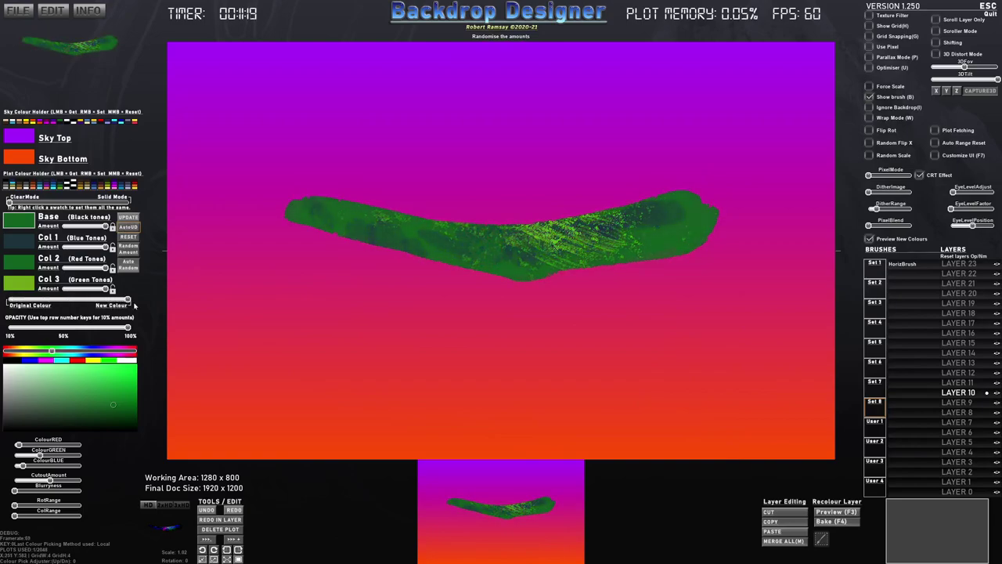
pyautogui.moveTo(99, 226); pyautogui.dragTo(79, 247)
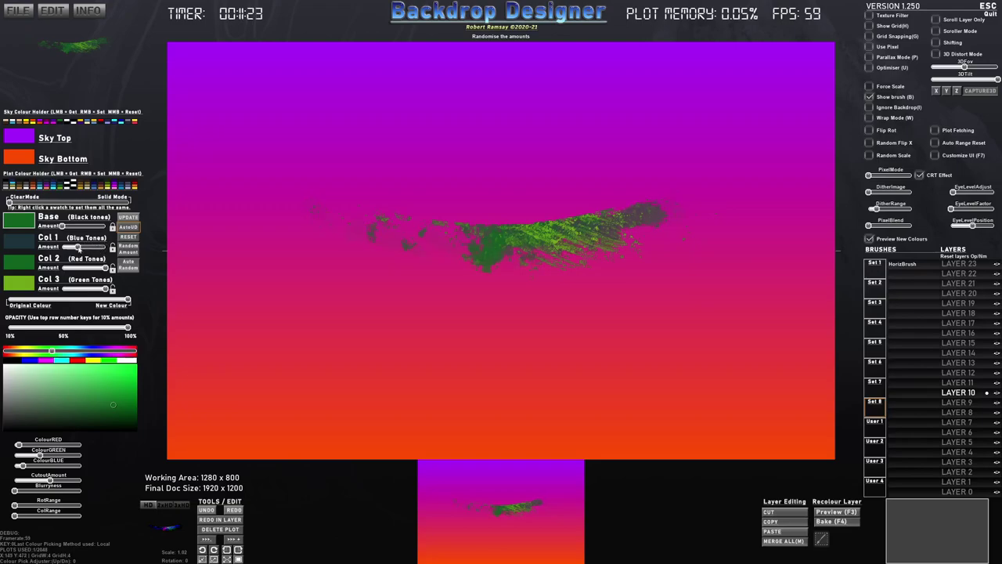
pyautogui.moveTo(105, 288); pyautogui.dragTo(91, 289)
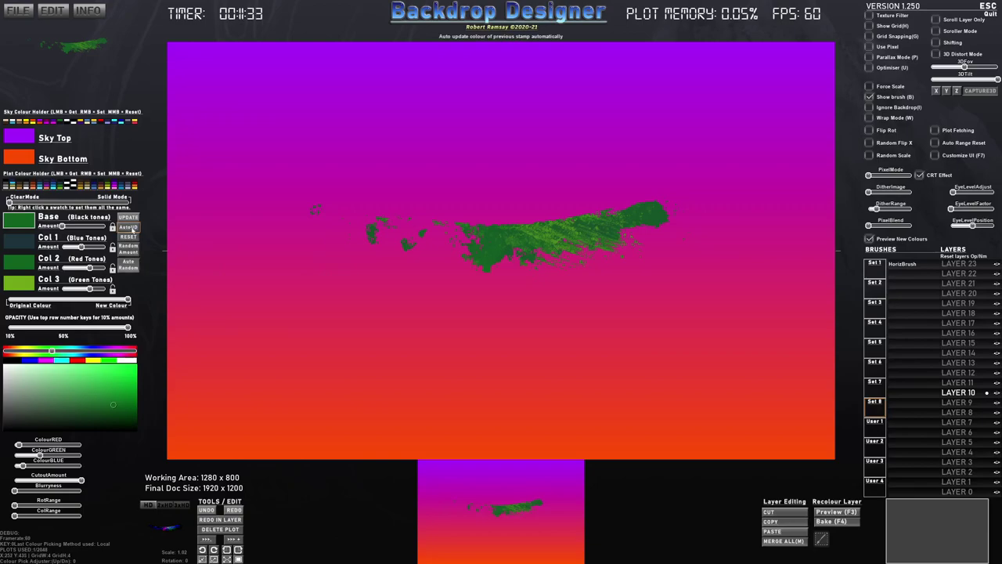
# Enable Auto Random for the tone amounts and stamp green branches across the canvas
pyautogui.click(132, 267)
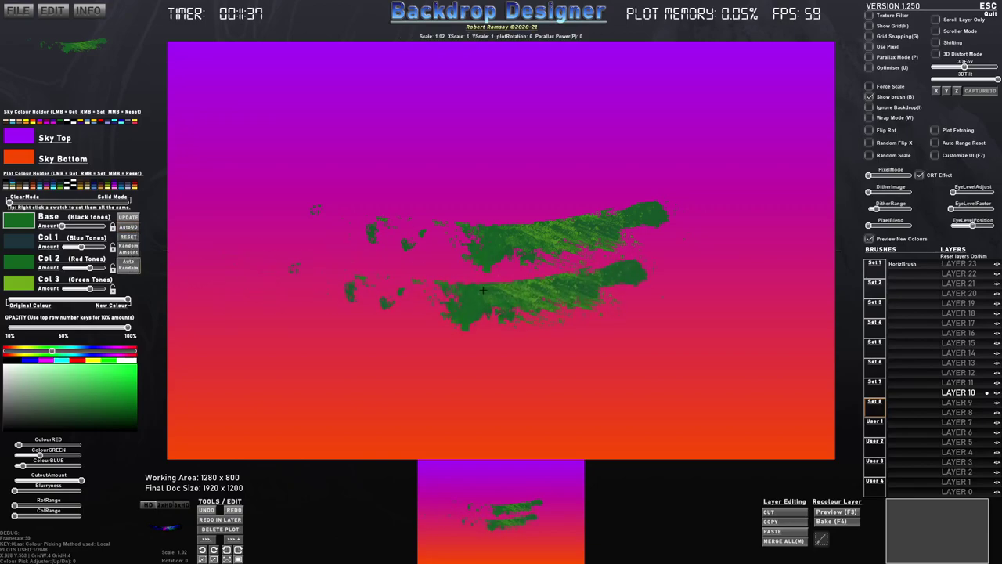
pyautogui.click(475, 312)
pyautogui.click(428, 389)
pyautogui.click(372, 377)
pyautogui.click(607, 368)
pyautogui.click(548, 333)
pyautogui.click(376, 277)
pyautogui.click(371, 221)
pyautogui.click(487, 212)
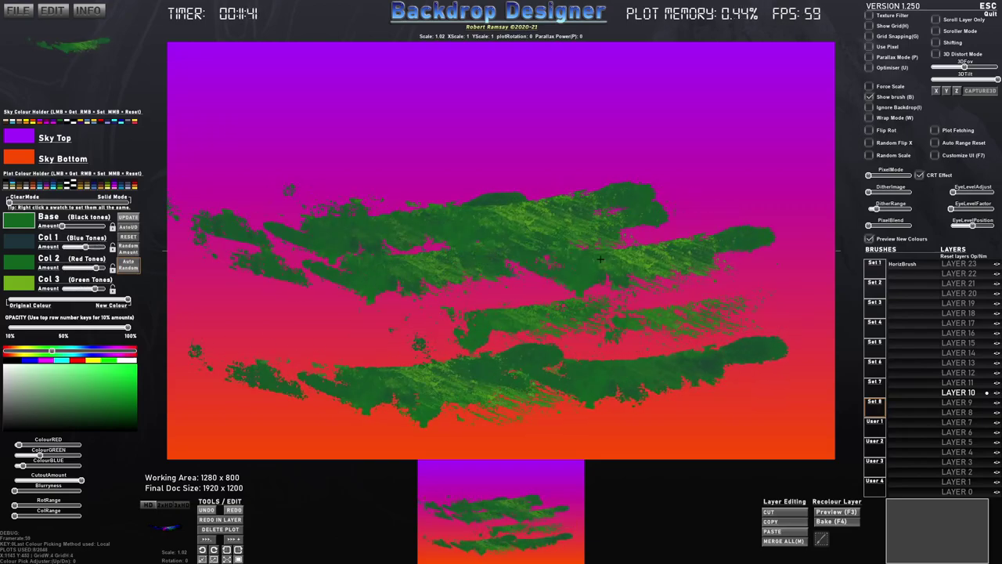
pyautogui.click(594, 259)
pyautogui.click(433, 247)
pyautogui.click(407, 209)
pyautogui.click(450, 180)
pyautogui.click(527, 116)
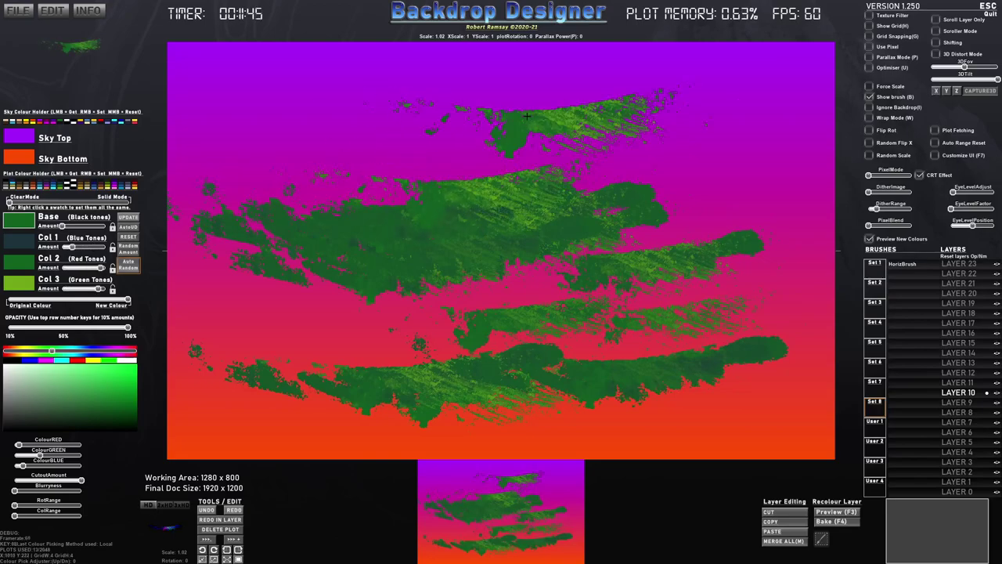
# Turn on Random Flip X and stamp overlapping, randomly mirrored green branches across the upper canvas
pyautogui.click(873, 147)
pyautogui.click(599, 129)
pyautogui.click(530, 143)
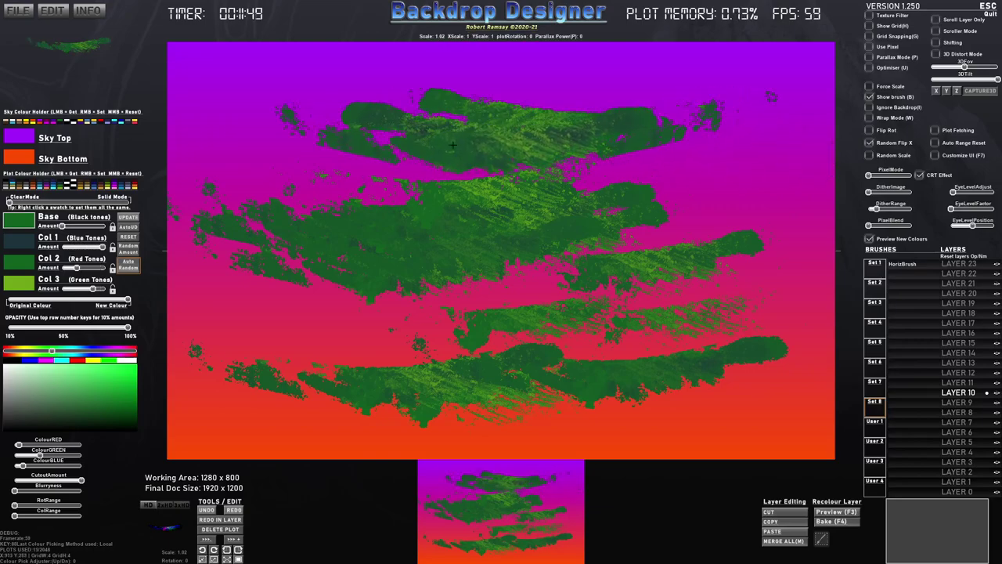
pyautogui.click(443, 155)
pyautogui.click(502, 156)
pyautogui.moveTo(543, 154)
pyautogui.mouseDown()
pyautogui.moveTo(606, 177)
pyautogui.moveTo(520, 210)
pyautogui.mouseUp()
# Reset all plot data to clear the green branches
pyautogui.hotkey('ctrl', 'n')
pyautogui.click(457, 286)
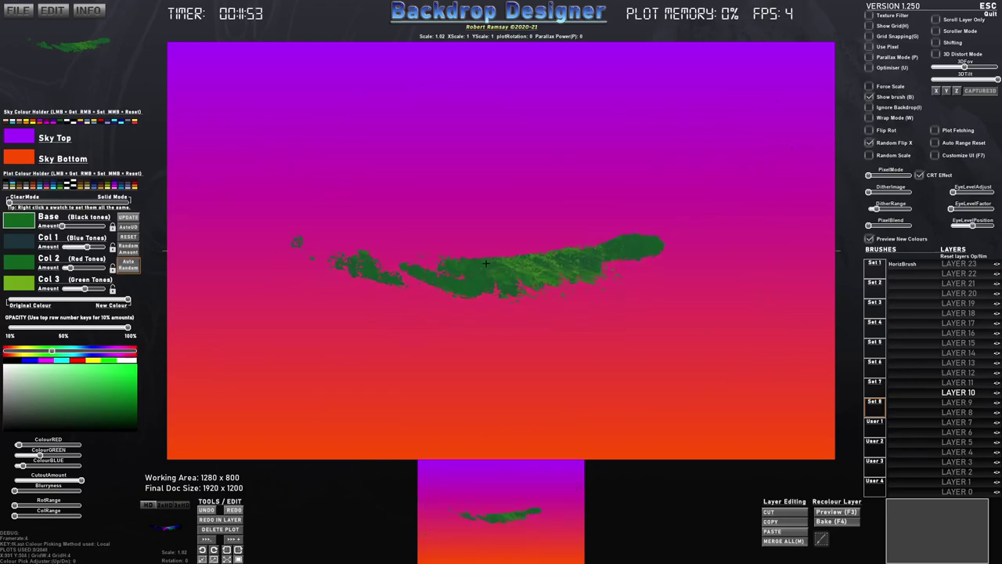
# Reduce the vertically flipped brush to scale 0.85, turn on Random Scale and stamp branches down the centre of the canvas
pyautogui.scroll(-3, 545, 337)
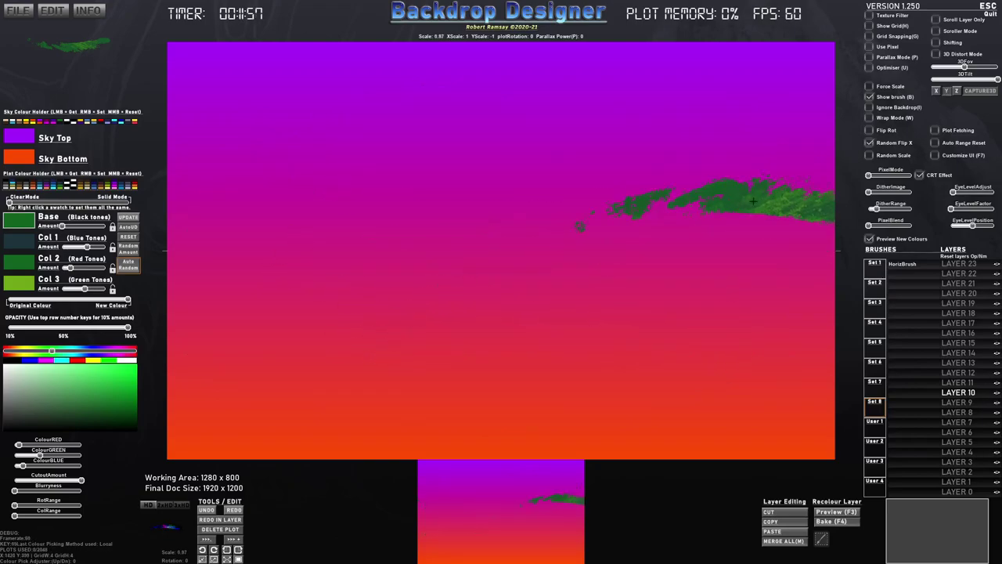
pyautogui.click(869, 156)
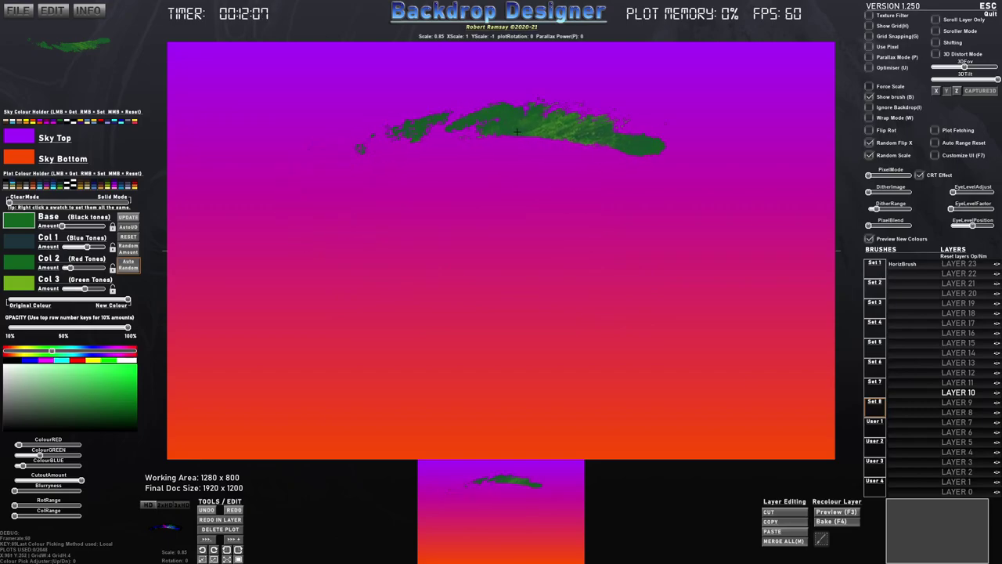
pyautogui.click(523, 127)
pyautogui.click(522, 174)
pyautogui.click(512, 216)
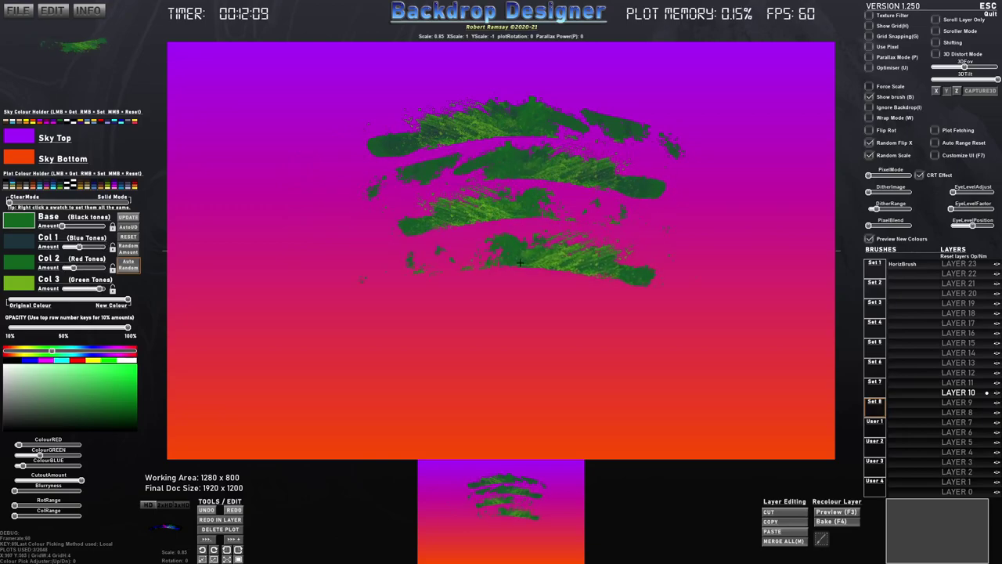
pyautogui.click(512, 258)
pyautogui.click(513, 298)
pyautogui.click(513, 329)
pyautogui.click(505, 352)
pyautogui.click(497, 372)
pyautogui.click(487, 385)
pyautogui.click(509, 352)
pyautogui.click(494, 322)
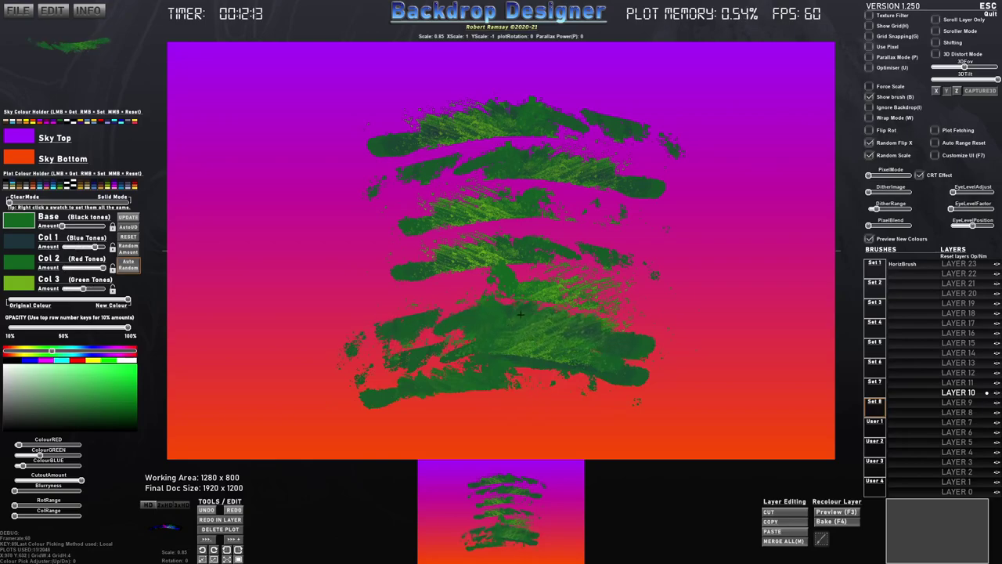
# Stamp overlapping branches outward across the lower canvas to build up a wide, dense tree base
pyautogui.click(560, 320)
pyautogui.click(487, 335)
pyautogui.click(500, 302)
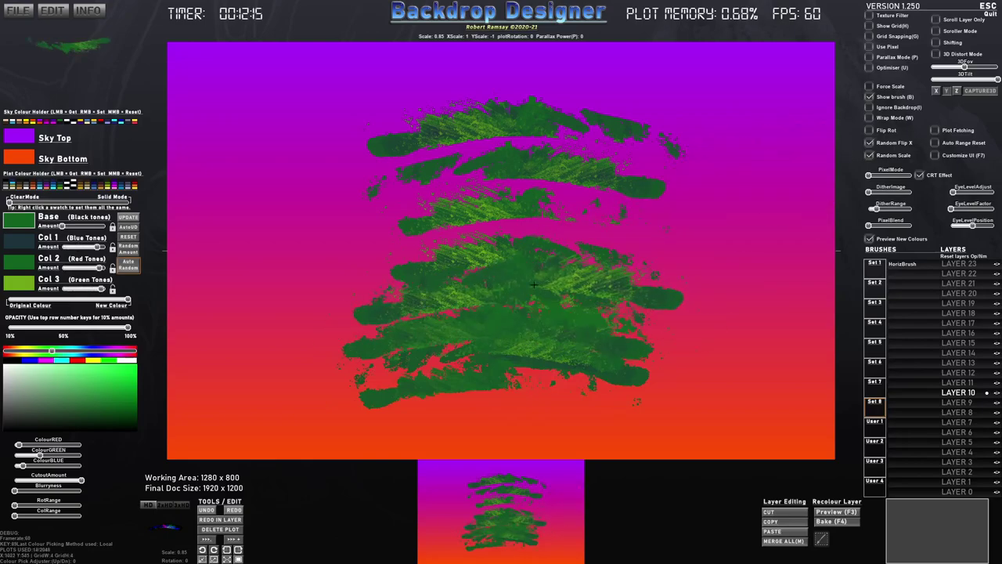
pyautogui.click(548, 286)
pyautogui.click(559, 298)
pyautogui.click(565, 316)
pyautogui.click(561, 337)
pyautogui.click(540, 338)
pyautogui.click(445, 338)
pyautogui.click(385, 352)
pyautogui.click(406, 372)
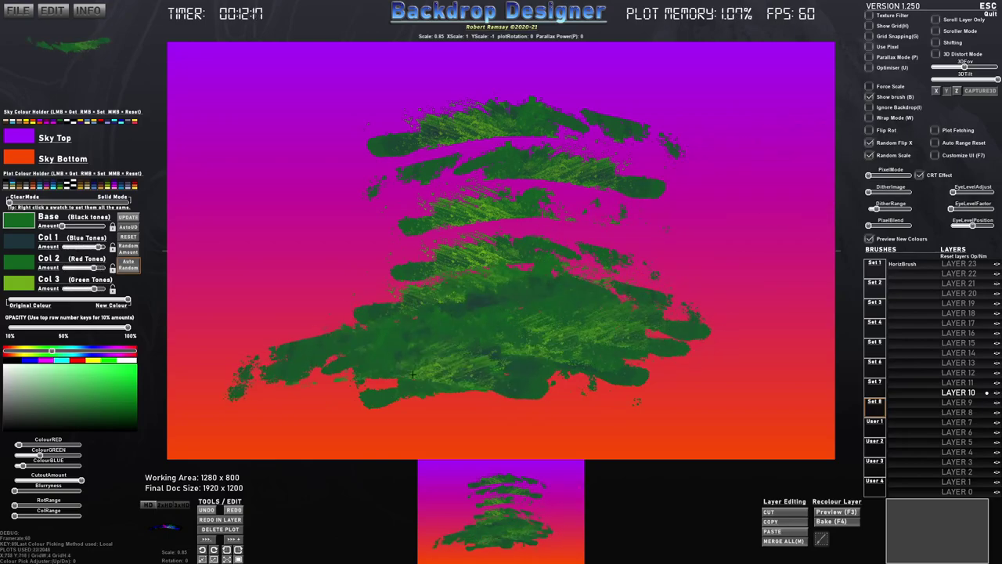
pyautogui.click(489, 374)
pyautogui.click(570, 374)
pyautogui.click(610, 382)
pyautogui.click(617, 403)
pyautogui.click(465, 398)
pyautogui.click(379, 382)
pyautogui.click(358, 385)
pyautogui.click(345, 392)
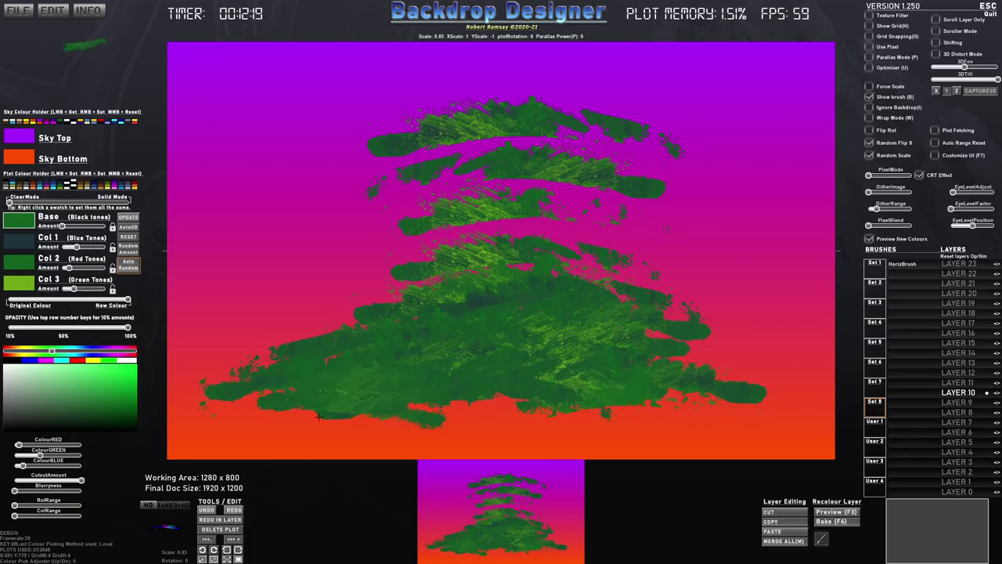
pyautogui.click(348, 415)
pyautogui.click(491, 412)
pyautogui.click(578, 401)
pyautogui.click(662, 382)
pyautogui.click(673, 389)
pyautogui.click(706, 423)
pyautogui.click(680, 427)
pyautogui.click(626, 422)
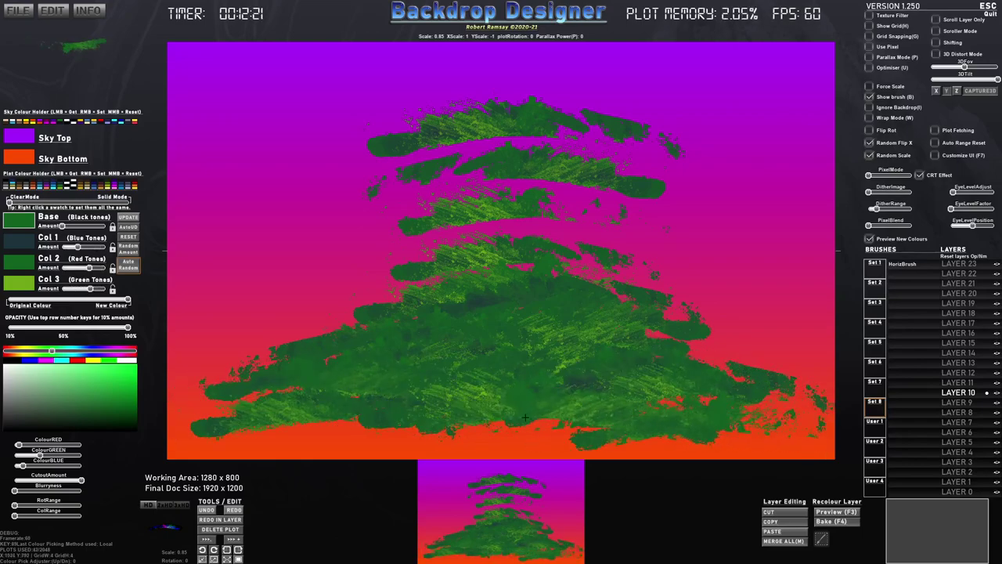
pyautogui.click(495, 424)
pyautogui.click(434, 427)
pyautogui.click(372, 428)
pyautogui.click(340, 428)
# Reset all plot data to clear the stamped tree
pyautogui.hotkey('ctrl', 'n')
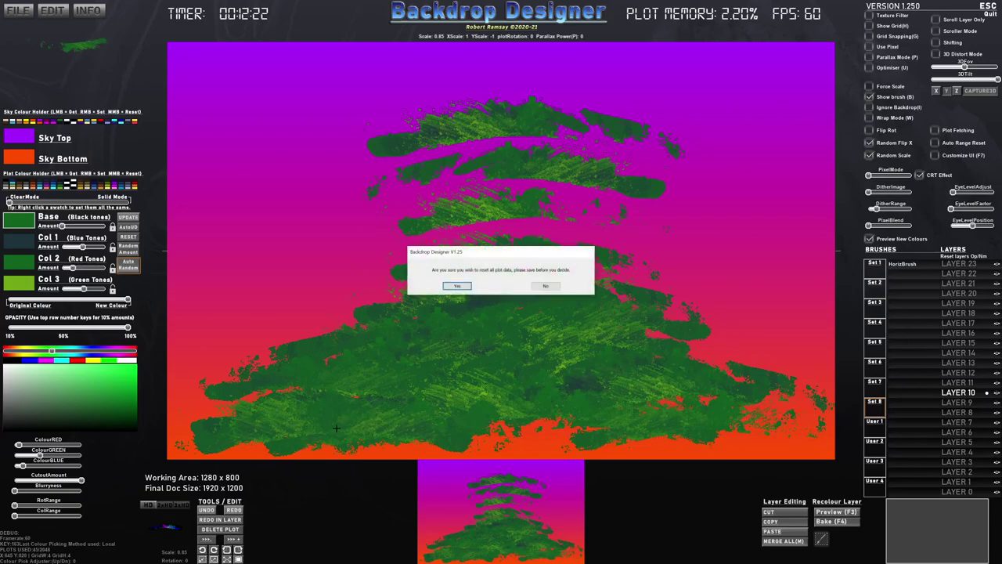
pyautogui.click(462, 290)
# Shrink and enlarge the branch brush to compare sizes, ending at scale 2
pyautogui.scroll(-6, 507, 308)
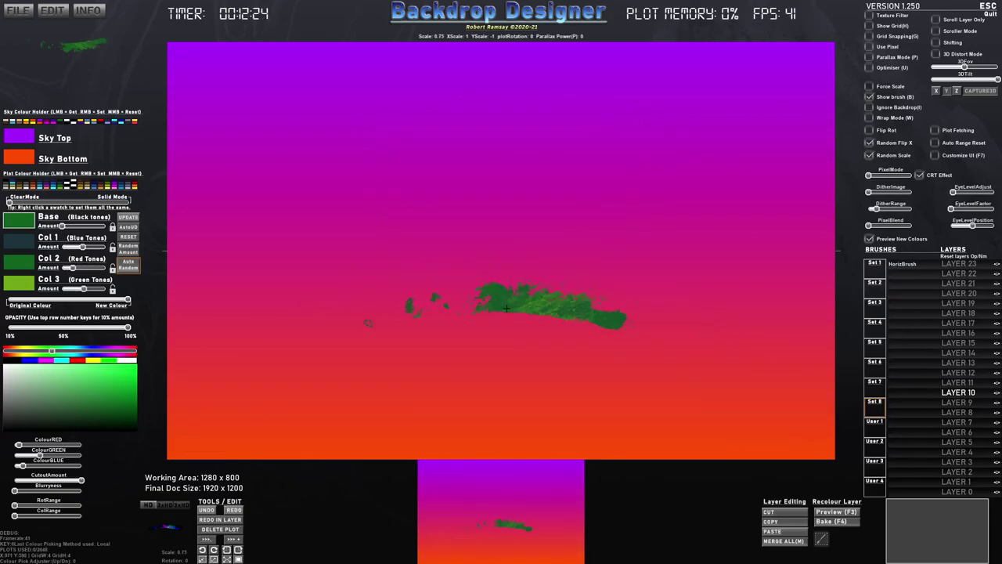
pyautogui.scroll(2, 506, 308)
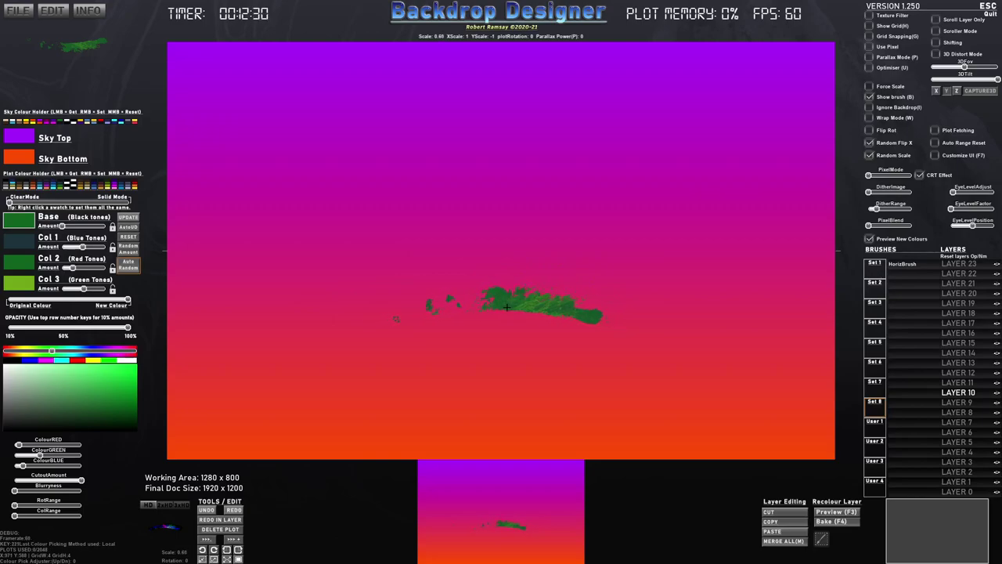
pyautogui.scroll(-4, 507, 308)
pyautogui.scroll(10, 506, 308)
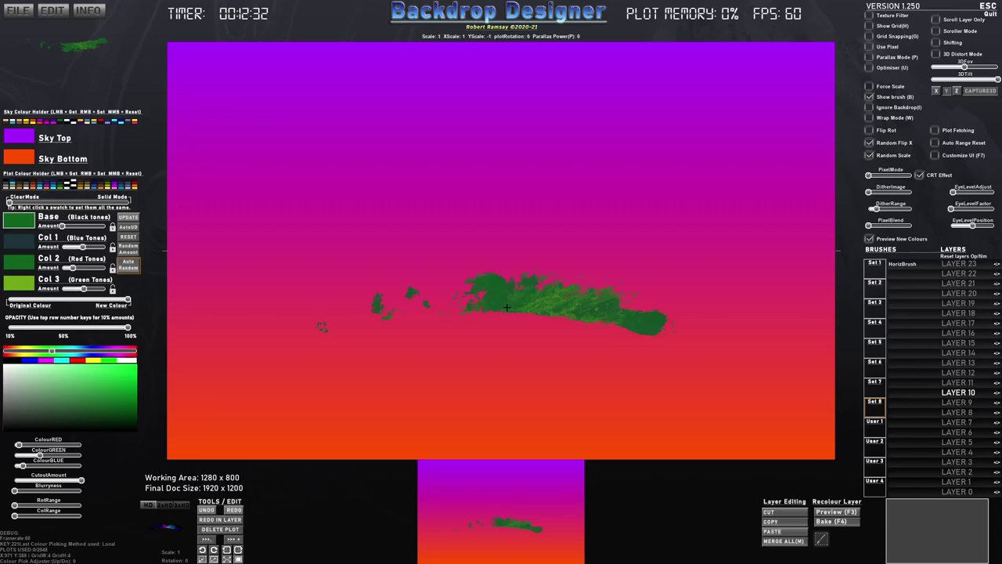
pyautogui.scroll(-10, 506, 308)
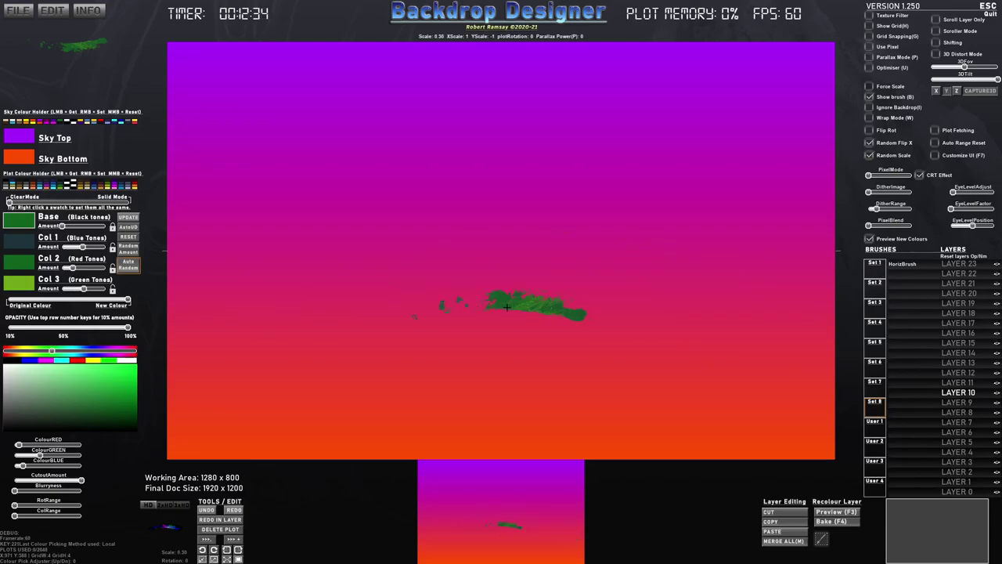
pyautogui.scroll(10, 506, 307)
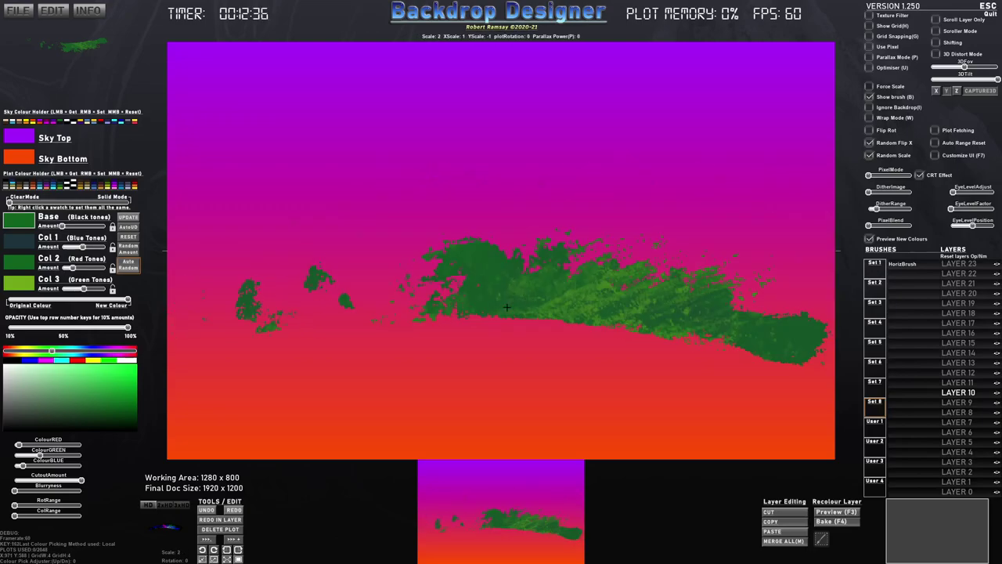
# Shrink the branch brush to scale 0.40 and stamp overlapping foliage to form a low hill crest across the lower centre of the canvas
pyautogui.scroll(-3, 506, 308)
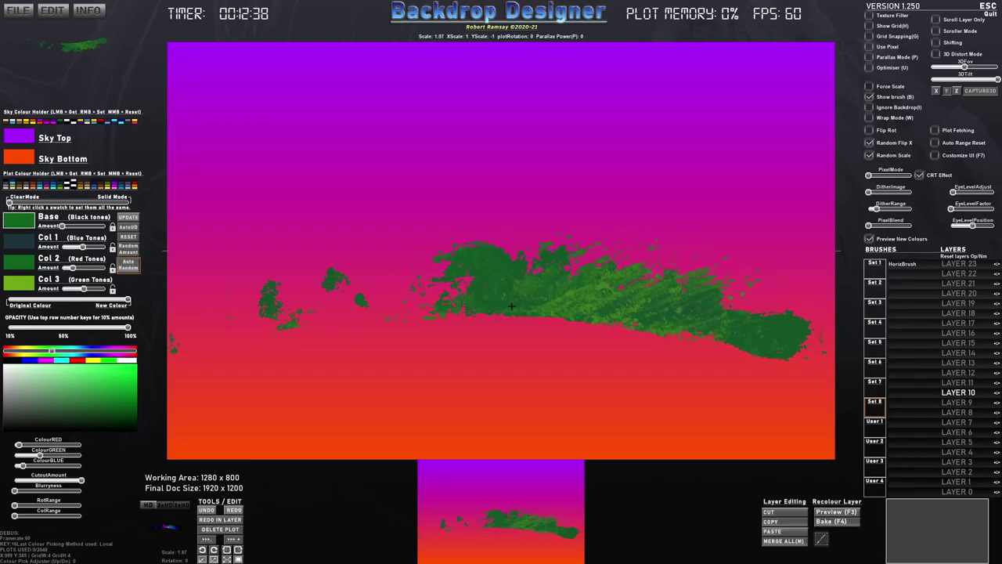
pyautogui.scroll(-2, 501, 308)
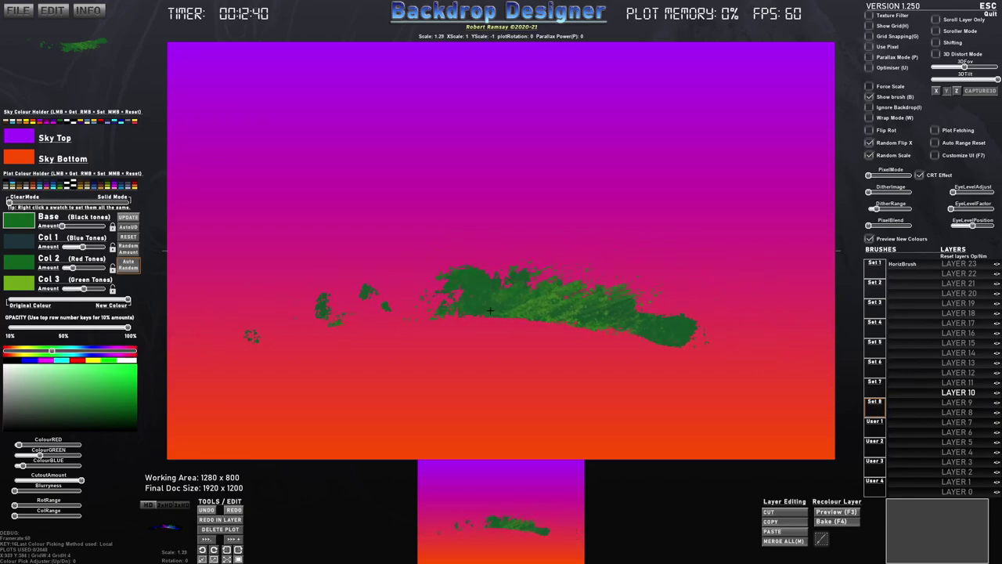
pyautogui.scroll(-8, 488, 311)
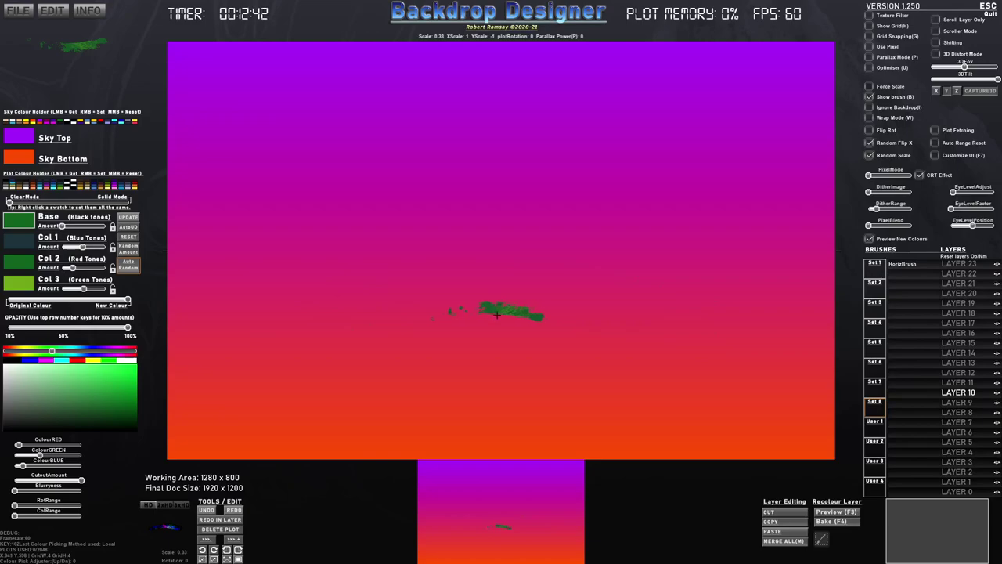
pyautogui.scroll(1, 508, 353)
pyautogui.click(515, 345)
pyautogui.click(483, 345)
pyautogui.click(475, 350)
pyautogui.click(476, 353)
pyautogui.click(489, 355)
pyautogui.click(512, 354)
pyautogui.moveTo(521, 355)
pyautogui.mouseDown()
pyautogui.moveTo(575, 366)
pyautogui.moveTo(393, 372)
pyautogui.moveTo(595, 384)
pyautogui.moveTo(677, 395)
pyautogui.moveTo(683, 408)
pyautogui.moveTo(496, 393)
pyautogui.mouseUp()
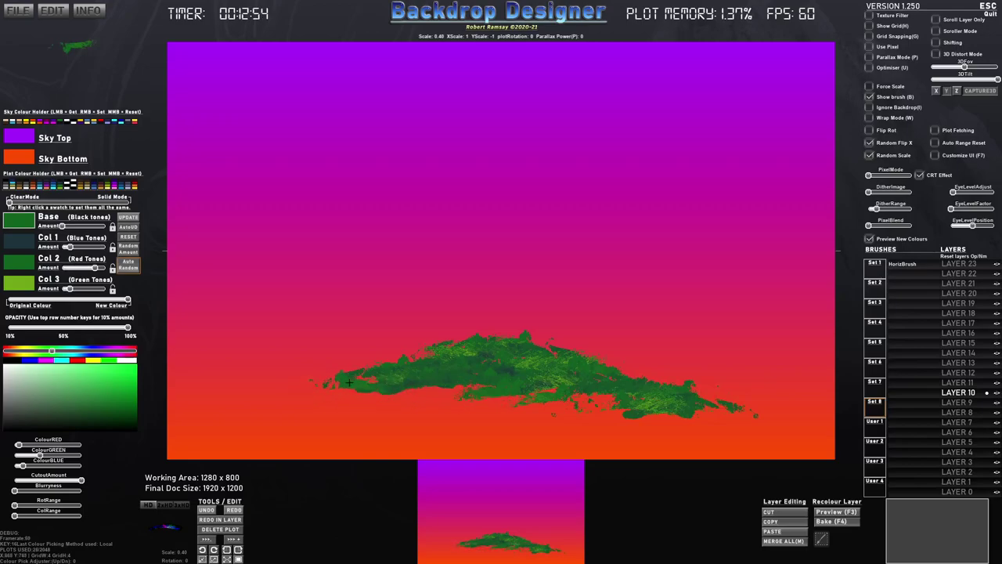
# Stamp more foliage along the hill's base and outward to both sides to fill the lower canvas with dense ground cover
pyautogui.moveTo(358, 387)
pyautogui.mouseDown()
pyautogui.moveTo(298, 389)
pyautogui.moveTo(517, 403)
pyautogui.moveTo(424, 404)
pyautogui.mouseUp()
pyautogui.click(424, 404)
pyautogui.click(370, 404)
pyautogui.click(405, 407)
pyautogui.click(427, 410)
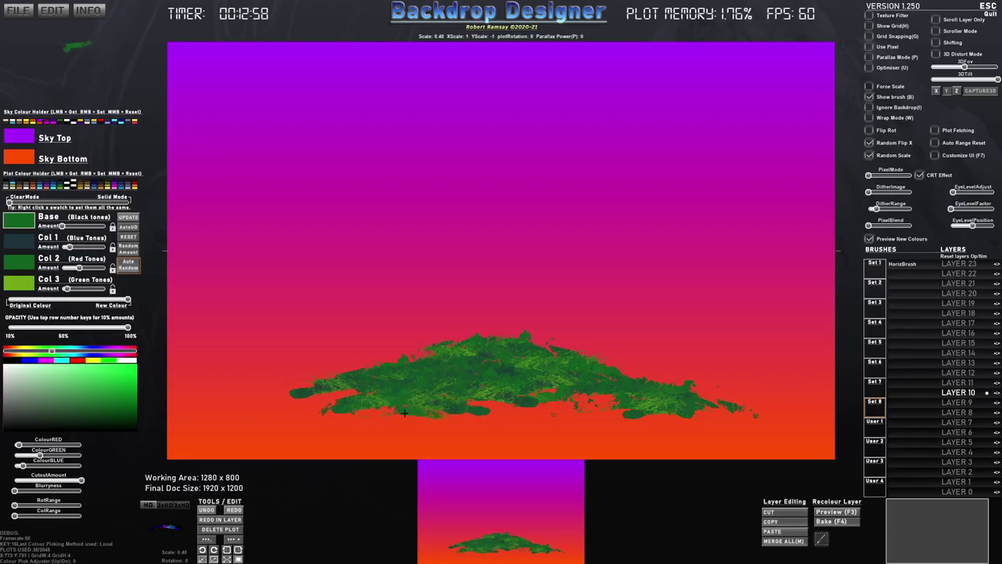
pyautogui.click(486, 409)
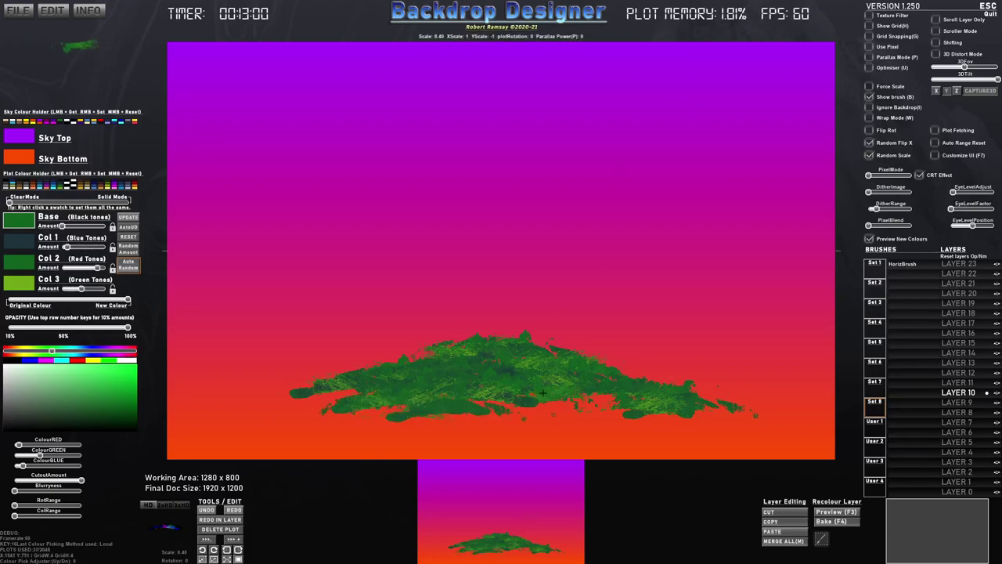
pyautogui.click(594, 401)
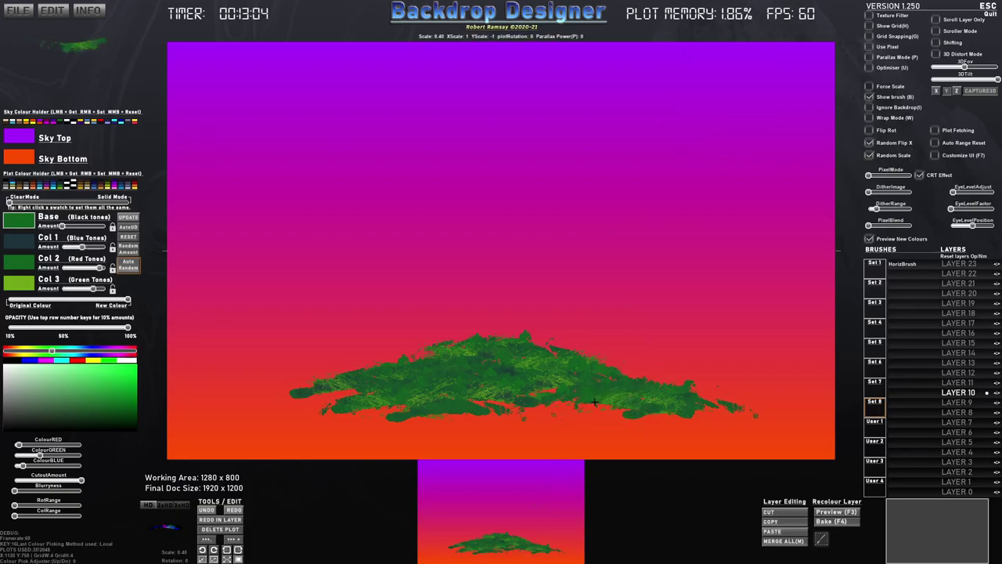
pyautogui.moveTo(570, 411)
pyautogui.mouseDown()
pyautogui.moveTo(514, 412)
pyautogui.moveTo(536, 403)
pyautogui.moveTo(662, 421)
pyautogui.moveTo(688, 410)
pyautogui.moveTo(712, 423)
pyautogui.moveTo(658, 431)
pyautogui.moveTo(633, 427)
pyautogui.moveTo(692, 419)
pyautogui.moveTo(294, 413)
pyautogui.moveTo(364, 407)
pyautogui.moveTo(245, 398)
pyautogui.moveTo(340, 386)
pyautogui.moveTo(277, 394)
pyautogui.moveTo(377, 407)
pyautogui.moveTo(337, 408)
pyautogui.moveTo(358, 425)
pyautogui.moveTo(572, 421)
pyautogui.moveTo(755, 438)
pyautogui.moveTo(609, 454)
pyautogui.moveTo(557, 431)
pyautogui.moveTo(344, 430)
pyautogui.moveTo(397, 425)
pyautogui.moveTo(180, 402)
pyautogui.moveTo(173, 423)
pyautogui.moveTo(176, 394)
pyautogui.moveTo(236, 423)
pyautogui.mouseUp()
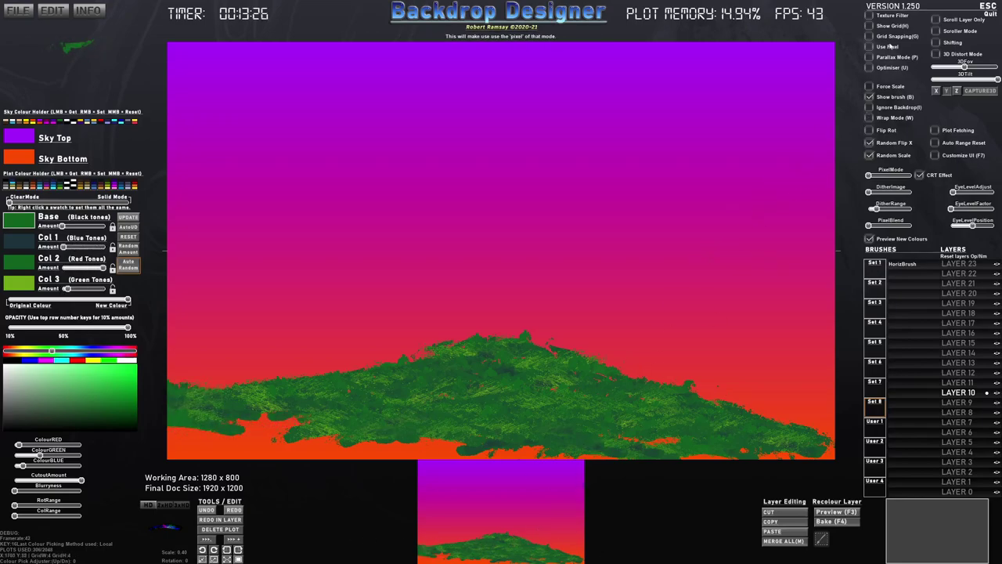
# Turn on Wrap Mode and paint foliage across the side edges and lower canvas to make a continuous, seamlessly repeating ground
pyautogui.click(868, 119)
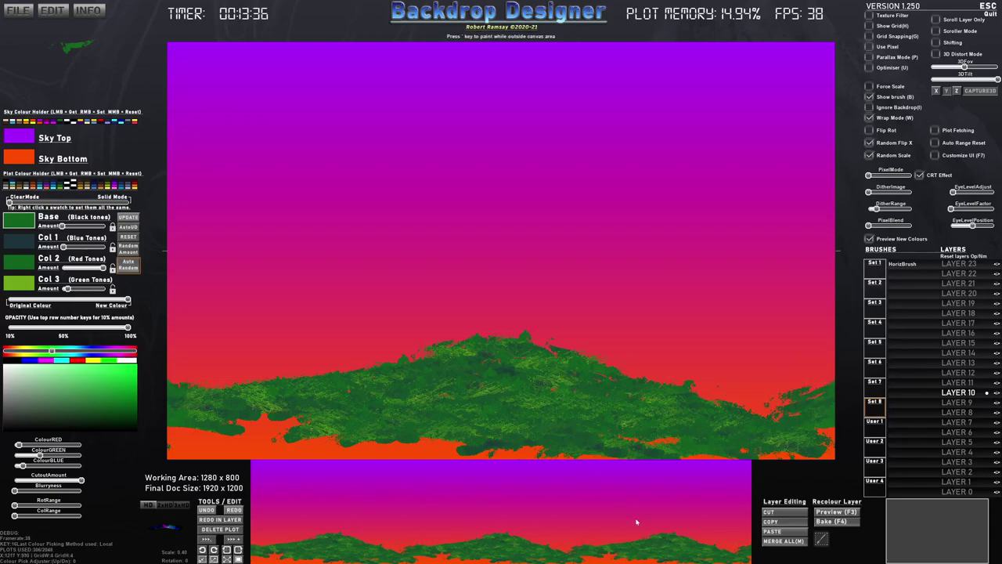
pyautogui.moveTo(783, 408)
pyautogui.mouseDown()
pyautogui.moveTo(709, 391)
pyautogui.moveTo(814, 411)
pyautogui.moveTo(603, 384)
pyautogui.moveTo(814, 381)
pyautogui.moveTo(716, 444)
pyautogui.moveTo(258, 430)
pyautogui.moveTo(196, 446)
pyautogui.moveTo(501, 451)
pyautogui.moveTo(673, 439)
pyautogui.moveTo(795, 456)
pyautogui.moveTo(610, 383)
pyautogui.moveTo(512, 362)
pyautogui.moveTo(196, 368)
pyautogui.moveTo(208, 382)
pyautogui.moveTo(493, 376)
pyautogui.moveTo(391, 423)
pyautogui.moveTo(297, 387)
pyautogui.moveTo(533, 446)
pyautogui.moveTo(705, 368)
pyautogui.moveTo(734, 36)
pyautogui.mouseUp()
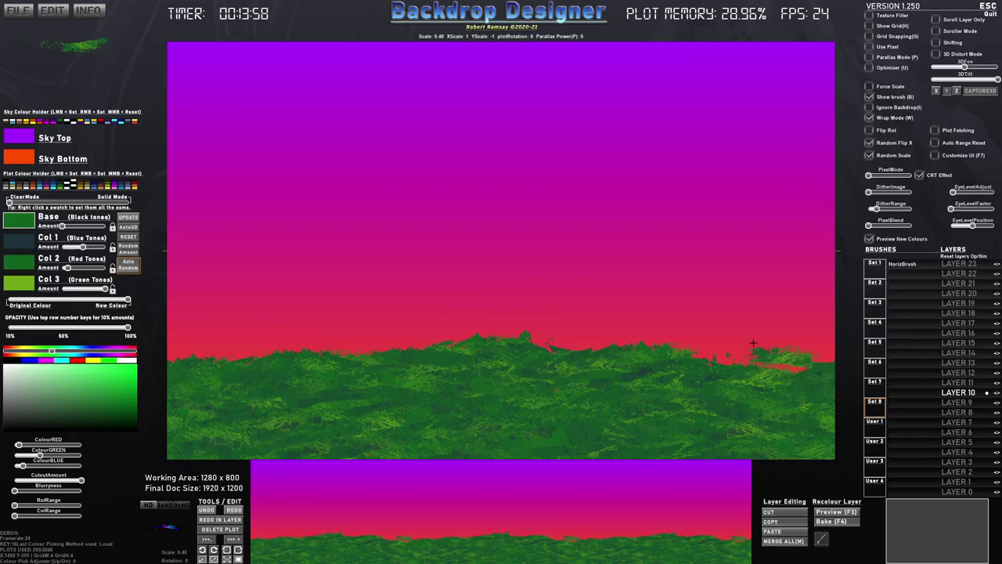
pyautogui.press('i')
pyautogui.press('i')
pyautogui.press('i')
pyautogui.press('i')
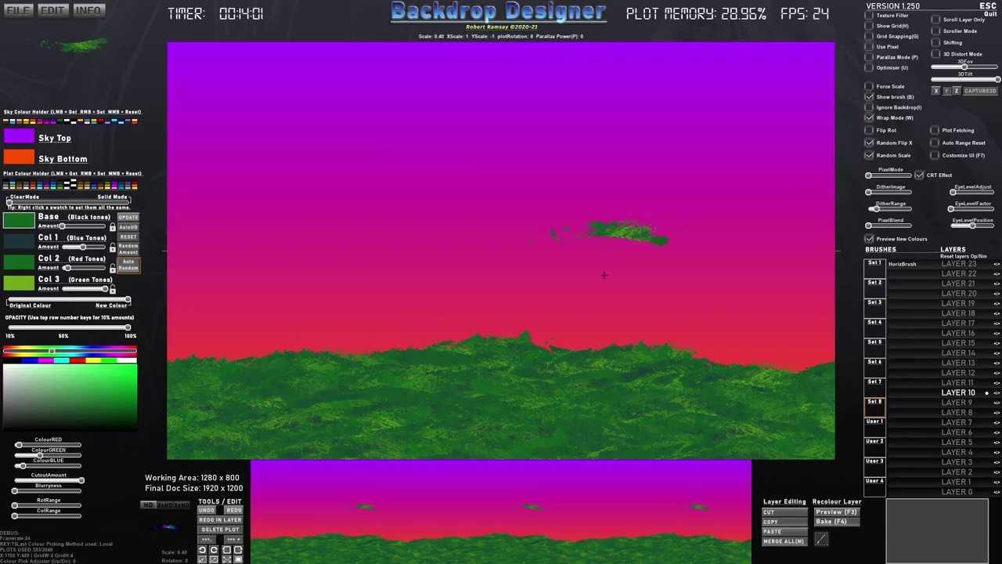
pyautogui.moveTo(587, 400)
pyautogui.mouseDown()
pyautogui.moveTo(354, 409)
pyautogui.moveTo(242, 425)
pyautogui.moveTo(261, 435)
pyautogui.moveTo(220, 425)
pyautogui.moveTo(209, 370)
pyautogui.moveTo(194, 365)
pyautogui.moveTo(309, 440)
pyautogui.moveTo(580, 408)
pyautogui.mouseUp()
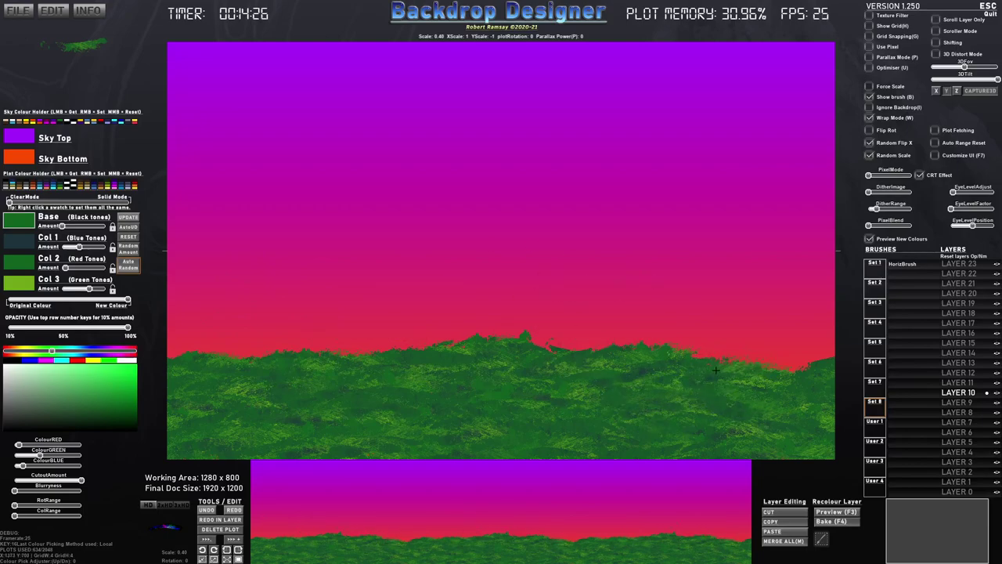
# Merge all layers and reset the plot history, and reduce the brush to scale 0.67
pyautogui.click(781, 541)
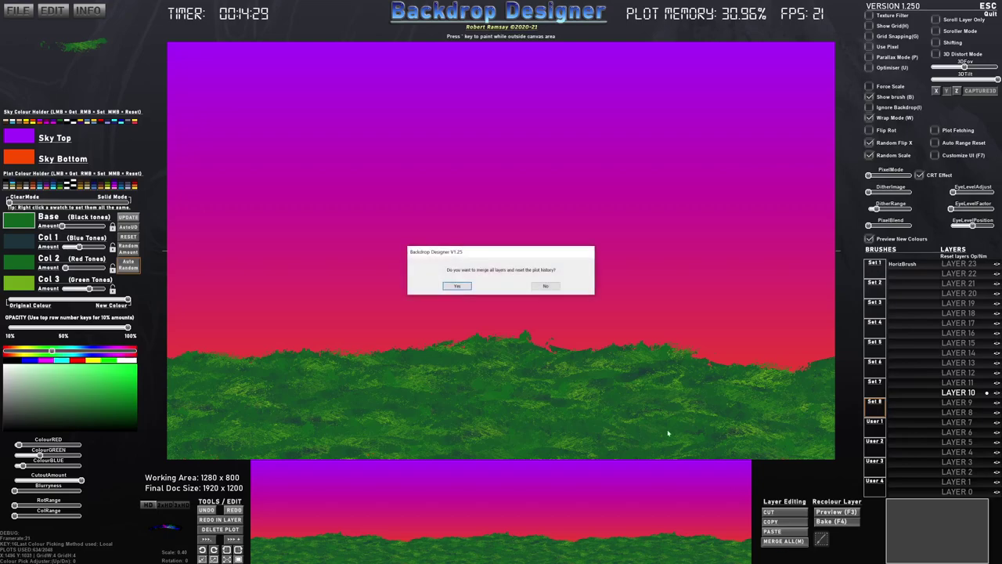
pyautogui.click(464, 287)
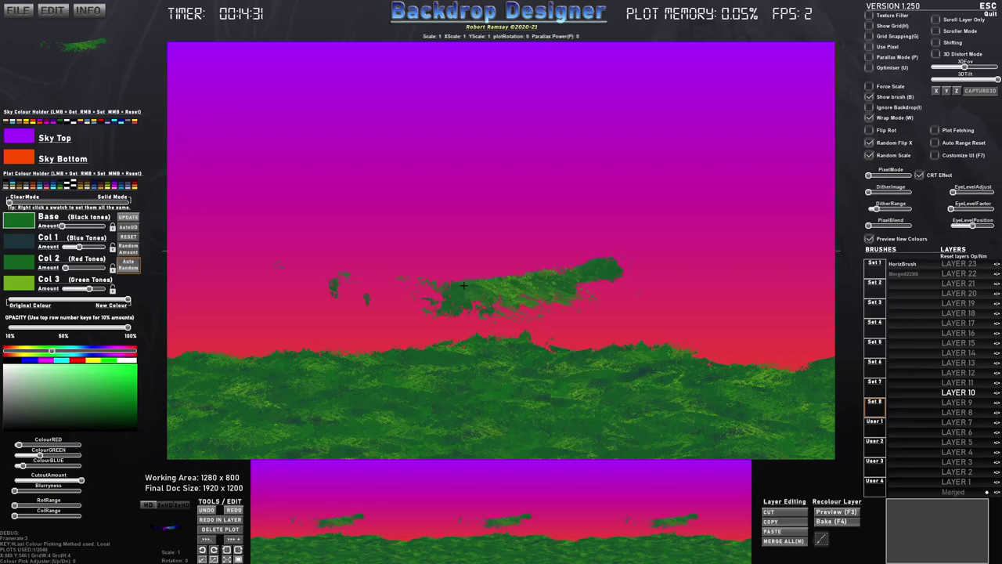
pyautogui.scroll(-4, 505, 452)
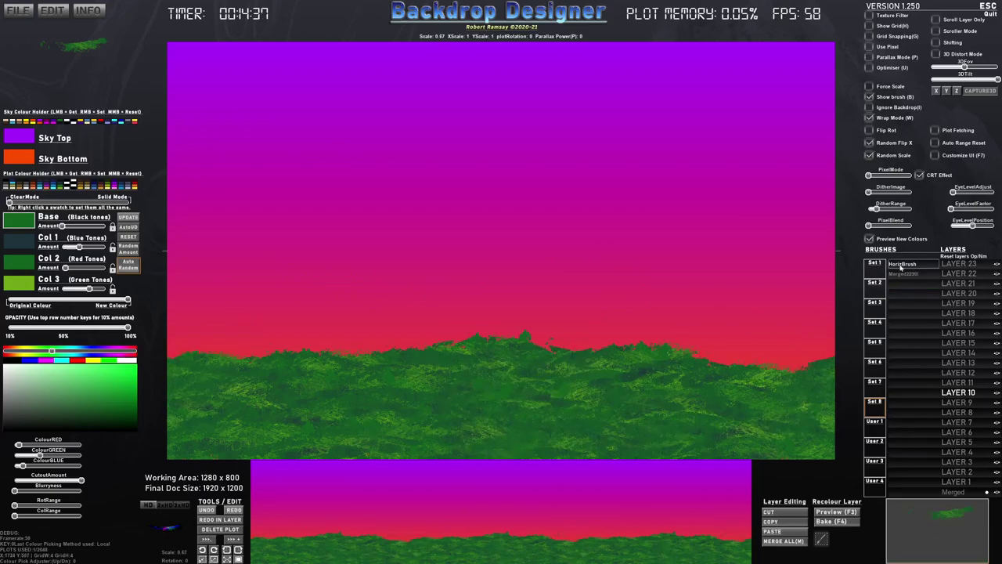
# Try the newly created merged-landscape brush over the canvas and return to HorizBrush
pyautogui.click(905, 277)
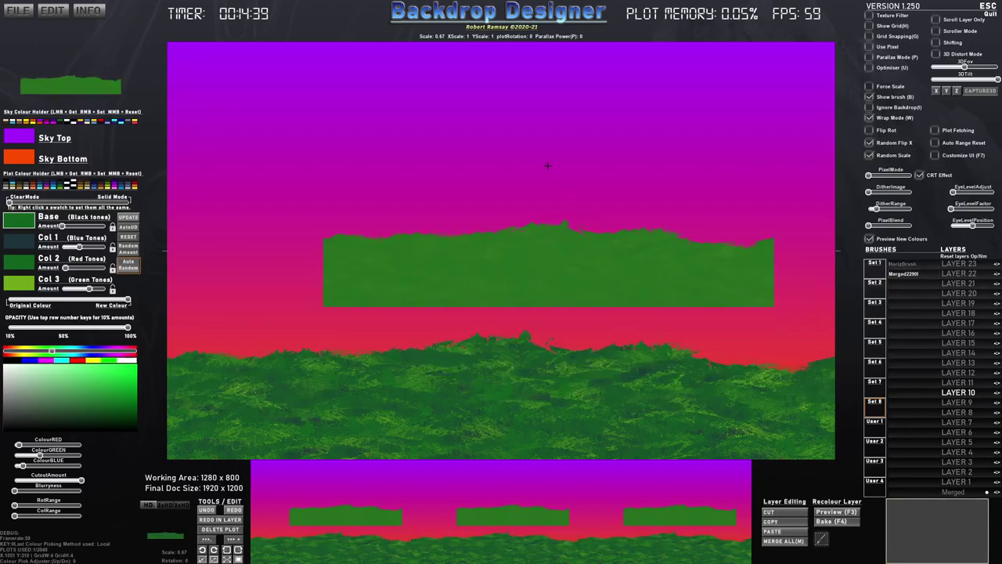
pyautogui.click(924, 264)
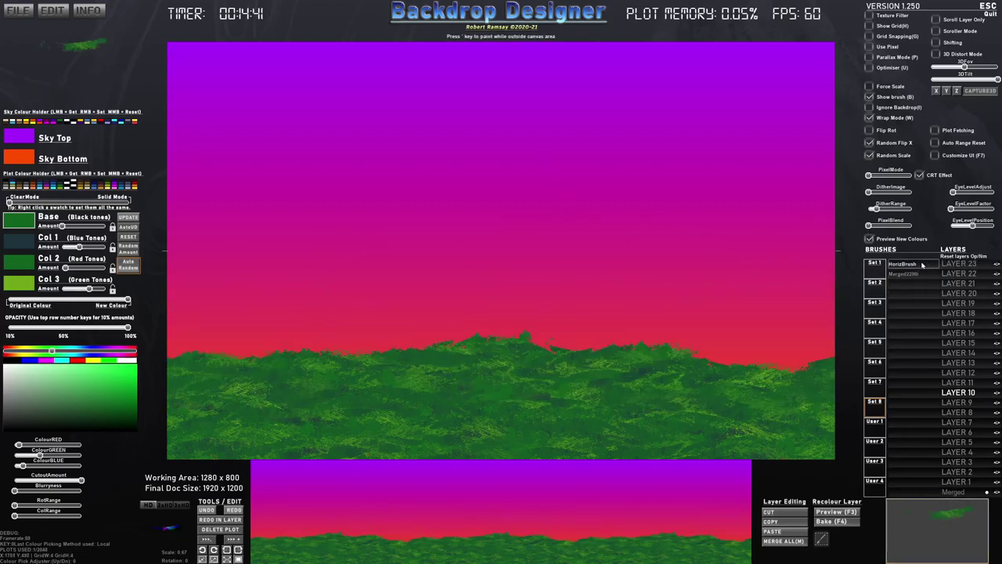
pyautogui.click(906, 274)
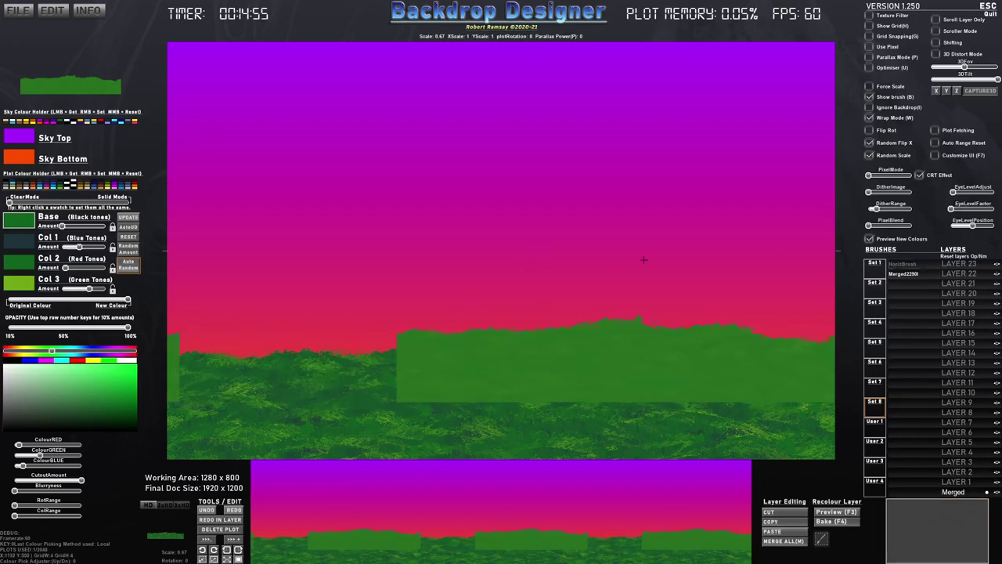
pyautogui.click(907, 265)
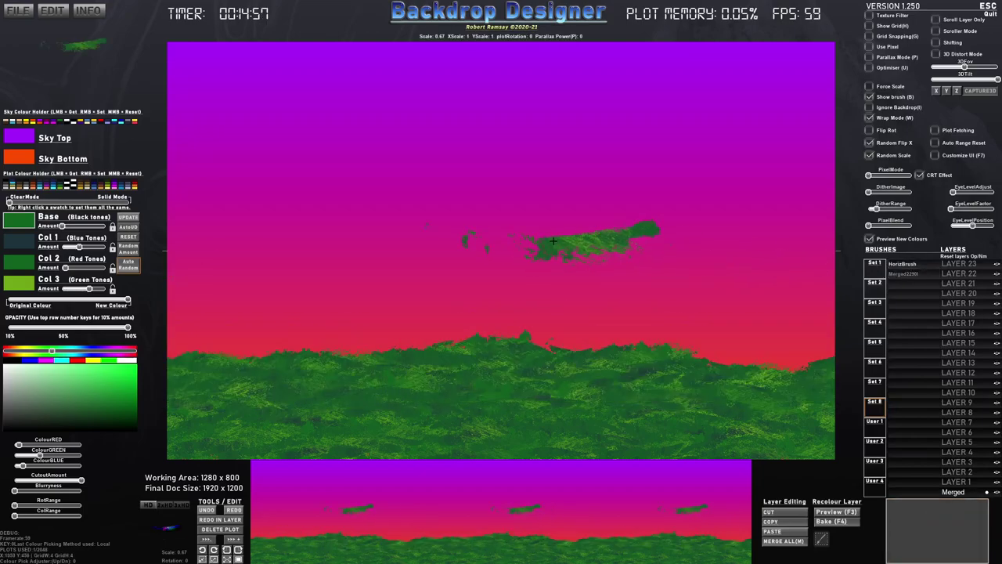
# Make Layer 1 active and lighten the Base, Col 1, Col 2 and Col 3 plot colours
pyautogui.click(956, 481)
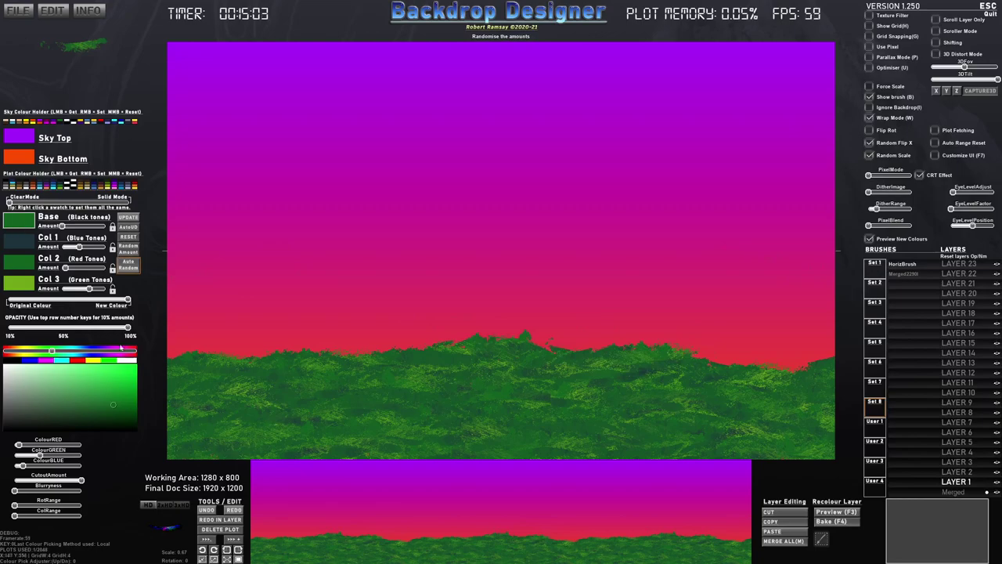
pyautogui.moveTo(116, 405)
pyautogui.mouseDown()
pyautogui.moveTo(113, 397)
pyautogui.moveTo(71, 409)
pyautogui.mouseUp()
pyautogui.click(21, 245)
pyautogui.moveTo(76, 352); pyautogui.dragTo(70, 351)
pyautogui.click(26, 266)
pyautogui.moveTo(116, 407); pyautogui.dragTo(109, 404)
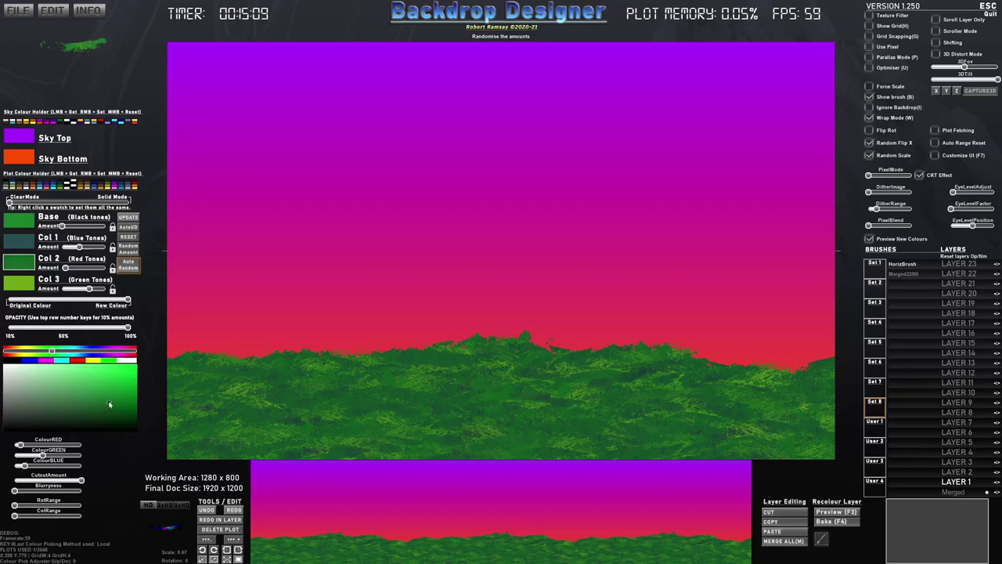
pyautogui.press('Down')
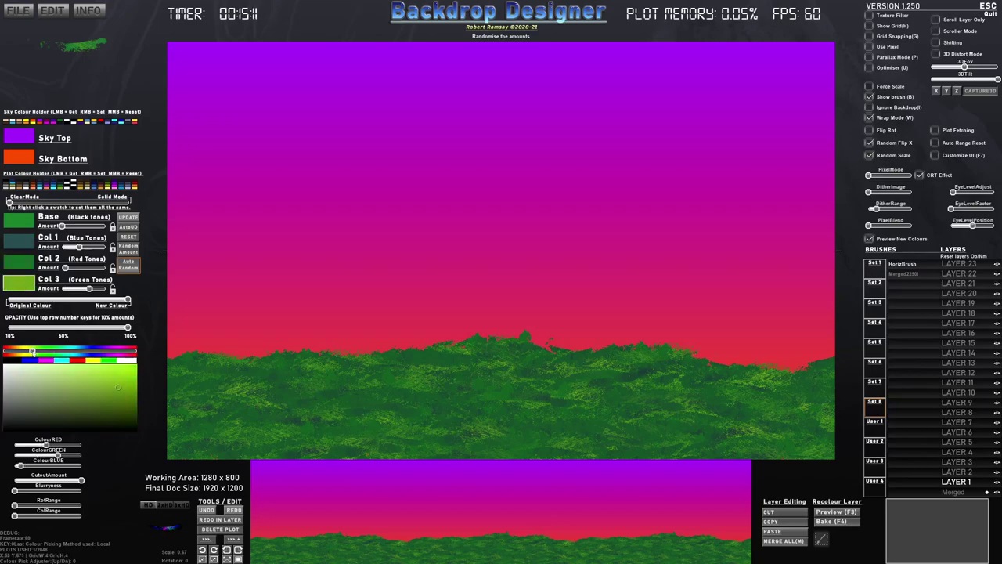
pyautogui.click(108, 383)
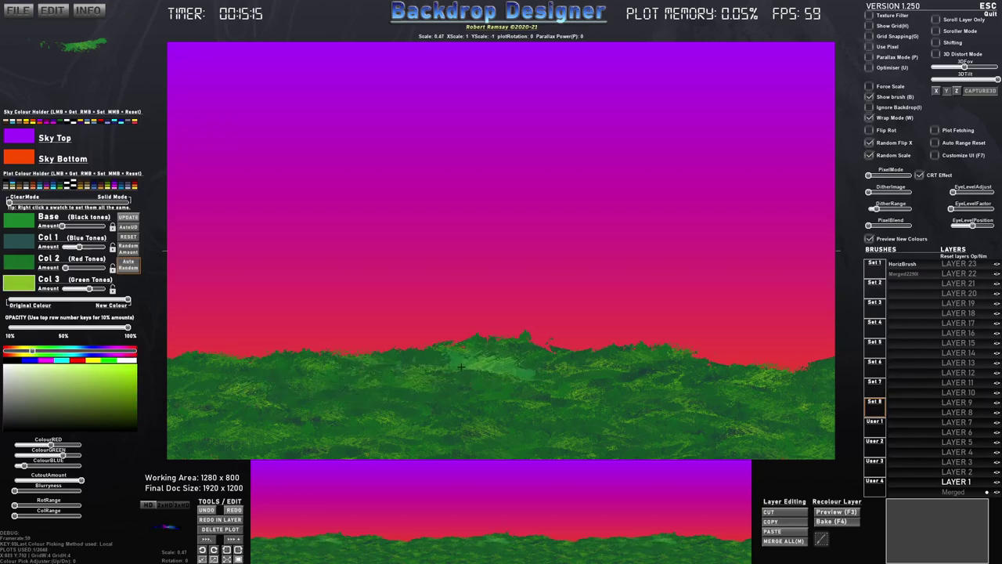
# Set the brush to scale 0.55 and opacity to 80%, and stamp lighter foliage over the middle of the hill
pyautogui.scroll(1, 461, 367)
pyautogui.press('8')
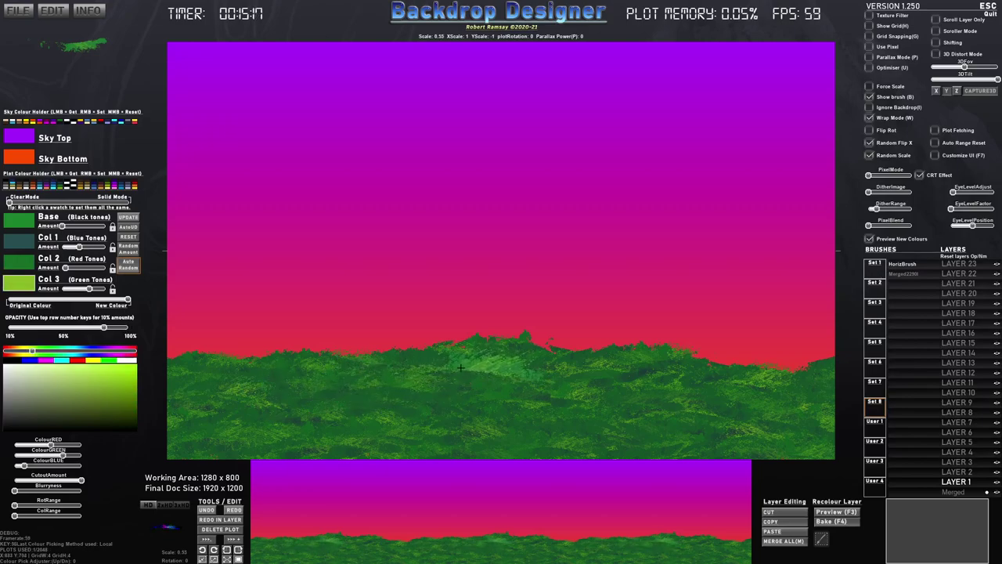
pyautogui.moveTo(471, 375)
pyautogui.mouseDown()
pyautogui.moveTo(505, 371)
pyautogui.moveTo(535, 389)
pyautogui.moveTo(337, 404)
pyautogui.mouseUp()
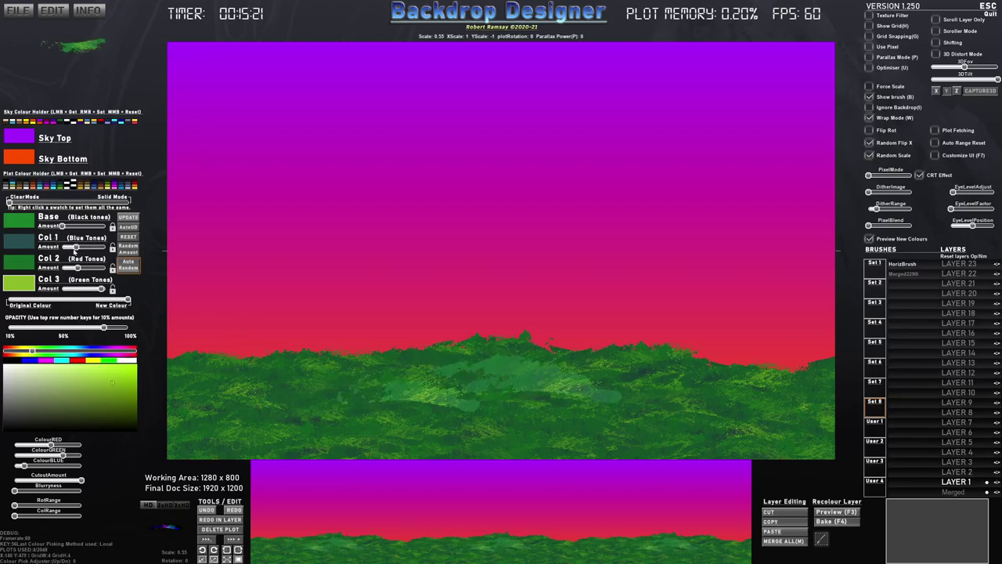
# Undo the latest test stamps, turn off Auto Random and lower the Col 1 amount to its minimum
pyautogui.hotkey('ctrl', 'z')
pyautogui.hotkey('ctrl', 'z')
pyautogui.hotkey('ctrl', 'z')
pyautogui.hotkey('ctrl', 'z')
pyautogui.hotkey('ctrl', 'z')
pyautogui.hotkey('ctrl', 'z')
pyautogui.hotkey('ctrl', 'z')
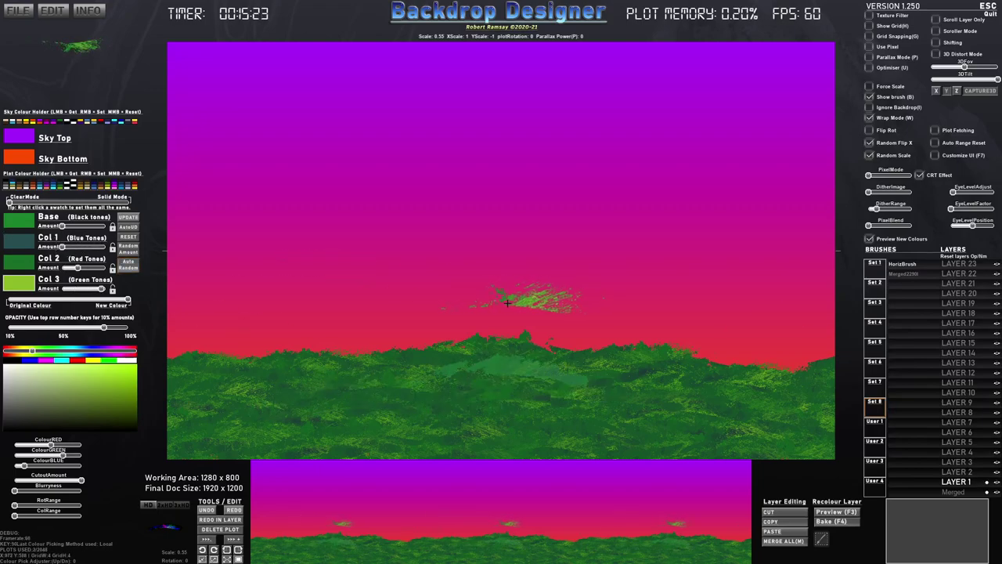
# Paint bright green highlights in scattered patches across the whole hillside on Layer 1, reducing the brush to scale 0.32
pyautogui.moveTo(501, 365)
pyautogui.mouseDown()
pyautogui.moveTo(420, 400)
pyautogui.moveTo(404, 388)
pyautogui.moveTo(509, 405)
pyautogui.moveTo(412, 396)
pyautogui.moveTo(300, 425)
pyautogui.moveTo(504, 433)
pyautogui.moveTo(550, 449)
pyautogui.moveTo(570, 428)
pyautogui.moveTo(632, 435)
pyautogui.moveTo(709, 423)
pyautogui.moveTo(728, 407)
pyautogui.moveTo(775, 407)
pyautogui.moveTo(806, 390)
pyautogui.moveTo(743, 368)
pyautogui.moveTo(695, 373)
pyautogui.moveTo(766, 425)
pyautogui.moveTo(653, 425)
pyautogui.moveTo(705, 438)
pyautogui.moveTo(678, 444)
pyautogui.moveTo(409, 428)
pyautogui.moveTo(376, 439)
pyautogui.moveTo(490, 451)
pyautogui.moveTo(314, 447)
pyautogui.moveTo(451, 395)
pyautogui.moveTo(546, 394)
pyautogui.moveTo(201, 357)
pyautogui.moveTo(271, 369)
pyautogui.moveTo(306, 355)
pyautogui.moveTo(242, 359)
pyautogui.moveTo(429, 357)
pyautogui.moveTo(478, 341)
pyautogui.moveTo(657, 380)
pyautogui.moveTo(576, 361)
pyautogui.moveTo(608, 357)
pyautogui.moveTo(694, 387)
pyautogui.moveTo(625, 388)
pyautogui.moveTo(654, 375)
pyautogui.mouseUp()
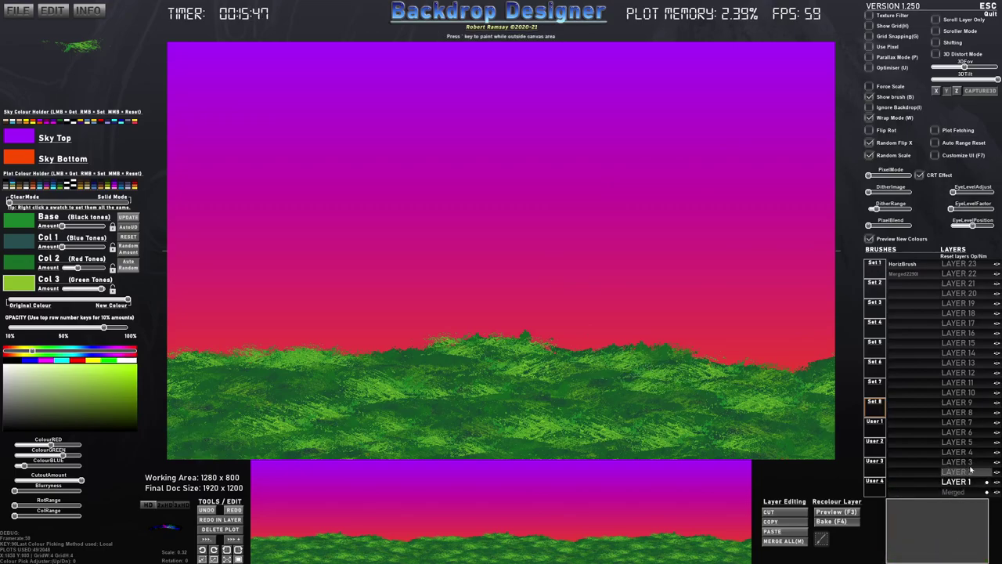
# Select the Merged layer and switch its Recolour Layer preview on and off again
pyautogui.moveTo(958, 494)
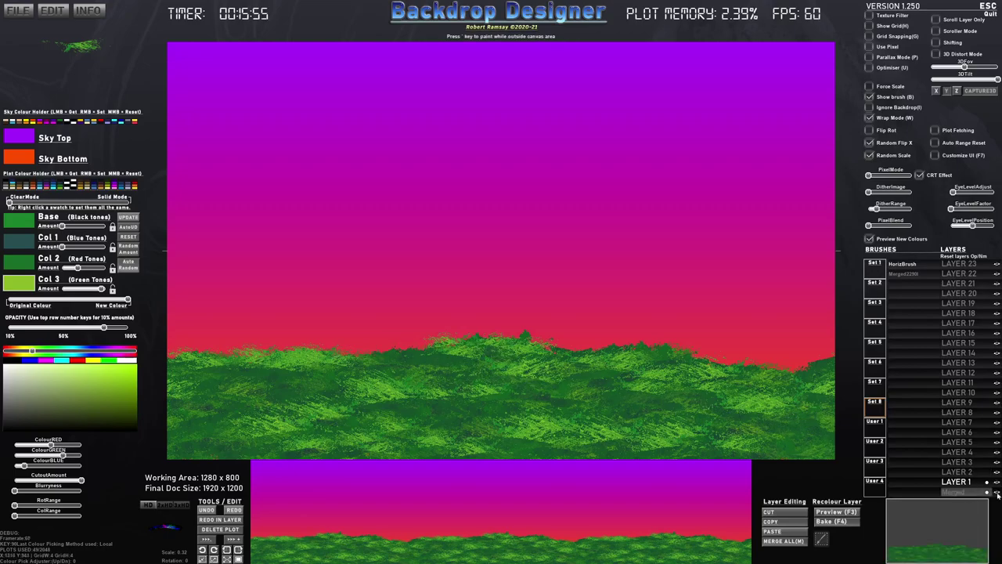
pyautogui.click(966, 493)
pyautogui.click(847, 511)
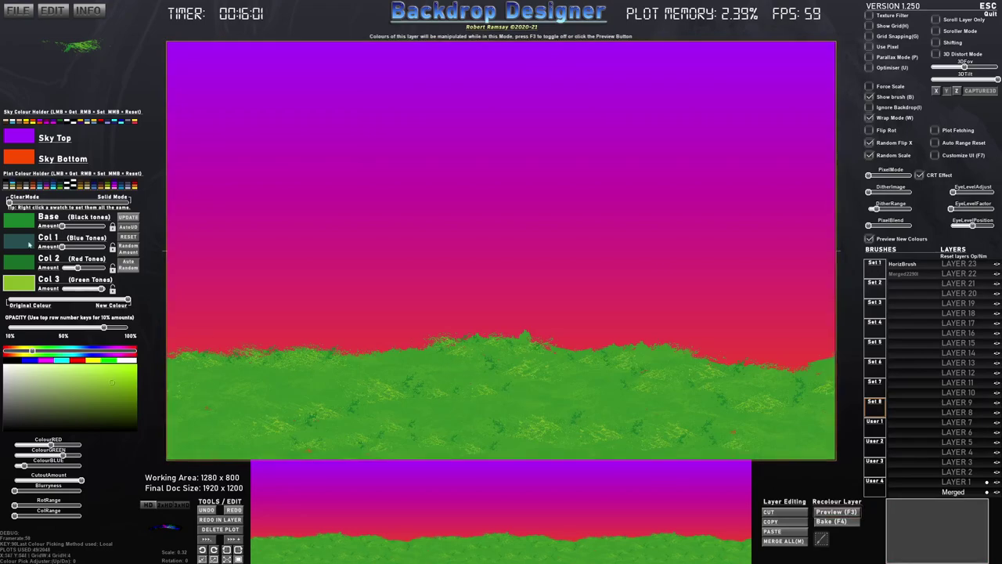
pyautogui.click(378, 307)
pyautogui.hotkey('ctrl', 'z')
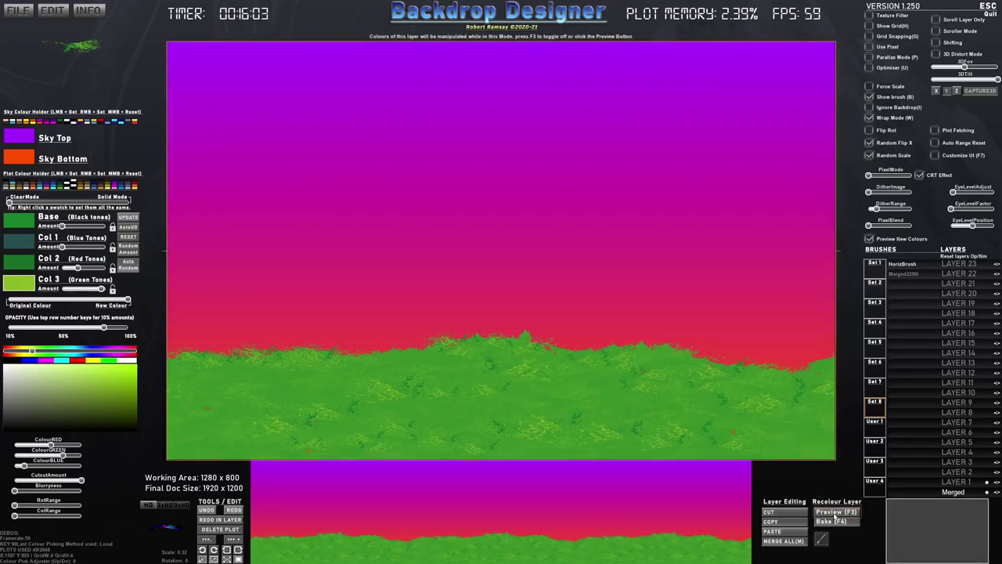
pyautogui.click(839, 513)
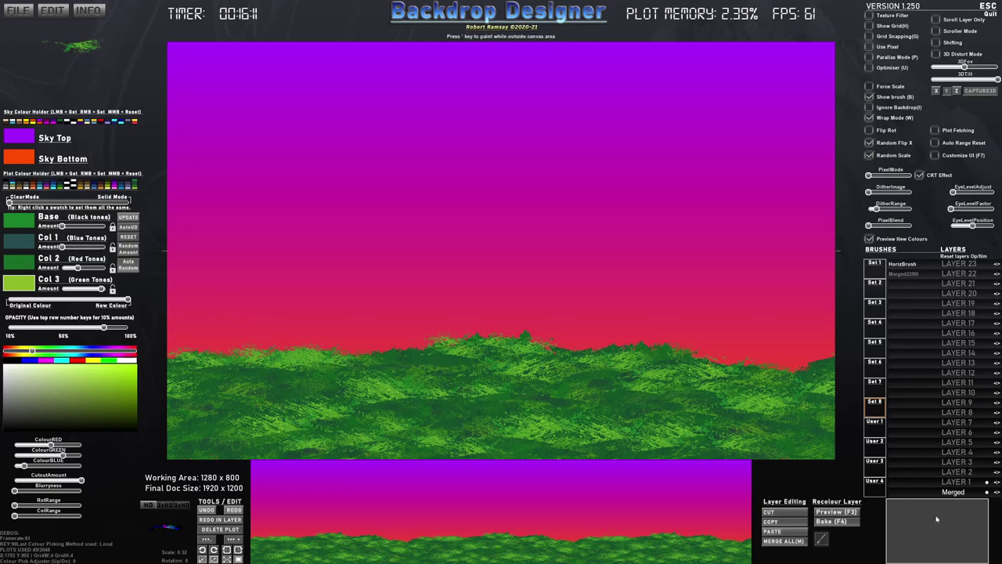
# Preview recolouring the Merged layer with the olive-green, dark blue and brown stored plot colour palettes, ending on brown
pyautogui.click(822, 511)
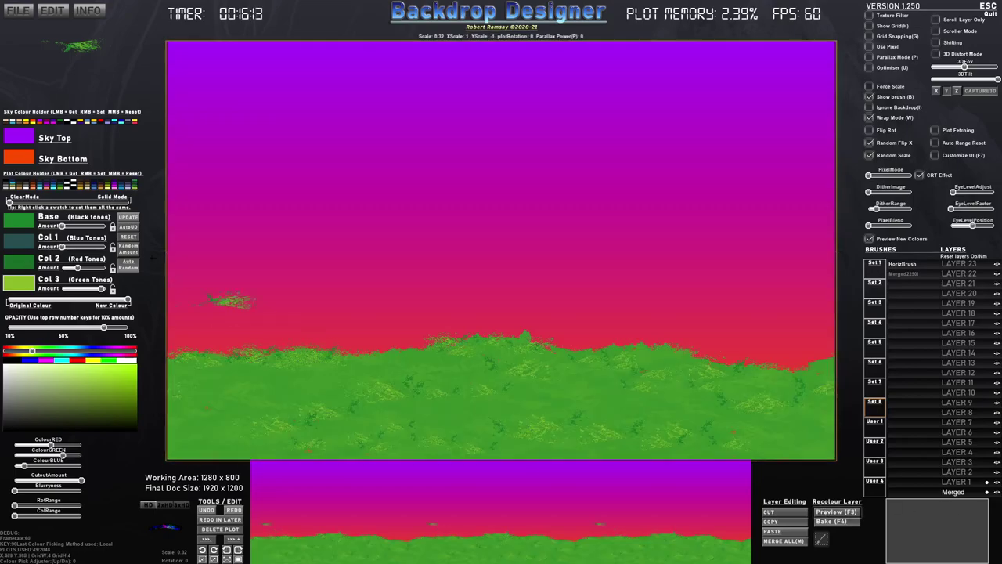
pyautogui.click(108, 186)
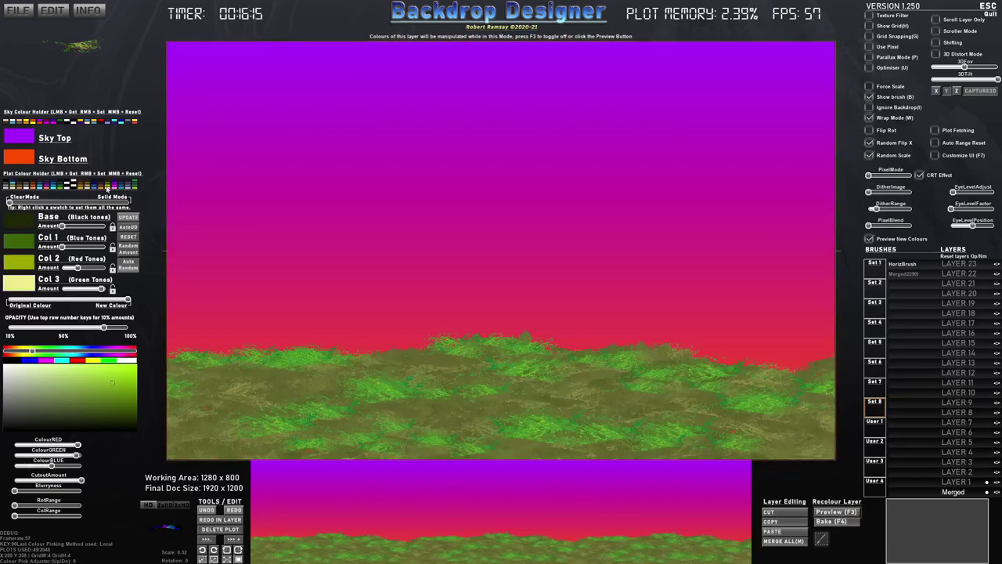
pyautogui.click(93, 187)
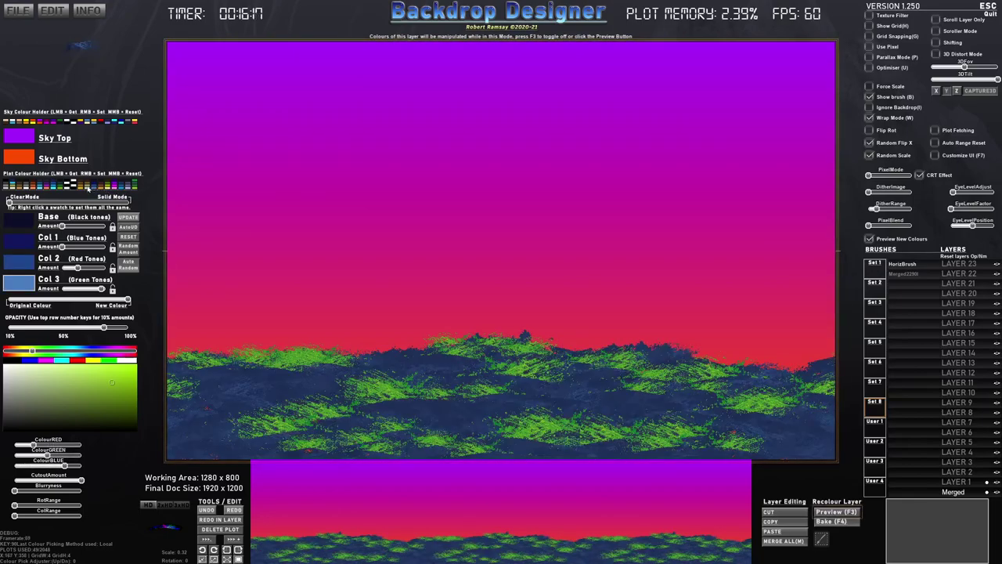
pyautogui.click(88, 187)
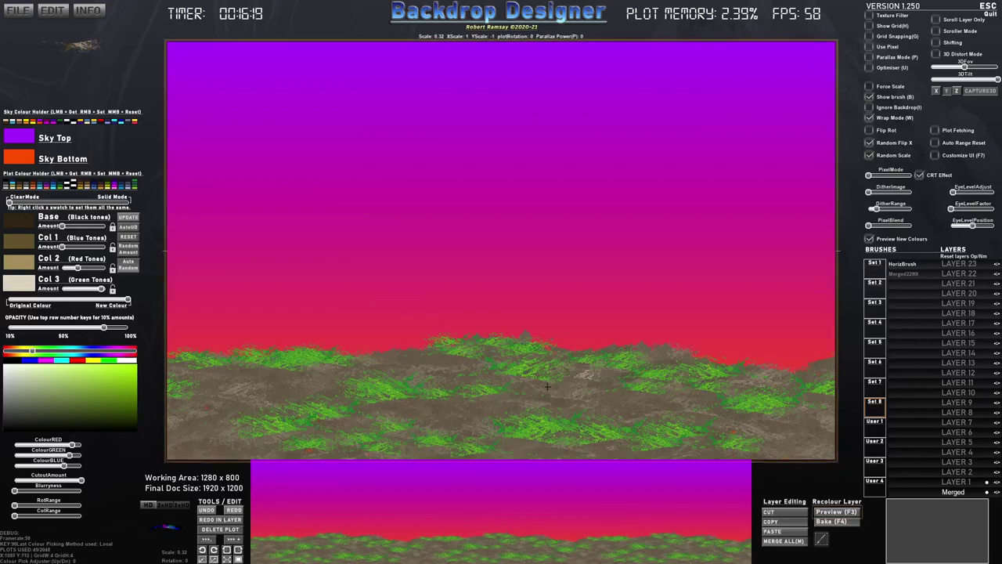
# Preview recolouring the Merged layer with the ochre-brown and green palettes, raise the Col 2 amount to maximum, and switch the preview off
pyautogui.click(103, 187)
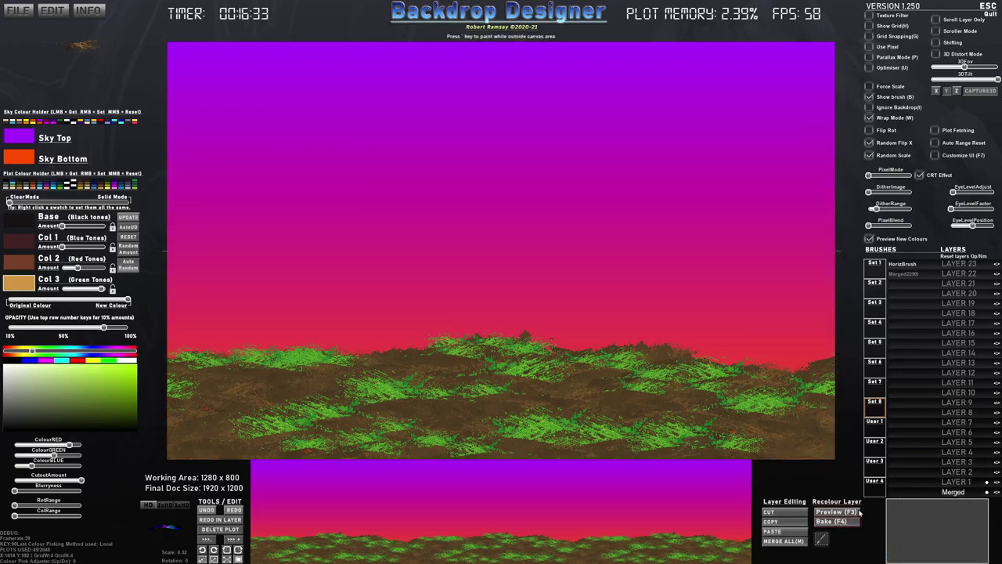
pyautogui.click(211, 269)
pyautogui.click(61, 186)
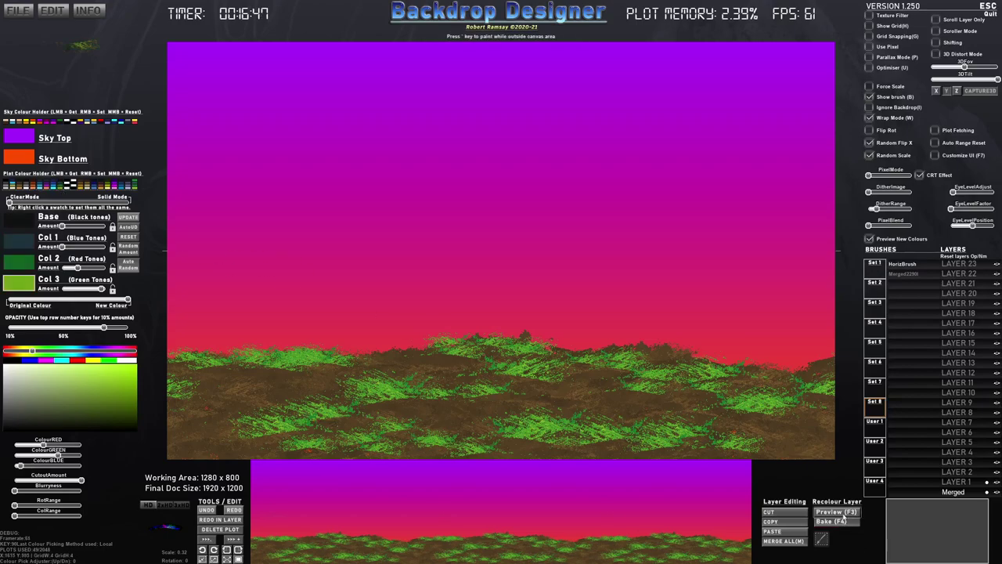
pyautogui.click(839, 512)
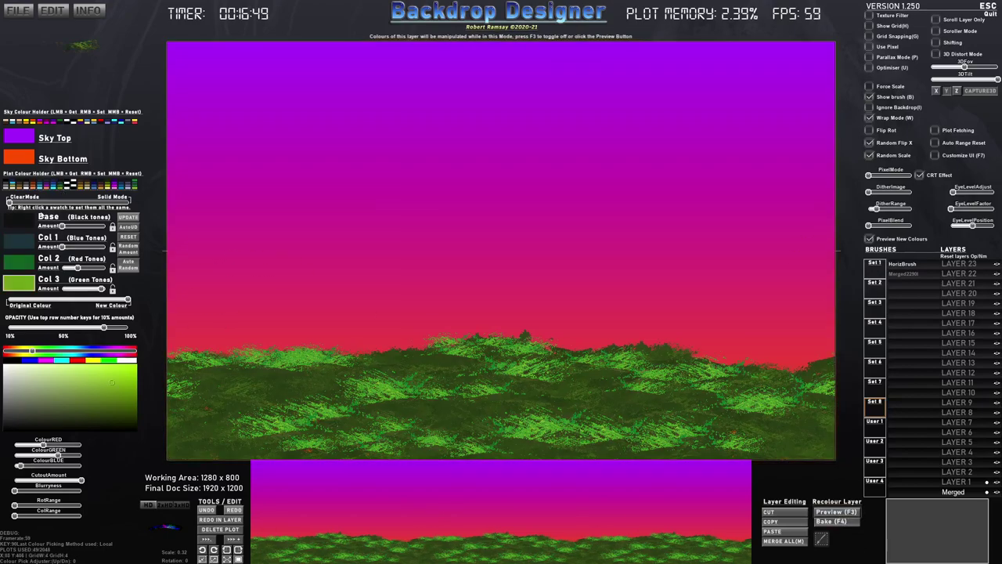
pyautogui.moveTo(62, 247)
pyautogui.mouseDown()
pyautogui.moveTo(86, 247)
pyautogui.moveTo(107, 270)
pyautogui.moveTo(68, 247)
pyautogui.mouseUp()
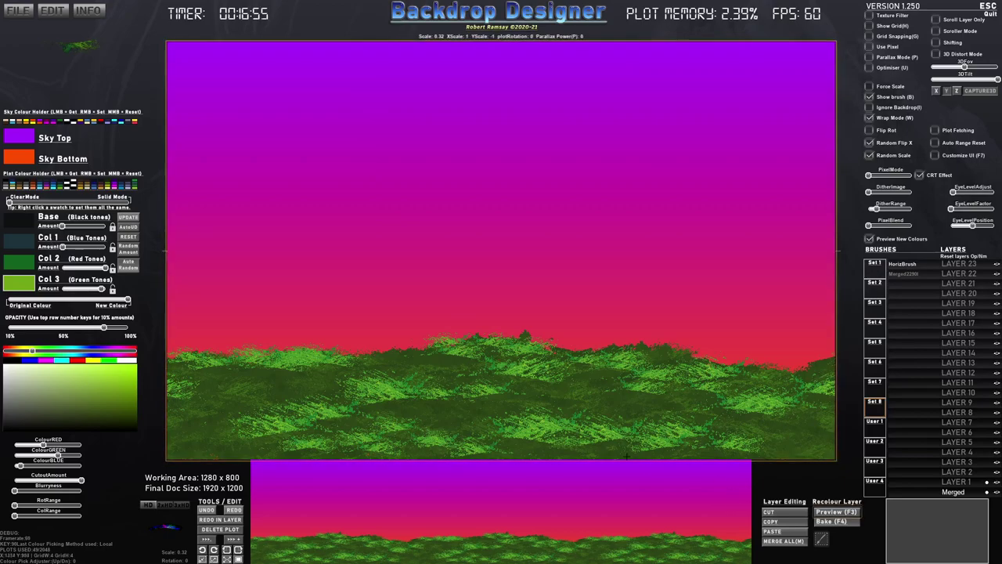
pyautogui.click(817, 513)
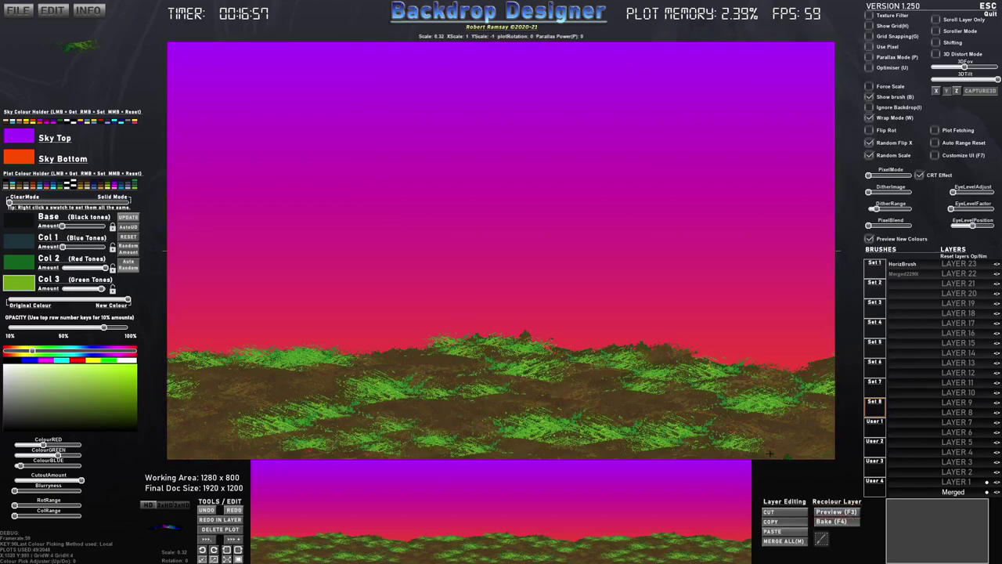
# Preview recolouring Layer 1, setting the Col 1 amount to about halfway, CutoutAmount near its minimum, and the Col 2 amount slightly above halfway
pyautogui.click(964, 482)
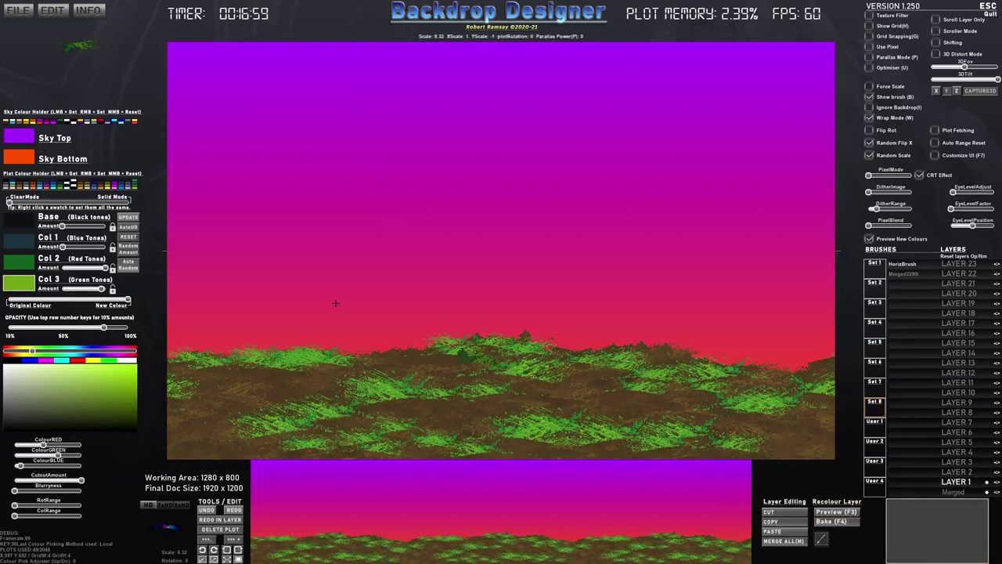
pyautogui.click(850, 512)
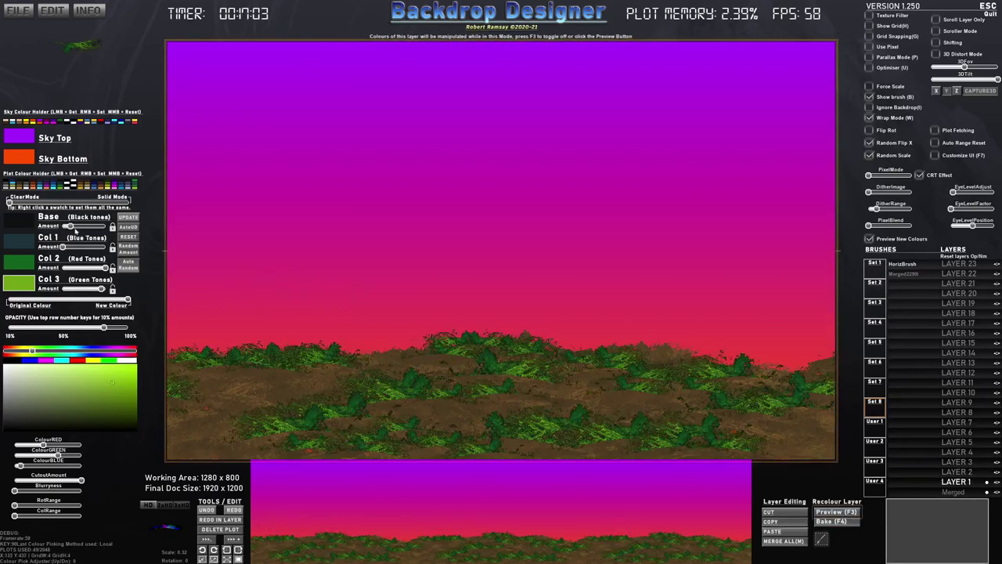
pyautogui.moveTo(63, 246)
pyautogui.mouseDown()
pyautogui.moveTo(91, 248)
pyautogui.moveTo(83, 247)
pyautogui.mouseUp()
pyautogui.moveTo(69, 481); pyautogui.dragTo(15, 491)
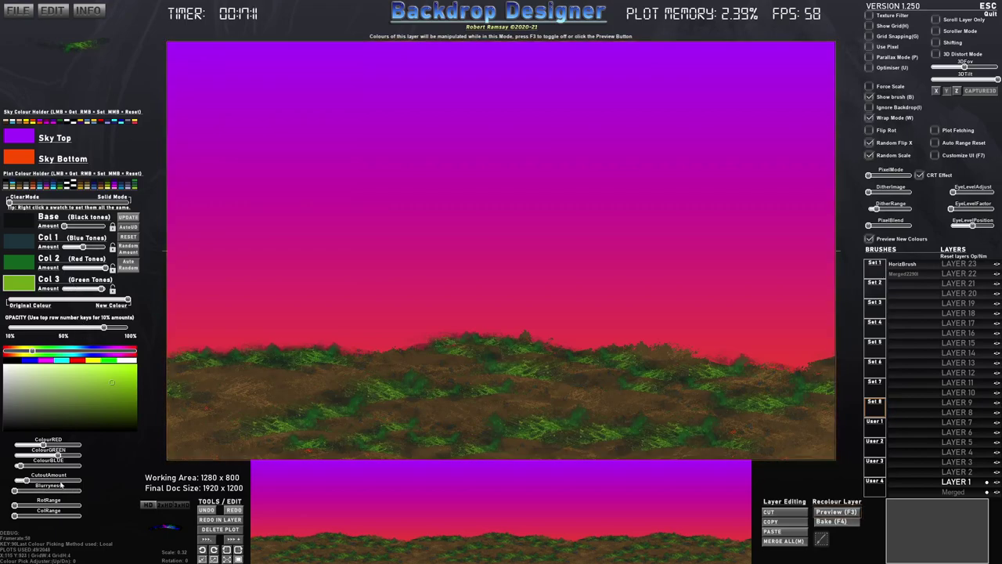
pyautogui.moveTo(93, 269); pyautogui.dragTo(88, 268)
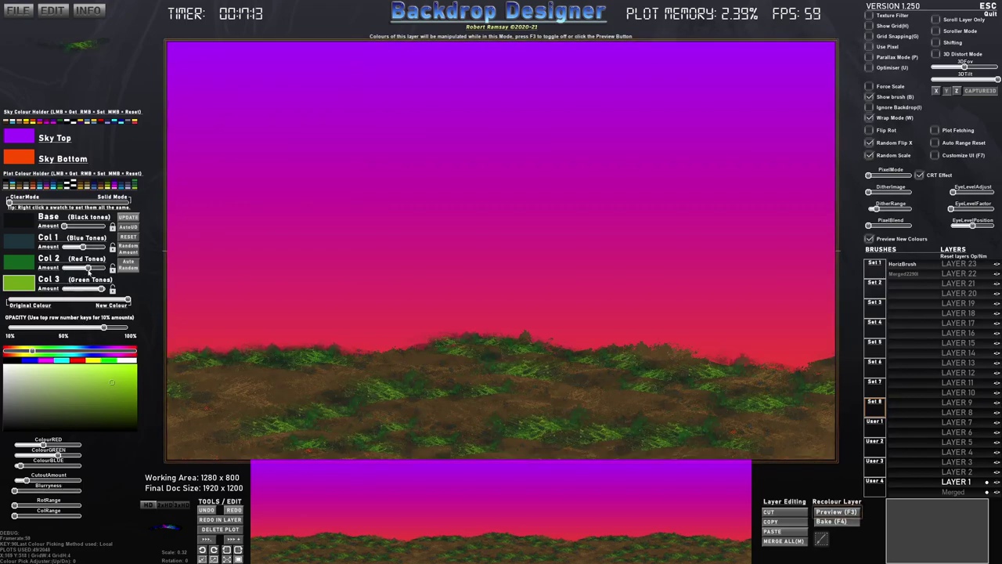
# Try the olive-green, blue and other stored plot colour palettes on Layer 1, ending on the orange-brown one
pyautogui.click(107, 188)
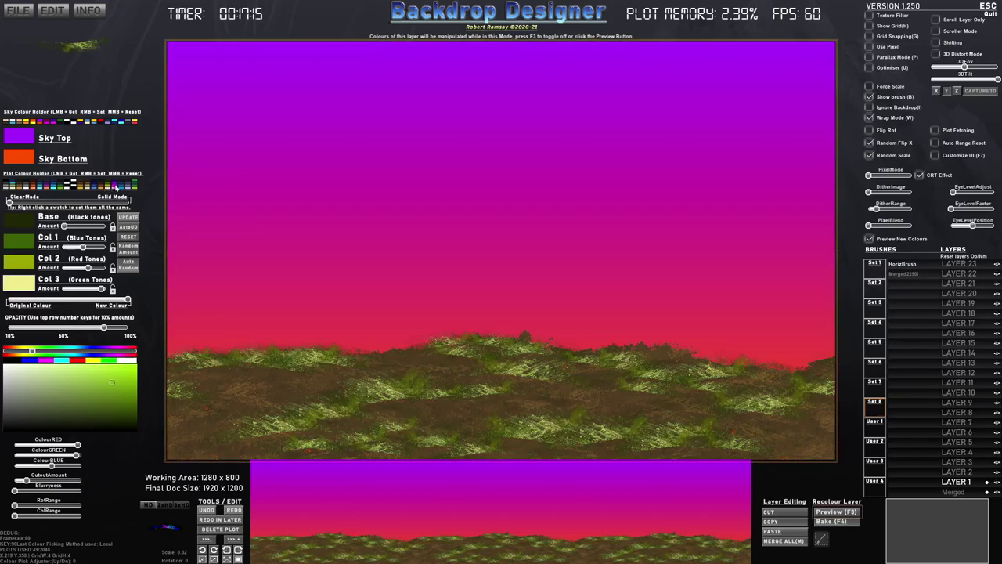
pyautogui.click(112, 186)
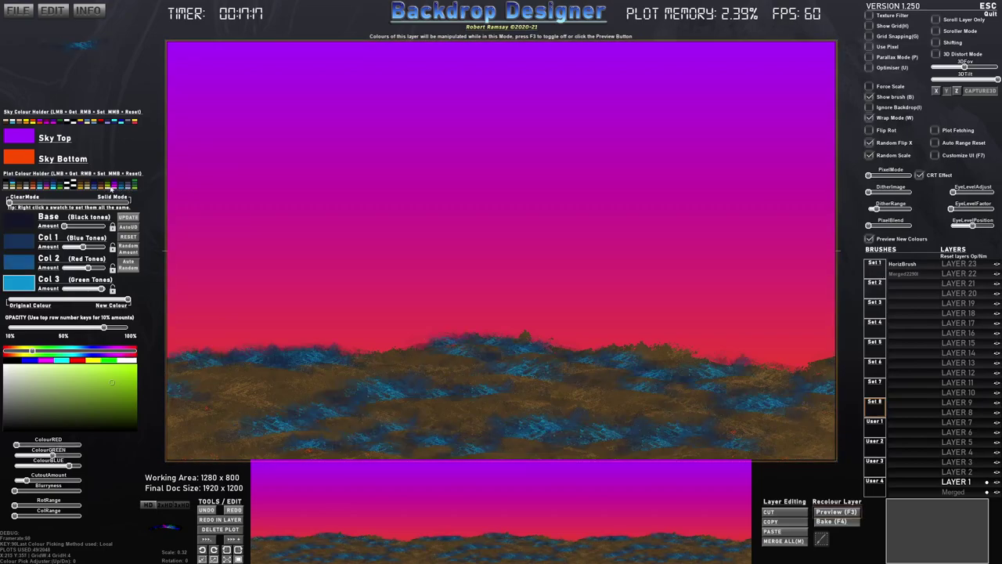
pyautogui.click(44, 186)
pyautogui.click(18, 187)
pyautogui.click(26, 187)
pyautogui.click(35, 186)
# Compare Layer 1 with the recolour preview off and on, and bake the orange-brown recolouring into the layer
pyautogui.click(838, 512)
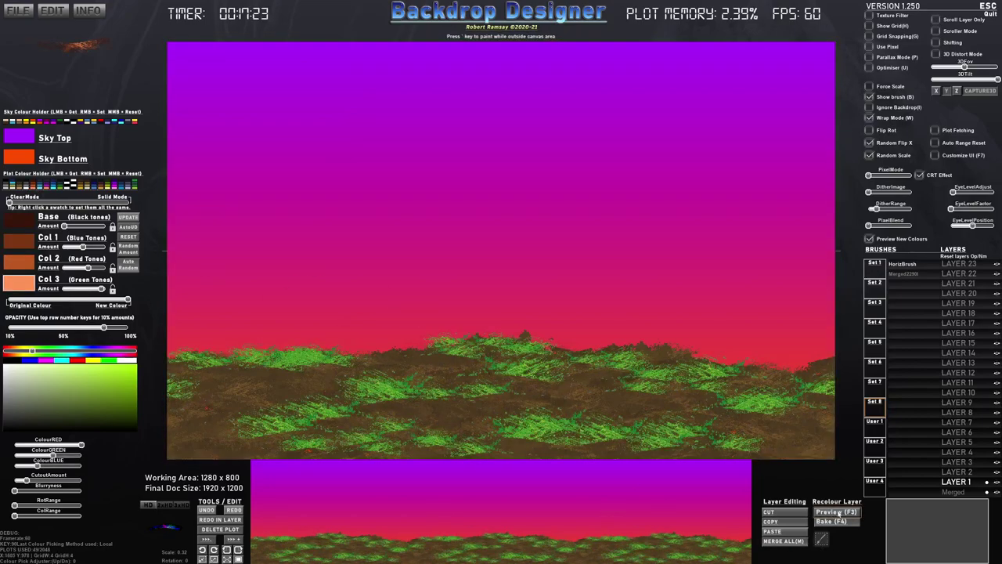
pyautogui.click(841, 515)
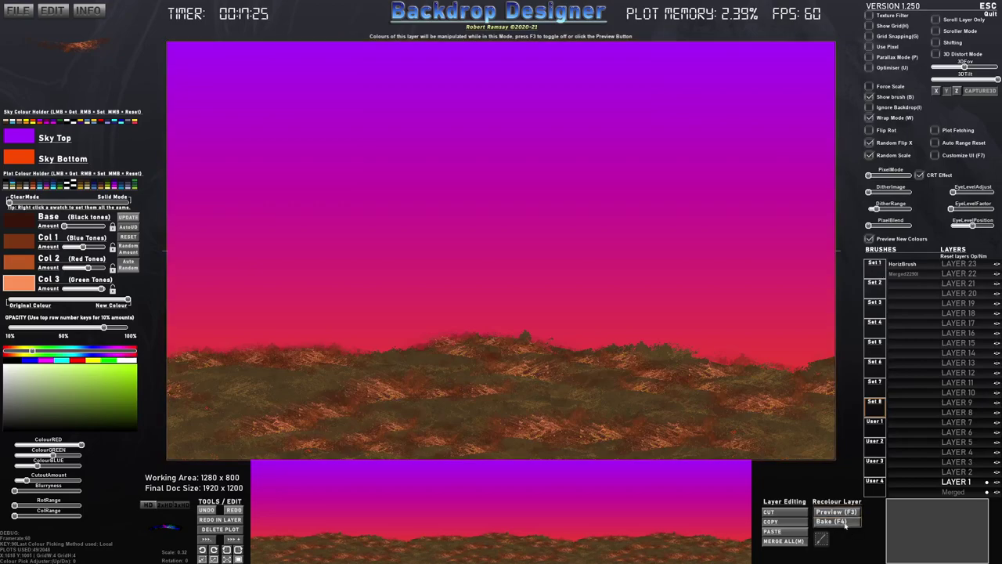
pyautogui.click(836, 512)
pyautogui.click(836, 512)
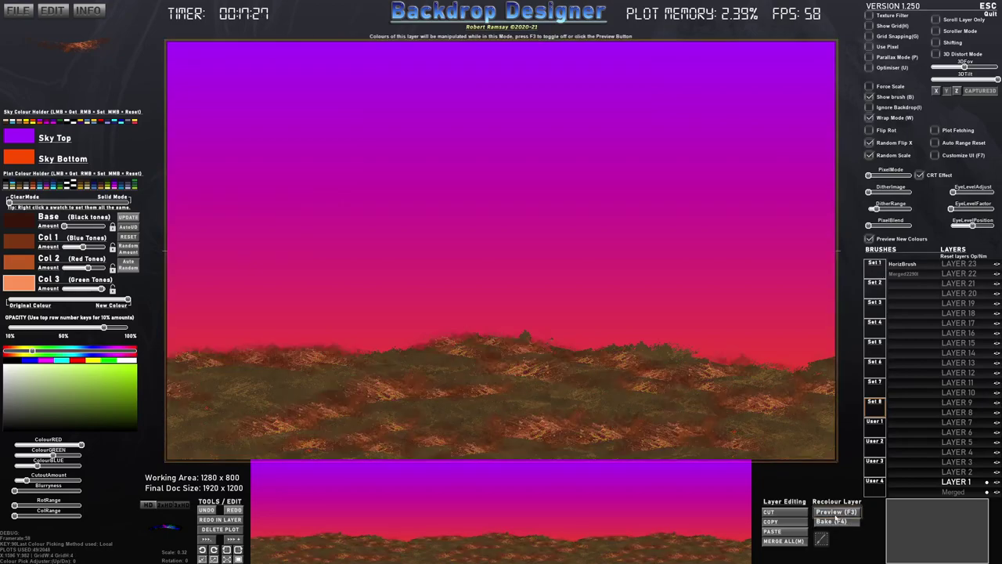
pyautogui.click(834, 521)
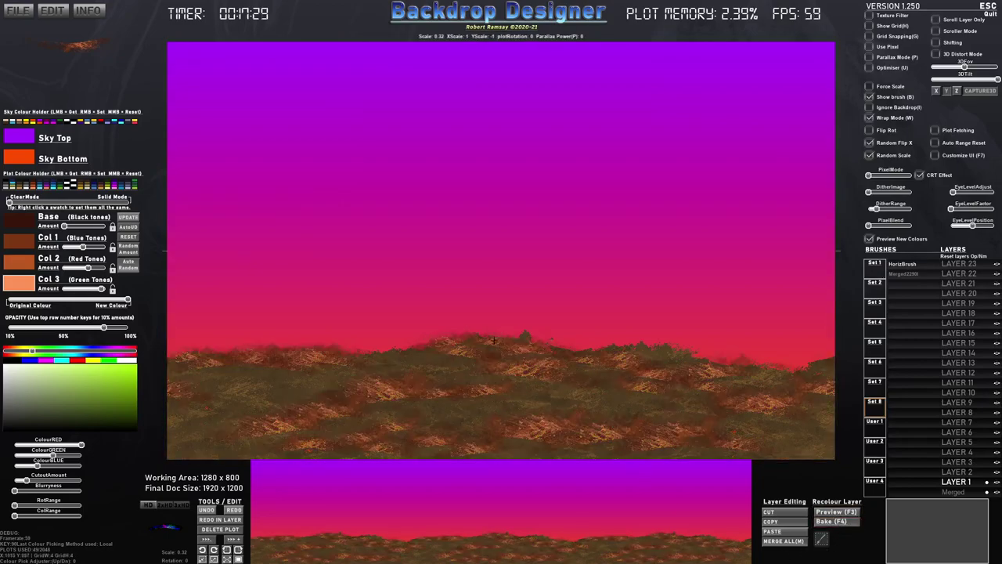
# Select Layer 2, choose the s_BigBranch4 brush from Set 1 and randomise its colour amounts
pyautogui.moveTo(967, 485)
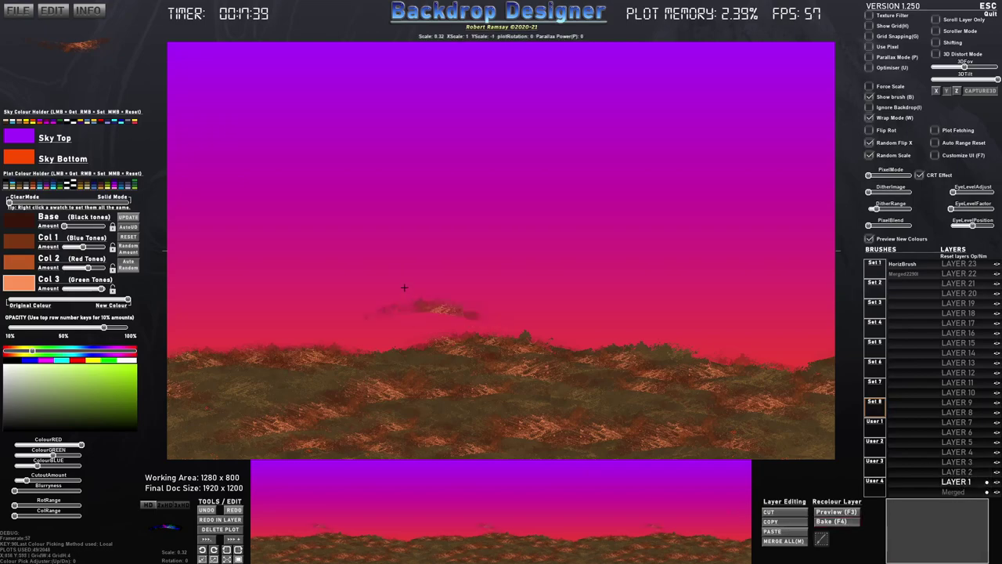
pyautogui.click(954, 472)
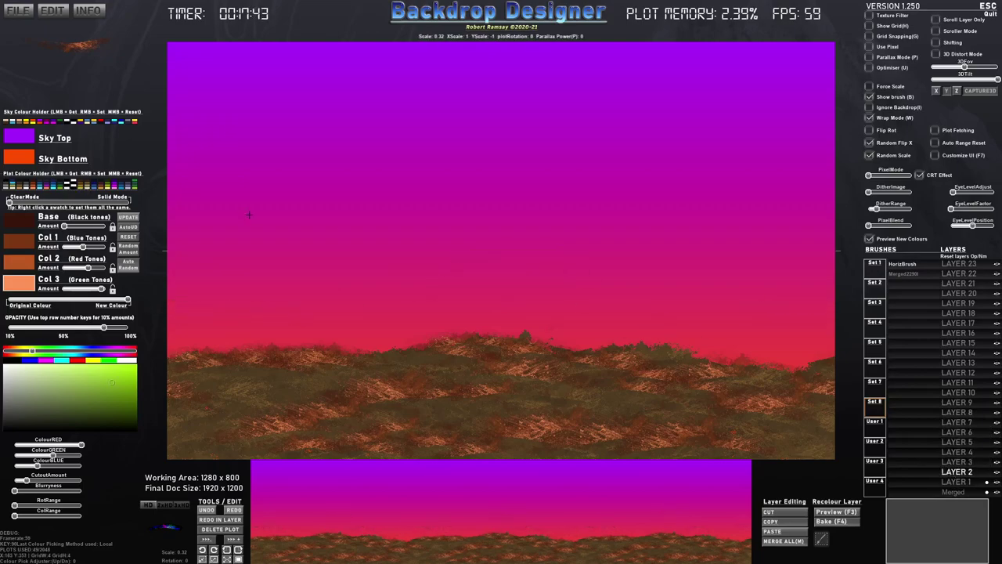
pyautogui.click(874, 264)
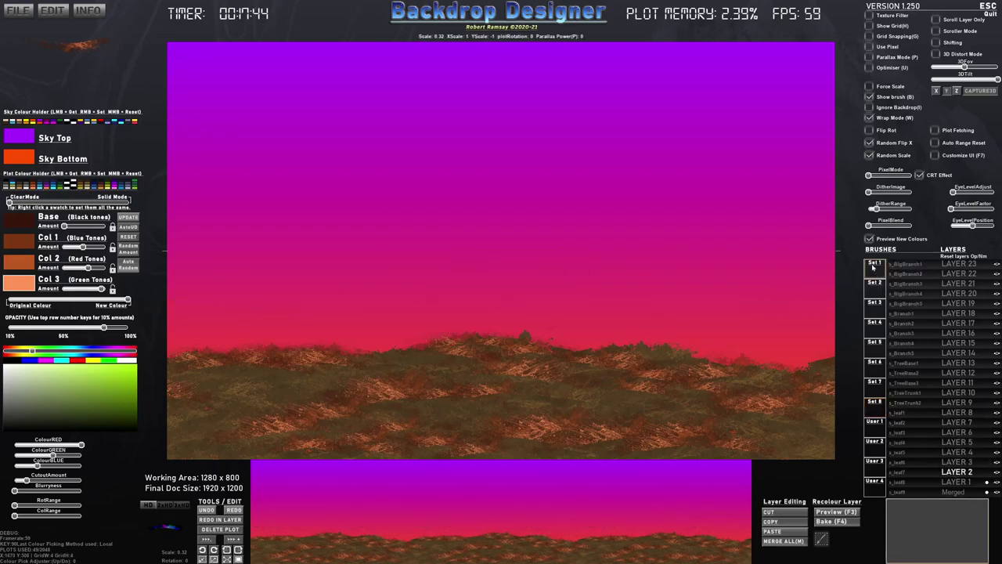
pyautogui.click(908, 294)
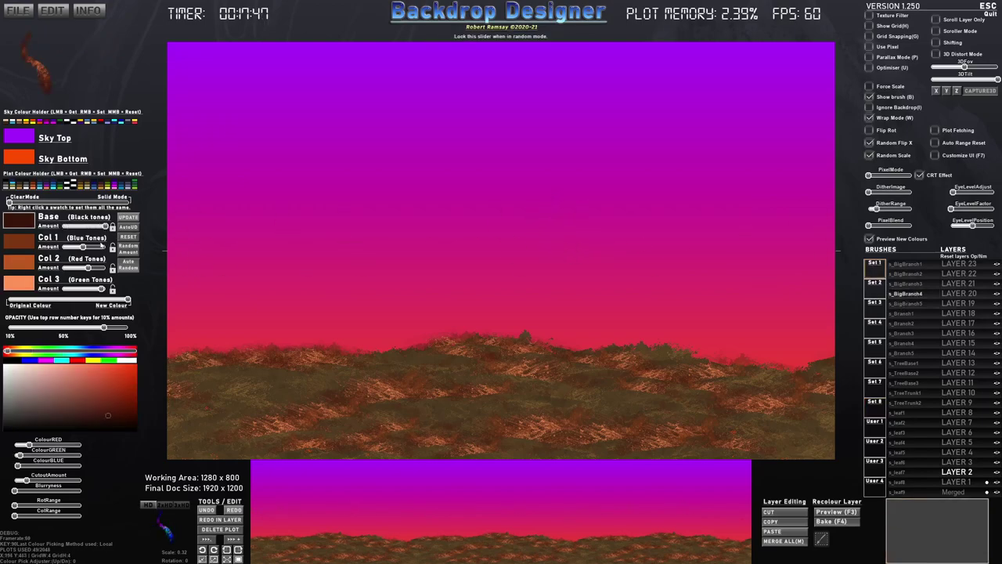
pyautogui.click(123, 246)
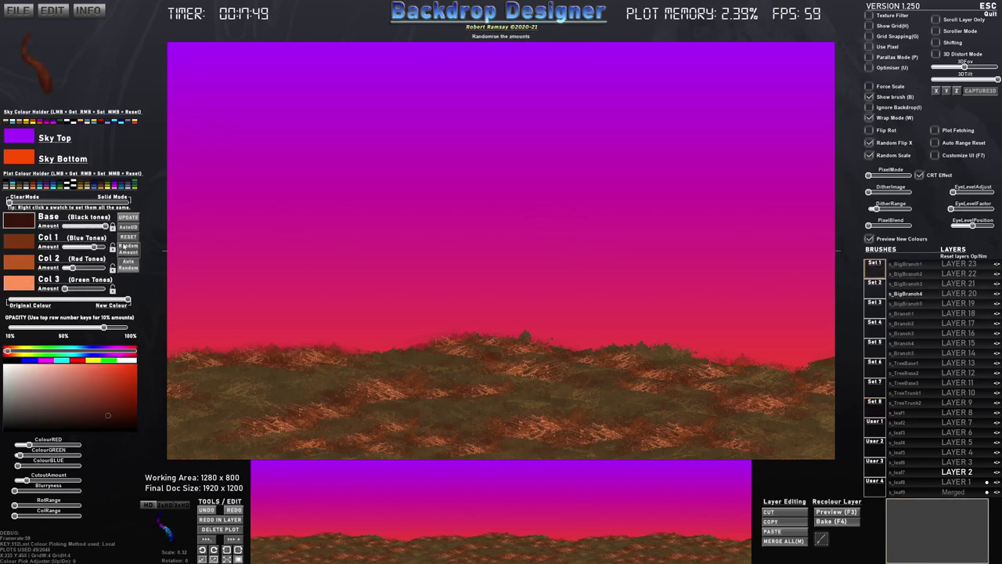
# Reset the colour amounts, set CutoutAmount to zero, and stamp a large BigBranch4 trunk at scale 1.20 rising from the ground
pyautogui.click(128, 237)
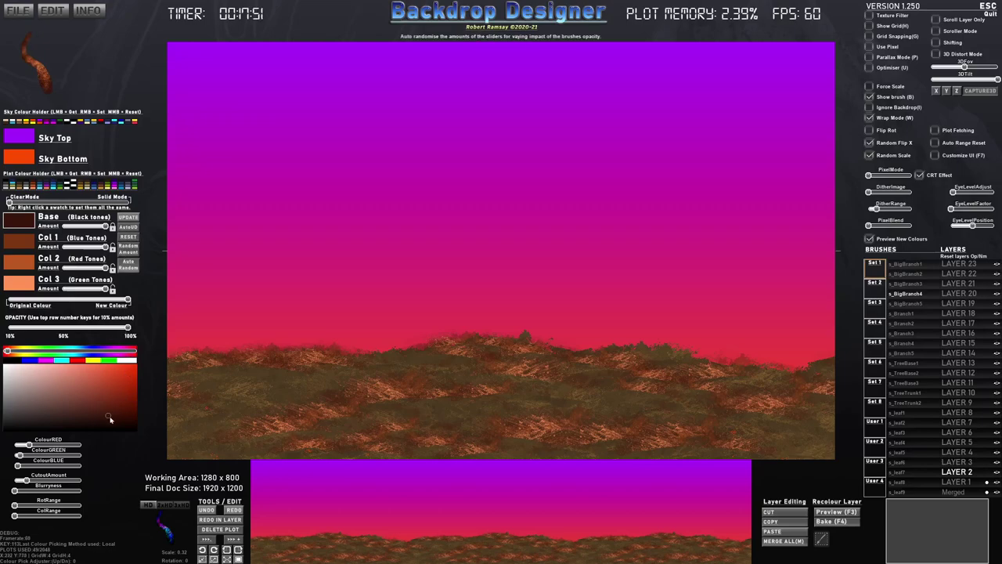
pyautogui.moveTo(19, 482); pyautogui.dragTo(13, 481)
pyautogui.scroll(10, 411, 204)
pyautogui.moveTo(443, 214); pyautogui.dragTo(467, 246)
pyautogui.scroll(1, 466, 245)
pyautogui.click(467, 246)
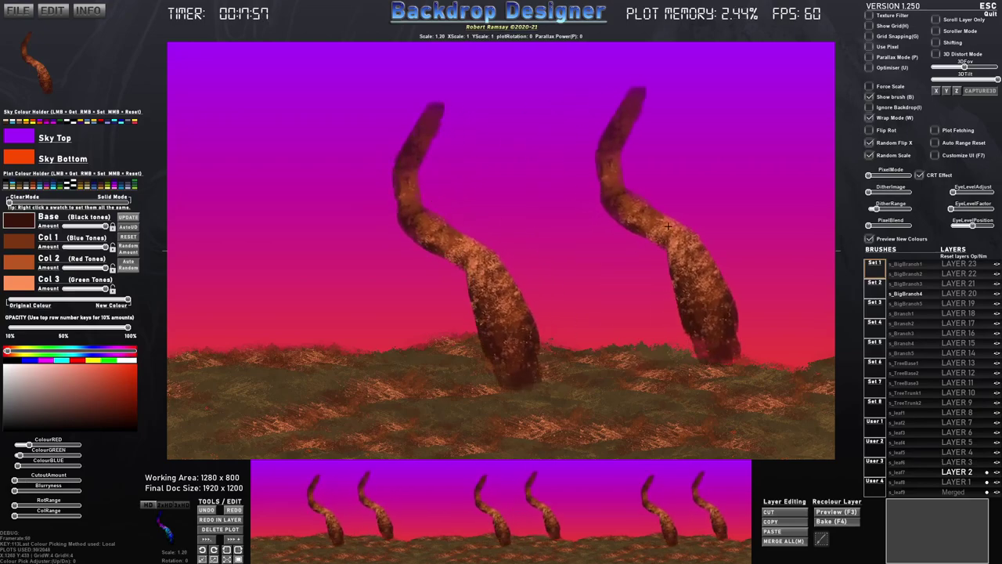
# Turn on automatic colour updating and recolour the stamped trunk with the green plot palette
pyautogui.scroll(-5, 687, 217)
pyautogui.moveTo(686, 217); pyautogui.dragTo(559, 305)
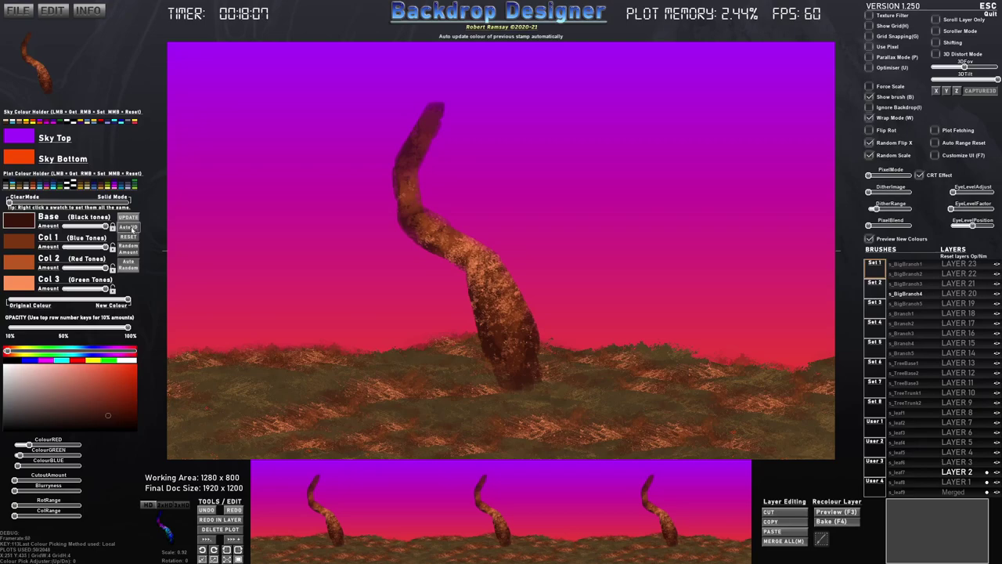
pyautogui.click(110, 186)
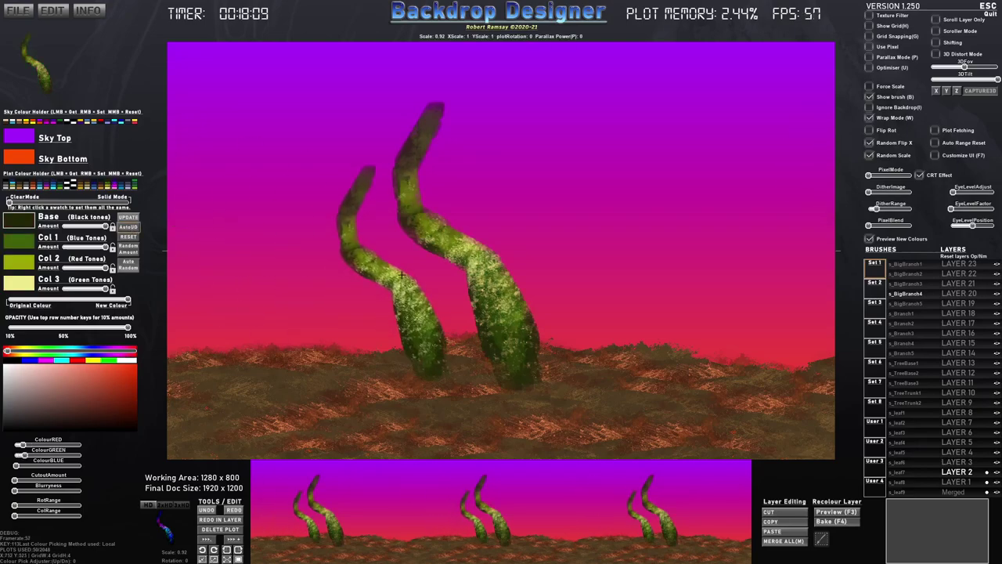
# Turn off Random Flip X and Random Scale, and add a smaller branch to the trunk's right side at scale 0.67, rotation 313
pyautogui.scroll(-5, 504, 225)
pyautogui.press('s')
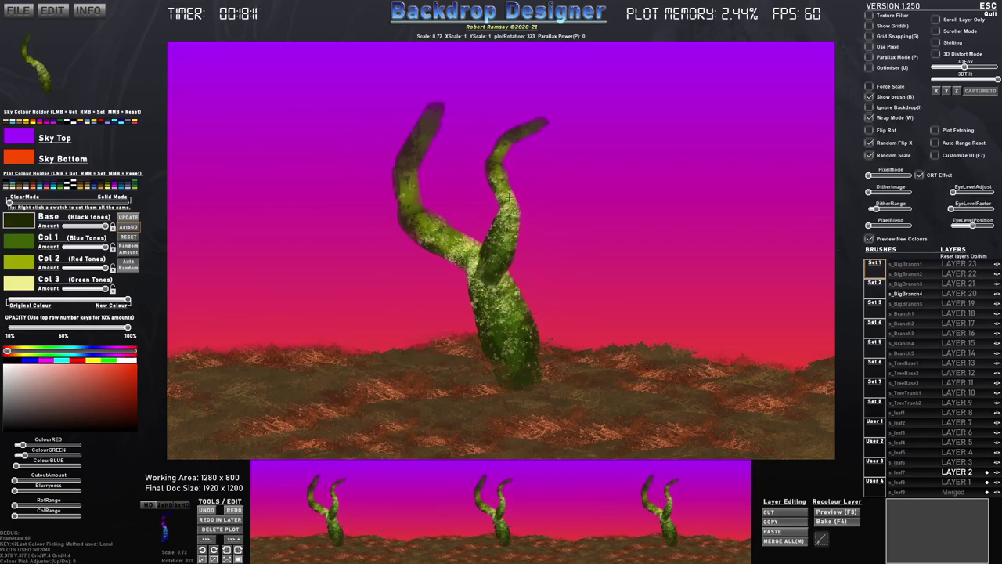
pyautogui.click(509, 199)
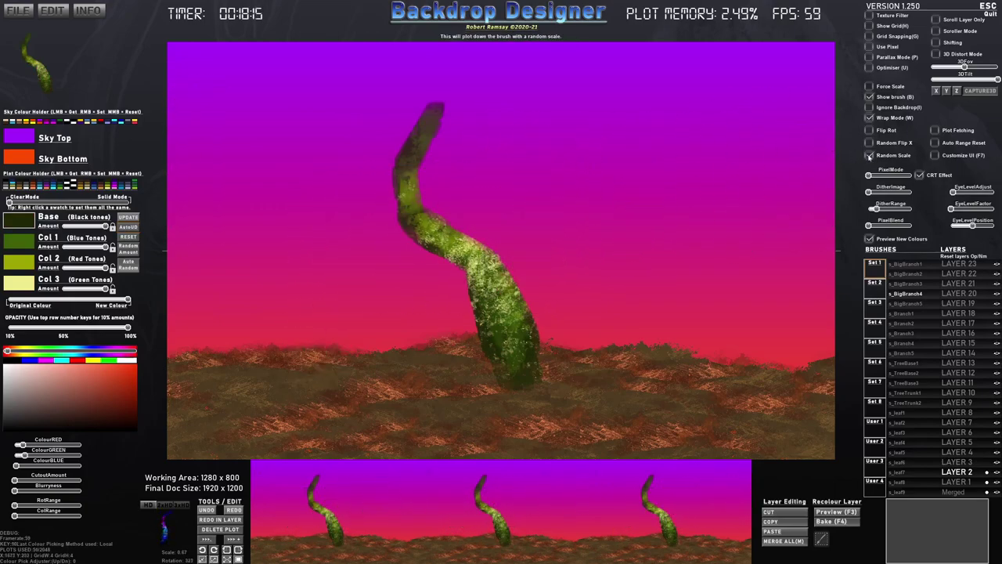
pyautogui.click(870, 156)
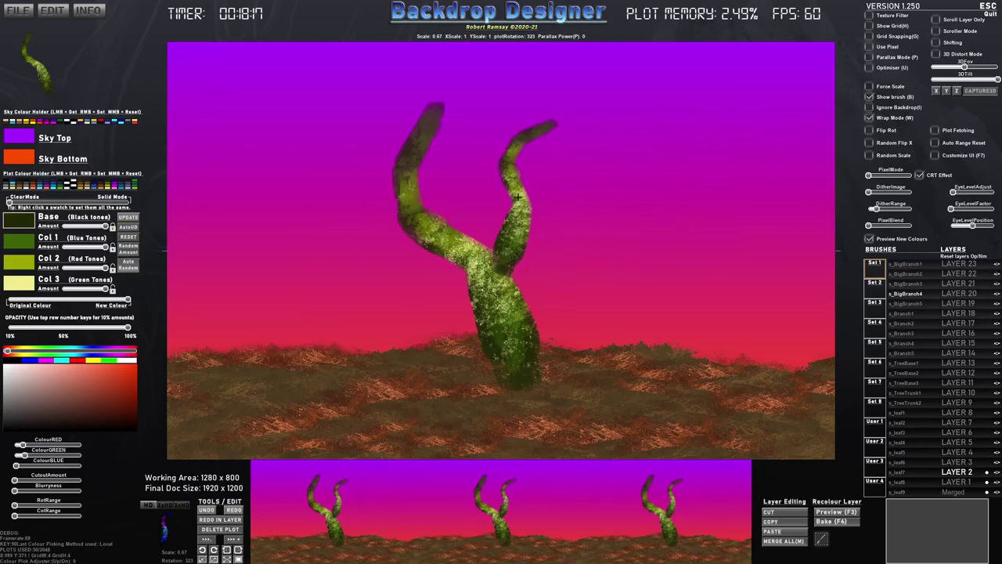
pyautogui.scroll(-2, 516, 200)
# Redo the small branch in Layer 1 behind the trunk, undo it, and redo it in Layer 8 in front
pyautogui.click(958, 482)
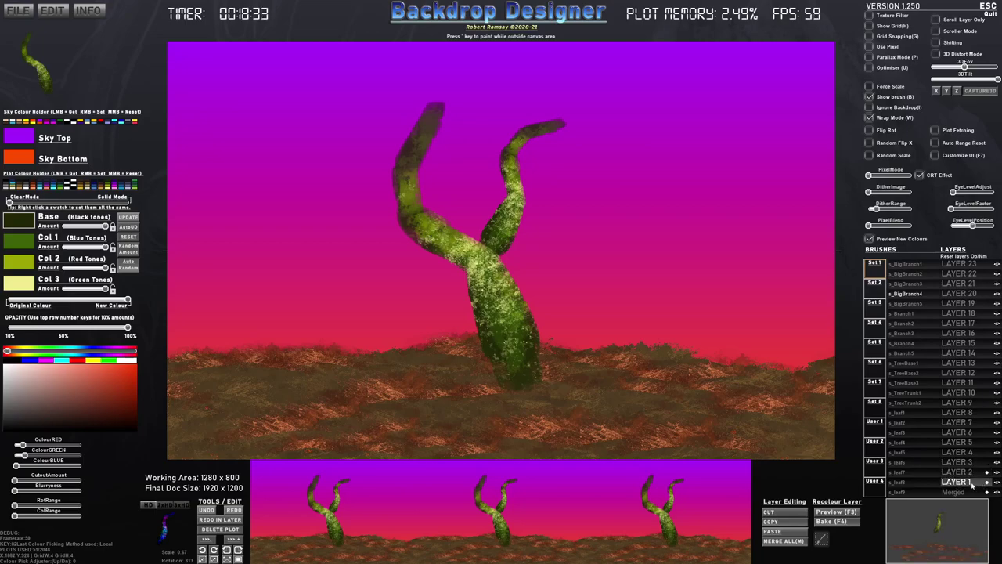
pyautogui.hotkey('ctrl', 'z')
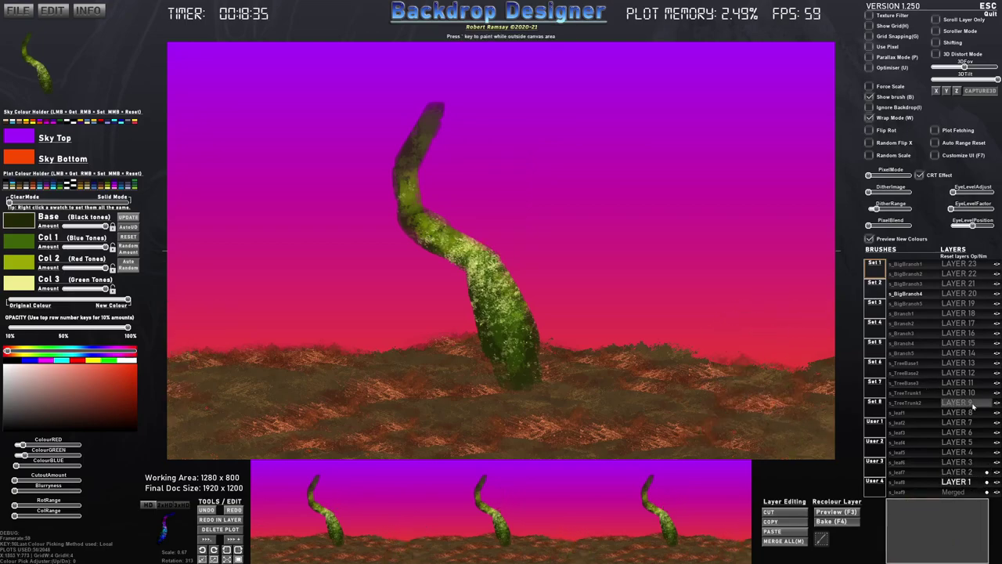
pyautogui.click(959, 412)
pyautogui.click(755, 300)
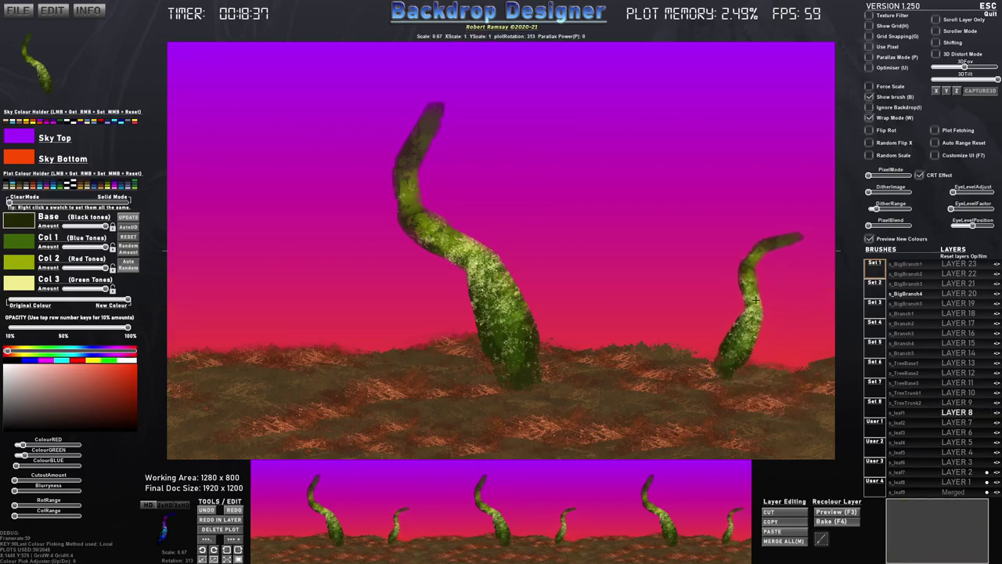
pyautogui.hotkey('ctrl', 'shift', 'z')
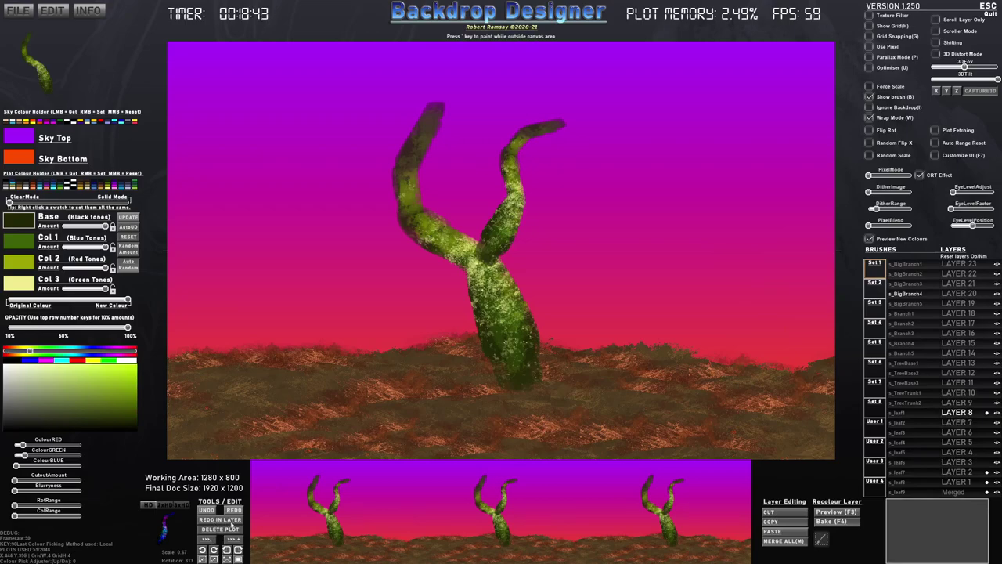
pyautogui.click(958, 476)
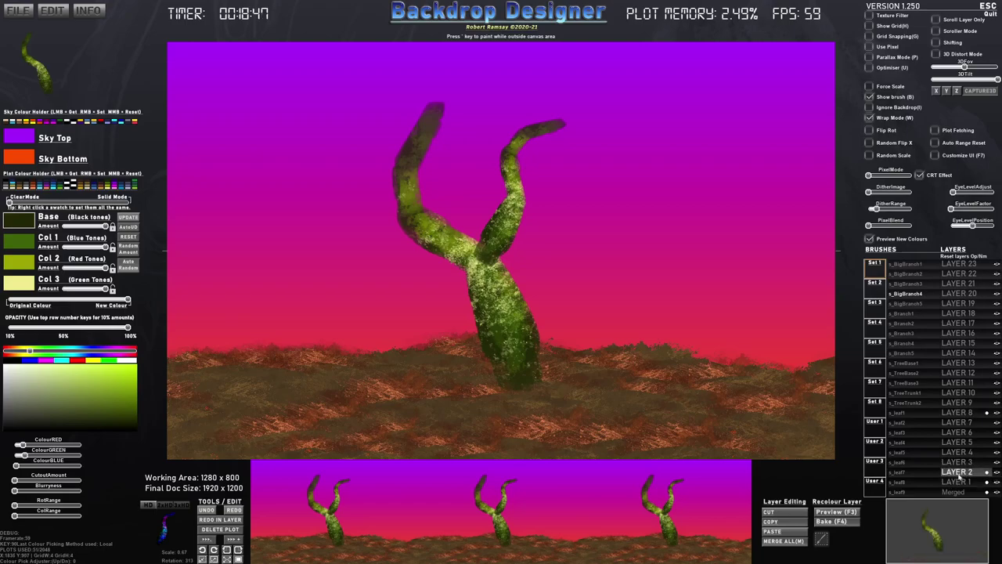
# Undo both branches and redo the main trunk in Layer 7
pyautogui.hotkey('ctrl', 'z')
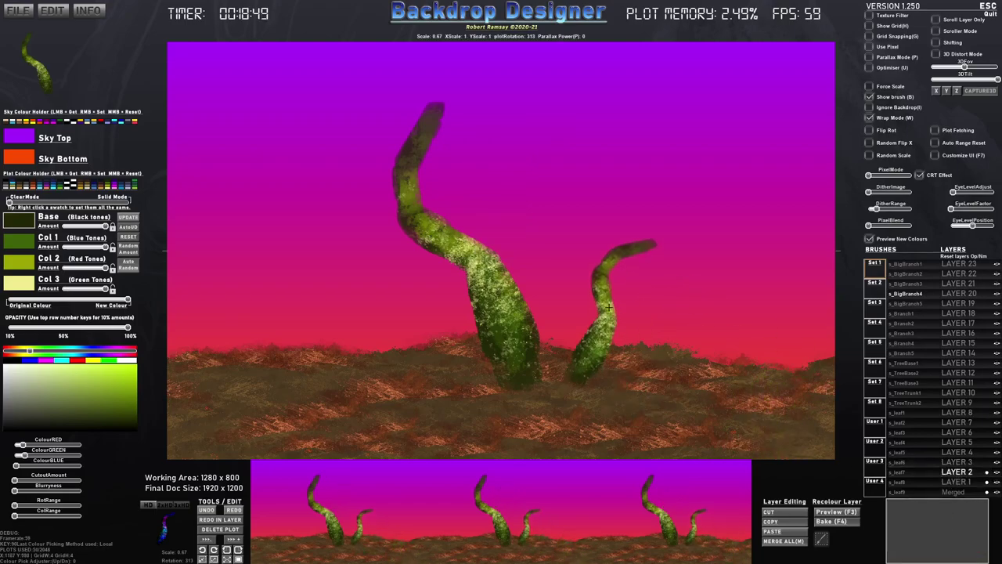
pyautogui.click(969, 413)
pyautogui.click(964, 422)
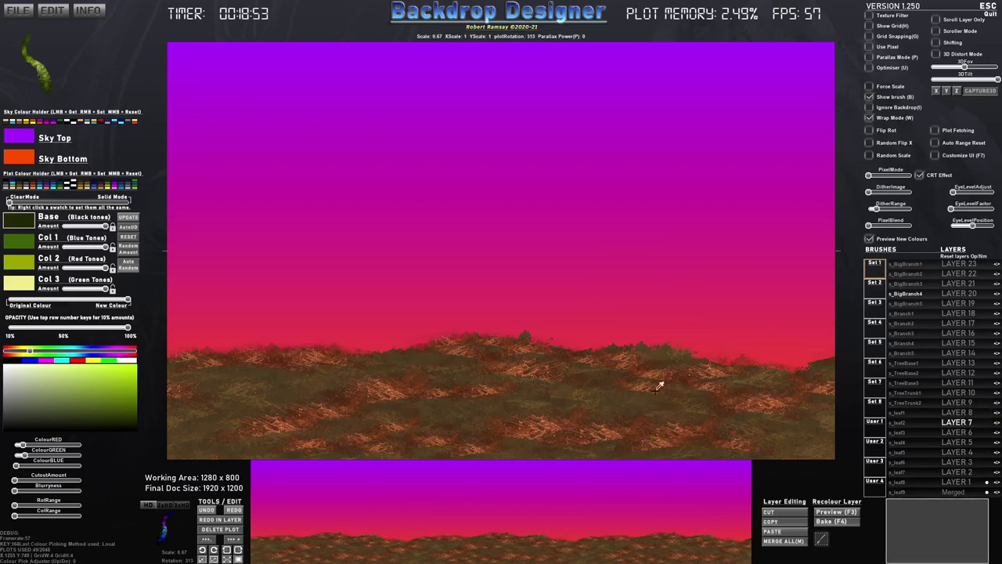
# Redo the small branch in Layer 8, then move it to Layer 6 behind the main trunk
pyautogui.click(963, 412)
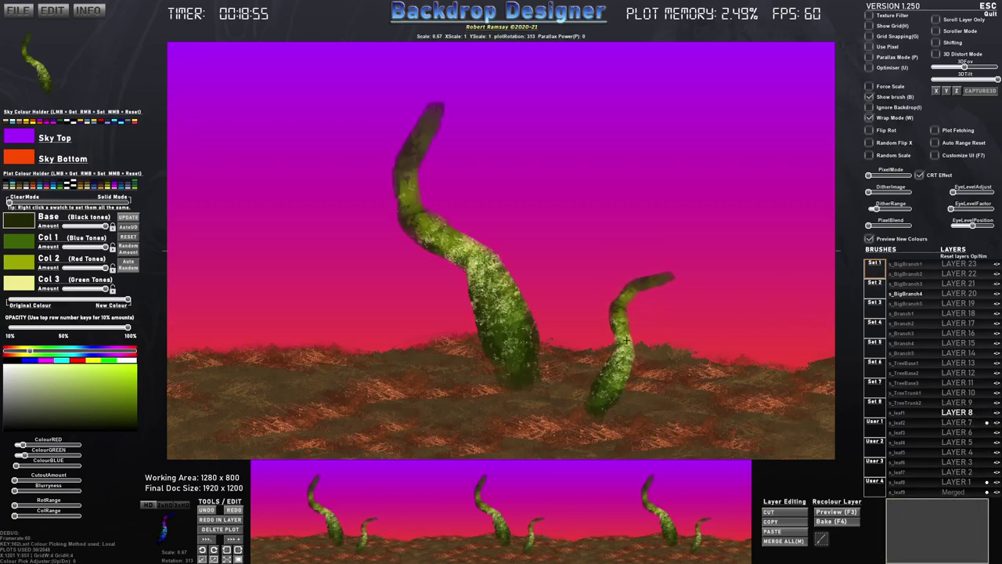
pyautogui.click(631, 335)
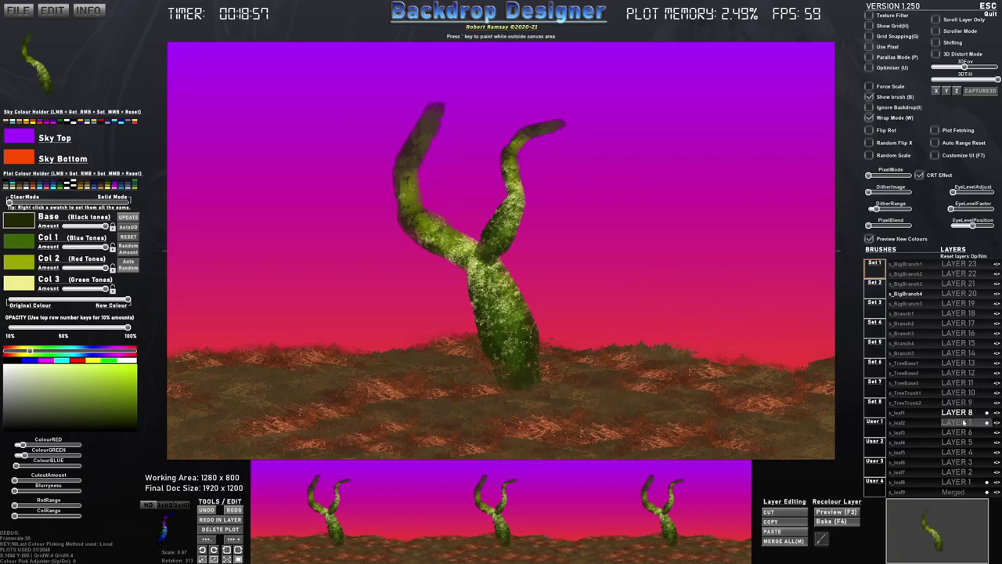
pyautogui.moveTo(960, 415)
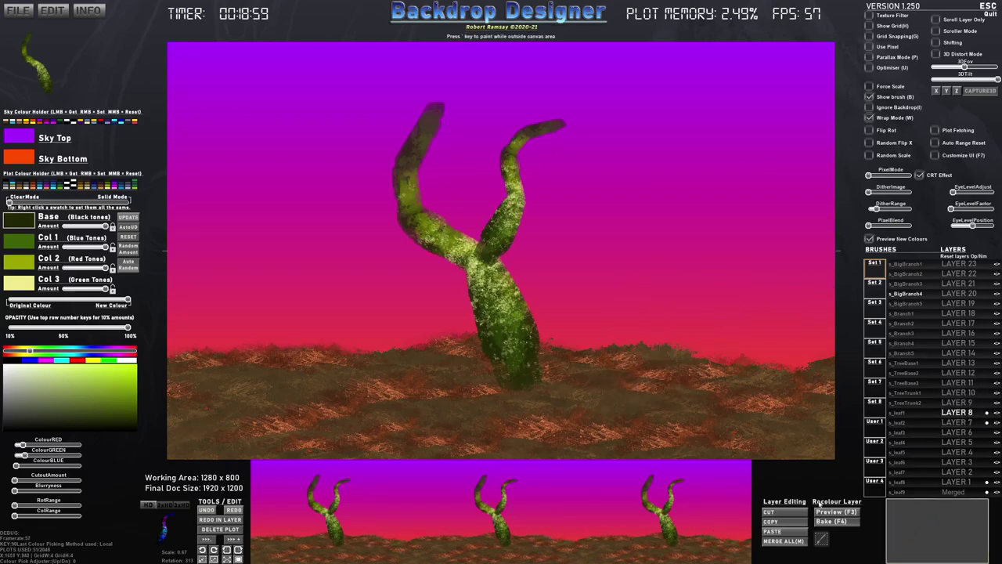
pyautogui.click(963, 432)
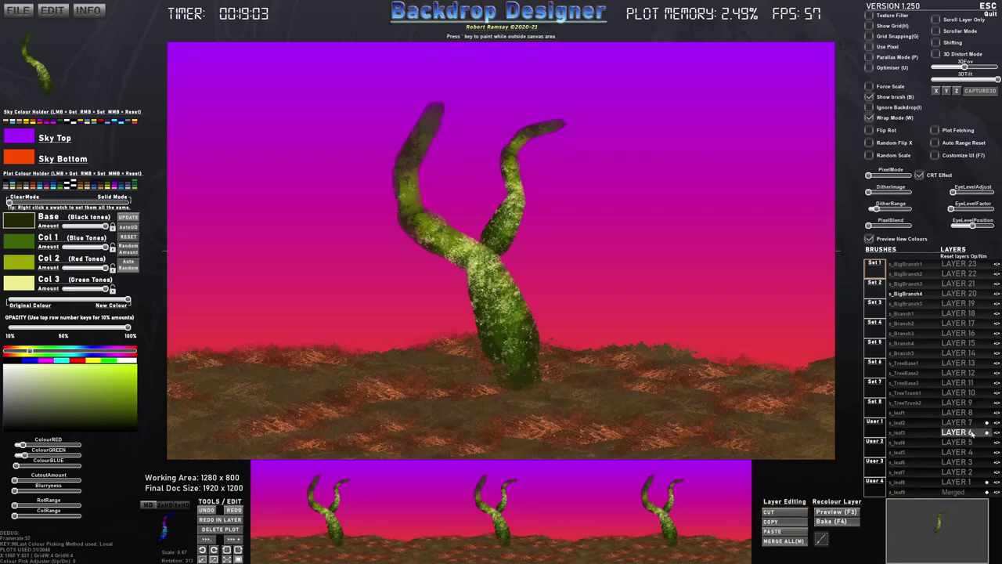
# Rename Layer 1 as MudLights, Layer 6 as BranchBehind and Layer 7 as MainBranch
pyautogui.moveTo(974, 433)
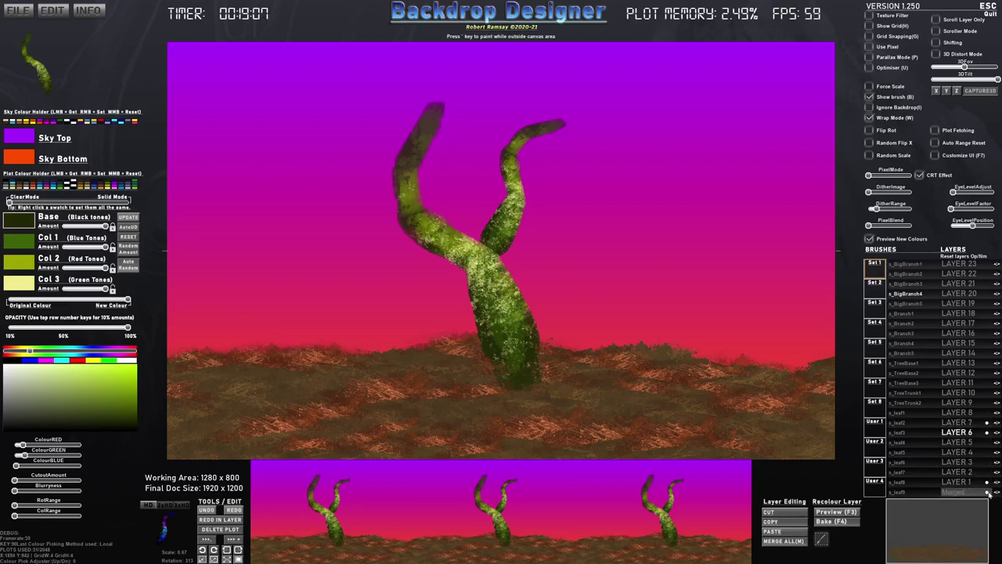
pyautogui.click(957, 432)
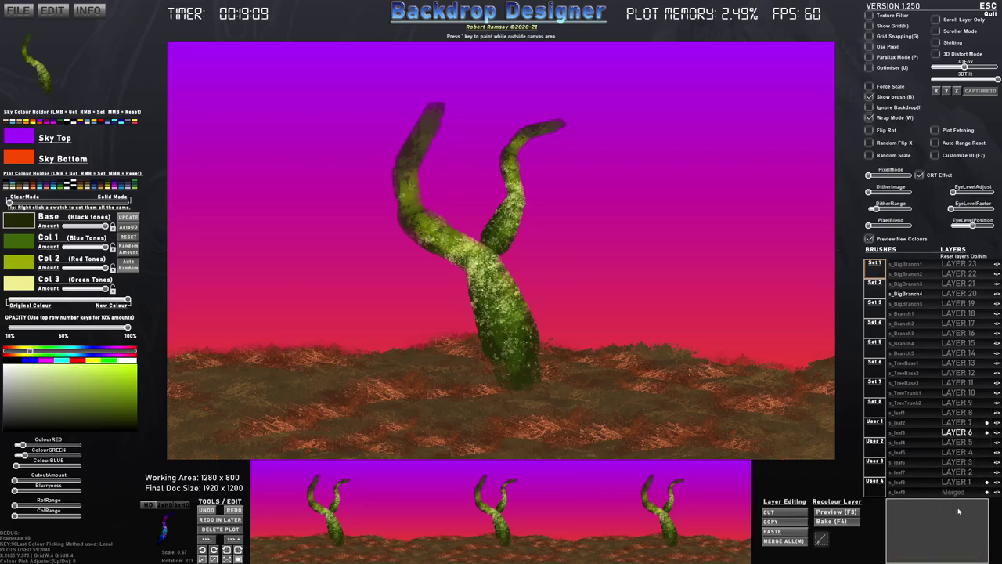
pyautogui.click(955, 483)
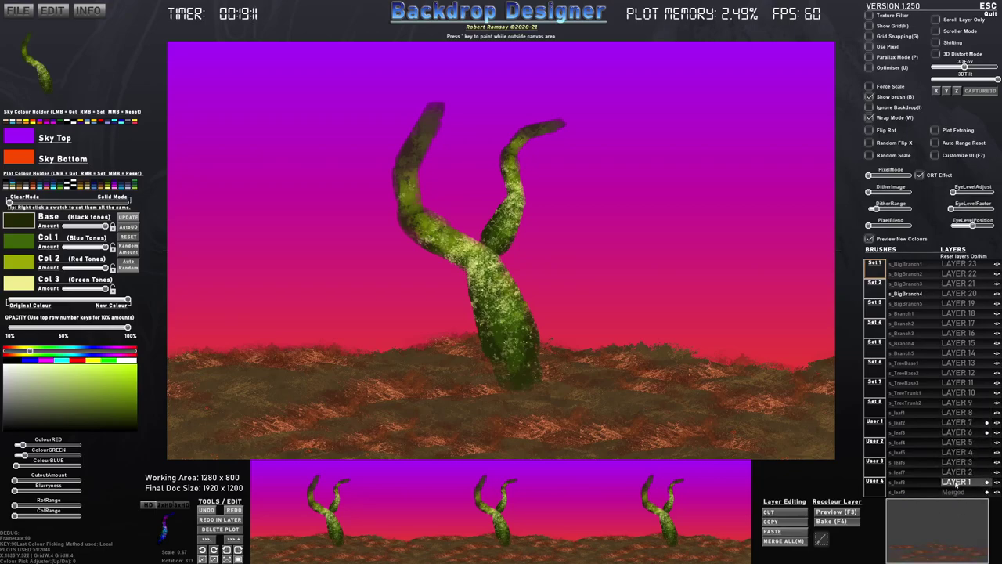
pyautogui.click(962, 483)
pyautogui.click(966, 433)
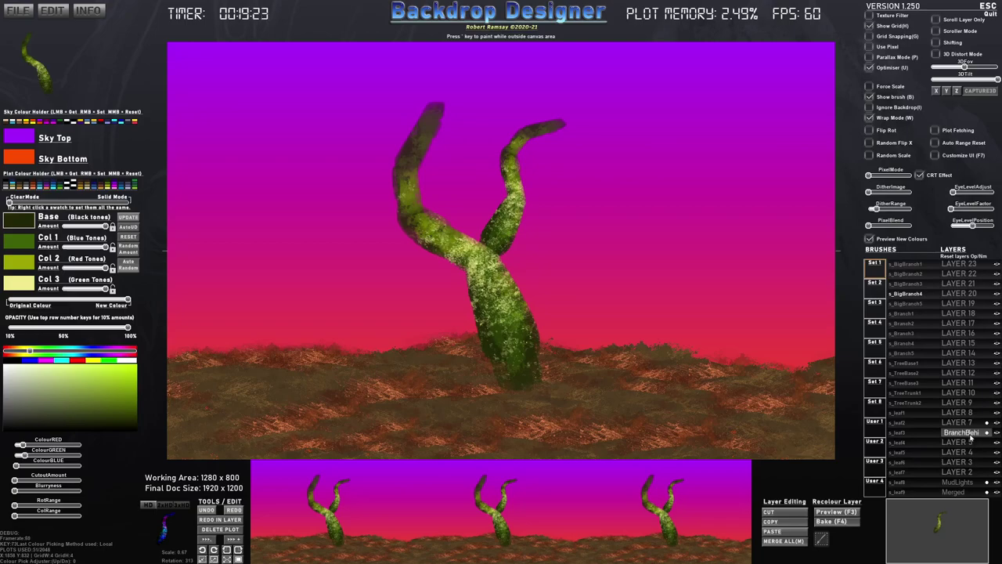
pyautogui.write('BranchBehind')
pyautogui.click(965, 424)
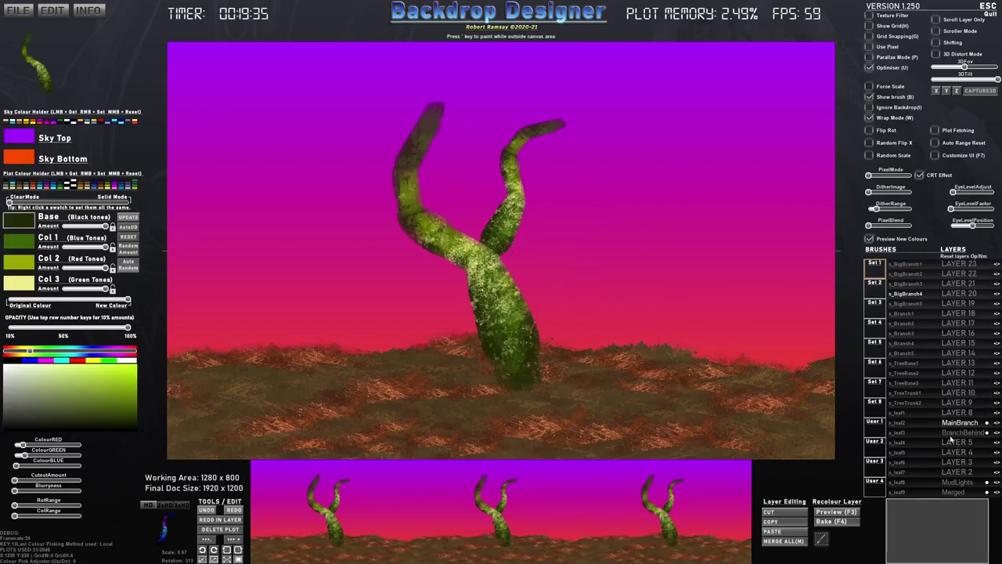
pyautogui.moveTo(967, 424)
pyautogui.mouseDown()
pyautogui.moveTo(948, 424)
pyautogui.moveTo(978, 425)
pyautogui.mouseUp()
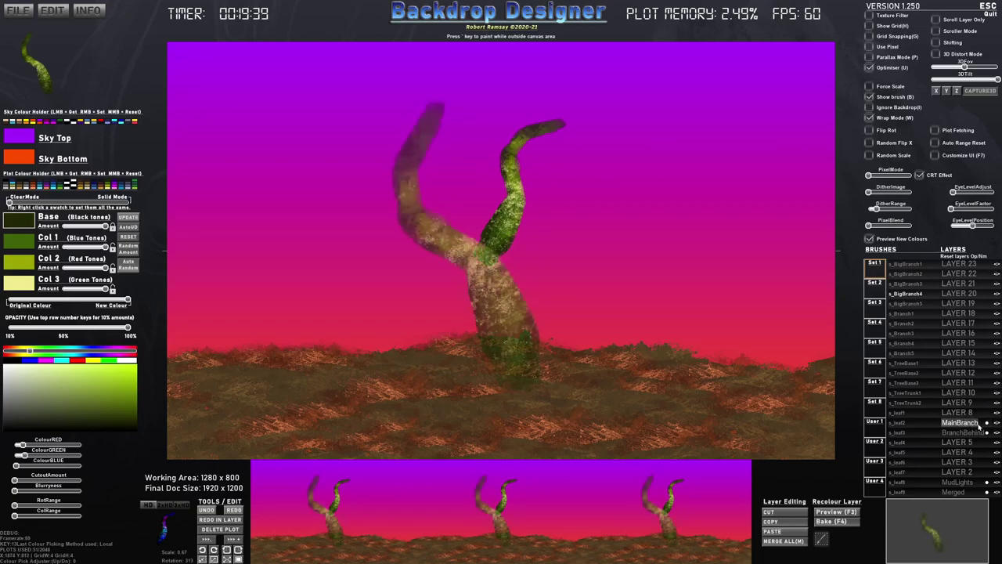
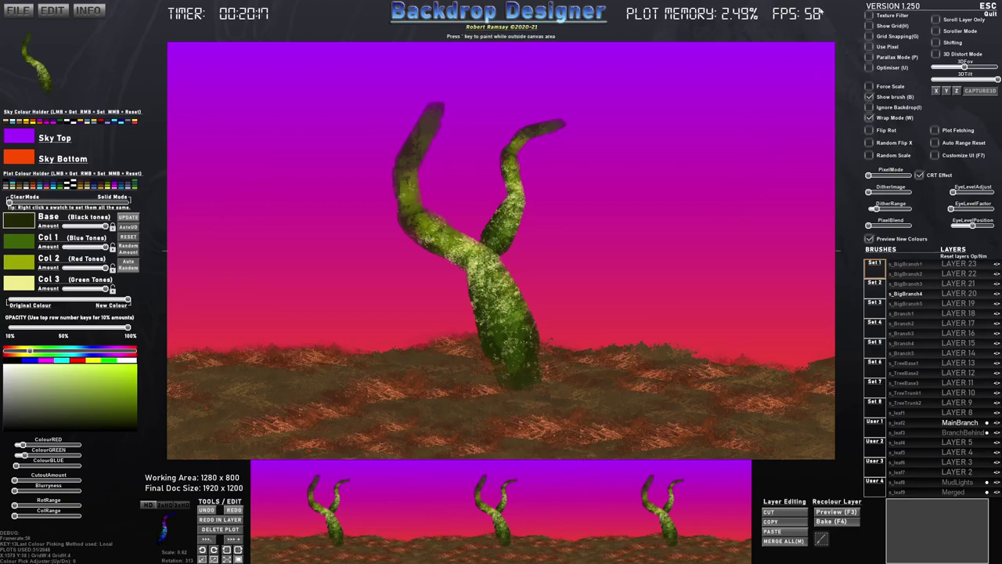
# Turn the Optimiser on to try it, and switch it back off
pyautogui.click(869, 68)
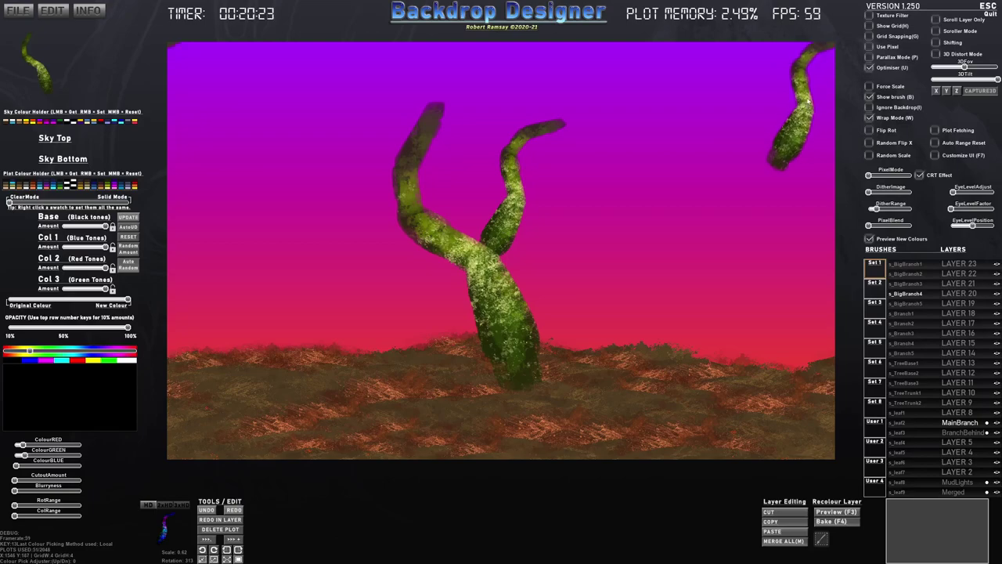
pyautogui.click(869, 68)
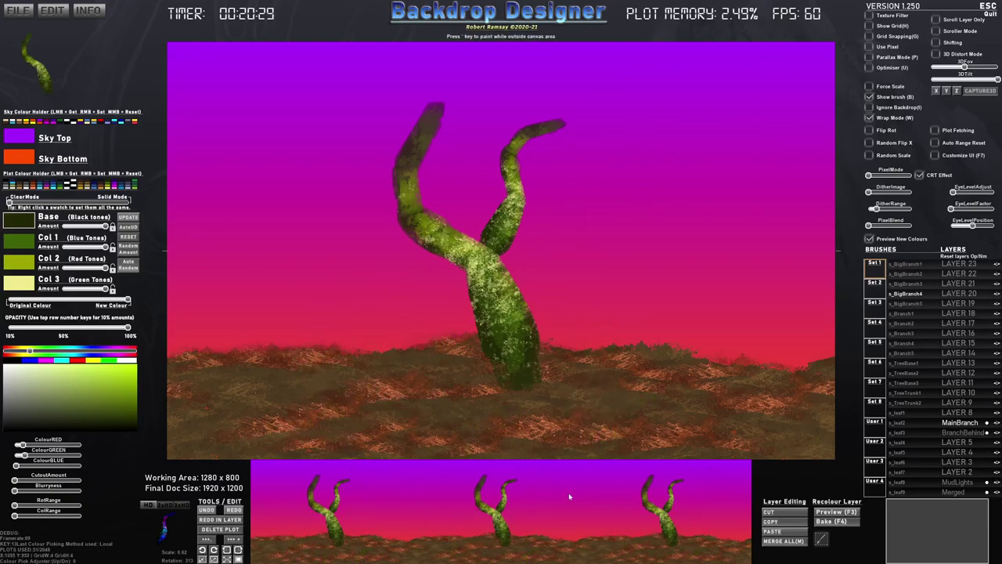
pyautogui.click(532, 270)
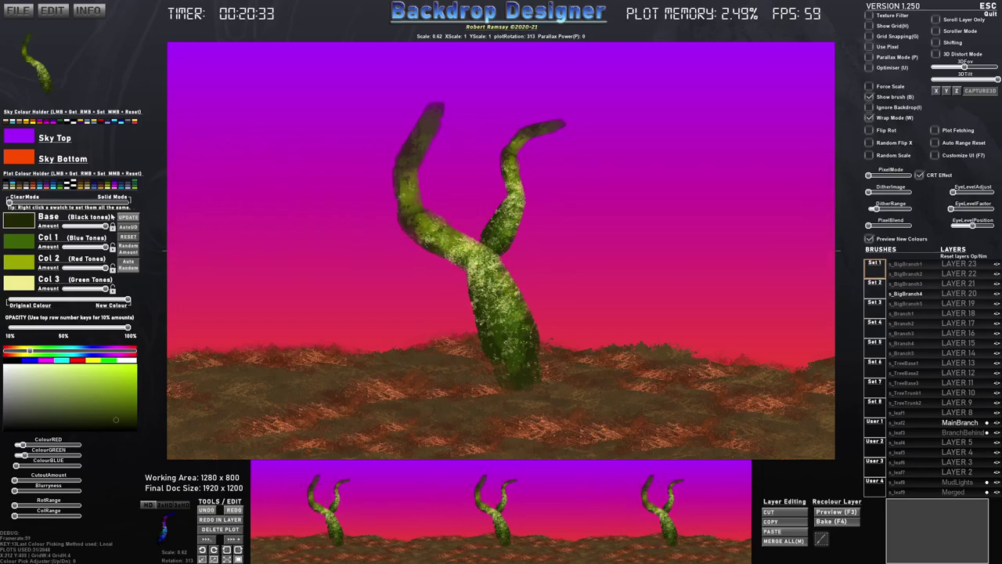
# Keep the colour blend fully on New Colour and stamp another small green branch in the sky left of the main trunk
pyautogui.moveTo(120, 300)
pyautogui.mouseDown()
pyautogui.moveTo(19, 299)
pyautogui.moveTo(177, 301)
pyautogui.mouseUp()
pyautogui.moveTo(112, 302)
pyautogui.mouseDown()
pyautogui.moveTo(9, 300)
pyautogui.moveTo(128, 300)
pyautogui.mouseUp()
pyautogui.click(295, 208)
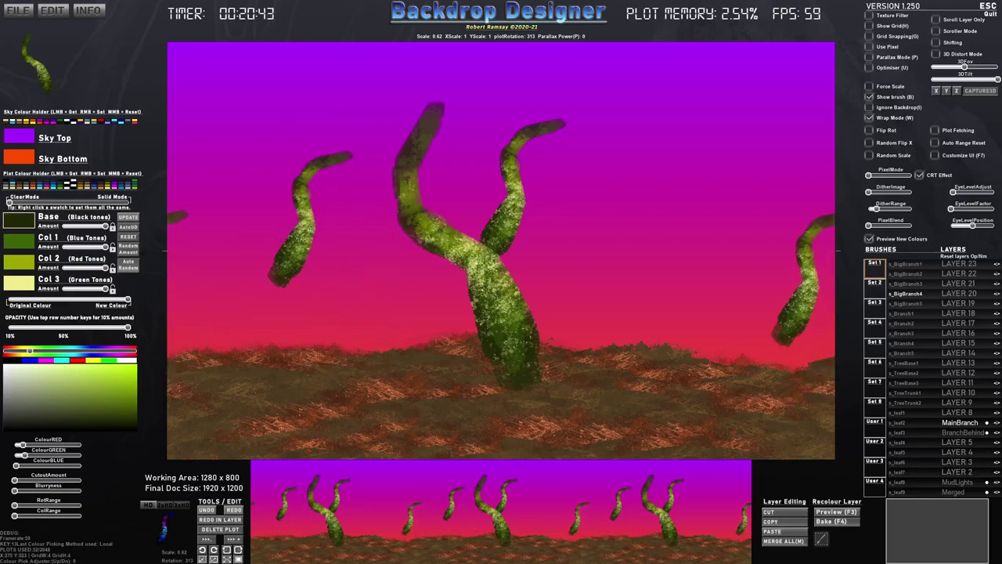
# Set the last branch's Blurryness and CutoutAmount to maximum, and lower its Base, Col 1 and Col 2 amounts
pyautogui.moveTo(27, 496); pyautogui.dragTo(81, 493)
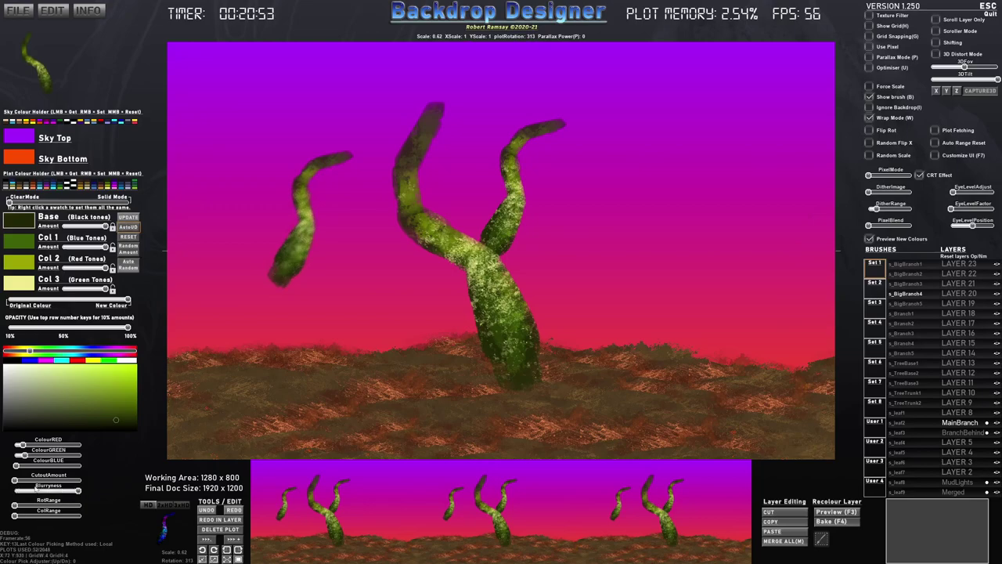
pyautogui.moveTo(29, 484); pyautogui.dragTo(73, 485)
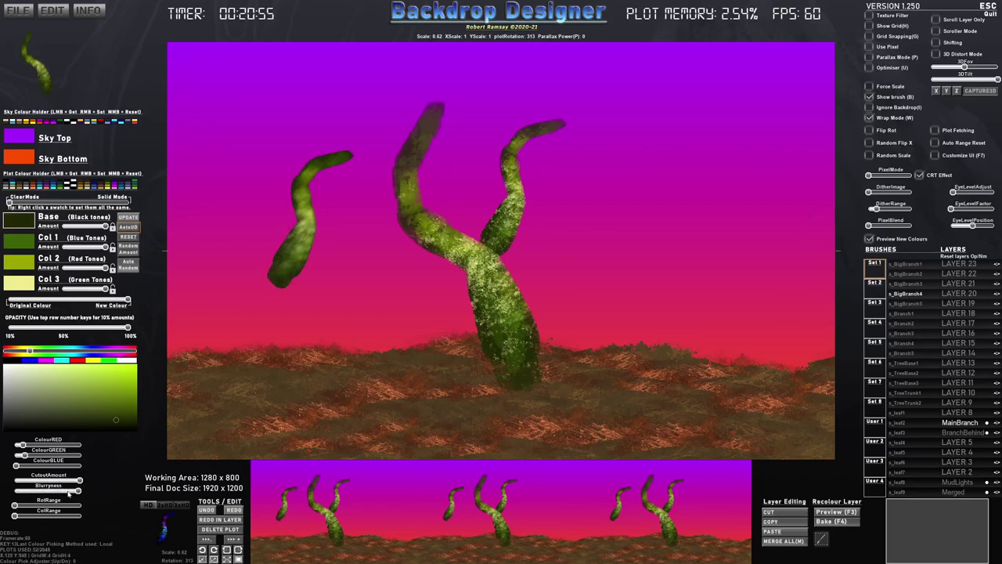
pyautogui.moveTo(88, 269); pyautogui.dragTo(69, 267)
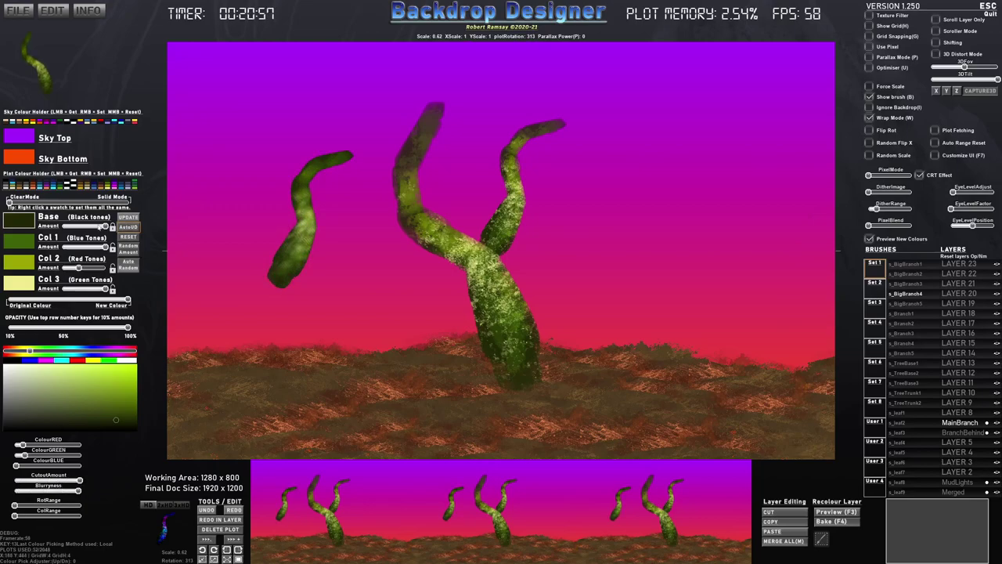
pyautogui.moveTo(101, 225); pyautogui.dragTo(73, 247)
pyautogui.moveTo(98, 290)
pyautogui.mouseDown()
pyautogui.moveTo(67, 289)
pyautogui.moveTo(104, 289)
pyautogui.mouseUp()
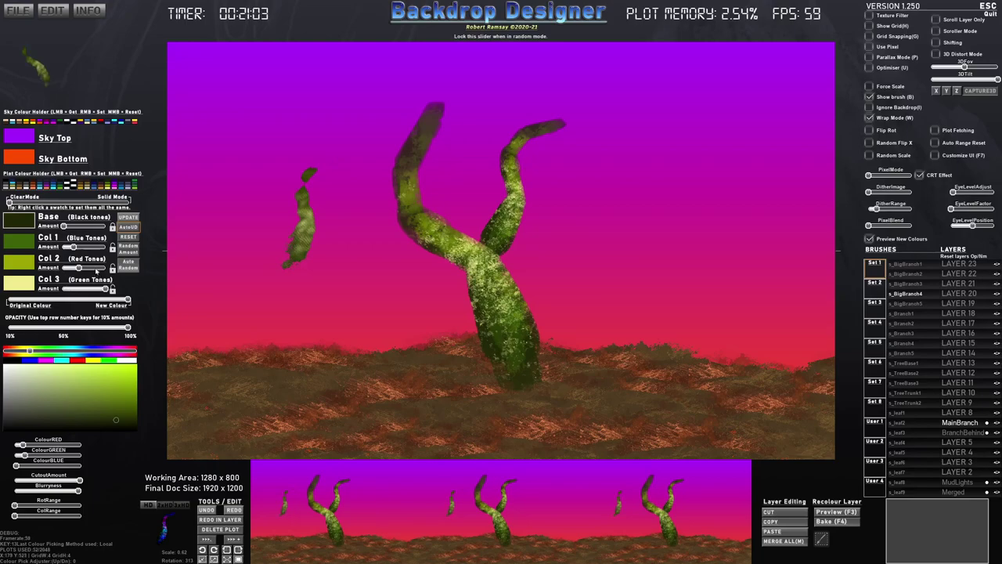
# Return Blurryness and CutoutAmount to minimum and raise the Base amount, trying Solid Mode before going back to ClearMode
pyautogui.moveTo(66, 490); pyautogui.dragTo(8, 480)
pyautogui.moveTo(65, 226); pyautogui.dragTo(131, 203)
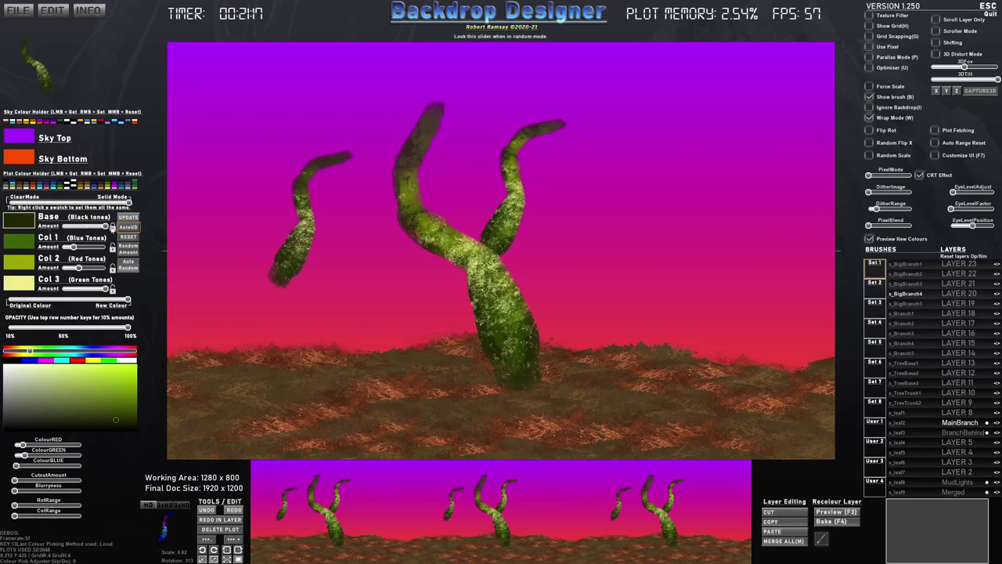
pyautogui.moveTo(51, 227); pyautogui.dragTo(9, 202)
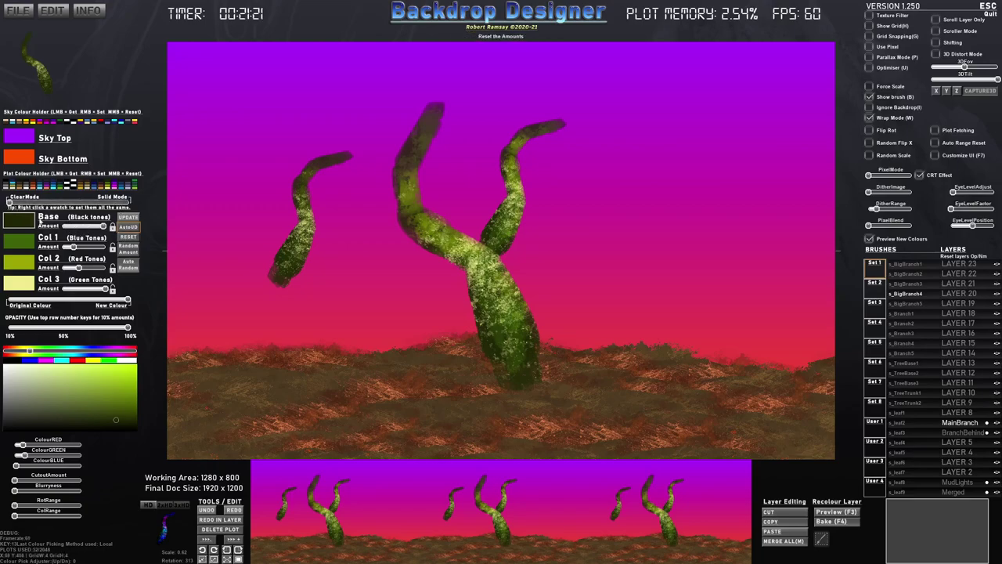
# Lower the Base amount to minimum and recolour the last branch bright red in all four tones with automatic updating
pyautogui.click(128, 236)
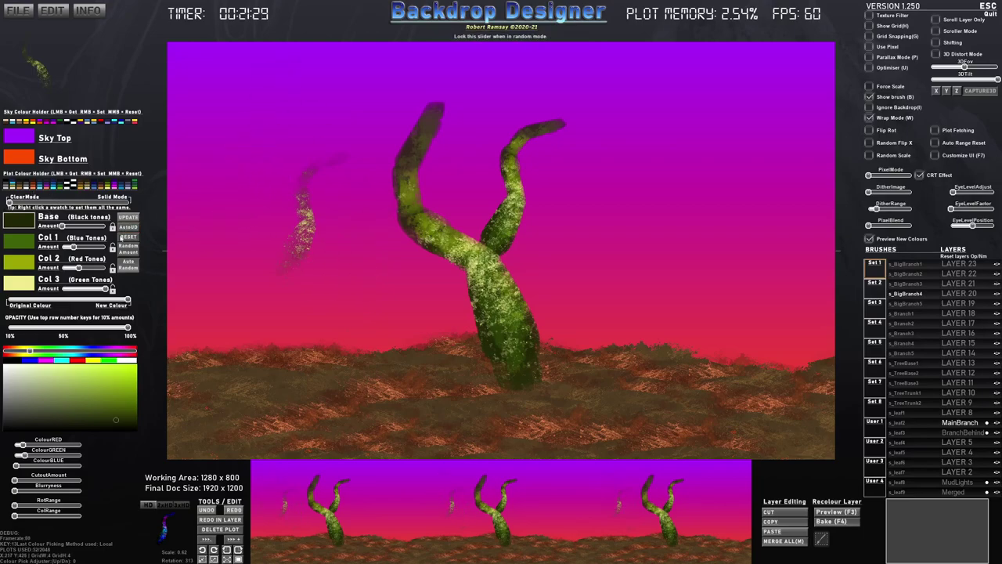
pyautogui.moveTo(31, 351); pyautogui.dragTo(71, 351)
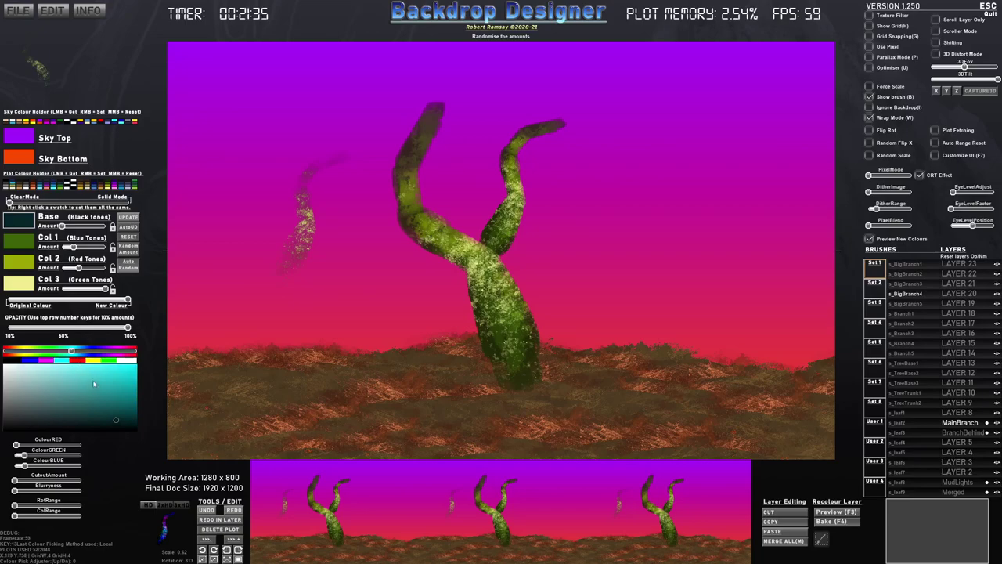
pyautogui.click(77, 361)
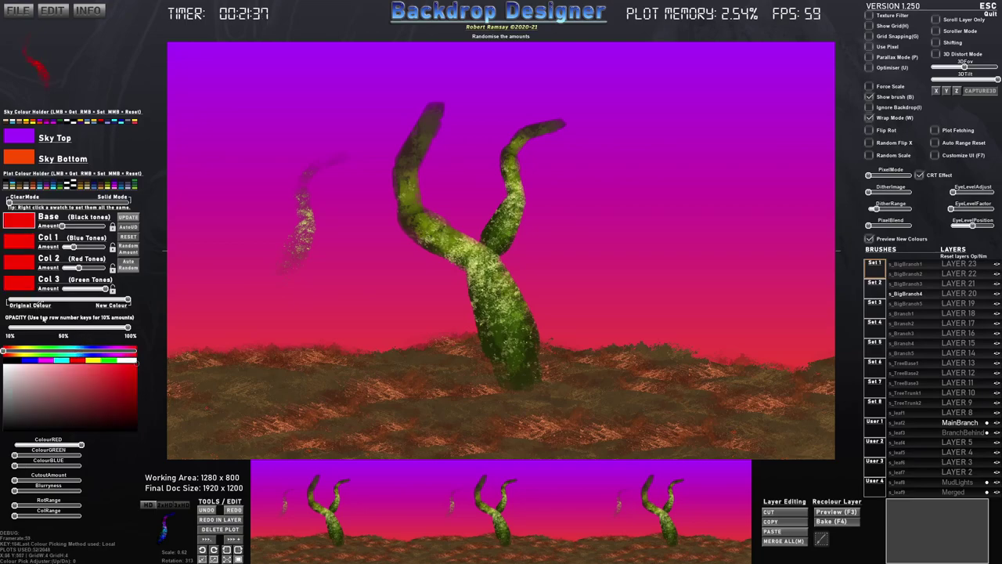
pyautogui.click(130, 227)
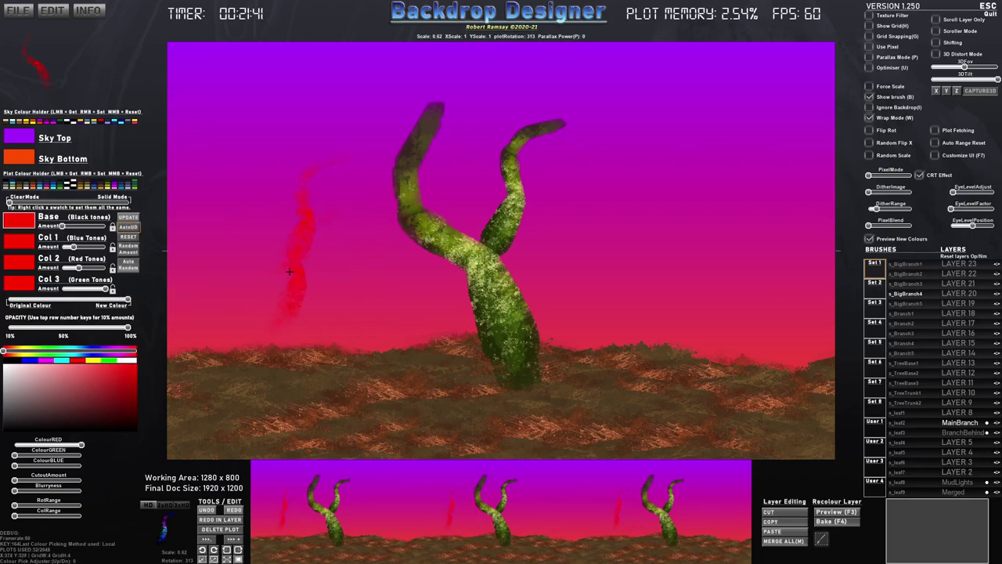
# Set all four plot swatches to olive green and undo the red branch in the sky
pyautogui.moveTo(97, 384); pyautogui.dragTo(476, 253)
pyautogui.click(30, 360)
pyautogui.rightClick(478, 249)
pyautogui.click(349, 254)
pyautogui.hotkey('ctrl', 'z')
# Rotate the brush to lie nearly flat and stamp three olive highlights on the mud left of and below the trunk
pyautogui.scroll(9, 381, 384)
pyautogui.scroll(4, 421, 363)
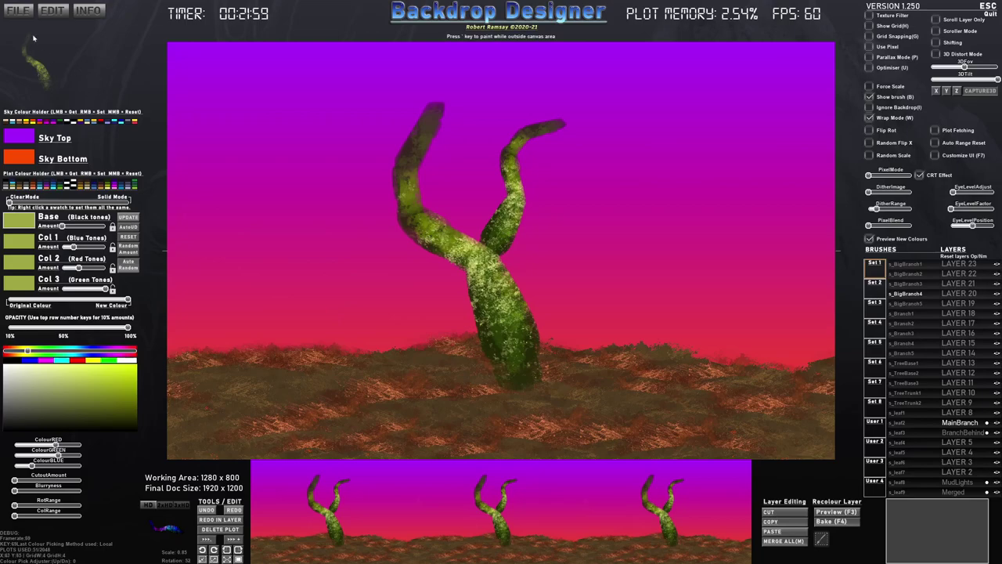
pyautogui.click(425, 366)
pyautogui.scroll(-1, 344, 374)
pyautogui.click(279, 378)
pyautogui.scroll(-6, 277, 377)
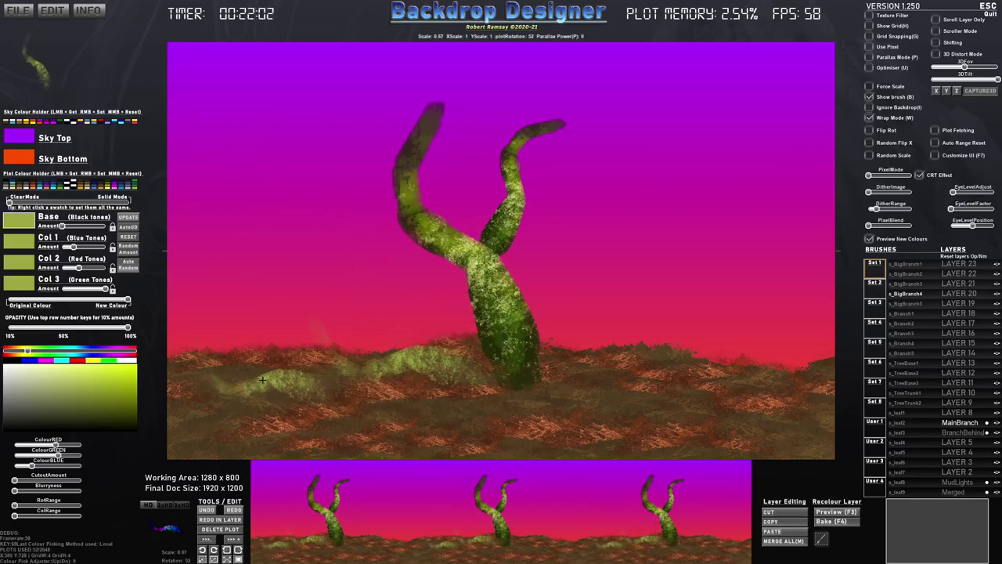
pyautogui.click(434, 401)
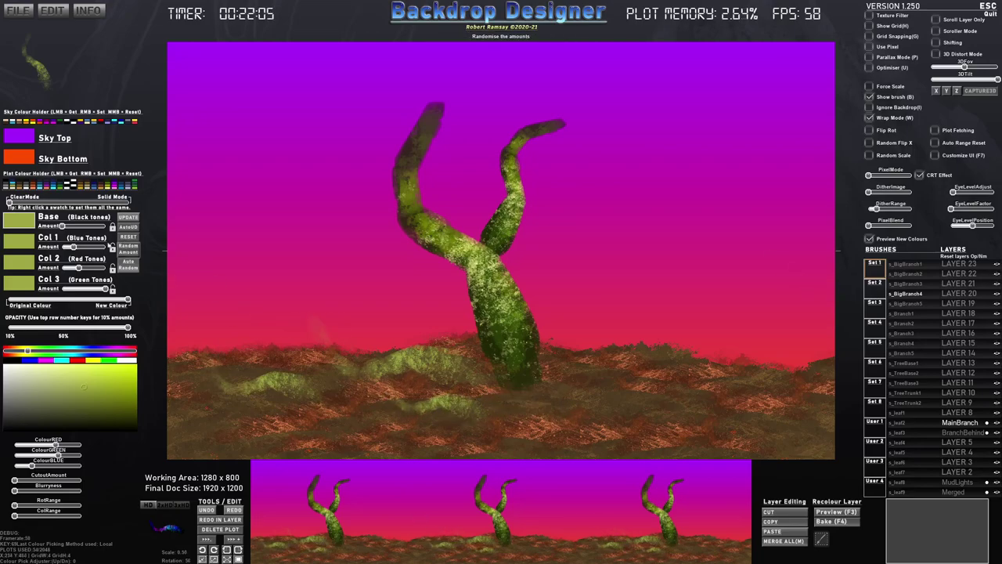
# Stamp two more olive patches on the mud beside the trunk, varying the Col 1, Col 2 and Col 3 amounts between stamps
pyautogui.click(94, 249)
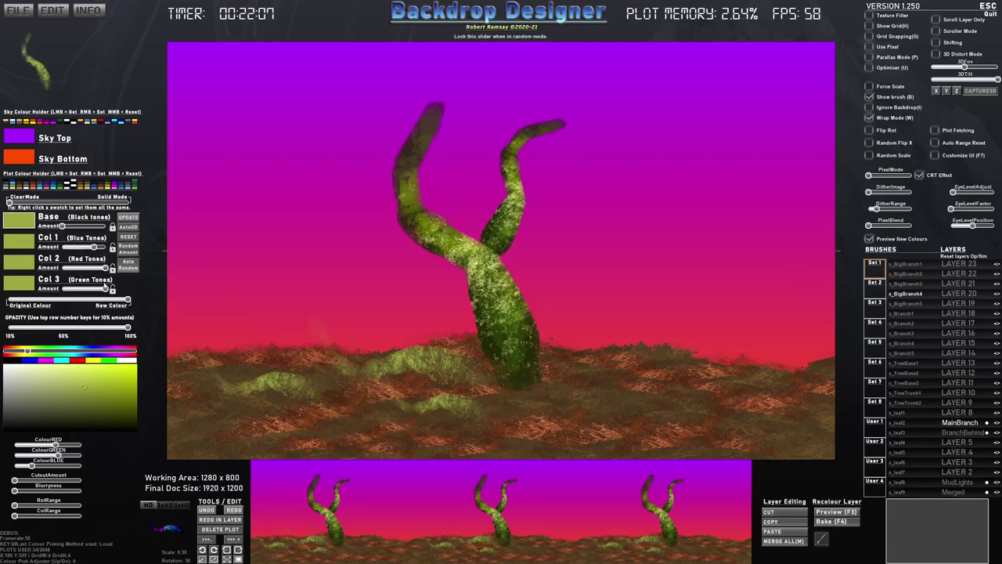
pyautogui.moveTo(106, 290); pyautogui.dragTo(53, 290)
pyautogui.moveTo(91, 249); pyautogui.dragTo(54, 249)
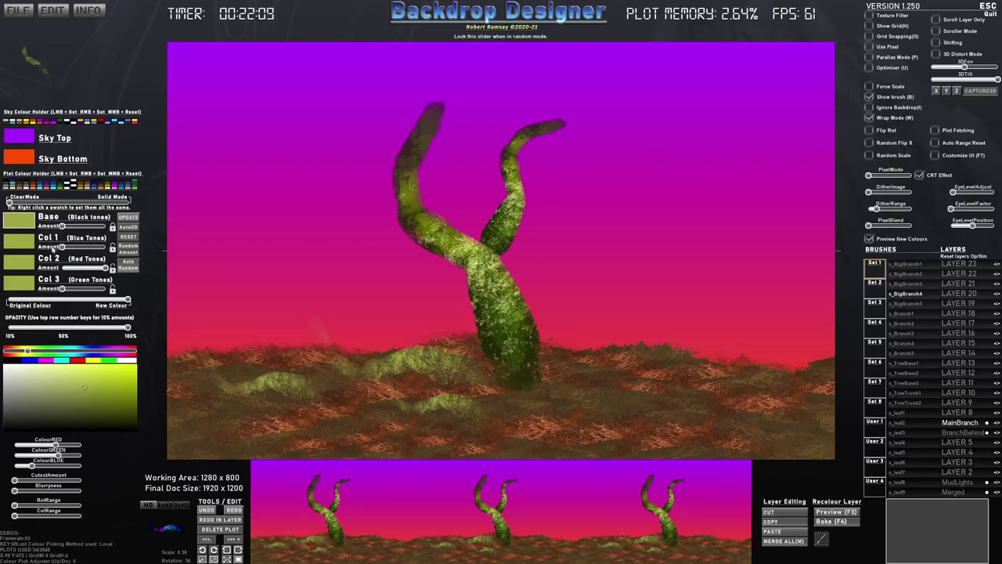
pyautogui.scroll(3, 392, 409)
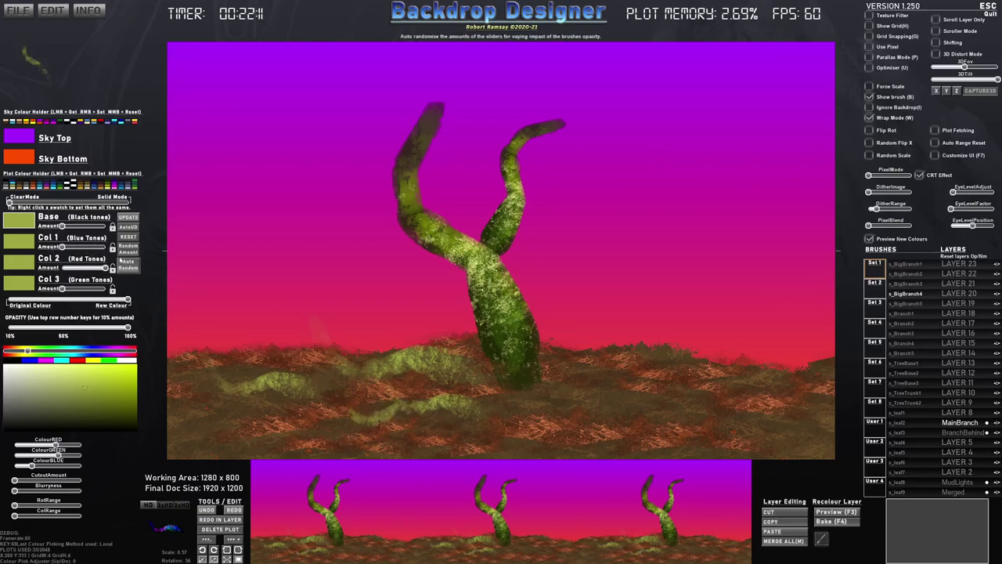
pyautogui.moveTo(105, 267)
pyautogui.mouseDown()
pyautogui.moveTo(55, 269)
pyautogui.moveTo(94, 249)
pyautogui.moveTo(48, 255)
pyautogui.moveTo(99, 291)
pyautogui.mouseUp()
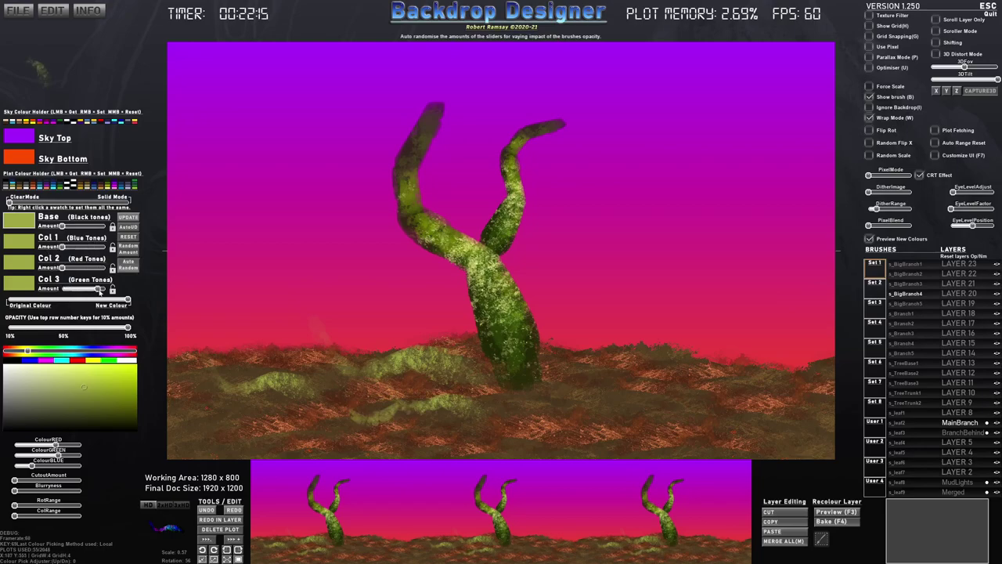
pyautogui.click(618, 405)
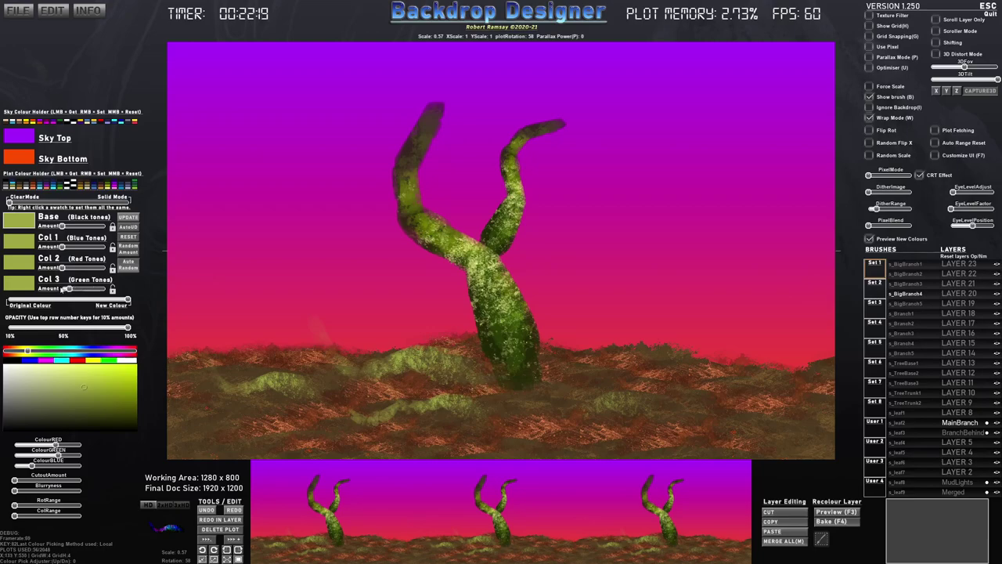
# Try a maximum Base amount with CutoutAmount and Solid Mode changes on the brush preview, then return them to minimum and ClearMode
pyautogui.moveTo(64, 226); pyautogui.dragTo(98, 229)
pyautogui.click(375, 139)
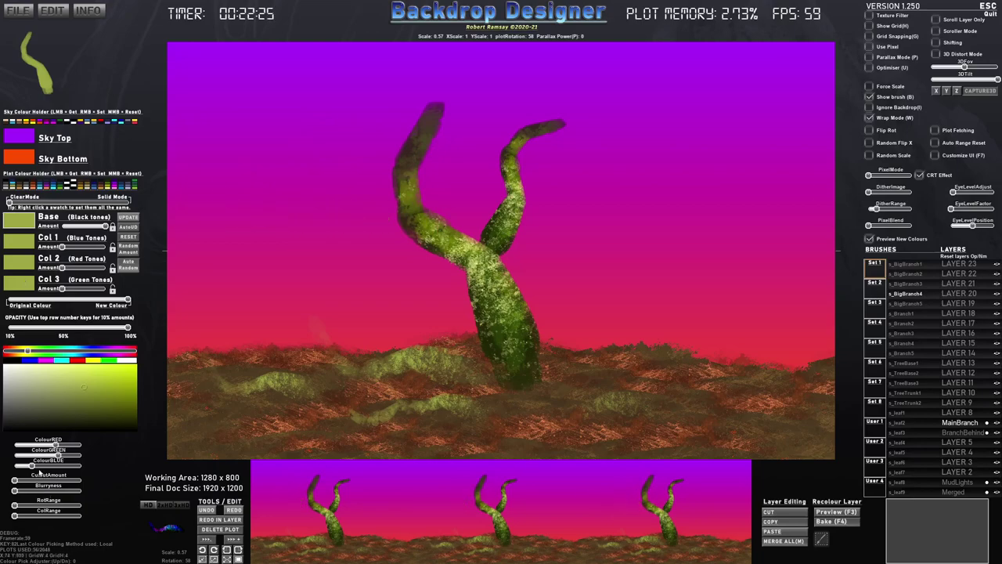
pyautogui.moveTo(32, 482); pyautogui.dragTo(1, 486)
pyautogui.moveTo(23, 203); pyautogui.dragTo(2, 204)
pyautogui.moveTo(104, 226); pyautogui.dragTo(11, 202)
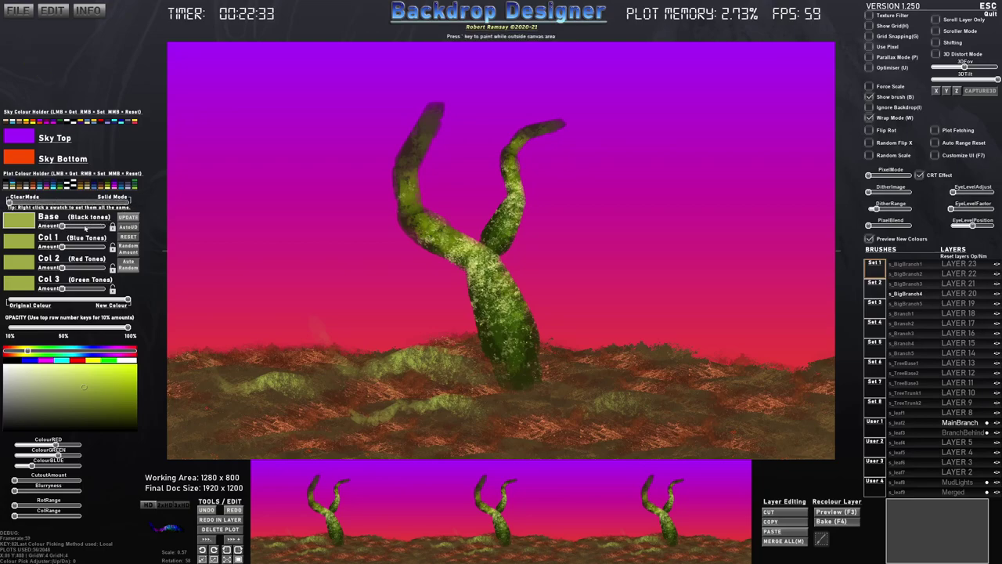
pyautogui.moveTo(77, 229); pyautogui.dragTo(96, 230)
pyautogui.moveTo(36, 203); pyautogui.dragTo(27, 201)
pyautogui.moveTo(91, 228)
pyautogui.mouseDown()
pyautogui.moveTo(111, 228)
pyautogui.moveTo(37, 227)
pyautogui.mouseUp()
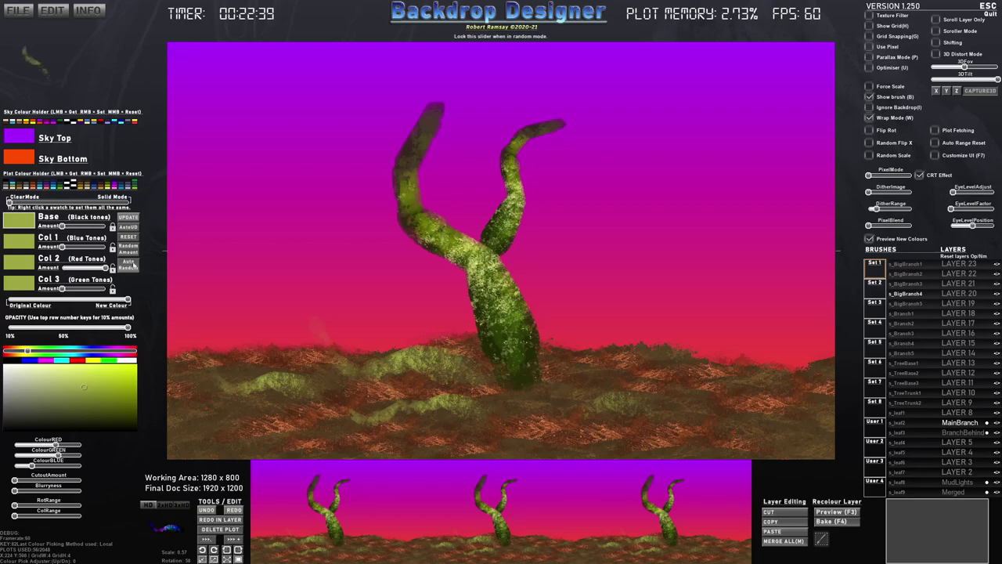
# With only the Col 2 amount at maximum, paint a run of olive highlights across the foreground mud
pyautogui.click(530, 398)
pyautogui.click(527, 411)
pyautogui.moveTo(569, 399)
pyautogui.mouseDown()
pyautogui.moveTo(673, 401)
pyautogui.moveTo(768, 439)
pyautogui.moveTo(266, 429)
pyautogui.mouseUp()
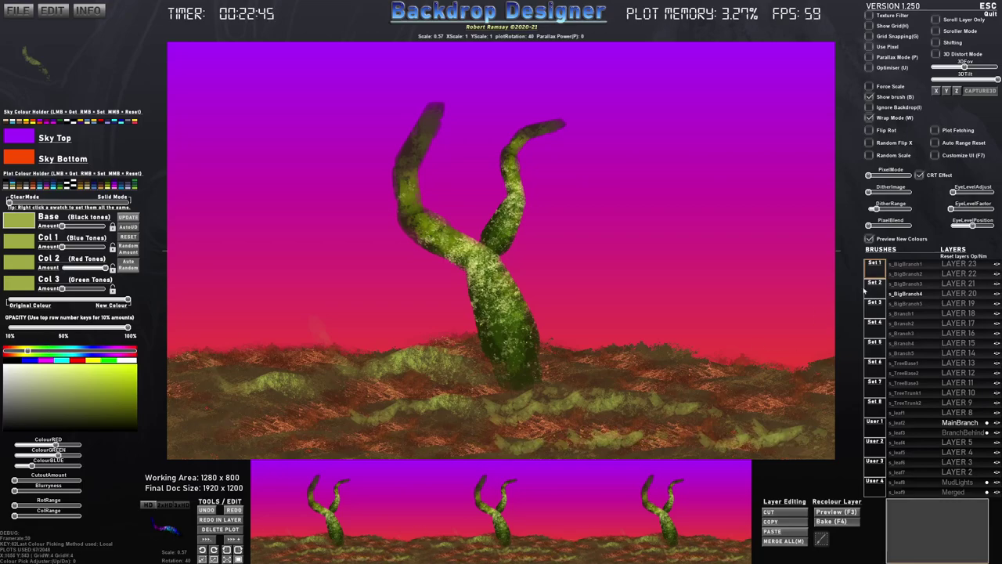
# Stamp an s_Branch2 tree in the sky left of the trunk and reduce it to minimum Base with maximum Col 1, 2 and 3 amounts
pyautogui.click(904, 322)
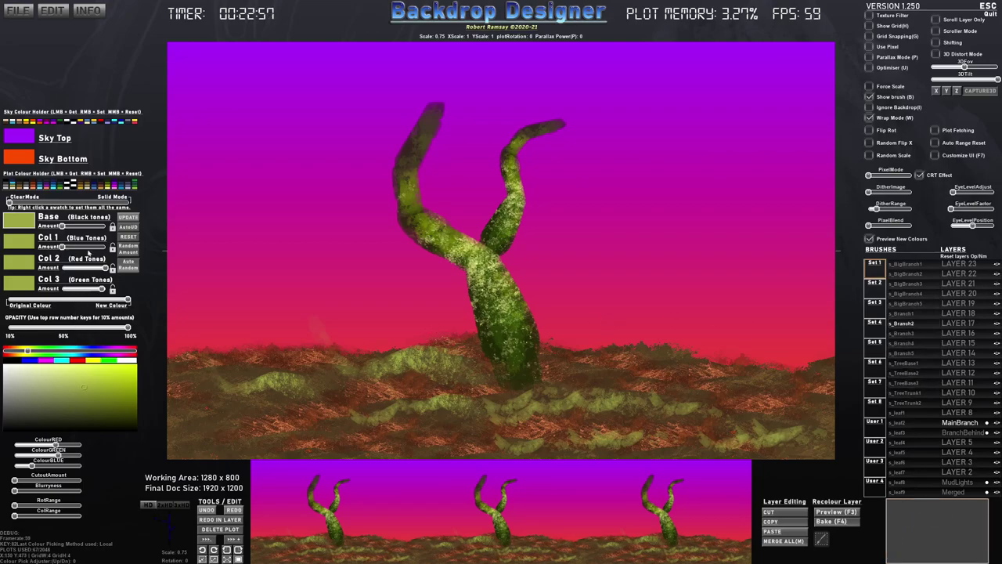
pyautogui.click(283, 233)
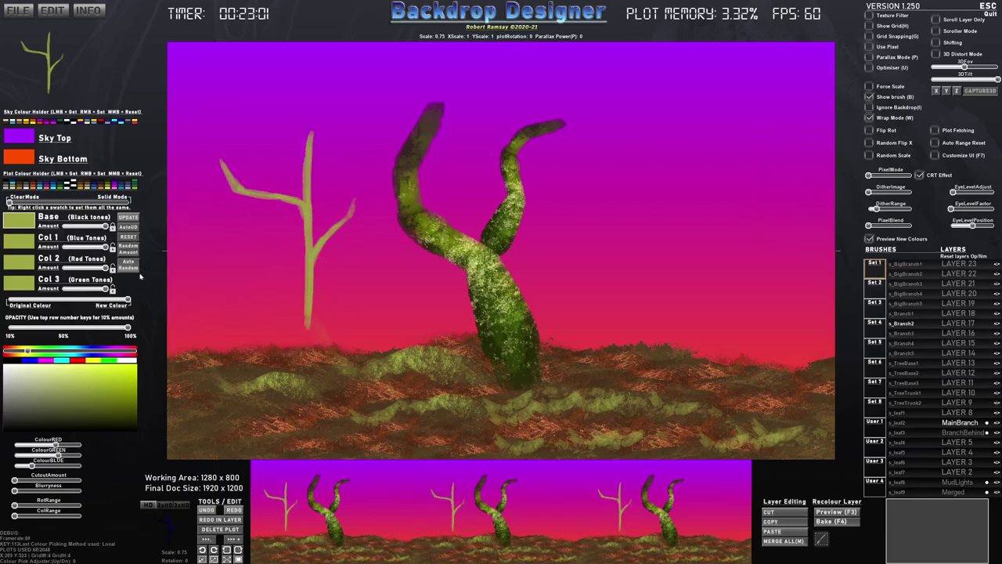
pyautogui.moveTo(106, 226); pyautogui.dragTo(66, 250)
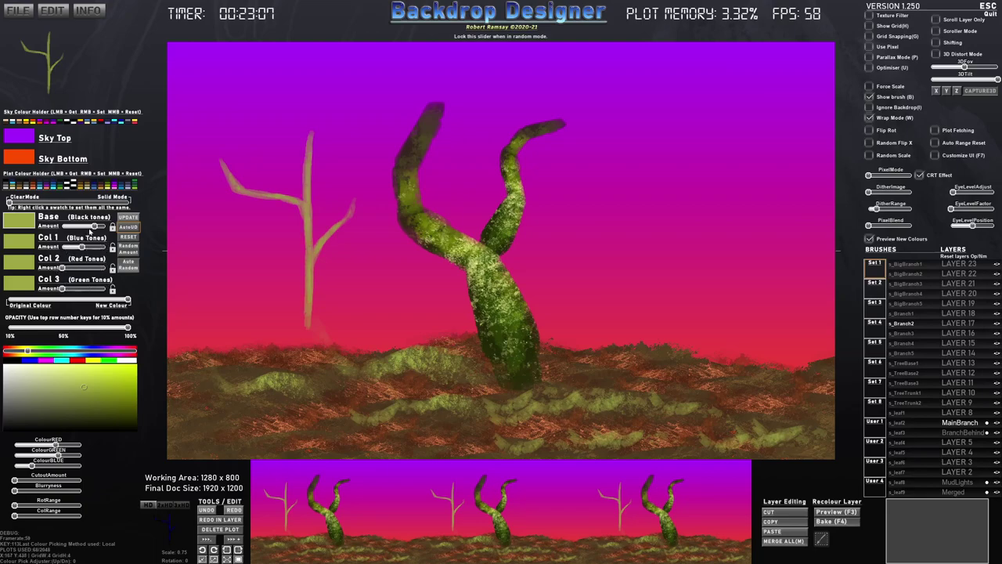
pyautogui.moveTo(91, 227); pyautogui.dragTo(63, 226)
pyautogui.moveTo(96, 289); pyautogui.dragTo(108, 289)
pyautogui.moveTo(83, 247); pyautogui.dragTo(108, 248)
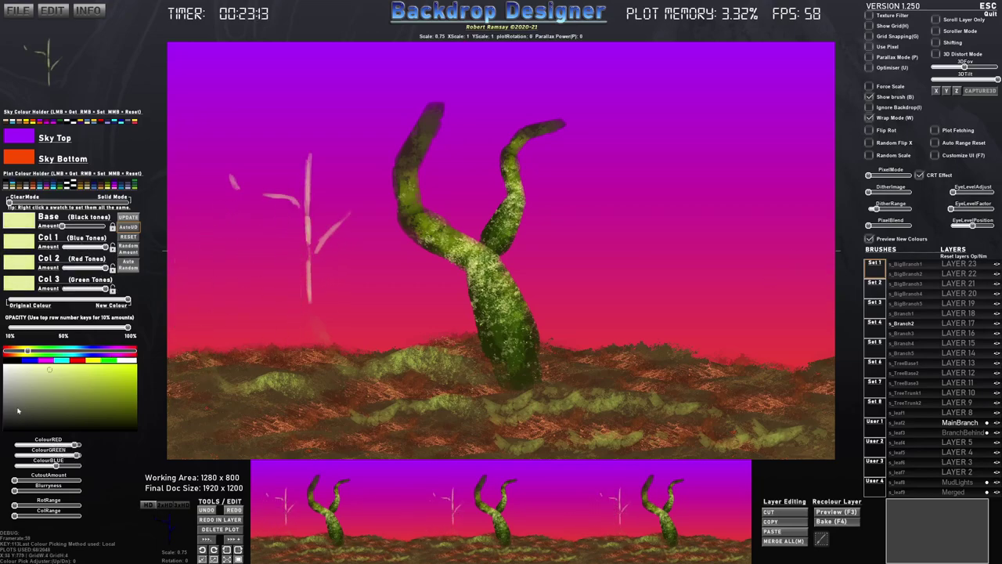
# Try green, tan and brown tints on the thin tree, and settle on dark grey for all four plot swatches
pyautogui.click(67, 395)
pyautogui.click(102, 385)
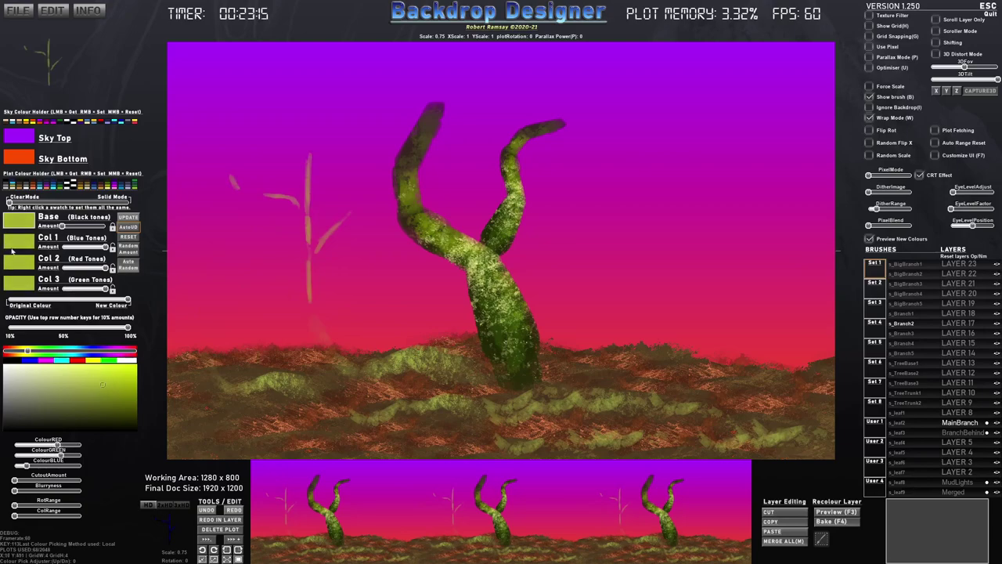
pyautogui.click(116, 400)
pyautogui.moveTo(282, 383)
pyautogui.mouseDown()
pyautogui.moveTo(308, 383)
pyautogui.moveTo(298, 373)
pyautogui.mouseUp()
pyautogui.click(75, 368)
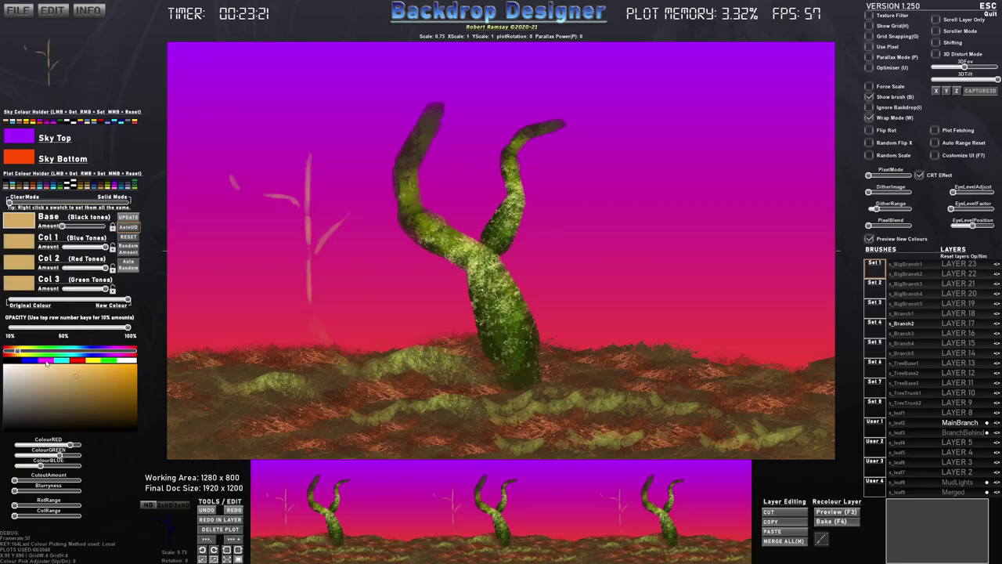
pyautogui.click(56, 408)
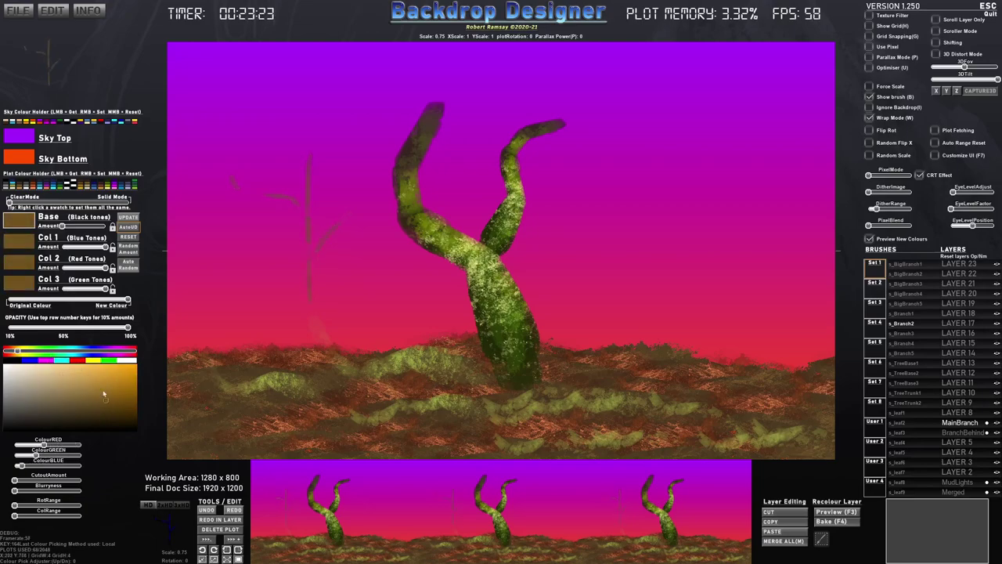
pyautogui.click(43, 398)
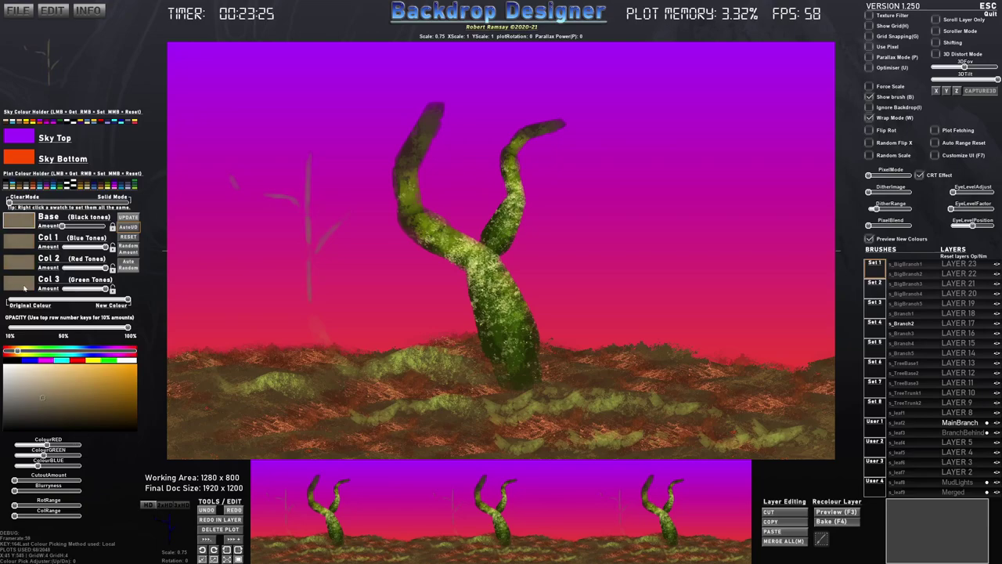
pyautogui.moveTo(28, 406)
pyautogui.mouseDown()
pyautogui.moveTo(11, 405)
pyautogui.moveTo(8, 415)
pyautogui.mouseUp()
pyautogui.rightClick(21, 221)
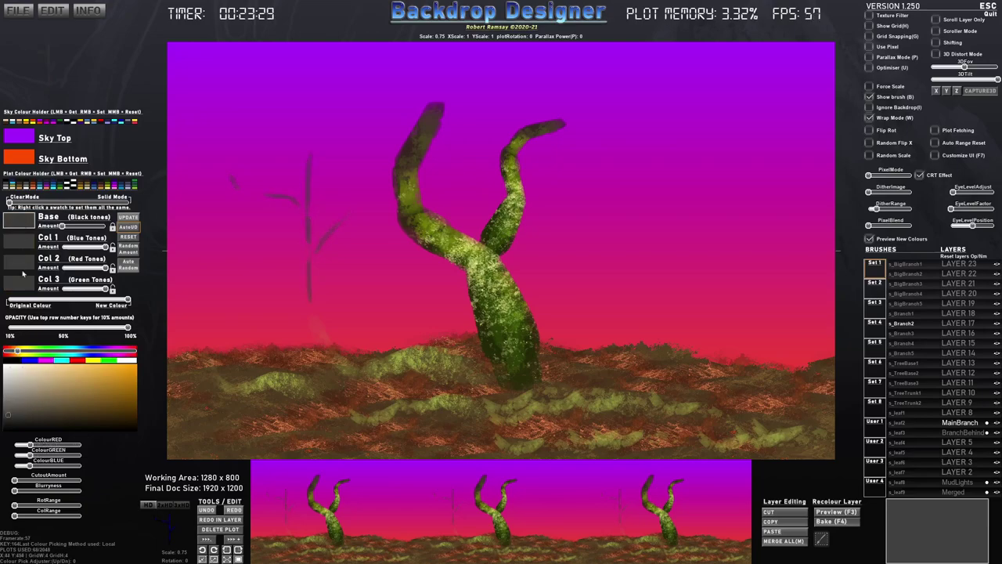
# Make the sky a gradient from dark reddish brown at Sky Top to orange at Sky Bottom, and remove the thin grey tree
pyautogui.rightClick(15, 161)
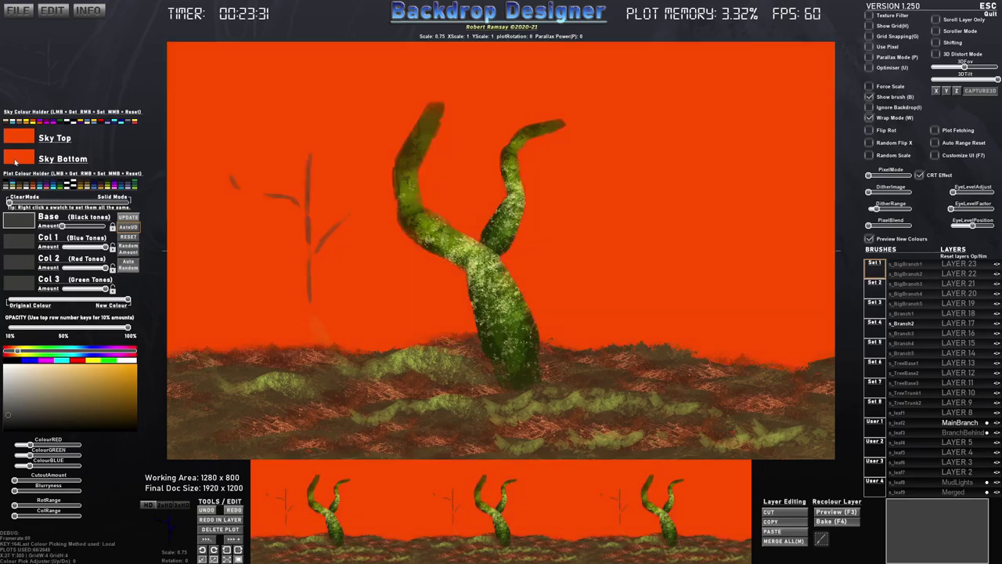
pyautogui.click(23, 141)
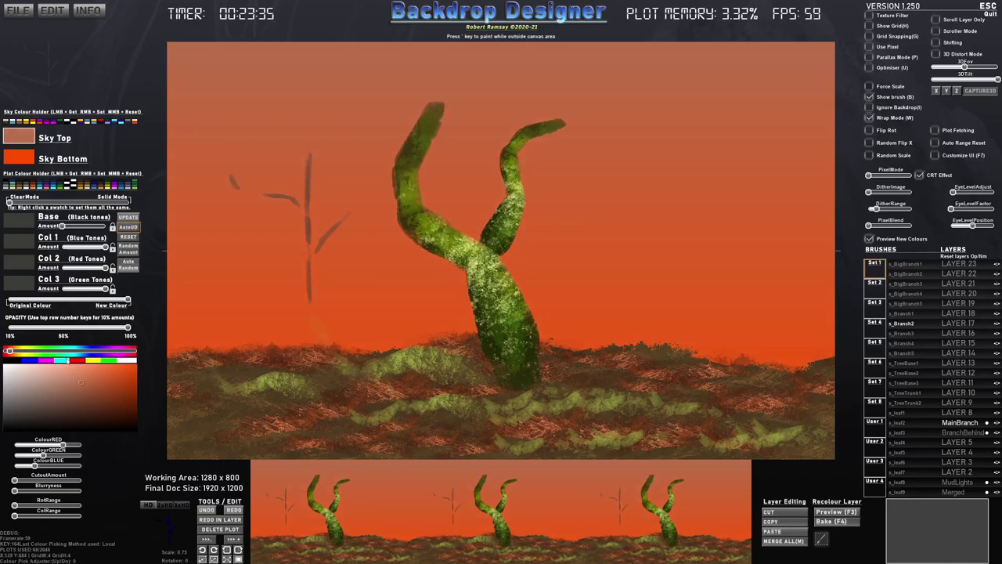
pyautogui.click(113, 412)
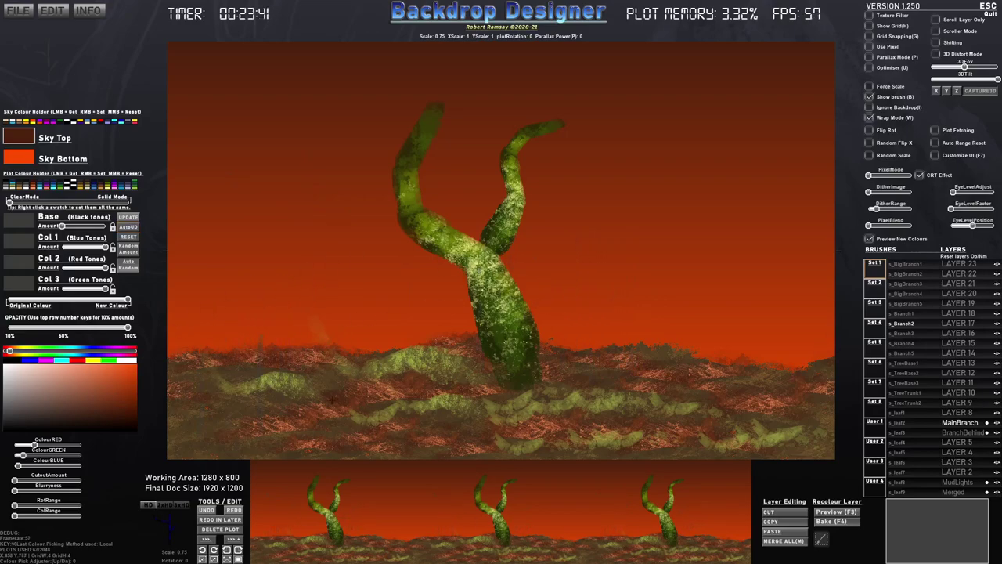
# Raise RotRange past halfway and paint dark grey branches at random rotations in the sky left of the trunk
pyautogui.click(37, 506)
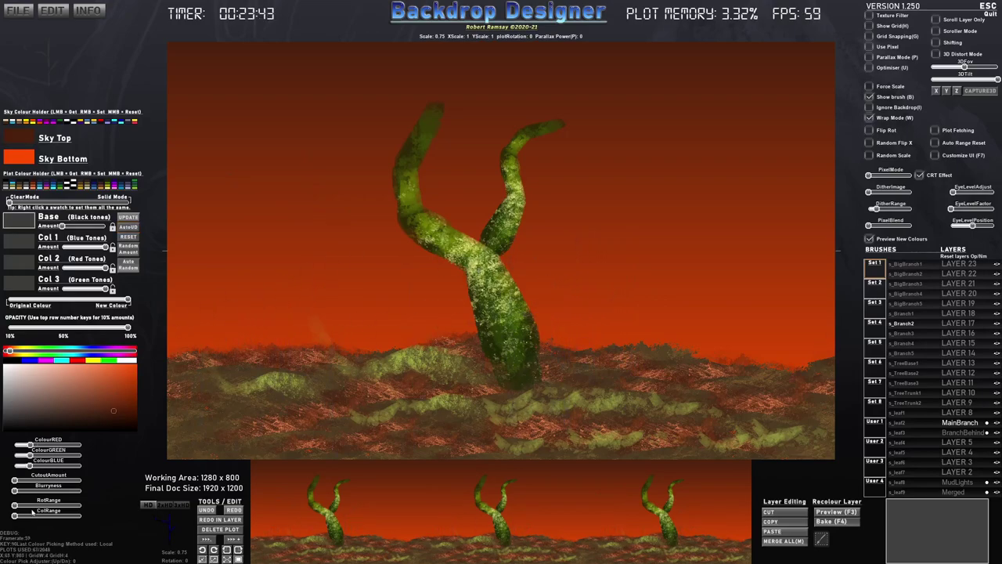
pyautogui.moveTo(24, 508); pyautogui.dragTo(65, 509)
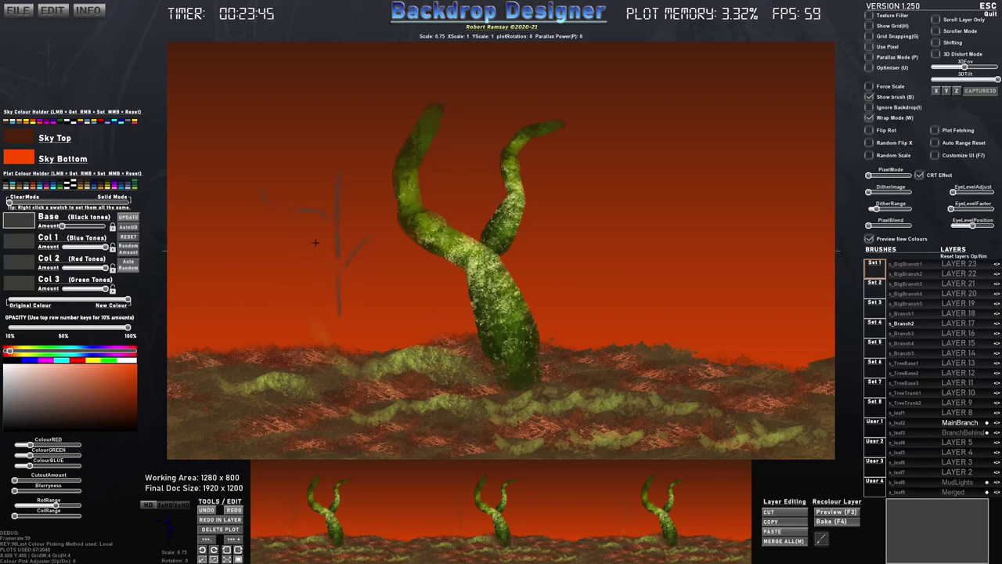
pyautogui.moveTo(294, 266)
pyautogui.mouseDown()
pyautogui.moveTo(319, 272)
pyautogui.moveTo(308, 240)
pyautogui.moveTo(269, 272)
pyautogui.mouseUp()
# Return RotRange to minimum, raise ColRange nearly to maximum, and paint upright dark grey trees on both sides of the trunk
pyautogui.moveTo(55, 505); pyautogui.dragTo(15, 505)
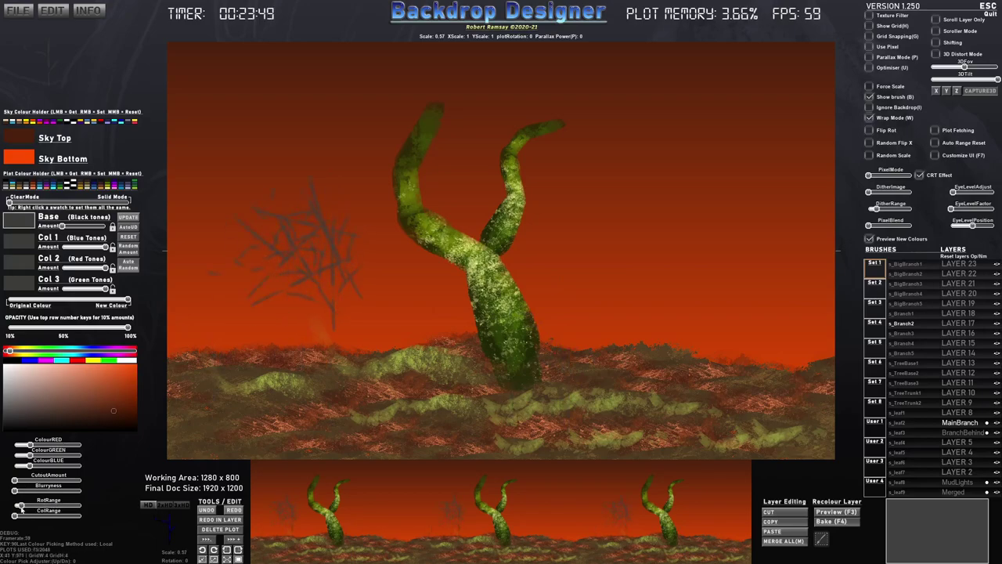
pyautogui.moveTo(648, 267)
pyautogui.mouseDown()
pyautogui.moveTo(648, 220)
pyautogui.moveTo(647, 266)
pyautogui.mouseUp()
pyautogui.moveTo(17, 517); pyautogui.dragTo(78, 516)
pyautogui.moveTo(361, 280); pyautogui.dragTo(361, 280)
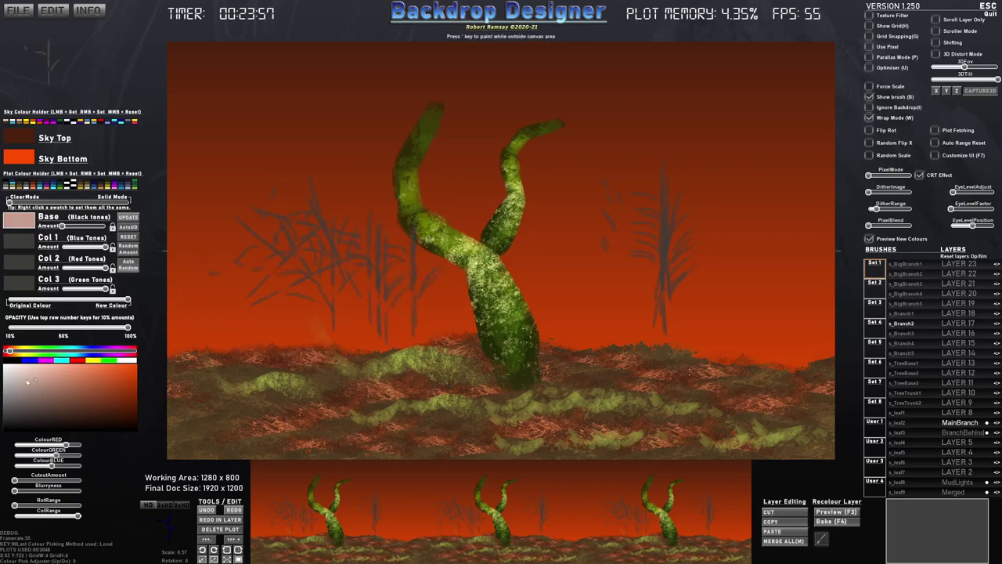
# Paint pale grey trees left of the trunk, shifting the colour blend halfway and then further towards Original Colour between strokes
pyautogui.click(329, 143)
pyautogui.moveTo(329, 144)
pyautogui.mouseDown()
pyautogui.moveTo(296, 242)
pyautogui.moveTo(242, 245)
pyautogui.moveTo(274, 264)
pyautogui.moveTo(257, 290)
pyautogui.moveTo(336, 300)
pyautogui.moveTo(295, 302)
pyautogui.moveTo(329, 297)
pyautogui.mouseUp()
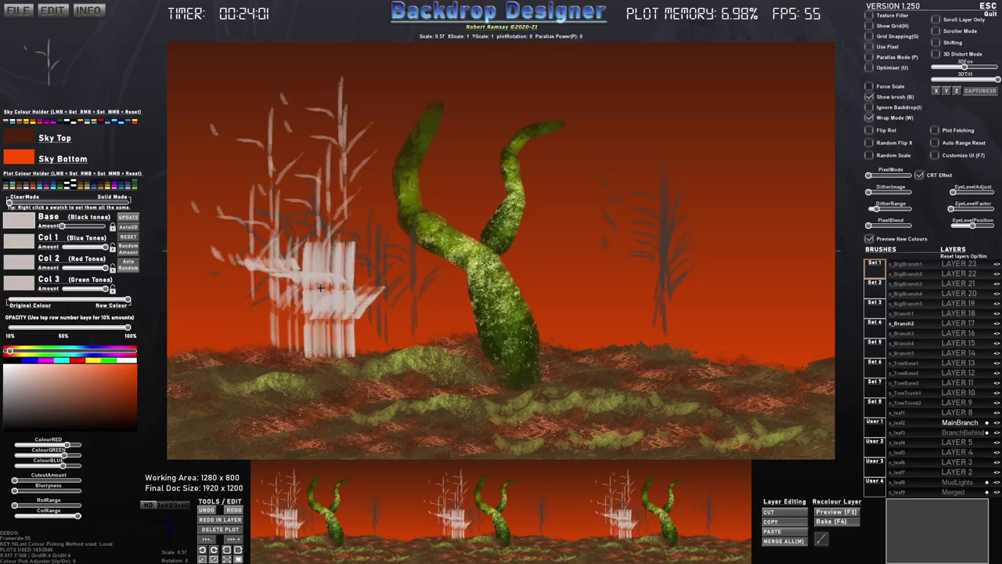
pyautogui.click(69, 305)
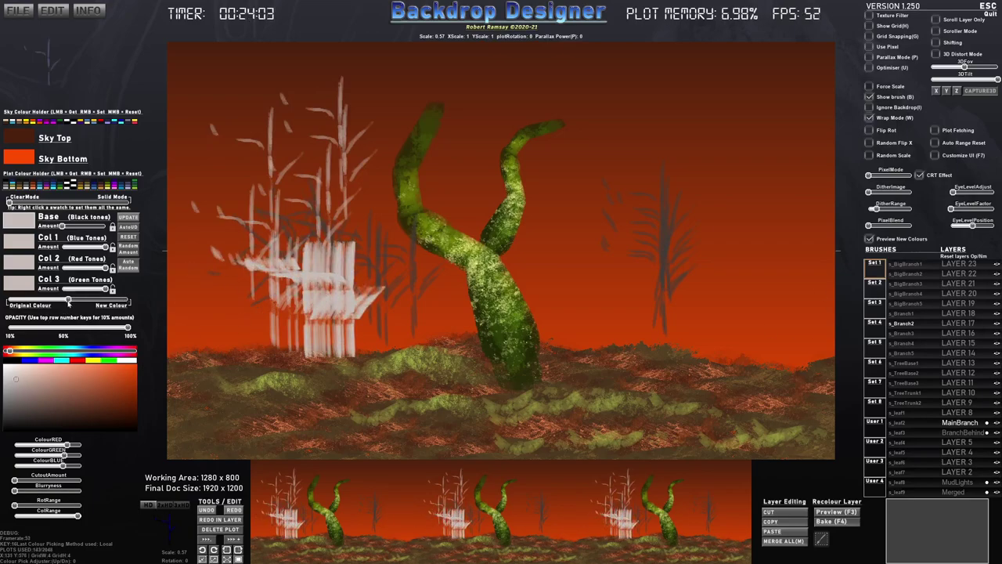
pyautogui.moveTo(290, 298)
pyautogui.mouseDown()
pyautogui.moveTo(317, 318)
pyautogui.moveTo(372, 311)
pyautogui.moveTo(299, 306)
pyautogui.moveTo(327, 317)
pyautogui.mouseUp()
pyautogui.click(47, 302)
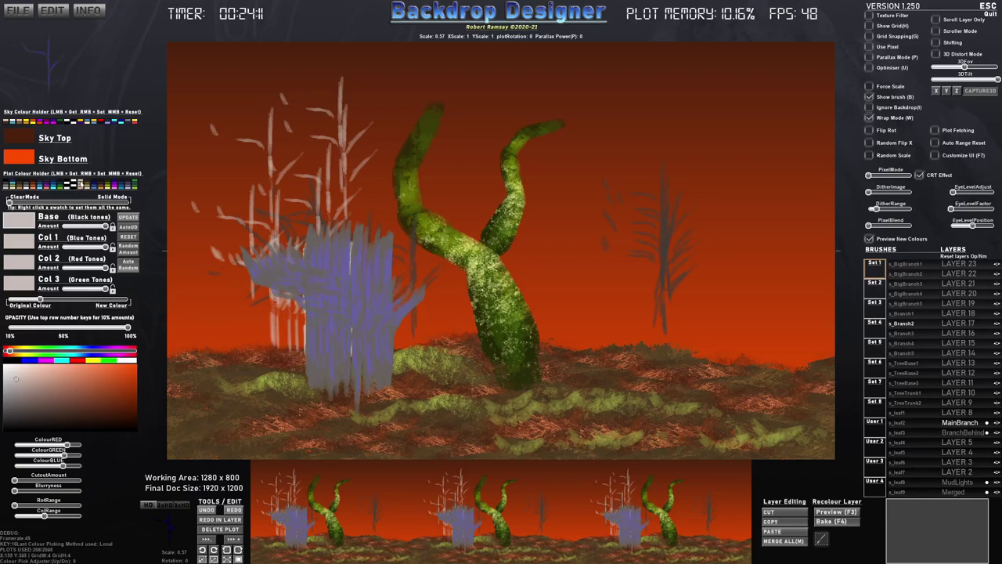
# Load the dark brown to cream colour set, shift the blend towards New Colour, and paint dark trees over the trunk
pyautogui.click(87, 187)
pyautogui.moveTo(369, 260)
pyautogui.mouseDown()
pyautogui.moveTo(317, 321)
pyautogui.moveTo(527, 315)
pyautogui.mouseUp()
pyautogui.hotkey('ctrl', 'z')
pyautogui.moveTo(77, 306); pyautogui.dragTo(94, 302)
pyautogui.moveTo(555, 309)
pyautogui.mouseDown()
pyautogui.moveTo(628, 287)
pyautogui.moveTo(575, 244)
pyautogui.moveTo(655, 233)
pyautogui.moveTo(578, 251)
pyautogui.mouseUp()
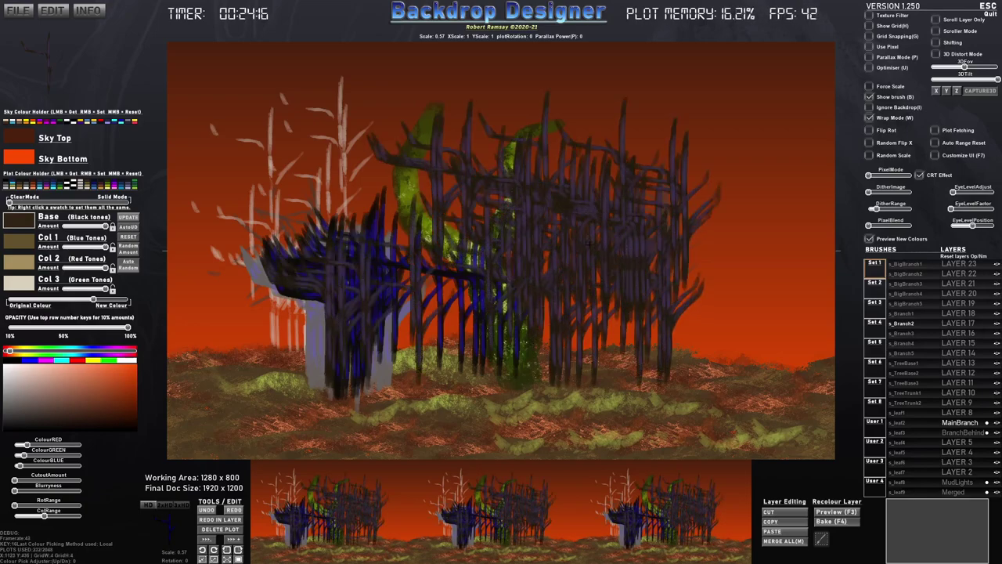
# Set all plot colours to white, shift the blend nearly to Original Colour, and paint white and blue trees over the left half
pyautogui.hotkey('ctrl', 'z')
pyautogui.moveTo(301, 305)
pyautogui.mouseDown()
pyautogui.moveTo(297, 239)
pyautogui.moveTo(274, 235)
pyautogui.moveTo(266, 266)
pyautogui.moveTo(352, 302)
pyautogui.moveTo(263, 289)
pyautogui.moveTo(383, 305)
pyautogui.moveTo(247, 298)
pyautogui.mouseUp()
pyautogui.click(27, 190)
pyautogui.rightClick(22, 286)
pyautogui.moveTo(93, 299); pyautogui.dragTo(25, 301)
pyautogui.moveTo(356, 239)
pyautogui.mouseDown()
pyautogui.moveTo(325, 215)
pyautogui.moveTo(376, 325)
pyautogui.moveTo(501, 360)
pyautogui.mouseUp()
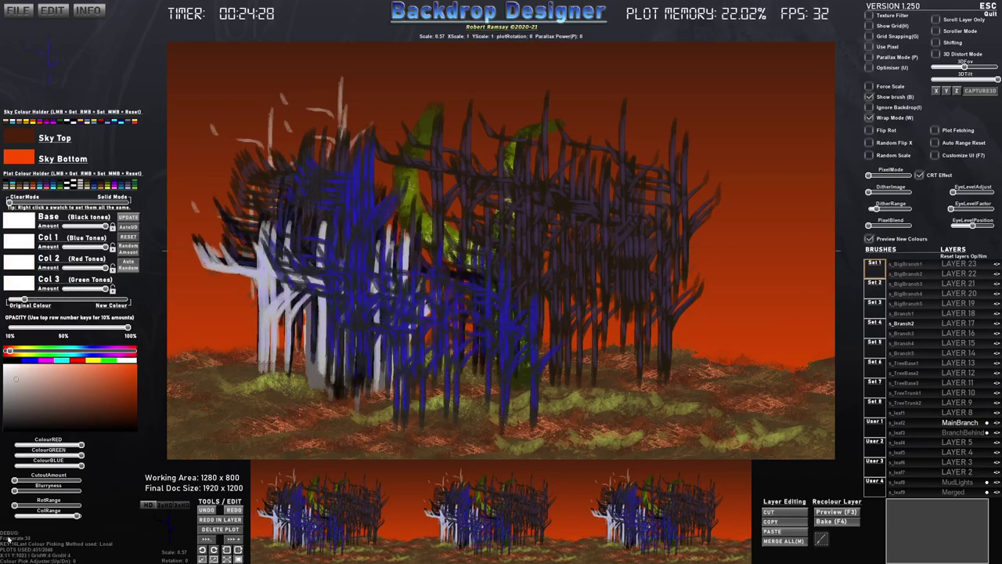
# Turn on AutoUD, vary ColRange, set the colour blend halfway, and paint blue and pale lavender trees across the lower canvas
pyautogui.moveTo(75, 516); pyautogui.dragTo(42, 517)
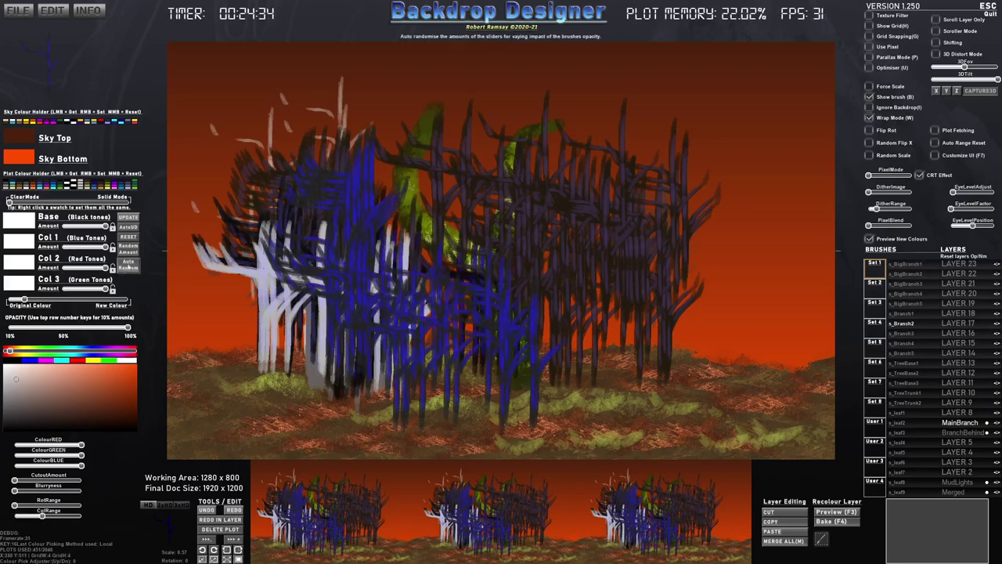
pyautogui.click(129, 227)
pyautogui.moveTo(274, 266); pyautogui.dragTo(303, 303)
pyautogui.moveTo(479, 344)
pyautogui.mouseDown()
pyautogui.moveTo(376, 329)
pyautogui.moveTo(262, 355)
pyautogui.mouseUp()
pyautogui.moveTo(44, 516); pyautogui.dragTo(72, 516)
pyautogui.moveTo(429, 306)
pyautogui.mouseDown()
pyautogui.moveTo(443, 338)
pyautogui.moveTo(458, 344)
pyautogui.moveTo(411, 349)
pyautogui.mouseUp()
pyautogui.click(68, 300)
pyautogui.moveTo(382, 313)
pyautogui.mouseDown()
pyautogui.moveTo(448, 337)
pyautogui.moveTo(575, 336)
pyautogui.moveTo(349, 331)
pyautogui.mouseUp()
pyautogui.click(426, 374)
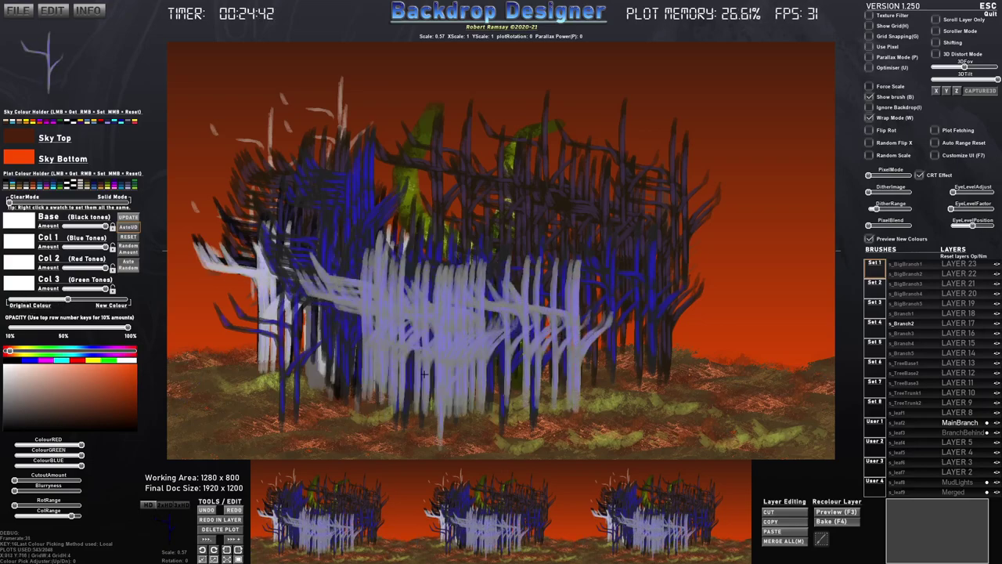
# Reset all plot data to clear the canvas and return ColRange to minimum
pyautogui.hotkey('ctrl', 'n')
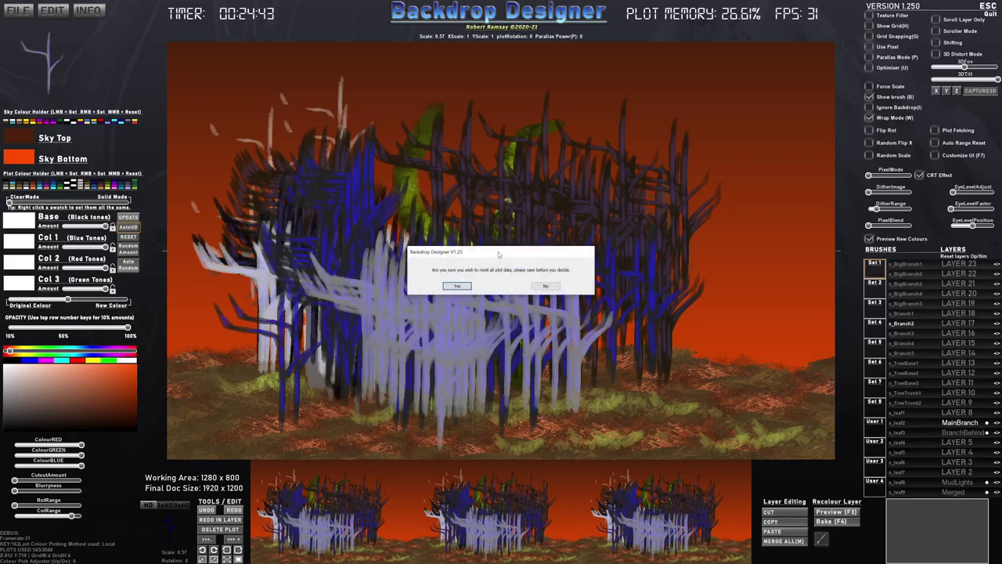
pyautogui.click(457, 285)
pyautogui.moveTo(72, 515); pyautogui.dragTo(4, 523)
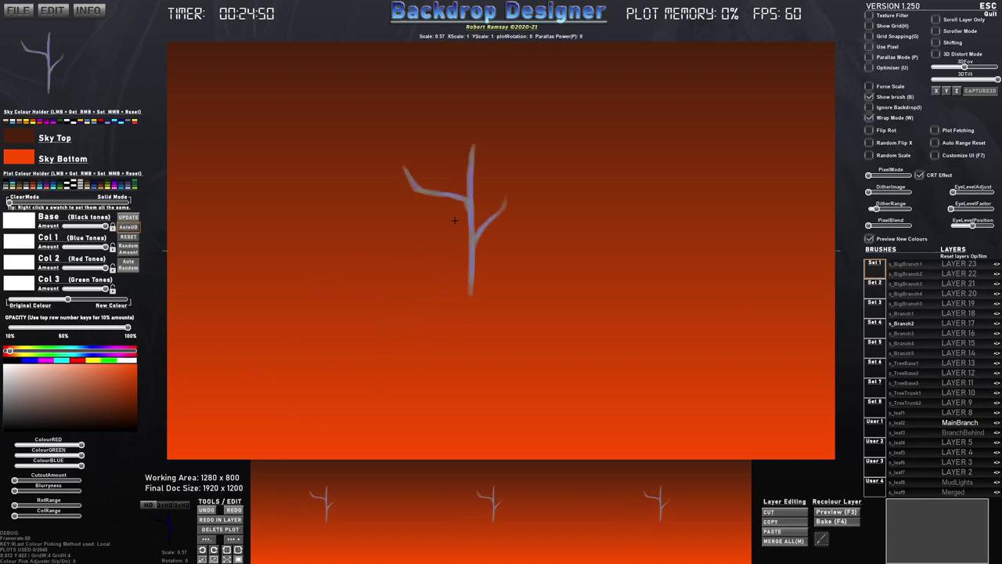
# Stamp four overlapping bare branches with the s_Branch2 brush near the middle of the canvas
pyautogui.click(439, 273)
pyautogui.click(535, 257)
pyautogui.click(573, 298)
pyautogui.click(526, 302)
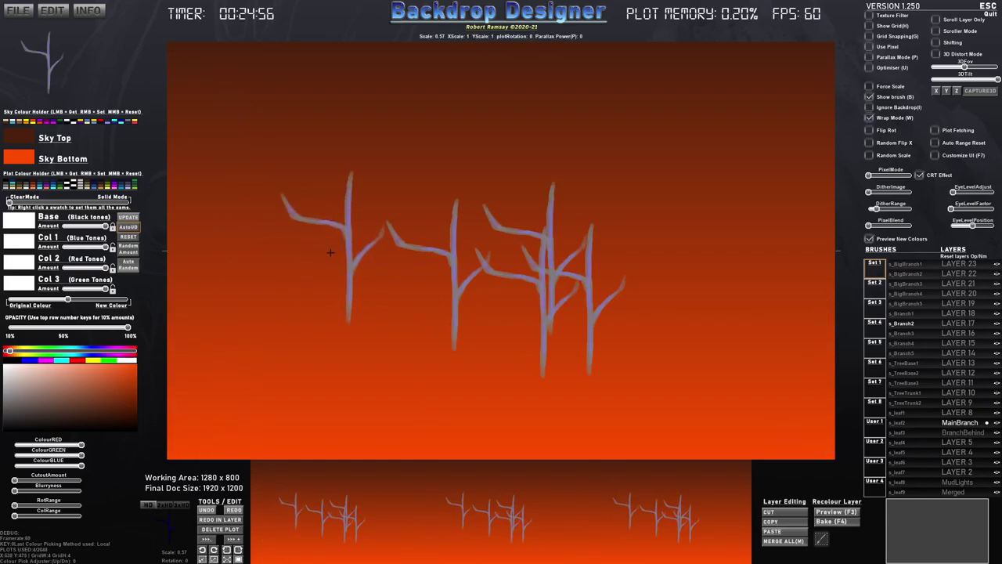
# Preview the scene in the C64 320x200px PixelMode and switch the mode off again
pyautogui.moveTo(869, 176); pyautogui.dragTo(875, 176)
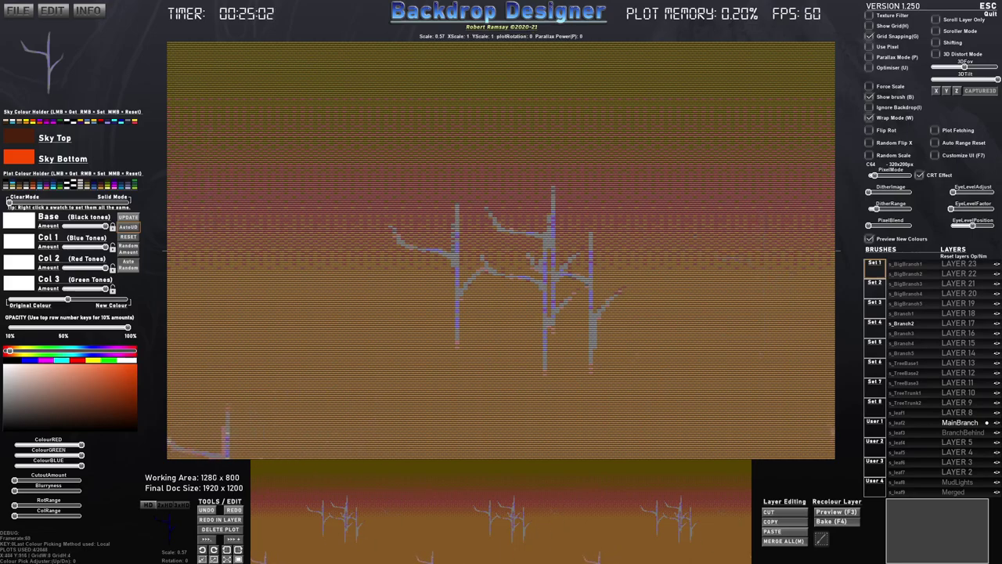
pyautogui.moveTo(879, 177)
pyautogui.mouseDown()
pyautogui.moveTo(900, 176)
pyautogui.moveTo(869, 176)
pyautogui.mouseUp()
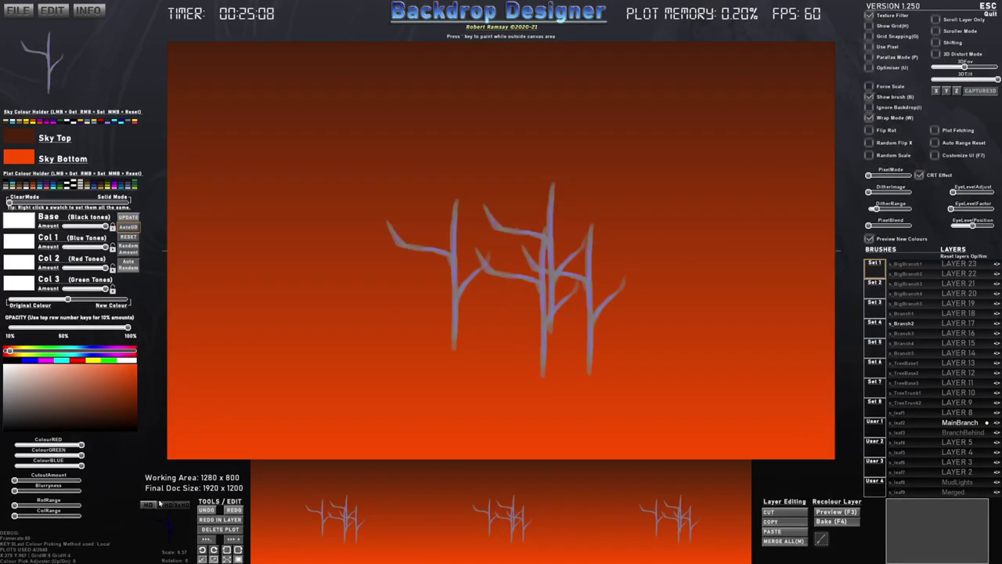
# Raise the final document size to 5760 x 3600 and try the branch brush at larger and smaller scales
pyautogui.click(166, 506)
pyautogui.click(185, 505)
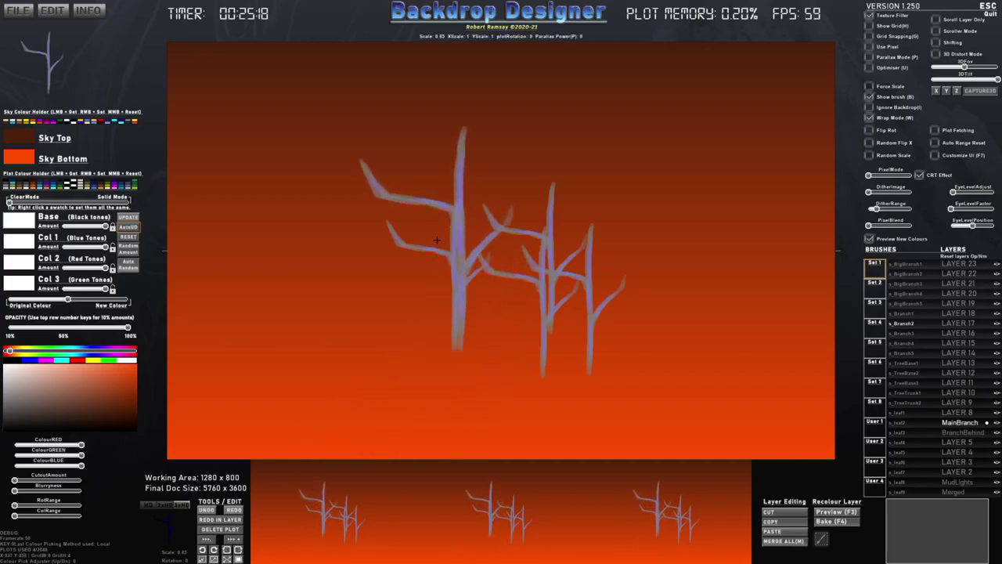
pyautogui.scroll(7, 437, 239)
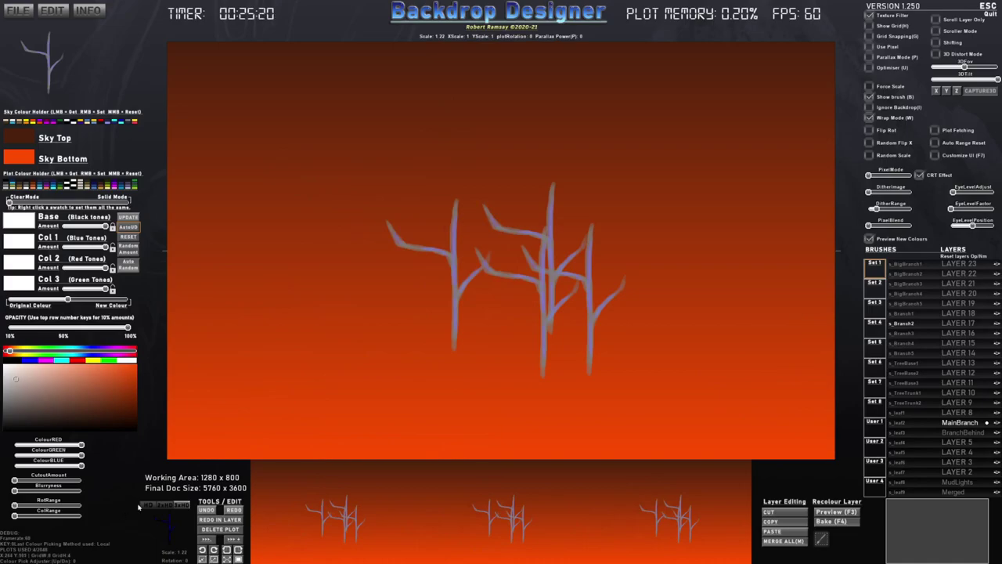
pyautogui.scroll(-3, 386, 261)
pyautogui.scroll(4, 388, 264)
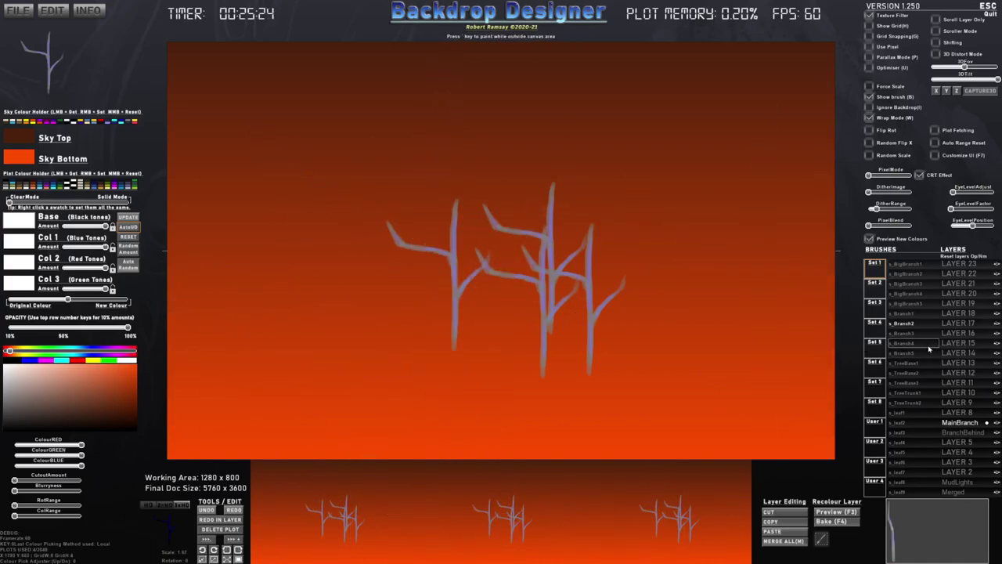
# Try the s_leaf1 brush enlarged to scale 12 and a further leaf brush at smaller and larger scales
pyautogui.click(902, 413)
pyautogui.scroll(5, 421, 305)
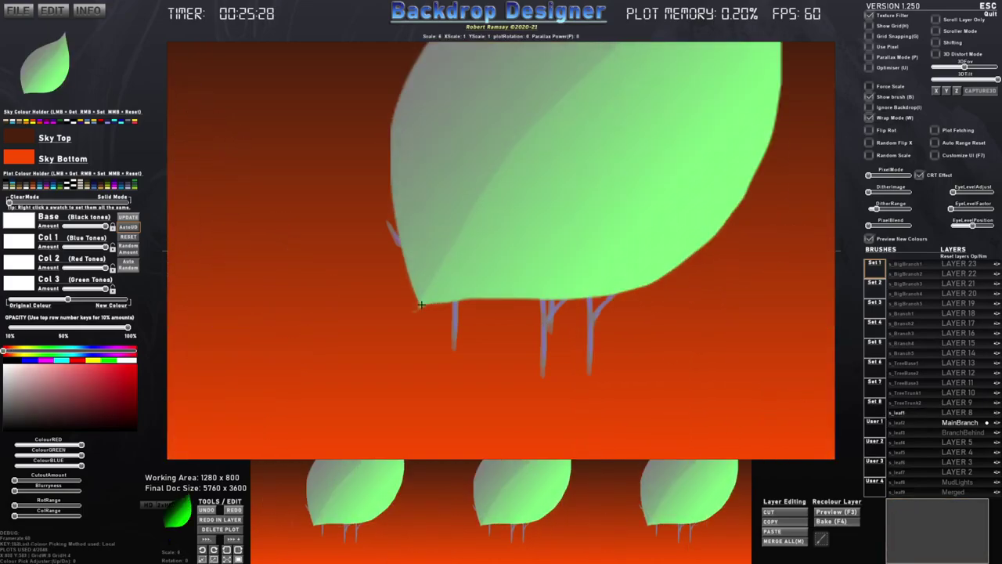
pyautogui.scroll(6, 421, 305)
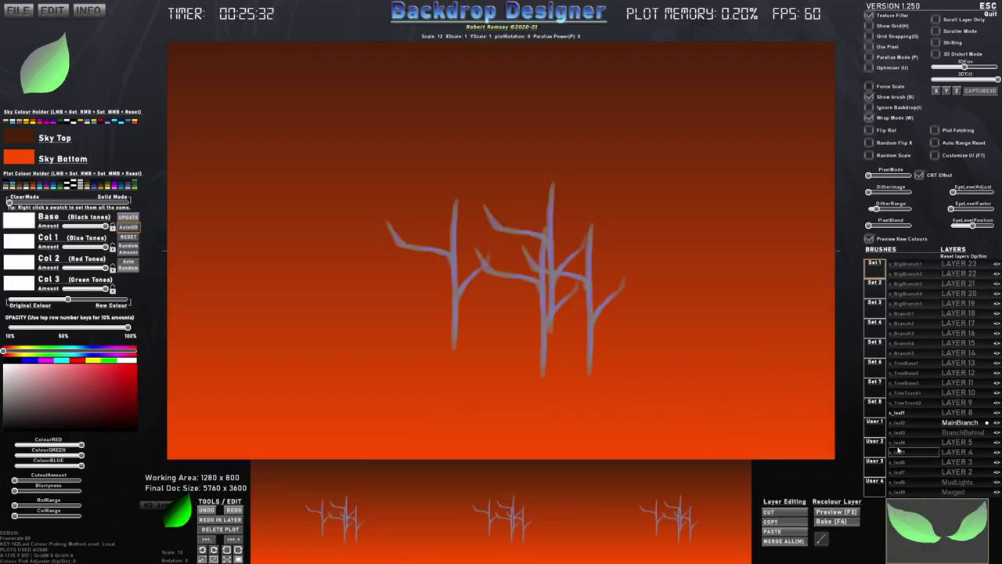
pyautogui.click(898, 452)
pyautogui.scroll(-10, 473, 332)
pyautogui.scroll(4, 474, 332)
# Choose the s_leaf6 brush at scale 1 and stamp green leaf clusters above the bare branches, mirroring the last one
pyautogui.click(898, 462)
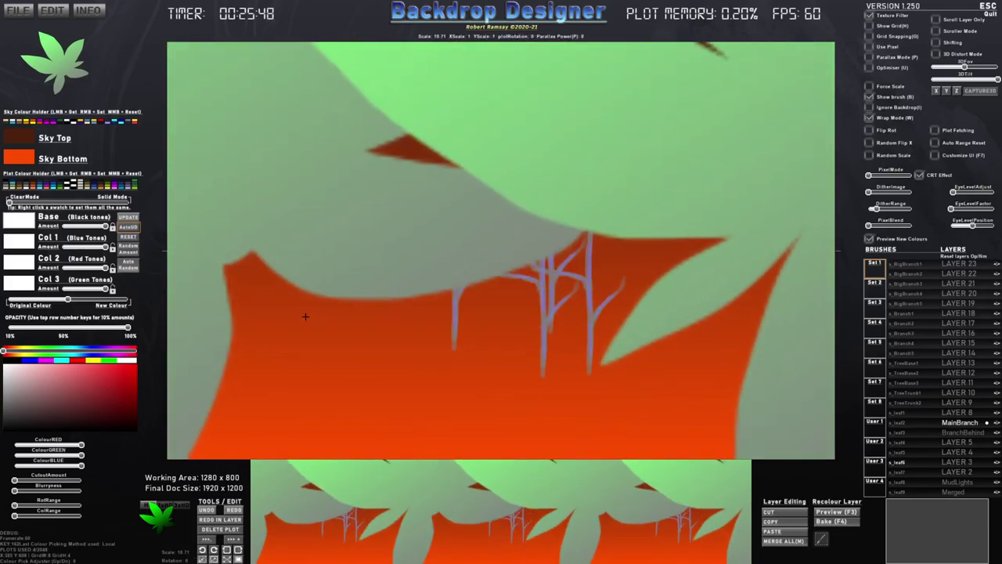
pyautogui.scroll(-10, 370, 273)
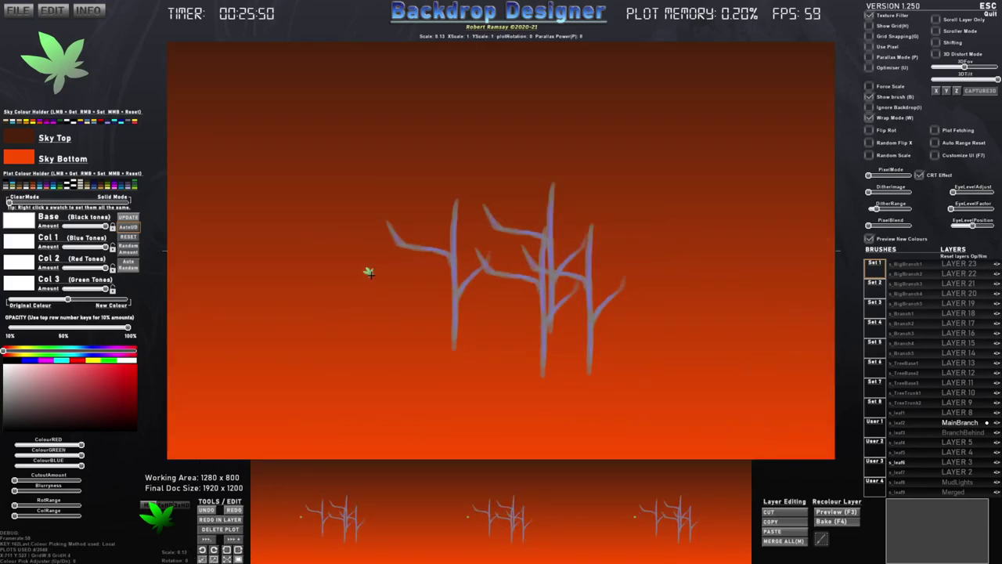
pyautogui.scroll(4, 370, 275)
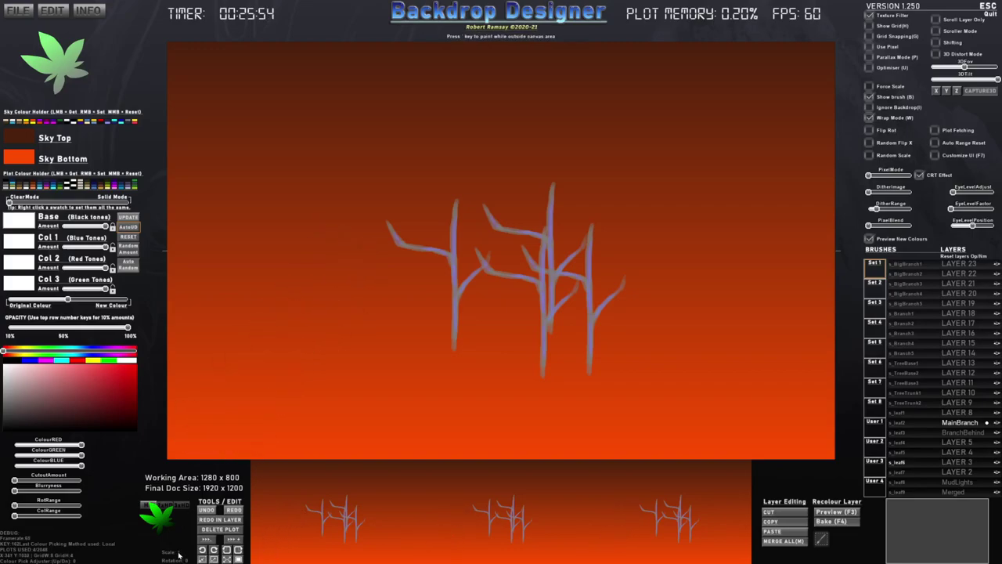
pyautogui.click(345, 151)
pyautogui.click(384, 213)
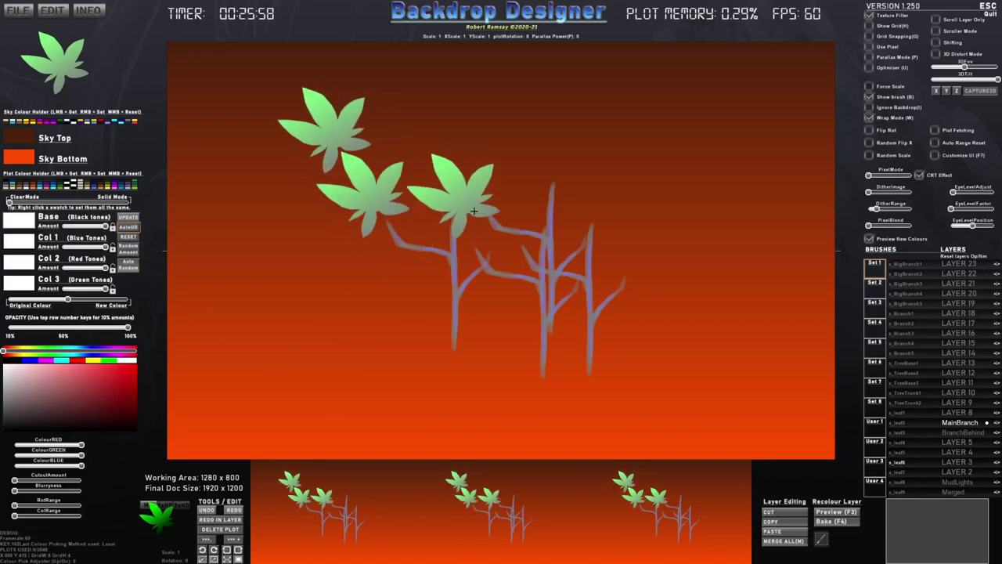
pyautogui.click(441, 164)
pyautogui.click(526, 156)
# Stamp more leaf clusters, some mirrored, over the middle and right branches and beside the leftmost branch
pyautogui.click(461, 220)
pyautogui.click(547, 214)
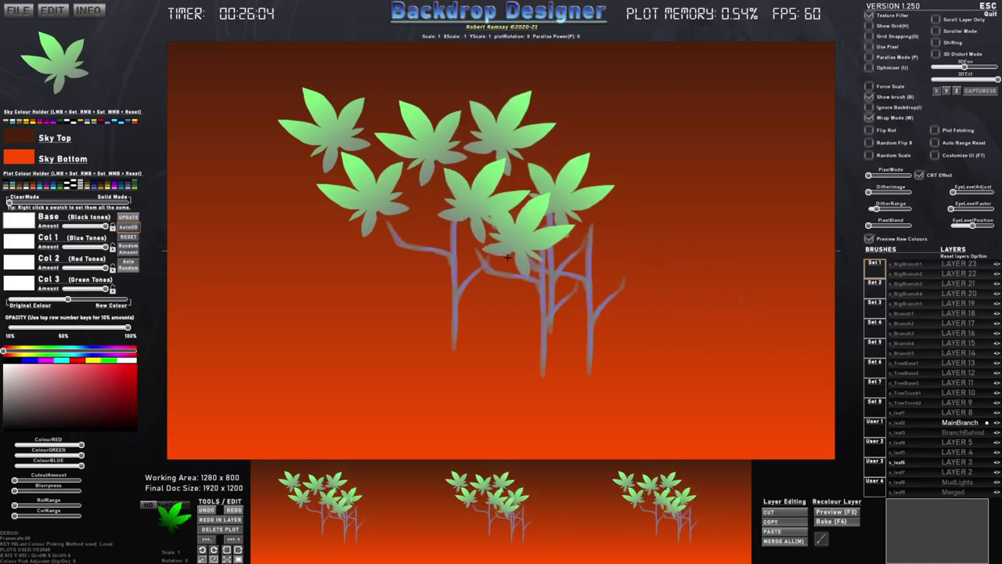
pyautogui.click(462, 265)
pyautogui.click(589, 241)
pyautogui.click(630, 280)
pyautogui.click(371, 232)
# Capture the whole group of leafy branches as a new named brush
pyautogui.click(821, 539)
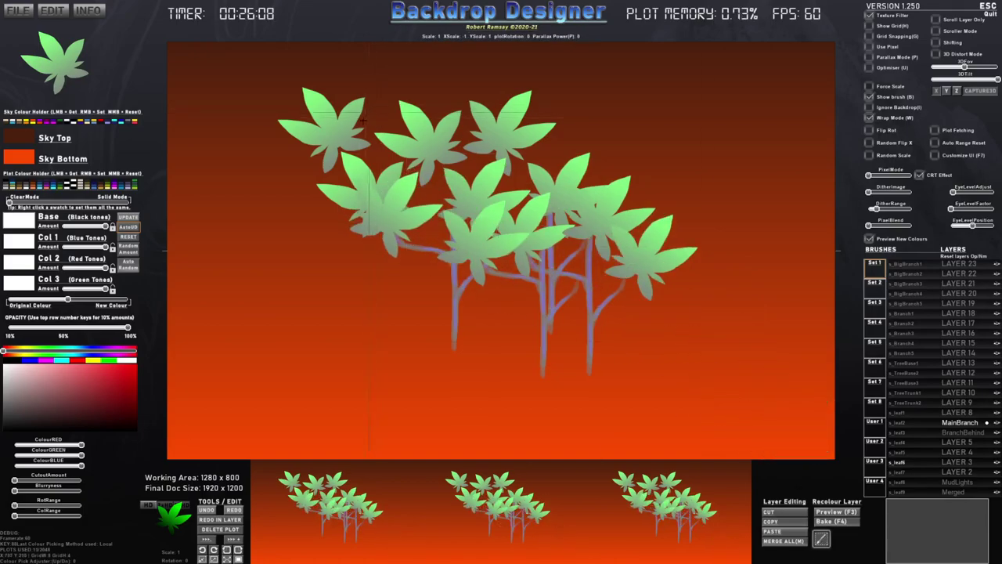
pyautogui.moveTo(260, 75)
pyautogui.mouseDown()
pyautogui.moveTo(747, 401)
pyautogui.moveTo(724, 391)
pyautogui.mouseUp()
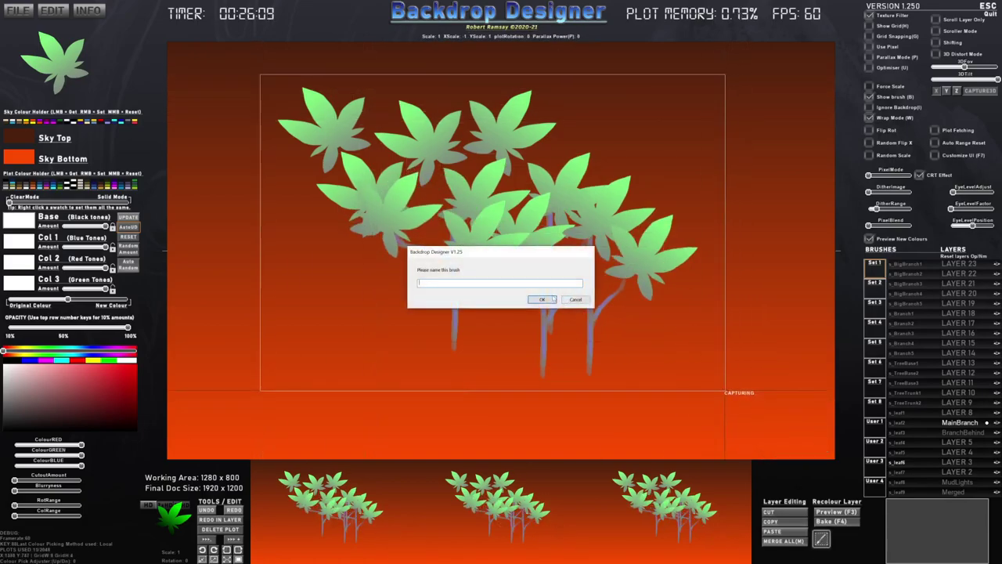
pyautogui.click(546, 300)
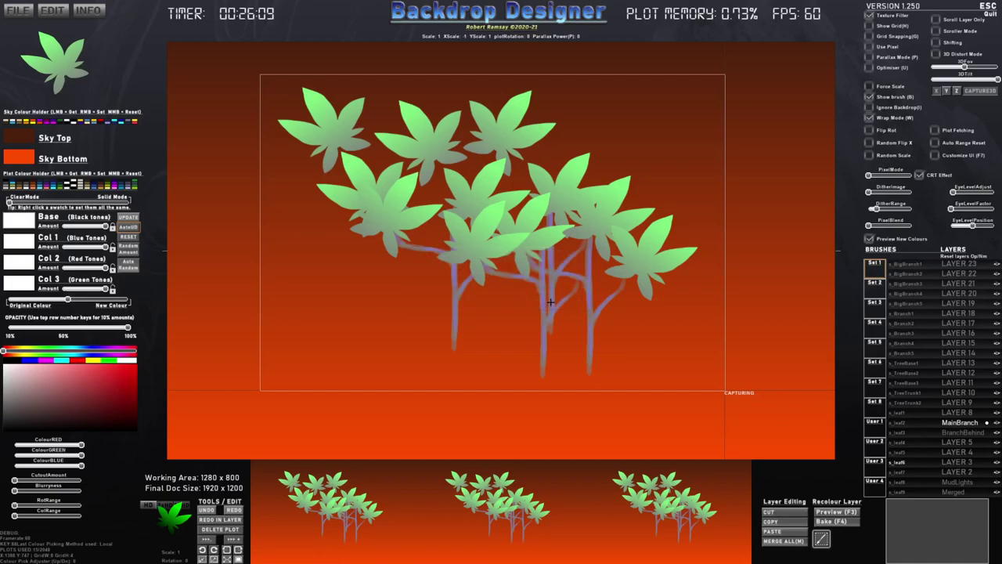
# Shift the blend towards Original Colour, raise ColRange nearly to maximum, and fill the canvas with the captured leafy brush at scale 0.90
pyautogui.moveTo(118, 302); pyautogui.dragTo(31, 302)
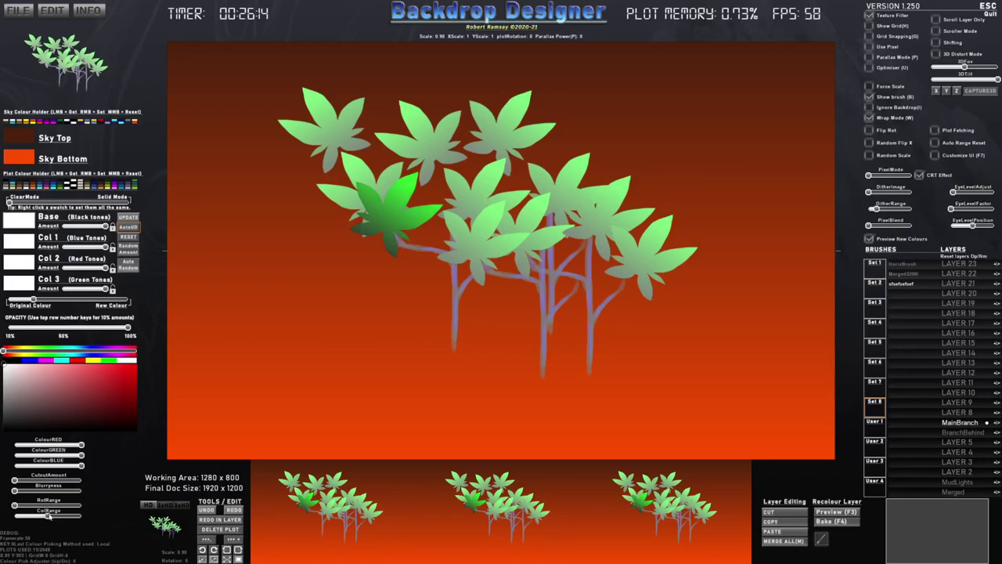
pyautogui.moveTo(49, 516); pyautogui.dragTo(77, 516)
pyautogui.click(293, 353)
pyautogui.click(431, 345)
pyautogui.click(564, 303)
pyautogui.click(627, 346)
pyautogui.click(603, 363)
pyautogui.click(482, 381)
pyautogui.click(417, 380)
pyautogui.moveTo(407, 375)
pyautogui.mouseDown()
pyautogui.moveTo(382, 312)
pyautogui.moveTo(443, 248)
pyautogui.moveTo(526, 216)
pyautogui.moveTo(606, 273)
pyautogui.moveTo(623, 335)
pyautogui.moveTo(428, 356)
pyautogui.moveTo(427, 322)
pyautogui.moveTo(604, 264)
pyautogui.mouseUp()
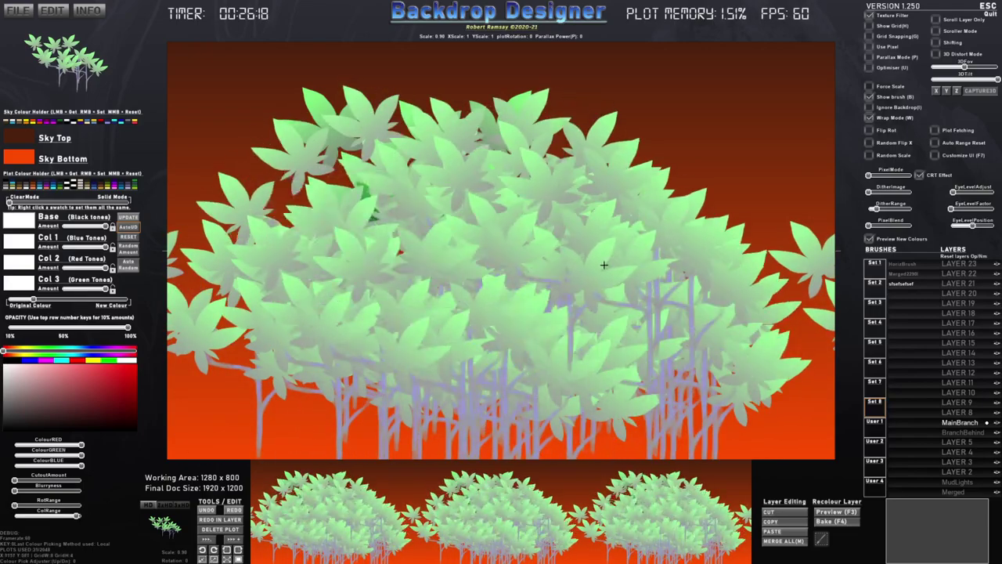
# Clear the leafy canvas by resetting all plot data, and drop ColRange to minimum
pyautogui.hotkey('ctrl', 'n')
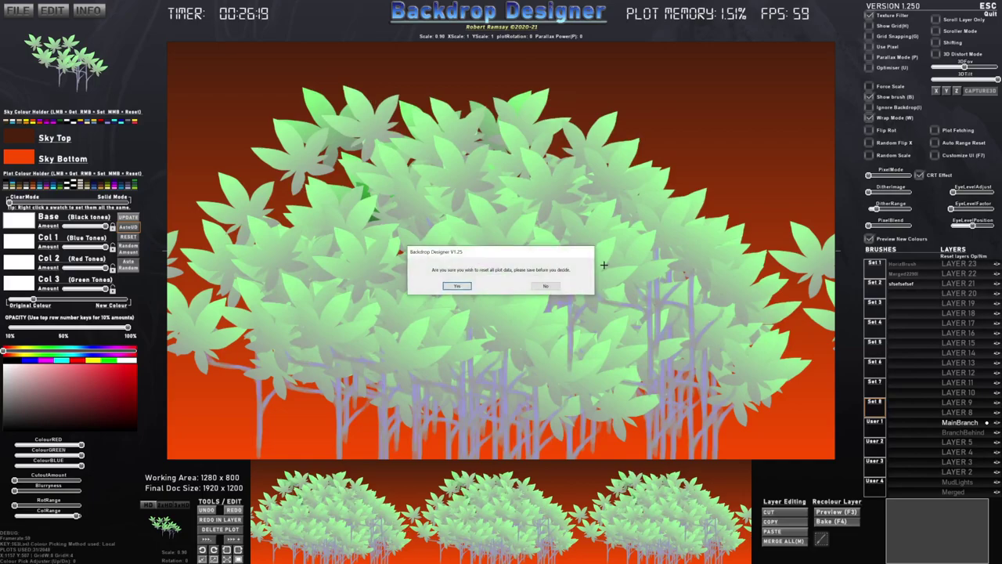
pyautogui.click(457, 286)
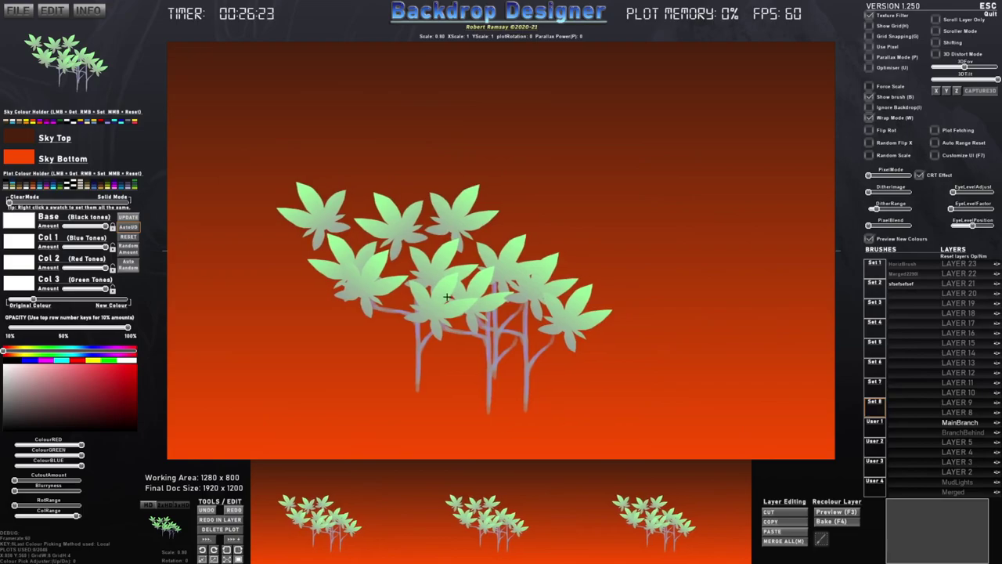
pyautogui.moveTo(70, 517); pyautogui.dragTo(14, 516)
# Stamp the captured leafy brush across the canvas at scale 0.55 and lower the Col 1, Col 2 and Col 3 amounts
pyautogui.scroll(-6, 602, 270)
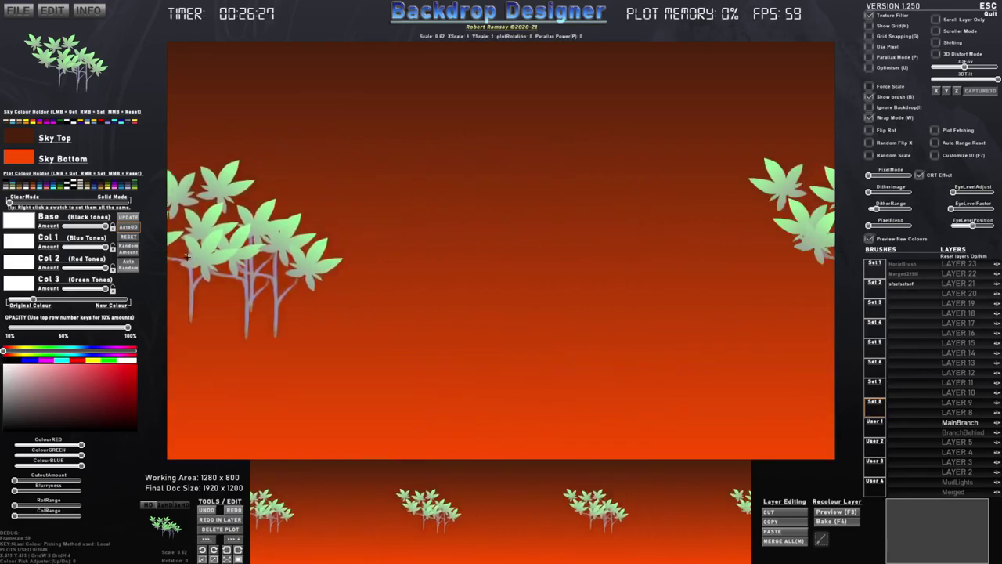
pyautogui.scroll(-2, 356, 211)
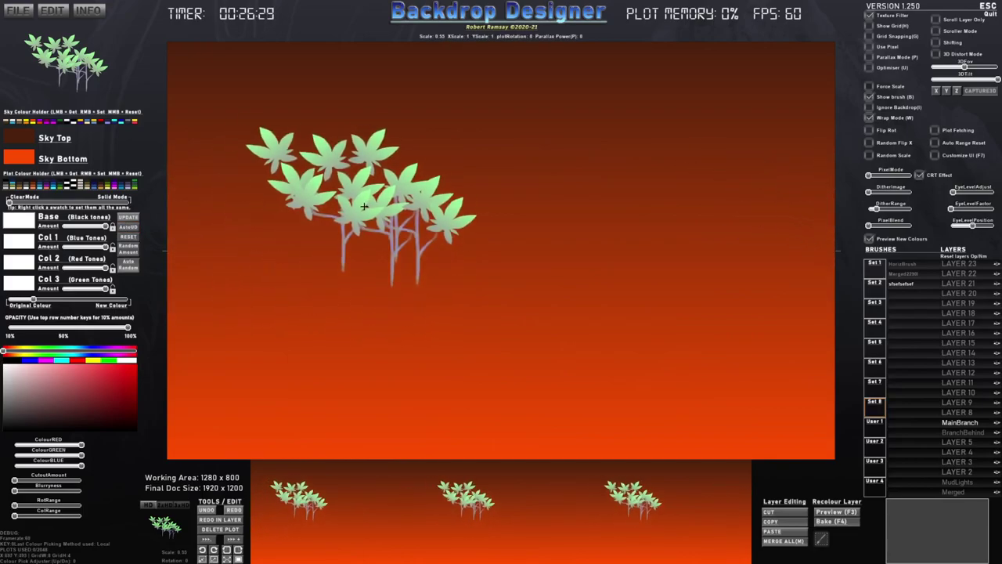
pyautogui.click(362, 206)
pyautogui.moveTo(411, 266)
pyautogui.mouseDown()
pyautogui.moveTo(603, 313)
pyautogui.moveTo(464, 357)
pyautogui.moveTo(313, 305)
pyautogui.moveTo(35, 315)
pyautogui.mouseUp()
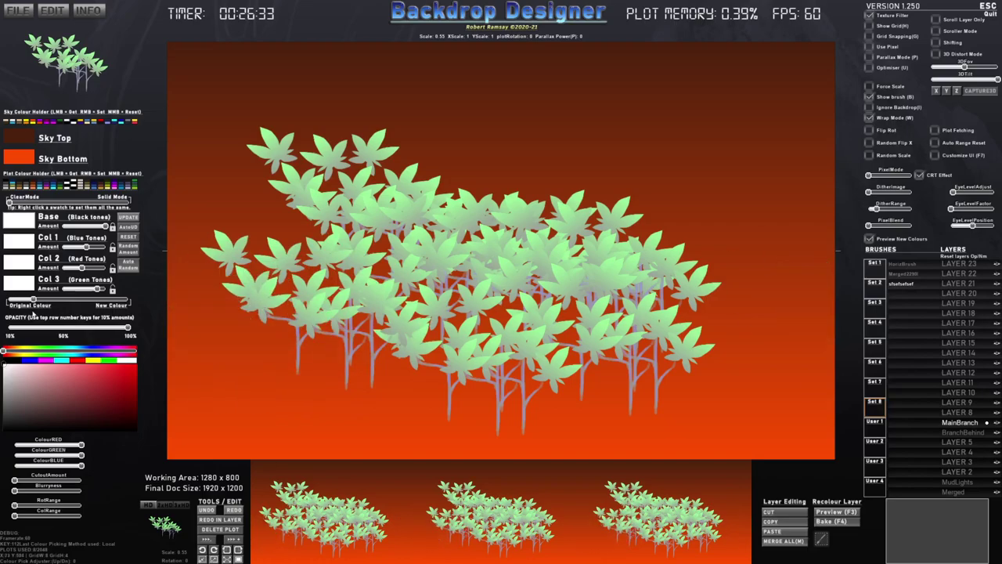
# Set all plot colours to pinkish red and paint dense leafy rows, raising ColRange to maximum for the final strokes
pyautogui.click(87, 366)
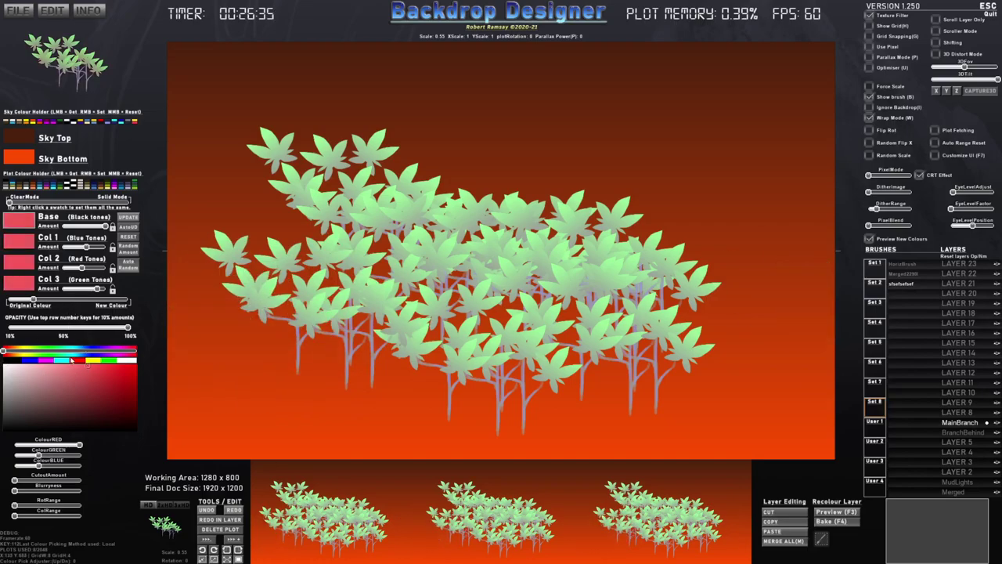
pyautogui.click(416, 368)
pyautogui.click(320, 373)
pyautogui.click(318, 310)
pyautogui.click(405, 308)
pyautogui.click(486, 347)
pyautogui.click(483, 365)
pyautogui.click(440, 378)
pyautogui.moveTo(440, 379)
pyautogui.mouseDown()
pyautogui.moveTo(767, 368)
pyautogui.moveTo(313, 345)
pyautogui.mouseUp()
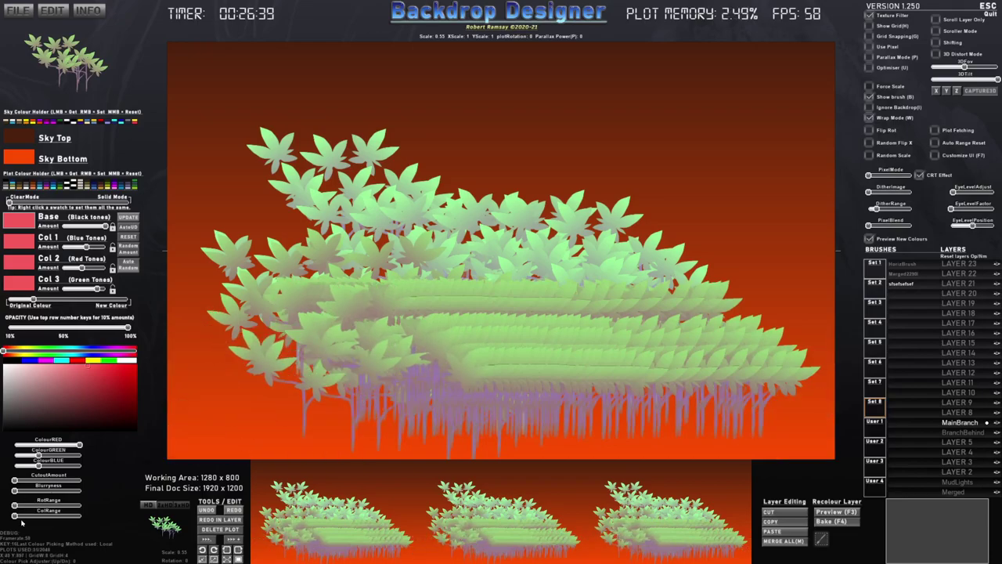
pyautogui.moveTo(744, 360)
pyautogui.mouseDown()
pyautogui.moveTo(579, 368)
pyautogui.moveTo(476, 390)
pyautogui.moveTo(705, 337)
pyautogui.moveTo(627, 235)
pyautogui.moveTo(551, 320)
pyautogui.mouseUp()
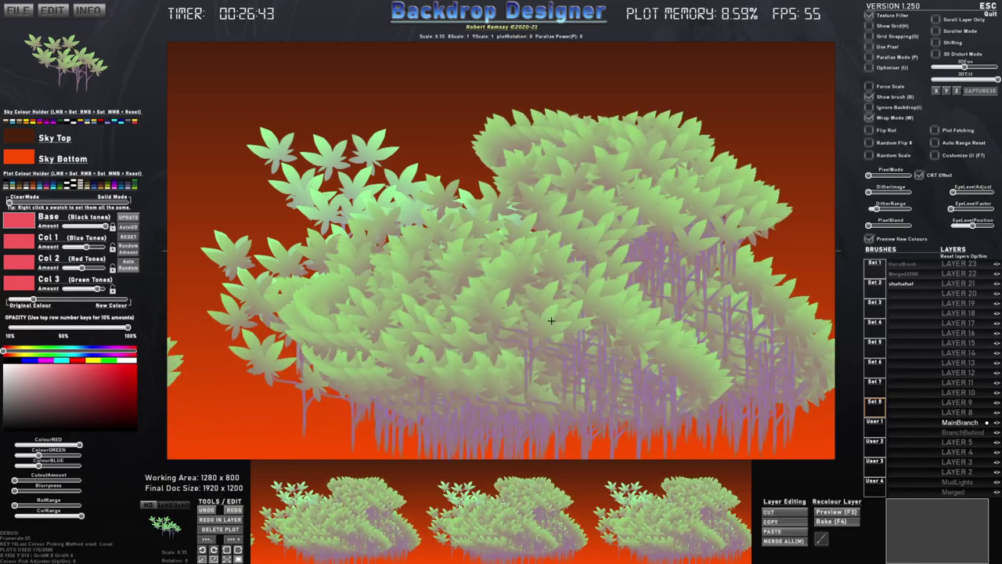
# Reset all plot data again and enlarge the captured leafy brush to scale 1.35
pyautogui.hotkey('ctrl', 'n')
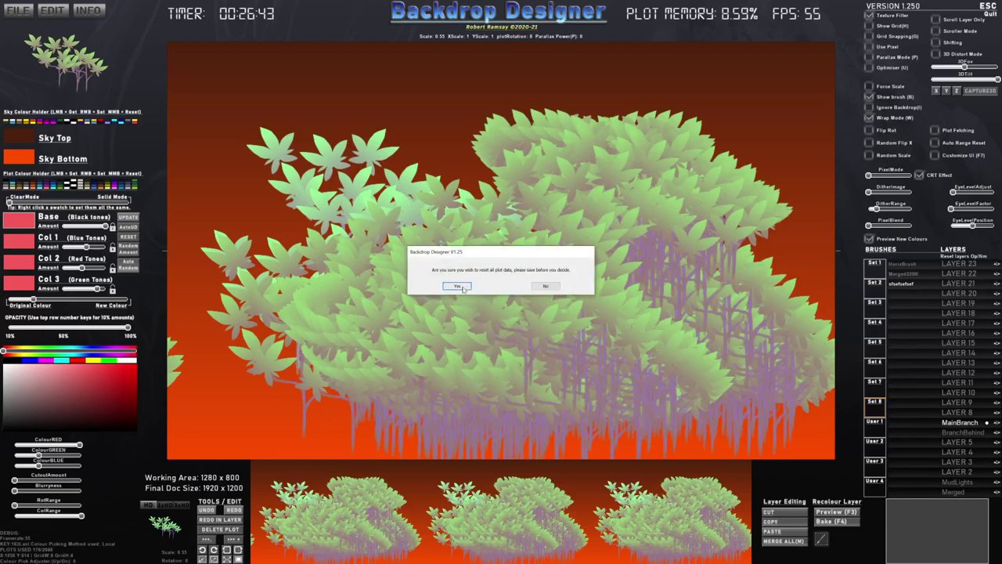
pyautogui.click(457, 285)
pyautogui.scroll(5, 475, 293)
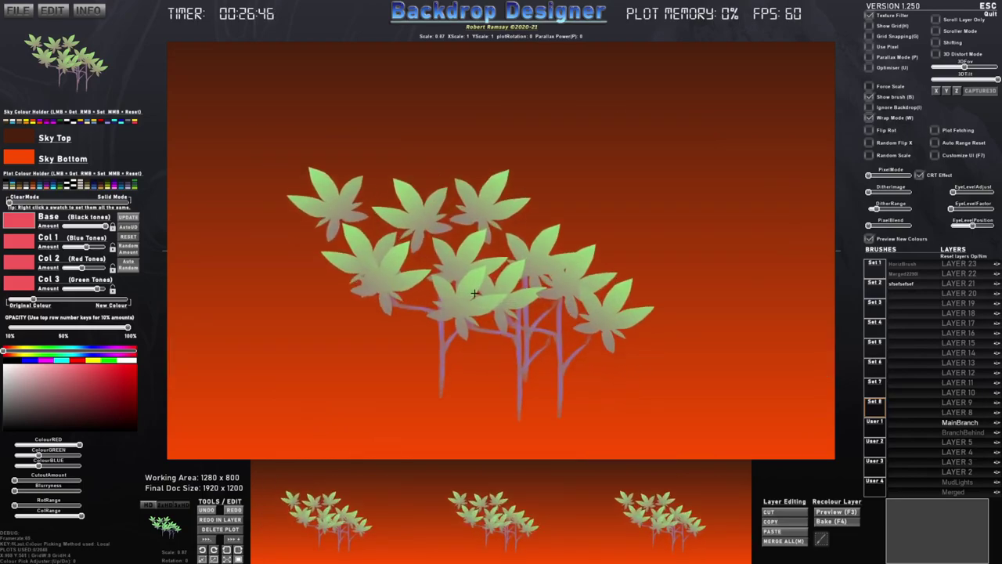
pyautogui.scroll(9, 474, 293)
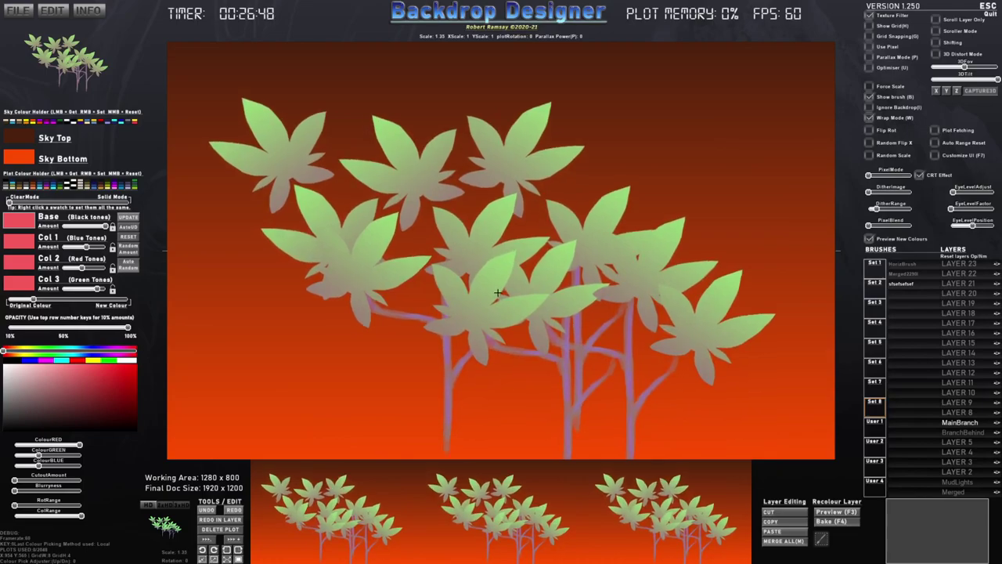
# Stamp the leafy brush at scale 1.35 and show it in C64 320x200px pixel mode, with the CRT effect and brush preview off
pyautogui.click(490, 279)
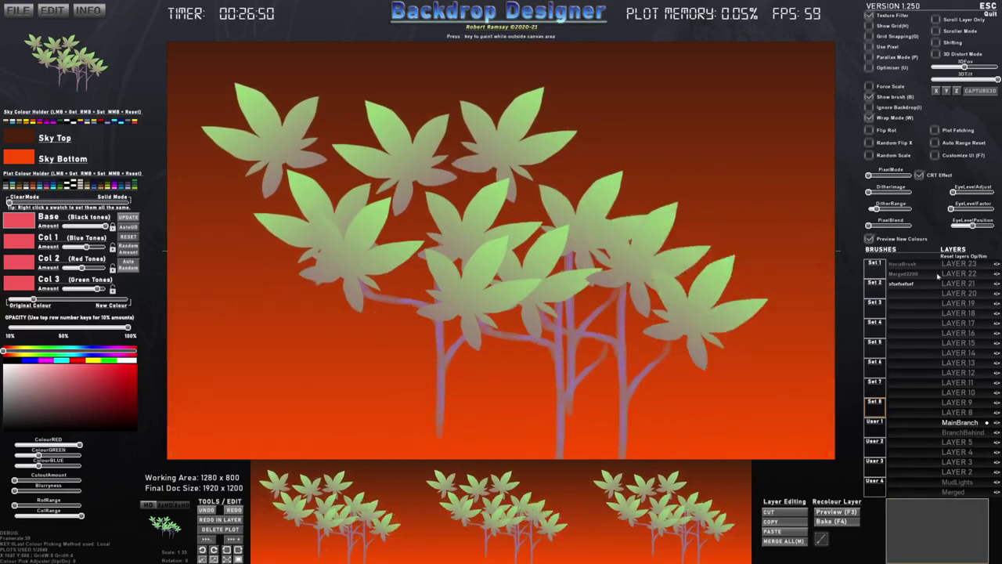
pyautogui.moveTo(870, 176); pyautogui.dragTo(872, 176)
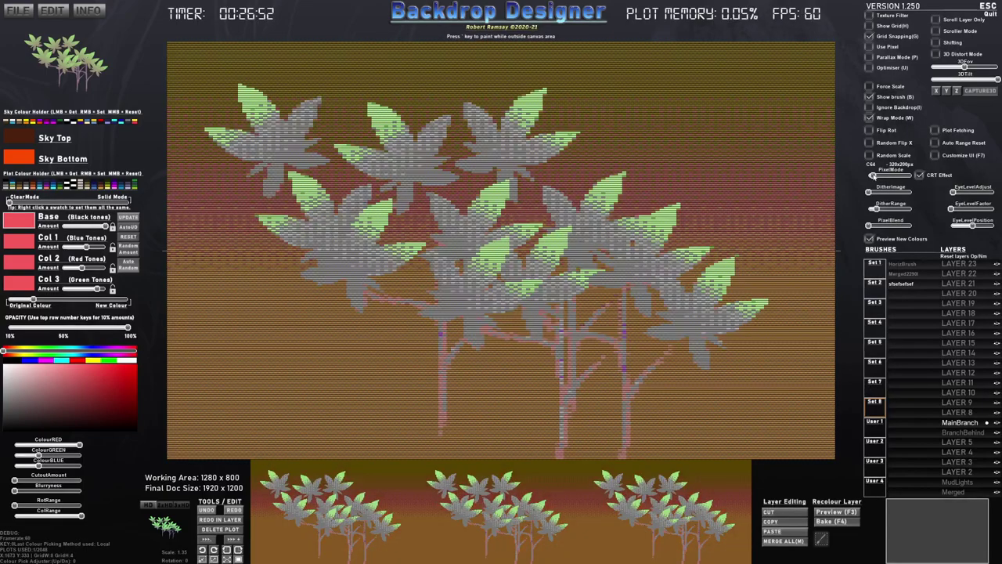
pyautogui.click(920, 175)
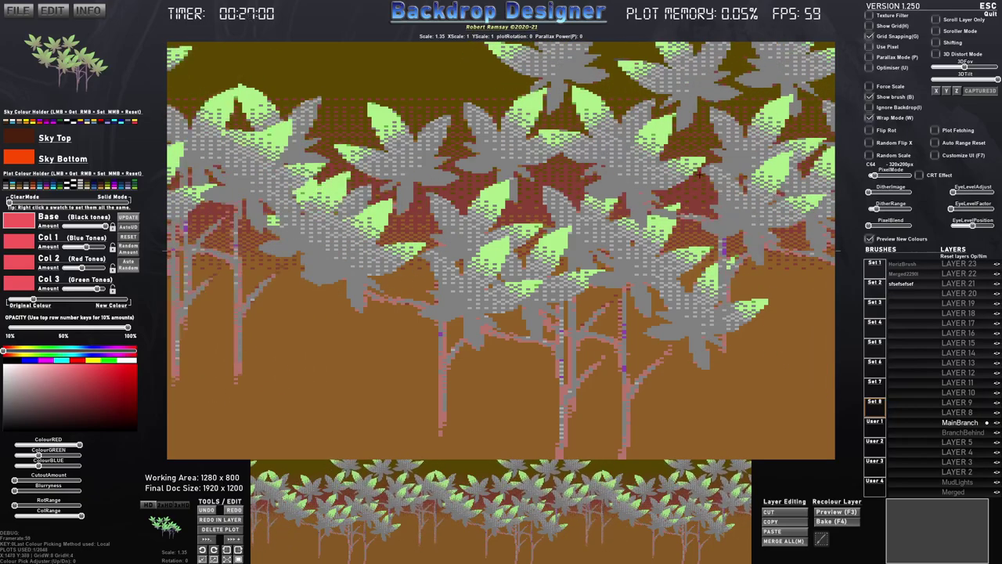
pyautogui.press('b')
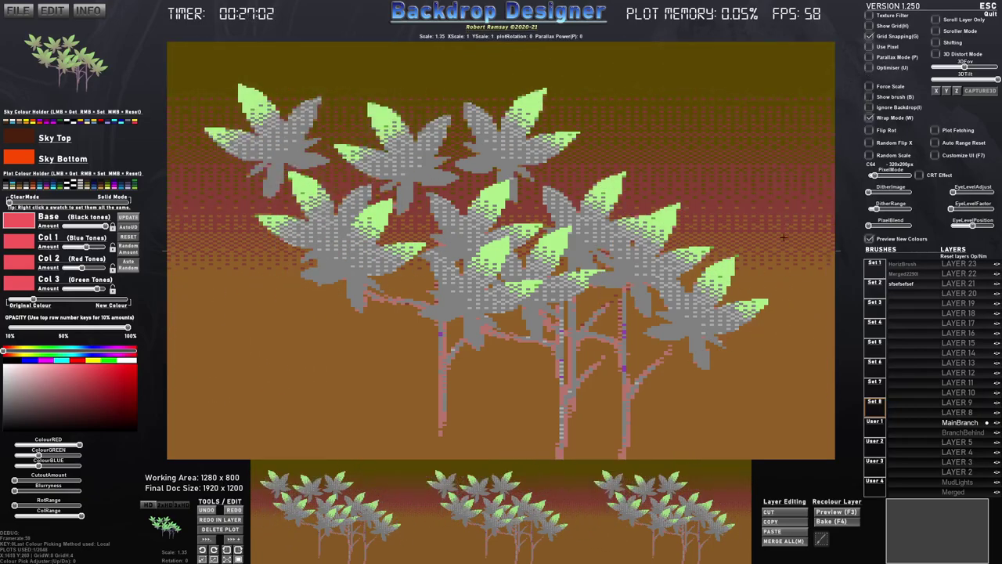
# Try higher pixel modes on the stamped plant, including C64V2 at 640x400px and SEGA_MS at 256x192px
pyautogui.click(877, 177)
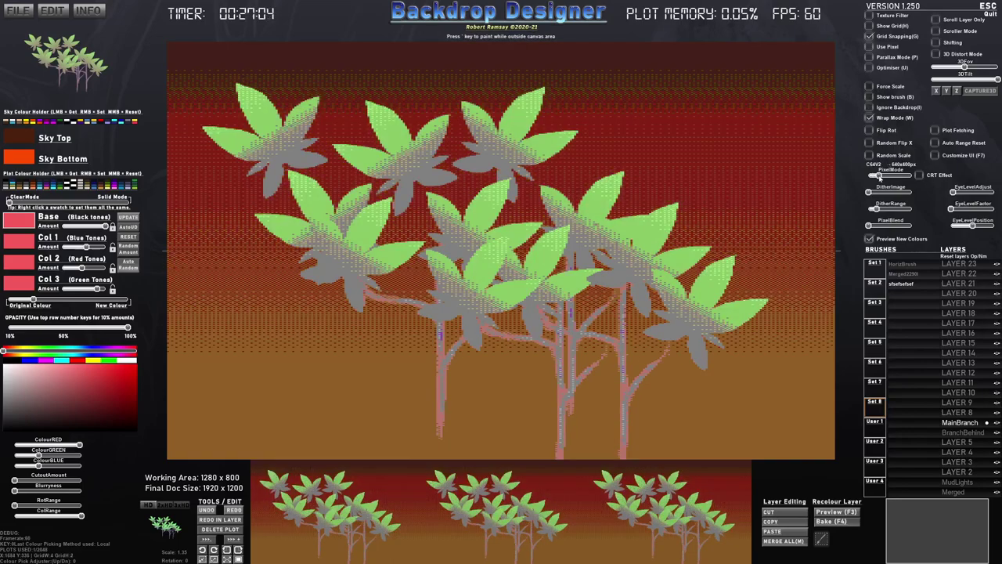
pyautogui.click(886, 177)
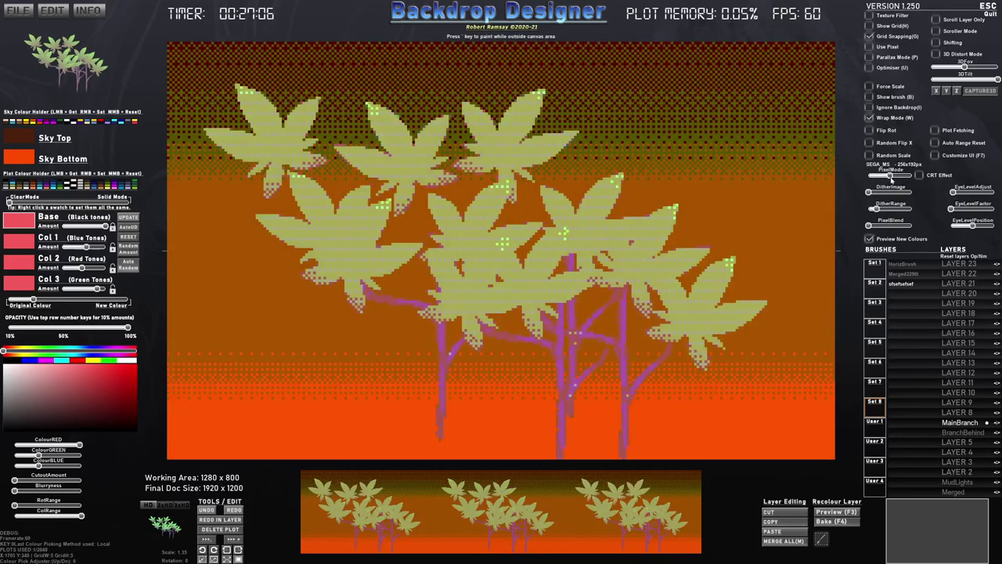
pyautogui.click(891, 177)
pyautogui.click(897, 177)
# Return to the C64 320x200px pixel mode, raise DitherImage slightly and DitherRange to about the middle, and set PixelBlend to maximum
pyautogui.moveTo(902, 179); pyautogui.dragTo(874, 193)
pyautogui.click(879, 227)
pyautogui.moveTo(876, 228); pyautogui.dragTo(886, 210)
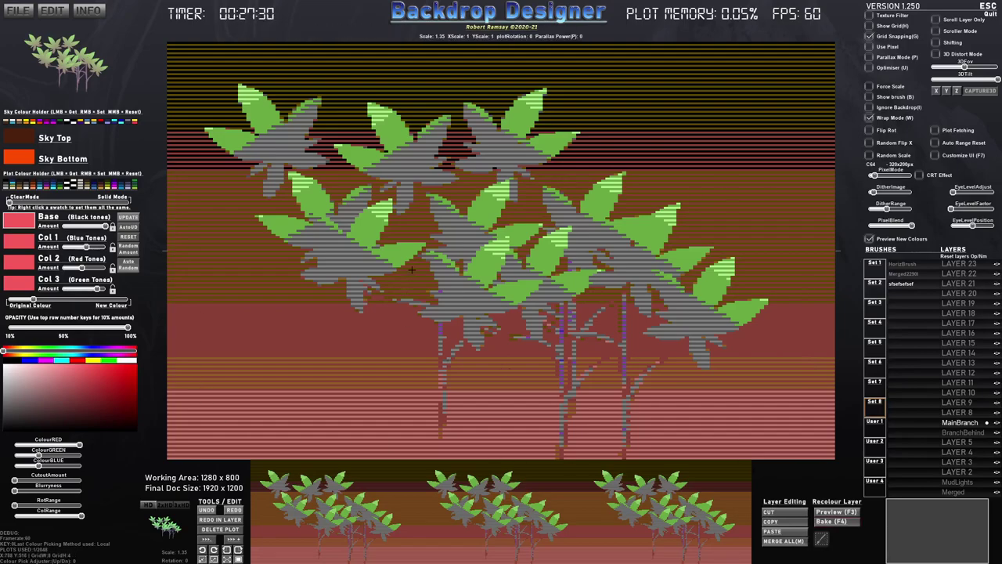
pyautogui.moveTo(874, 176); pyautogui.dragTo(875, 175)
# Try the CRT effect overlay on the C64 image and turn it back off
pyautogui.click(18, 11)
pyautogui.click(921, 176)
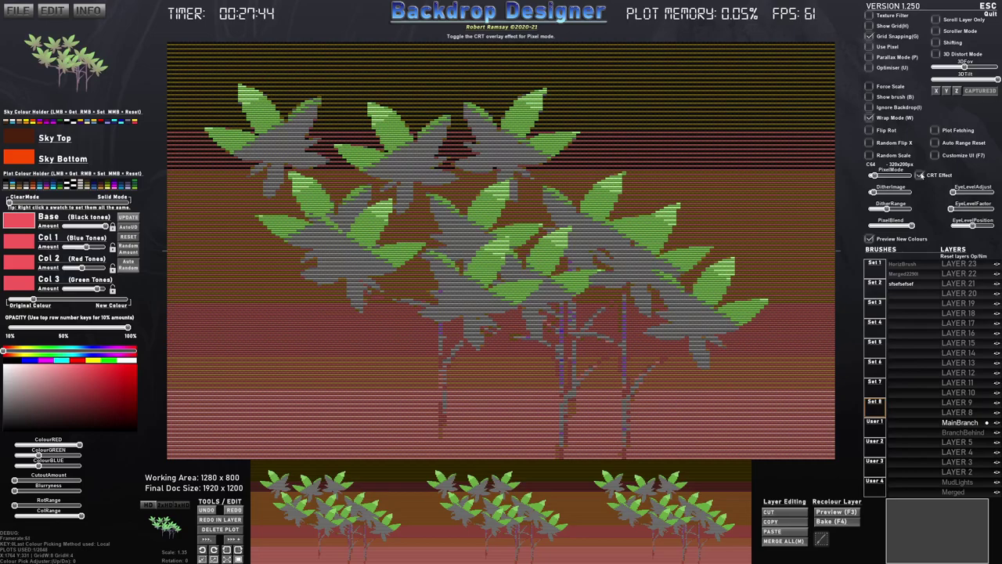
pyautogui.click(921, 175)
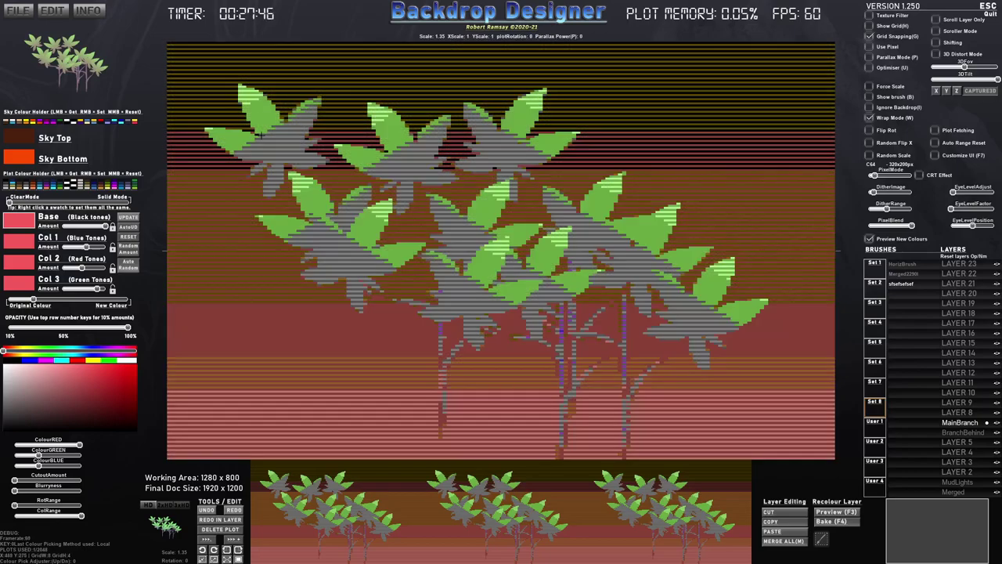
# Save the full merged pixel art image as a PNG on the Desktop
pyautogui.click(17, 11)
pyautogui.click(31, 50)
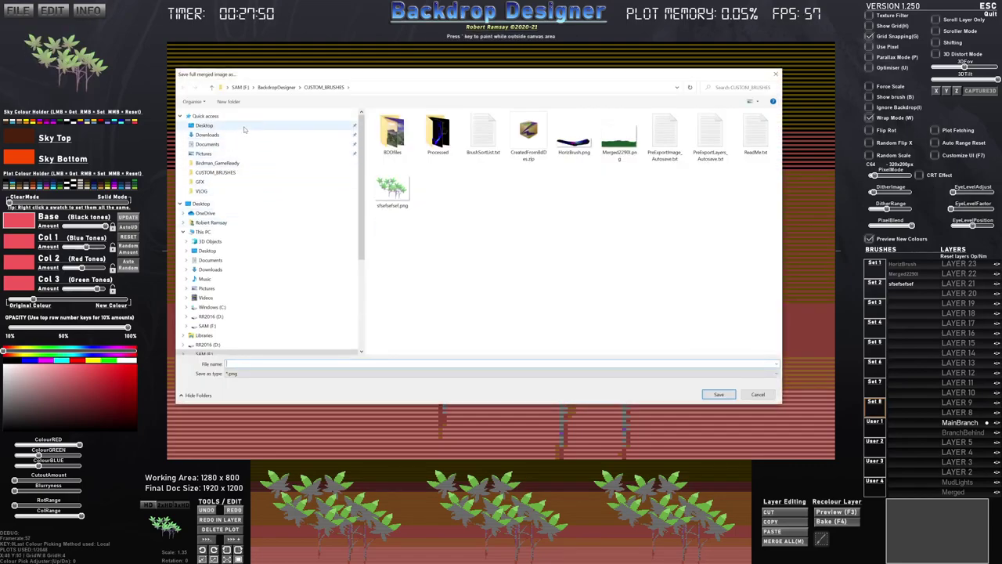
pyautogui.click(227, 125)
pyautogui.press('Return')
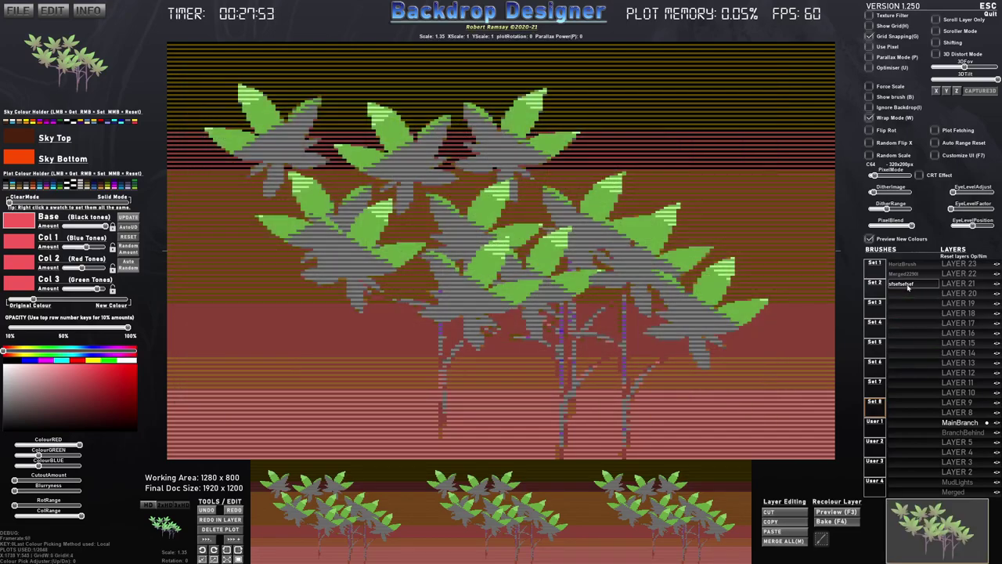
# Import the exported pixel art PNG from the Desktop into the next empty brush slot as TestPA
pyautogui.click(908, 293)
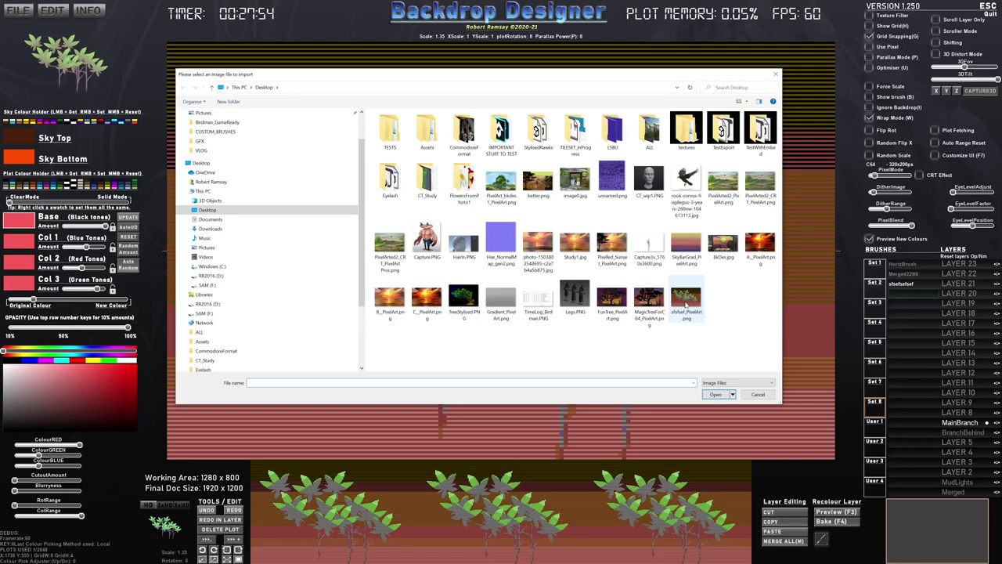
pyautogui.click(685, 304)
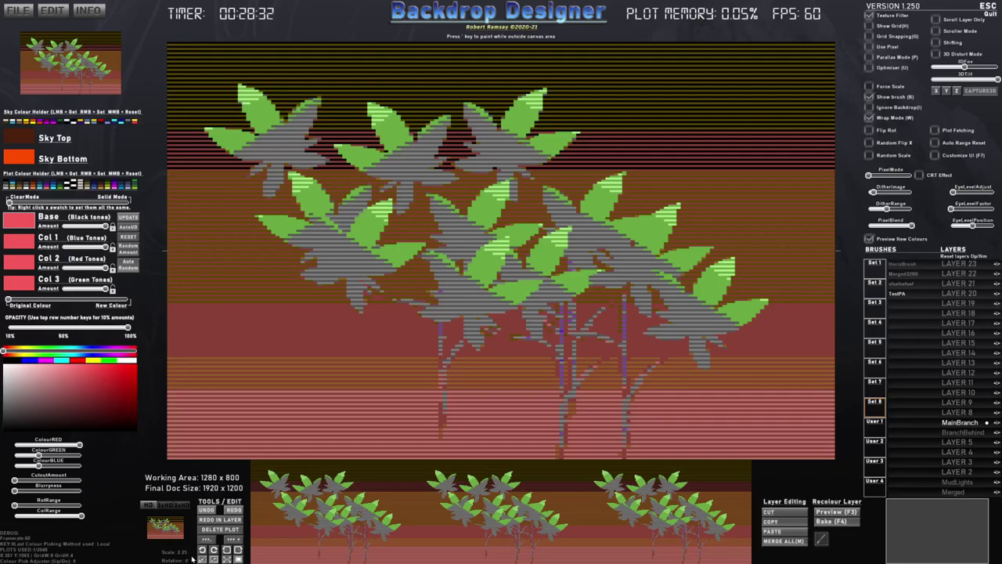
# Resize the TestPA brush over the canvas between scales 0.50 and 2.25, and turn off Wrap Mode
pyautogui.scroll(3, 455, 297)
pyautogui.scroll(-7, 455, 297)
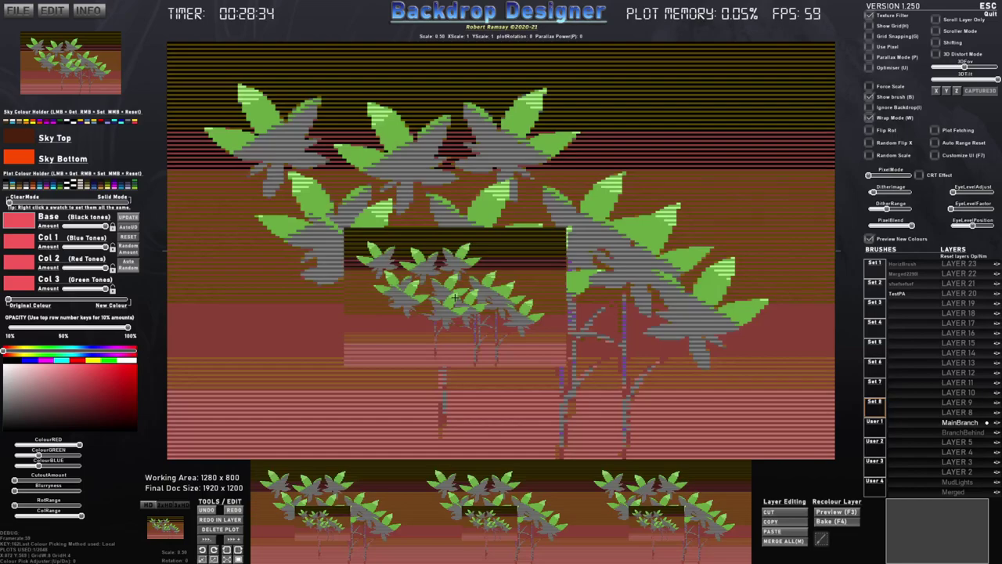
pyautogui.scroll(2, 455, 297)
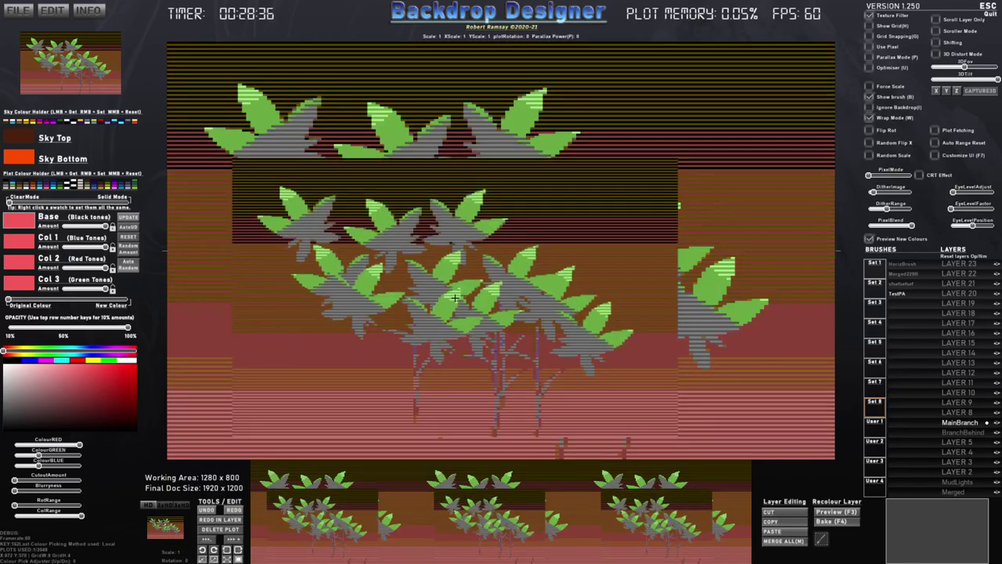
pyautogui.scroll(4, 455, 297)
pyautogui.moveTo(455, 298); pyautogui.dragTo(575, 258)
pyautogui.press('w')
pyautogui.scroll(-2, 575, 257)
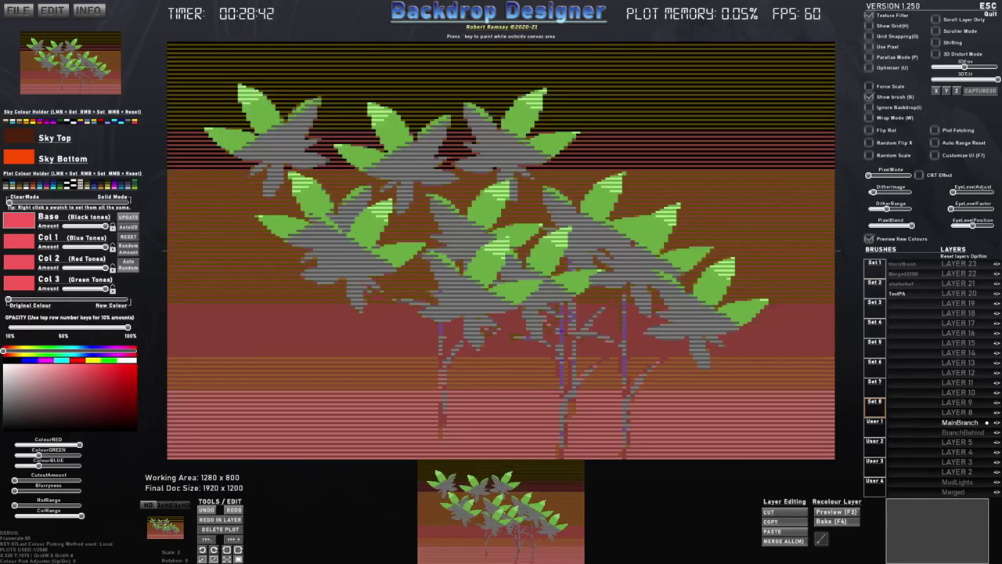
pyautogui.scroll(5, 633, 402)
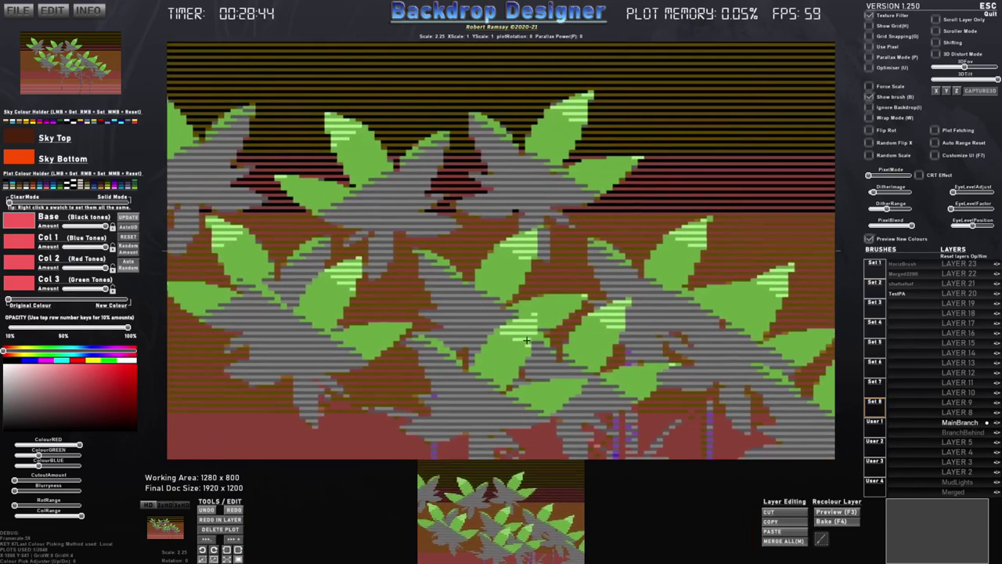
pyautogui.scroll(-3, 633, 402)
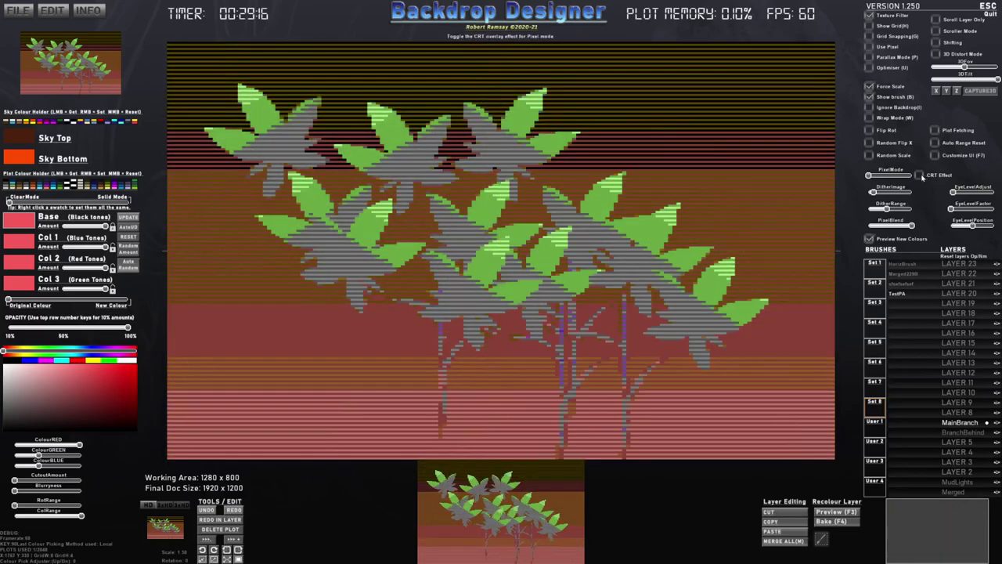
# Turn off Force Scale, test repeated plots of the TestPA brush, and undo the plots back to an empty canvas
pyautogui.click(870, 88)
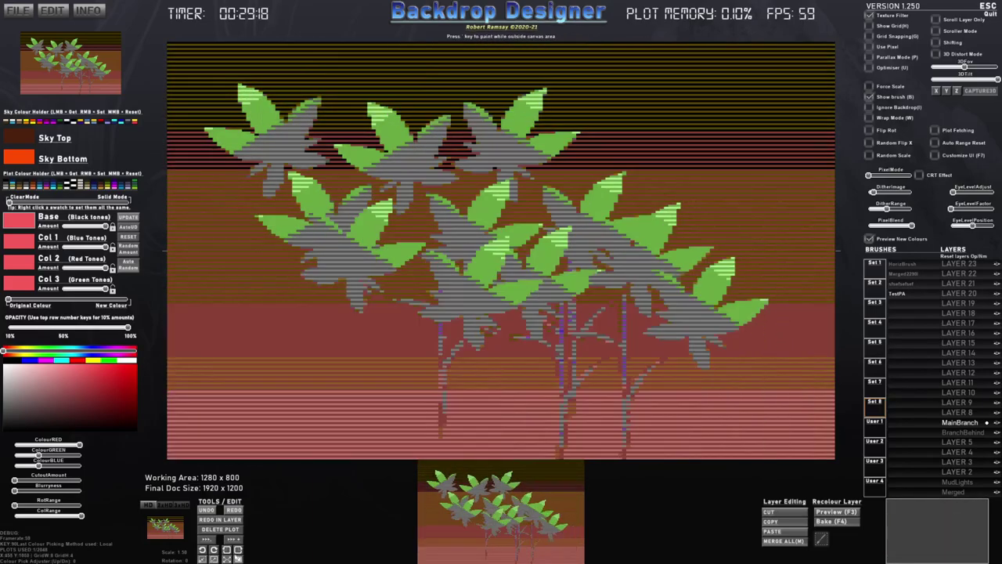
pyautogui.click(238, 560)
pyautogui.click(238, 559)
pyautogui.click(239, 559)
pyautogui.click(239, 560)
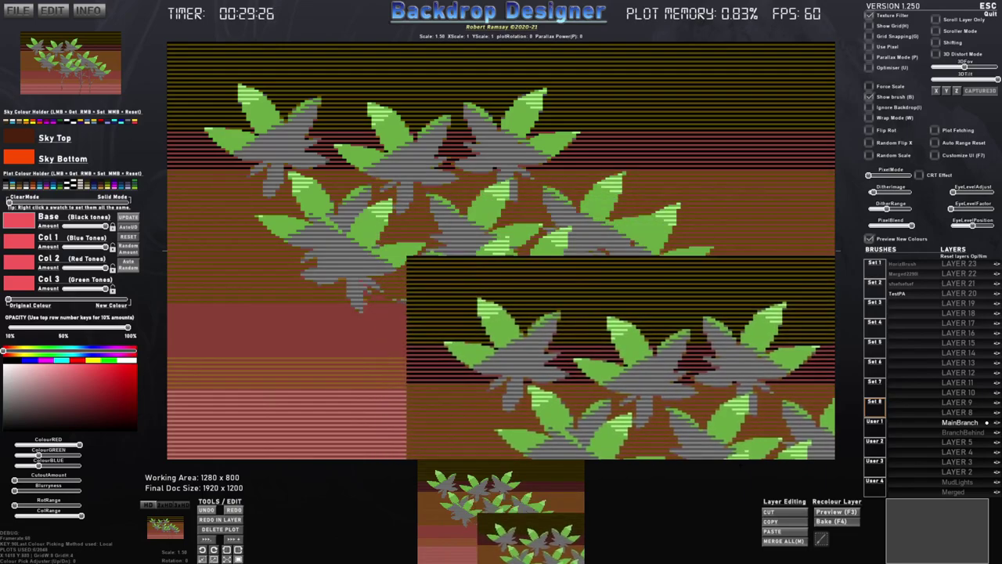
pyautogui.hotkey('ctrl', 'z')
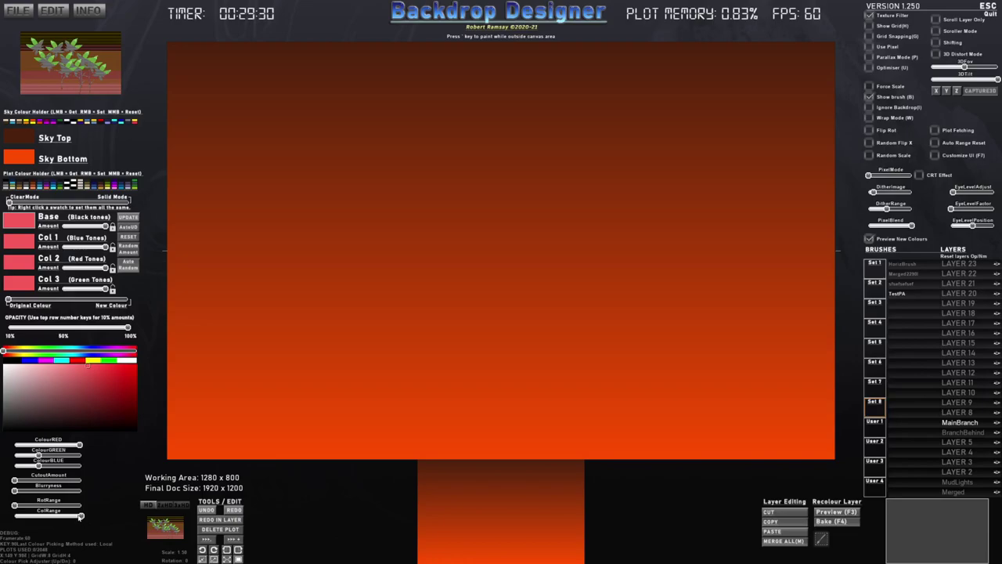
# Drop ColRange to minimum, stamp the TestPA brush at scale 1.03, and undo back to the lower-right stamp
pyautogui.moveTo(81, 516); pyautogui.dragTo(8, 517)
pyautogui.click(209, 510)
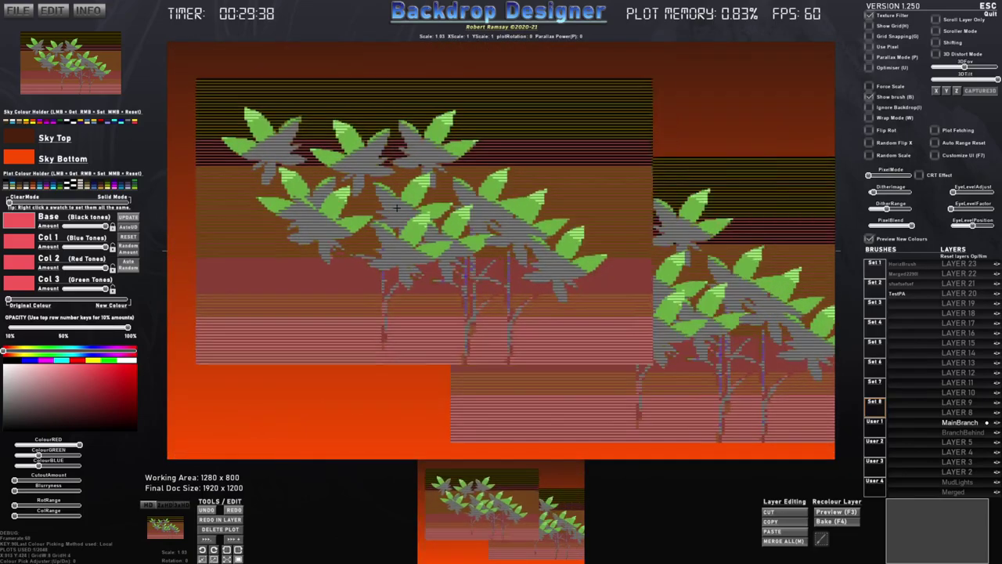
pyautogui.click(205, 510)
pyautogui.click(205, 511)
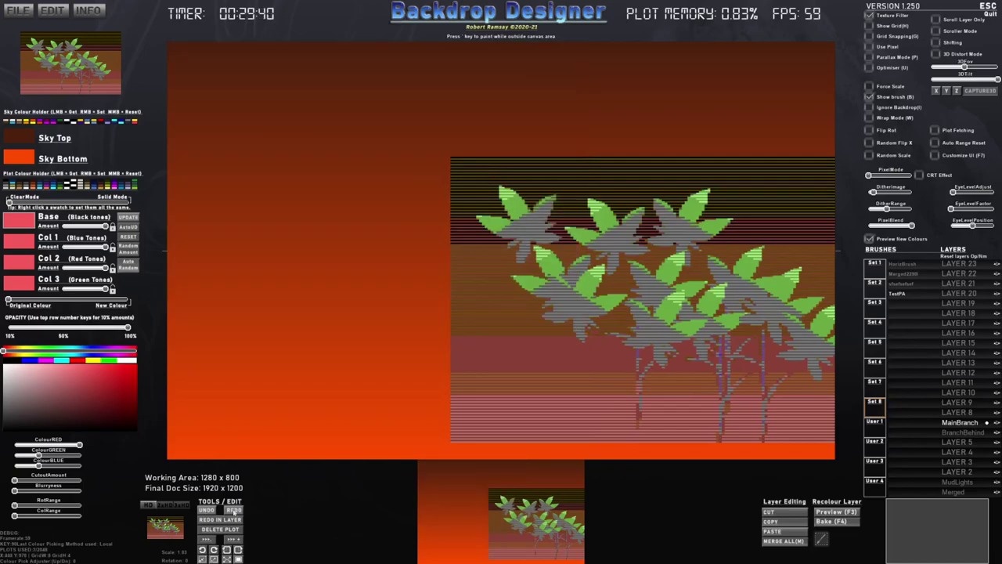
# Redo the two undone TestPA stamps and undo them again
pyautogui.click(234, 511)
pyautogui.click(234, 510)
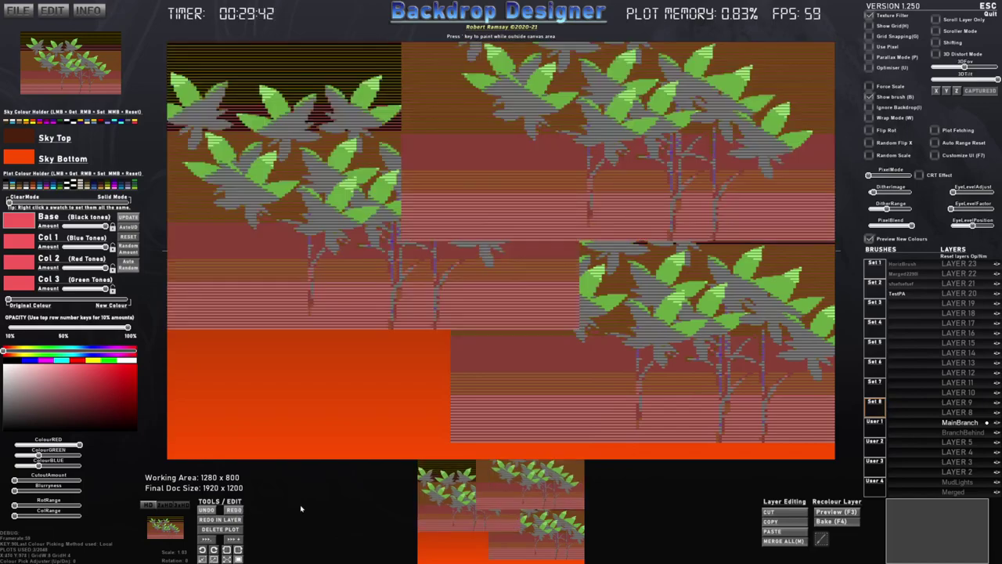
pyautogui.click(205, 511)
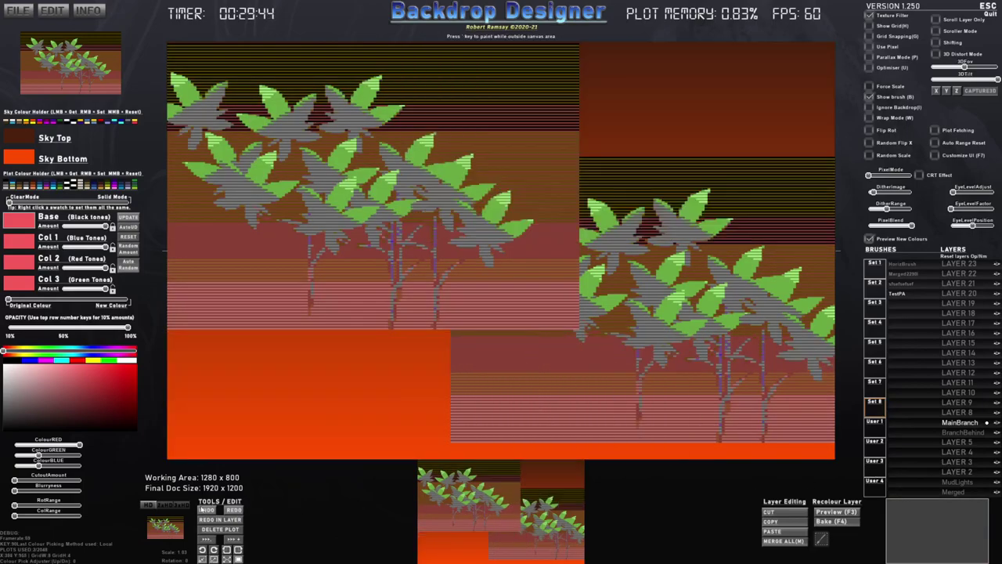
pyautogui.click(205, 510)
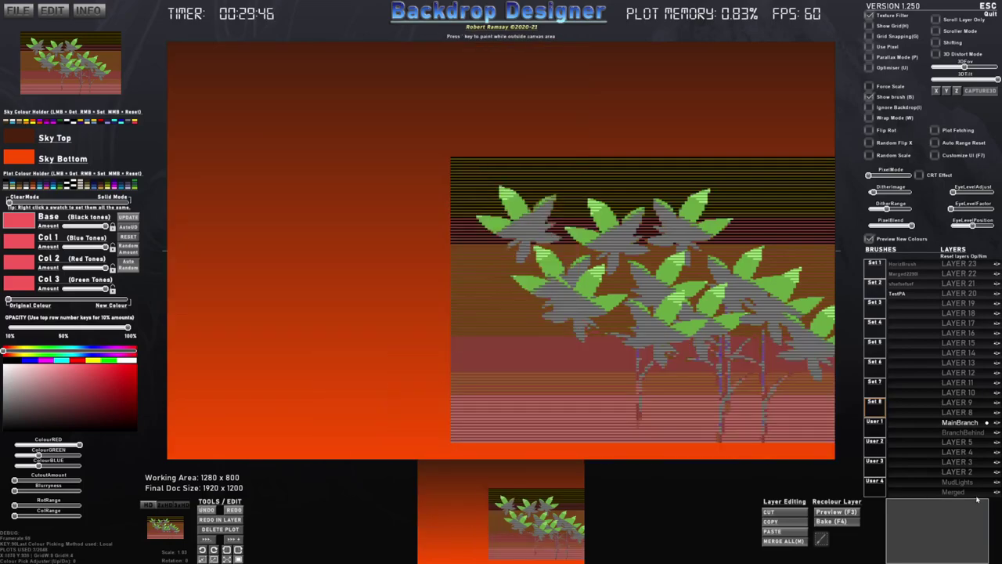
# Make Layer 4 active and redo the two undone stamps into that layer
pyautogui.click(957, 452)
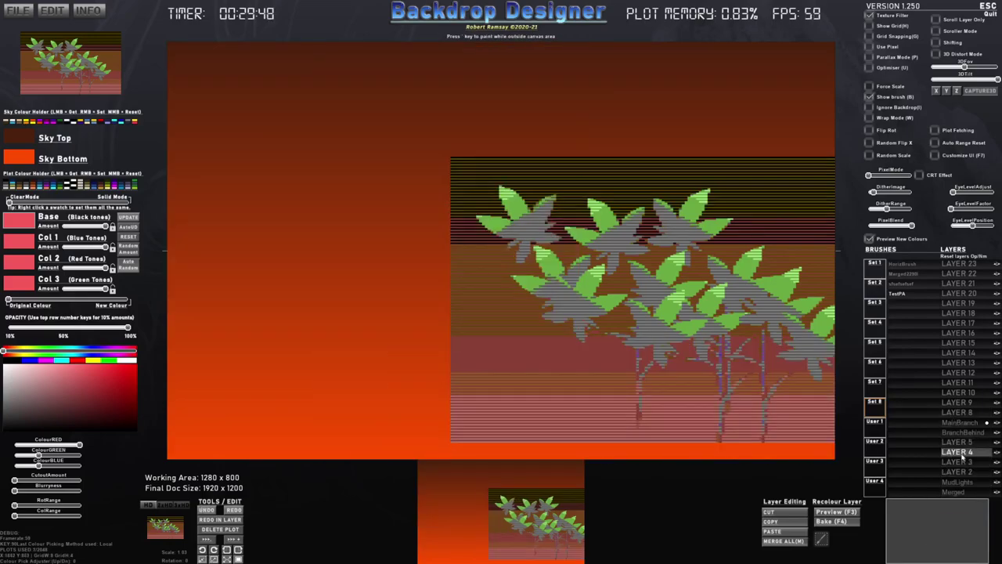
pyautogui.click(226, 521)
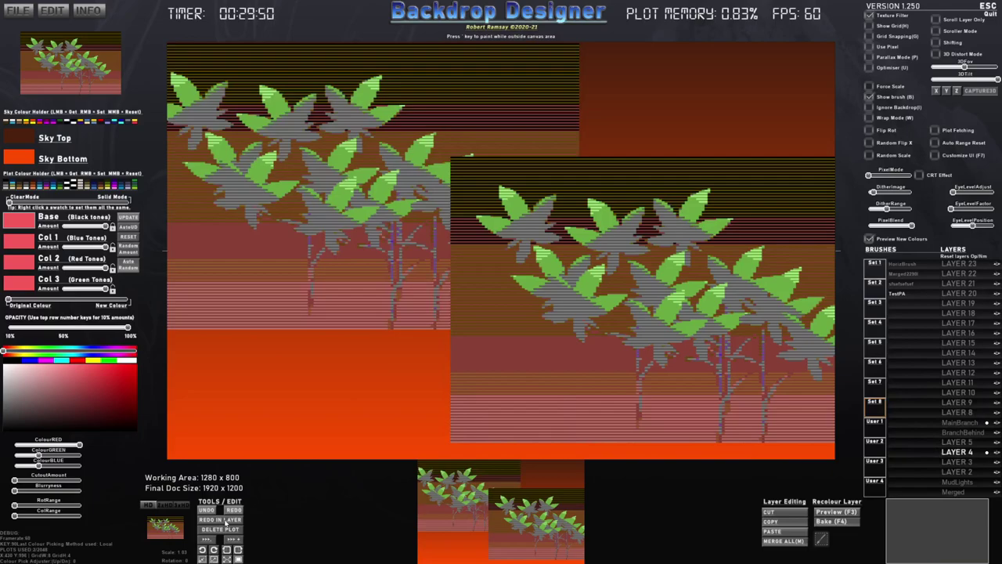
pyautogui.click(225, 520)
# Undo the last stamp redone in Layer 4 and redo it in Layer 12 instead
pyautogui.moveTo(977, 455)
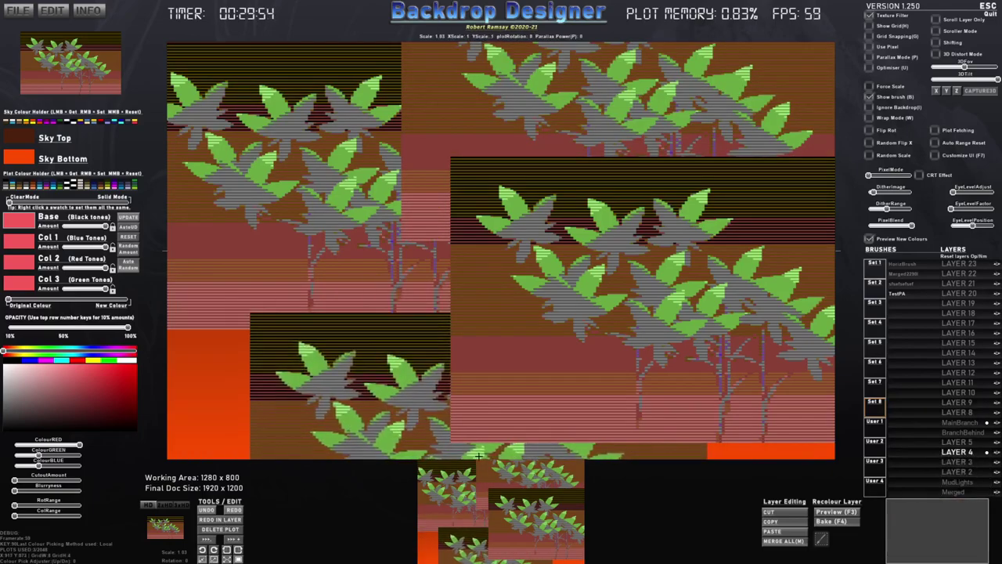
pyautogui.hotkey('ctrl', 'z')
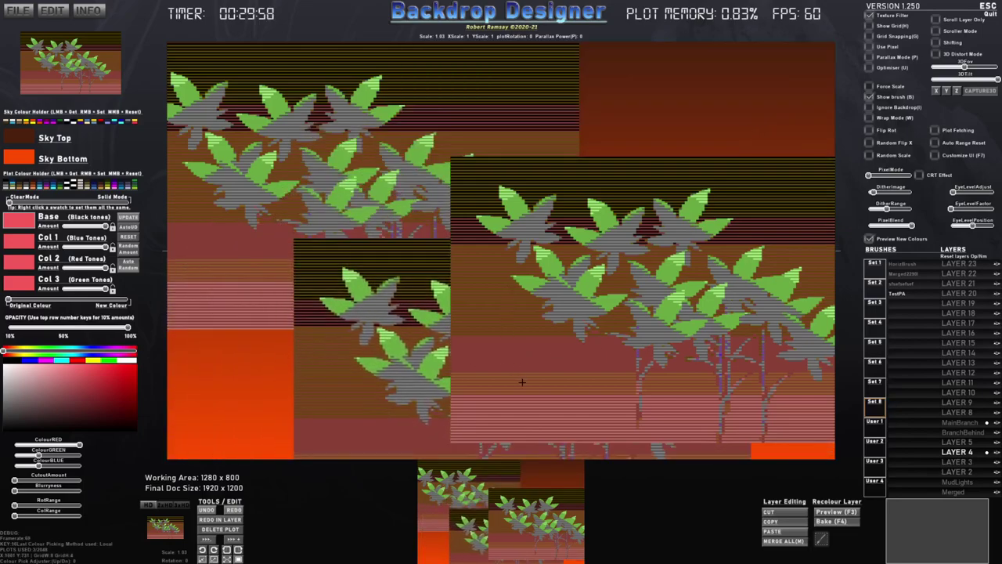
pyautogui.hotkey('ctrl', 'y')
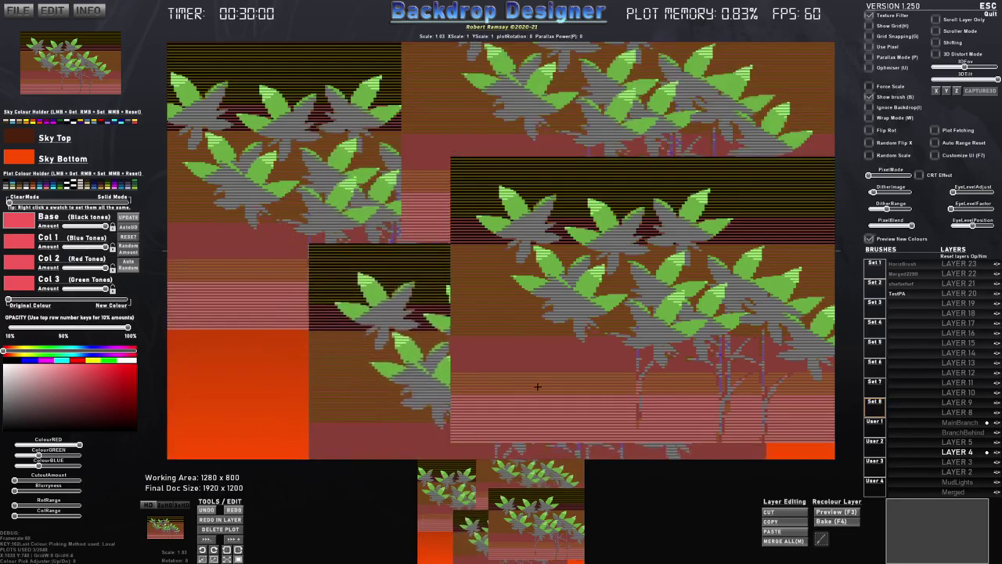
pyautogui.hotkey('ctrl', 'z')
pyautogui.click(968, 374)
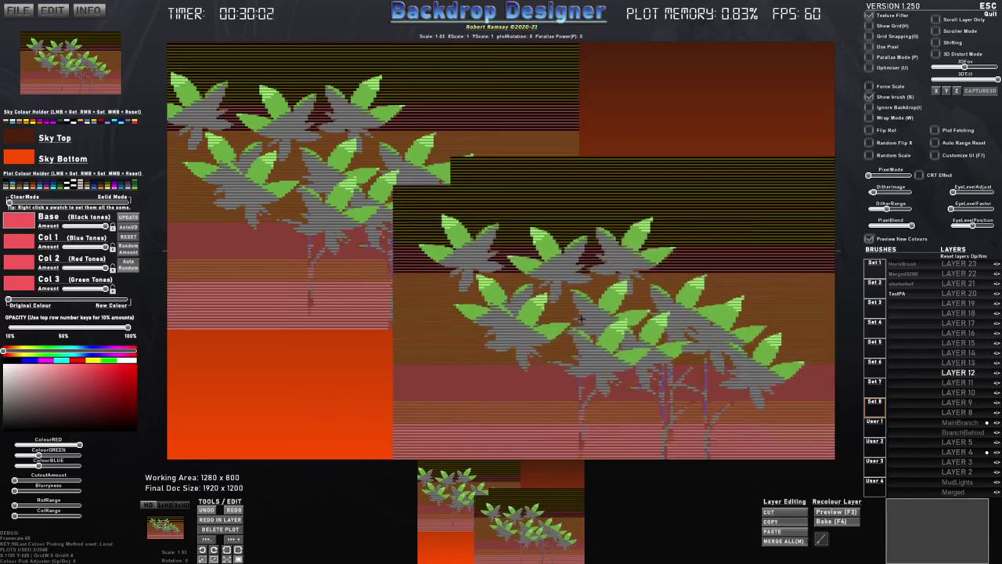
pyautogui.hotkey('ctrl', 'y')
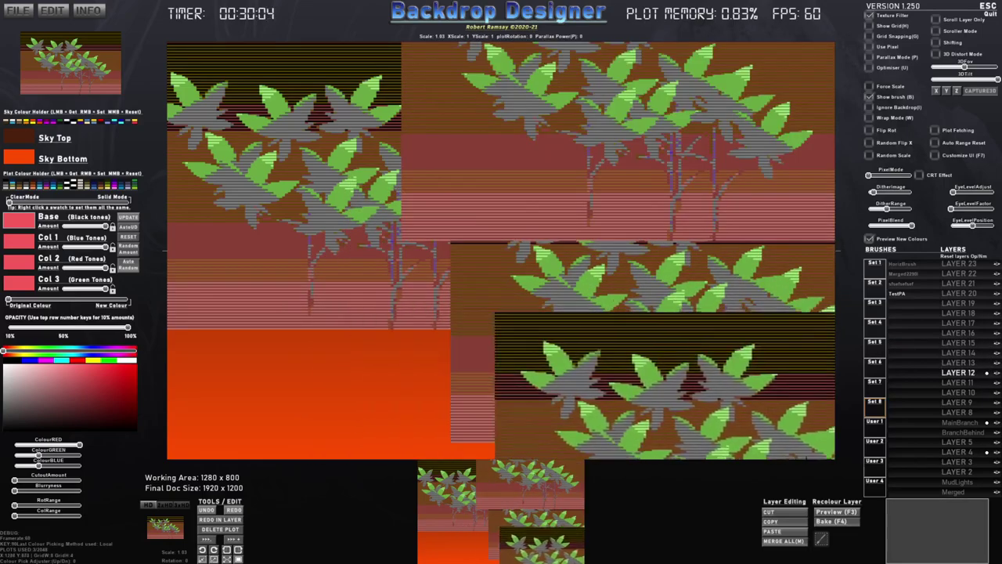
pyautogui.moveTo(971, 376)
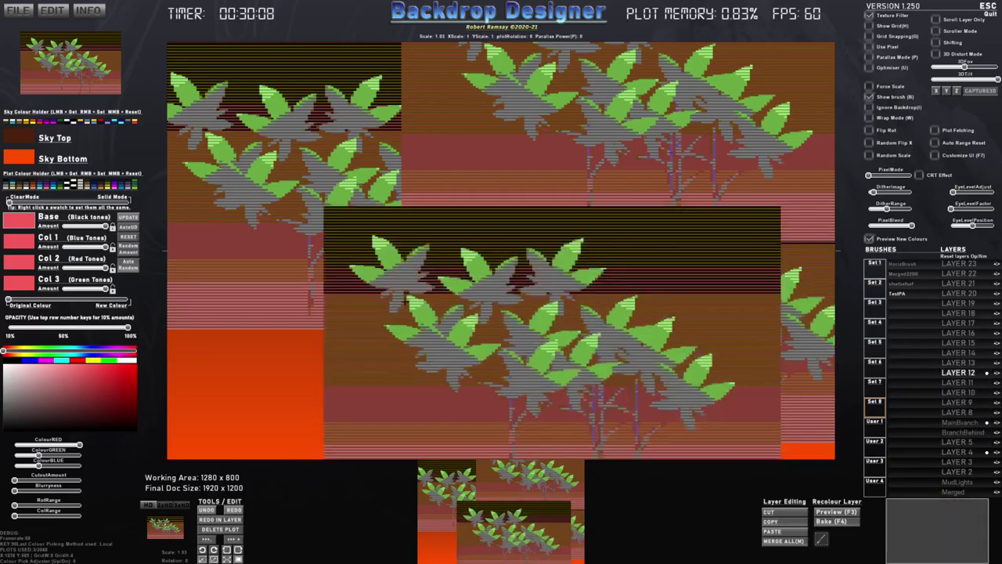
pyautogui.press('z')
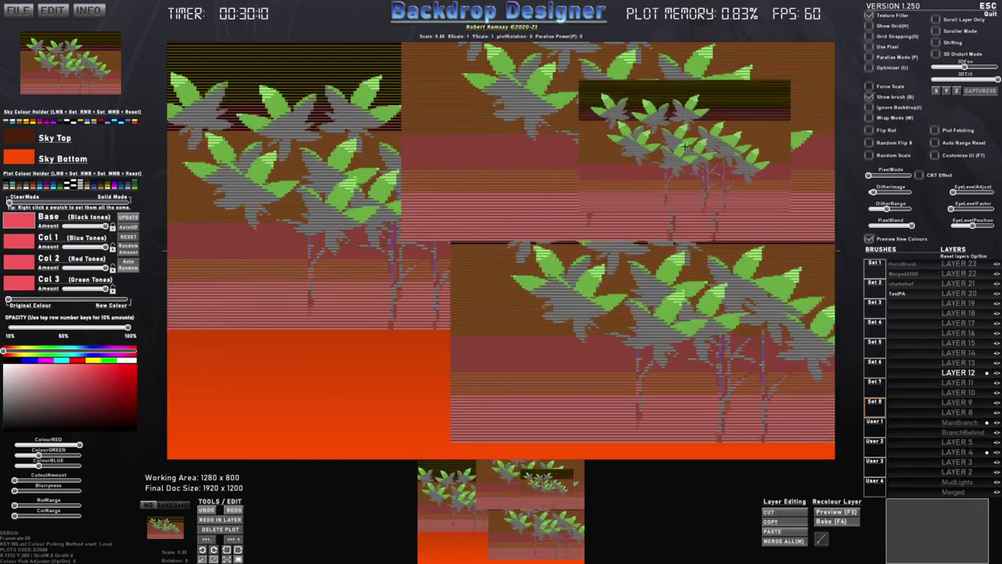
# Stamp the TestPA brush at scale 0.46 several times across the canvas in Layer 12
pyautogui.click(686, 145)
pyautogui.click(576, 206)
pyautogui.click(546, 219)
pyautogui.click(485, 244)
pyautogui.moveTo(409, 268)
pyautogui.mouseDown()
pyautogui.moveTo(303, 169)
pyautogui.moveTo(540, 109)
pyautogui.moveTo(805, 207)
pyautogui.moveTo(802, 447)
pyautogui.moveTo(662, 354)
pyautogui.mouseUp()
# Undo all of the small TestPA stamps just placed in Layer 12
pyautogui.hotkey('ctrl', 'z')
pyautogui.hotkey('ctrl', 'z')
pyautogui.hotkey('ctrl', 'z')
pyautogui.hotkey('ctrl', 'z')
pyautogui.hotkey('ctrl', 'z')
pyautogui.hotkey('ctrl', 'z')
pyautogui.hotkey('ctrl', 'z')
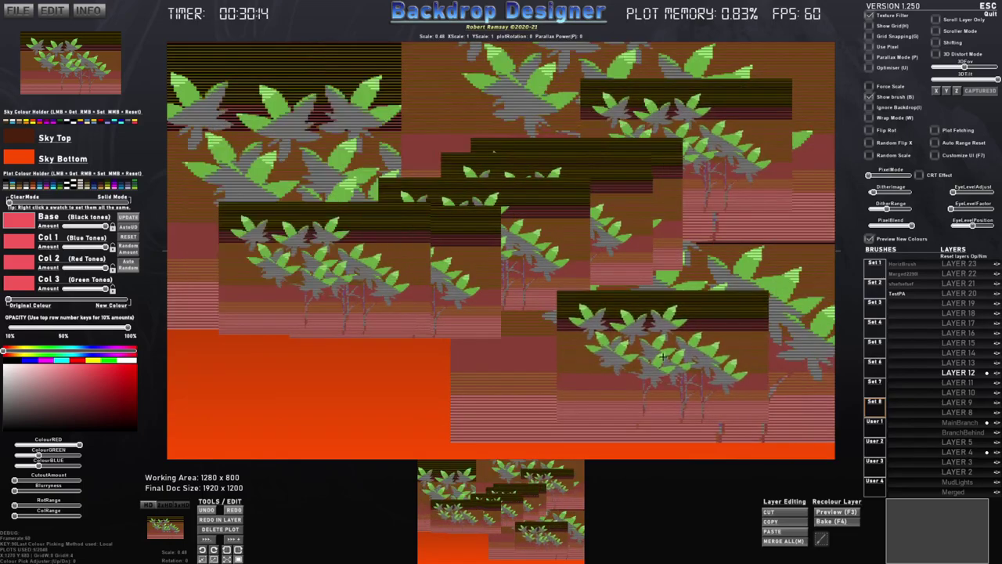
pyautogui.hotkey('ctrl', 'z')
pyautogui.hotkey('ctrl', 'z')
pyautogui.hotkey('ctrl', 'z')
pyautogui.hotkey('ctrl', 'z')
pyautogui.hotkey('ctrl', 'z')
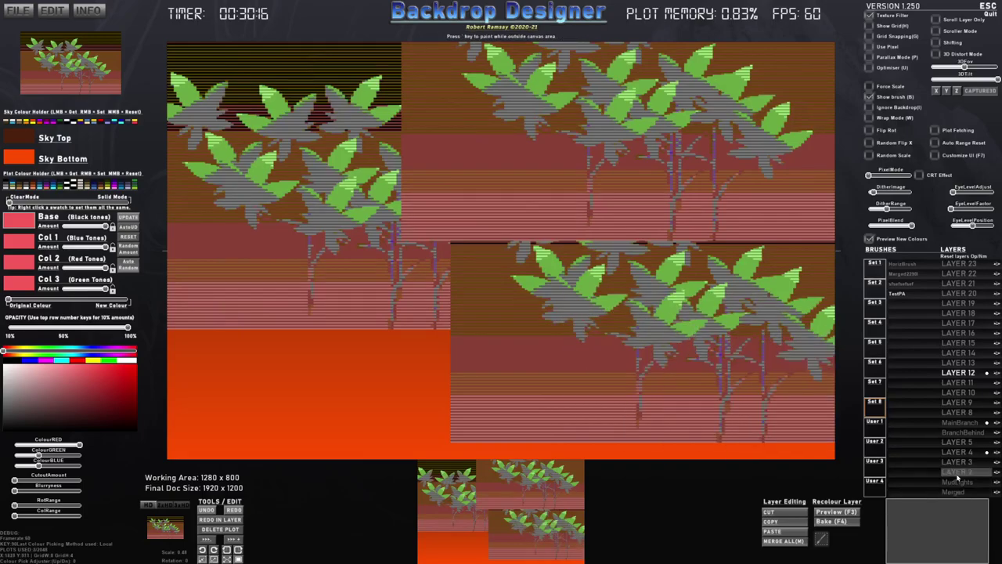
# Make Layer 2 active and redo the undone small stamps into that layer
pyautogui.hotkey('ctrl', 'z')
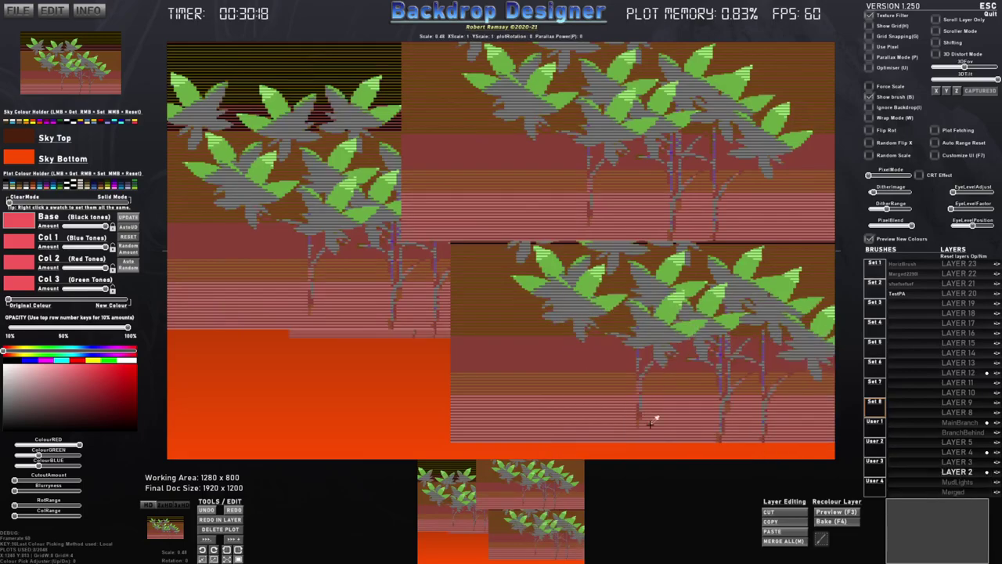
pyautogui.hotkey('ctrl', 'shift', 'z')
pyautogui.hotkey('ctrl', 'shift', 'z')
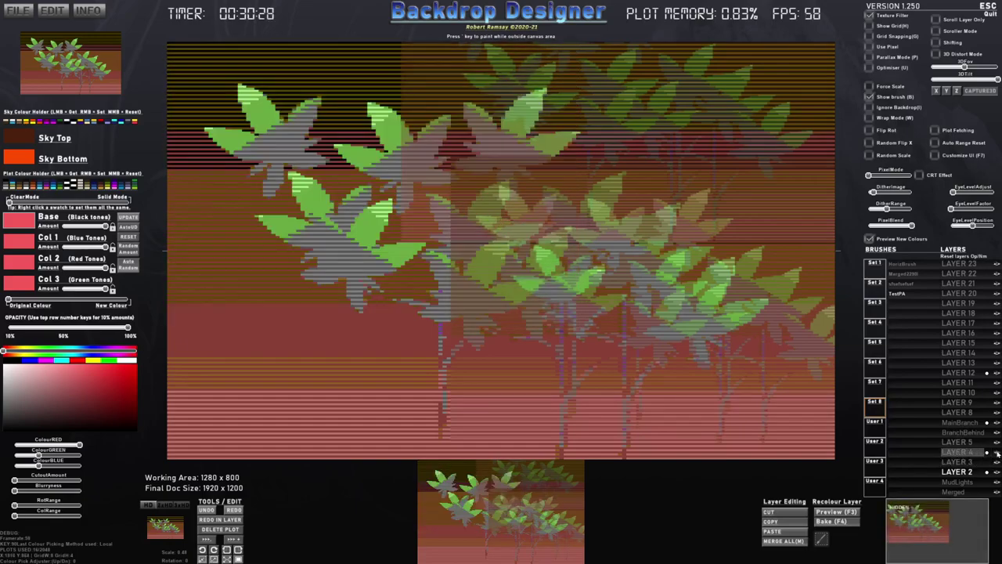
# Hide all the layers and reset all layer names to their defaults
pyautogui.click(996, 374)
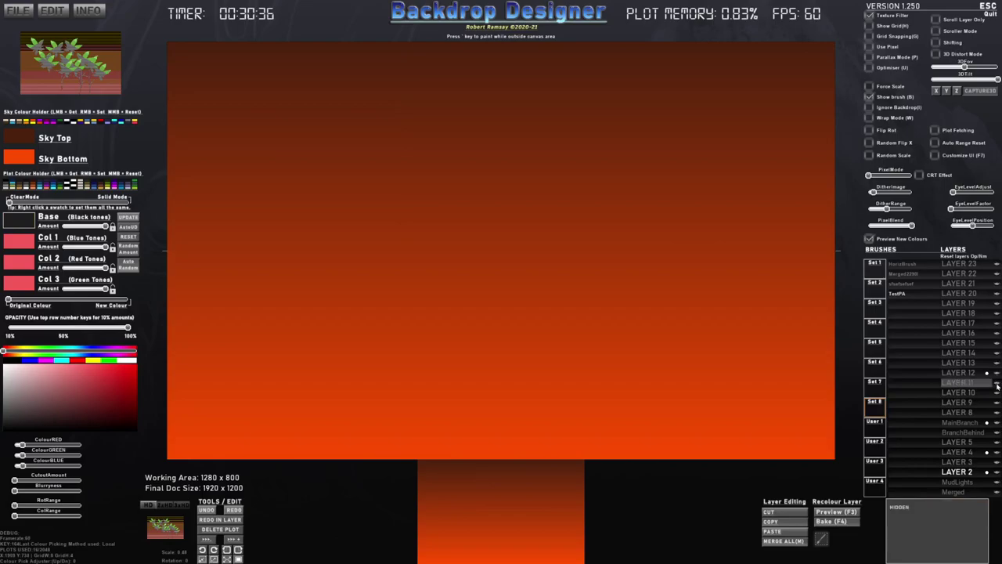
pyautogui.moveTo(996, 470)
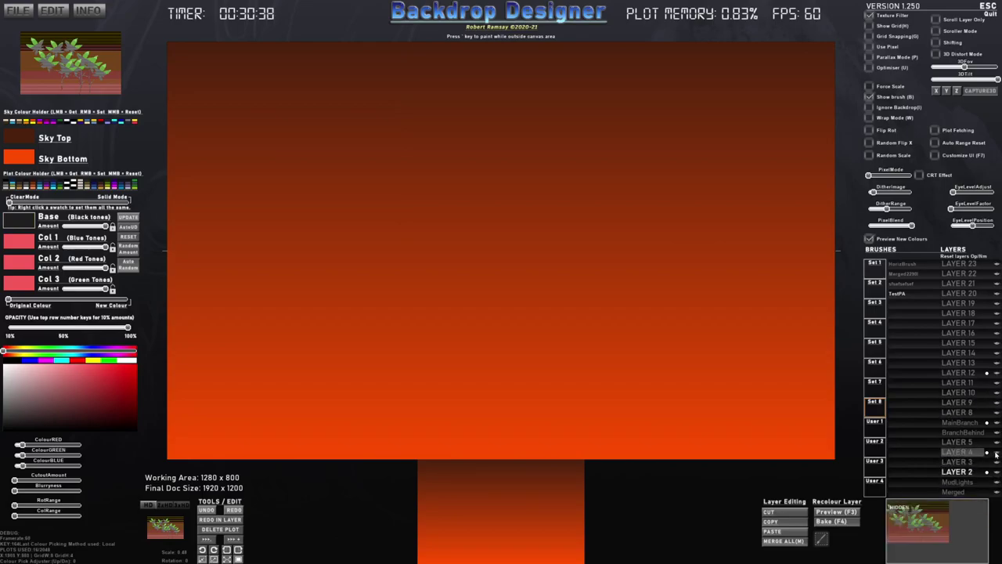
pyautogui.moveTo(998, 426)
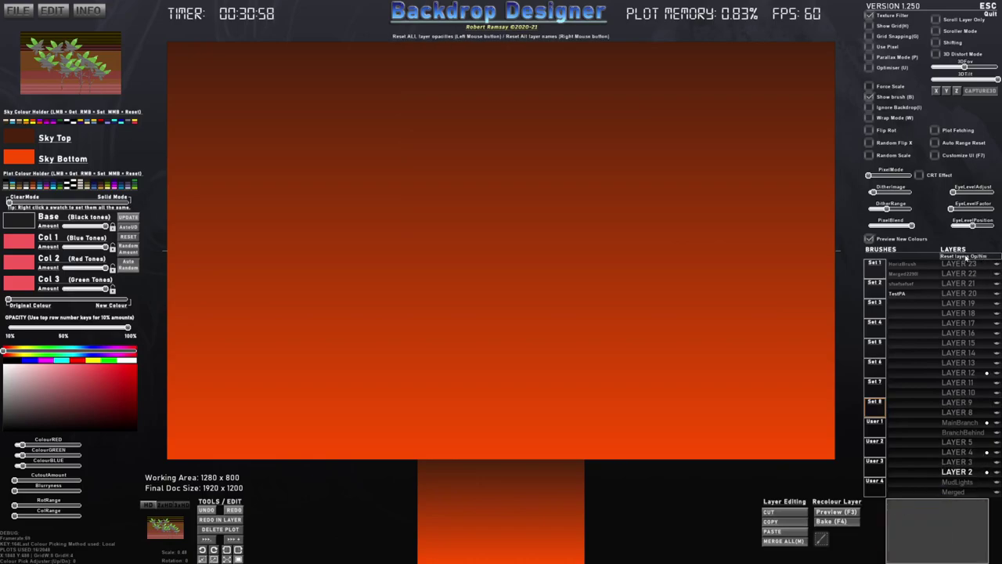
pyautogui.rightClick(971, 257)
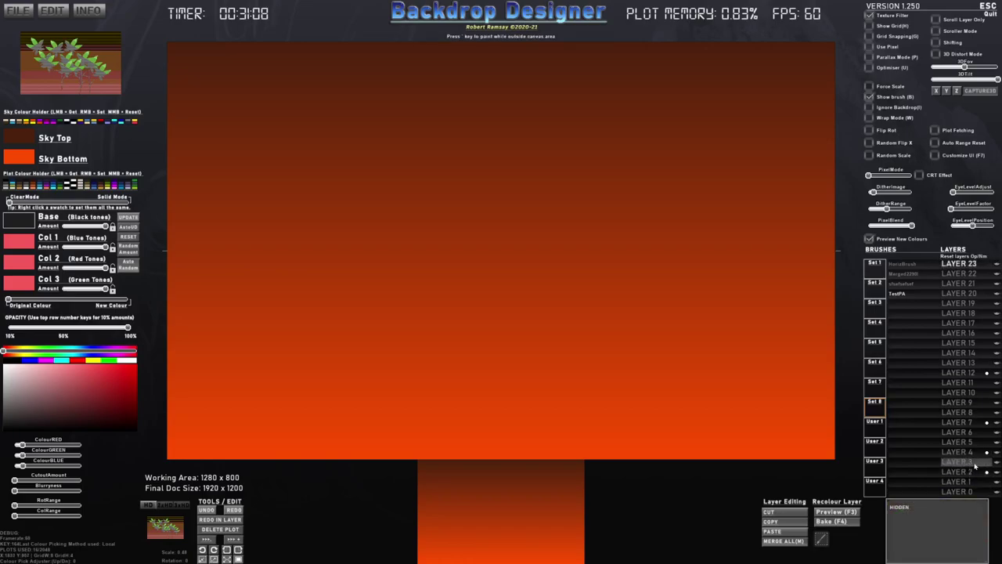
# Toggle the visibility of Layers 2, 4 and 7 individually, and turn all layers back on
pyautogui.click(997, 472)
pyautogui.click(997, 473)
pyautogui.click(998, 454)
pyautogui.click(998, 453)
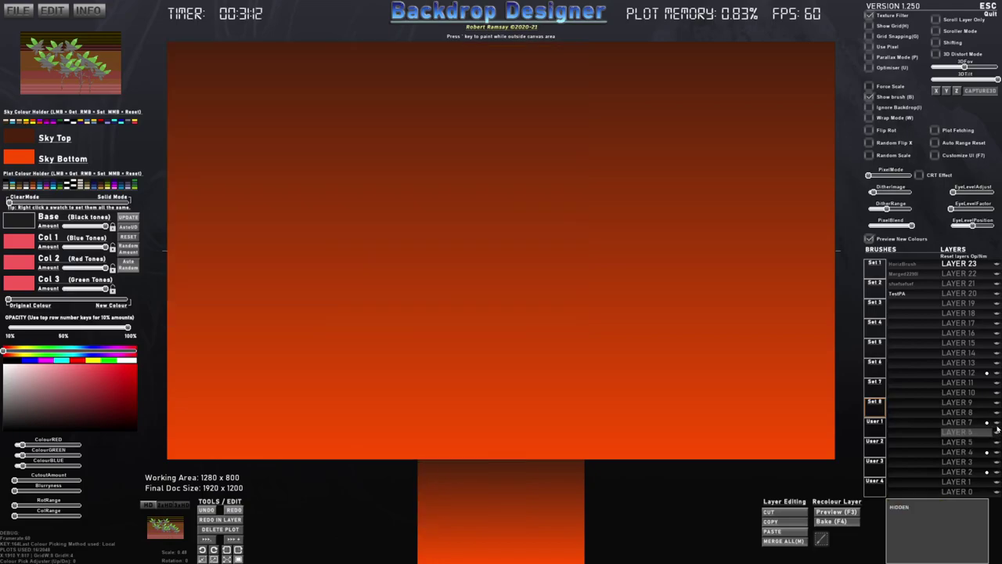
pyautogui.click(998, 425)
pyautogui.click(231, 540)
pyautogui.click(458, 286)
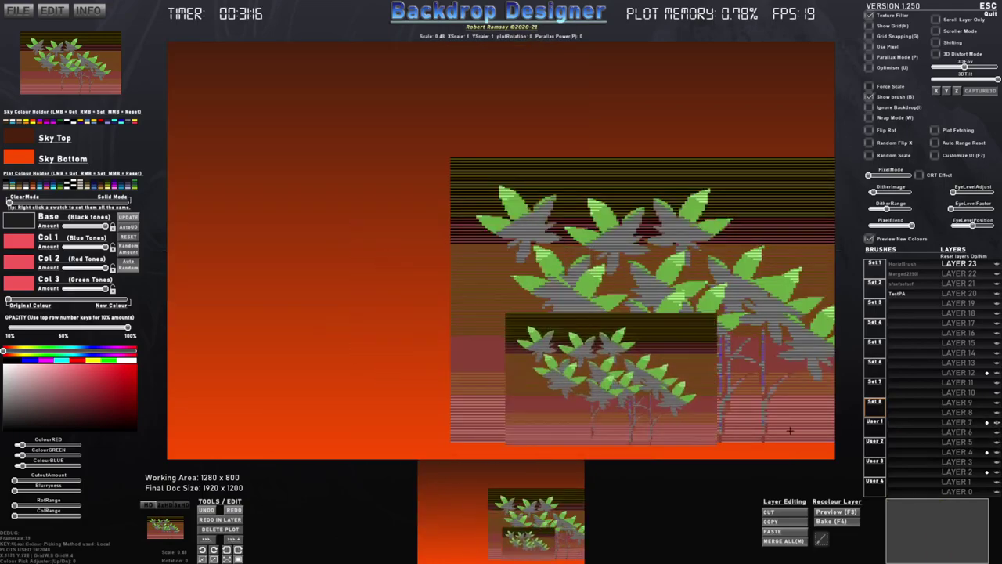
pyautogui.click(997, 406)
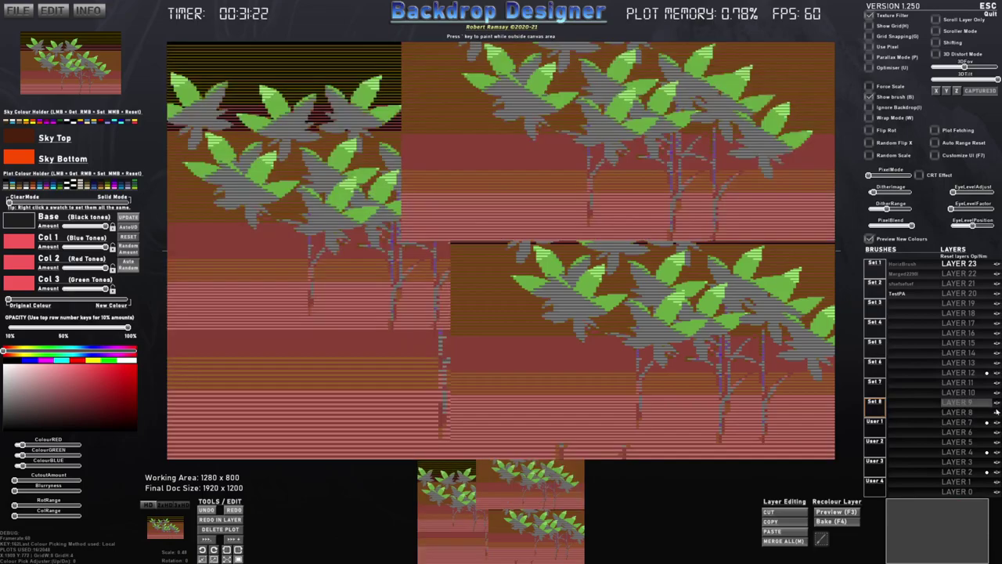
# Reset all plot data and paint a winding TestPA stroke across the empty canvas in Layer 16
pyautogui.hotkey('ctrl', 'n')
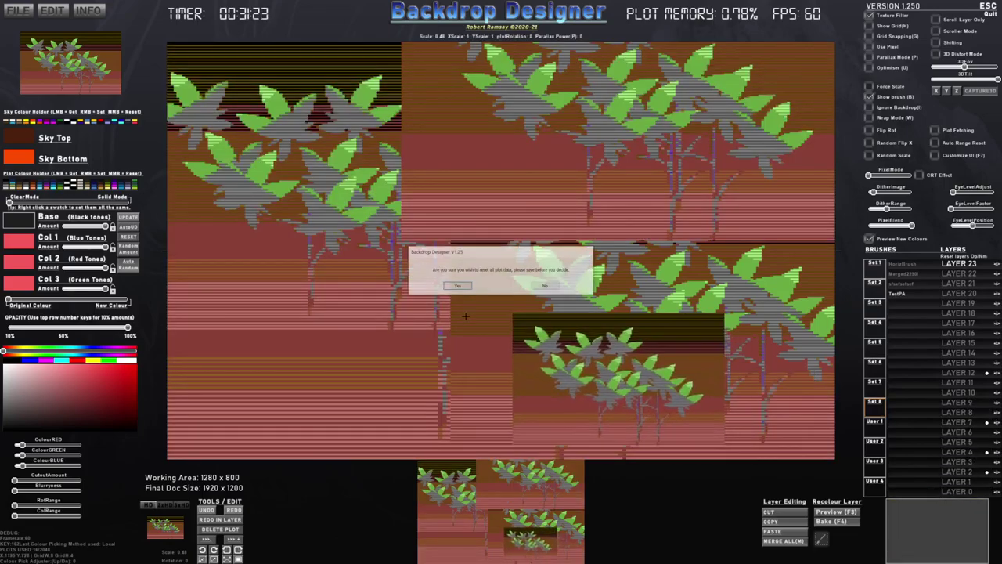
pyautogui.click(459, 286)
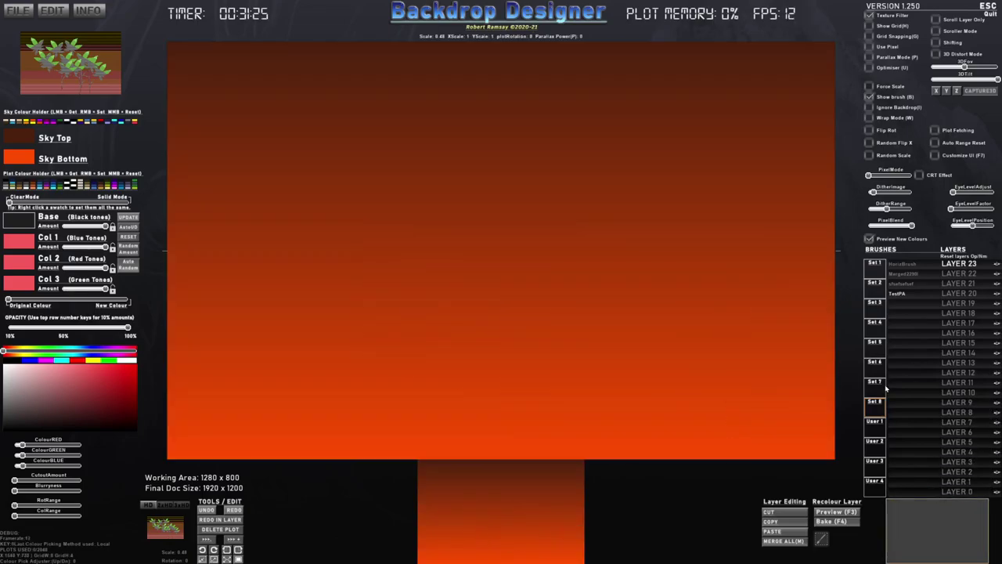
pyautogui.moveTo(258, 246)
pyautogui.mouseDown()
pyautogui.moveTo(673, 113)
pyautogui.moveTo(336, 336)
pyautogui.moveTo(692, 310)
pyautogui.mouseUp()
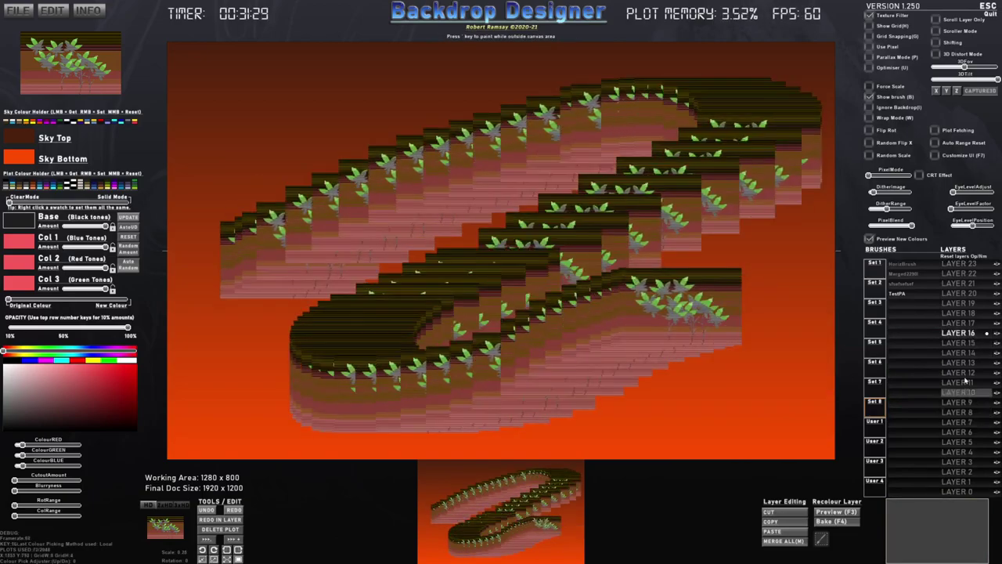
# Make Layer 12 active and paint a second curved TestPA stroke behind the first one
pyautogui.click(961, 303)
pyautogui.click(961, 373)
pyautogui.moveTo(736, 386)
pyautogui.mouseDown()
pyautogui.moveTo(675, 319)
pyautogui.moveTo(374, 89)
pyautogui.moveTo(360, 143)
pyautogui.moveTo(523, 390)
pyautogui.moveTo(579, 427)
pyautogui.mouseUp()
# Cut the contents of Layer 12 and paste them into Layer 18
pyautogui.moveTo(978, 376)
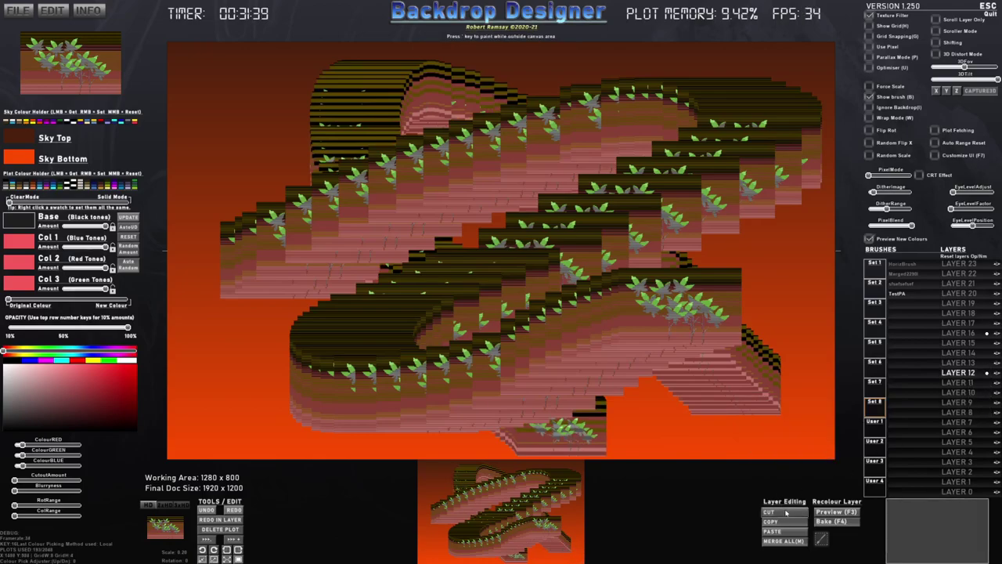
pyautogui.click(965, 312)
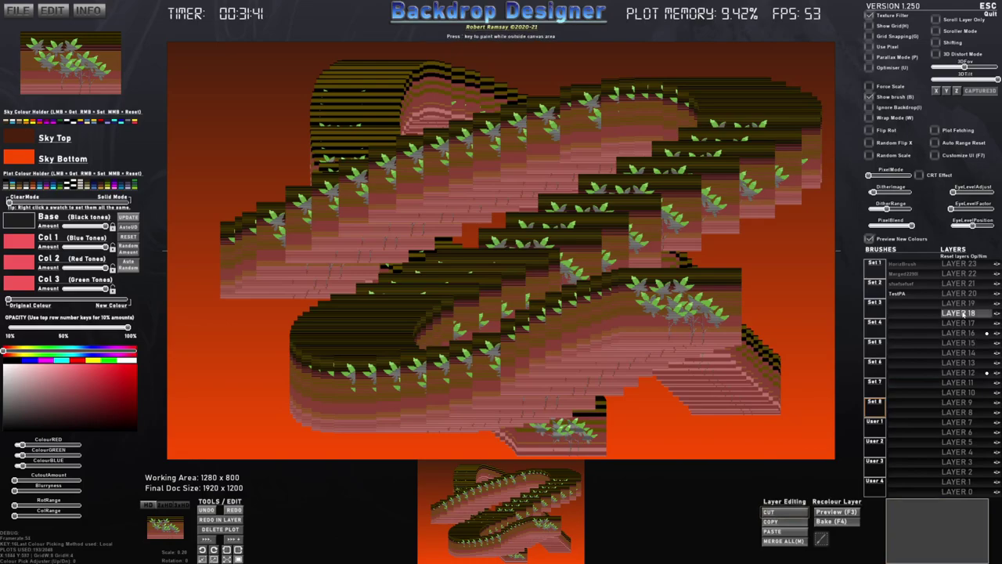
pyautogui.click(783, 533)
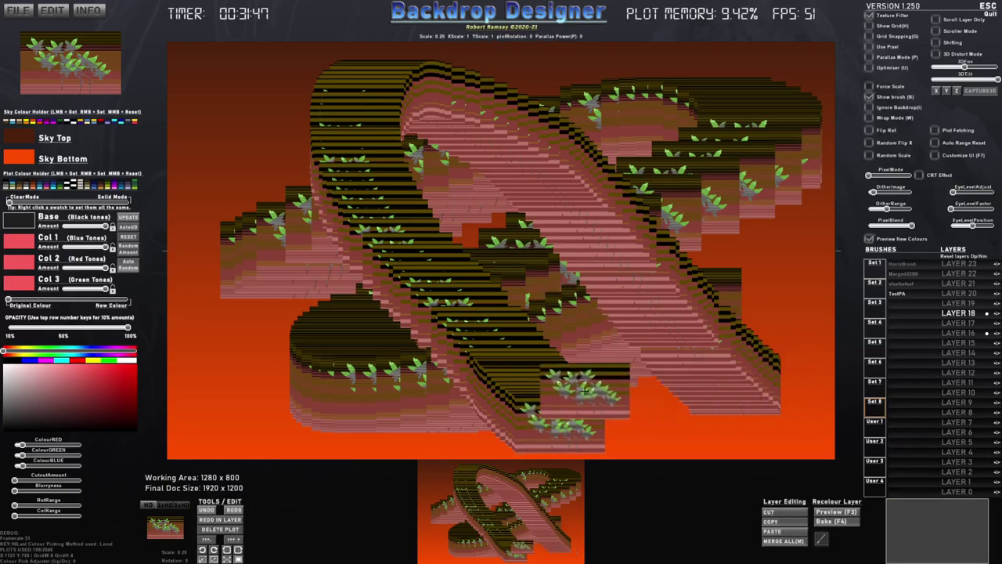
# Undo the latter part of the pasted stroke in Layer 18, back to its upper bend
pyautogui.hotkey('ctrl', 'z')
pyautogui.hotkey('ctrl', 'z')
pyautogui.hotkey('ctrl', 'z')
pyautogui.hotkey('ctrl', 'z')
pyautogui.hotkey('ctrl', 'z')
pyautogui.hotkey('ctrl', 'z')
pyautogui.hotkey('ctrl', 'z')
pyautogui.hotkey('ctrl', 'z')
pyautogui.hotkey('ctrl', 'z')
pyautogui.hotkey('ctrl', 'z')
pyautogui.hotkey('ctrl', 'z')
pyautogui.hotkey('ctrl', 'z')
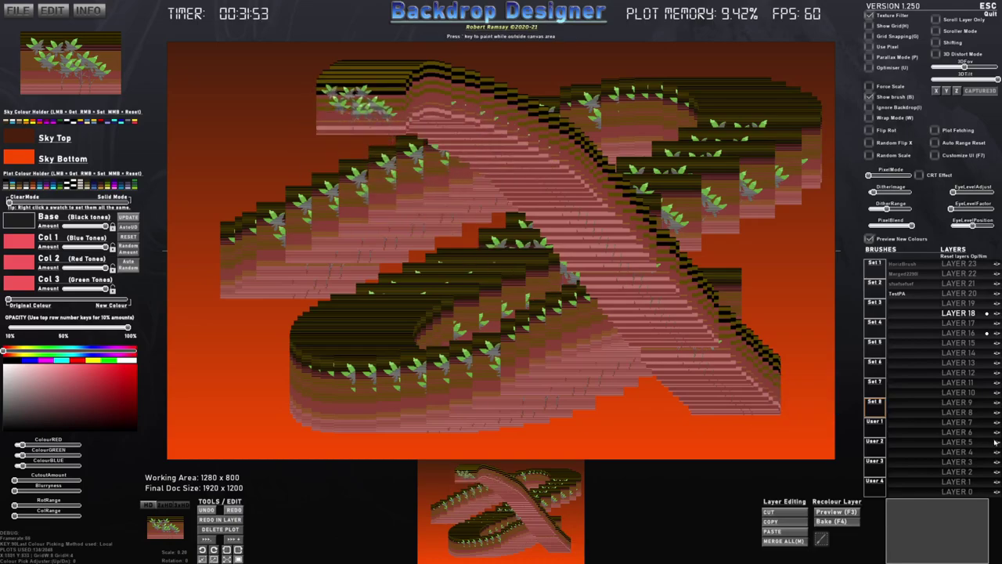
# Make Layer 14 active and redo the undone stamps into that layer
pyautogui.click(975, 354)
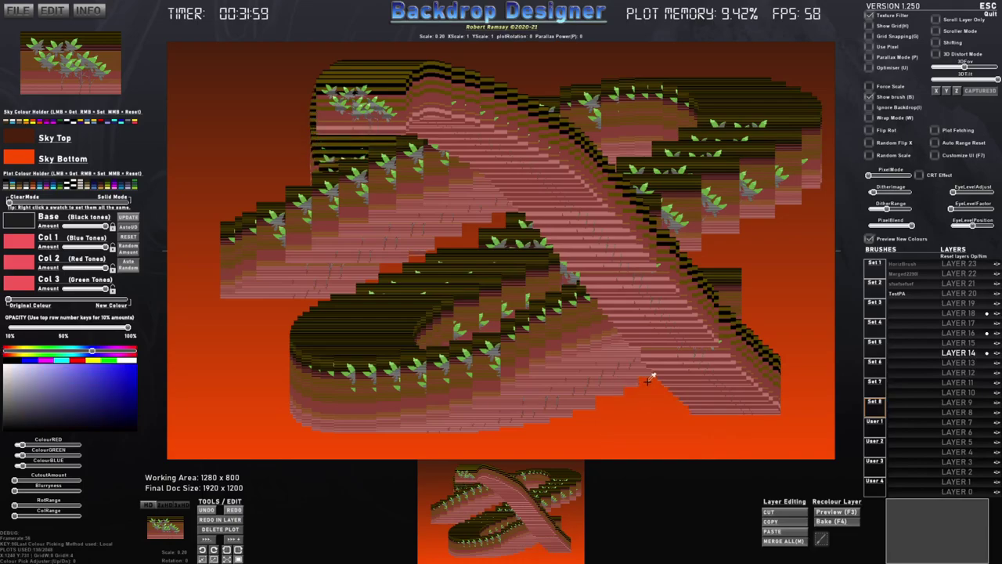
pyautogui.click(551, 425)
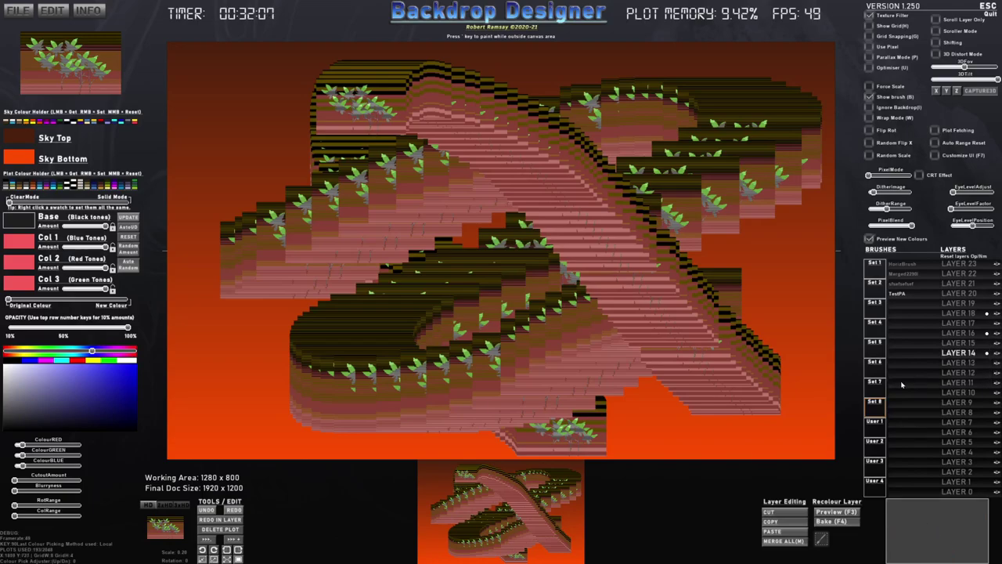
# Recolour Layer 14 using the preview, with the blend mostly toward New Colour and all plot colours matching the dark Base
pyautogui.click(838, 512)
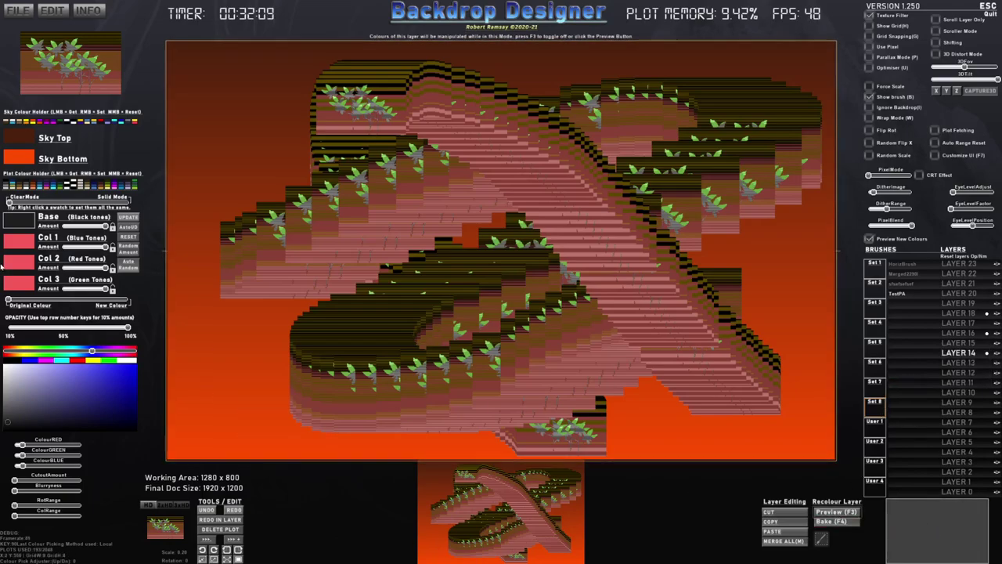
pyautogui.moveTo(8, 300); pyautogui.dragTo(94, 304)
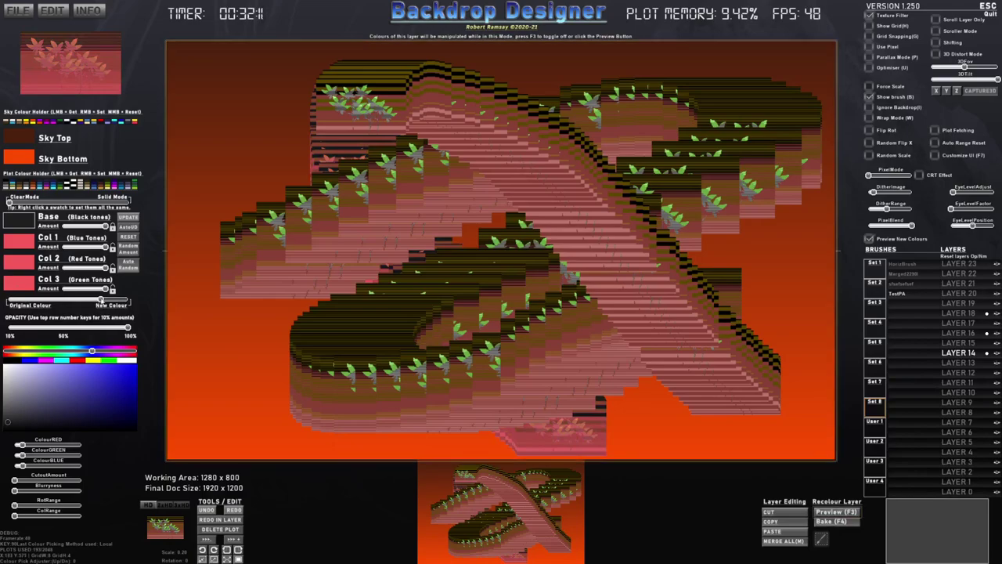
pyautogui.rightClick(26, 227)
pyautogui.press('F3')
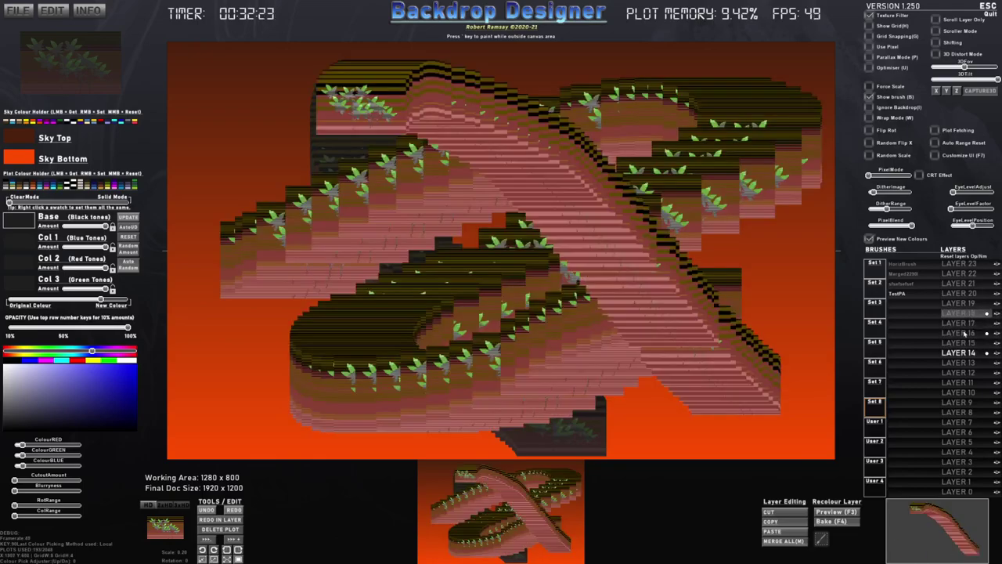
# Reset all plot data and return the colour blend fully to Original Colour
pyautogui.hotkey('ctrl', 'n')
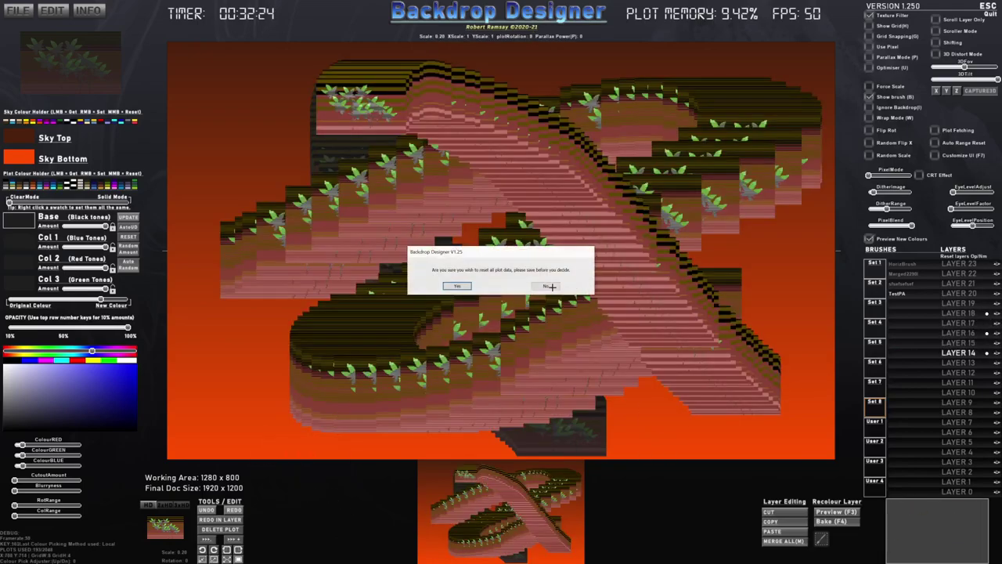
pyautogui.click(458, 285)
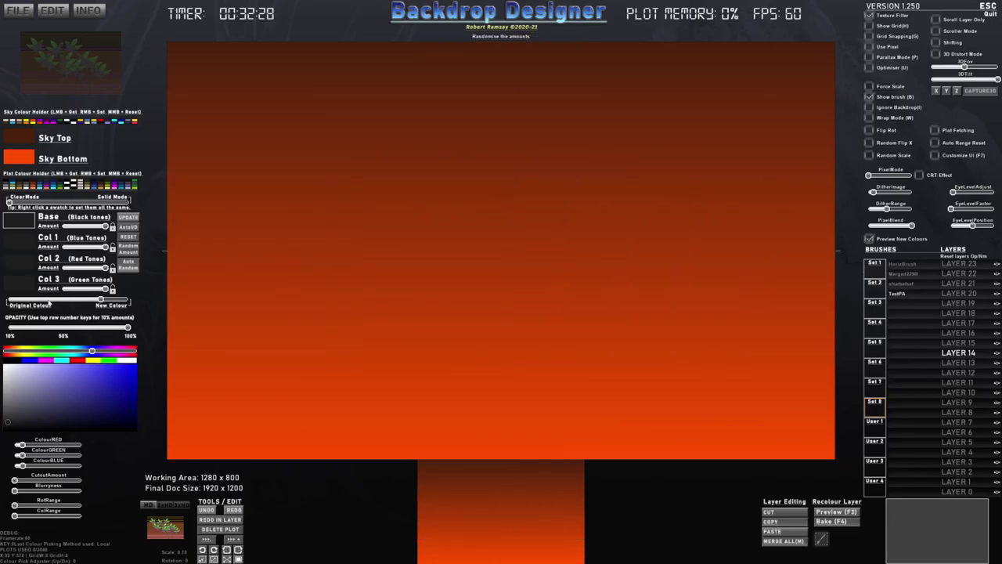
pyautogui.moveTo(49, 301); pyautogui.dragTo(2, 300)
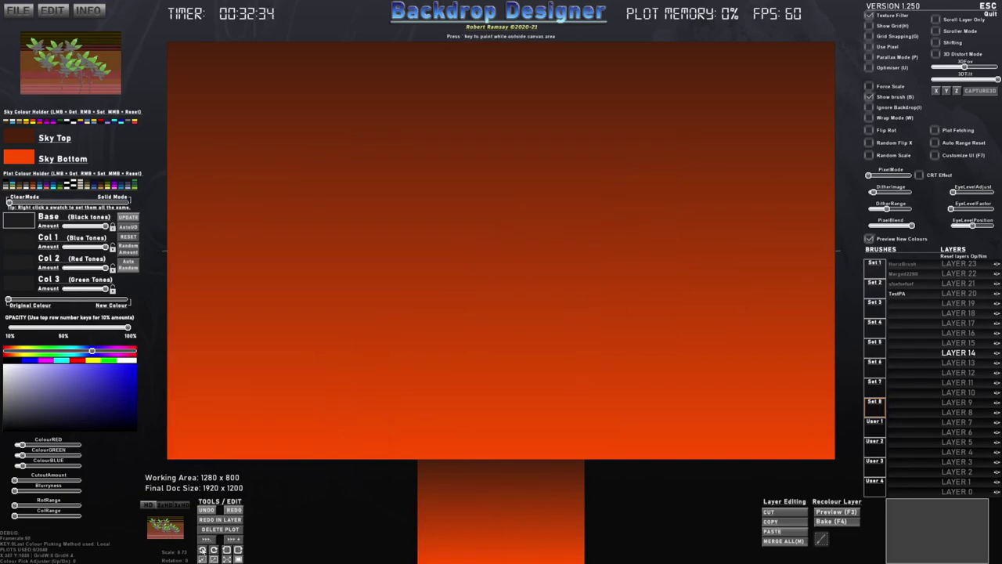
# Rotate the TestPA brush to 90 degrees and stamp it once at scale 0.73 on the left half of the canvas
pyautogui.click(227, 552)
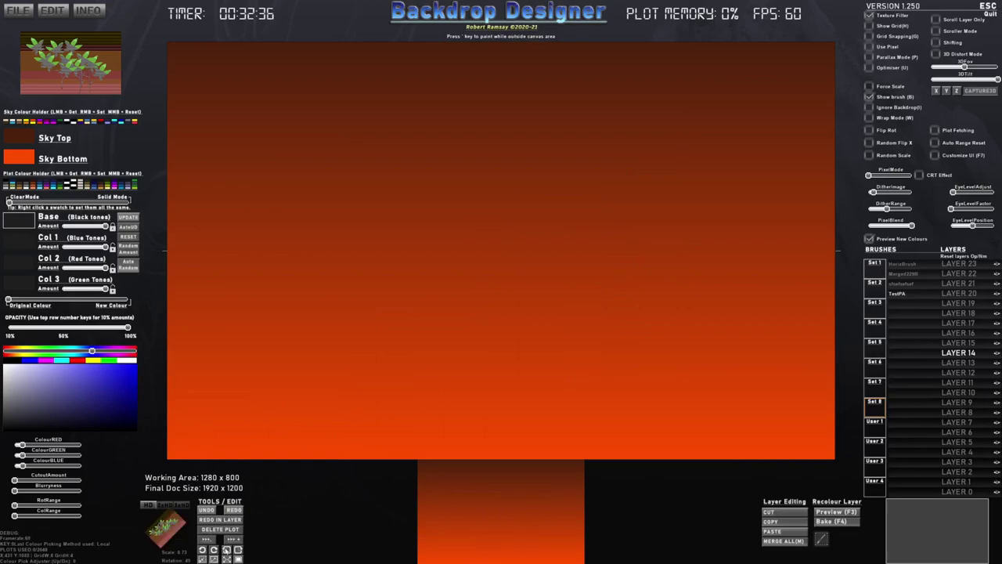
pyautogui.click(228, 552)
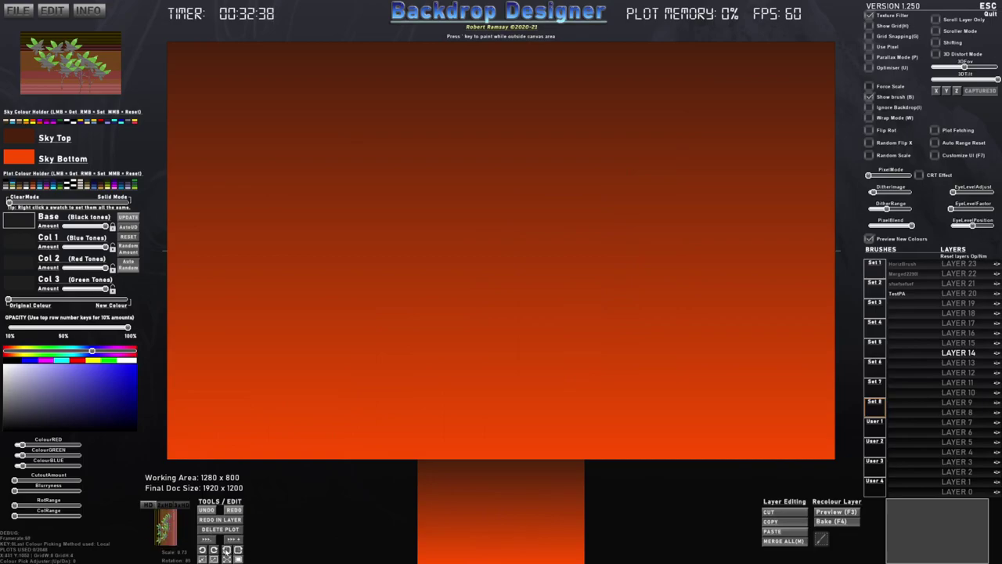
pyautogui.click(359, 237)
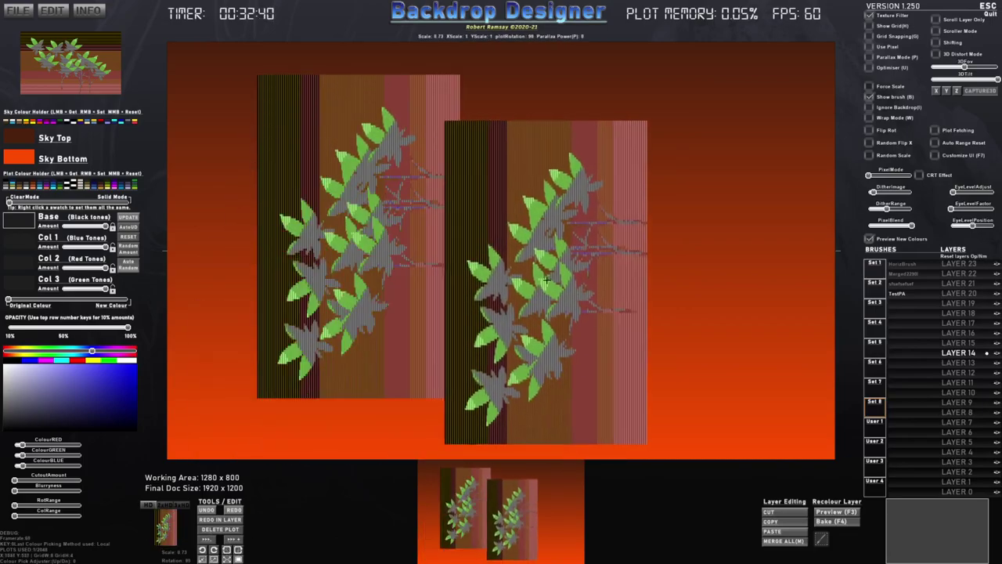
# Flip the brush on X and Y, flip X back, and reduce its scale to 0.35
pyautogui.press('x')
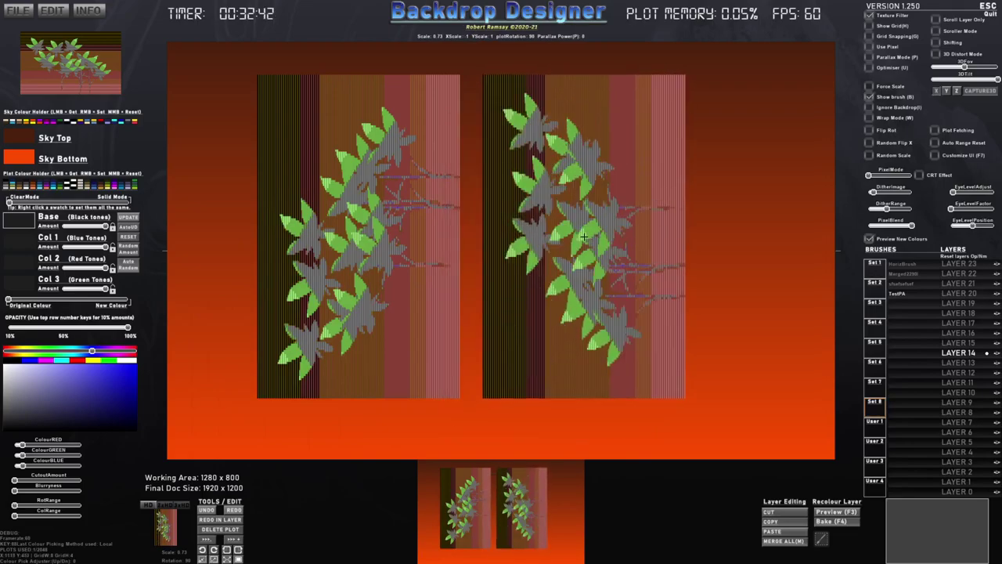
pyautogui.press('y')
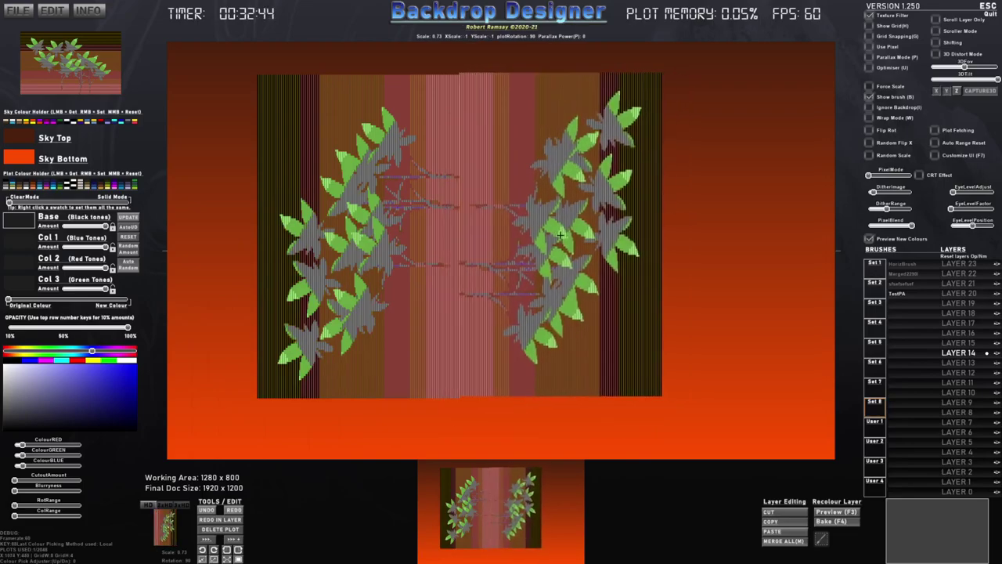
pyautogui.press('x')
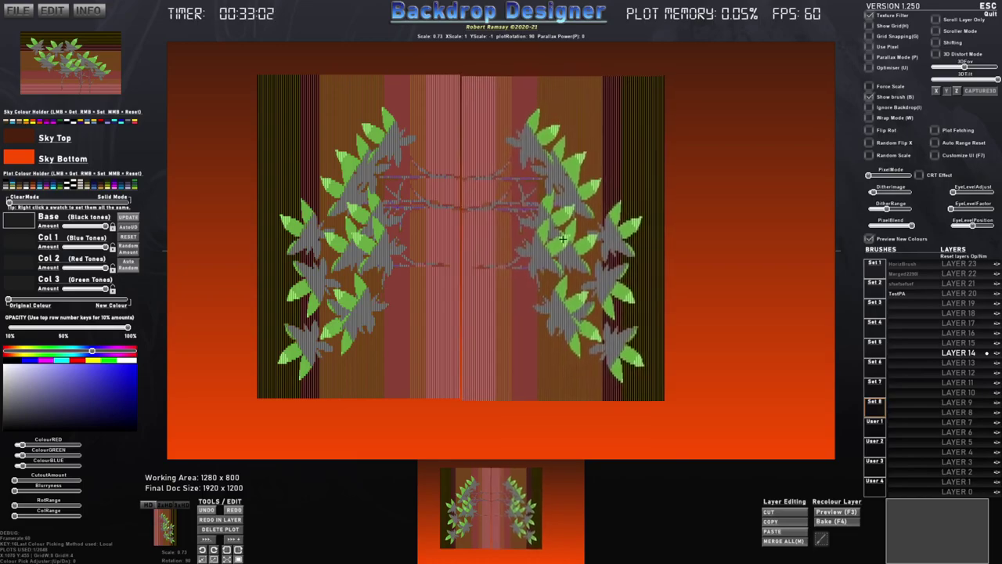
pyautogui.scroll(-4, 565, 239)
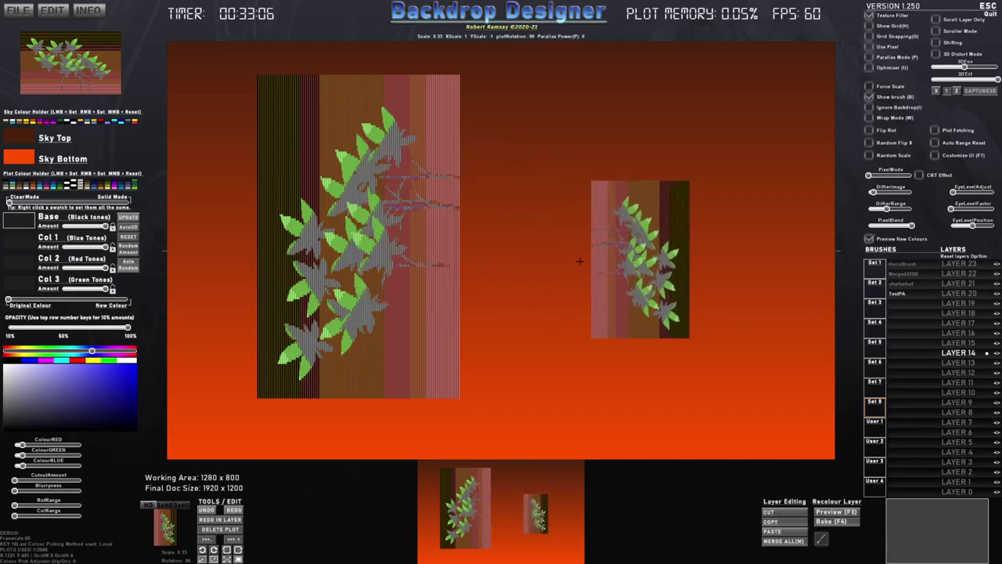
# Enable Plot Fetching, pick up the placed stamp and put it down on the right half of the canvas
pyautogui.click(934, 130)
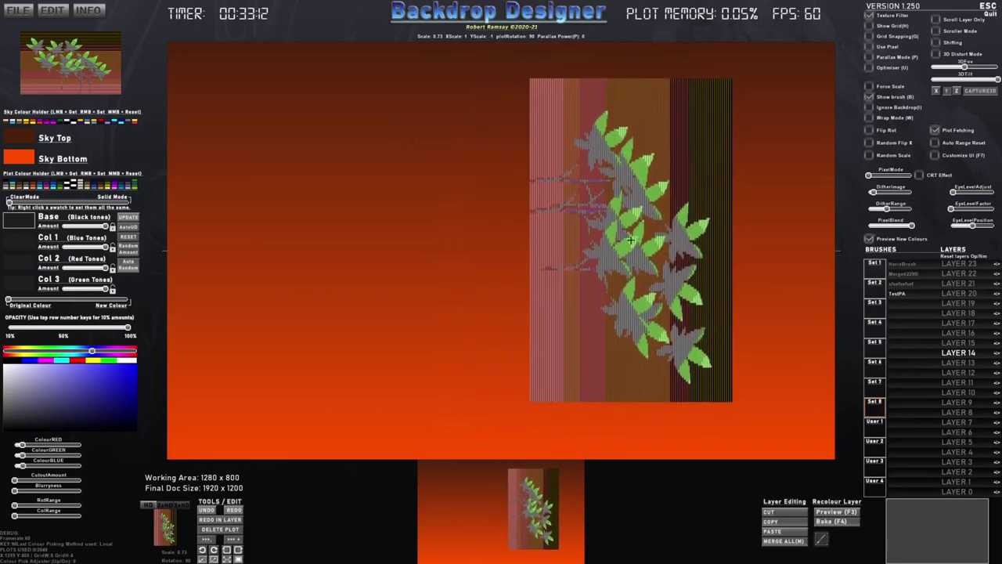
pyautogui.click(628, 238)
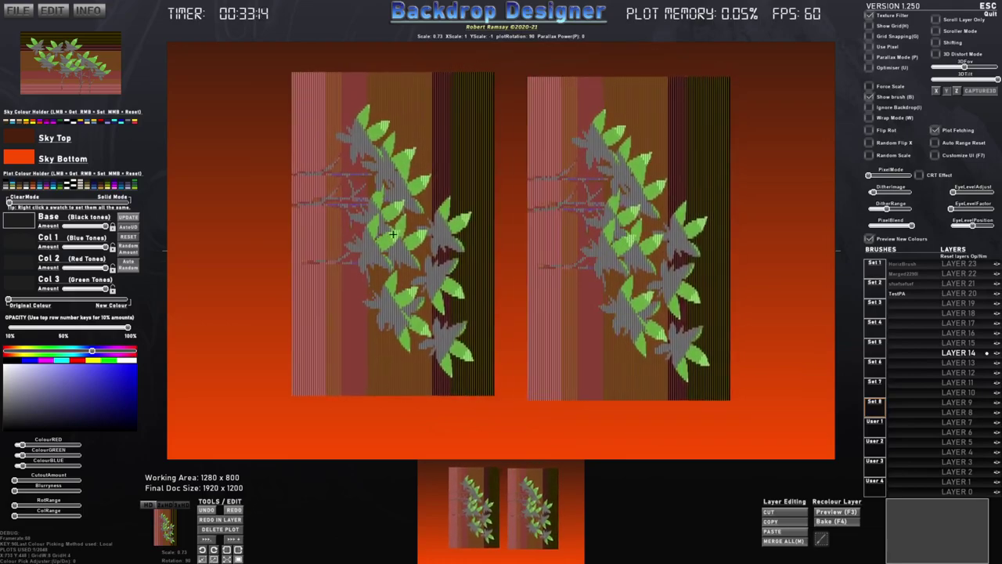
# Flip the fetched plot, stamp its mirrored copy on the left half of the canvas, and reduce the brush scale to 0.06
pyautogui.press('y')
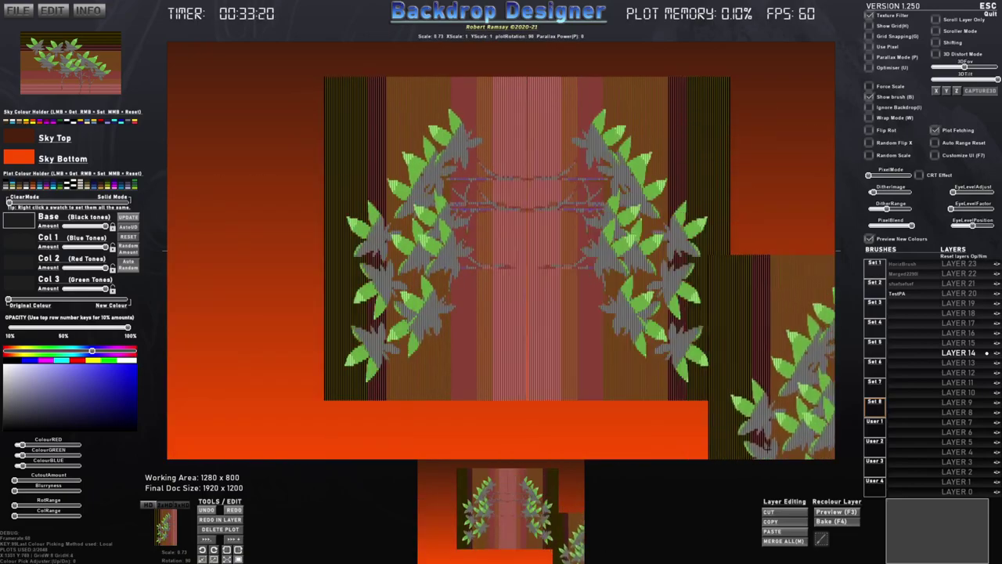
pyautogui.scroll(-10, 820, 225)
pyautogui.scroll(-8, 822, 235)
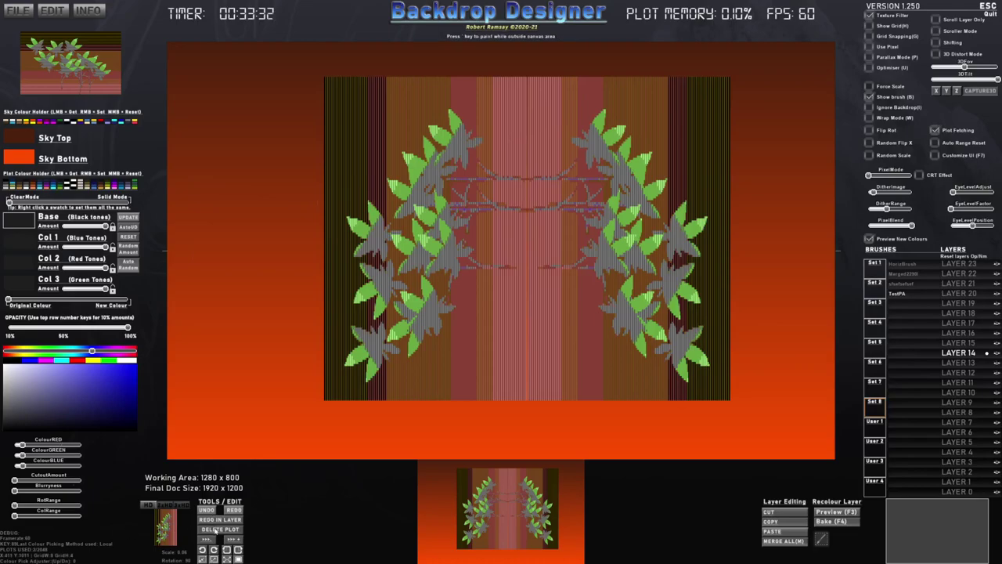
# Step back through the placed plots and scatter small TestPA stamps at scale 0.06 across the canvas
pyautogui.click(210, 540)
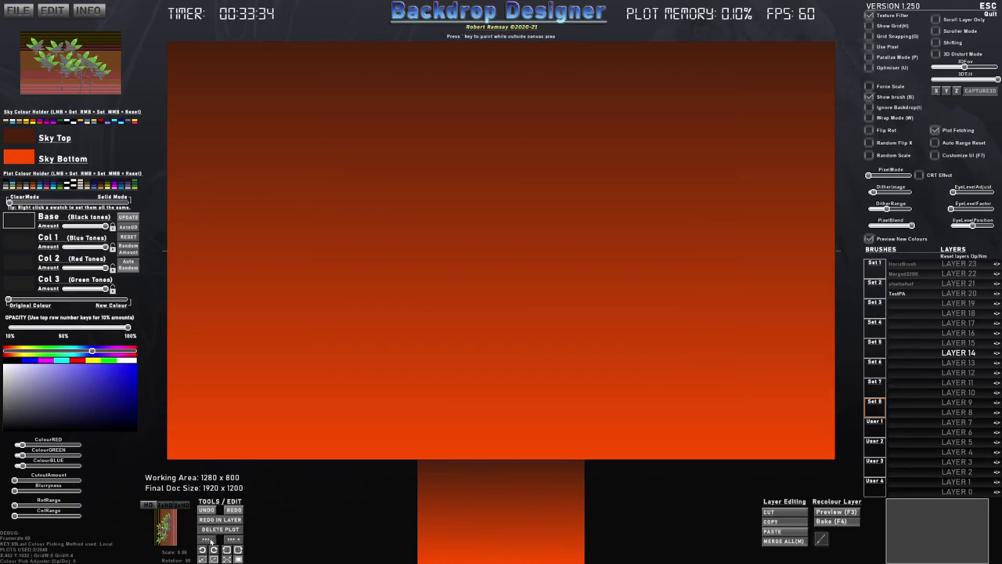
pyautogui.click(210, 539)
pyautogui.click(209, 539)
pyautogui.click(210, 539)
pyautogui.moveTo(246, 351); pyautogui.dragTo(549, 206)
pyautogui.click(628, 178)
pyautogui.click(685, 169)
pyautogui.click(708, 175)
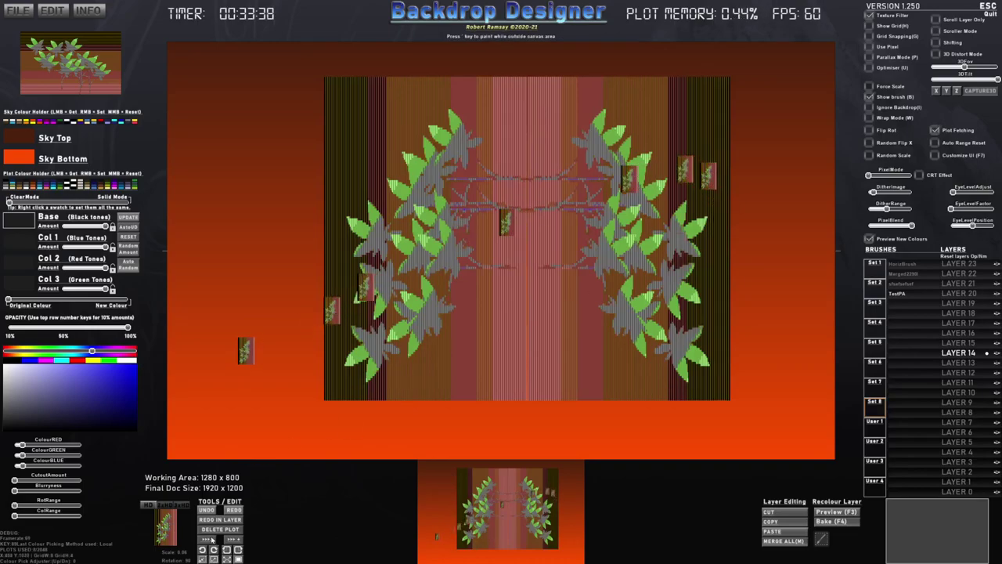
# Undo the latest small stamps and bring back all existing plots held in memory
pyautogui.hotkey('ctrl', 'z')
pyautogui.hotkey('ctrl', 'z')
pyautogui.hotkey('ctrl', 'z')
pyautogui.hotkey('ctrl', 'z')
pyautogui.hotkey('ctrl', 'z')
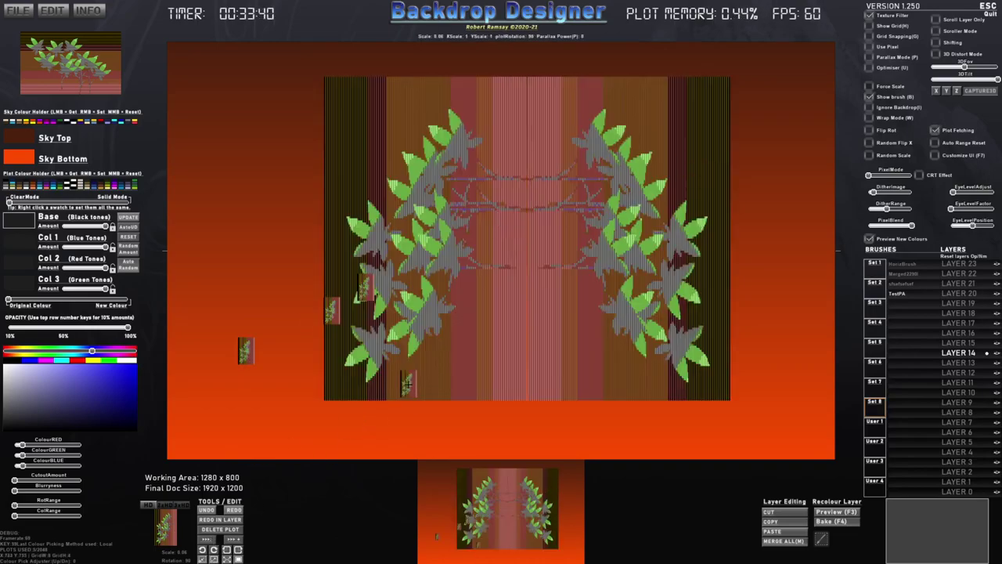
pyautogui.click(207, 540)
pyautogui.click(232, 539)
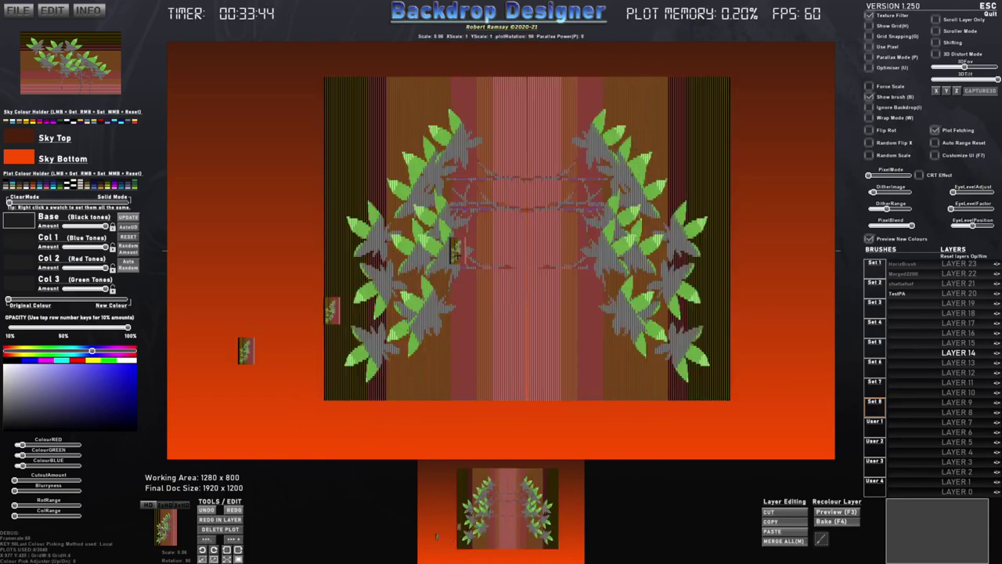
pyautogui.click(237, 540)
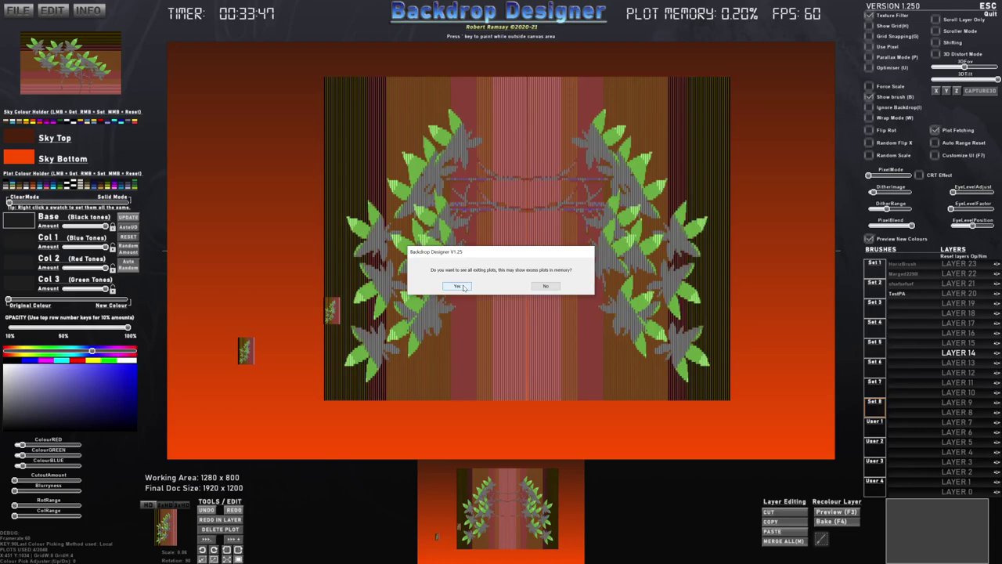
pyautogui.click(462, 287)
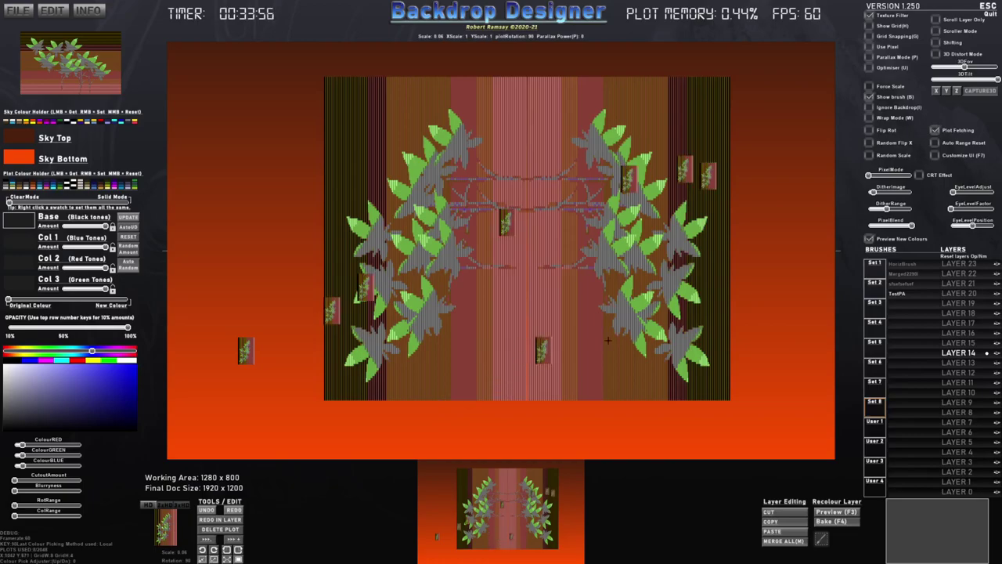
# Paint a long looping trail of TestPA stamps on the right side of the canvas and undo part of it
pyautogui.moveTo(814, 186)
pyautogui.mouseDown()
pyautogui.moveTo(780, 106)
pyautogui.moveTo(773, 199)
pyautogui.moveTo(729, 222)
pyautogui.moveTo(637, 143)
pyautogui.mouseUp()
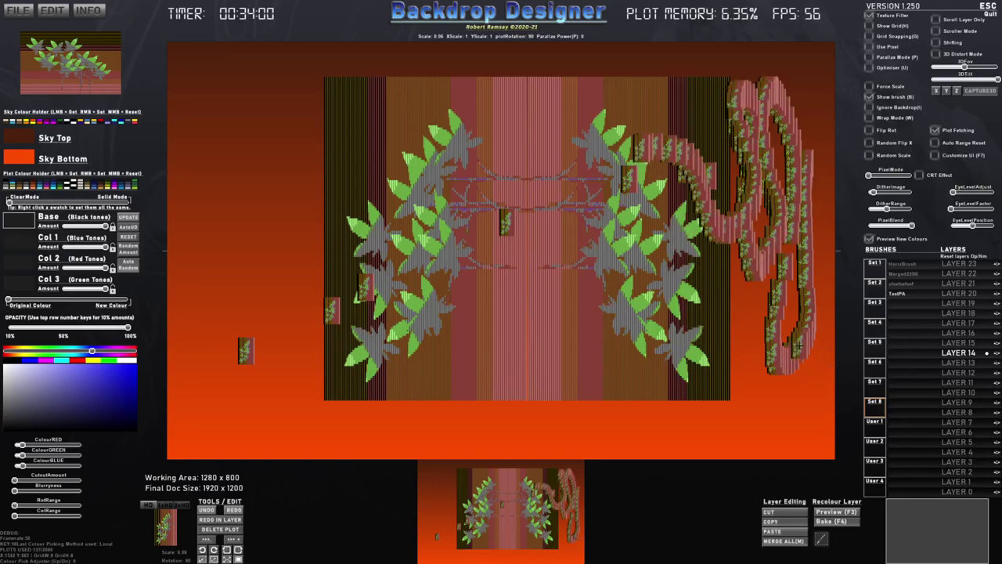
pyautogui.hotkey('ctrl', 'z')
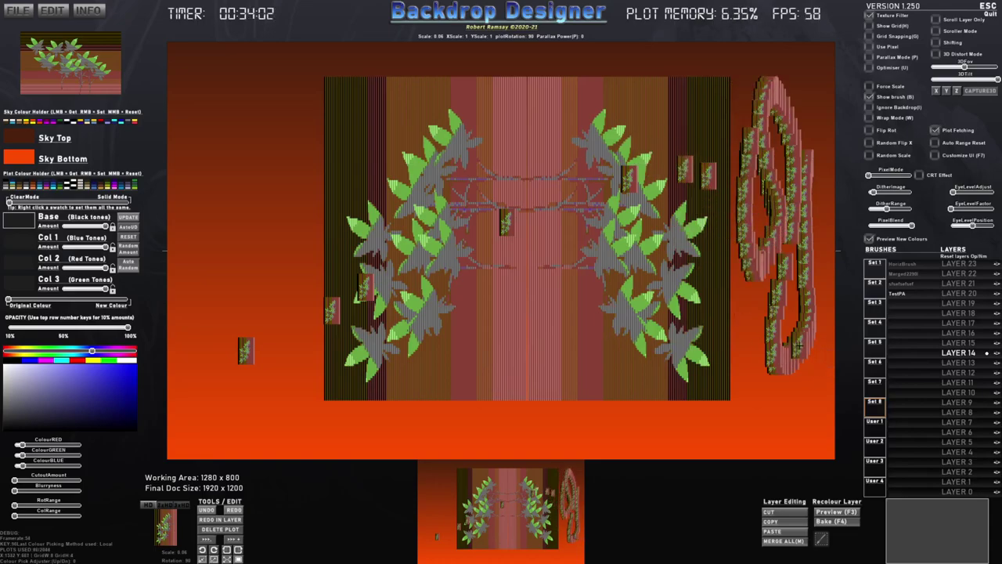
pyautogui.hotkey('ctrl', 'z')
# Choose the BigBranch3 brush from Set 1, scribble small branches beside the right-hand plot, and show all existing plots
pyautogui.click(874, 268)
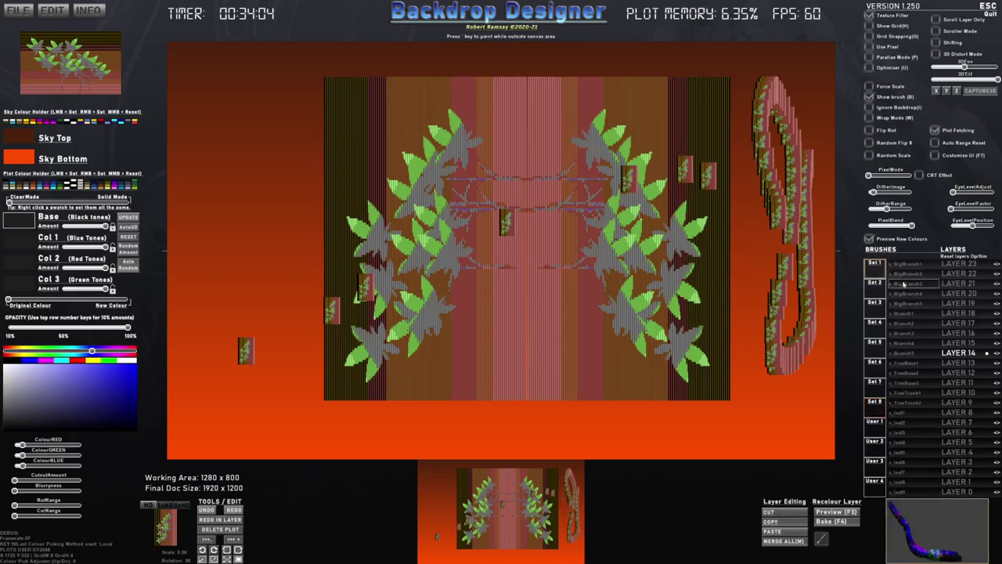
pyautogui.click(903, 283)
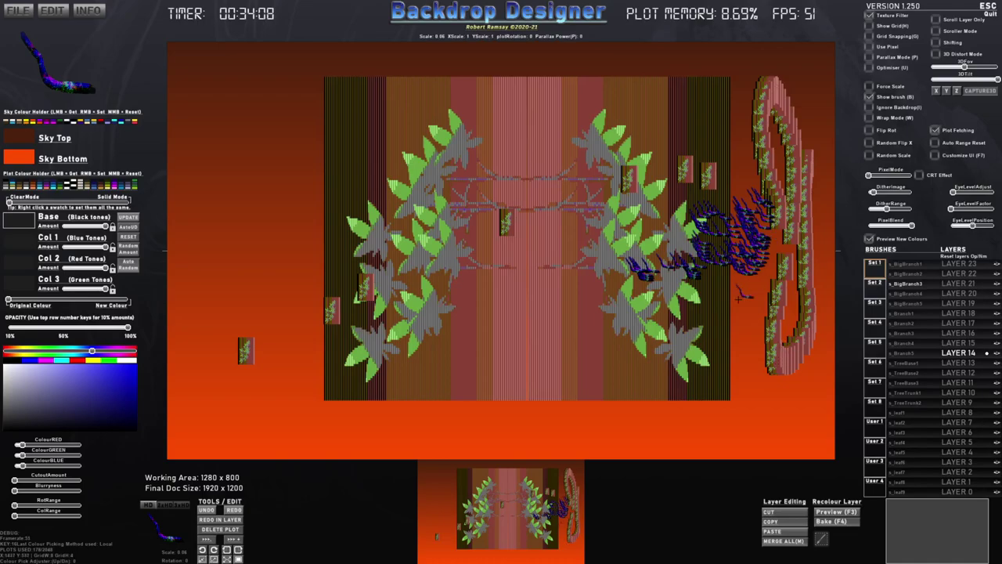
pyautogui.click(242, 541)
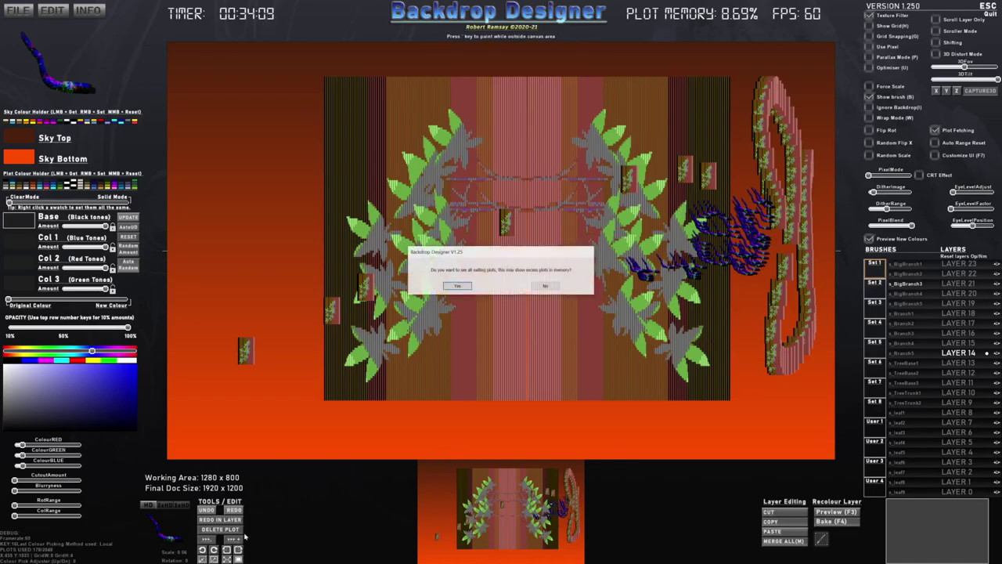
pyautogui.click(460, 285)
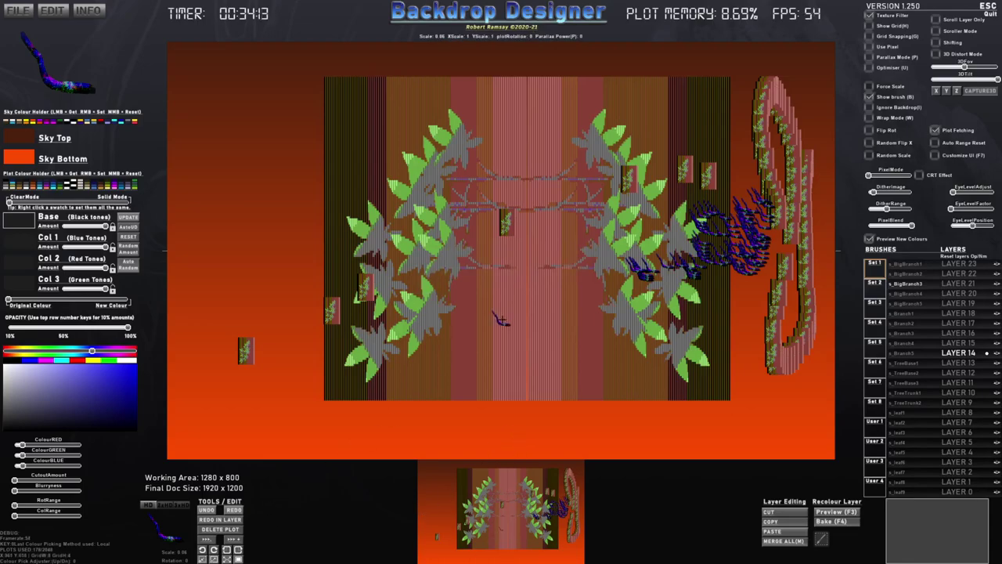
# Reset all plot data and stamp one BigBranch3 branch at scale 0.42 near the canvas centre
pyautogui.hotkey('ctrl', 'n')
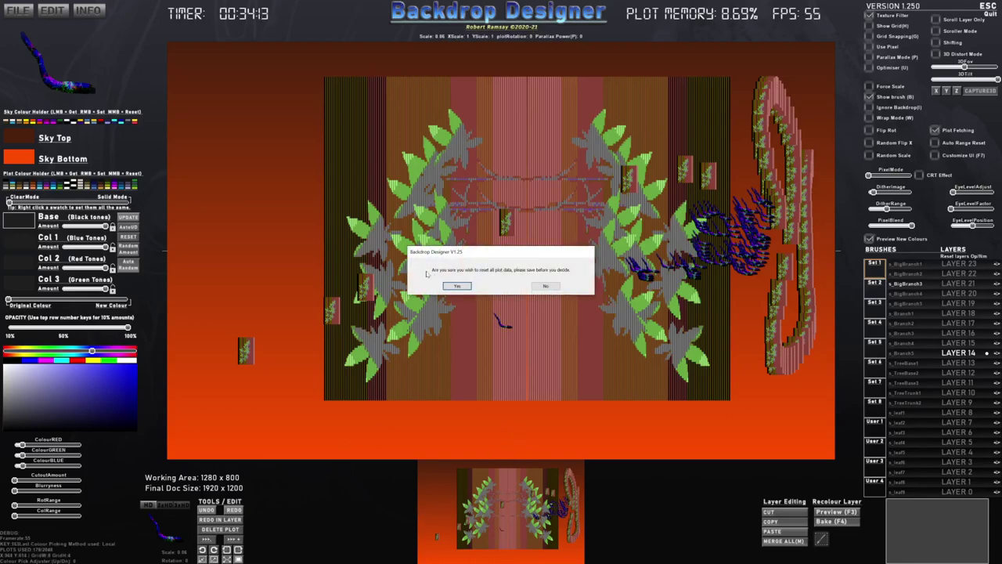
pyautogui.click(457, 287)
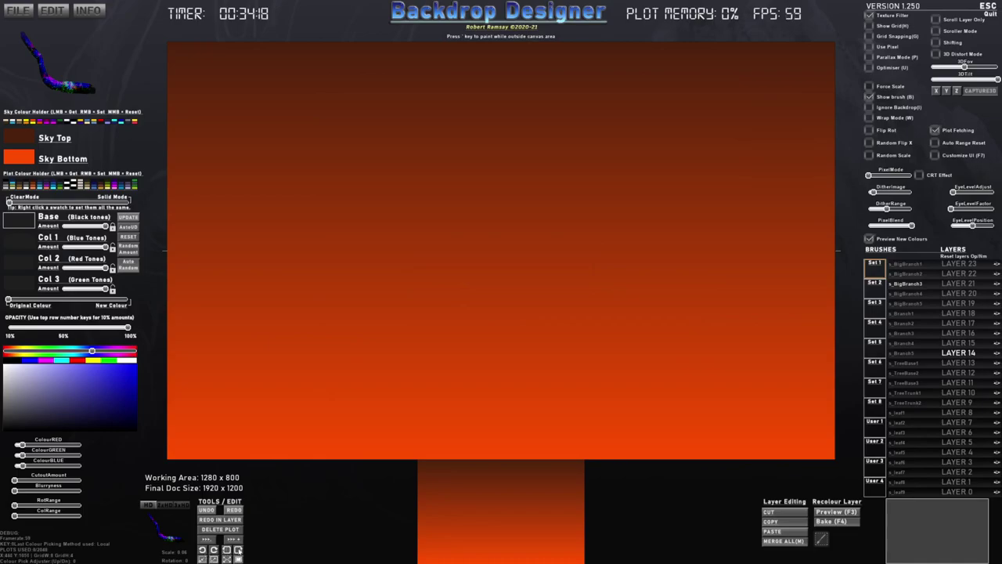
pyautogui.scroll(15, 484, 241)
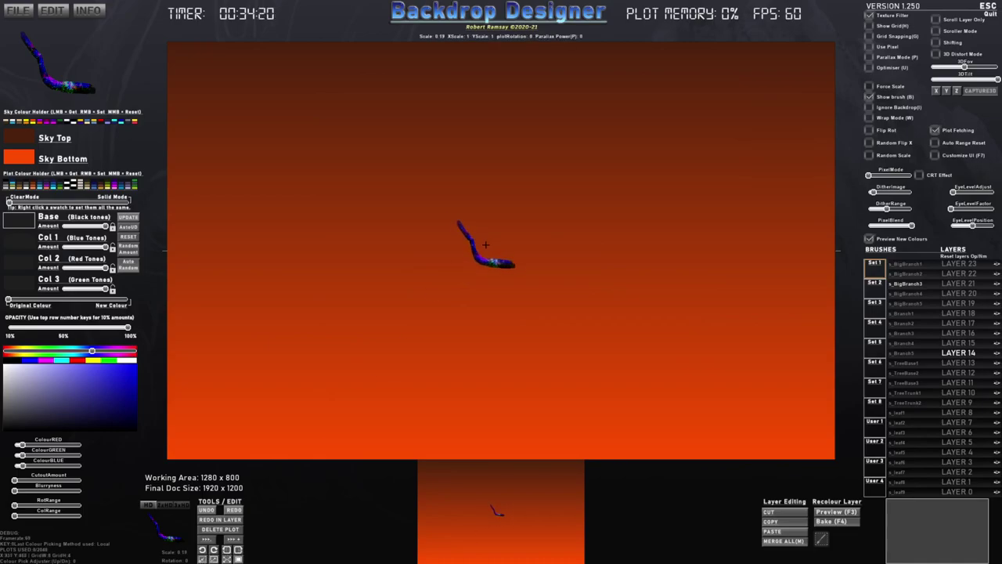
pyautogui.scroll(-3, 491, 232)
pyautogui.scroll(9, 492, 232)
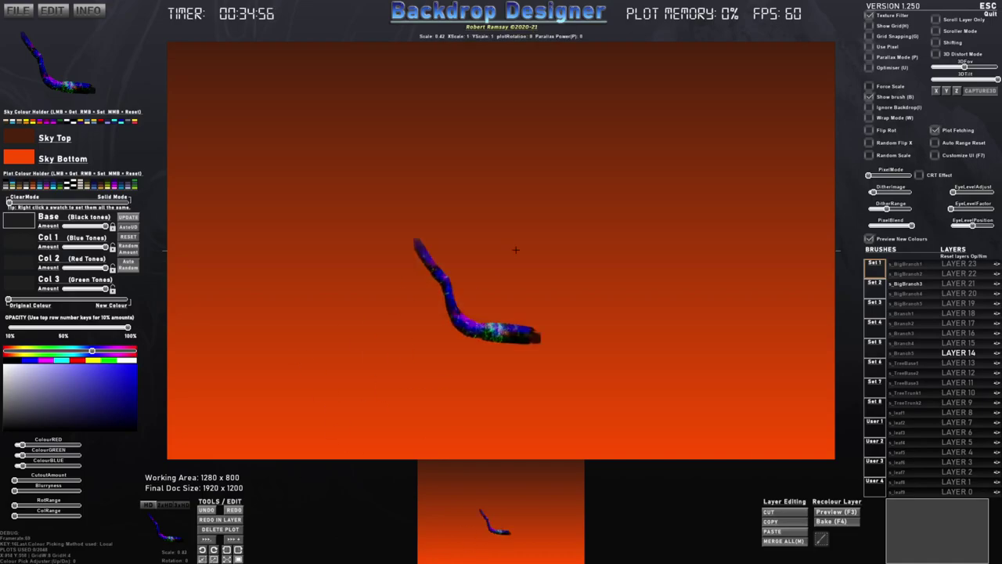
pyautogui.click(514, 213)
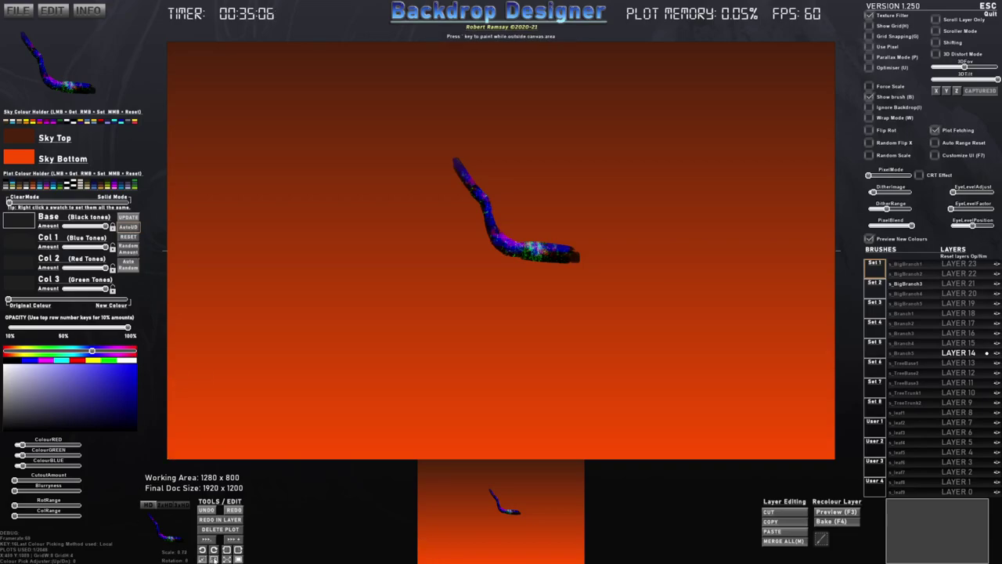
# Load the green plot palette, blend it fully to New Colour, and stamp a second branch at scale 0.35 beside the first
pyautogui.scroll(-5, 477, 256)
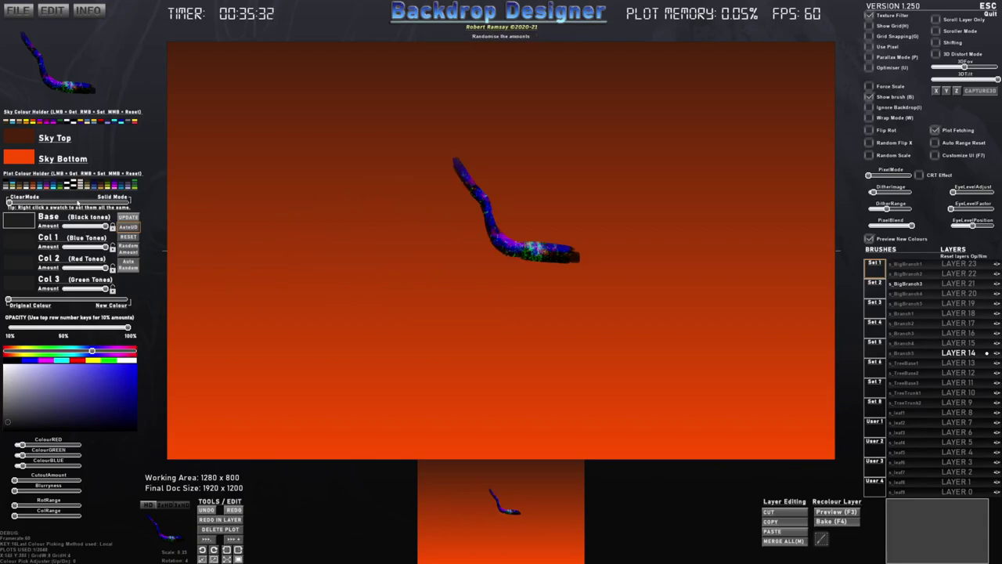
pyautogui.click(61, 186)
pyautogui.click(78, 301)
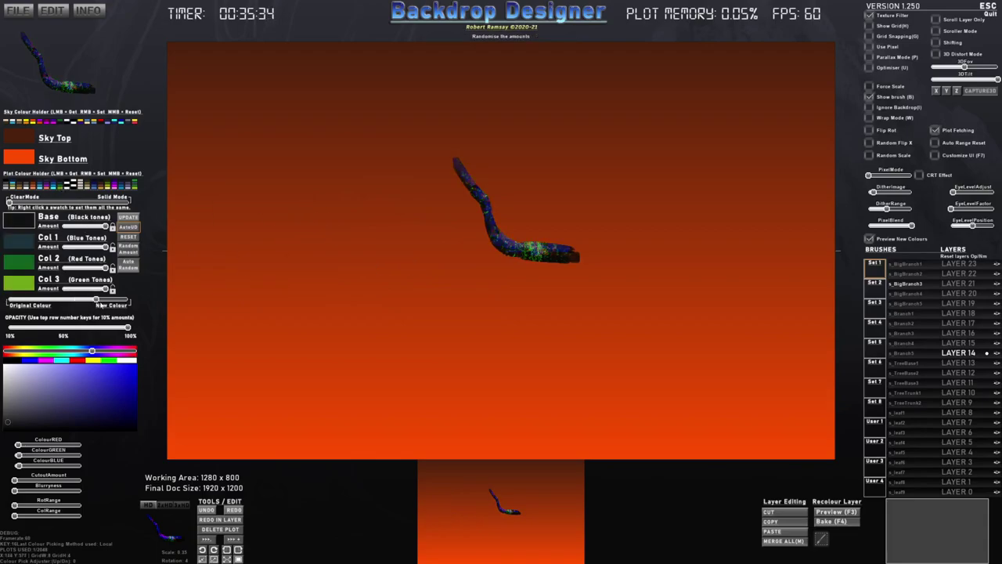
pyautogui.click(451, 224)
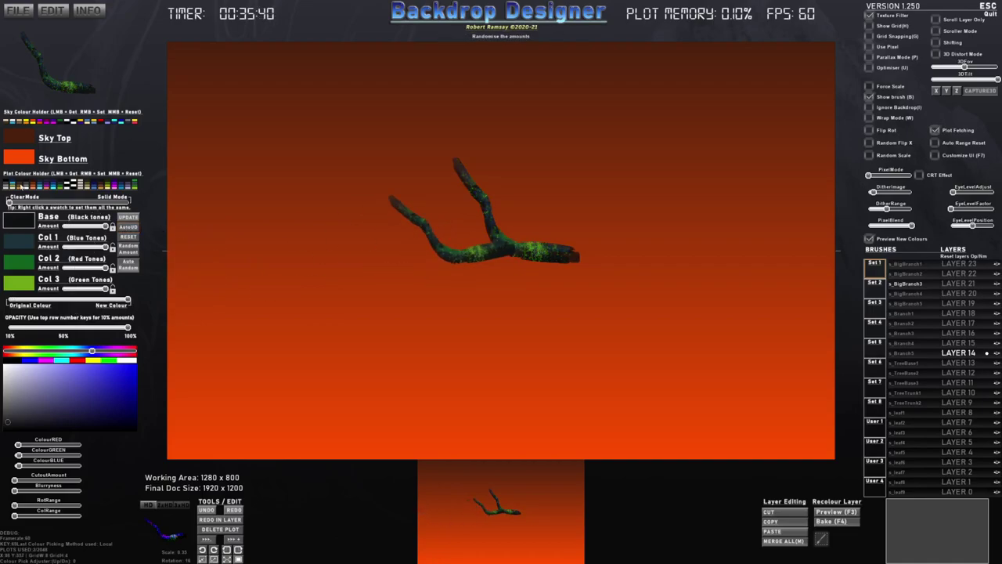
# Extend the branch chain down to the left with rotated stamps in brown, purple, greyish blue and light blue palettes
pyautogui.click(100, 188)
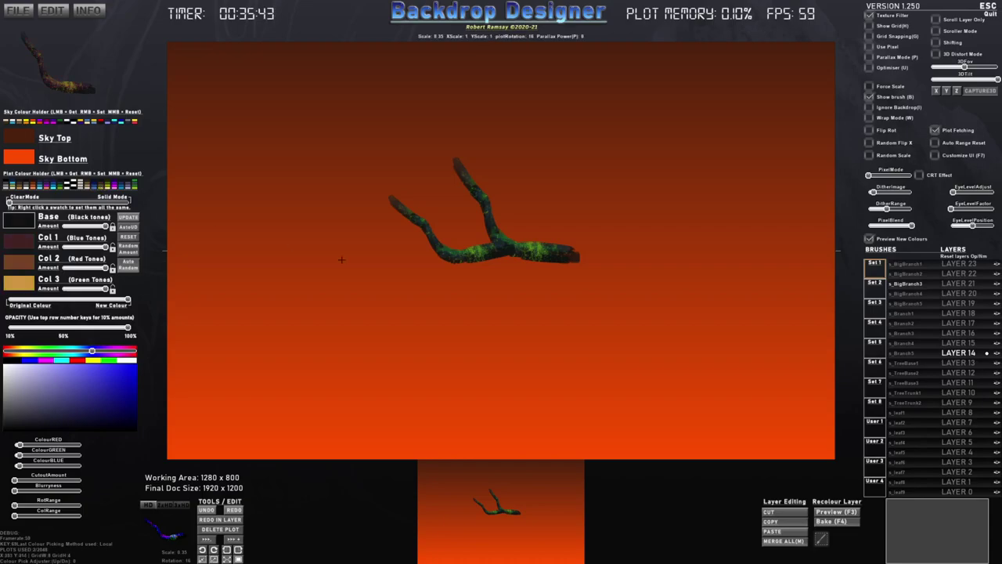
pyautogui.scroll(-1, 411, 260)
pyautogui.click(410, 256)
pyautogui.click(114, 185)
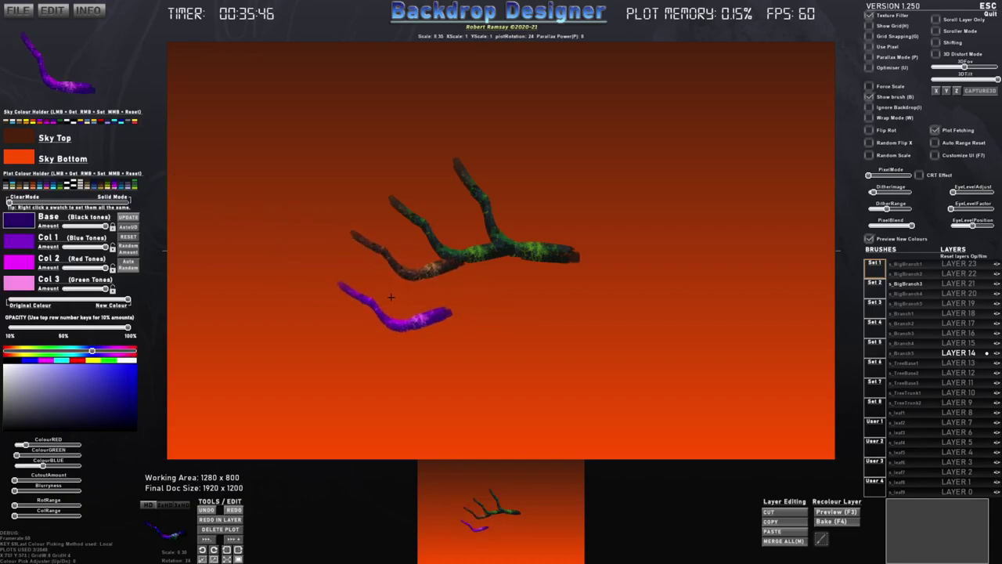
pyautogui.click(128, 187)
pyautogui.press('e')
pyautogui.click(324, 319)
pyautogui.click(51, 186)
pyautogui.click(307, 385)
pyautogui.click(538, 387)
# Undo the branch stamps one by one back to the first green branch, fetching each stamp's colour, scale and rotation
pyautogui.scroll(-3, 539, 387)
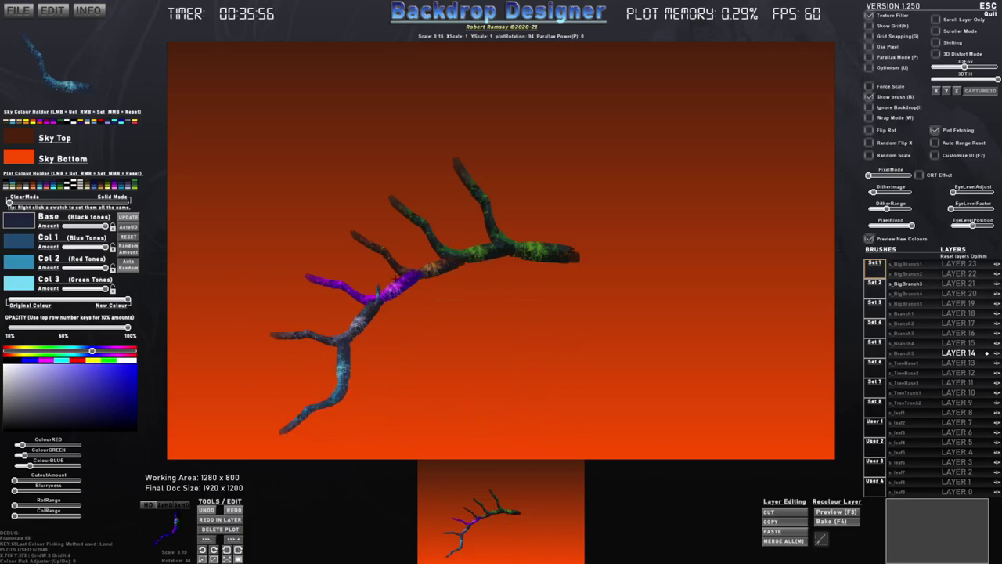
pyautogui.scroll(2, 528, 321)
pyautogui.scroll(-1, 679, 241)
pyautogui.press('z')
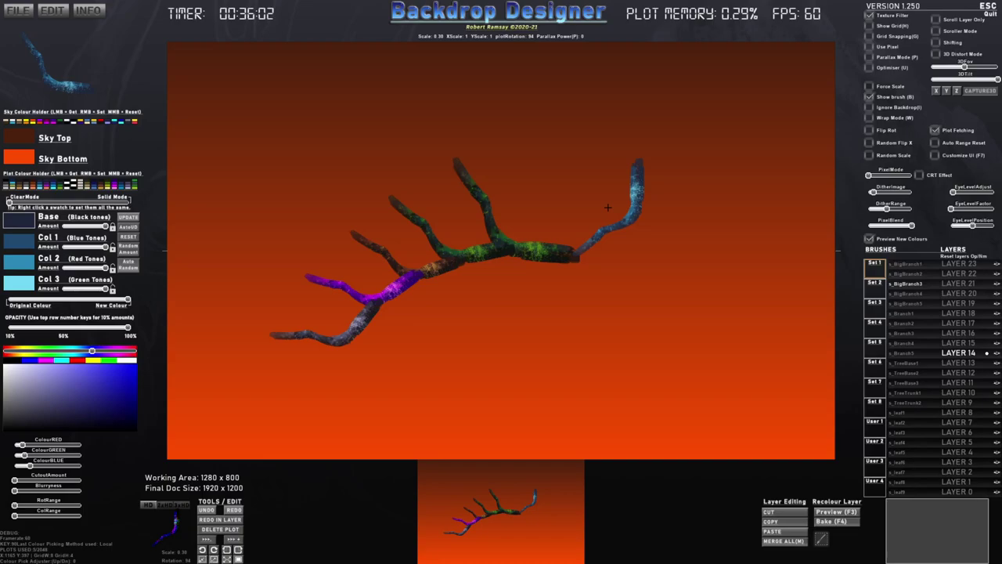
pyautogui.press('z')
pyautogui.press('z')
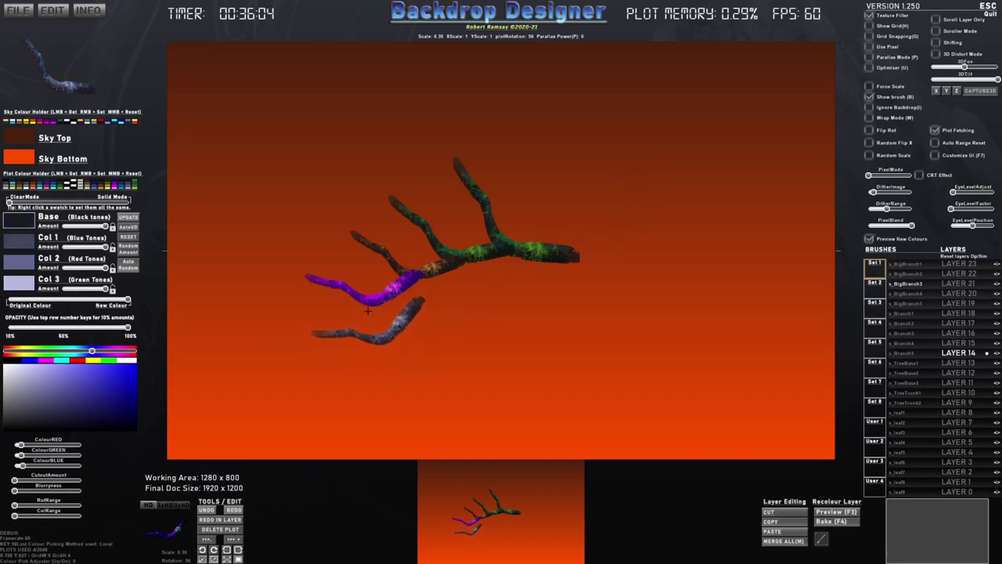
pyautogui.press('z')
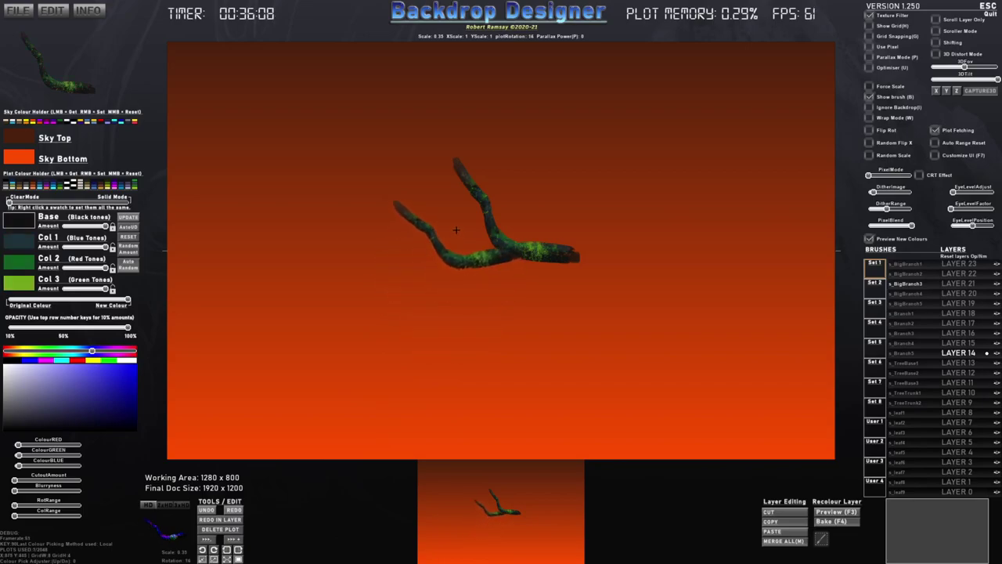
pyautogui.hotkey('shift', 'z')
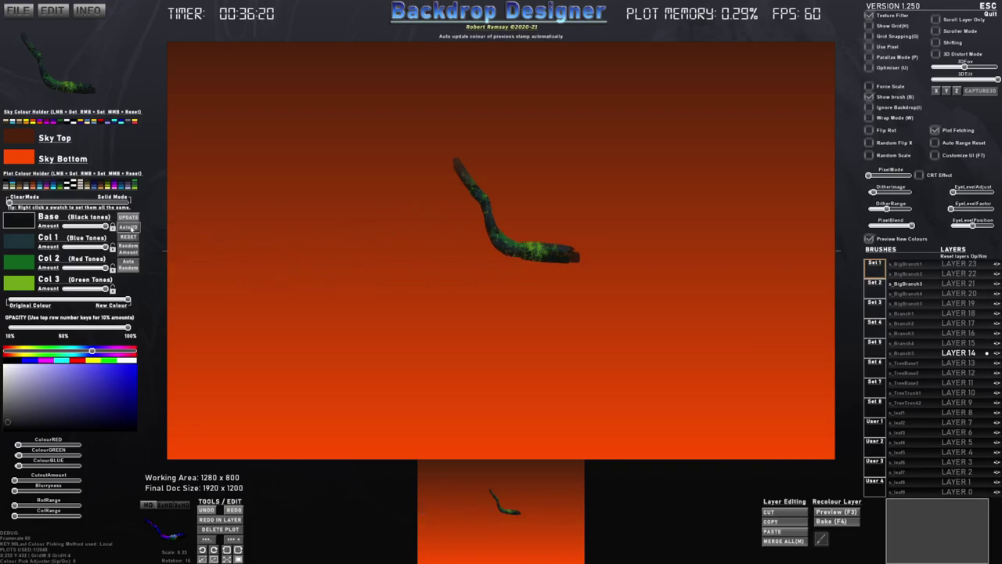
# Restamp the second branch, toggle automatic colour updating of the previous stamp, and stamp a third branch in the brown palette
pyautogui.click(452, 222)
pyautogui.click(128, 228)
pyautogui.click(407, 250)
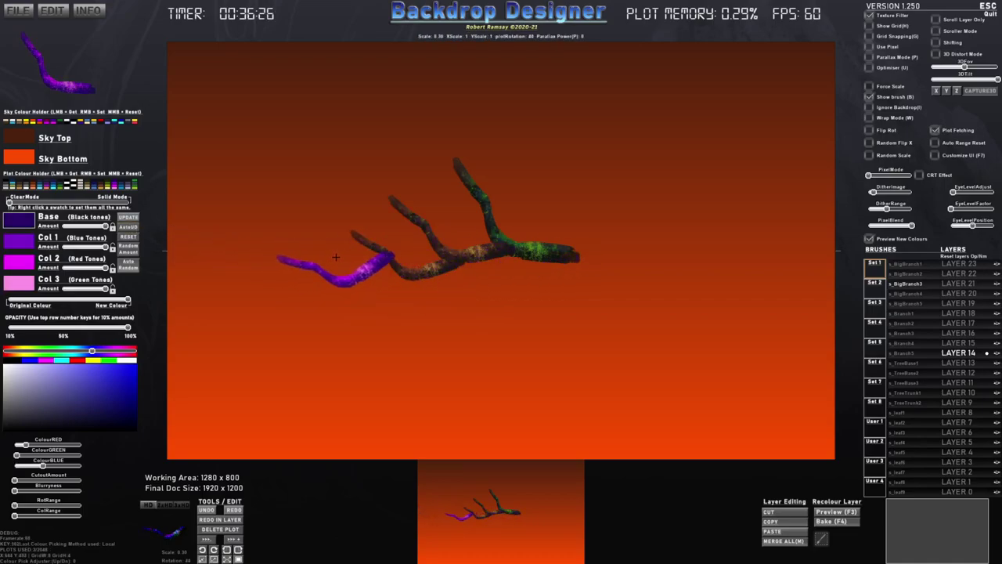
# Undo the recoloured branches, try a chain in the brown palette, and undo that chain as well
pyautogui.hotkey('ctrl', 'z')
pyautogui.hotkey('ctrl', 'z')
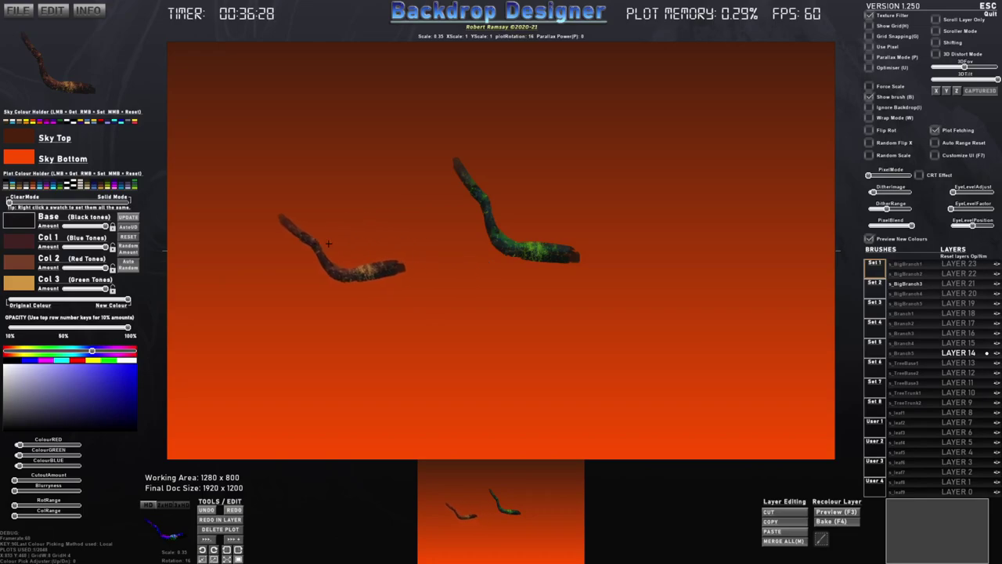
pyautogui.hotkey('ctrl', 'z')
pyautogui.click(511, 199)
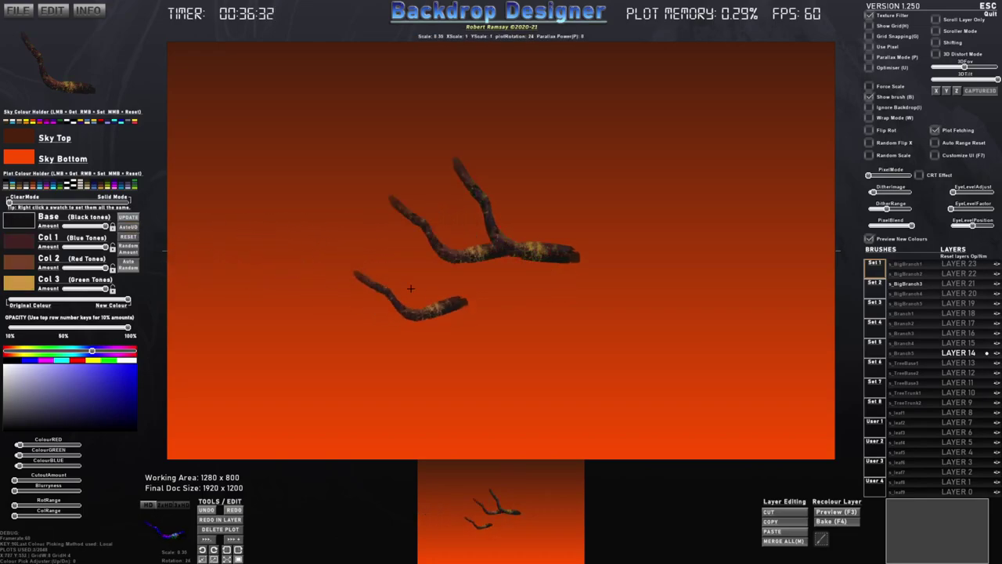
pyautogui.hotkey('ctrl', 'z')
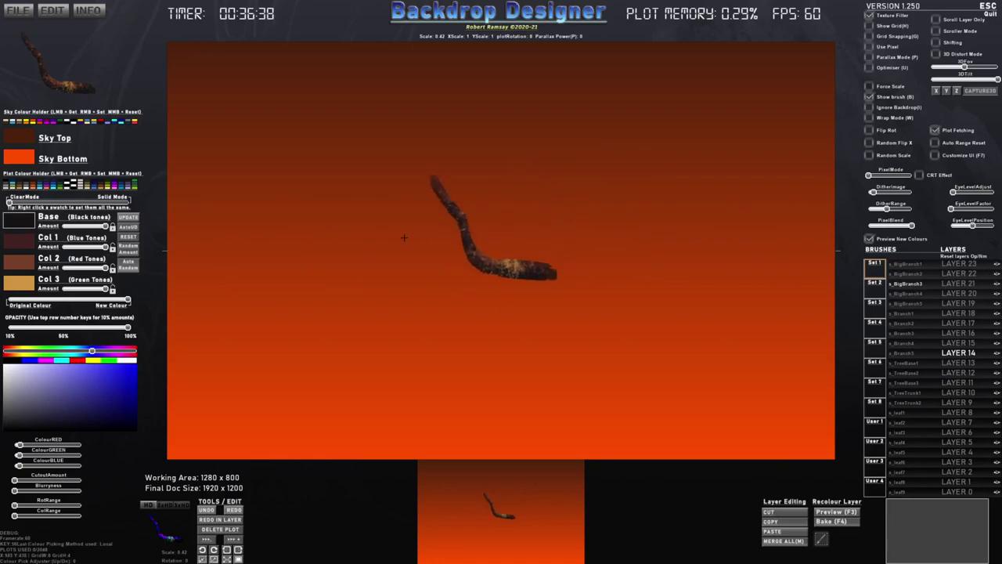
# Load the green plot palette and stamp a chain of four branches running from the canvas centre down to the left
pyautogui.click(61, 187)
pyautogui.click(562, 191)
pyautogui.moveTo(497, 213)
pyautogui.mouseDown()
pyautogui.moveTo(411, 236)
pyautogui.moveTo(341, 274)
pyautogui.mouseUp()
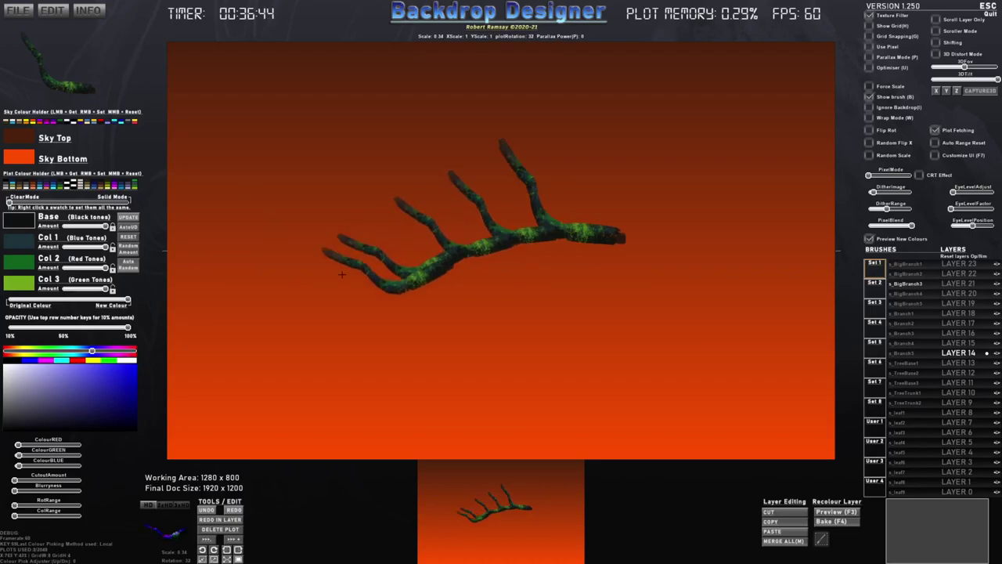
# Switch to the dark blue palette and continue the chain with three more branches, rotating the brush to about 58 degrees
pyautogui.click(94, 186)
pyautogui.click(354, 272)
pyautogui.press('a')
pyautogui.press('a')
pyautogui.click(274, 351)
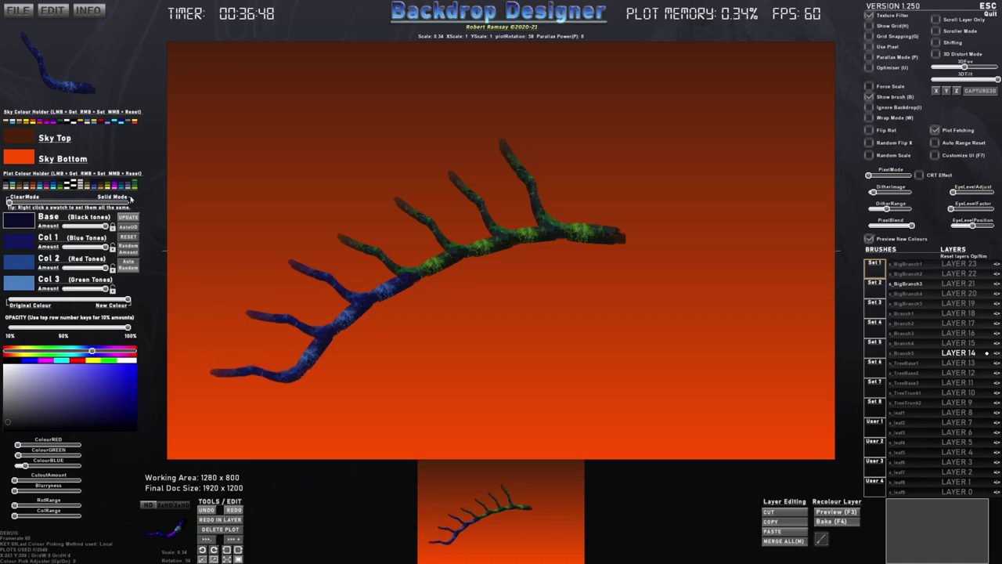
# Load the purple plot palette and extend the lower end of the chain with two branches, rotating the brush to 72 degrees
pyautogui.click(114, 186)
pyautogui.press('a')
pyautogui.click(252, 398)
pyautogui.scroll(-5, 284, 403)
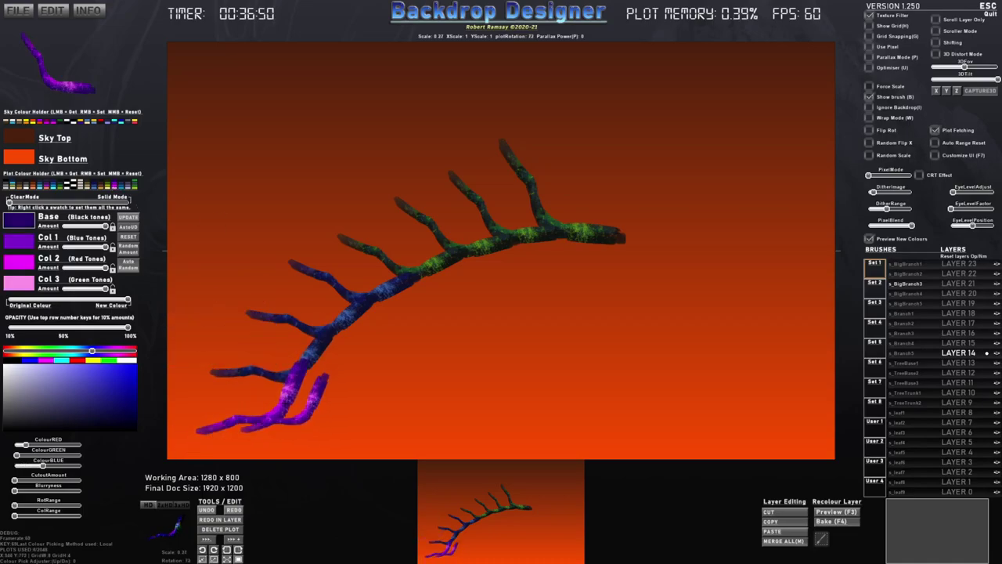
pyautogui.click(255, 428)
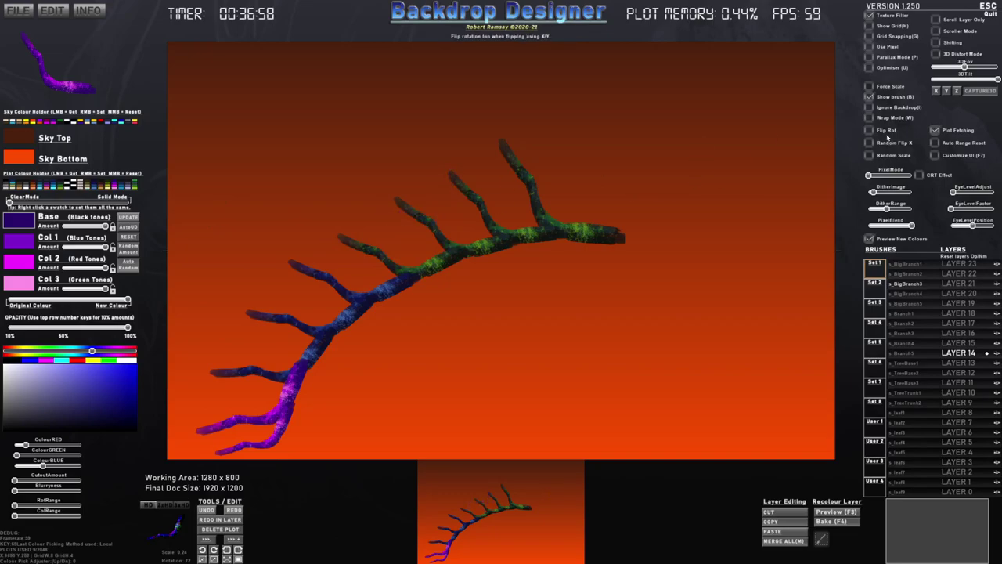
# Undo the purple and blue branches one by one, back to the four green branches
pyautogui.hotkey('ctrl', 'z')
pyautogui.hotkey('ctrl', 'z')
pyautogui.hotkey('ctrl', 'z')
pyautogui.hotkey('ctrl', 'z')
pyautogui.hotkey('ctrl', 'z')
pyautogui.hotkey('ctrl', 'z')
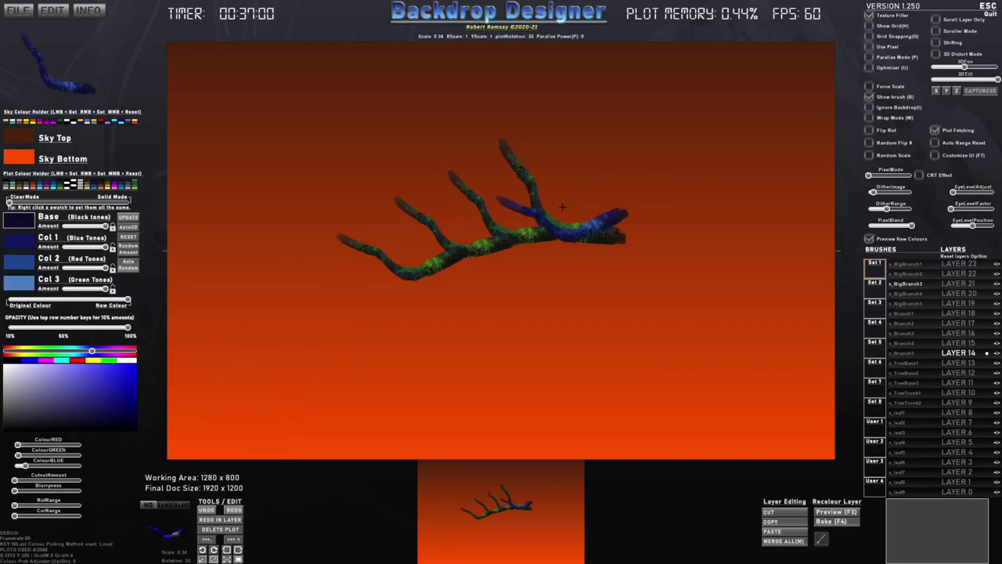
pyautogui.hotkey('ctrl', 'z')
# Try restamping the fourth green branch, and undo the chain back to its first two branches
pyautogui.click(407, 249)
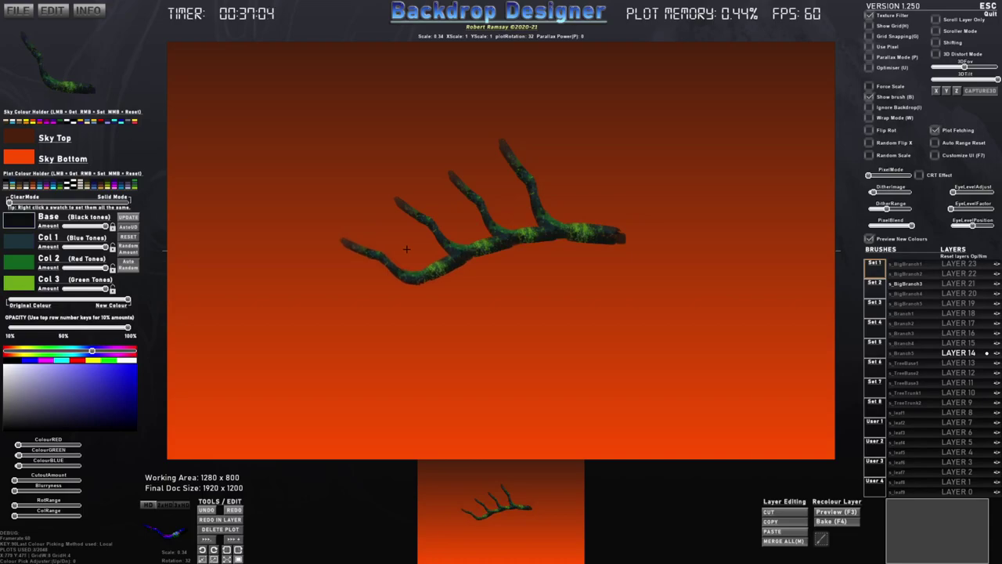
pyautogui.hotkey('ctrl', 'z')
pyautogui.click(407, 254)
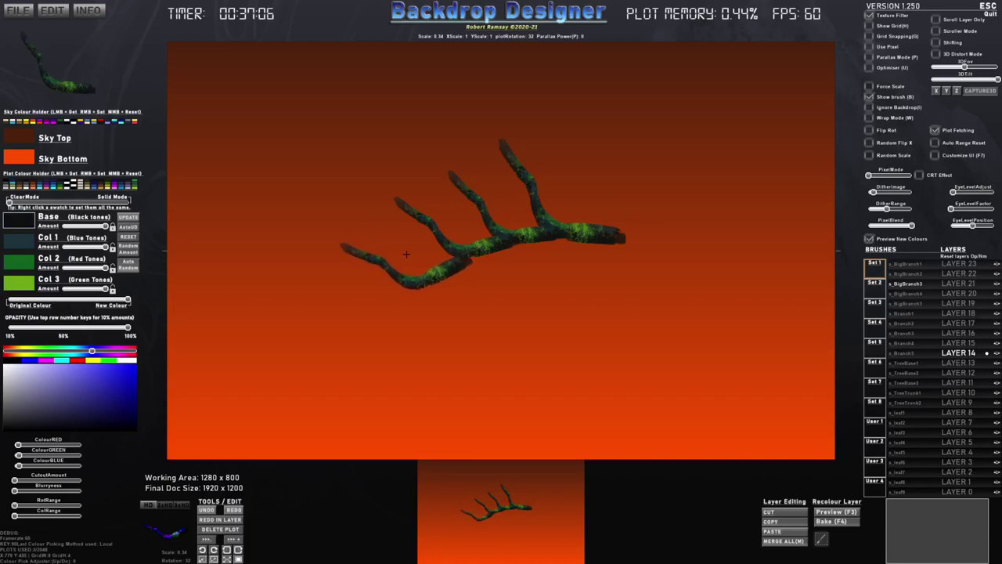
pyautogui.hotkey('ctrl', 'z')
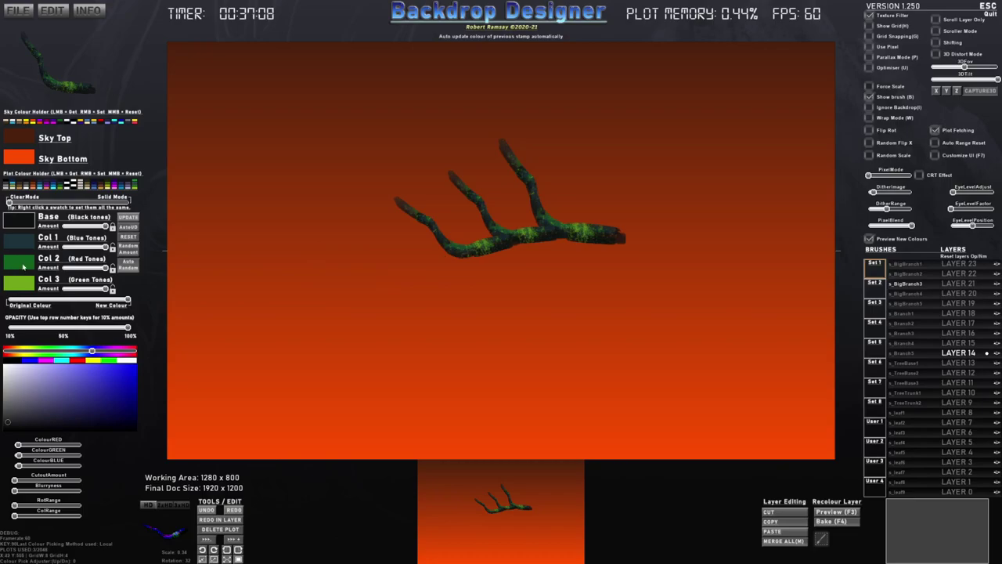
pyautogui.click(6, 186)
pyautogui.hotkey('ctrl', 'z')
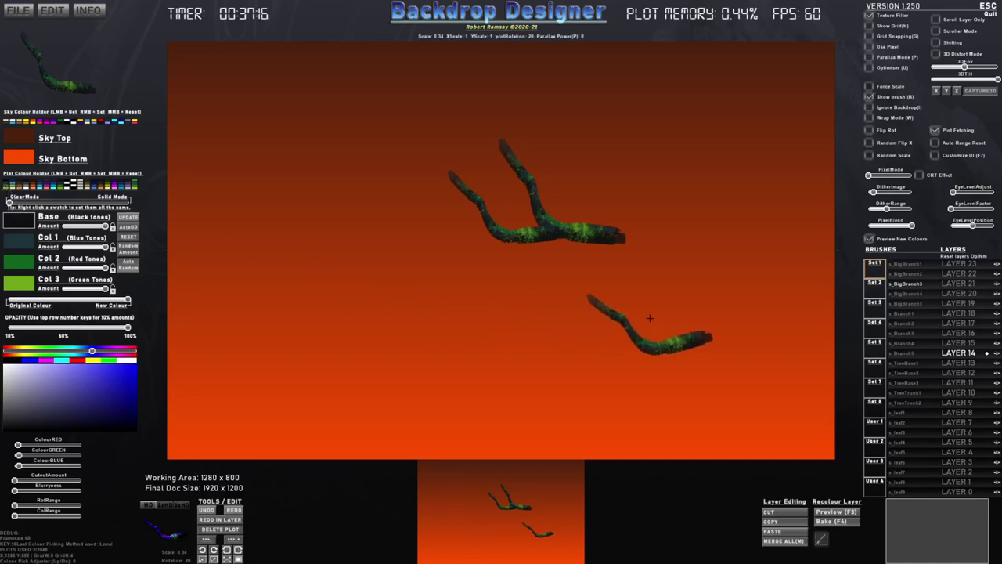
# Redo the undone plots up to the fifth branch and recolour that branch with the green palette through automatic colour updating
pyautogui.hotkey('ctrl', 'y')
pyautogui.hotkey('ctrl', 'y')
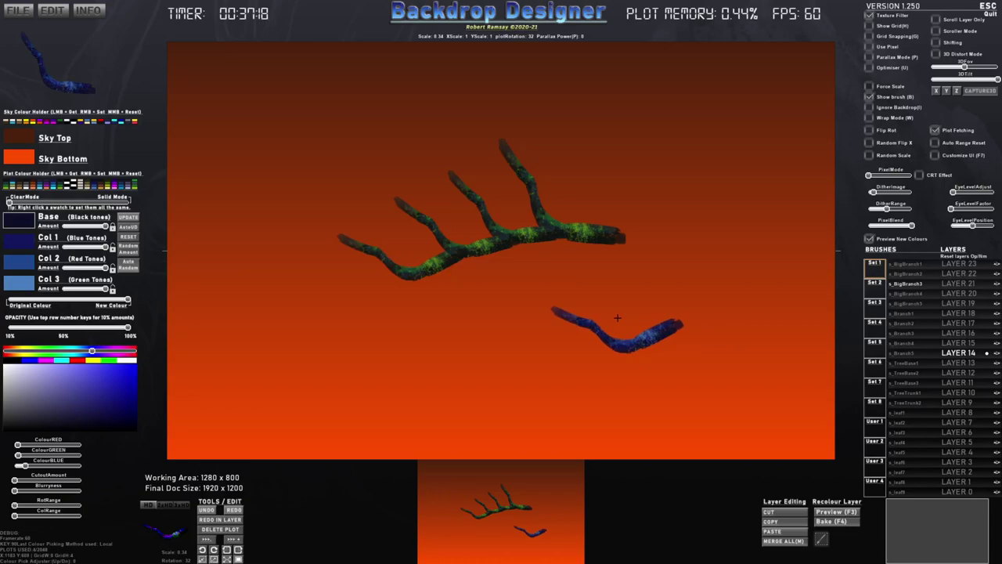
pyautogui.hotkey('ctrl', 'y')
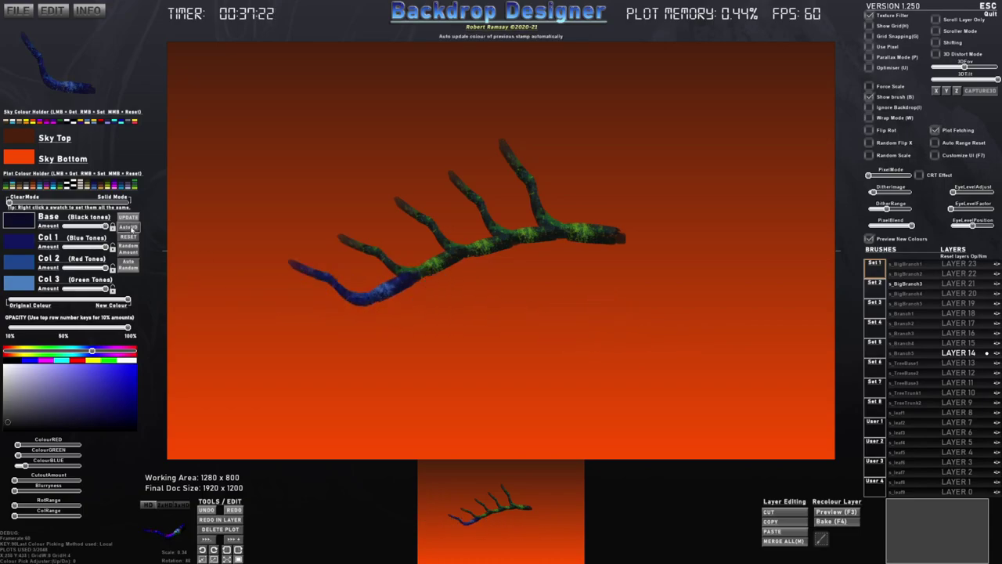
pyautogui.click(6, 186)
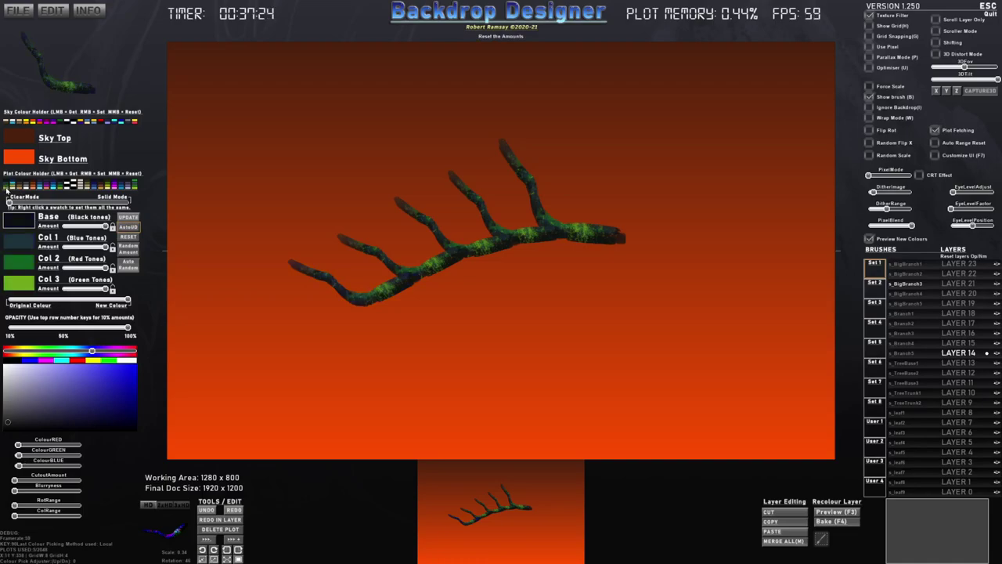
# Redo the sixth and seventh branches, recolouring each with the green palette through automatic colour updating
pyautogui.hotkey('ctrl', 'y')
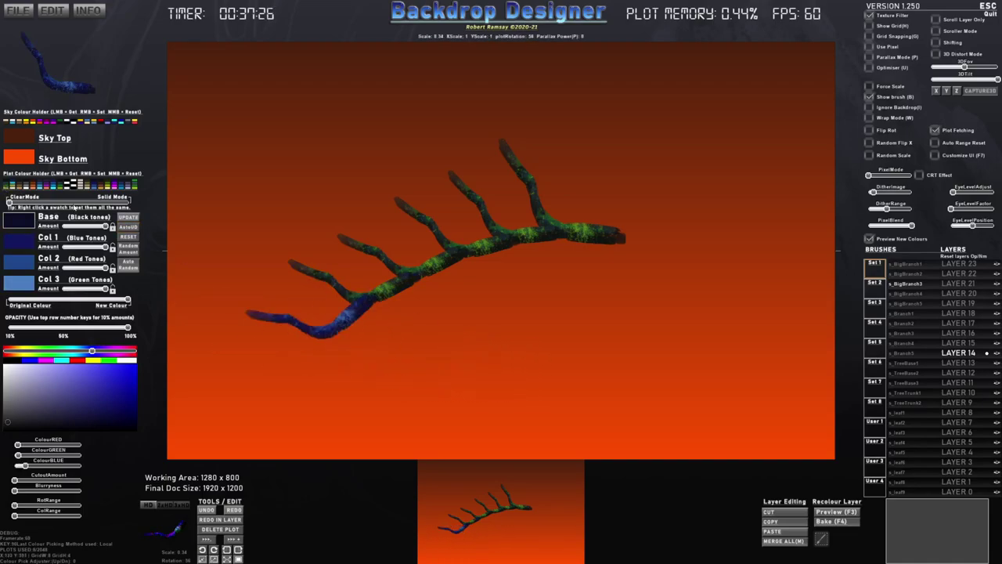
pyautogui.click(129, 227)
pyautogui.click(6, 186)
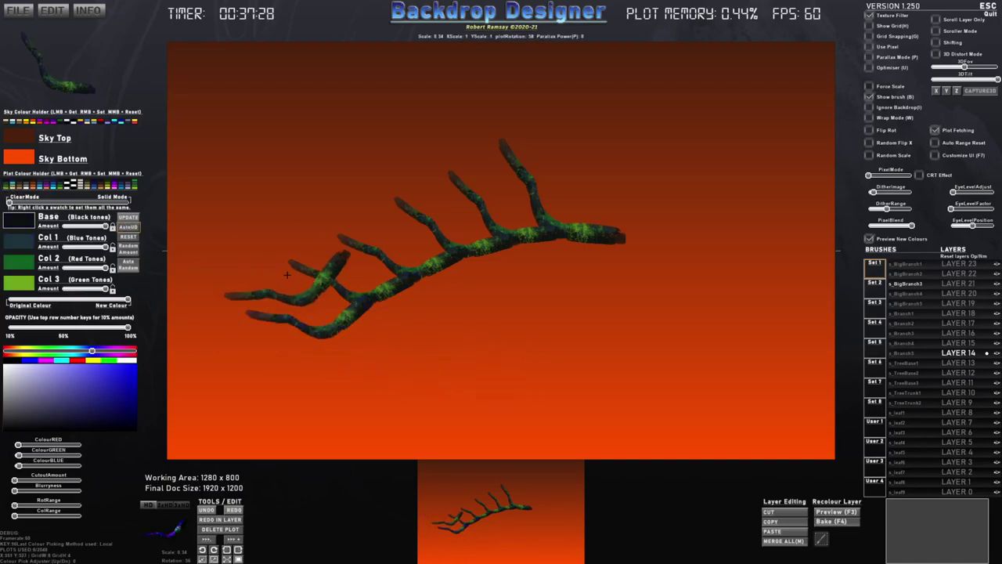
pyautogui.hotkey('ctrl', 'y')
pyautogui.click(129, 227)
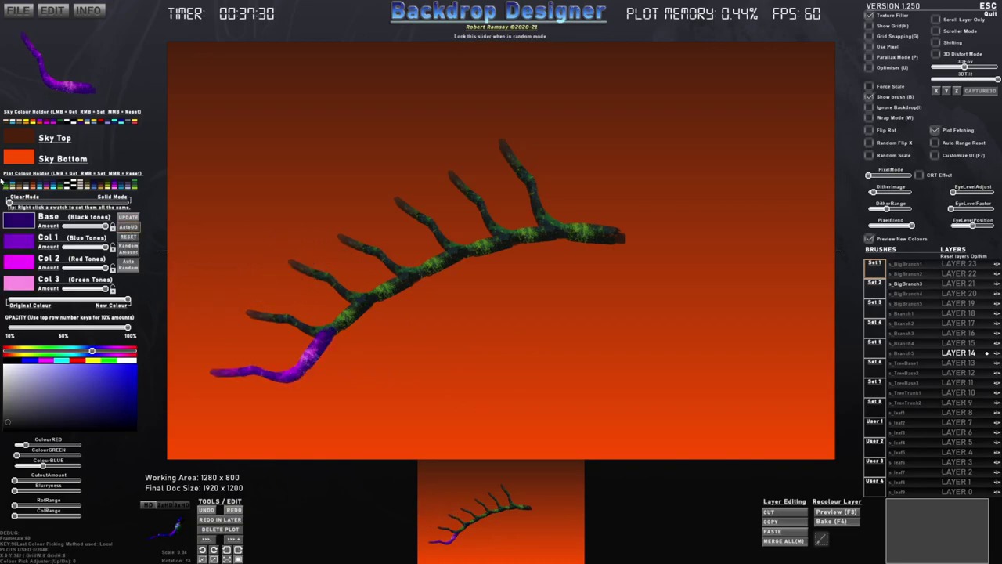
pyautogui.click(6, 186)
# Redo the purple eighth branch and recolour the whole of layer 14 with the green palette
pyautogui.click(536, 357)
pyautogui.moveTo(536, 352); pyautogui.dragTo(525, 322)
pyautogui.hotkey('ctrl', 'y')
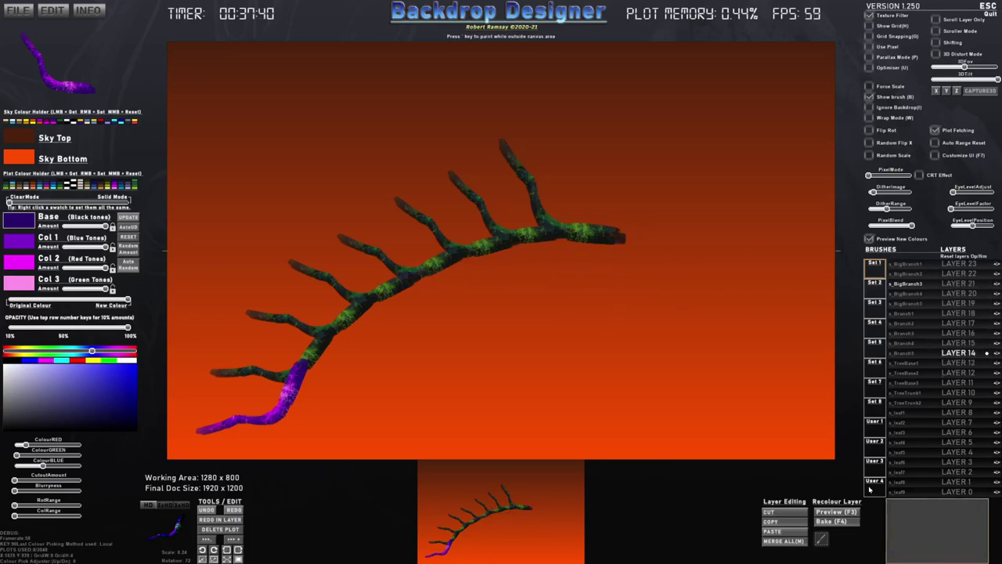
pyautogui.click(853, 510)
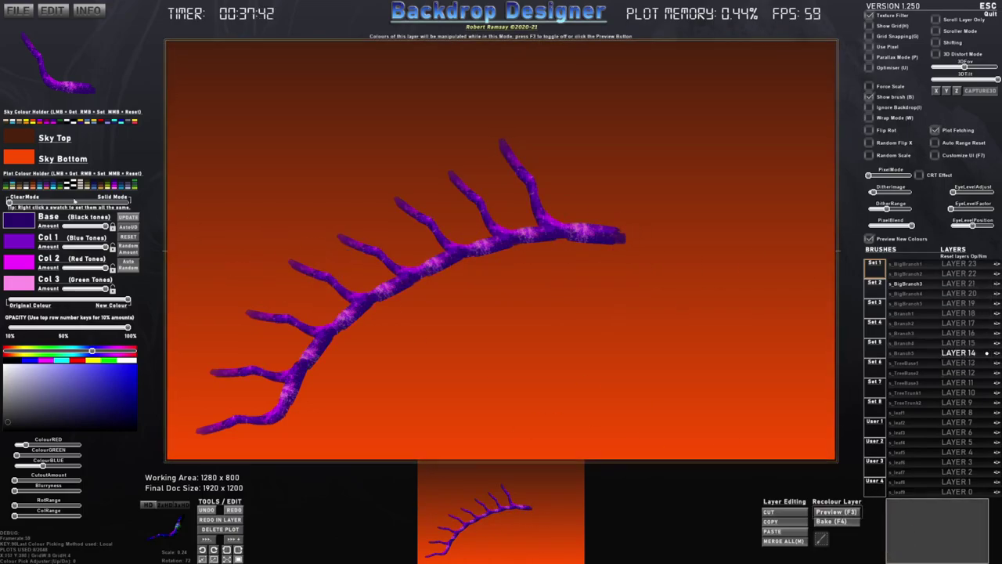
pyautogui.click(6, 187)
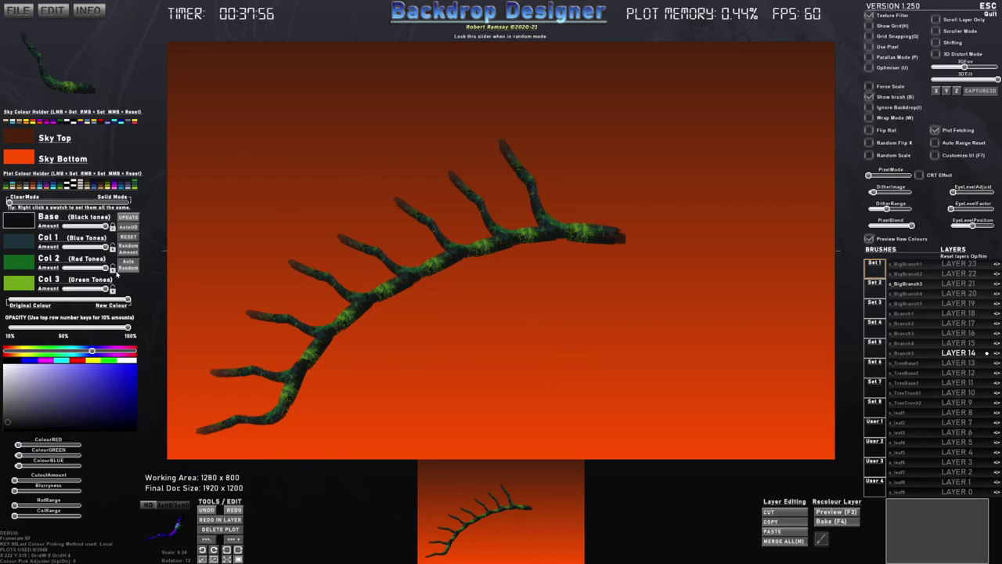
# Flip and shrink the branch brush, switch to layer 13, and stamp five side branches along the underside of the chain
pyautogui.scroll(-13, 491, 245)
pyautogui.press('x')
pyautogui.scroll(-2, 509, 251)
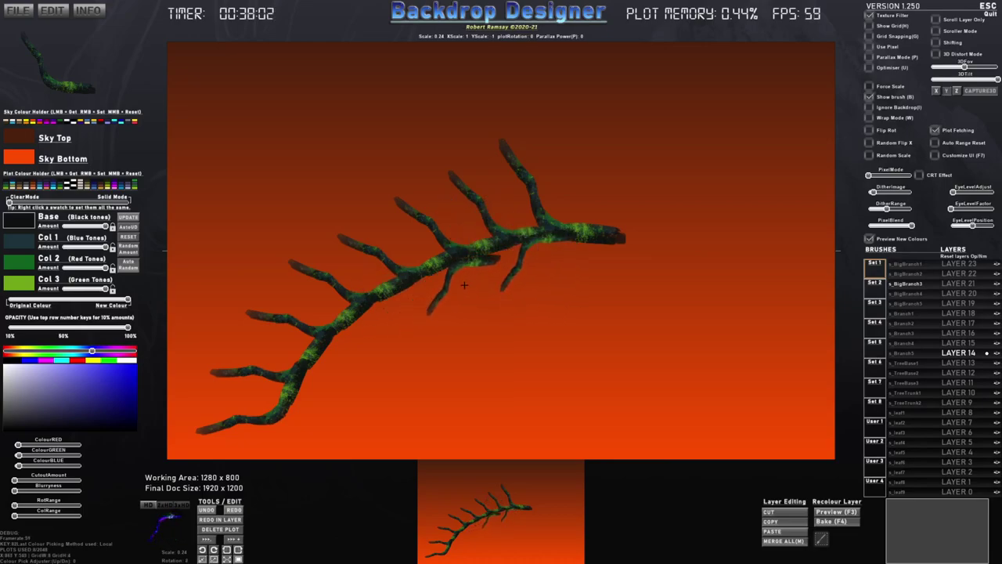
pyautogui.click(958, 362)
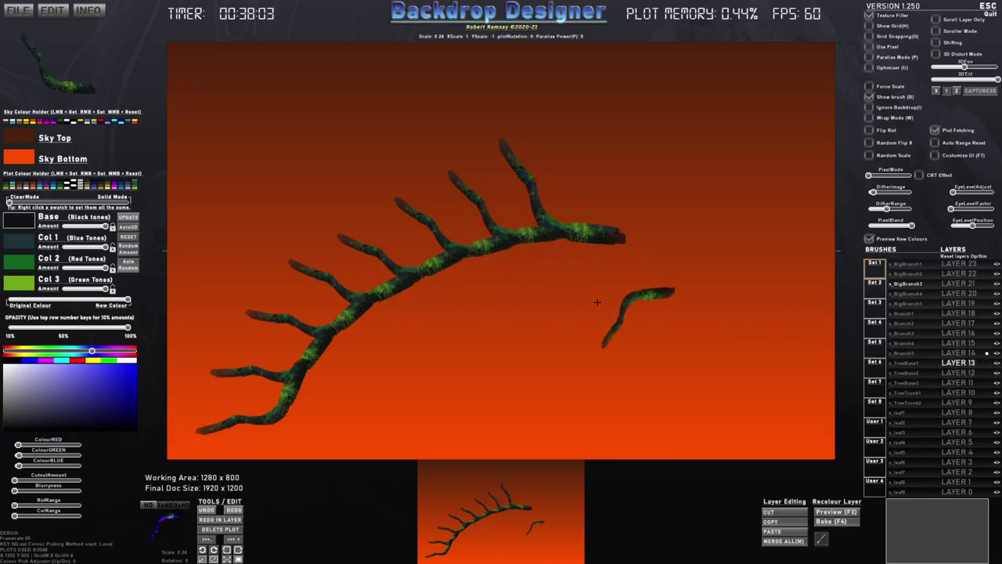
pyautogui.click(545, 267)
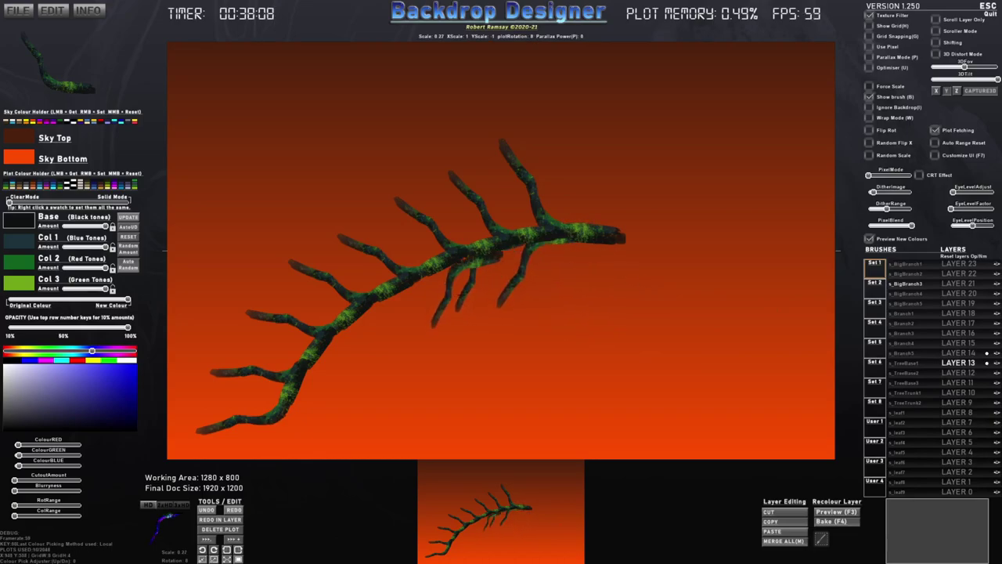
pyautogui.scroll(2, 450, 289)
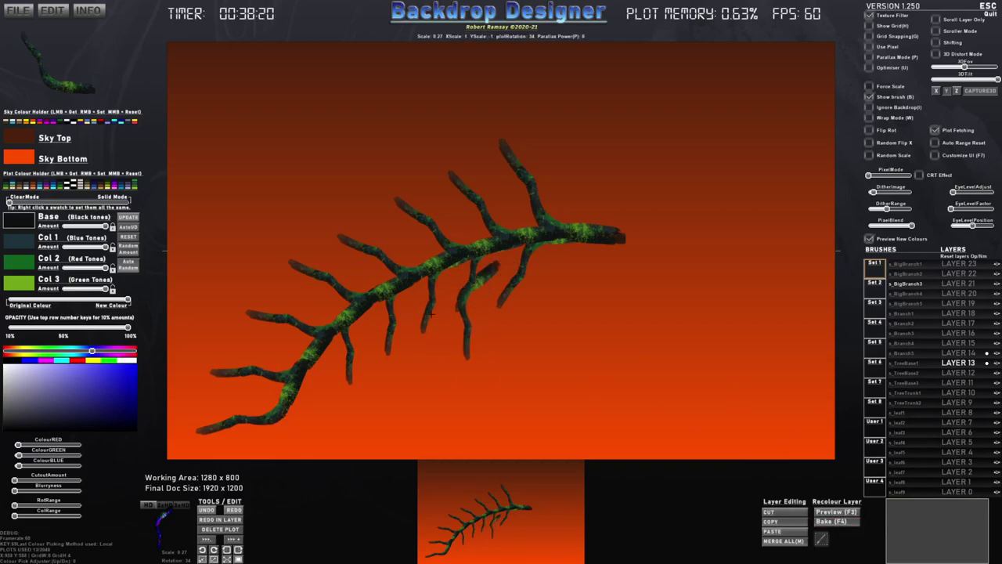
# Capture the area around the complete branch as a new brush, accepting the default name
pyautogui.click(820, 540)
pyautogui.moveTo(676, 129)
pyautogui.mouseDown()
pyautogui.moveTo(192, 450)
pyautogui.moveTo(180, 446)
pyautogui.mouseUp()
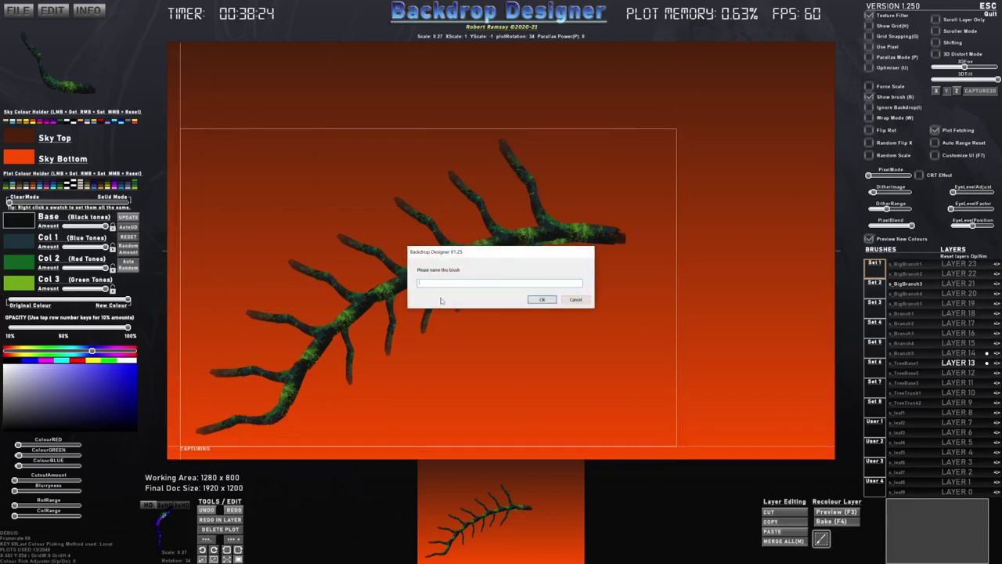
pyautogui.press('Return')
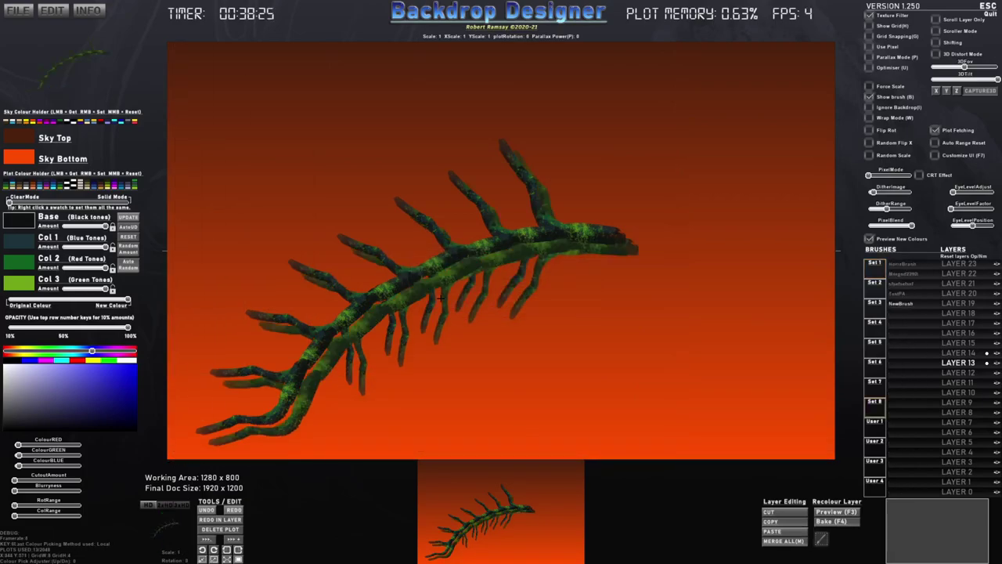
# Show the captured brush in its original colours, scale it to 0.47, and stamp one upward and one downward branch at the chain's thick end
pyautogui.scroll(-6, 599, 291)
pyautogui.press('r')
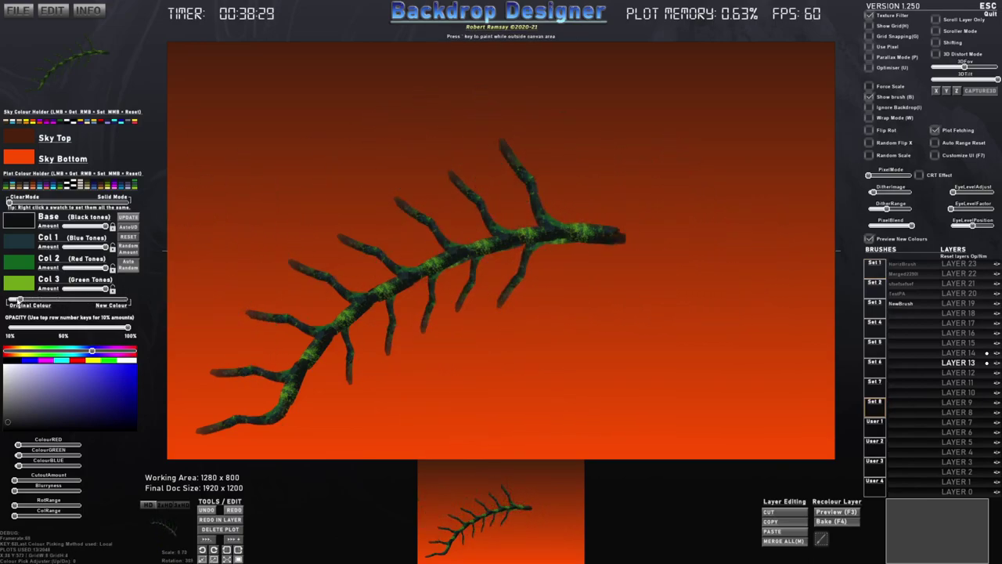
pyautogui.scroll(-8, 564, 156)
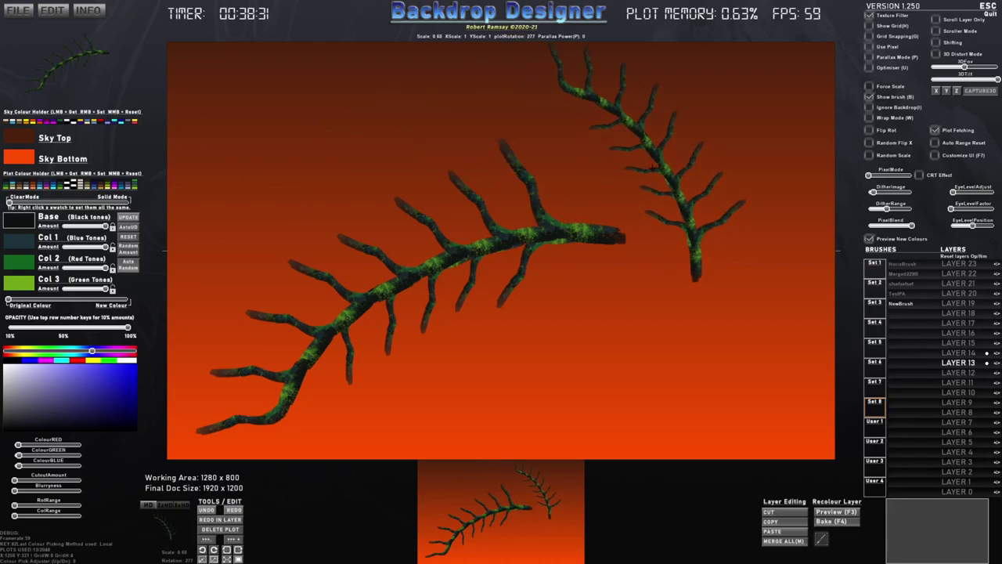
pyautogui.scroll(-5, 752, 157)
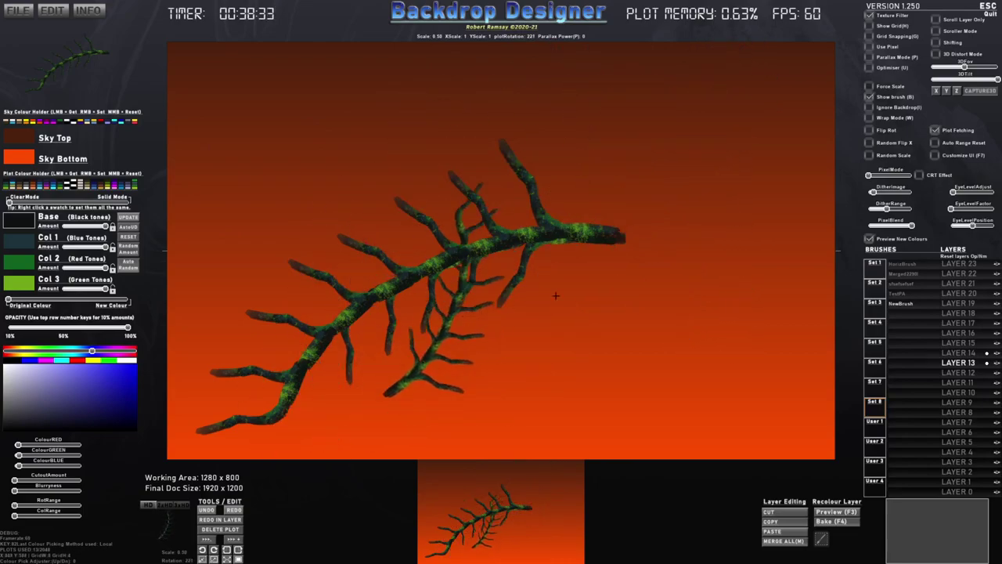
pyautogui.scroll(-3, 673, 163)
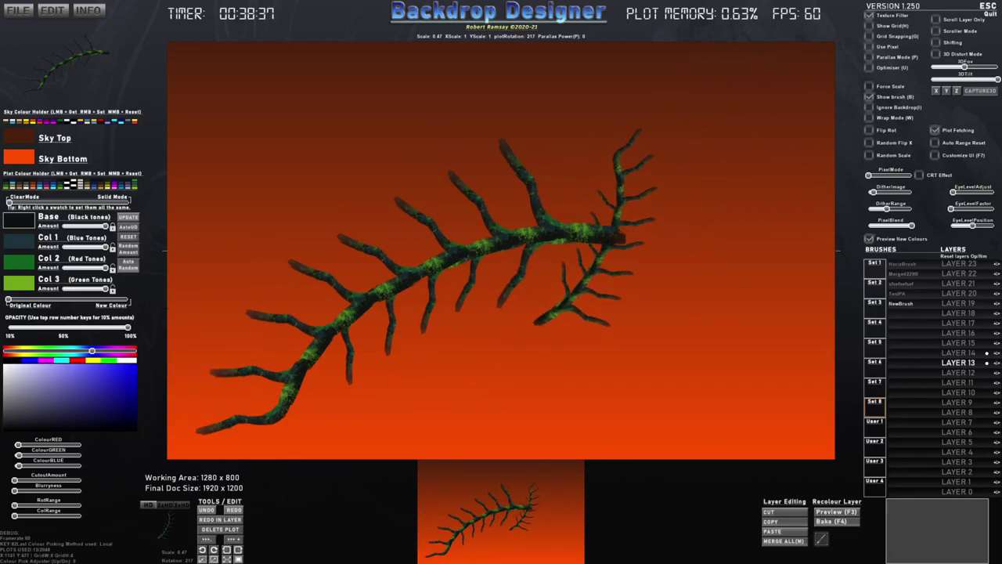
pyautogui.click(683, 155)
pyautogui.scroll(-12, 689, 235)
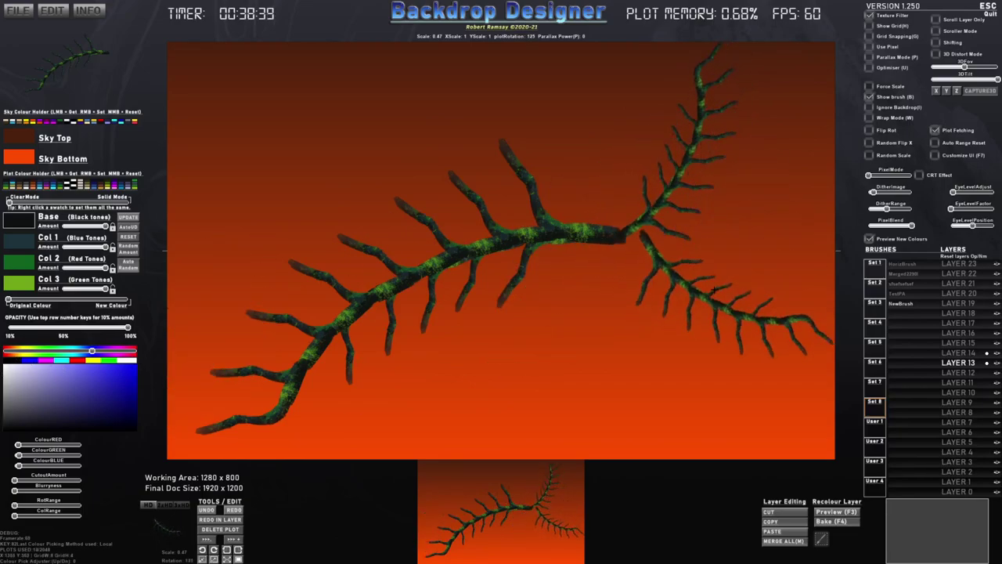
pyautogui.click(685, 296)
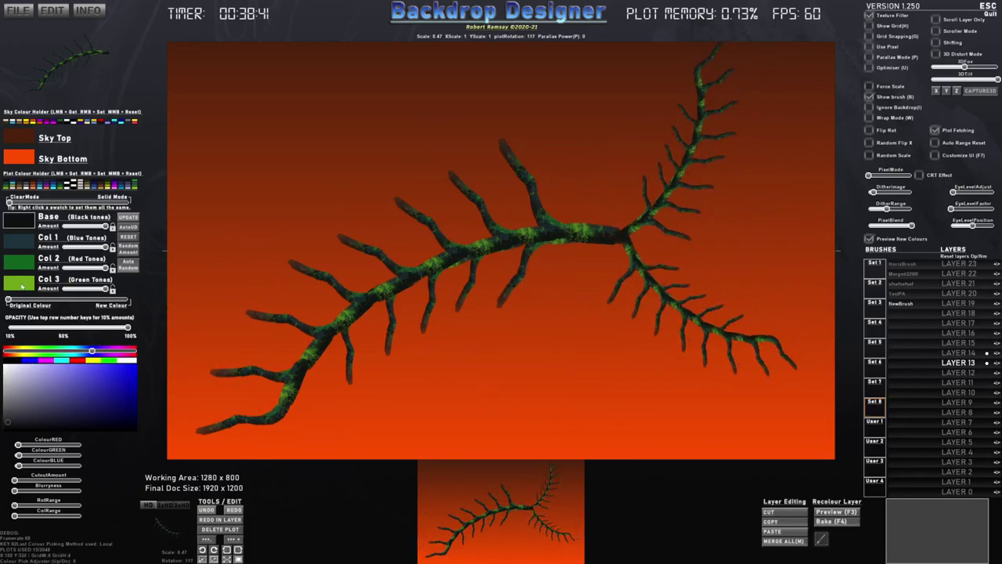
# Switch the brush fully to new colours, with Base, Col 1 and Col 2 black and Col 3 a pale pinkish white
pyautogui.click(115, 186)
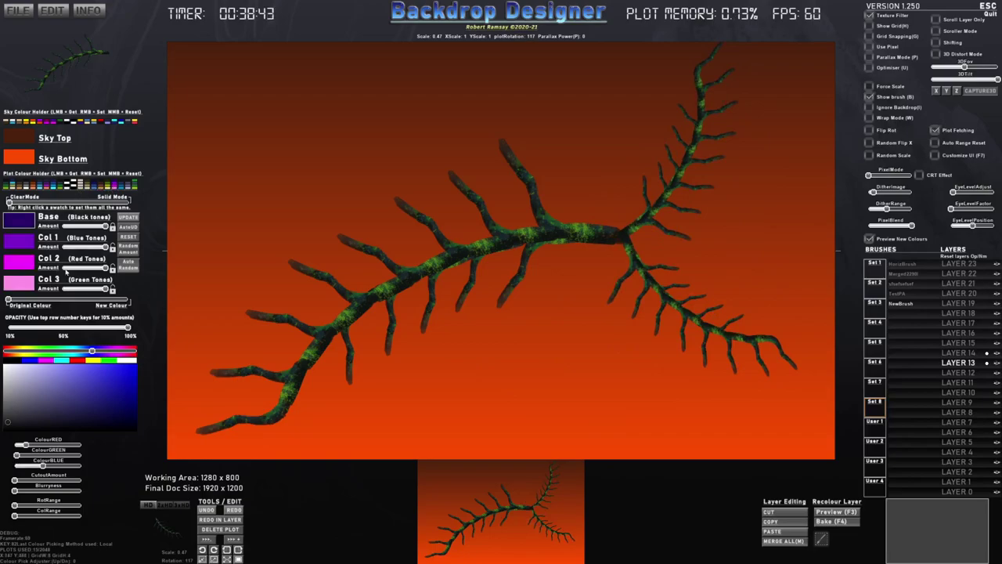
pyautogui.moveTo(118, 304); pyautogui.dragTo(128, 303)
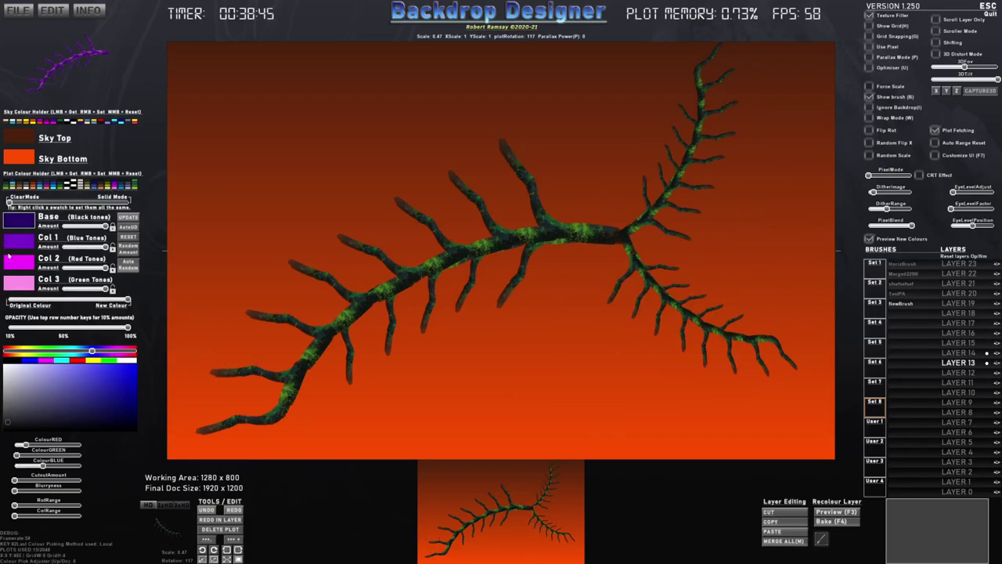
pyautogui.click(25, 280)
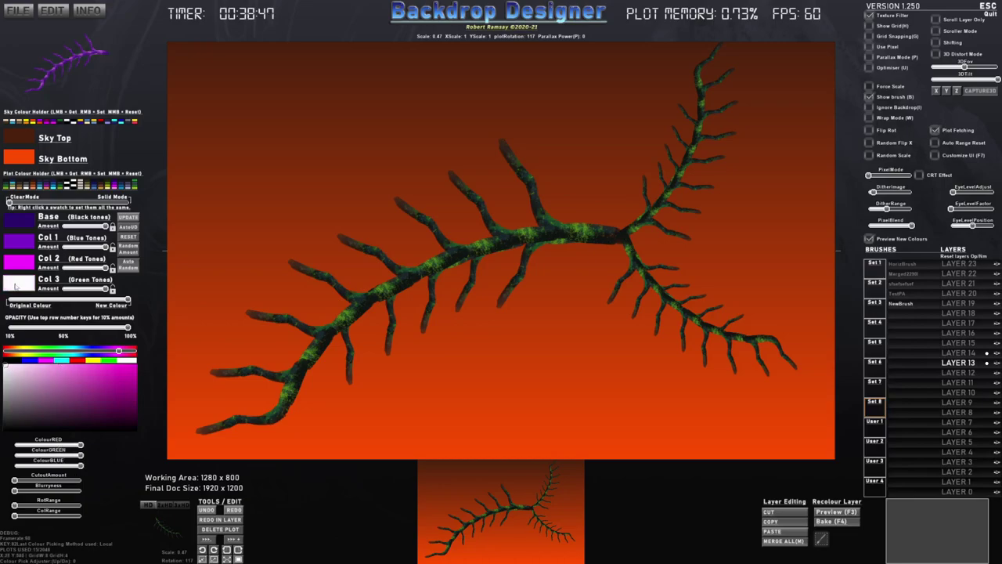
pyautogui.moveTo(26, 400); pyautogui.dragTo(16, 421)
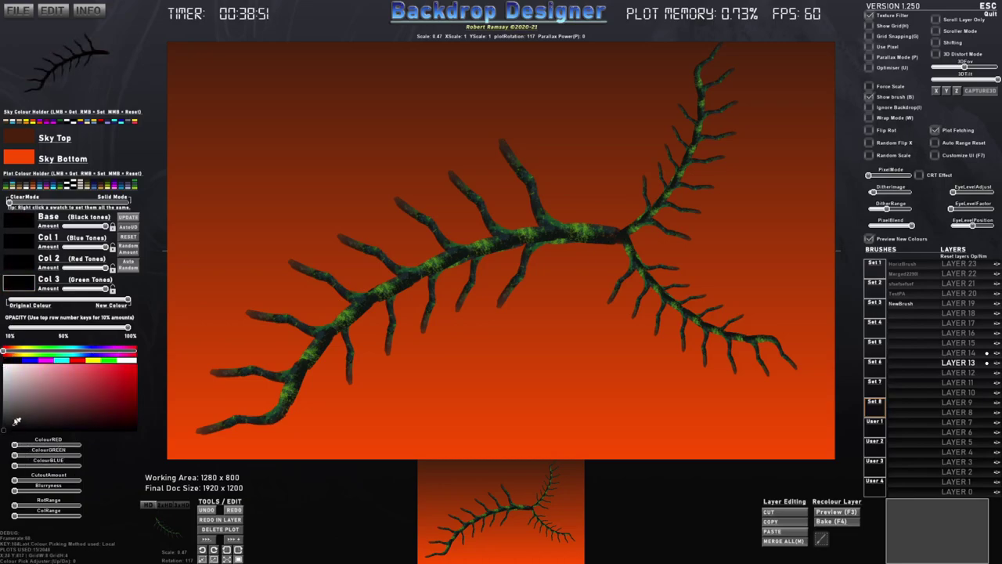
pyautogui.click(25, 373)
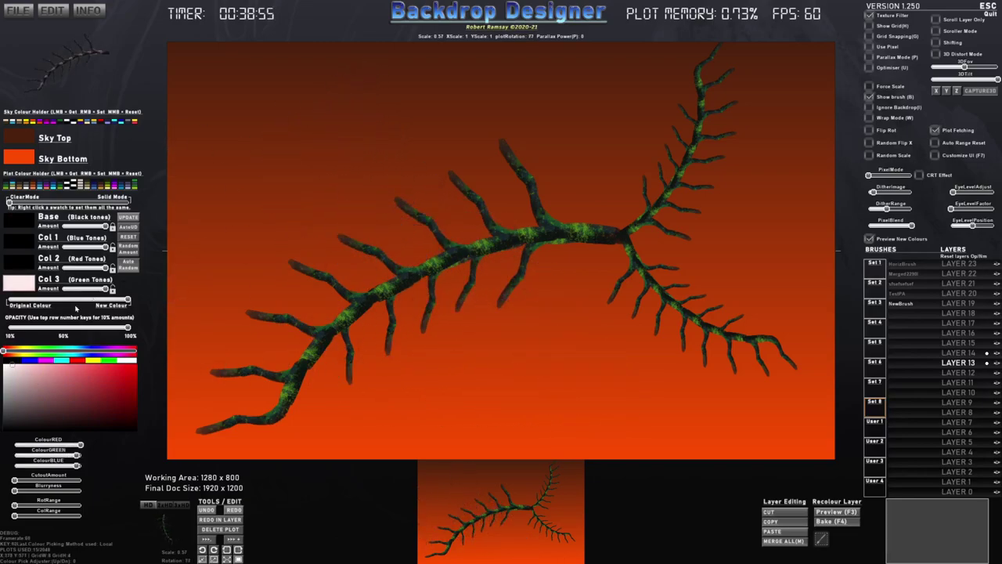
# Clear the backdrop, then enlarge and rotate the recoloured branch brush and stamp it across the canvas centre
pyautogui.hotkey('ctrl', 'n')
pyautogui.click(462, 286)
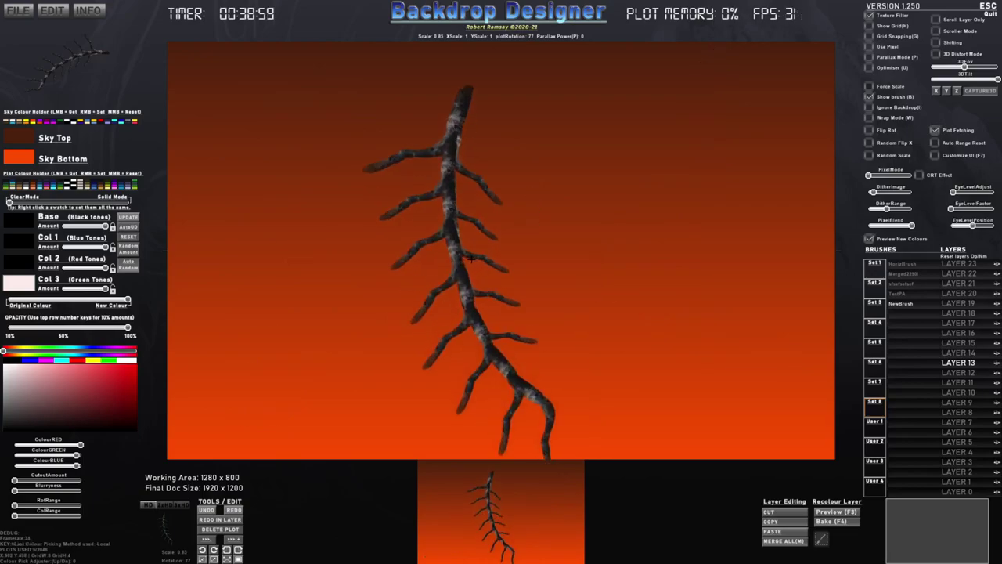
pyautogui.press('a')
pyautogui.scroll(7, 486, 244)
pyautogui.click(507, 241)
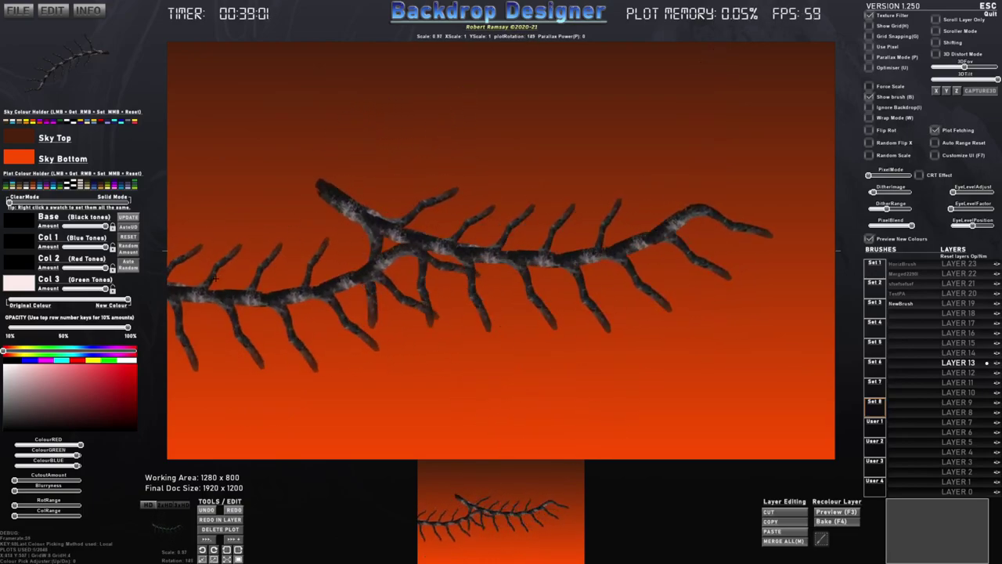
# Recolour the stamped branch with automatic updating, making Col 1, Col 2 and Col 3 red and Base a dark grey
pyautogui.click(21, 268)
pyautogui.click(83, 375)
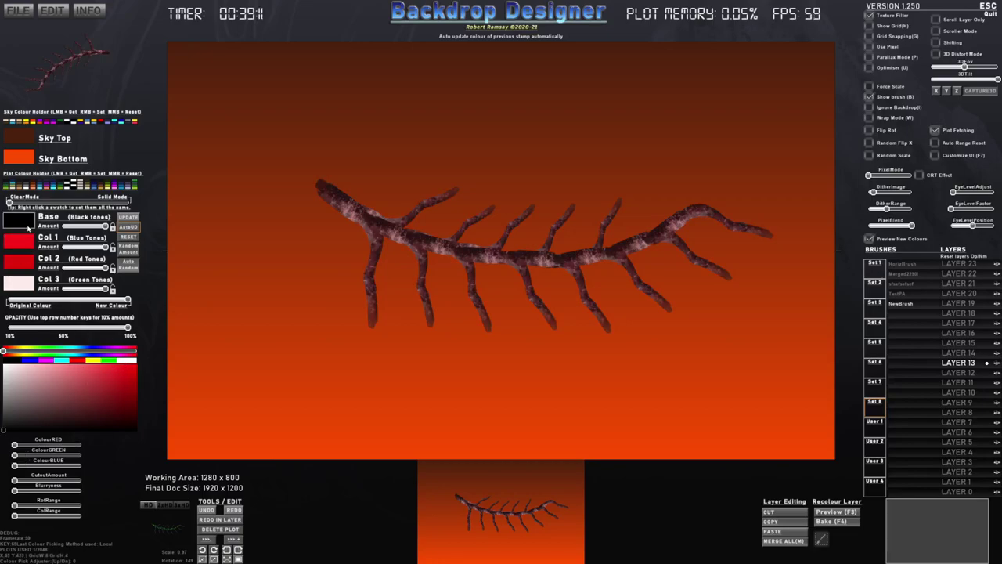
pyautogui.click(3, 422)
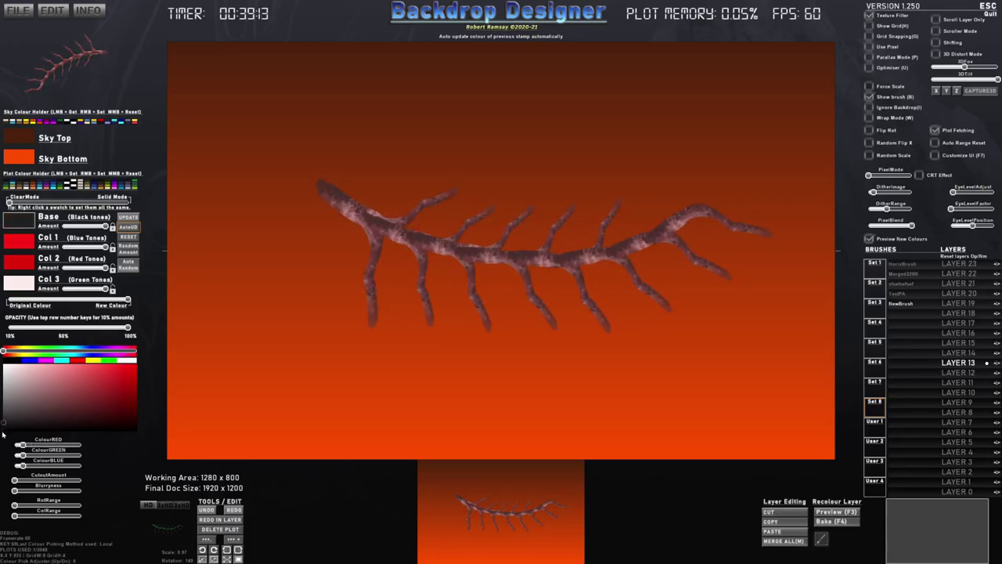
pyautogui.click(17, 283)
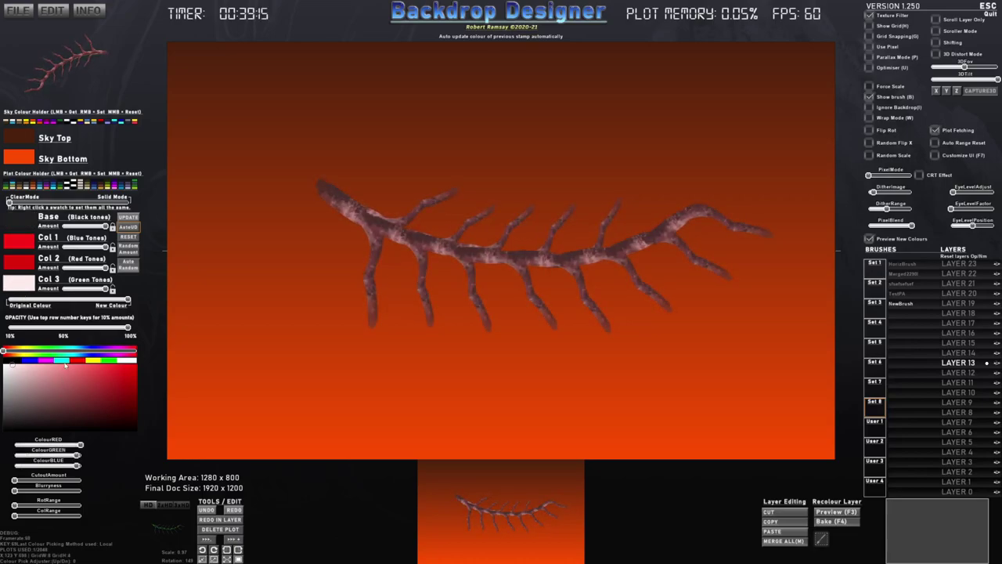
pyautogui.click(134, 370)
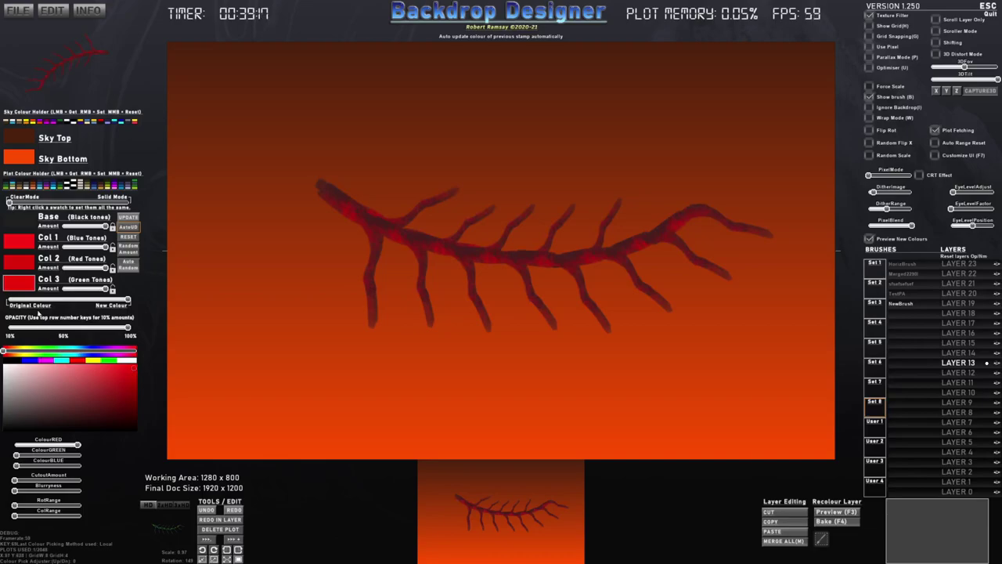
# Shift Col 3 to magenta, then switch the brush fully to its original colours and adjust its scale
pyautogui.moveTo(15, 354); pyautogui.dragTo(119, 351)
pyautogui.click(447, 249)
pyautogui.moveTo(127, 300); pyautogui.dragTo(2, 300)
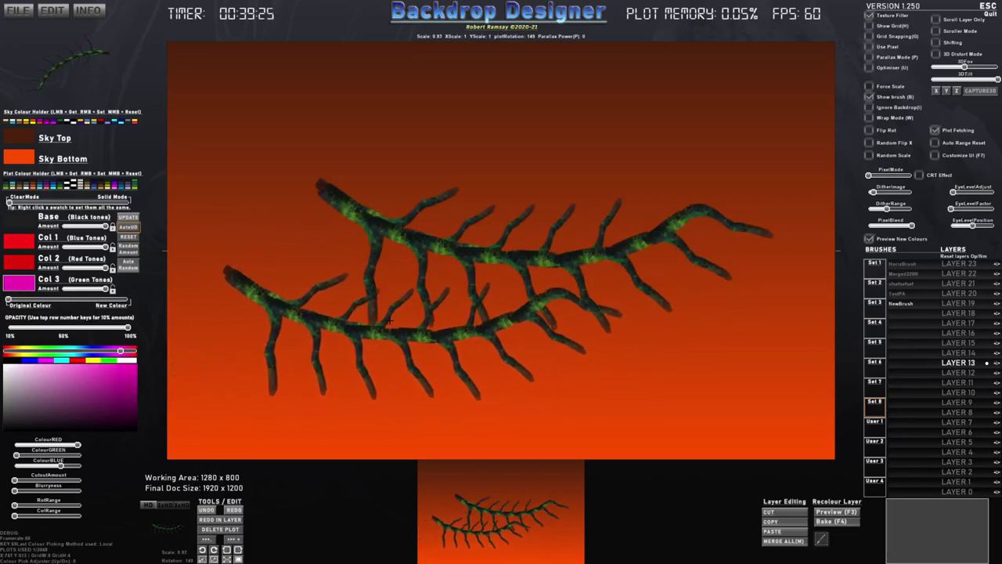
pyautogui.scroll(-5, 426, 325)
pyautogui.scroll(1, 432, 325)
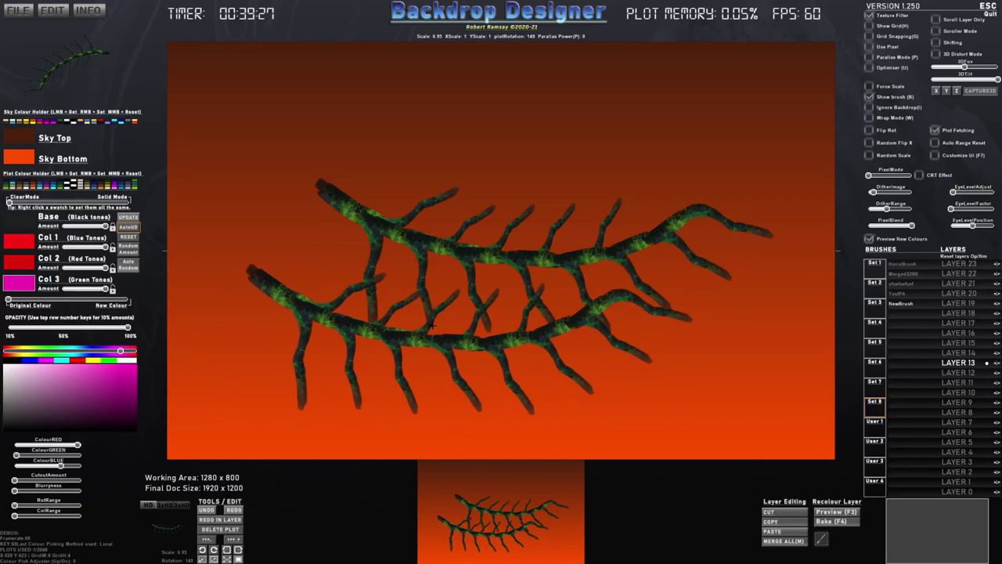
# Clear the backdrop of all plots, then rotate the branch brush to 221 so it stands nearly upright
pyautogui.hotkey('ctrl', 'n')
pyautogui.click(457, 286)
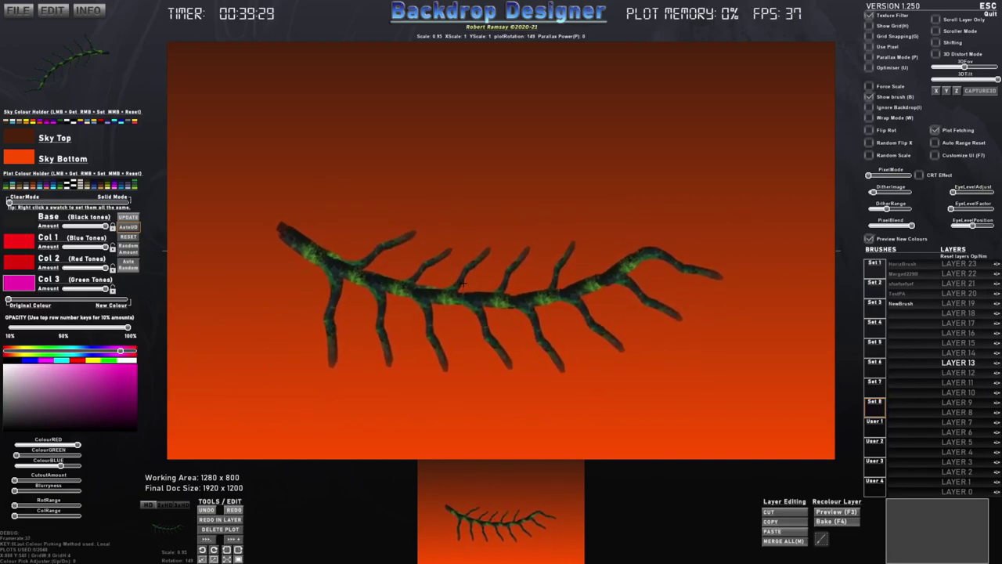
pyautogui.press('a')
pyautogui.scroll(-9, 472, 285)
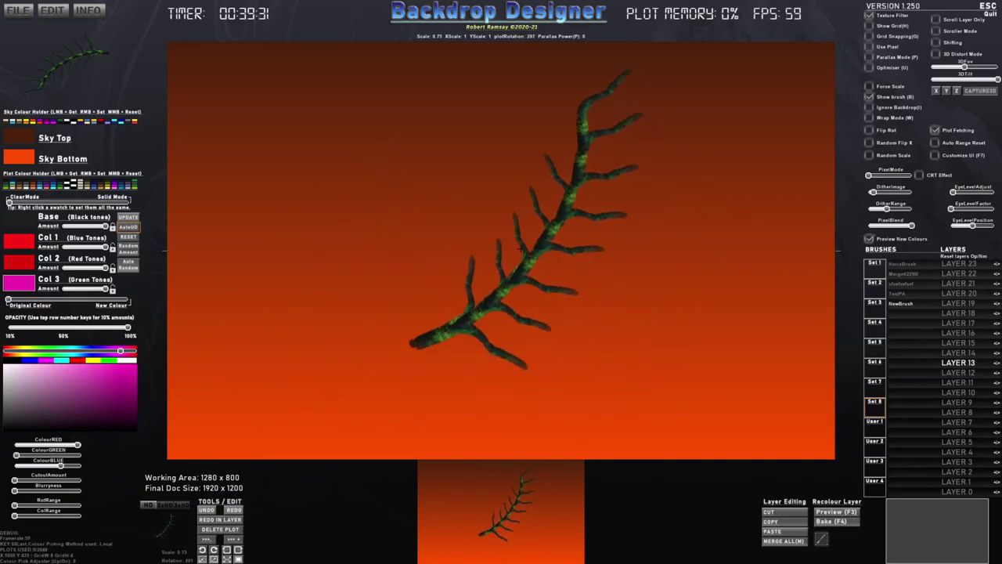
pyautogui.press('a')
pyautogui.scroll(9, 480, 290)
pyautogui.press('d')
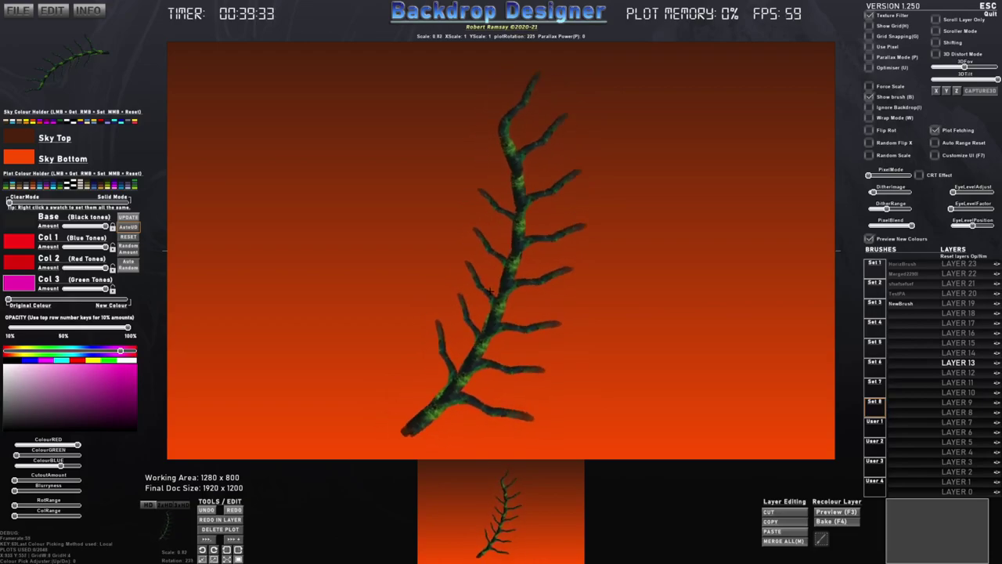
pyautogui.press('a')
pyautogui.scroll(8, 490, 290)
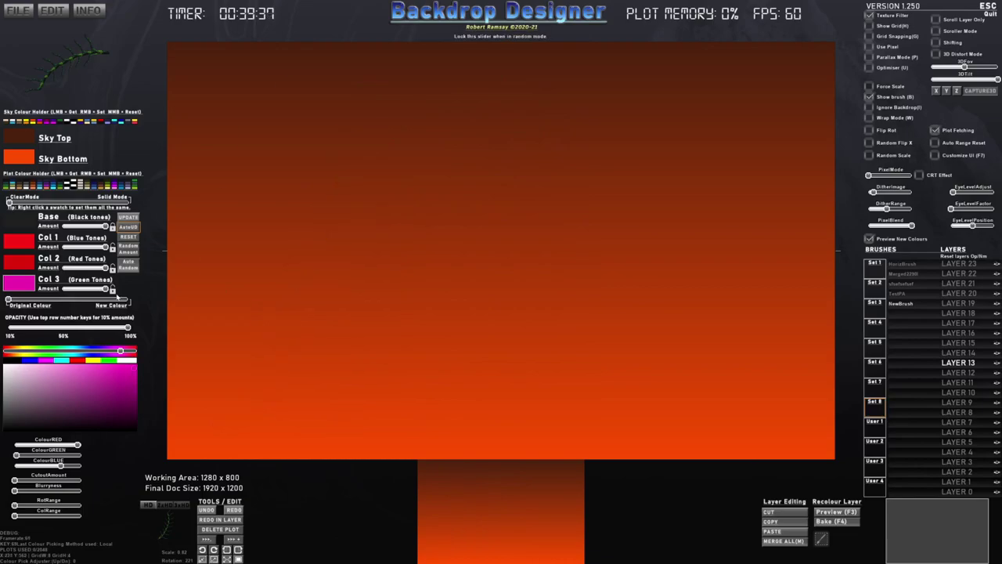
# Set all four brush colours to pure blue, switch fully to new colours, and stamp a large upright branch at the canvas centre
pyautogui.click(32, 361)
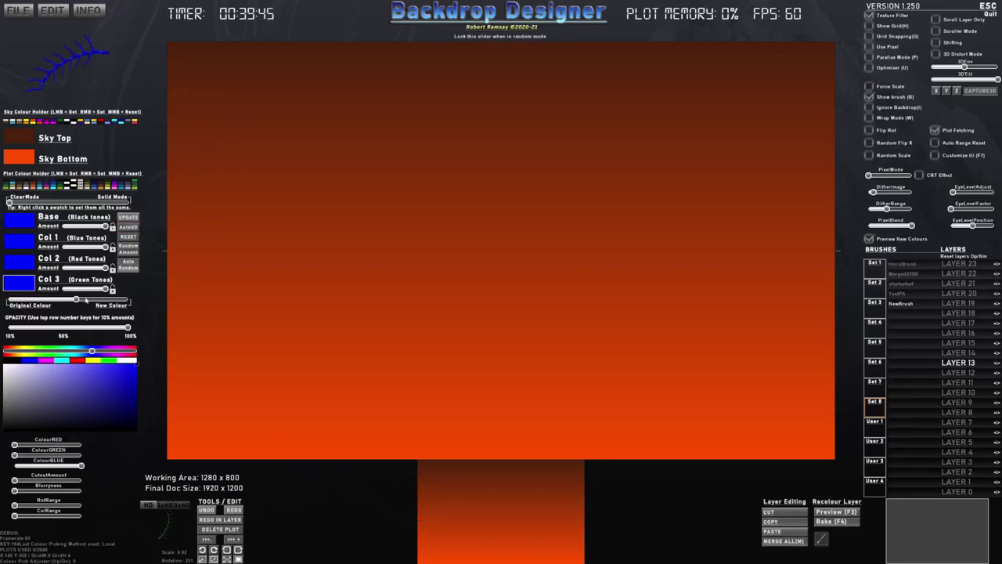
pyautogui.scroll(-1, 547, 289)
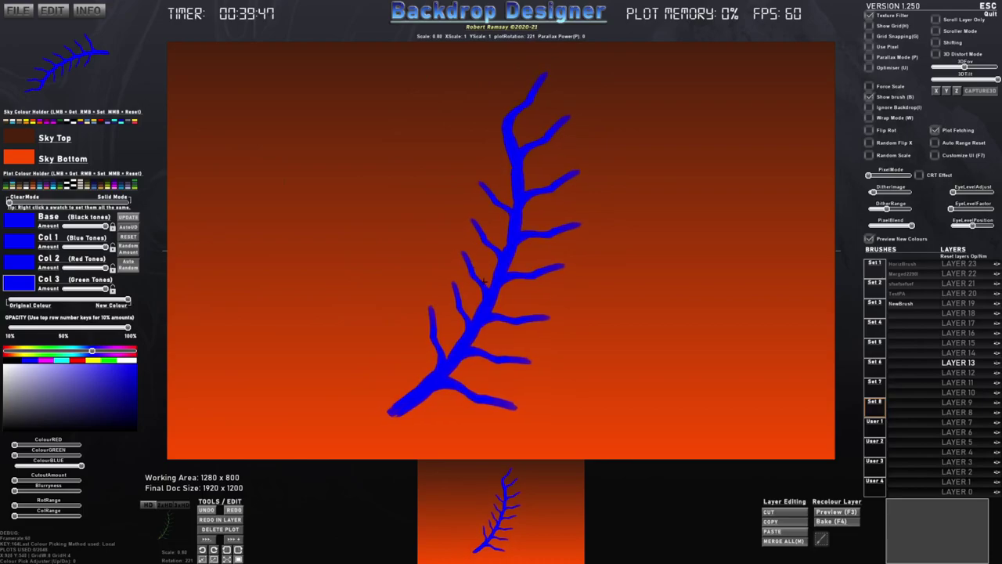
pyautogui.click(548, 289)
# Turn all four brush colours black, shrink the brush to scale 0.27, and tilt it for the side twigs
pyautogui.scroll(-10, 791, 315)
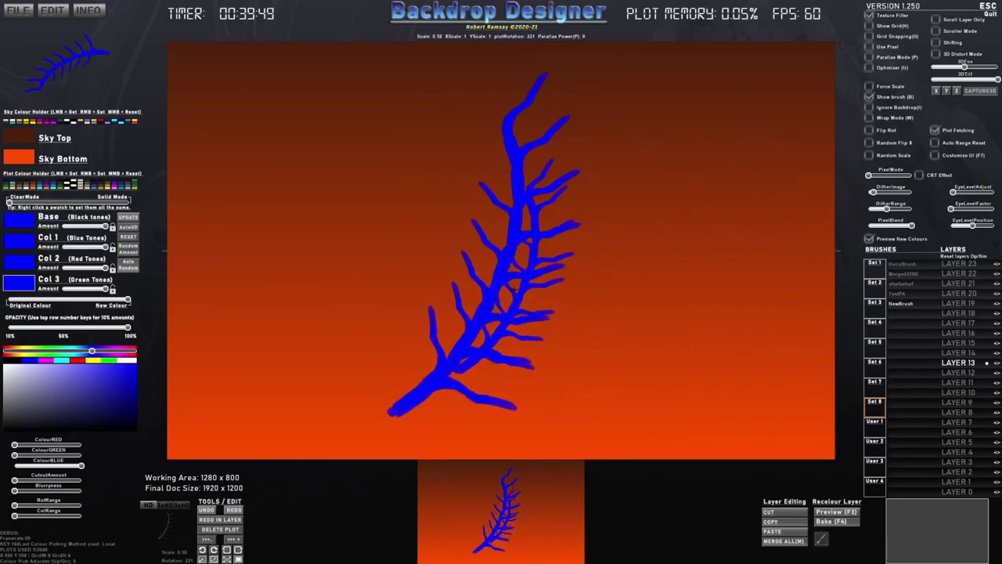
pyautogui.click(12, 361)
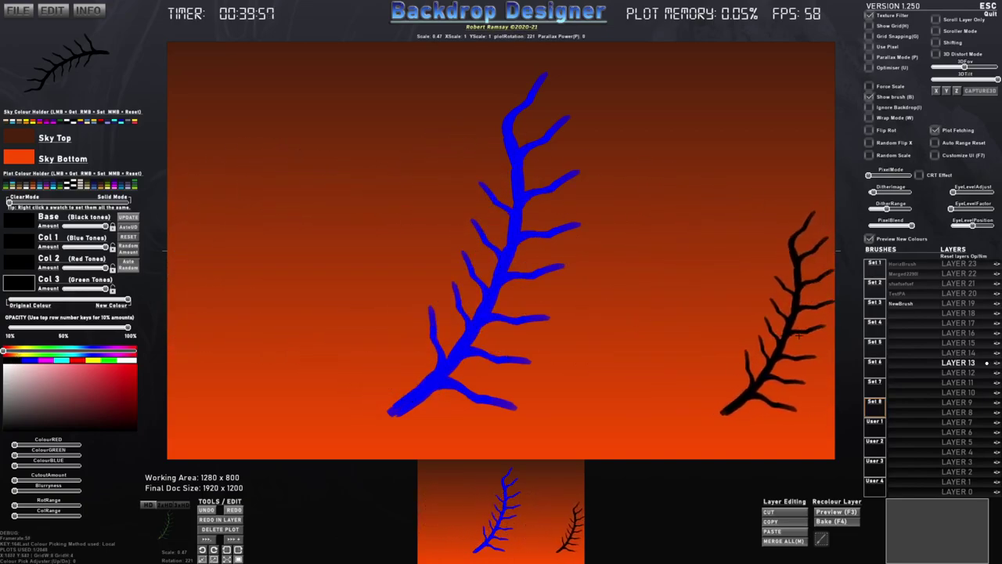
pyautogui.scroll(-5, 555, 184)
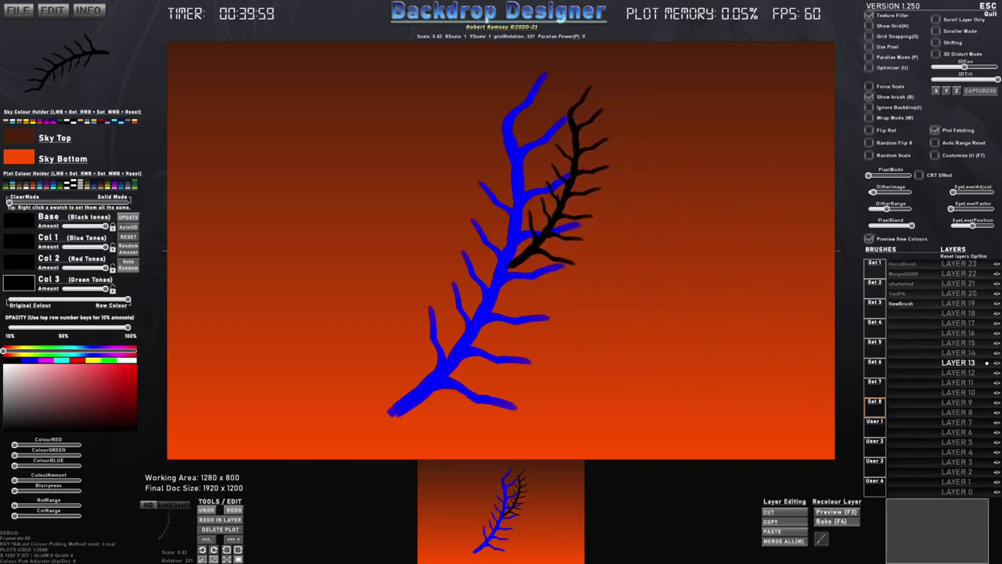
pyautogui.press('d')
pyautogui.press('a')
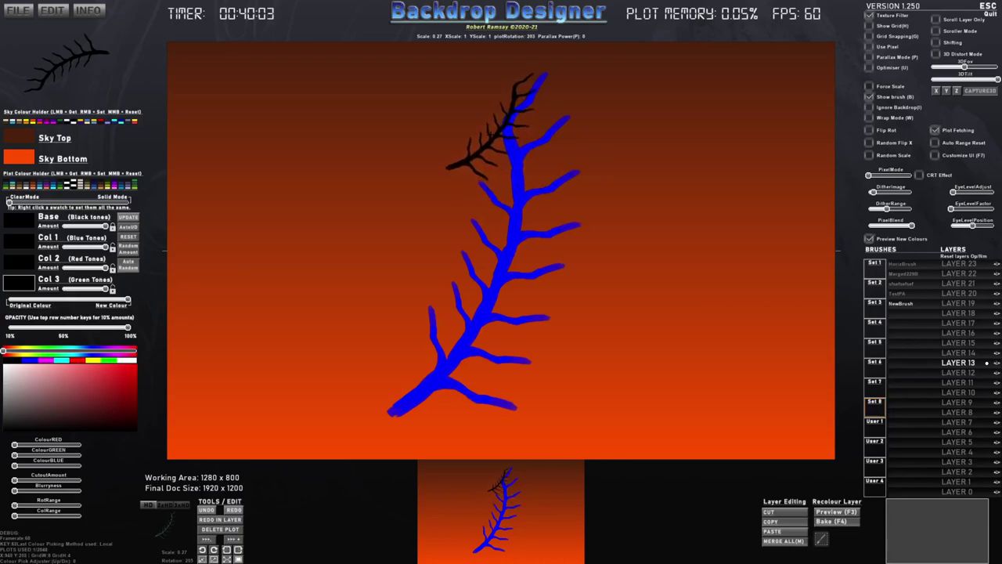
# Stamp small black twigs at varying rotations along the upper half of the blue branch
pyautogui.click(504, 166)
pyautogui.click(534, 159)
pyautogui.click(520, 196)
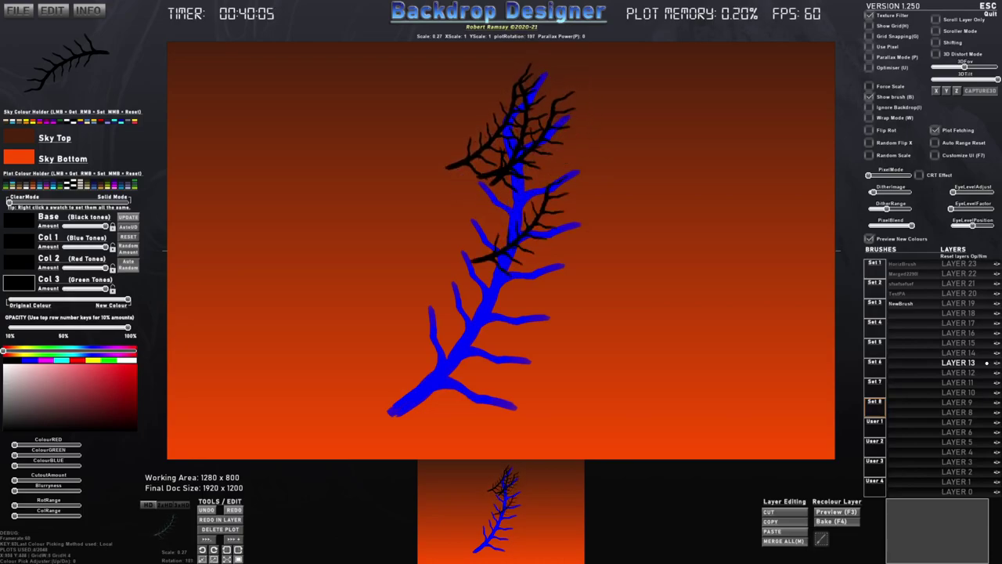
pyautogui.click(501, 223)
pyautogui.press('d')
pyautogui.click(531, 181)
pyautogui.press('d')
pyautogui.click(524, 229)
pyautogui.press('a')
# Stamp more black twigs at varying rotations over the blue branch's lower half, down to its thick base
pyautogui.click(470, 281)
pyautogui.click(513, 297)
pyautogui.click(505, 305)
pyautogui.click(426, 348)
pyautogui.click(438, 368)
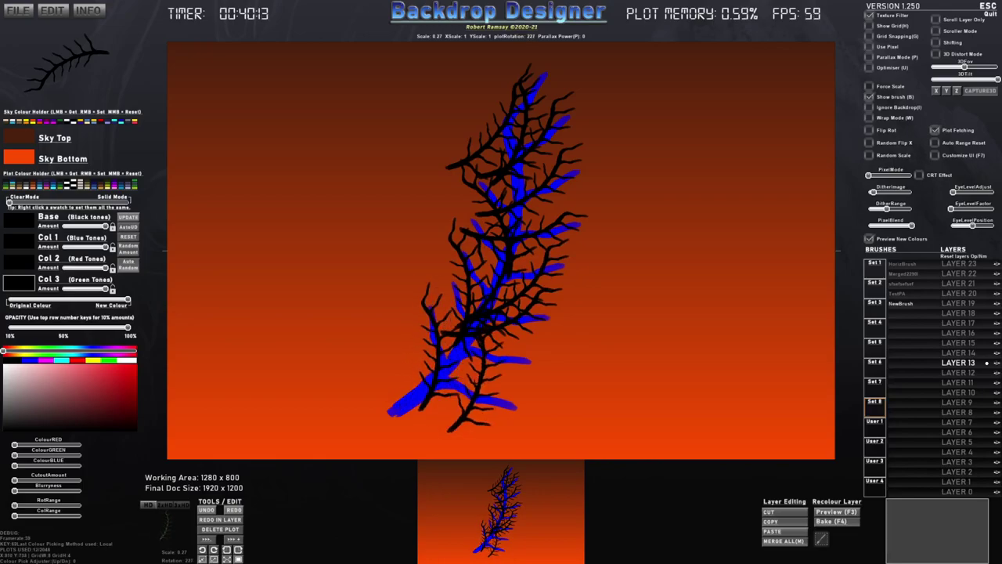
pyautogui.click(501, 375)
pyautogui.click(489, 368)
pyautogui.click(493, 391)
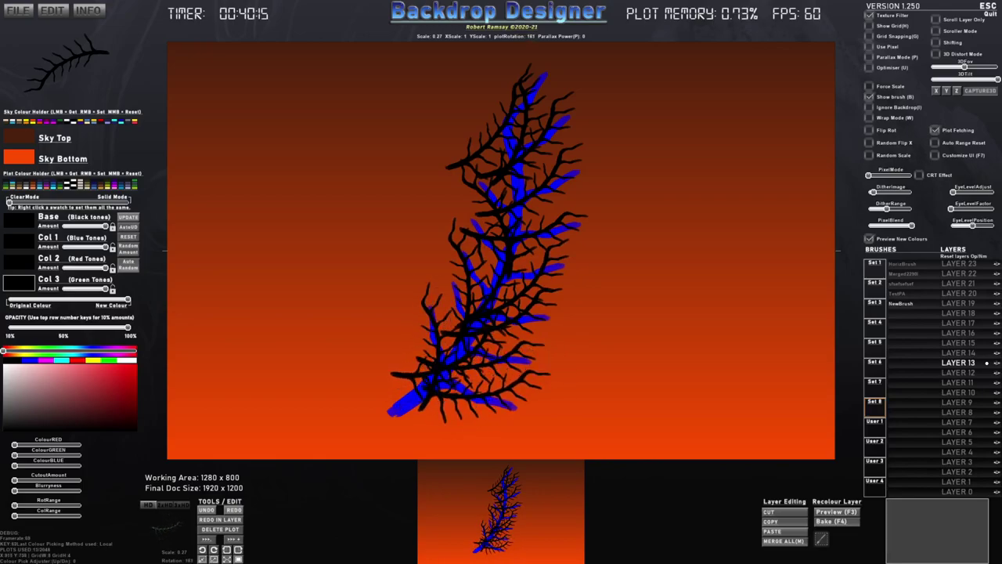
pyautogui.click(396, 399)
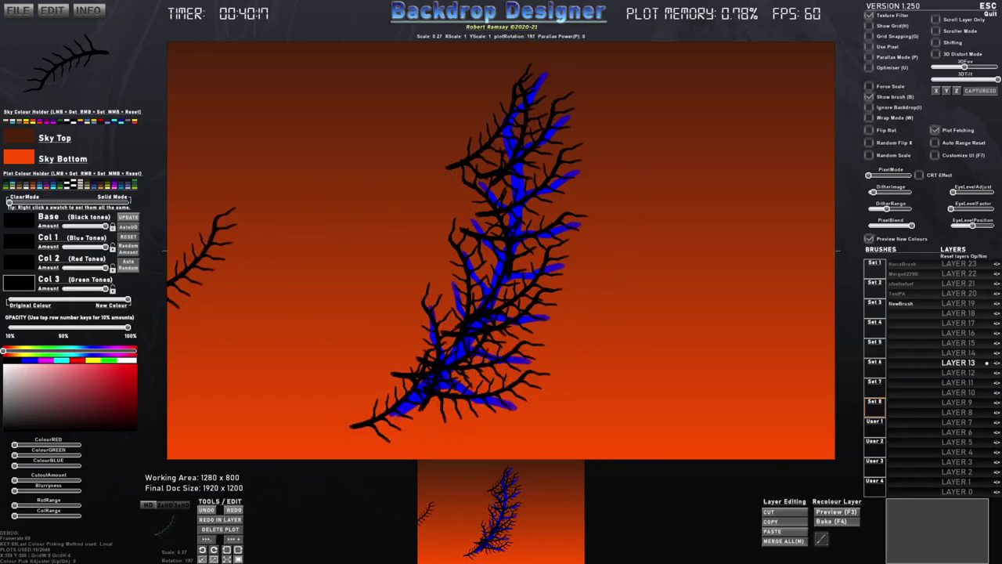
# Capture the area around the whole blue and black branch as a new brush named Demo
pyautogui.click(821, 540)
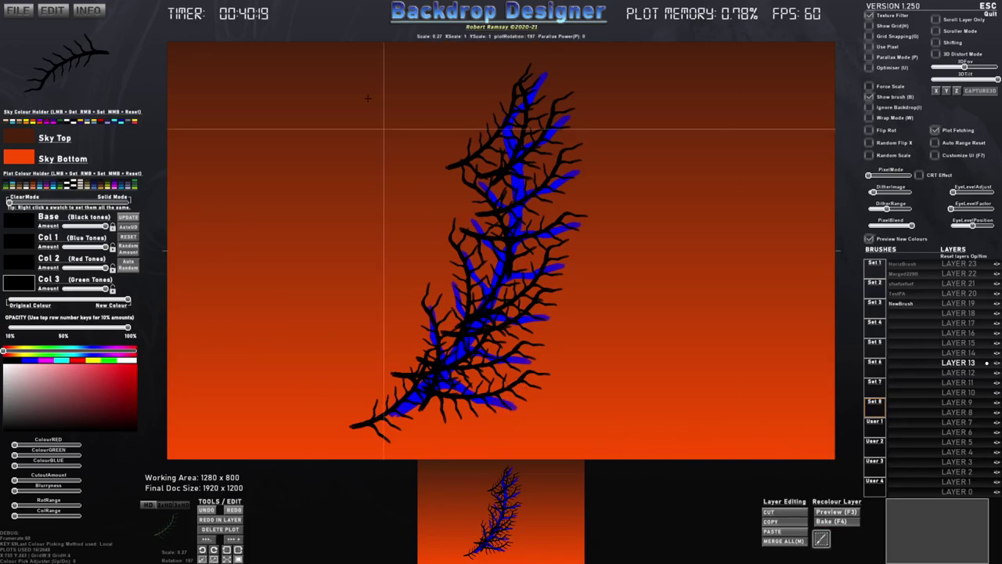
pyautogui.moveTo(338, 55)
pyautogui.mouseDown()
pyautogui.moveTo(603, 376)
pyautogui.moveTo(593, 452)
pyautogui.mouseUp()
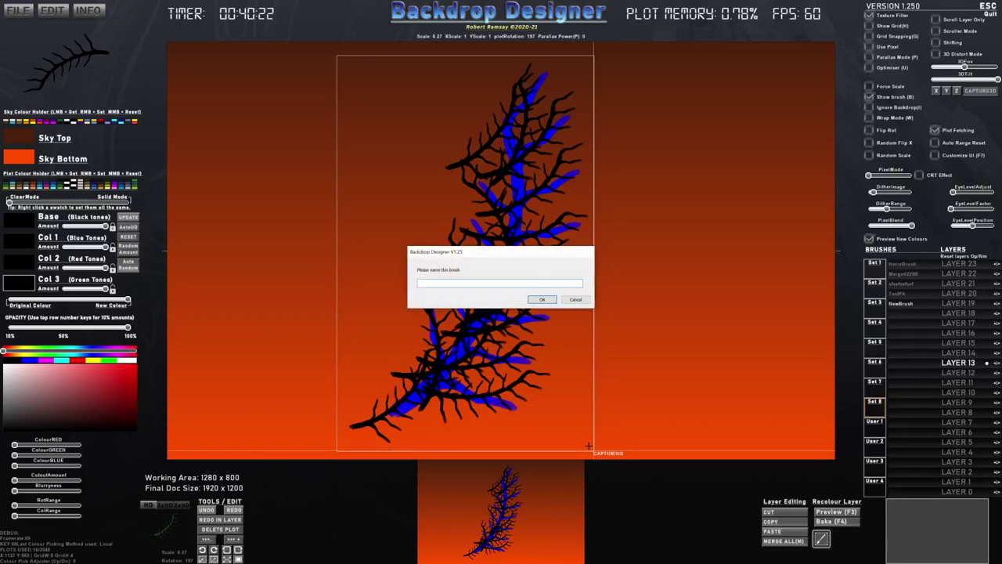
pyautogui.press('Return')
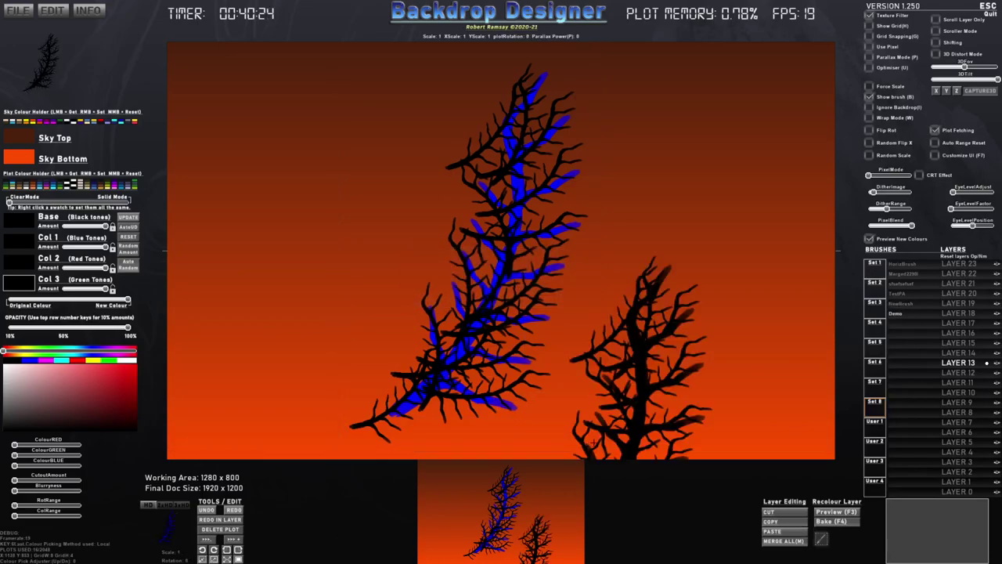
# Clear the backdrop and stamp two copies of the Demo brush side by side at scale 0.87, the left one in original colours
pyautogui.press('Delete')
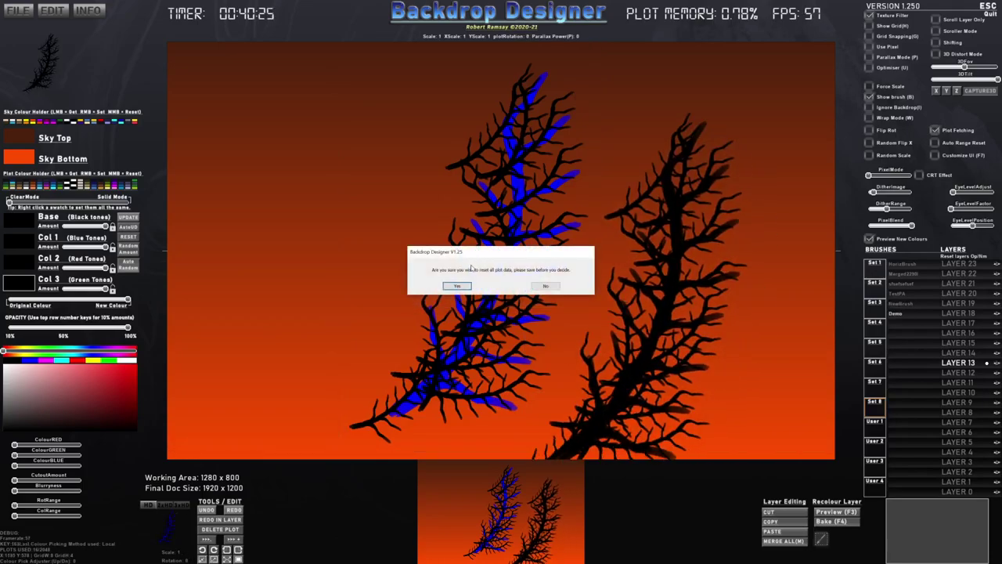
pyautogui.click(457, 285)
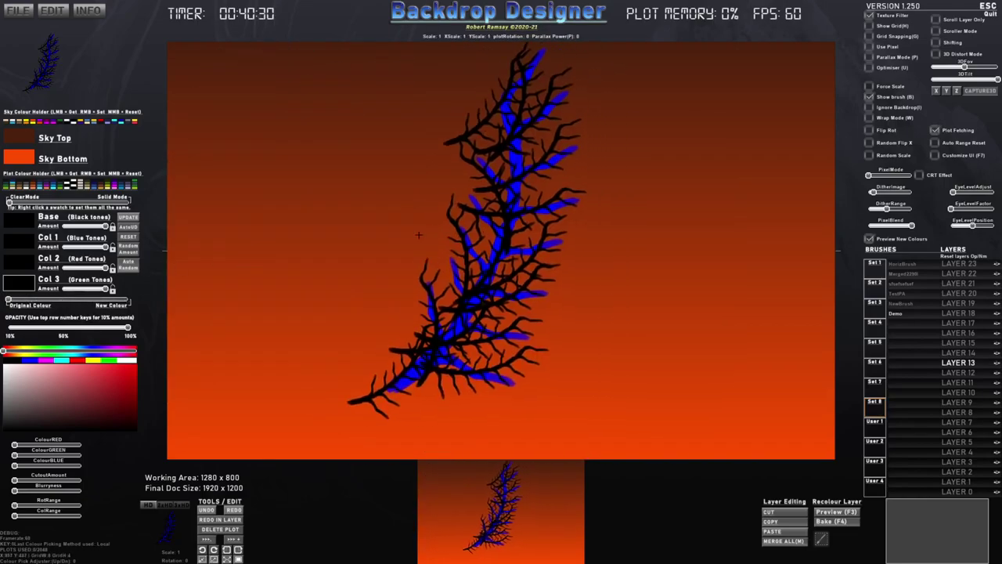
pyautogui.click(302, 229)
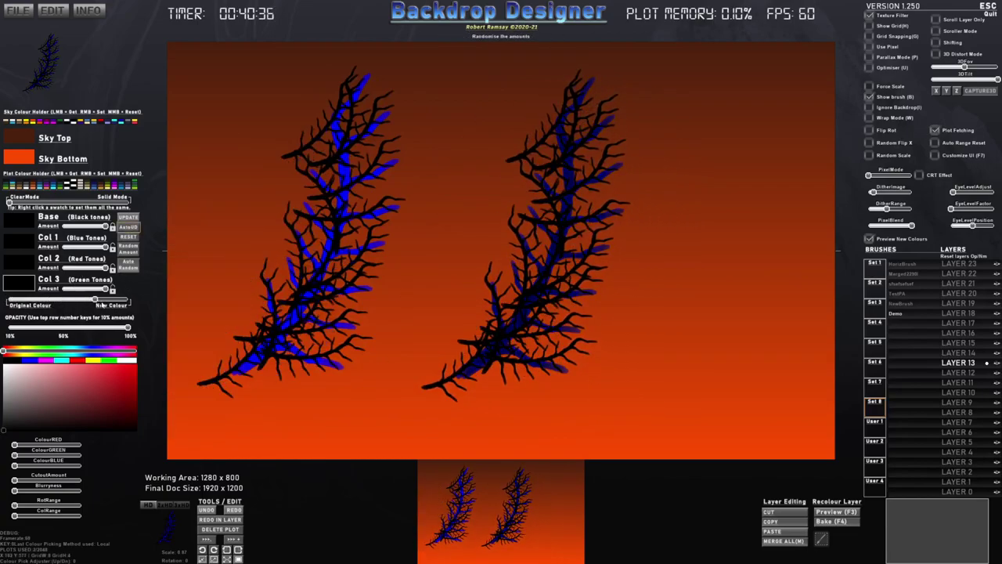
# Recolour the right copy with the near-black, slate, green and lime colour set, then change Col 1 to light sky blue
pyautogui.click(64, 186)
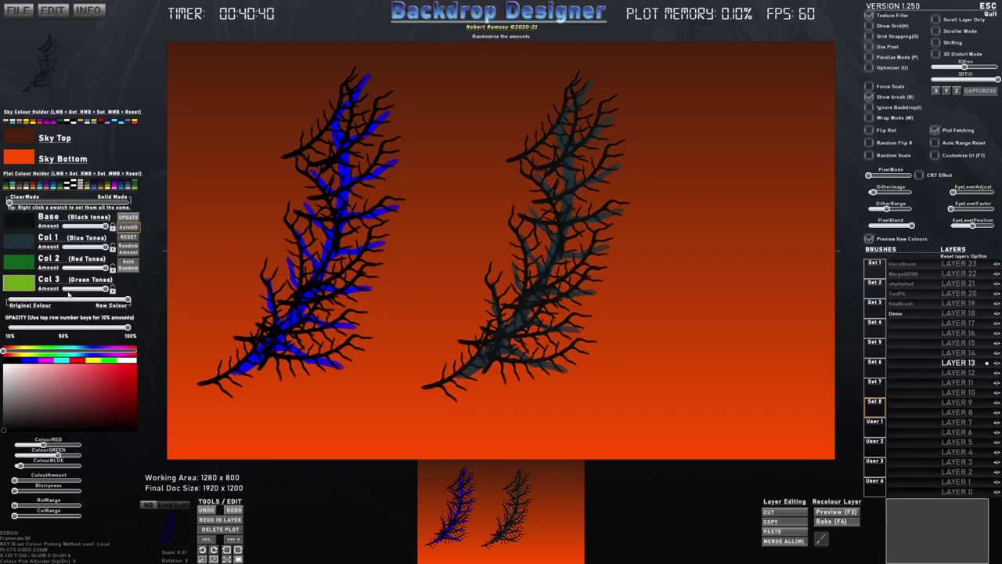
pyautogui.click(25, 242)
pyautogui.click(87, 388)
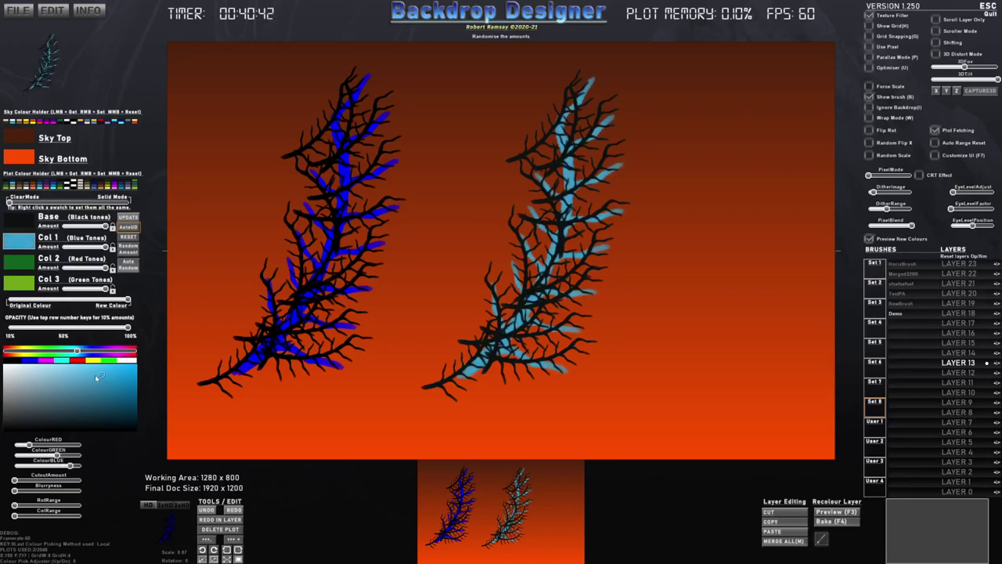
pyautogui.moveTo(87, 395); pyautogui.dragTo(93, 366)
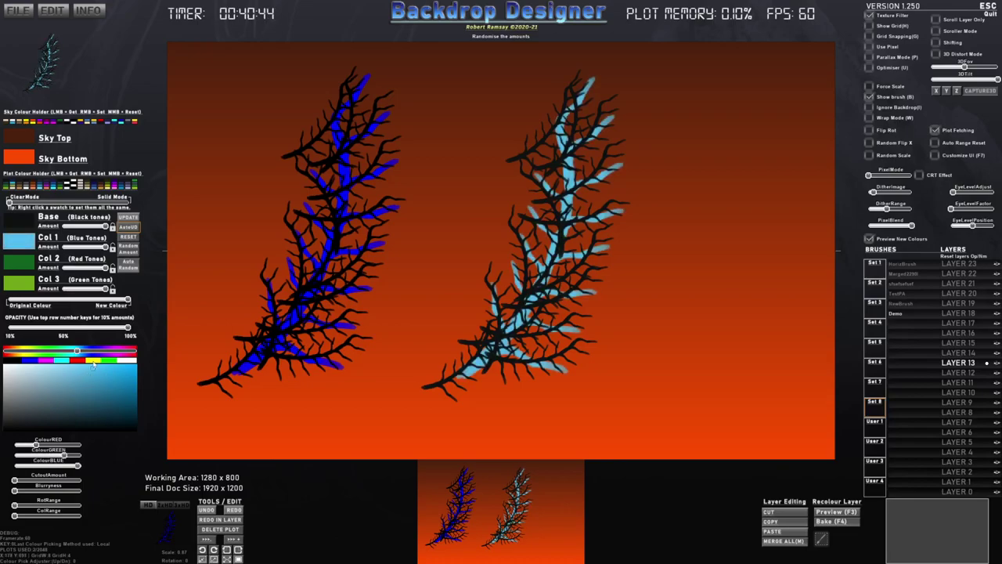
# Change the Base colour of the right copy's twigs to a dark purple
pyautogui.click(23, 220)
pyautogui.click(66, 382)
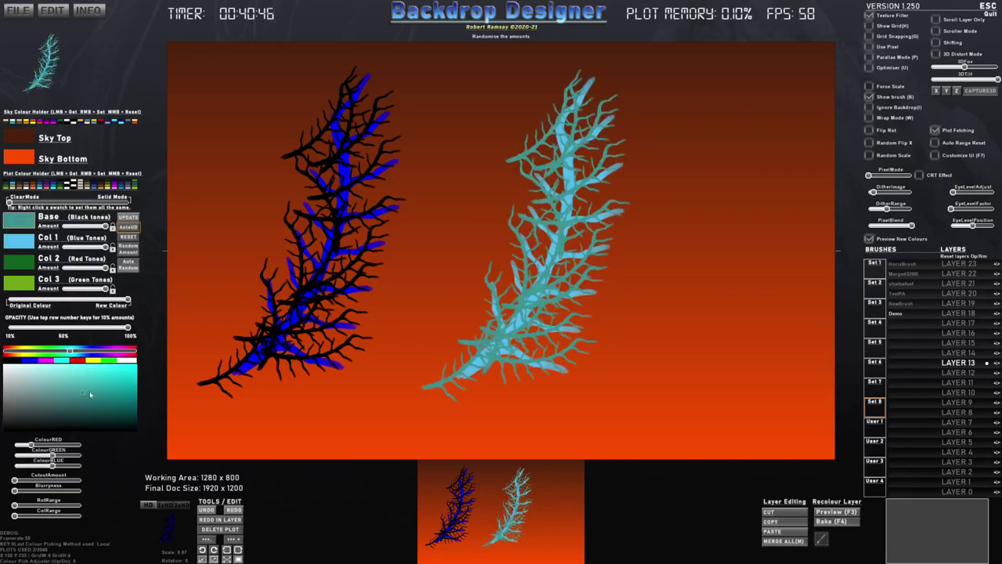
pyautogui.moveTo(107, 397)
pyautogui.mouseDown()
pyautogui.moveTo(103, 412)
pyautogui.moveTo(111, 398)
pyautogui.moveTo(39, 391)
pyautogui.moveTo(88, 416)
pyautogui.moveTo(56, 406)
pyautogui.moveTo(69, 414)
pyautogui.mouseUp()
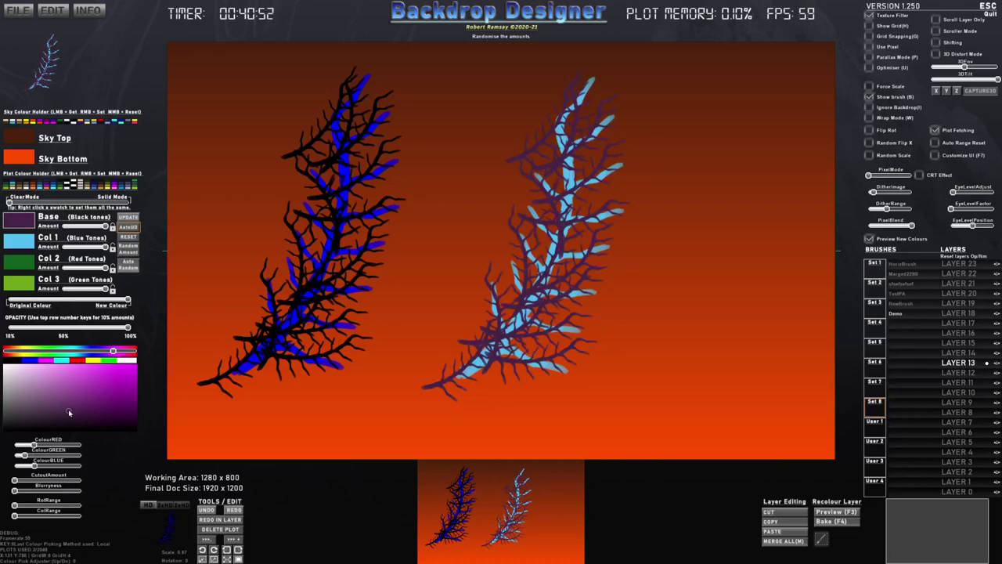
# Lower the Base colour amount to its minimum and try the Blurryness adjustment on the right copy
pyautogui.moveTo(105, 227); pyautogui.dragTo(68, 227)
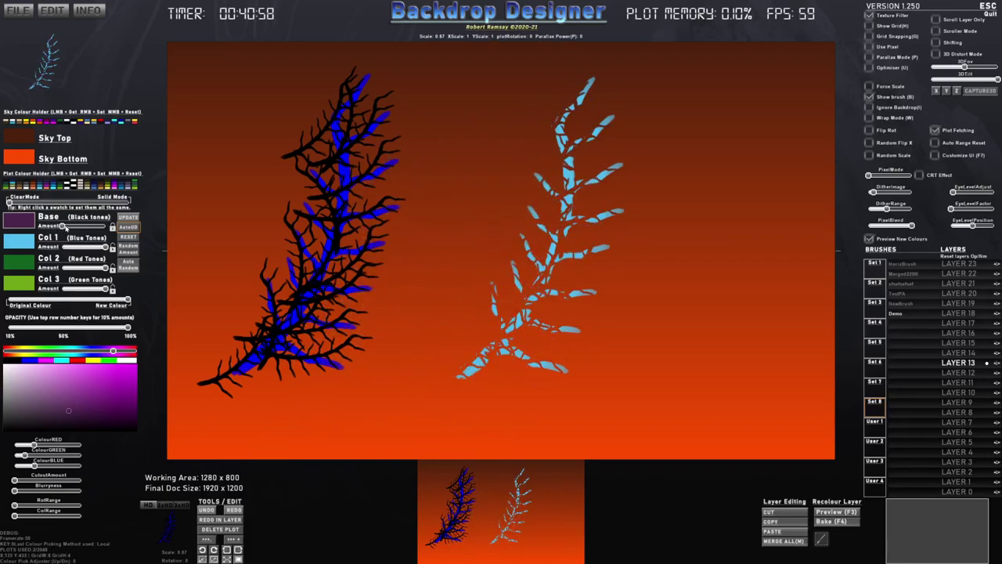
pyautogui.moveTo(65, 227)
pyautogui.mouseDown()
pyautogui.moveTo(82, 227)
pyautogui.moveTo(62, 227)
pyautogui.mouseUp()
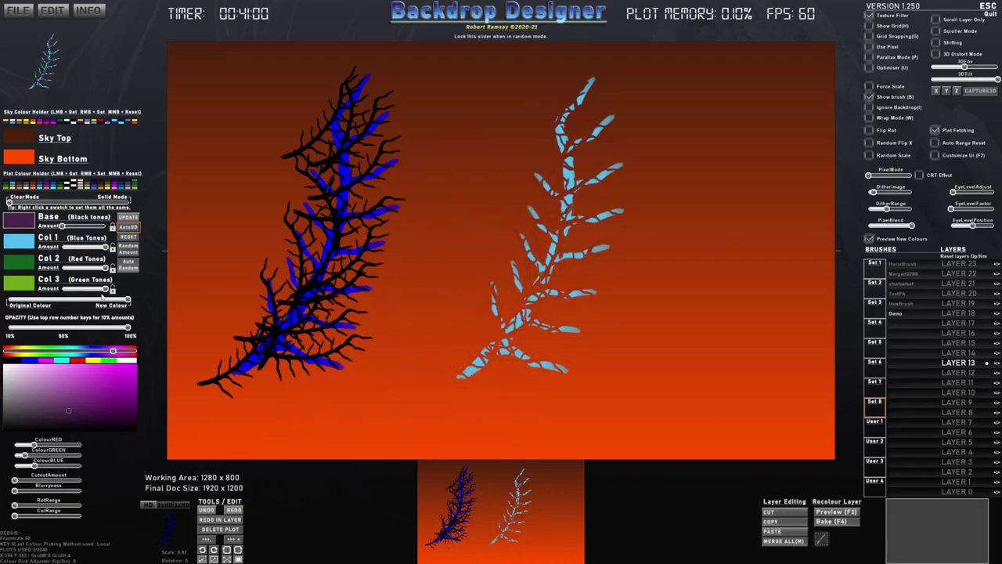
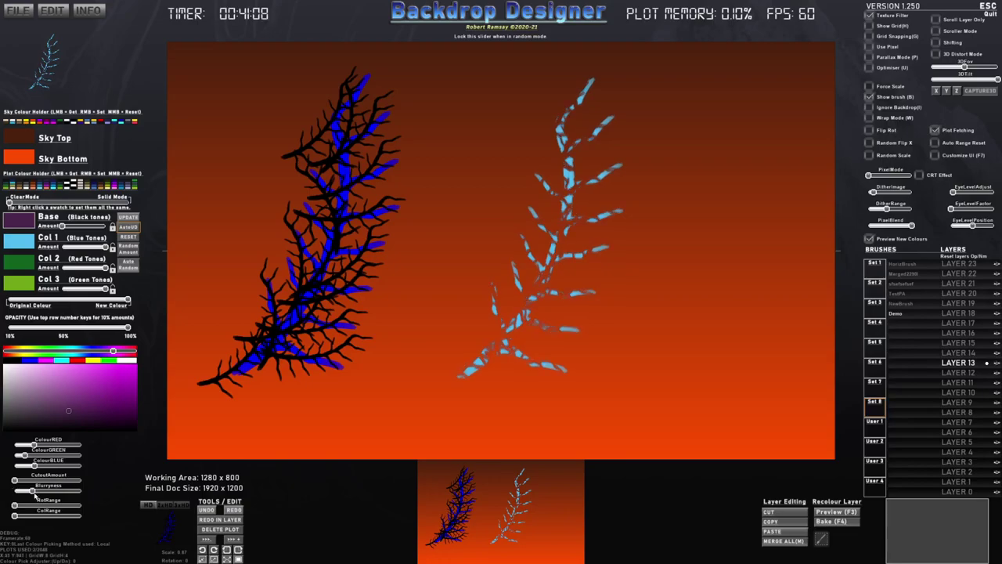
pyautogui.moveTo(17, 487); pyautogui.dragTo(79, 490)
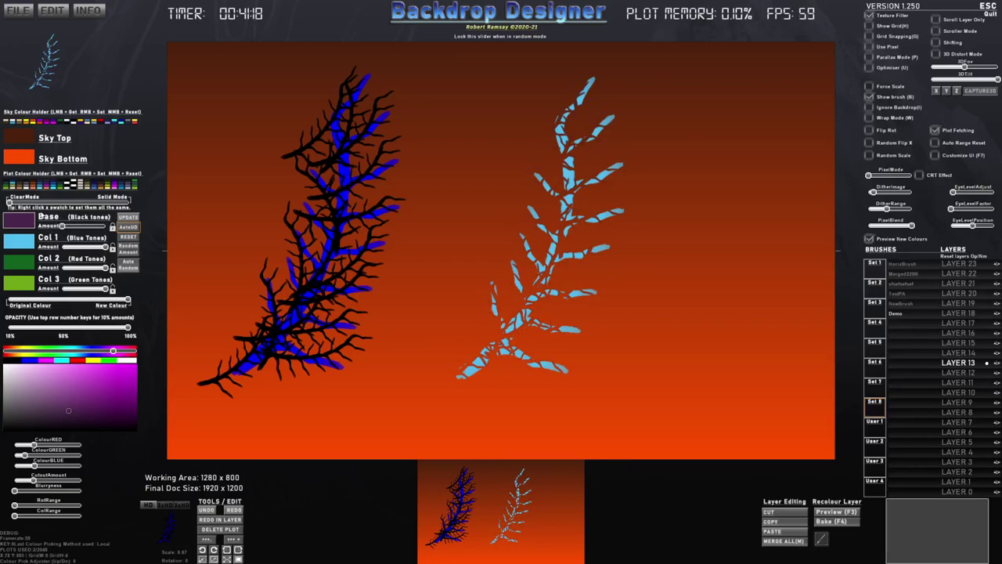
# Slide ClearMode and the Base amount to their minimum, then scale the brush down to about 0.75 and rotate it to 321
pyautogui.moveTo(14, 204)
pyautogui.mouseDown()
pyautogui.moveTo(104, 205)
pyautogui.moveTo(8, 205)
pyautogui.mouseUp()
pyautogui.moveTo(83, 228); pyautogui.dragTo(56, 229)
pyautogui.moveTo(69, 204); pyautogui.dragTo(14, 202)
pyautogui.scroll(-5, 591, 270)
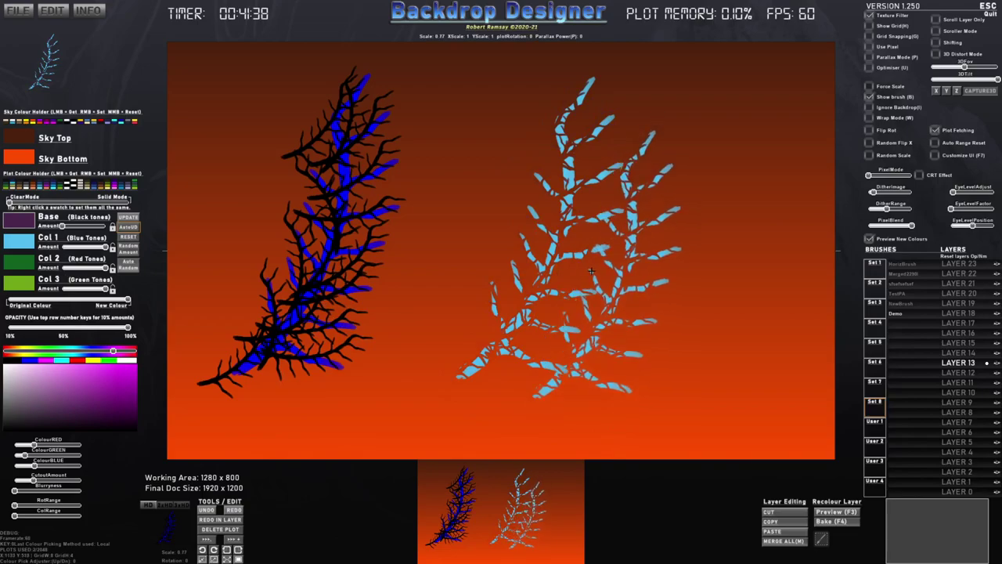
pyautogui.moveTo(591, 271)
pyautogui.mouseDown()
pyautogui.moveTo(548, 262)
pyautogui.moveTo(560, 237)
pyautogui.mouseUp()
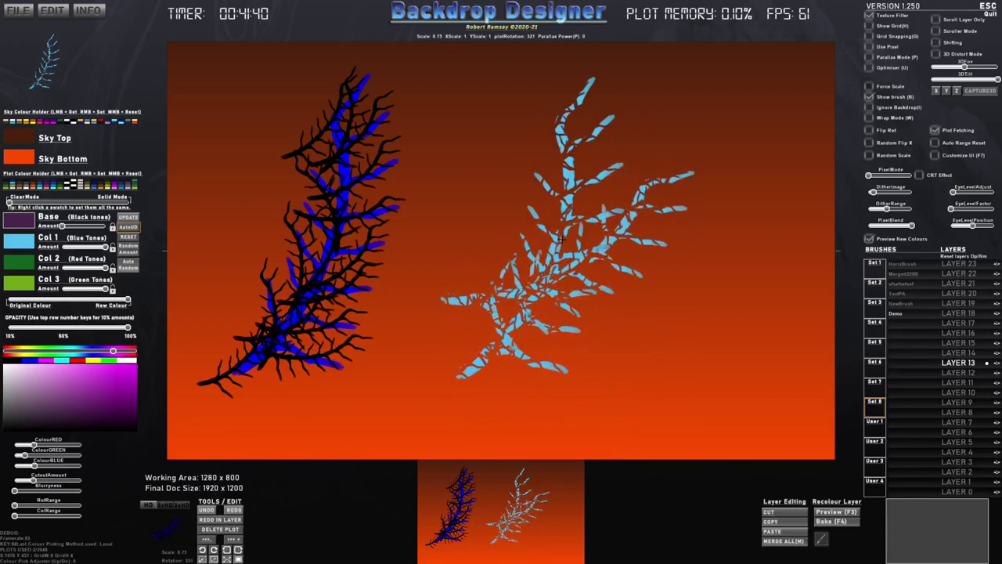
# Reset all plot data and stamp one pure blue, nearly horizontal copy of the brush across the middle of the backdrop
pyautogui.hotkey('ctrl', 'n')
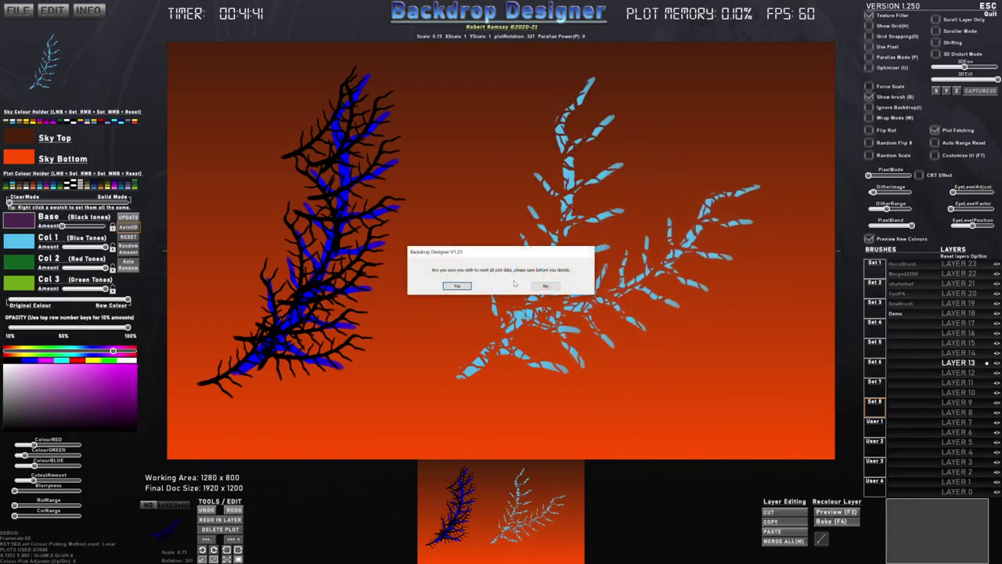
pyautogui.click(468, 286)
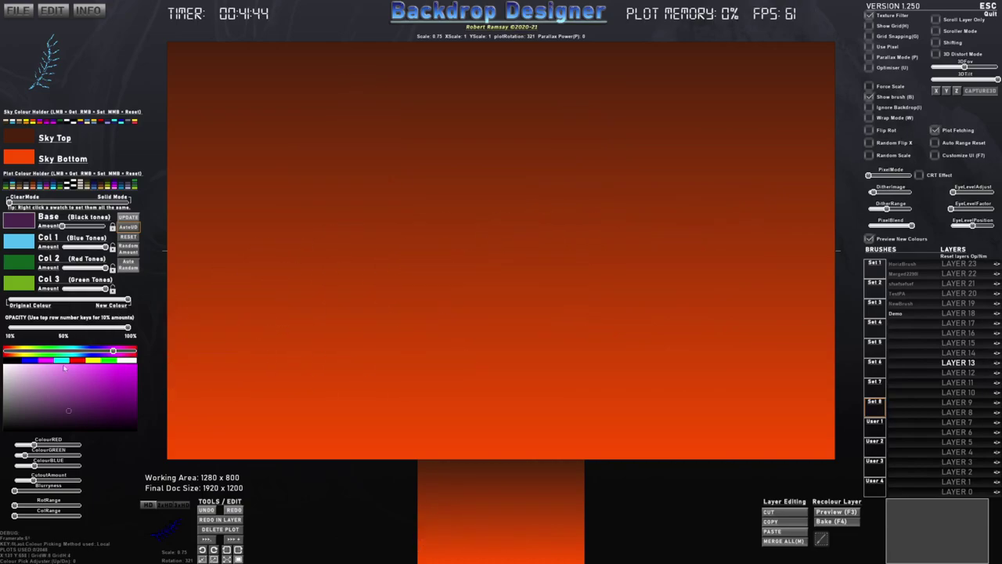
pyautogui.rightClick(31, 361)
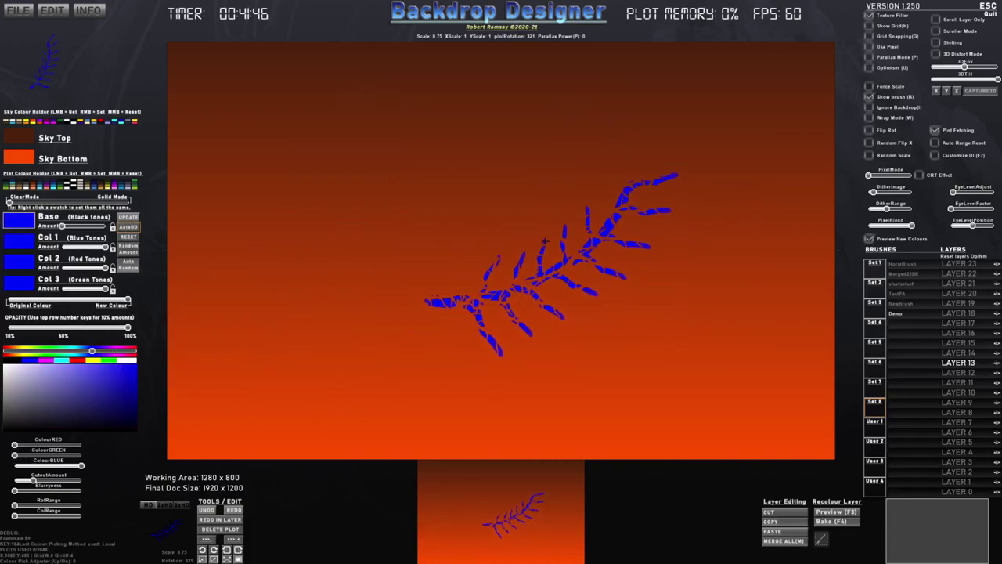
pyautogui.press('r')
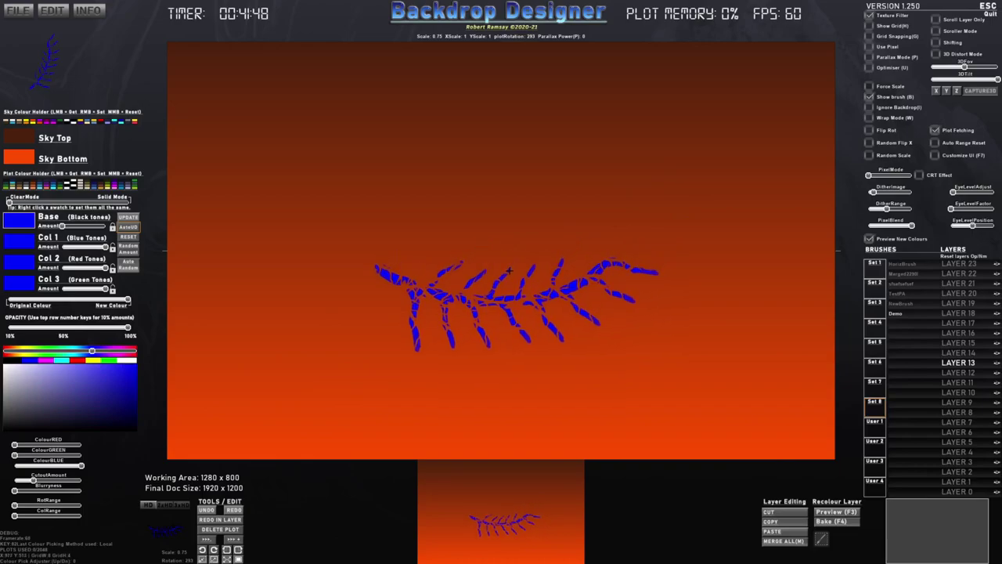
pyautogui.click(516, 274)
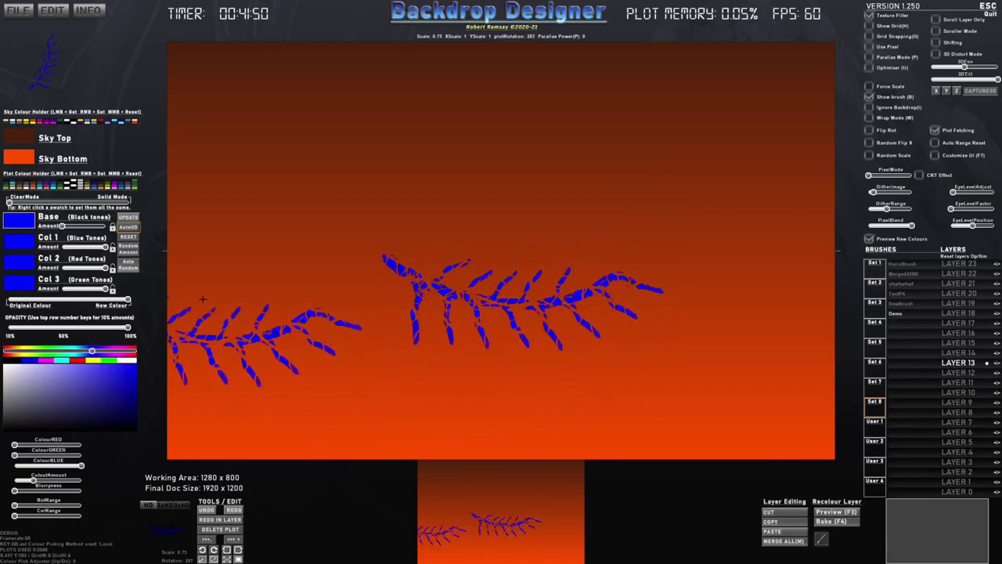
# Switch all four plot colours through bright red and blue, ending on a dark red
pyautogui.click(79, 363)
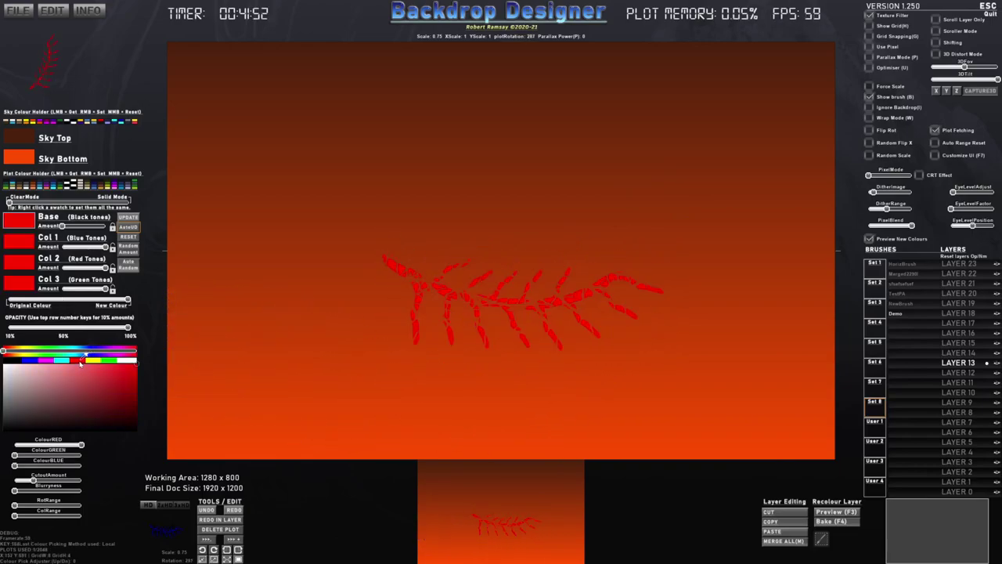
pyautogui.click(34, 361)
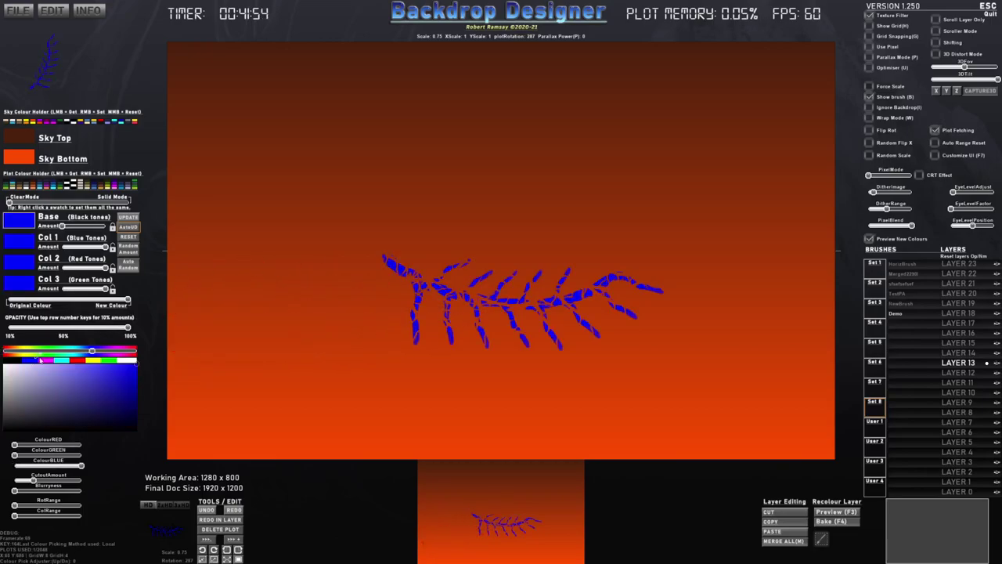
pyautogui.click(80, 361)
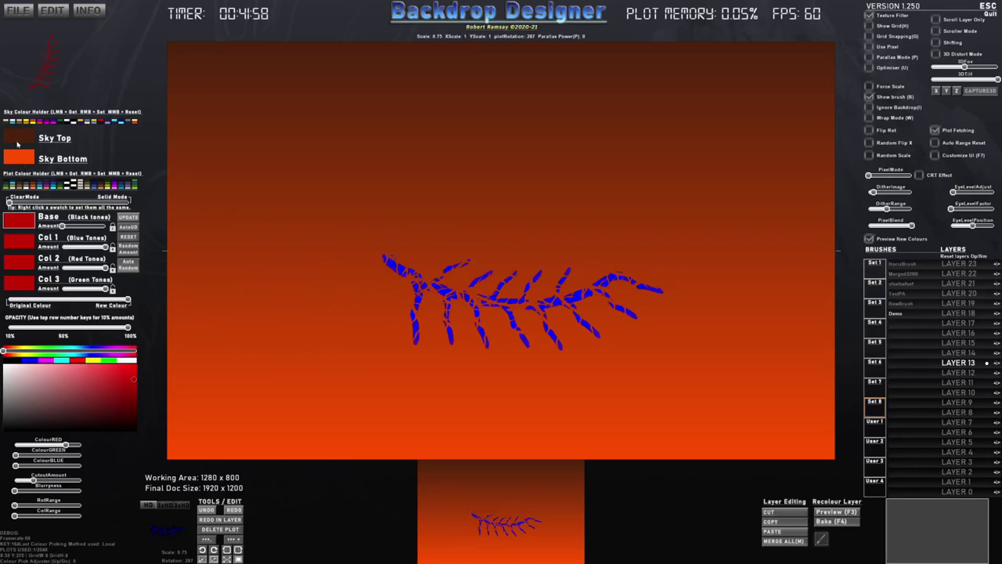
# Make the sky plain black by setting both Sky Top and Sky Bottom to black
pyautogui.click(19, 142)
pyautogui.click(69, 122)
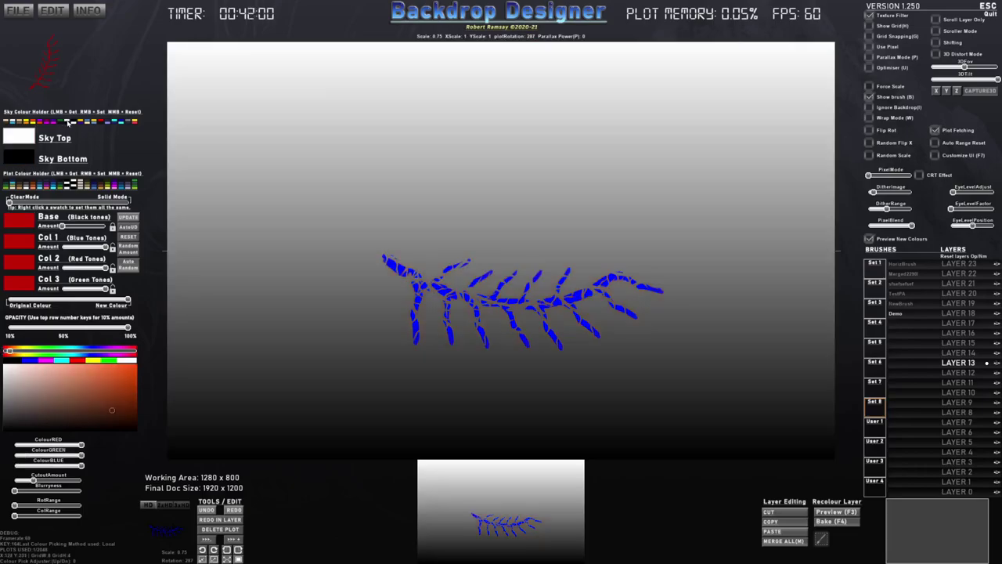
pyautogui.click(24, 158)
pyautogui.keyDown('alt'); pyautogui.click(24, 159); pyautogui.keyUp('alt')
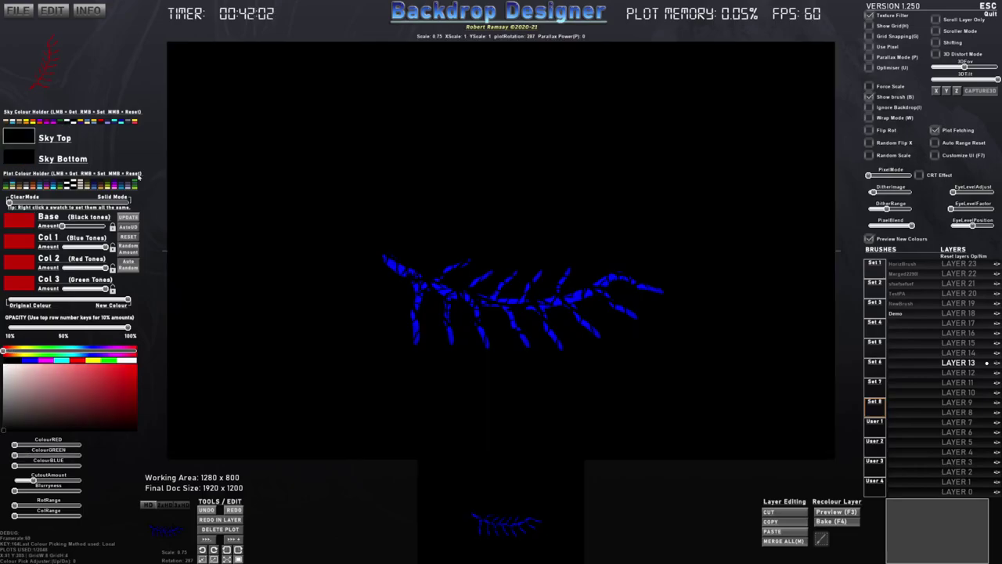
# Stamp two smaller dark red copies, one just above the blue branch and one at scale 0.52, rotated to 321, over its lower right end
pyautogui.scroll(-2, 513, 291)
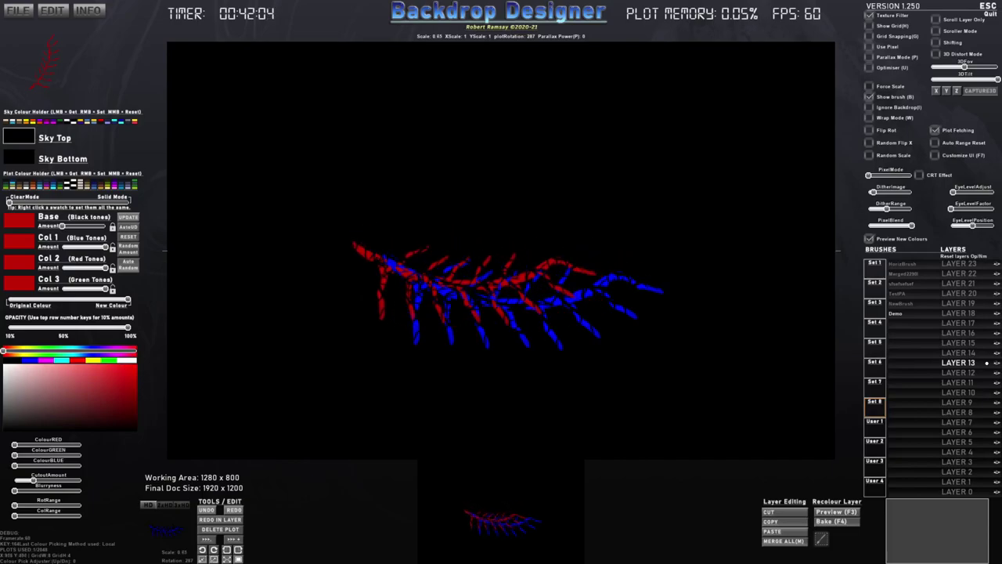
pyautogui.scroll(-2, 489, 258)
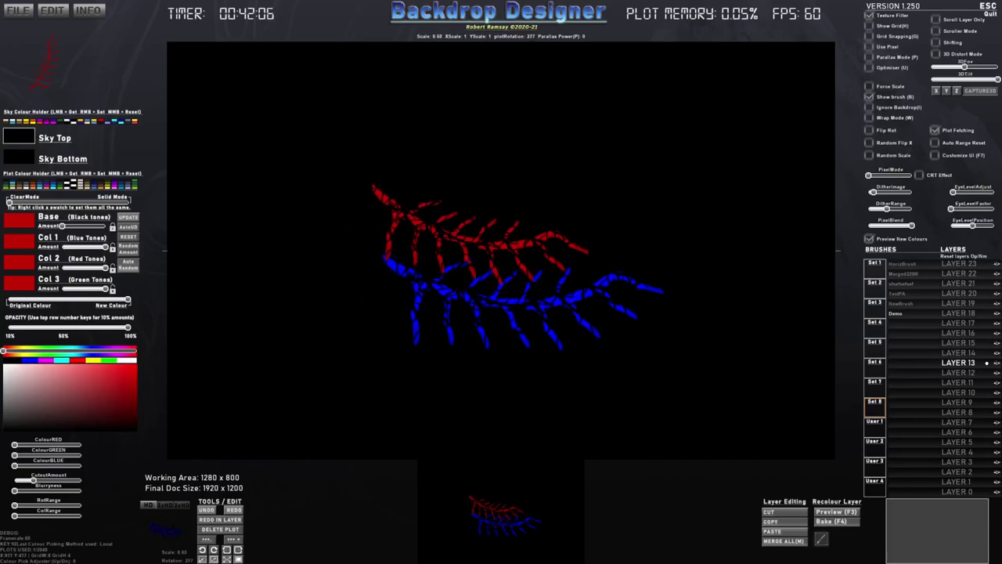
pyautogui.click(479, 237)
pyautogui.scroll(-3, 546, 313)
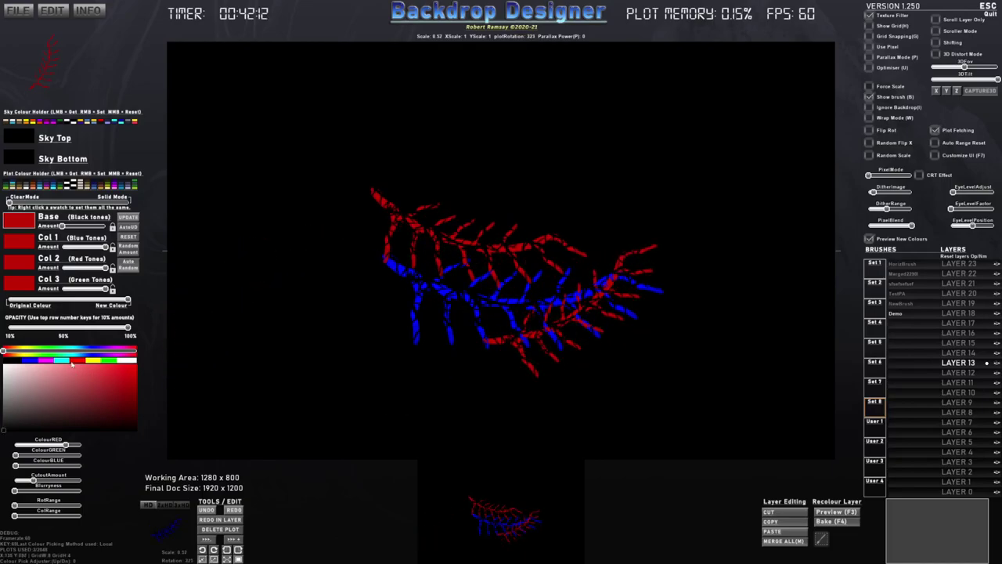
# Switch the brush to bright green and stamp two rotated, resized ferns over the right and left ends of the red and blue branches
pyautogui.click(110, 361)
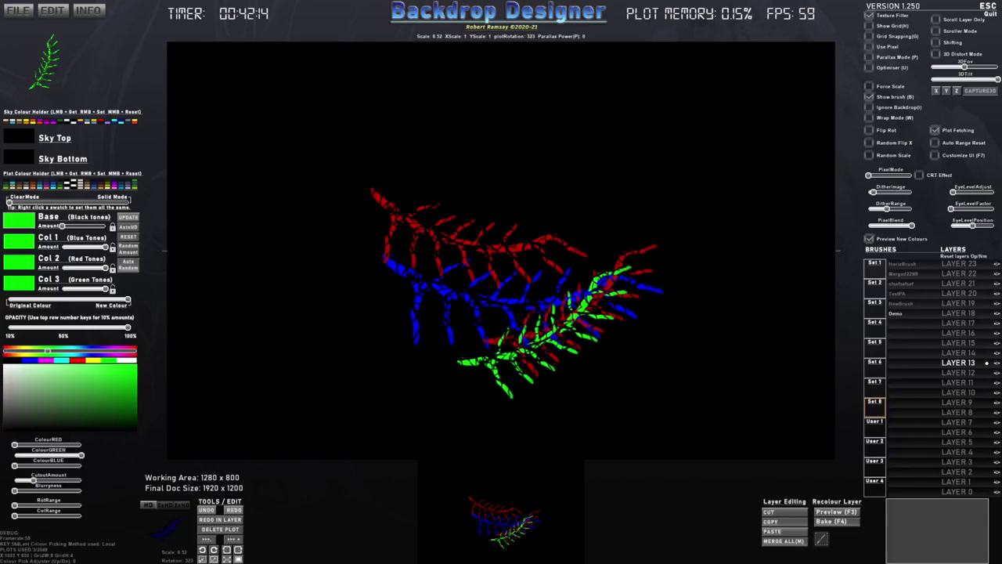
pyautogui.press('a')
pyautogui.click(625, 241)
pyautogui.press('s')
pyautogui.click(415, 282)
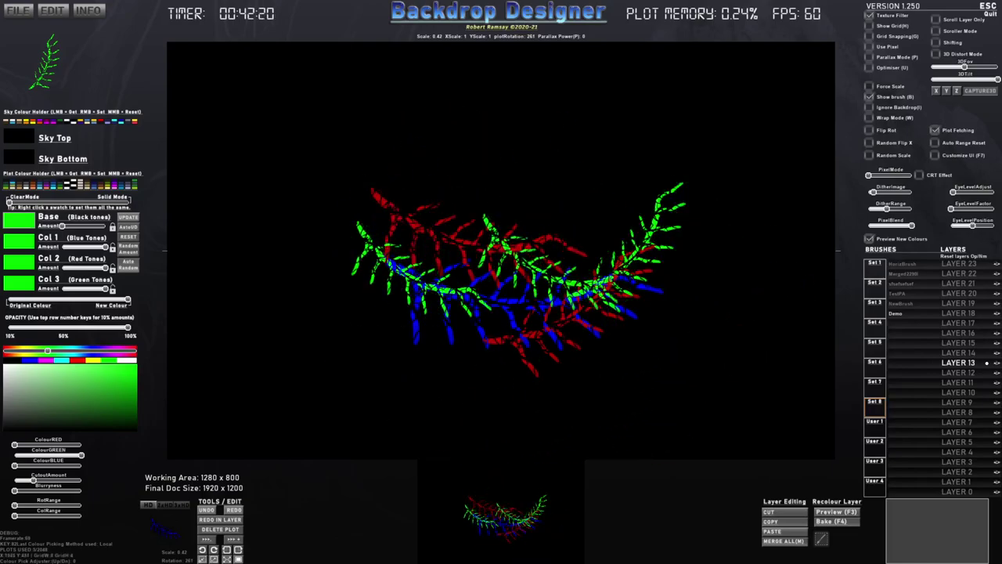
# Capture the whole cluster of red, blue and green branches as a new brush named NewMix
pyautogui.click(821, 539)
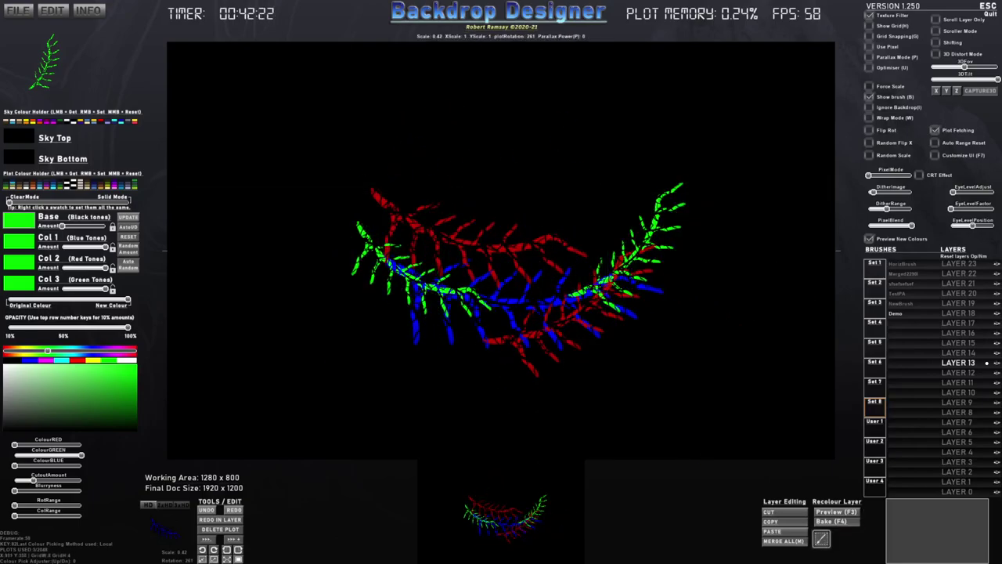
pyautogui.moveTo(334, 153)
pyautogui.mouseDown()
pyautogui.moveTo(652, 392)
pyautogui.moveTo(698, 391)
pyautogui.mouseUp()
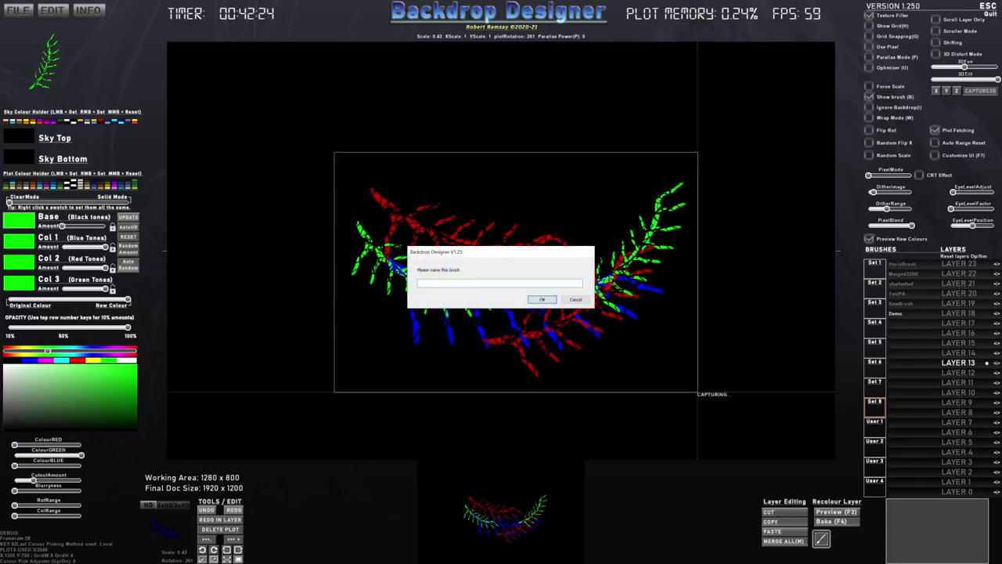
pyautogui.press('Return')
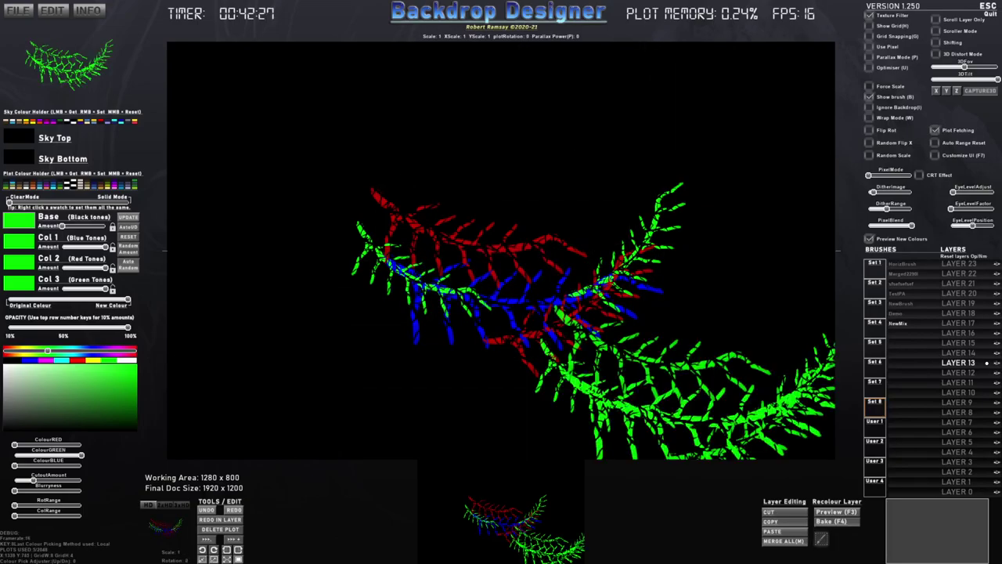
# Reset all plot data and set the new brush's colour blend fully to Original Colour
pyautogui.hotkey('ctrl', 'n')
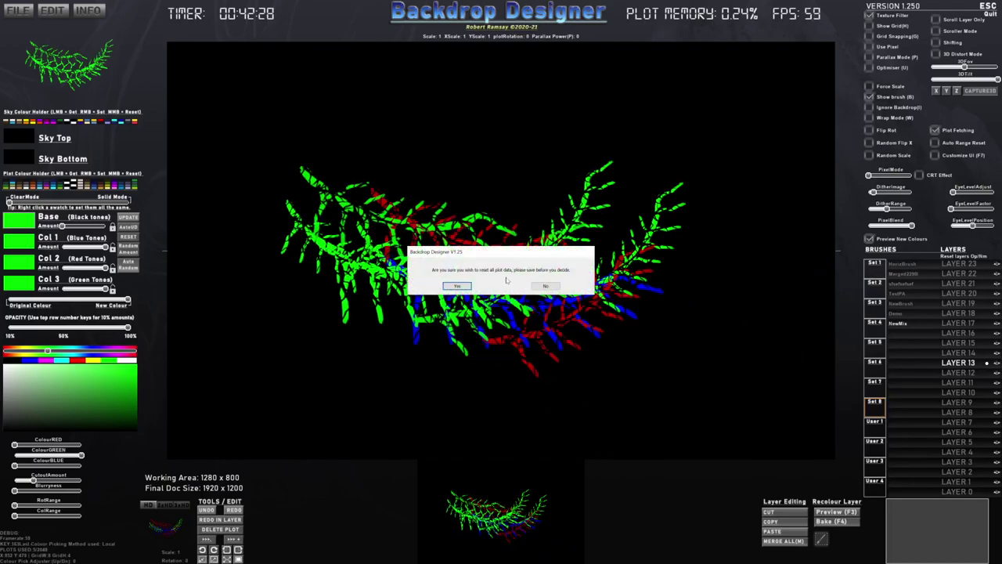
pyautogui.click(460, 287)
pyautogui.moveTo(96, 303); pyautogui.dragTo(1, 298)
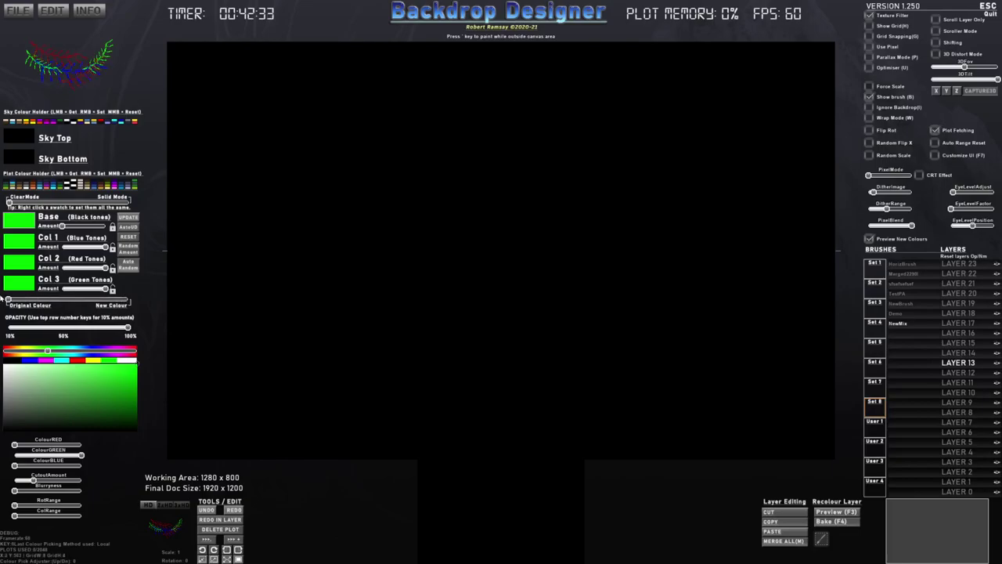
# Stamp two copies of the multicoloured brush side by side at a rotation of 72, with the backdrop ignored
pyautogui.press('a')
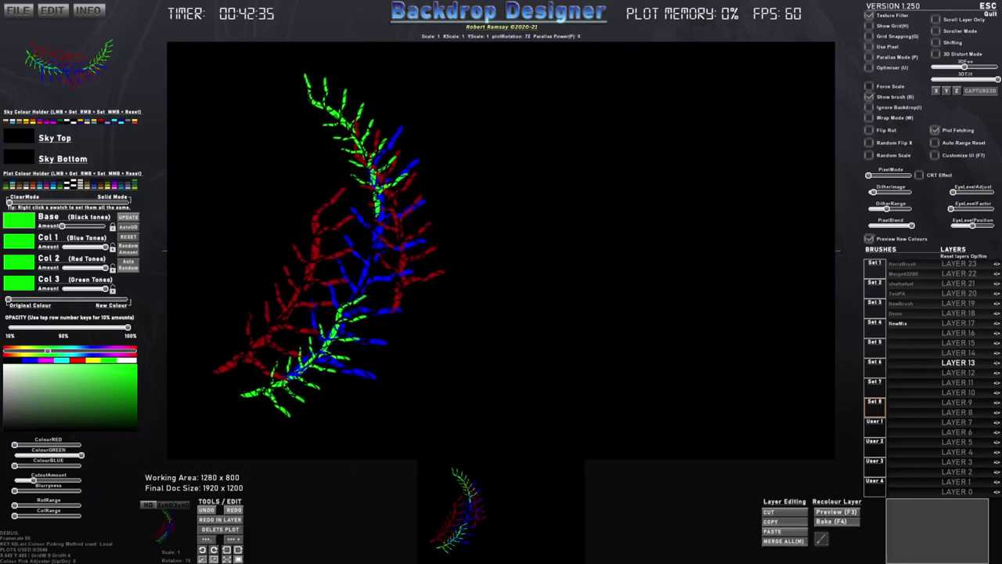
pyautogui.click(340, 264)
pyautogui.press('i')
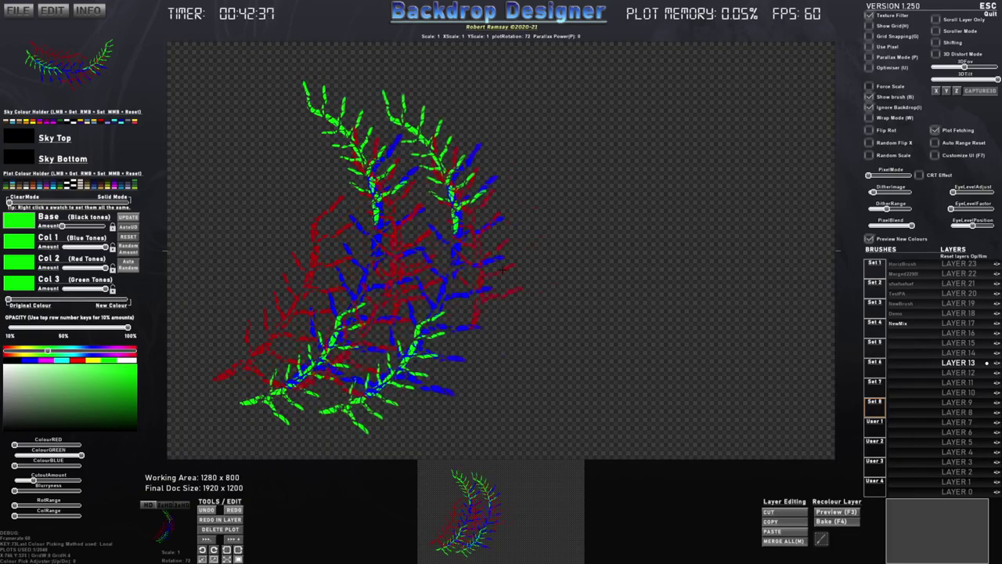
pyautogui.click(604, 280)
pyautogui.scroll(-1, 602, 282)
pyautogui.scroll(1, 603, 280)
pyautogui.click(599, 278)
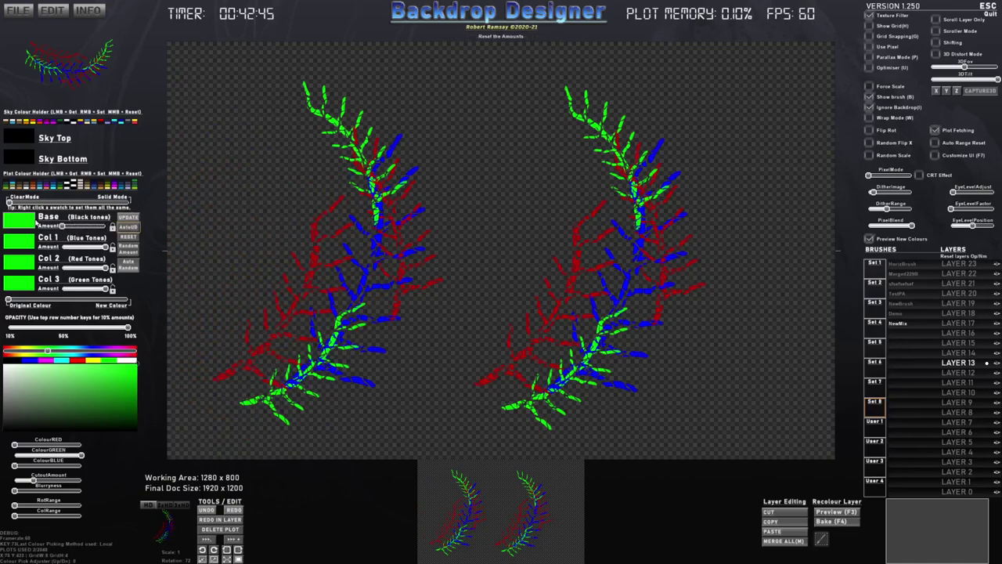
# Lower the Col 1, Col 2 and Col 3 amounts to minimum, raise Col 1 to full, and blend fully to New Colour
pyautogui.moveTo(90, 246)
pyautogui.mouseDown()
pyautogui.moveTo(66, 247)
pyautogui.moveTo(109, 247)
pyautogui.moveTo(49, 247)
pyautogui.mouseUp()
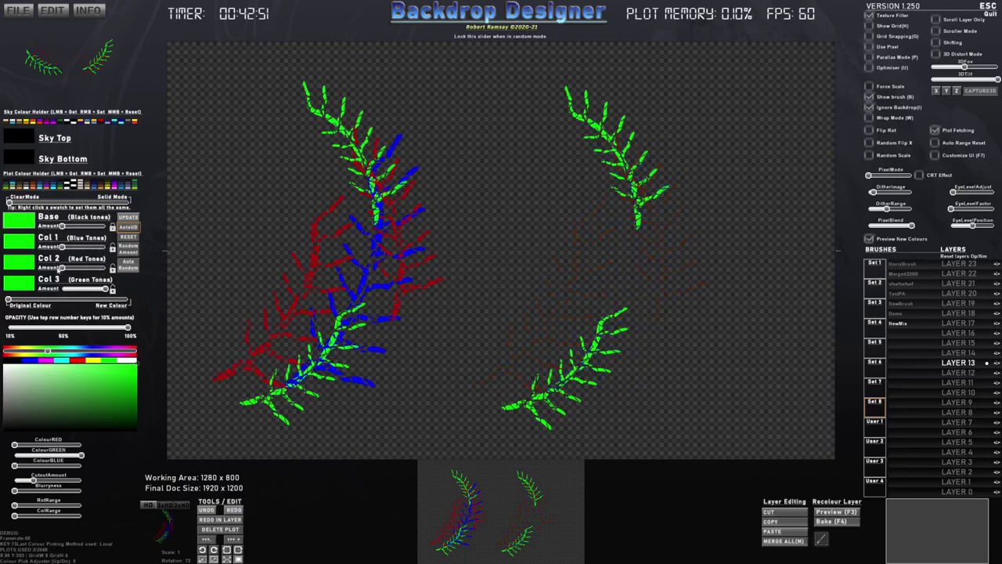
pyautogui.moveTo(103, 289); pyautogui.dragTo(66, 288)
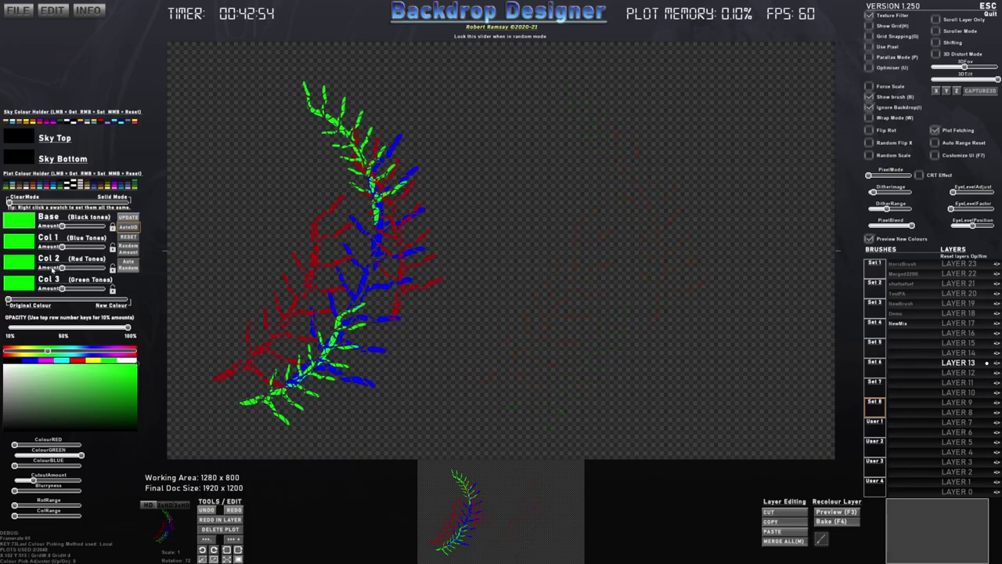
pyautogui.moveTo(68, 247); pyautogui.dragTo(120, 251)
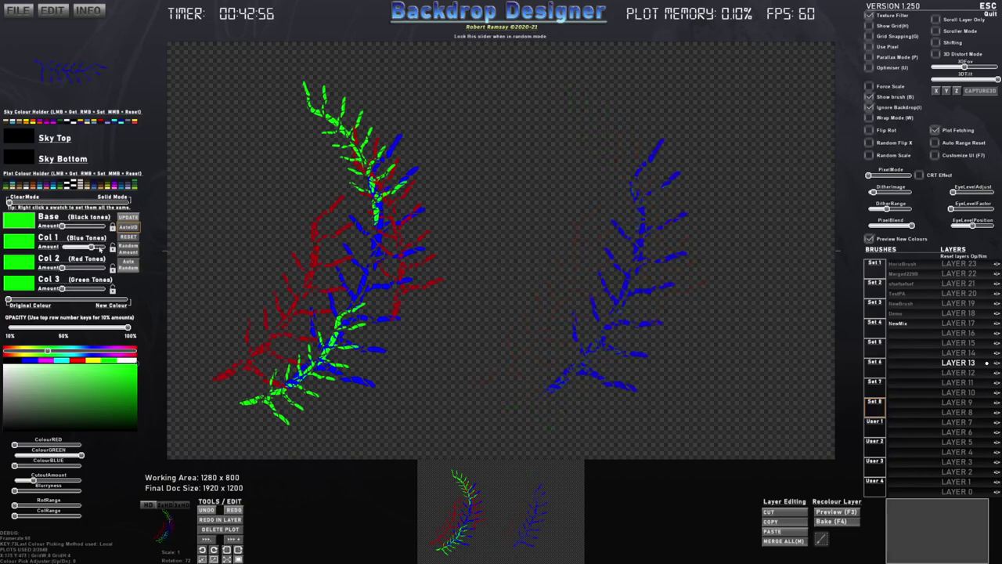
pyautogui.moveTo(23, 300); pyautogui.dragTo(130, 304)
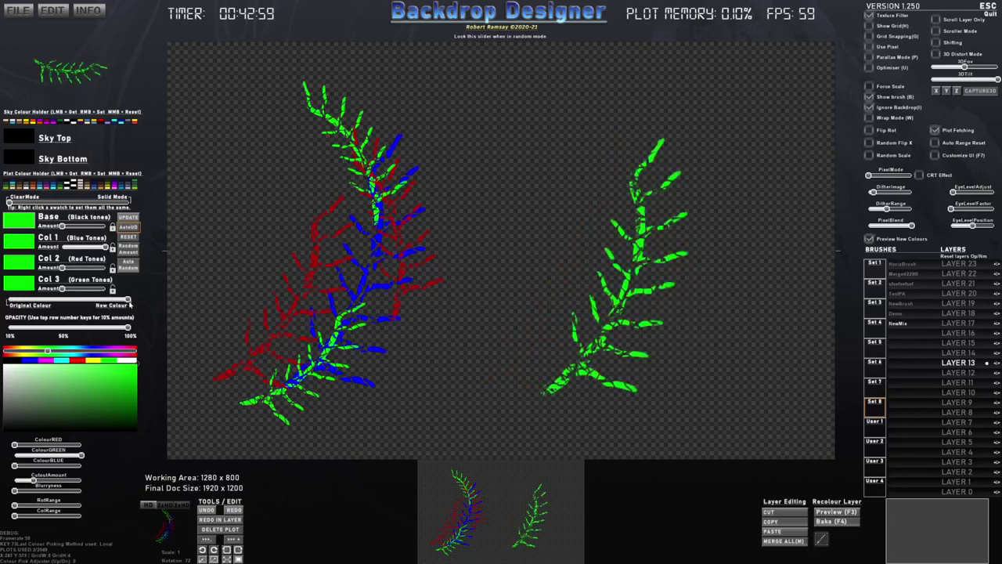
# Load the purple and orange plot palette, raise the Col 2 and Col 3 amounts to full, and reset the plot data
pyautogui.click(49, 186)
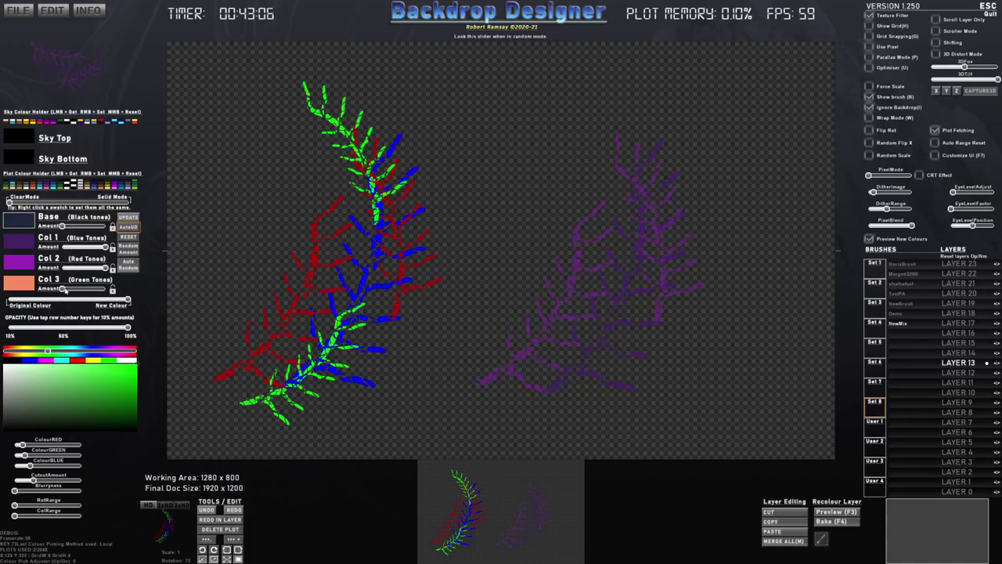
pyautogui.click(421, 218)
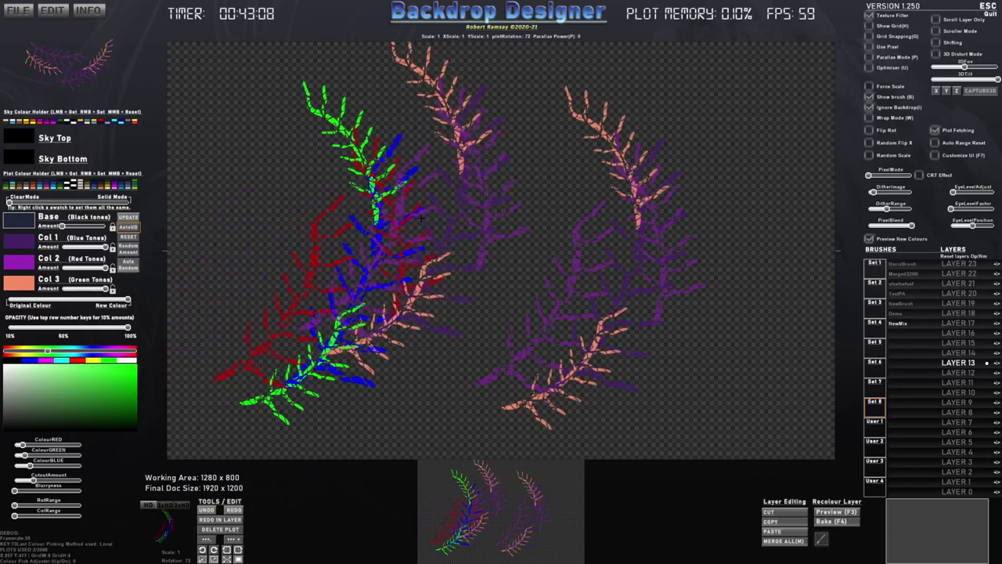
pyautogui.hotkey('ctrl', 'n')
pyautogui.click(457, 286)
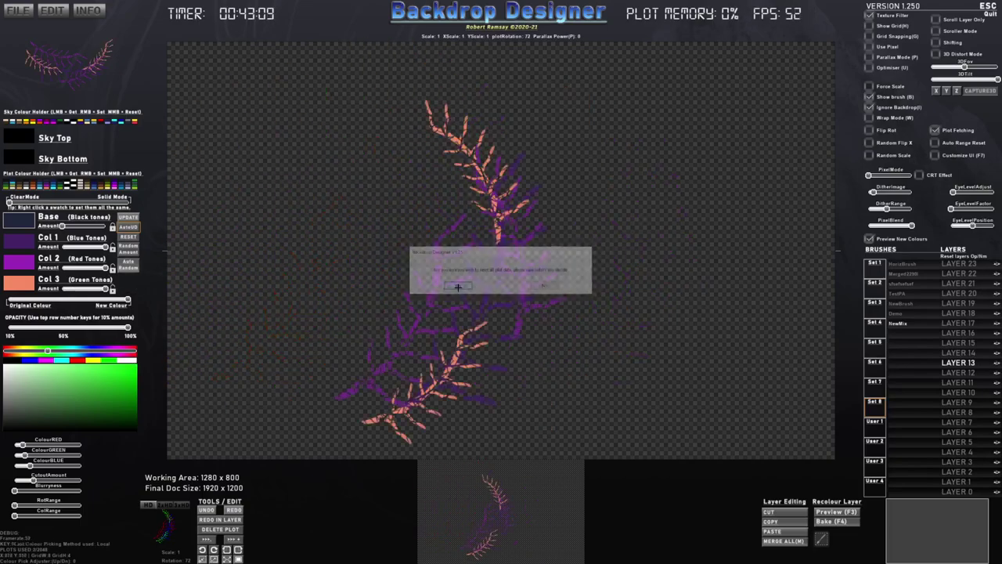
# Shrink and rotate the brush on the normal backdrop, and enable Auto Random for the colour amounts
pyautogui.scroll(-3, 521, 273)
pyautogui.press('e')
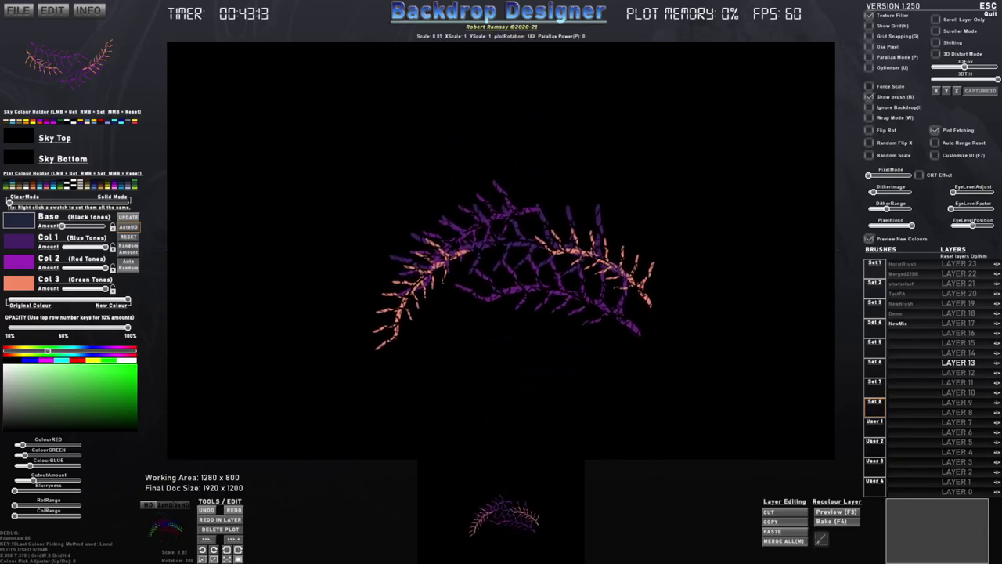
pyautogui.press('q')
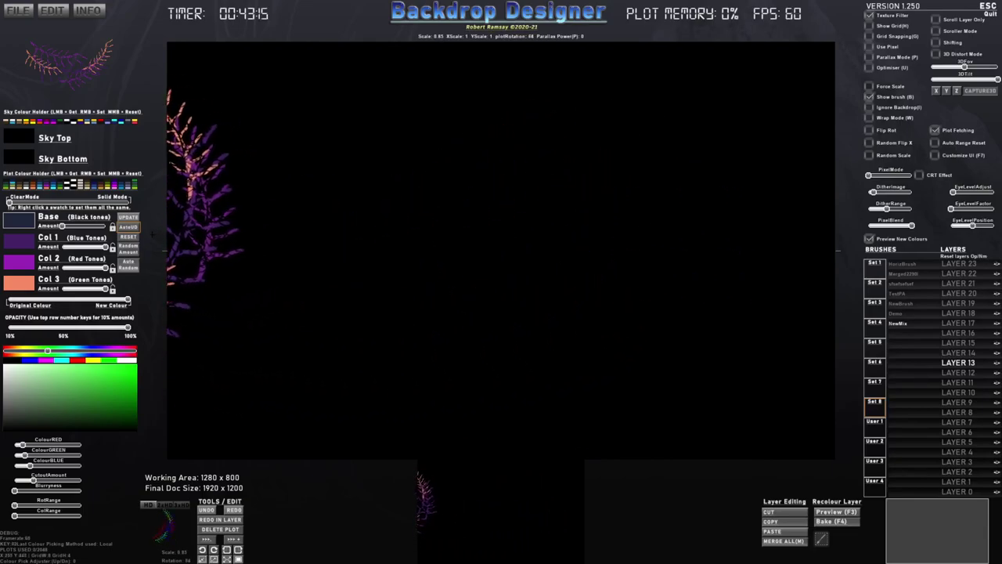
pyautogui.click(135, 268)
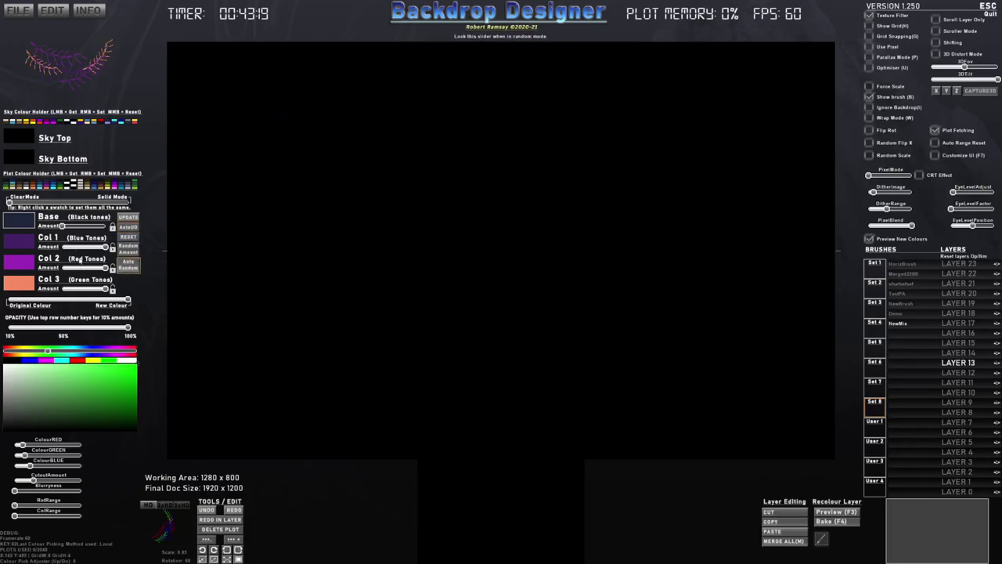
# Fill the middle of the canvas with overlapping purple and orange fern stamps using the randomised colour amounts
pyautogui.click(337, 257)
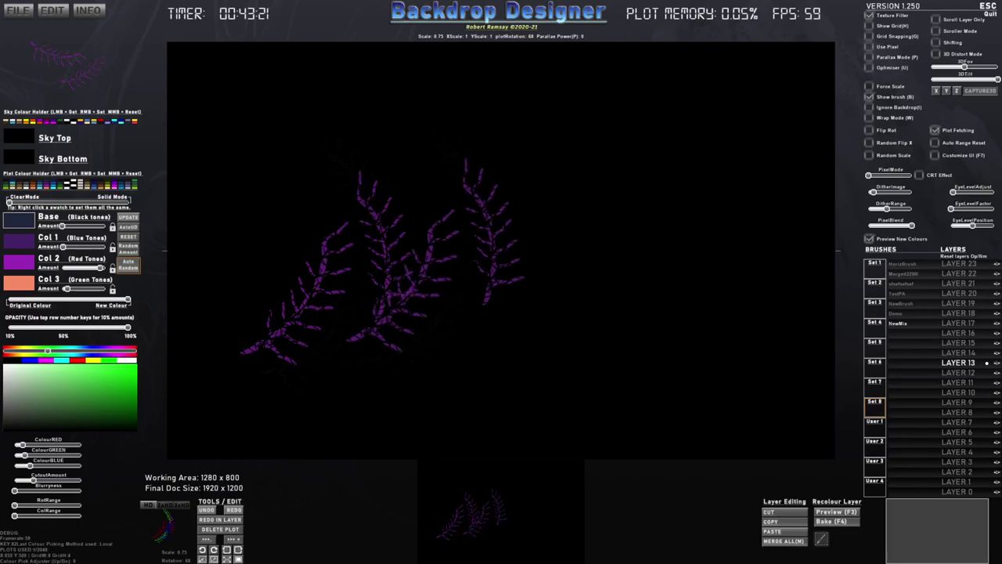
pyautogui.click(430, 254)
pyautogui.click(435, 252)
pyautogui.click(395, 280)
pyautogui.click(343, 273)
pyautogui.click(364, 290)
pyautogui.click(484, 286)
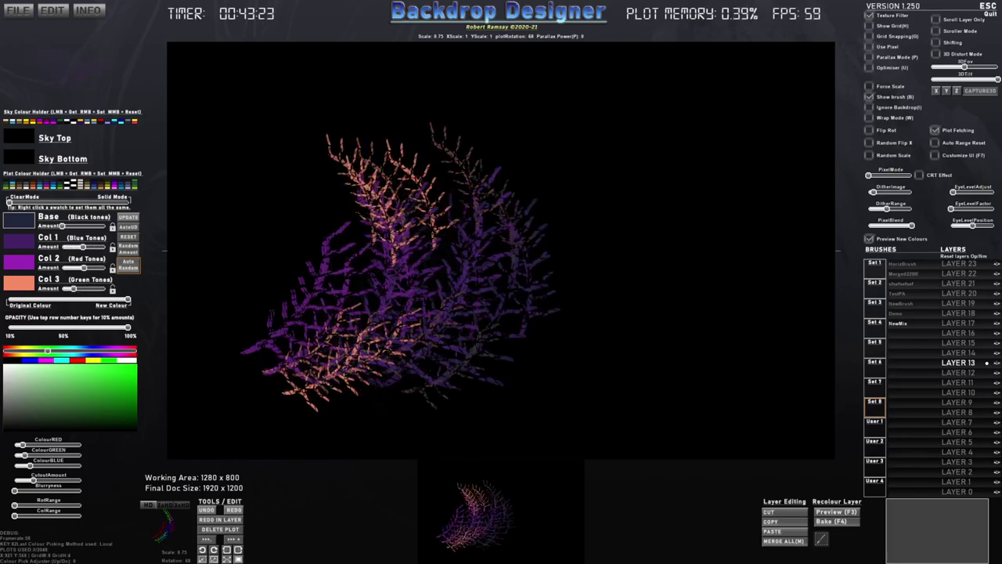
pyautogui.click(514, 278)
pyautogui.click(528, 281)
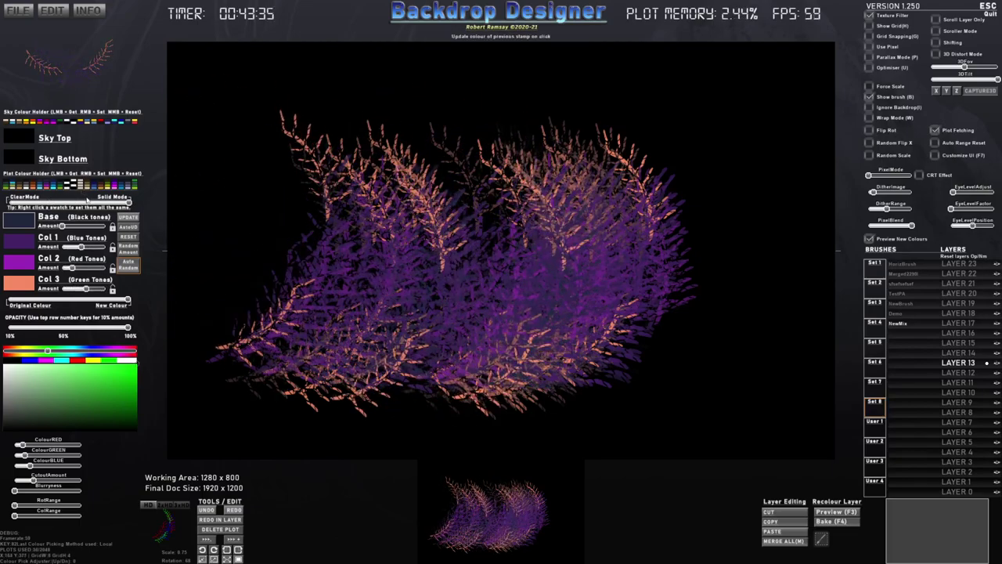
pyautogui.moveTo(301, 222)
pyautogui.mouseDown()
pyautogui.moveTo(290, 233)
pyautogui.moveTo(321, 261)
pyautogui.moveTo(393, 222)
pyautogui.mouseUp()
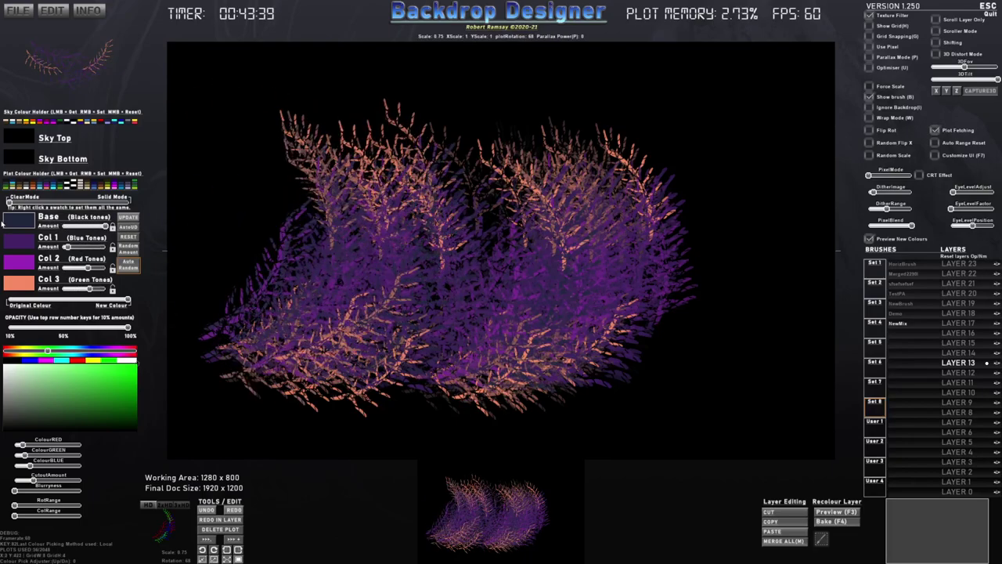
# Change the Base colour to blue, green and near-black, painting blue and green ferns across the middle of the purple foliage
pyautogui.click(21, 232)
pyautogui.moveTo(66, 417); pyautogui.dragTo(125, 372)
pyautogui.moveTo(371, 315)
pyautogui.mouseDown()
pyautogui.moveTo(436, 274)
pyautogui.moveTo(471, 301)
pyautogui.mouseUp()
pyautogui.moveTo(80, 351); pyautogui.dragTo(49, 351)
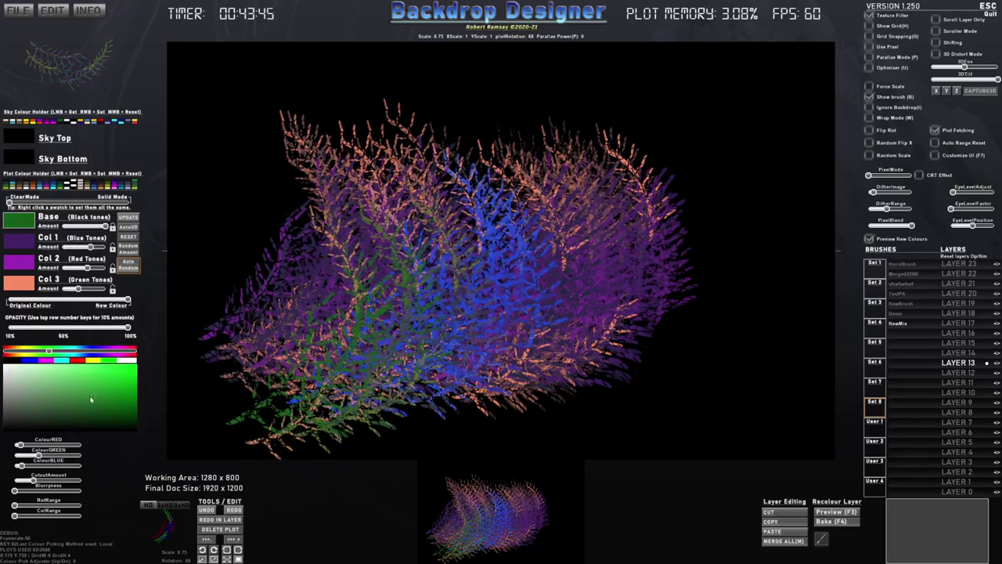
pyautogui.moveTo(93, 400); pyautogui.dragTo(43, 426)
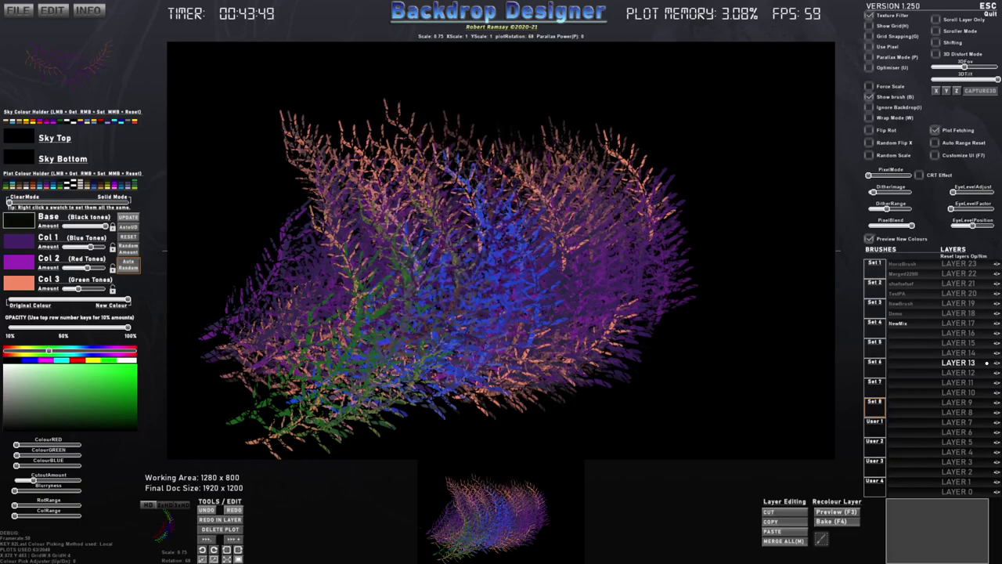
# Clear all plot data and apply the sky preset with yellow on top and blue at the bottom
pyautogui.press('Delete')
pyautogui.click(457, 286)
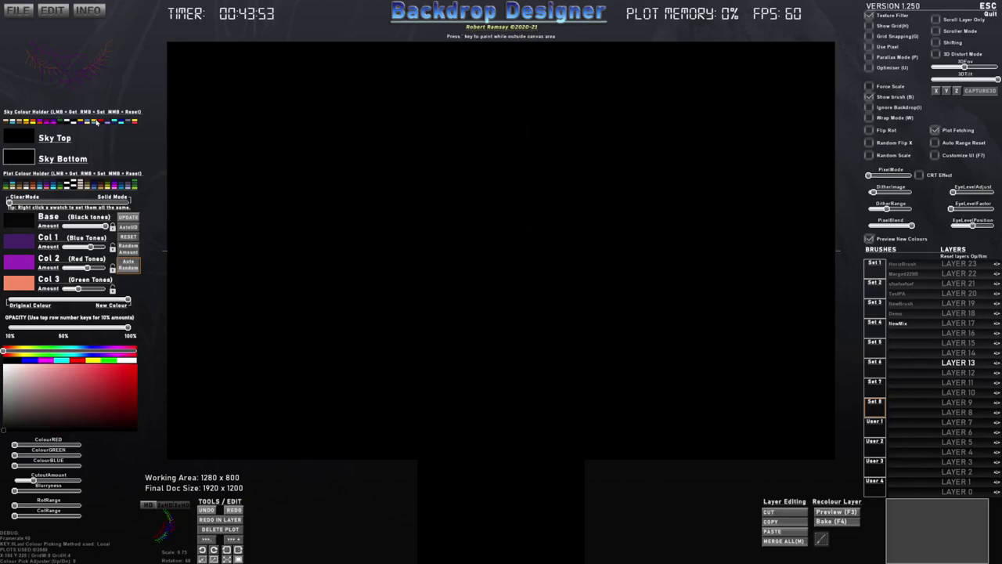
pyautogui.click(95, 122)
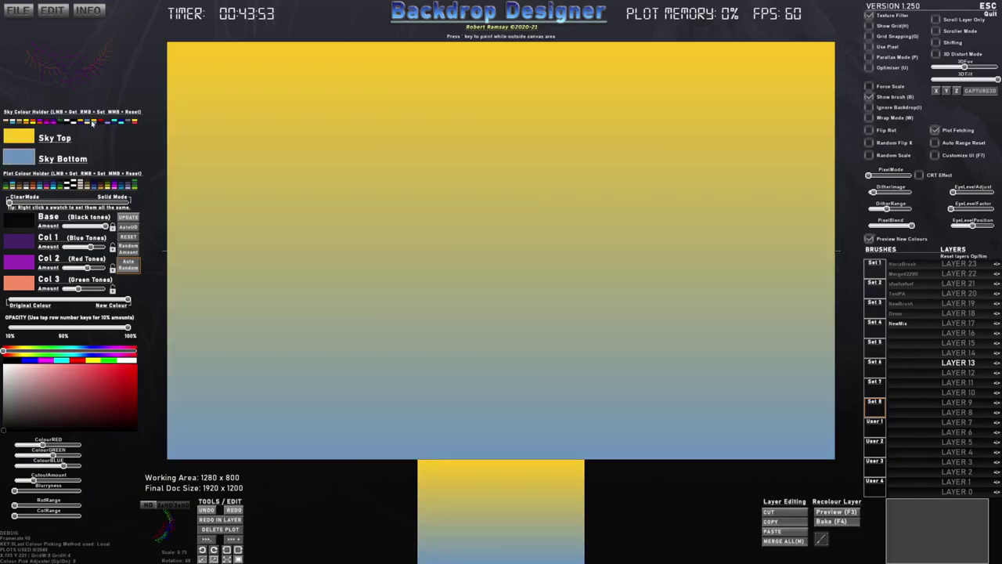
# Load the green plot palette and stamp overlapping upright ferns along the canvas's lower edge, right of centre
pyautogui.click(61, 185)
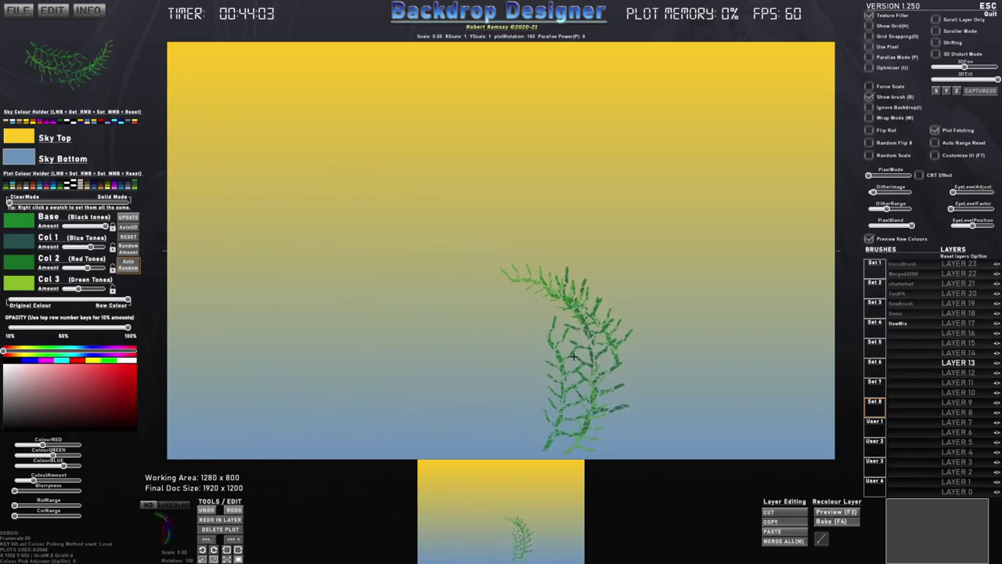
pyautogui.click(615, 369)
pyautogui.moveTo(620, 373); pyautogui.dragTo(547, 392)
pyautogui.click(592, 347)
pyautogui.click(595, 312)
pyautogui.click(646, 373)
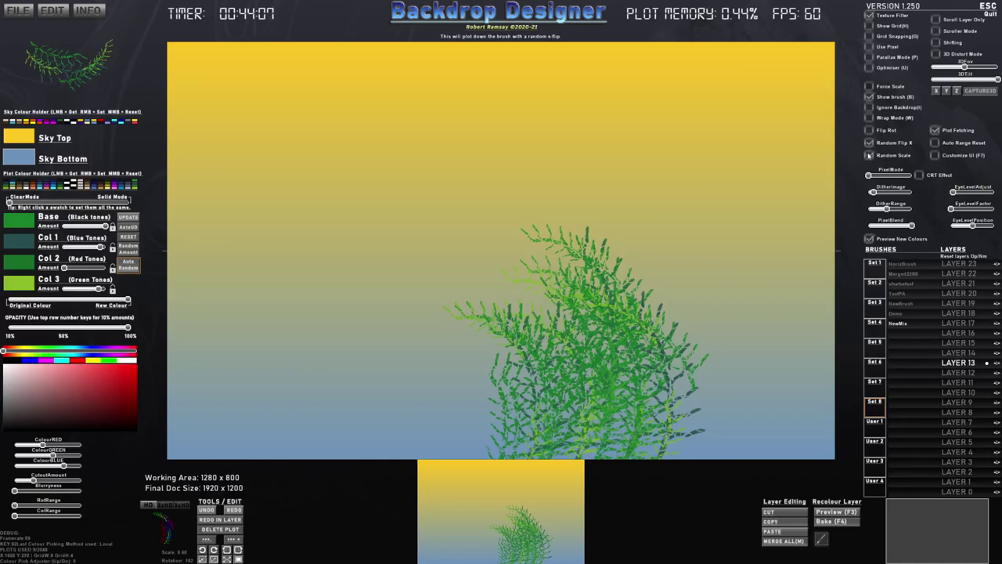
# Enable Random Flip X and Random Scale, raise RotRange slightly, and fill the rest of the canvas's lower edge with green ferns
pyautogui.click(732, 376)
pyautogui.click(704, 376)
pyautogui.click(689, 344)
pyautogui.click(712, 376)
pyautogui.click(757, 378)
pyautogui.click(764, 374)
pyautogui.click(765, 350)
pyautogui.moveTo(765, 349)
pyautogui.mouseDown()
pyautogui.moveTo(783, 384)
pyautogui.moveTo(747, 438)
pyautogui.mouseUp()
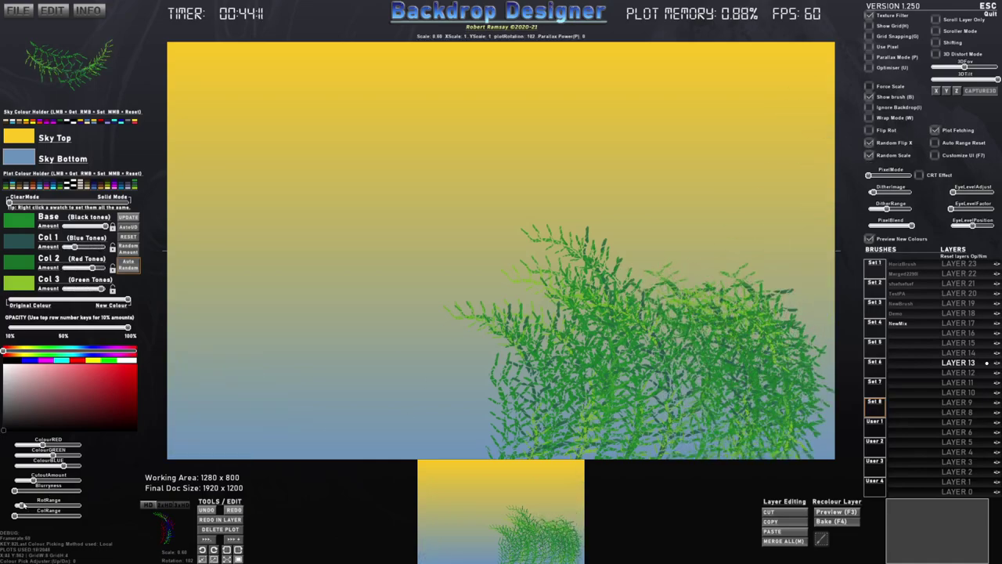
pyautogui.moveTo(302, 447)
pyautogui.mouseDown()
pyautogui.moveTo(352, 438)
pyautogui.moveTo(183, 453)
pyautogui.moveTo(423, 400)
pyautogui.moveTo(524, 360)
pyautogui.moveTo(564, 420)
pyautogui.moveTo(619, 395)
pyautogui.moveTo(674, 392)
pyautogui.moveTo(689, 361)
pyautogui.moveTo(440, 399)
pyautogui.moveTo(329, 392)
pyautogui.mouseUp()
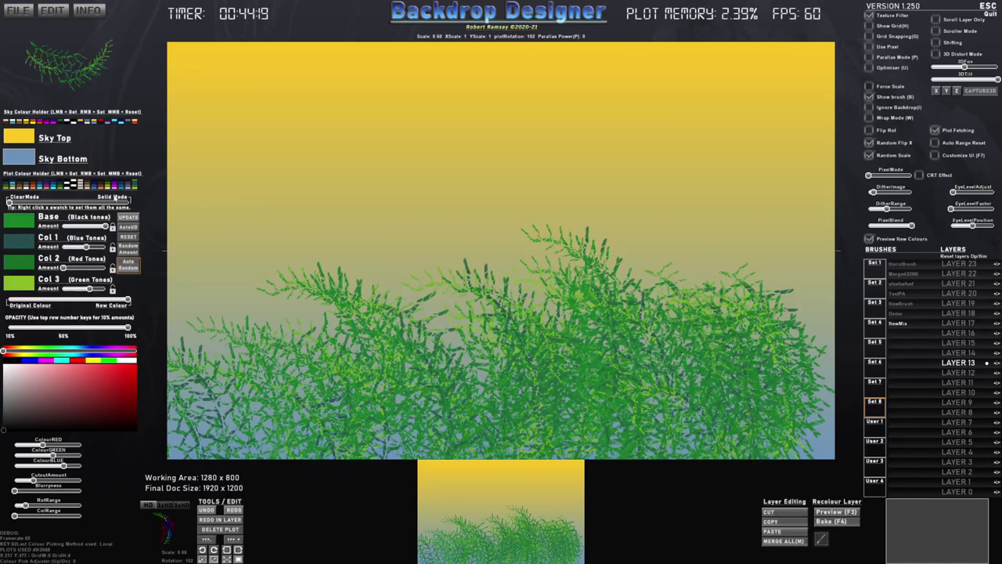
# Paint dark blue ferns over the lower-left foliage and dark green ones across the middle, using the matching plot palettes
pyautogui.click(94, 187)
pyautogui.moveTo(200, 423)
pyautogui.mouseDown()
pyautogui.moveTo(294, 392)
pyautogui.moveTo(398, 446)
pyautogui.mouseUp()
pyautogui.moveTo(376, 407); pyautogui.dragTo(564, 391)
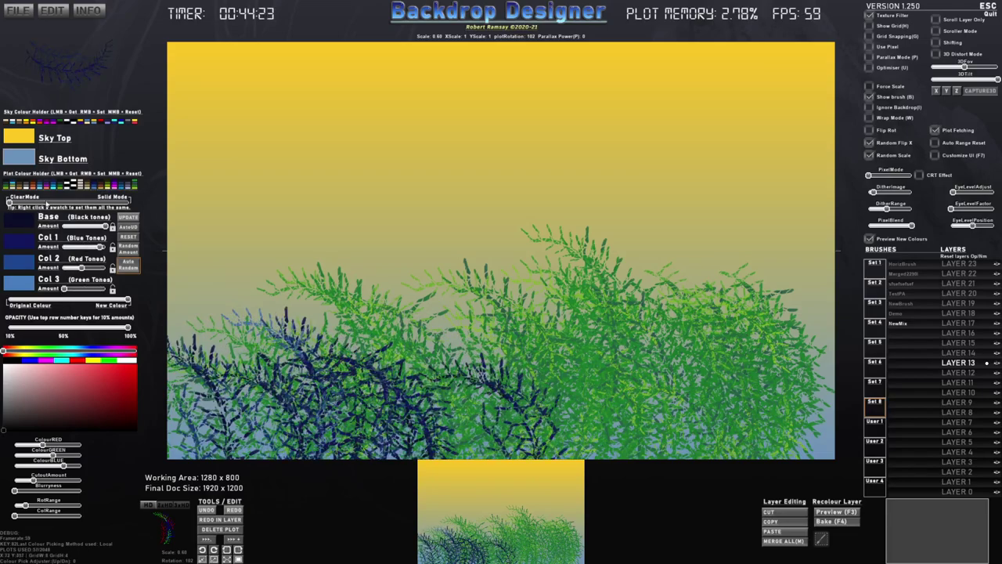
pyautogui.click(61, 188)
pyautogui.moveTo(258, 400)
pyautogui.mouseDown()
pyautogui.moveTo(313, 407)
pyautogui.moveTo(486, 391)
pyautogui.moveTo(624, 395)
pyautogui.mouseUp()
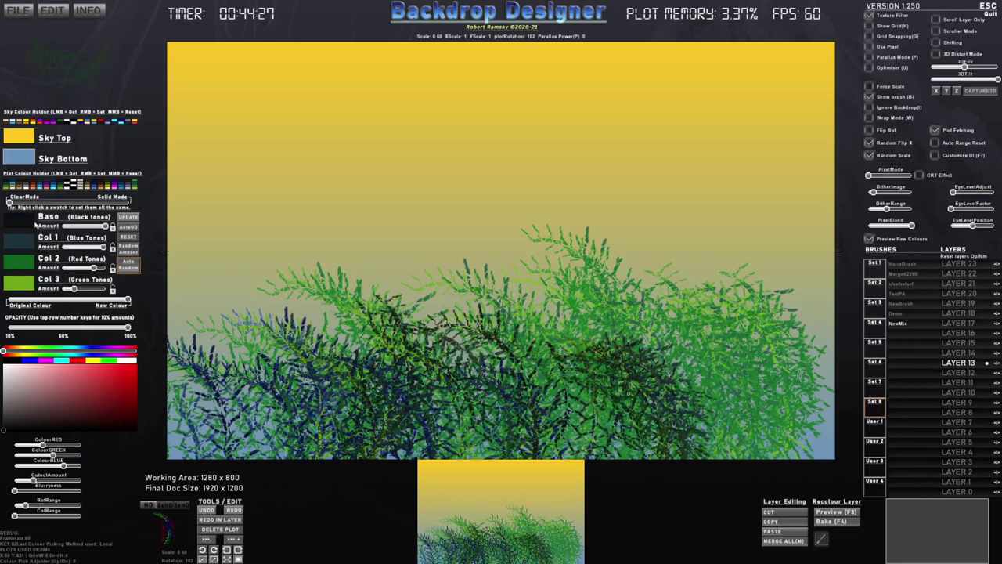
# Recolour the plot tones: Base to dark teal, Col 3 to light yellow-green and Col 2 to bright green
pyautogui.click(34, 225)
pyautogui.moveTo(53, 415); pyautogui.dragTo(92, 399)
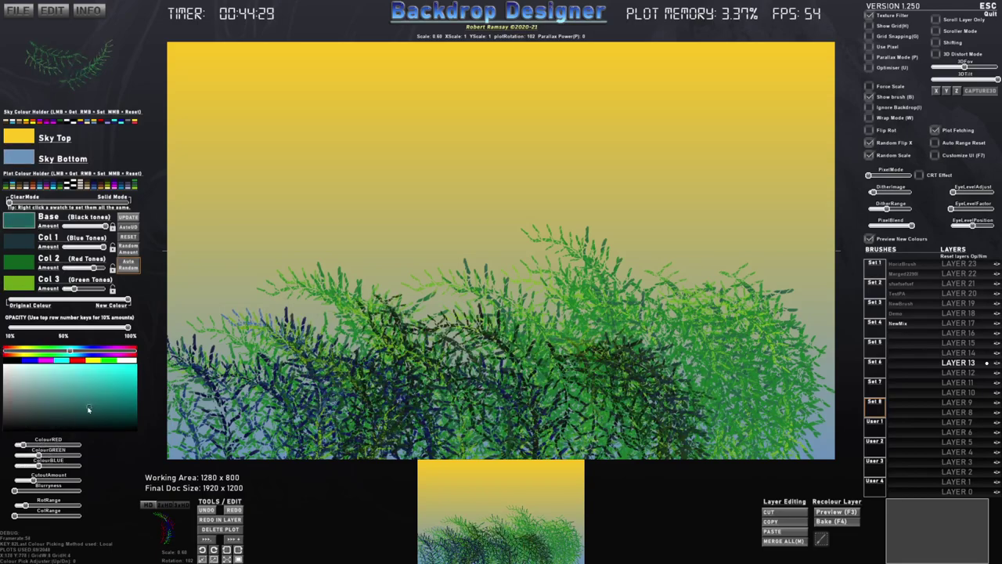
pyautogui.click(21, 286)
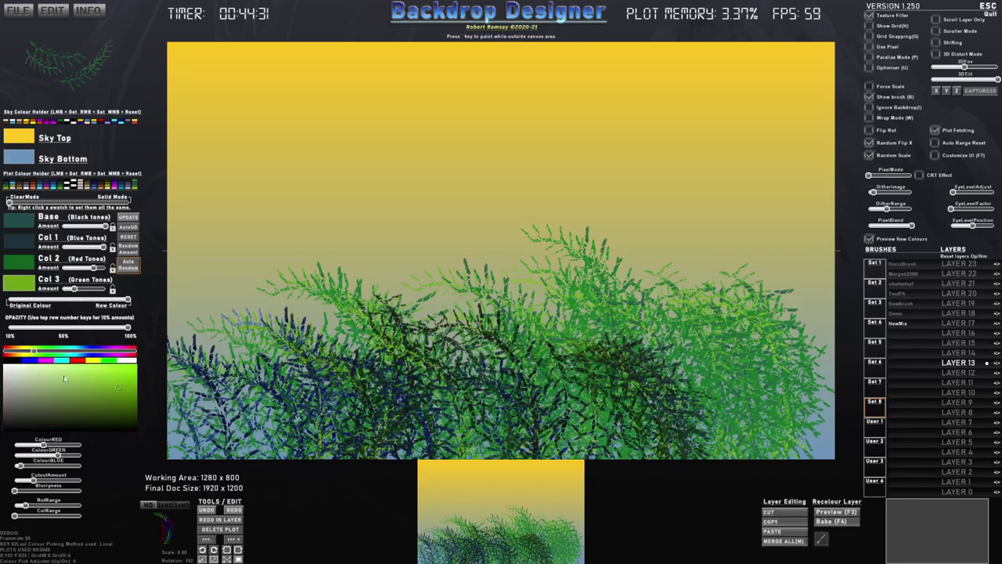
pyautogui.click(17, 260)
pyautogui.click(104, 376)
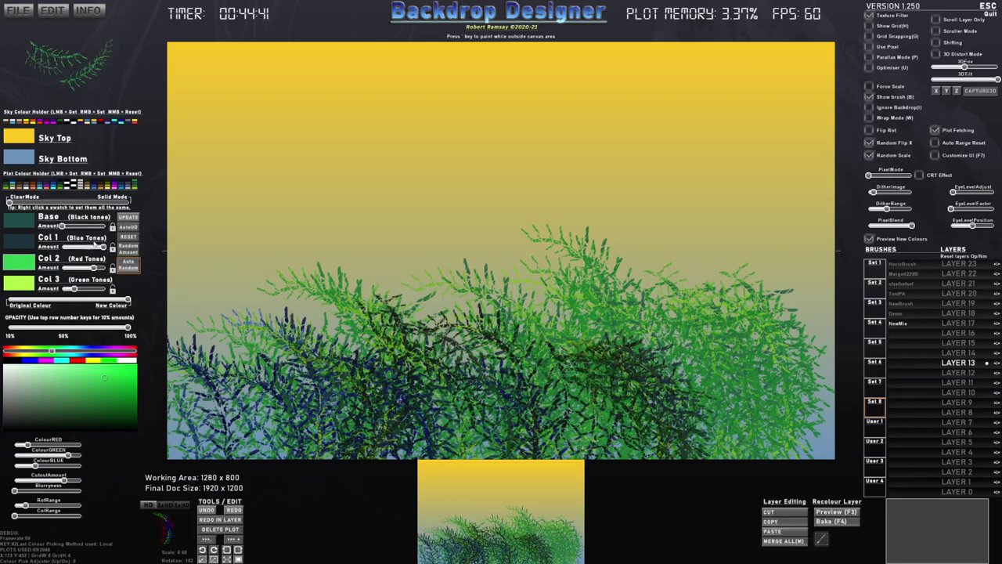
# Stamp recoloured ferns over the centre, lower the opacity to 40%, and add more ferns across the centre and upper-left of the canvas
pyautogui.moveTo(435, 344)
pyautogui.mouseDown()
pyautogui.moveTo(501, 344)
pyautogui.moveTo(487, 361)
pyautogui.mouseUp()
pyautogui.click(486, 360)
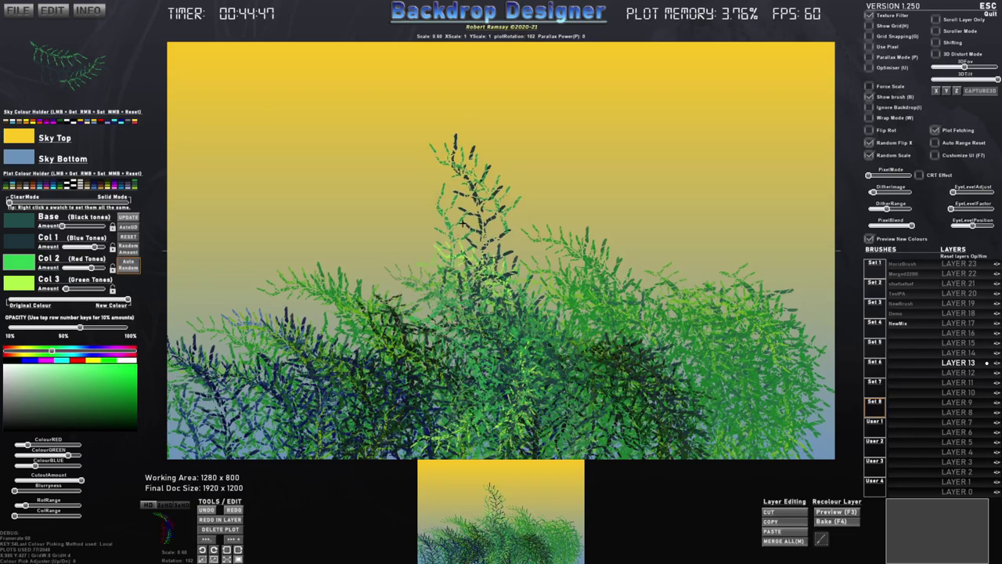
pyautogui.press('4')
pyautogui.click(464, 357)
pyautogui.click(426, 376)
pyautogui.click(400, 364)
pyautogui.click(383, 332)
pyautogui.click(333, 181)
pyautogui.click(320, 196)
pyautogui.click(356, 262)
pyautogui.click(384, 290)
# Reduce the brush opacity to 20% and stamp a row of faint ferns above the central foliage
pyautogui.press('3')
pyautogui.press('2')
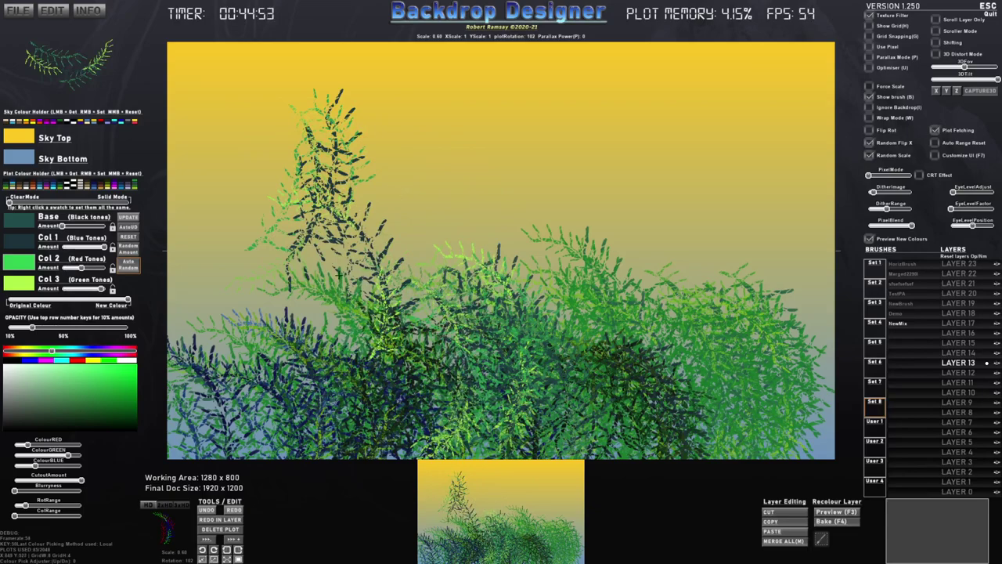
pyautogui.click(459, 280)
pyautogui.click(450, 270)
pyautogui.click(440, 259)
pyautogui.click(430, 249)
pyautogui.click(424, 240)
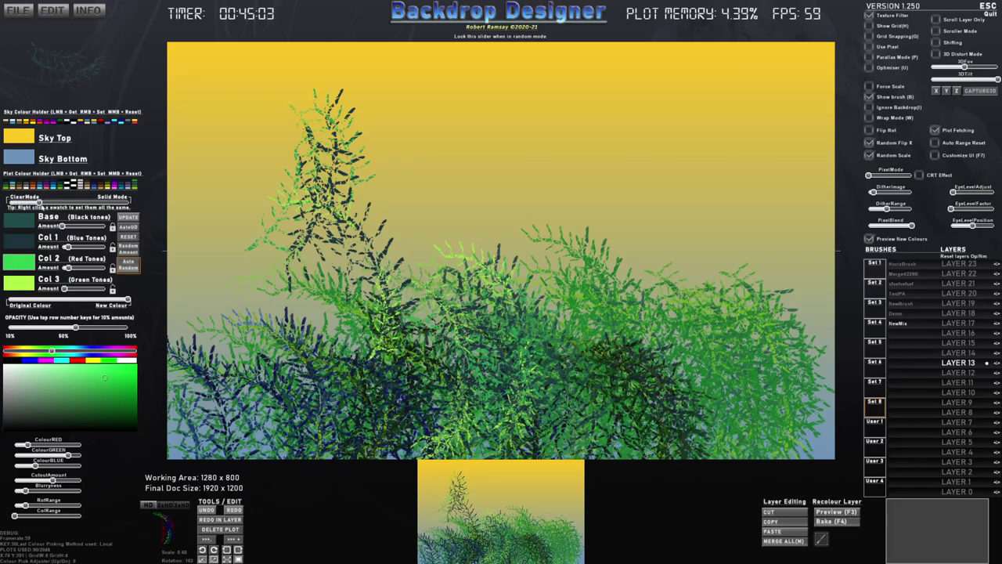
# Stamp semi-transparent ferns from the upper centre across the right side of the canvas, extending them over the lower foliage
pyautogui.click(402, 177)
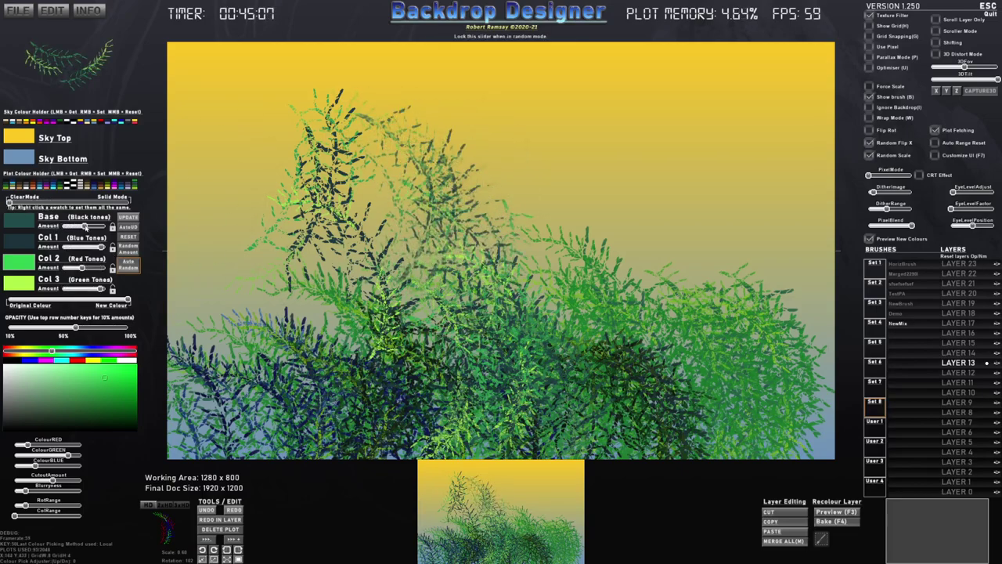
pyautogui.click(533, 213)
pyautogui.click(552, 223)
pyautogui.click(583, 204)
pyautogui.click(597, 213)
pyautogui.click(614, 246)
pyautogui.click(665, 266)
pyautogui.click(683, 309)
pyautogui.click(684, 352)
pyautogui.click(728, 360)
pyautogui.click(795, 362)
pyautogui.click(794, 321)
pyautogui.click(774, 270)
pyautogui.moveTo(752, 290)
pyautogui.mouseDown()
pyautogui.moveTo(689, 344)
pyautogui.moveTo(773, 405)
pyautogui.mouseUp()
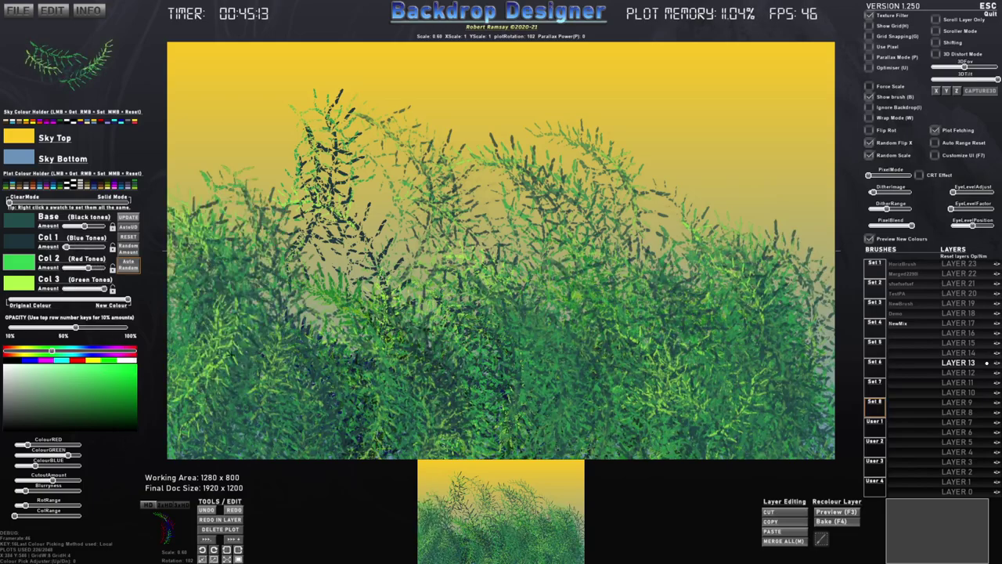
# Turn on Wrap Mode and paint more ferns across the lower half of the canvas
pyautogui.press('w')
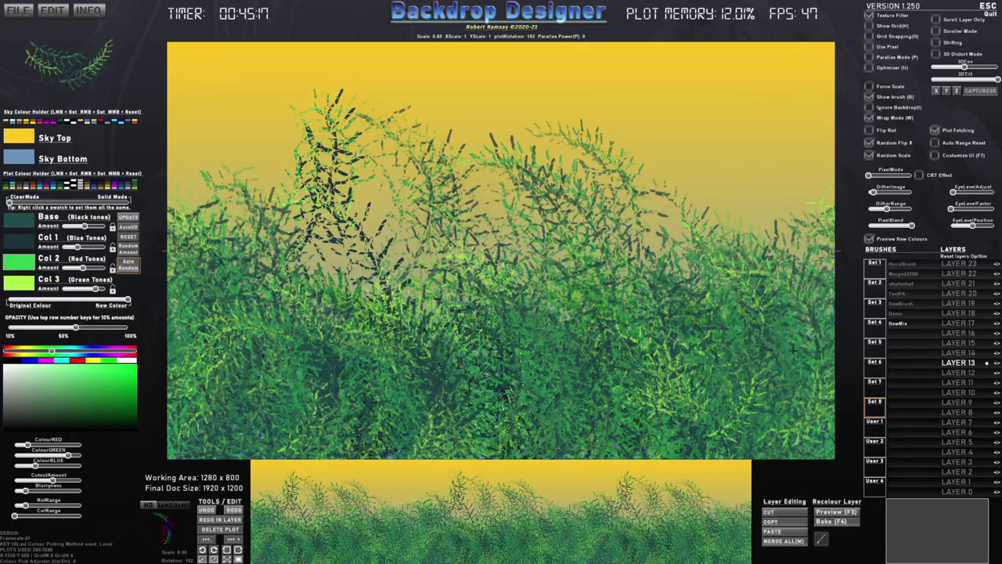
pyautogui.moveTo(263, 348); pyautogui.dragTo(599, 321)
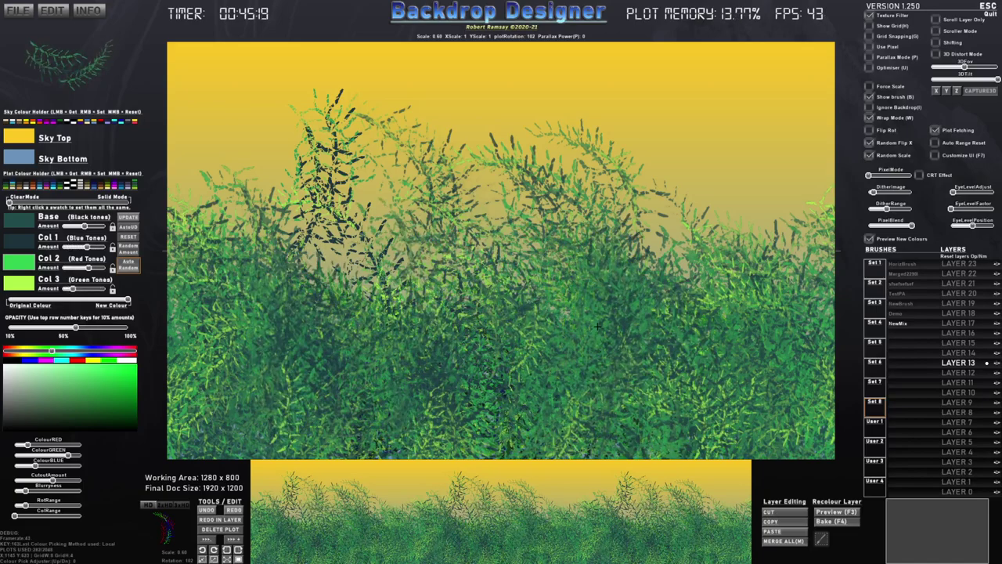
# Clear all plot data and paint overlapping green fern clumps around the centre on Layers 13, 12 and 11
pyautogui.hotkey('ctrl', 'n')
pyautogui.press('Return')
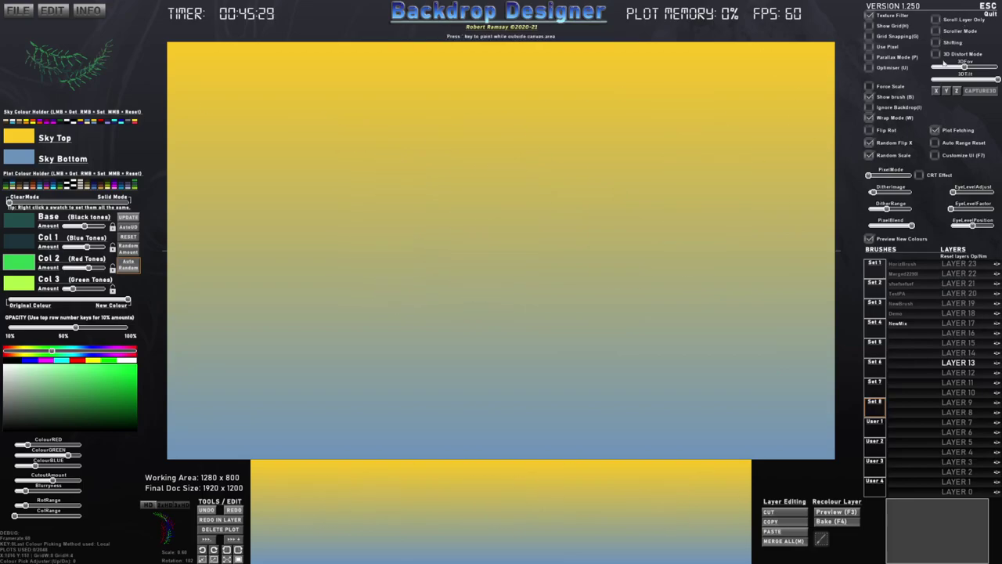
pyautogui.click(969, 364)
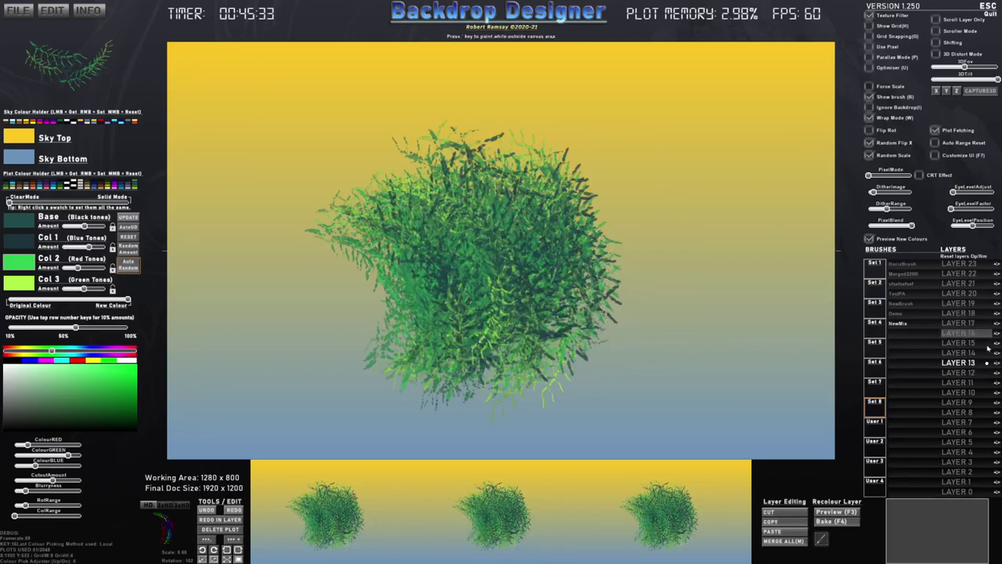
pyautogui.click(972, 374)
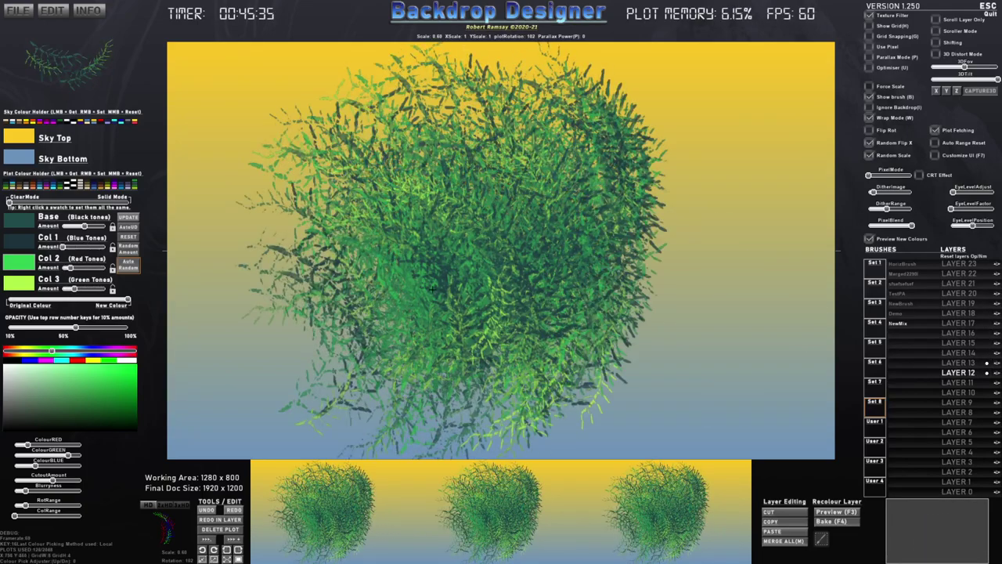
pyautogui.click(980, 384)
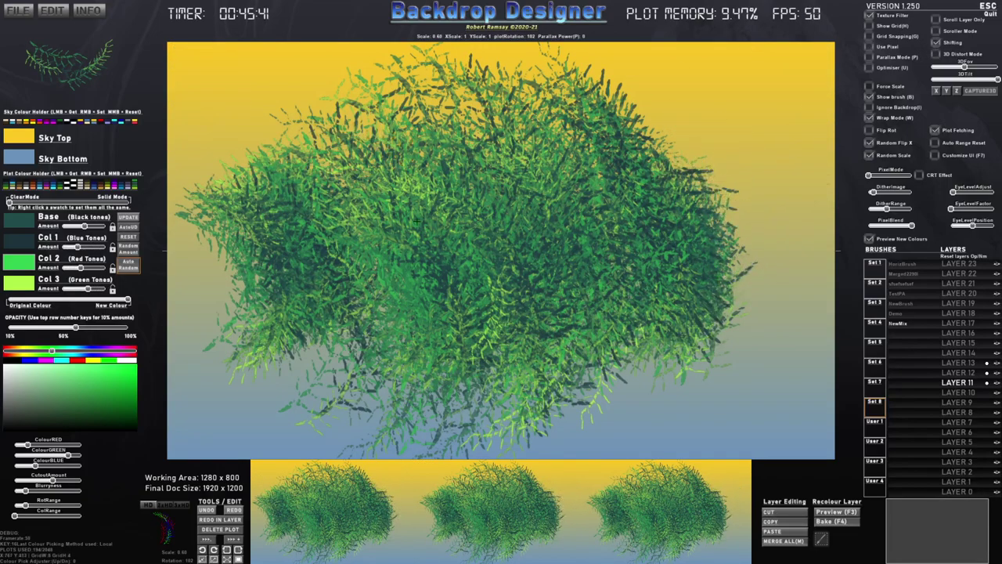
pyautogui.moveTo(315, 209)
pyautogui.mouseDown()
pyautogui.moveTo(224, 235)
pyautogui.moveTo(367, 250)
pyautogui.mouseUp()
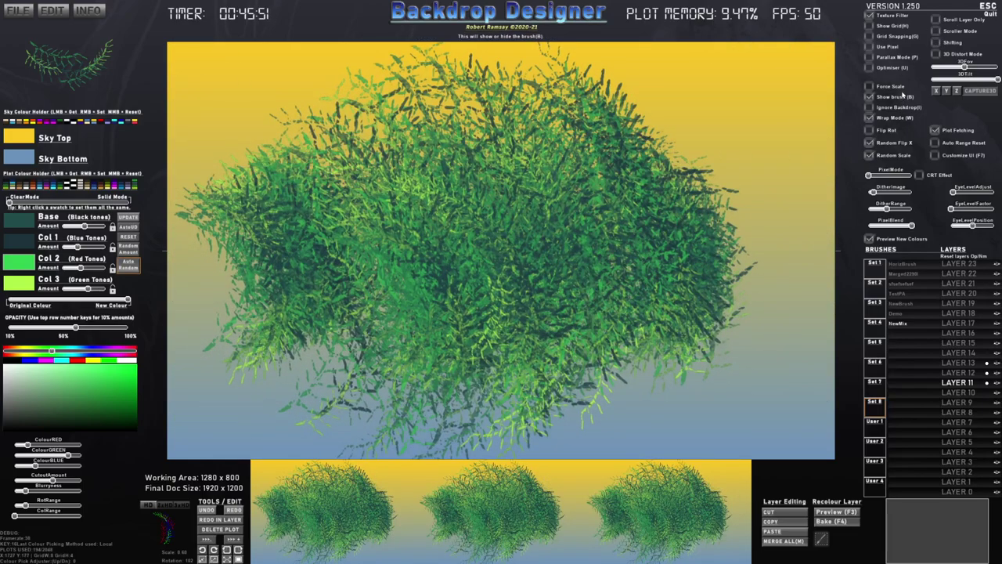
# Preview the layered ferns with Parallax Mode switched off and on, and increase the parallax power
pyautogui.click(869, 58)
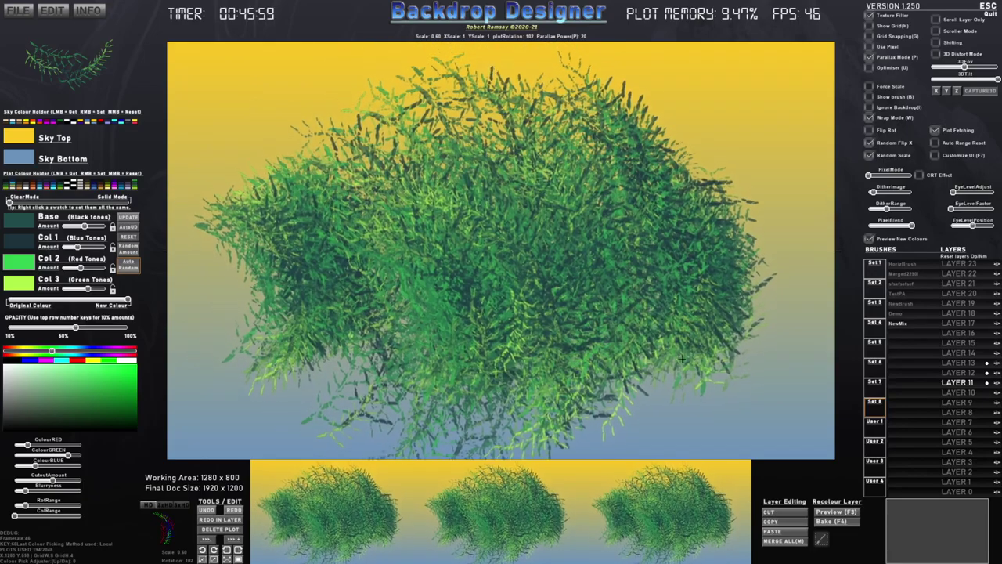
pyautogui.click(869, 58)
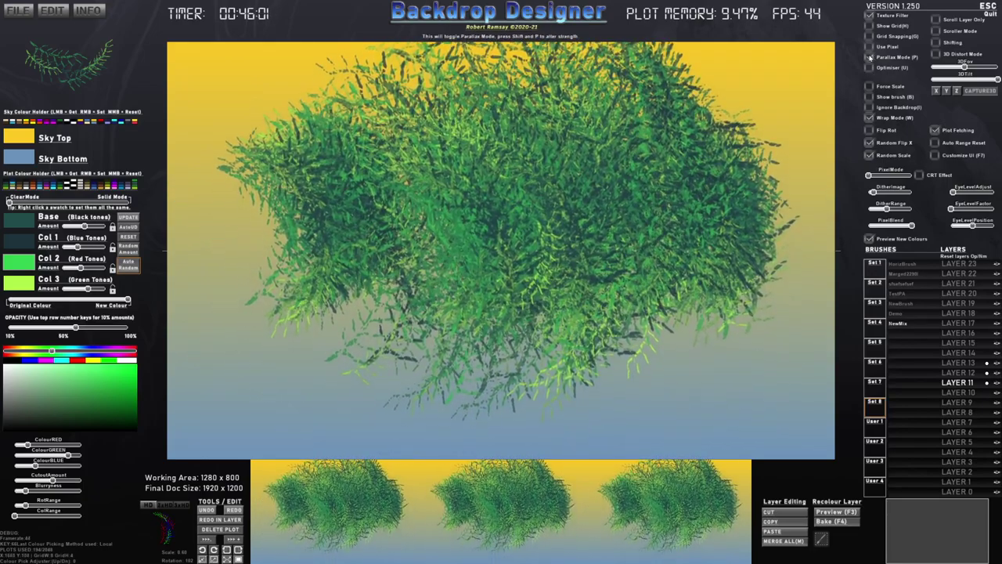
pyautogui.click(869, 58)
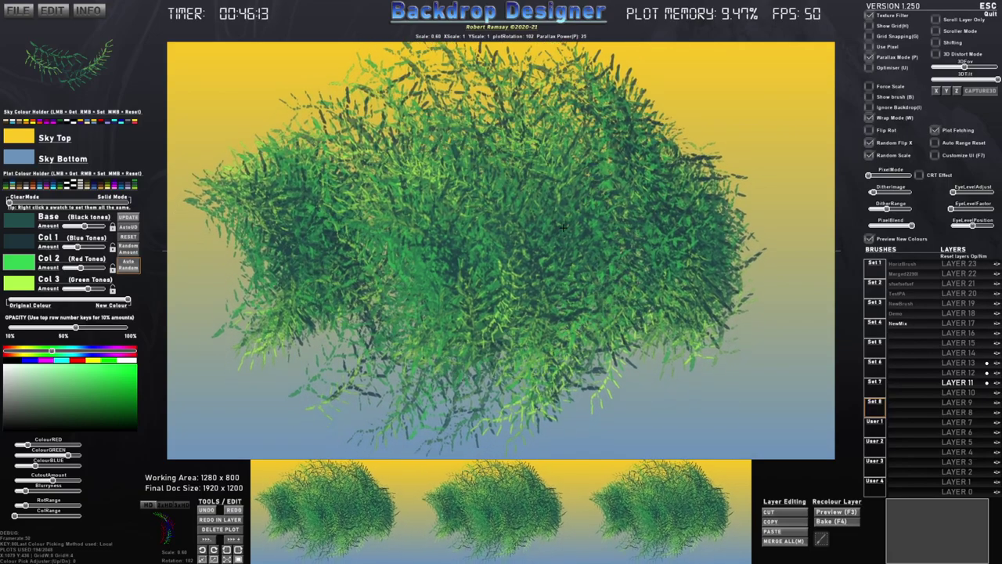
pyautogui.press('p')
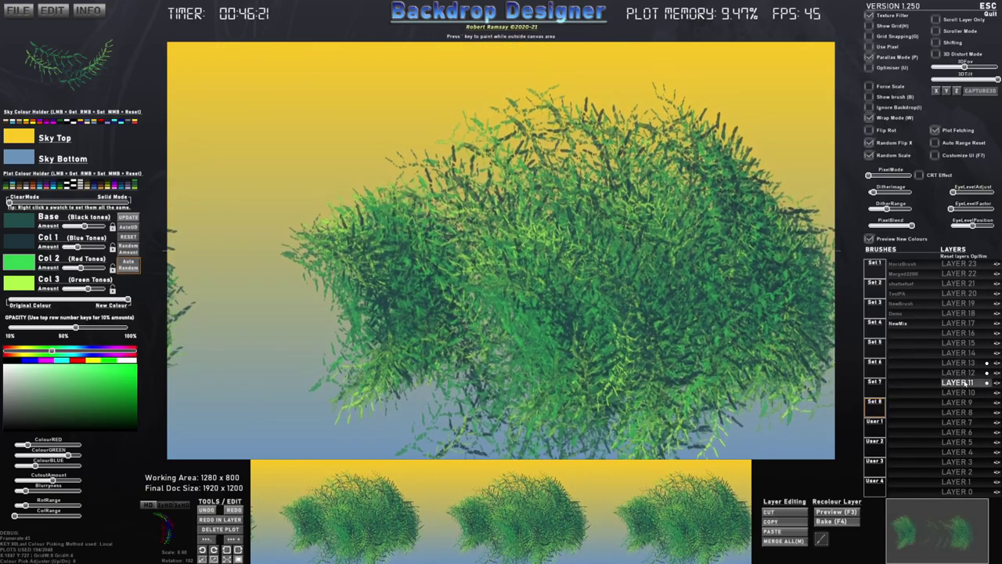
# Cut and paste the fern clumps from Layer 11 to Layer 5 and from Layer 13 to Layer 19
pyautogui.click(787, 514)
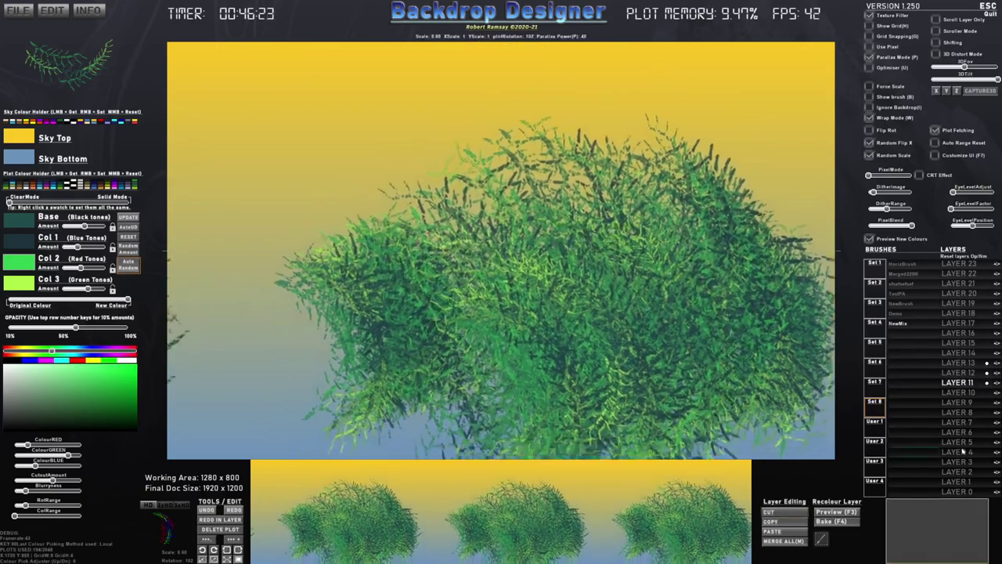
pyautogui.click(972, 444)
pyautogui.click(794, 533)
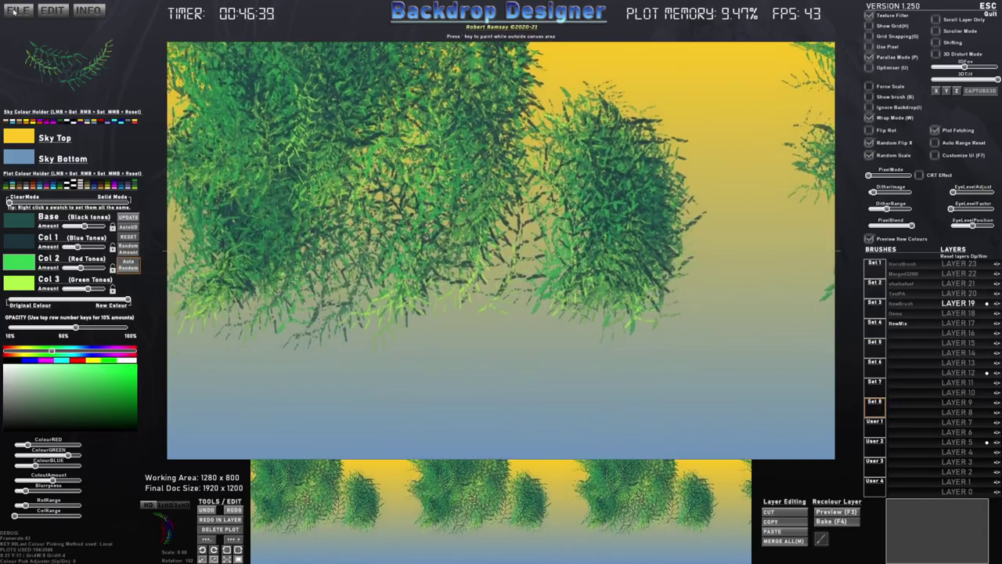
# Look up the Export Layers.png command among the file options
pyautogui.click(13, 10)
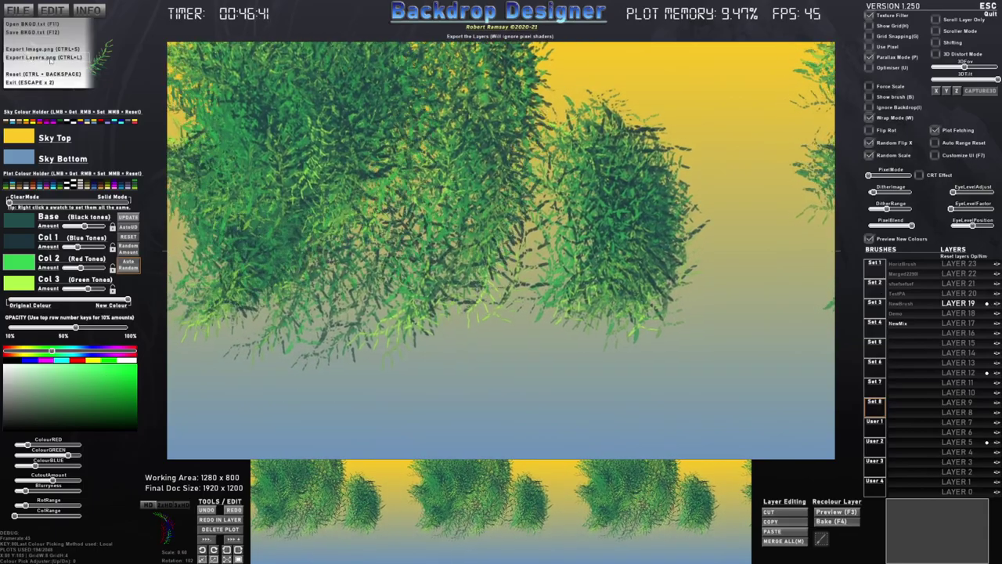
pyautogui.click(44, 57)
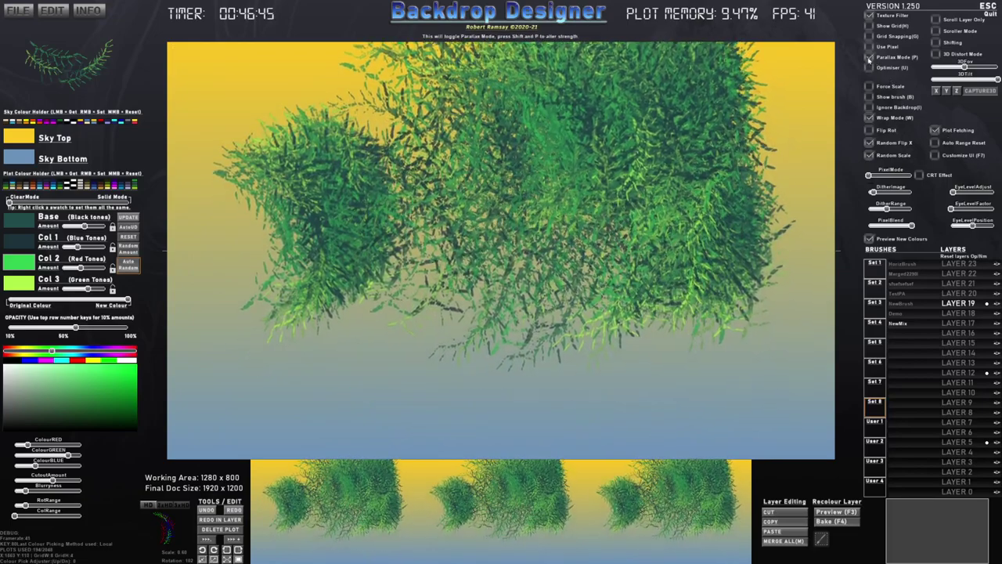
# Preview the foliage scrolling in Scroller Mode, trying it with Shifting and with Parallax Mode off and on
pyautogui.click(872, 60)
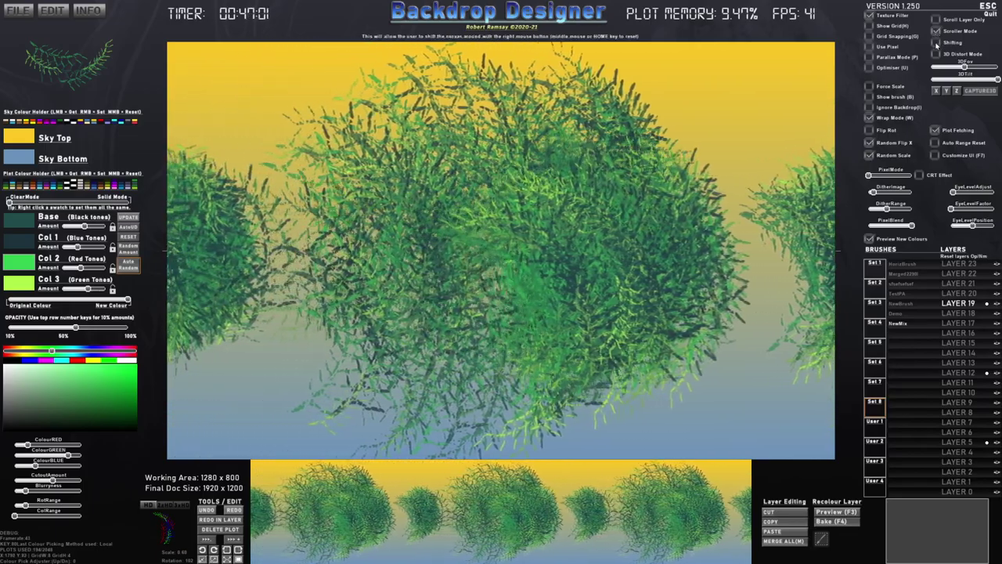
pyautogui.click(937, 43)
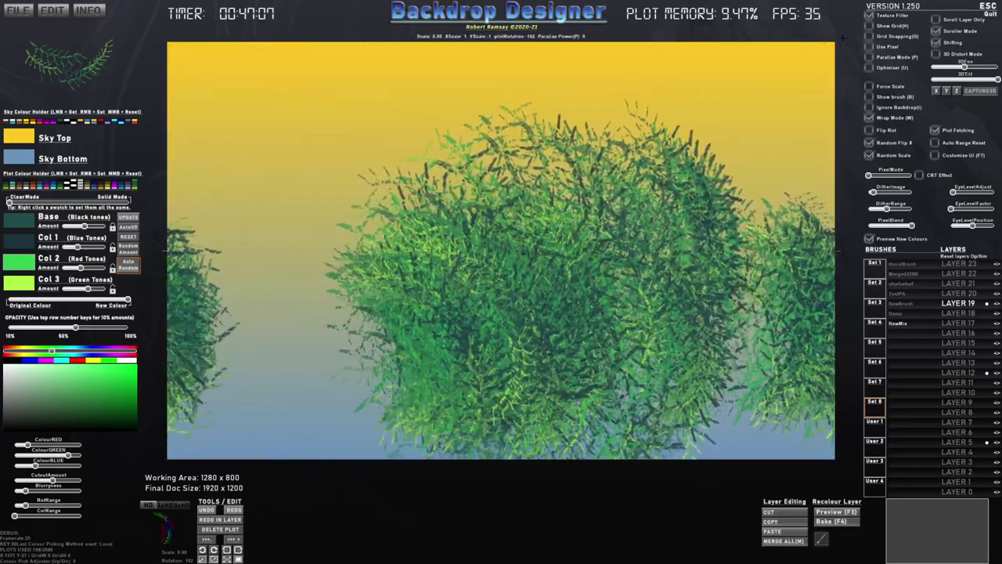
pyautogui.click(870, 58)
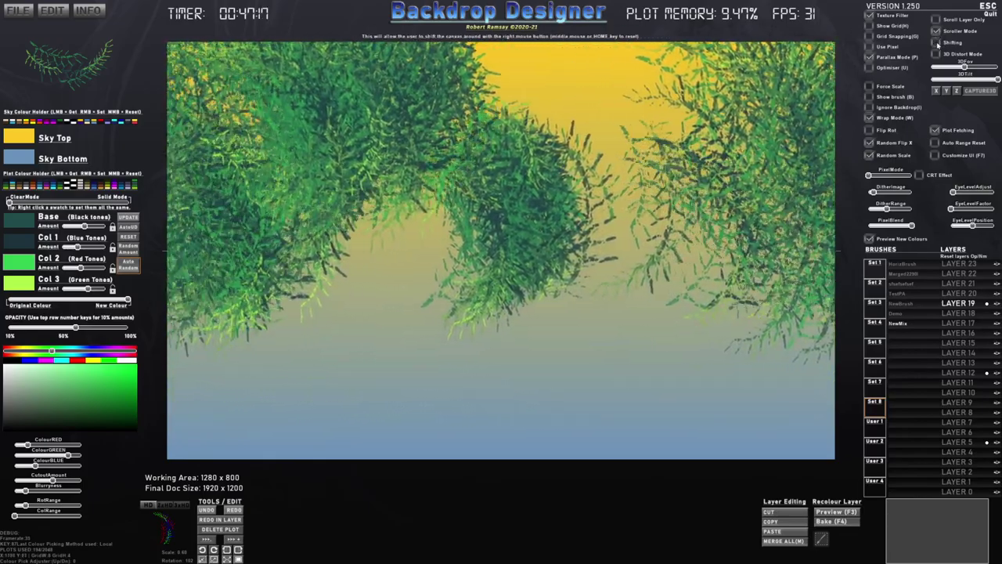
pyautogui.click(937, 32)
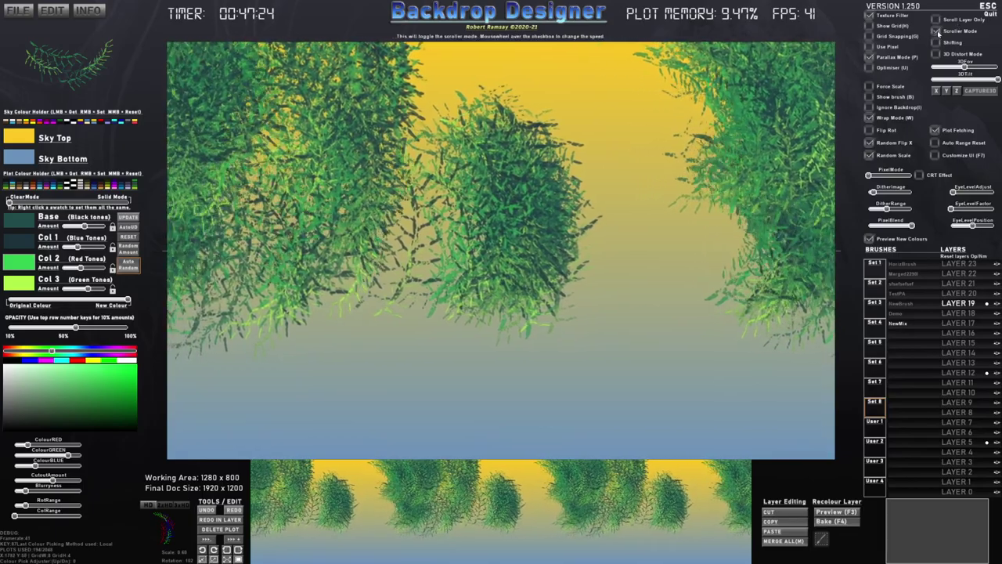
pyautogui.click(937, 32)
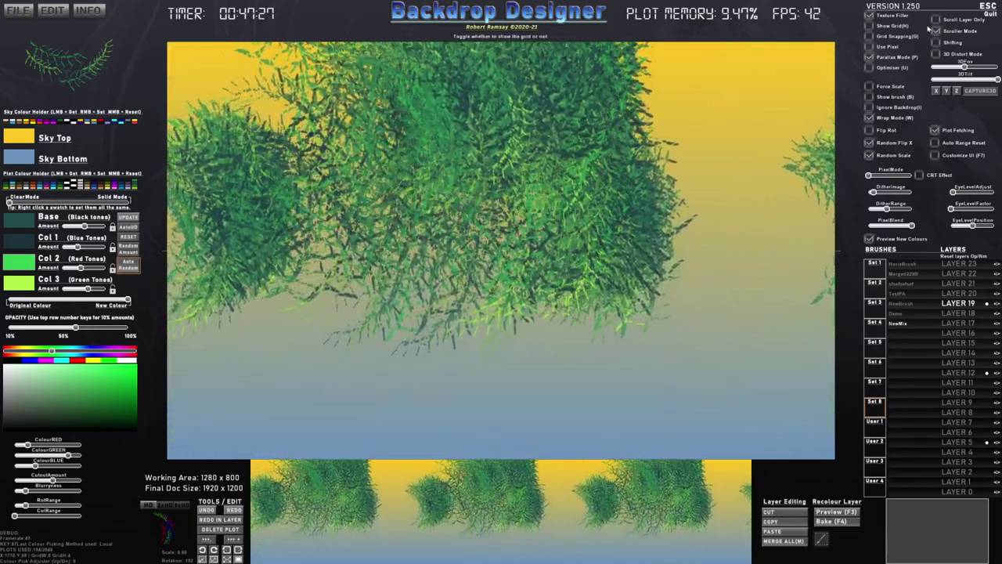
# Preview Scroll Layer Only on Layers 12 and 5, and turn off Scroller Mode and Parallax Mode
pyautogui.click(937, 21)
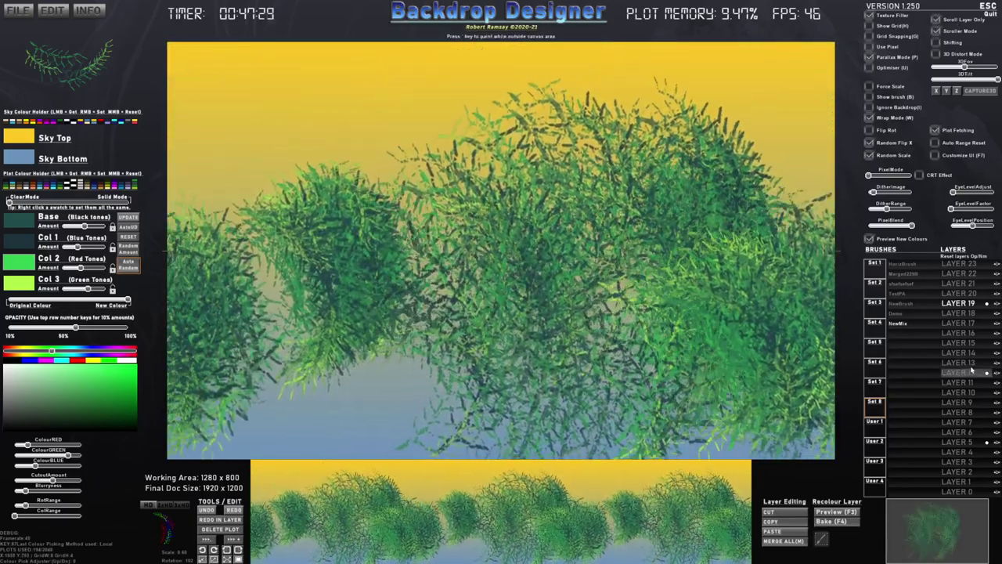
pyautogui.click(975, 373)
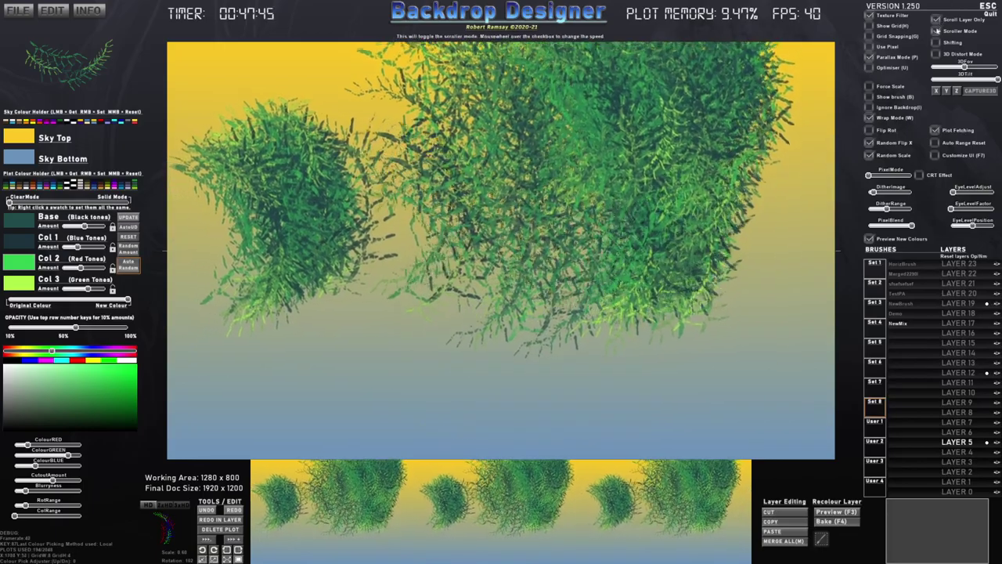
pyautogui.click(938, 32)
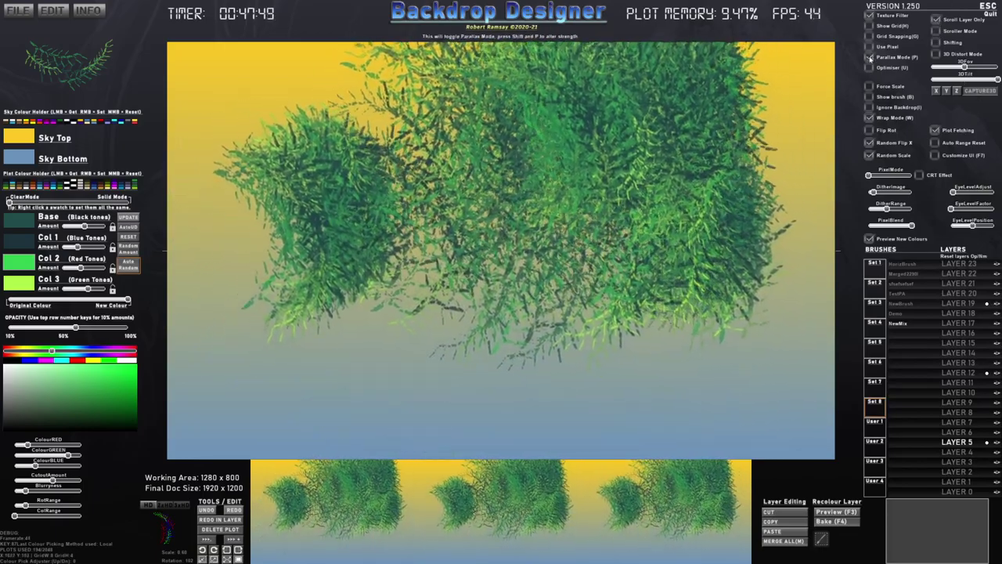
pyautogui.click(870, 57)
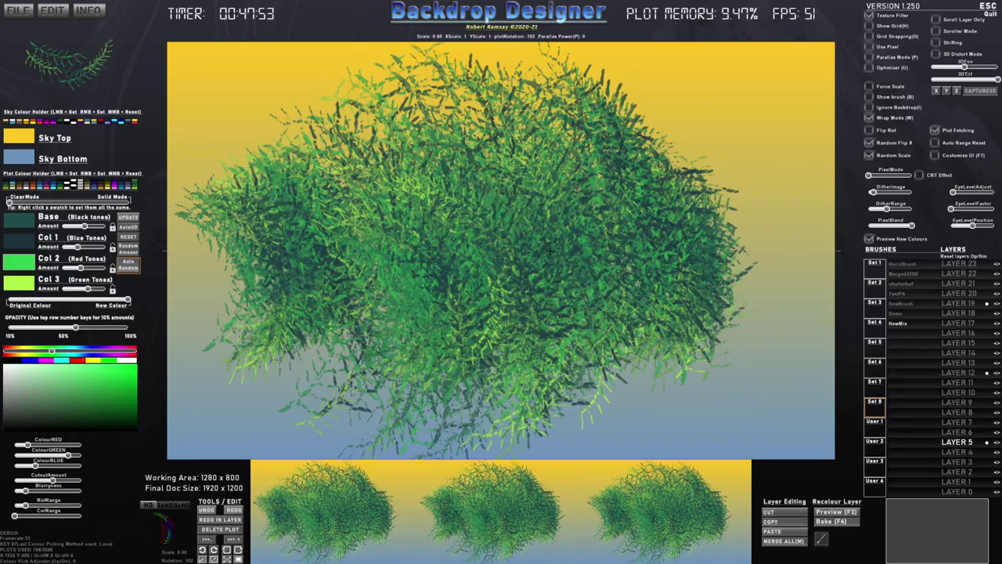
# Clear all plot data and turn on 3D Distort Mode for the brush
pyautogui.hotkey('ctrl', 'n')
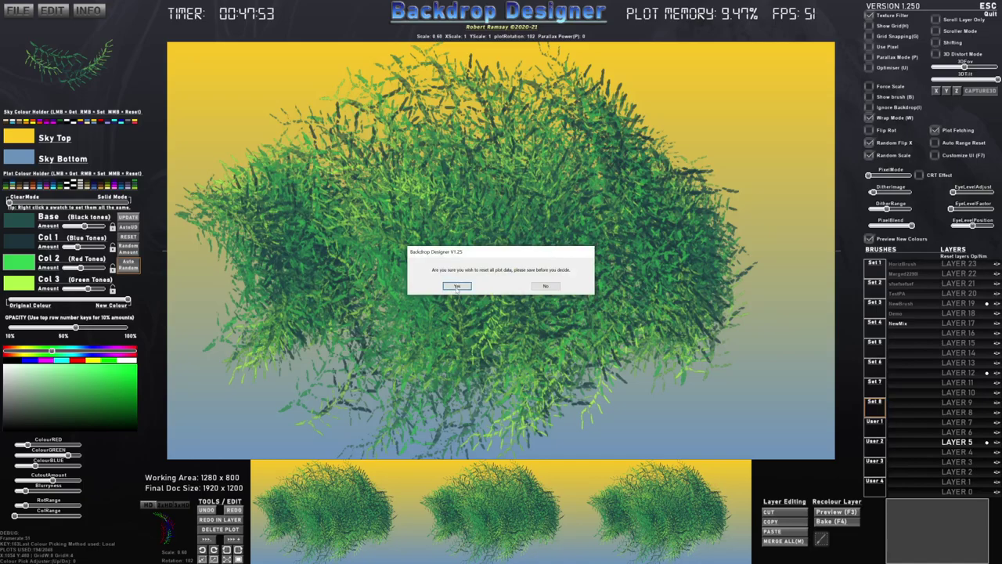
pyautogui.click(457, 286)
pyautogui.moveTo(910, 304)
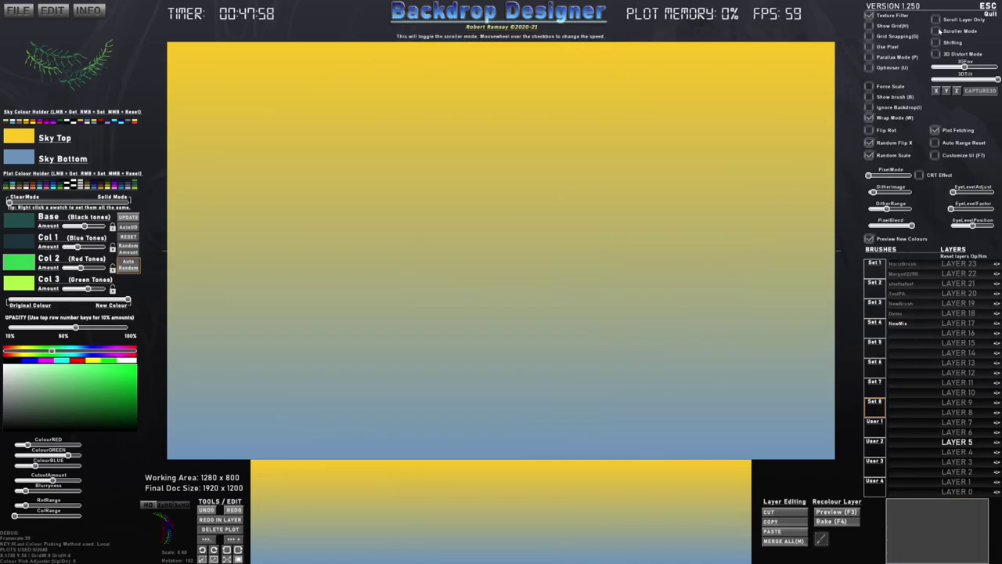
pyautogui.click(937, 54)
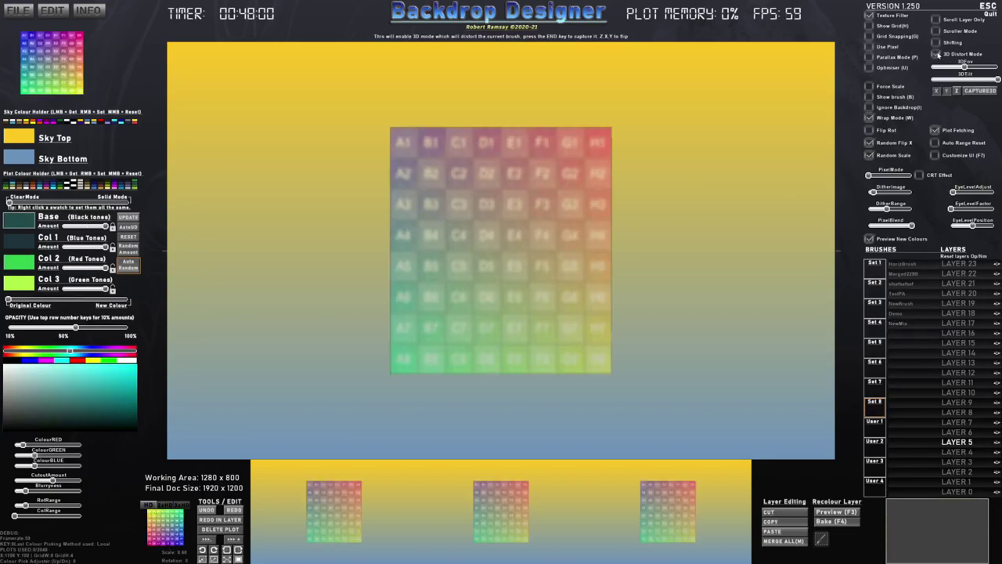
# Remove the grid brush's blurriness and cutout amount, and enlarge it to a scale of about 0.72
pyautogui.moveTo(30, 492); pyautogui.dragTo(11, 491)
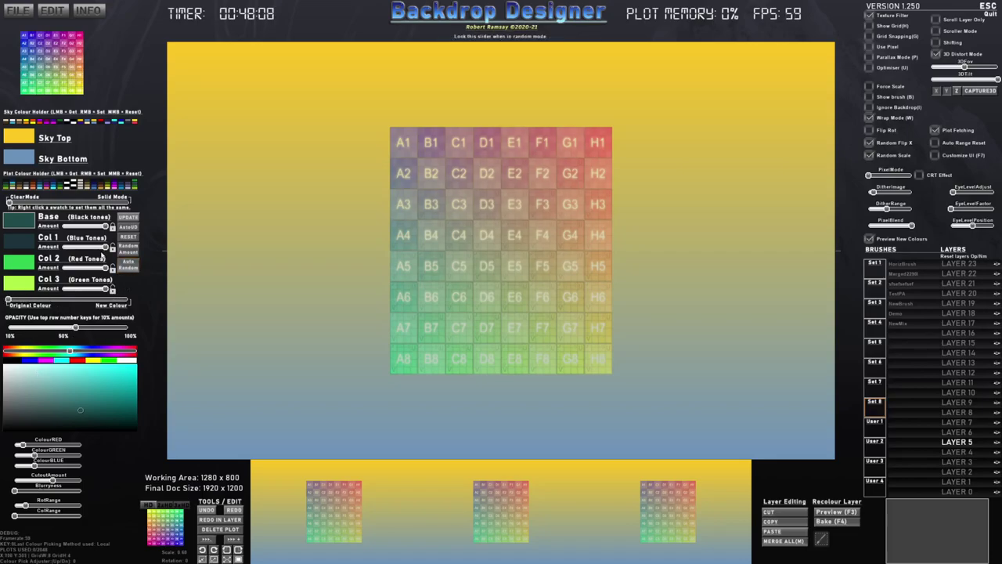
pyautogui.scroll(2, 485, 266)
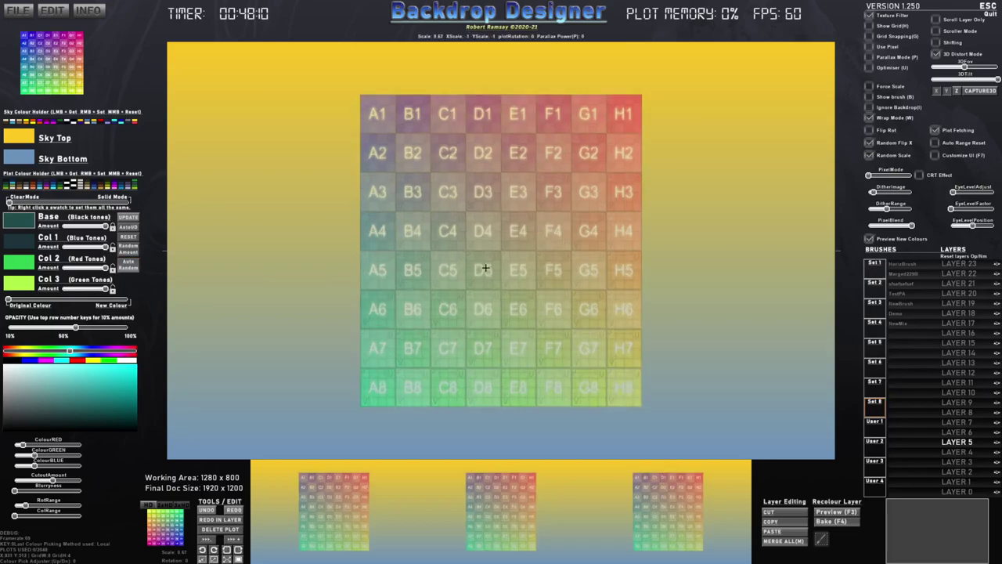
pyautogui.scroll(2, 485, 268)
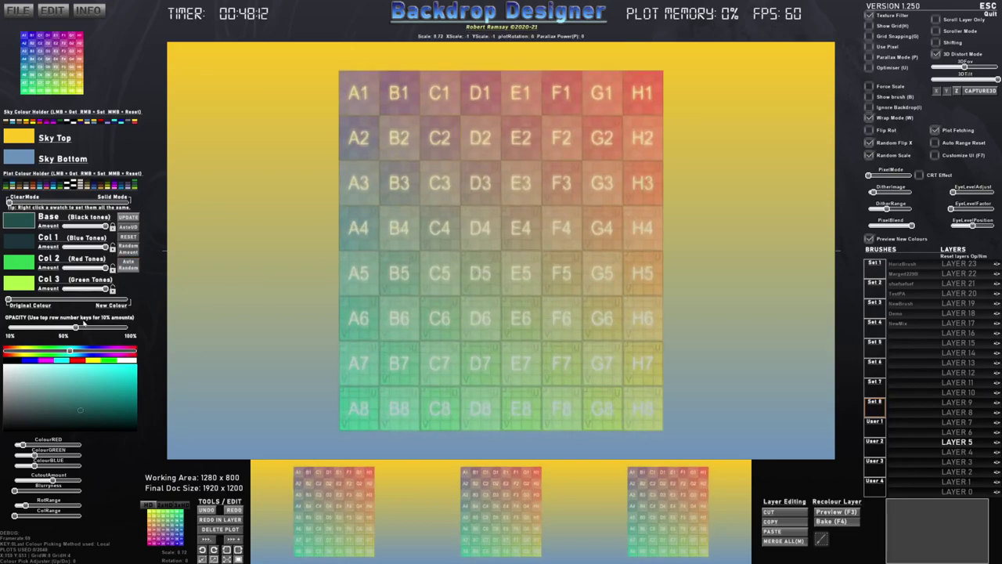
pyautogui.moveTo(51, 480); pyautogui.dragTo(2, 487)
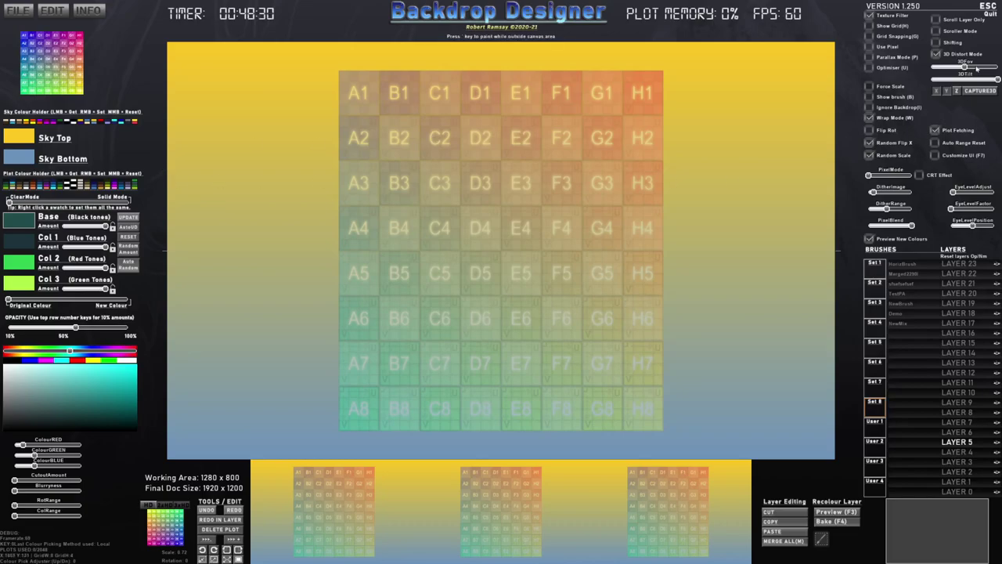
# Toggle 3D Distort Mode off and on, and tilt the grid brush back into perspective using the 3D tilt
pyautogui.click(936, 54)
pyautogui.click(936, 54)
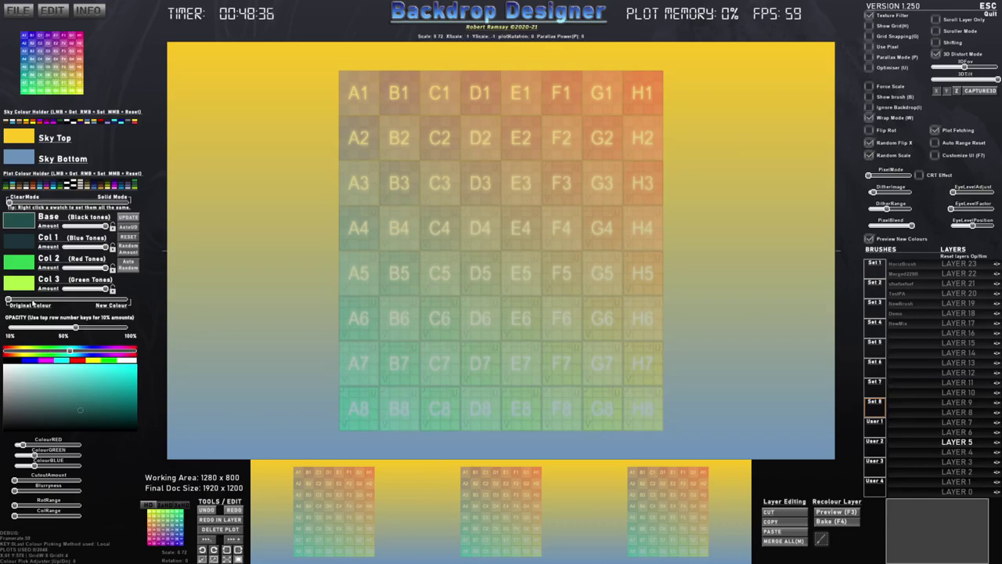
pyautogui.moveTo(22, 205); pyautogui.dragTo(162, 205)
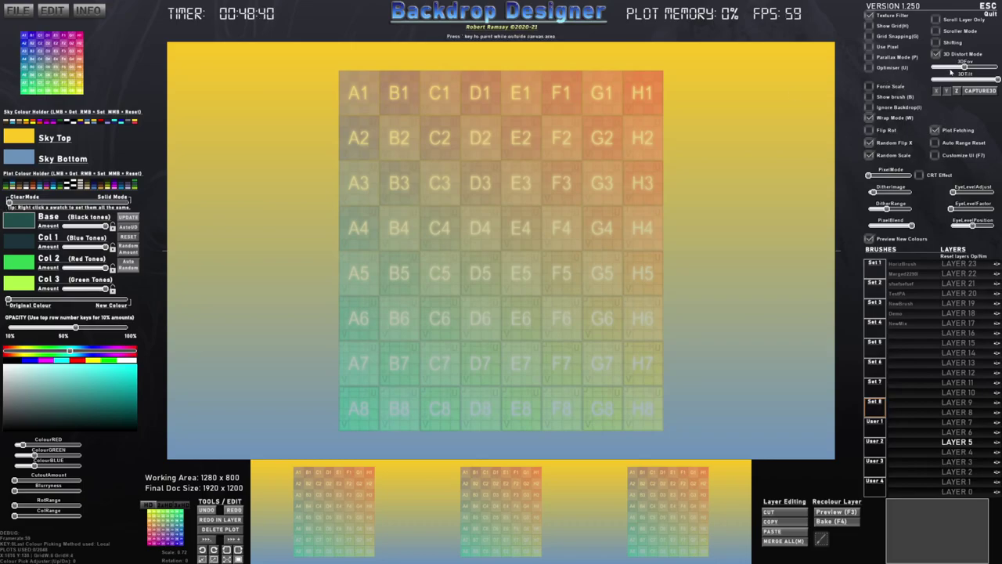
pyautogui.moveTo(964, 68)
pyautogui.mouseDown()
pyautogui.moveTo(947, 68)
pyautogui.moveTo(974, 79)
pyautogui.mouseUp()
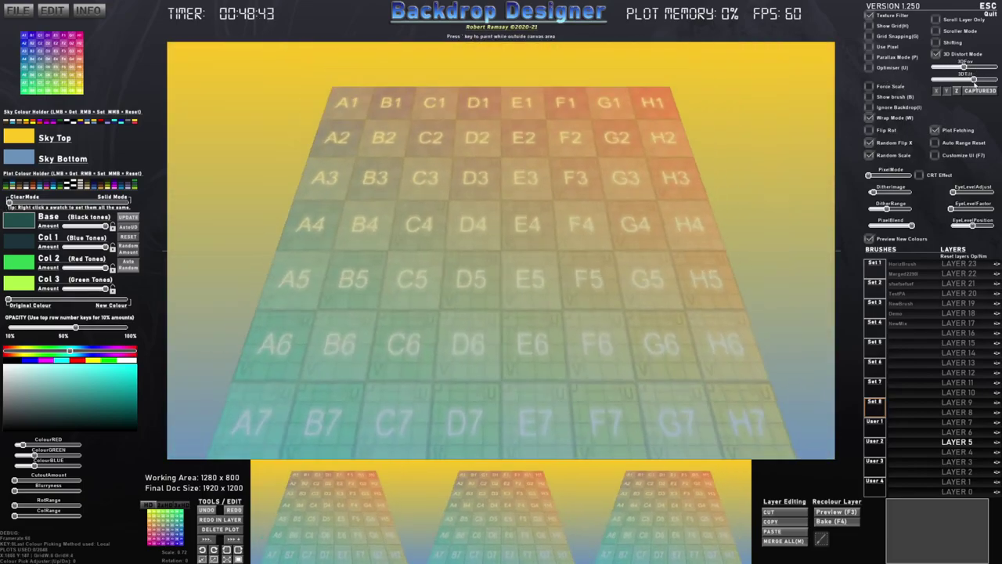
# Load the leafy plant brush at 100% opacity, tilt it almost flat in 3D and adjust its size
pyautogui.click(919, 285)
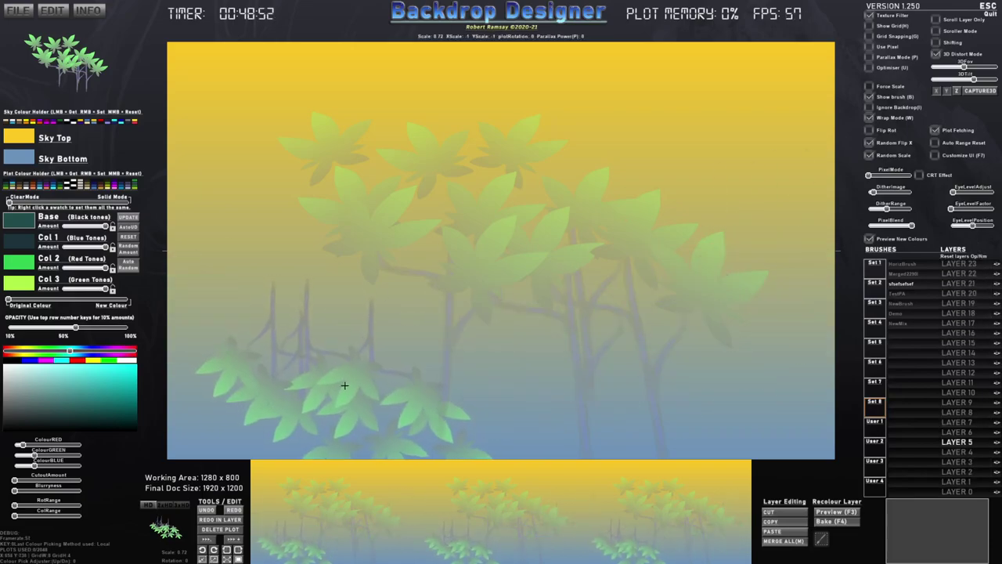
pyautogui.moveTo(94, 329); pyautogui.dragTo(129, 328)
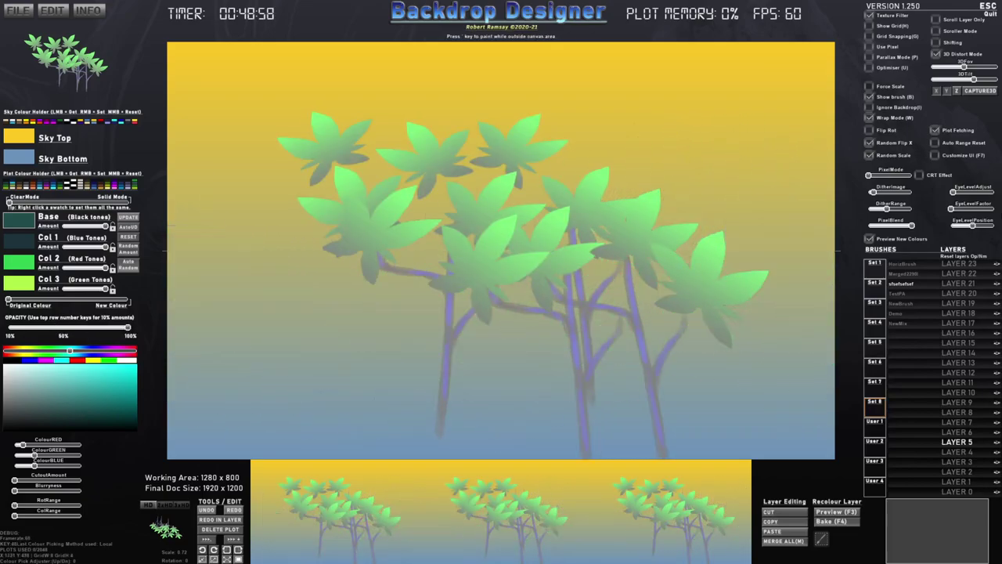
pyautogui.moveTo(972, 79)
pyautogui.mouseDown()
pyautogui.moveTo(940, 70)
pyautogui.moveTo(953, 71)
pyautogui.moveTo(943, 80)
pyautogui.mouseUp()
pyautogui.scroll(10, 956, 81)
pyautogui.scroll(-5, 614, 160)
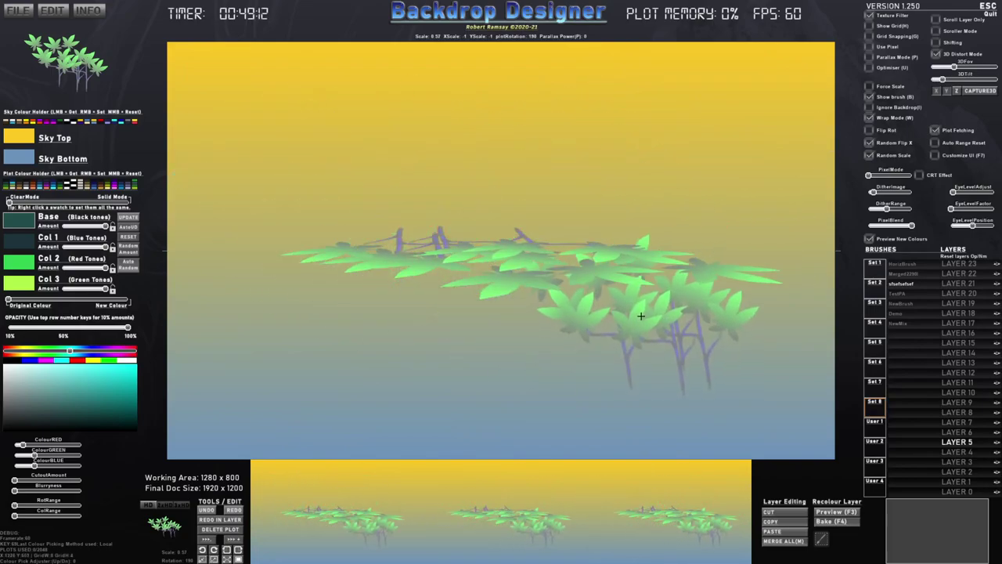
# Adjust the 3D field of view and tilt, and capture the distorted plant as the current brush
pyautogui.press('b')
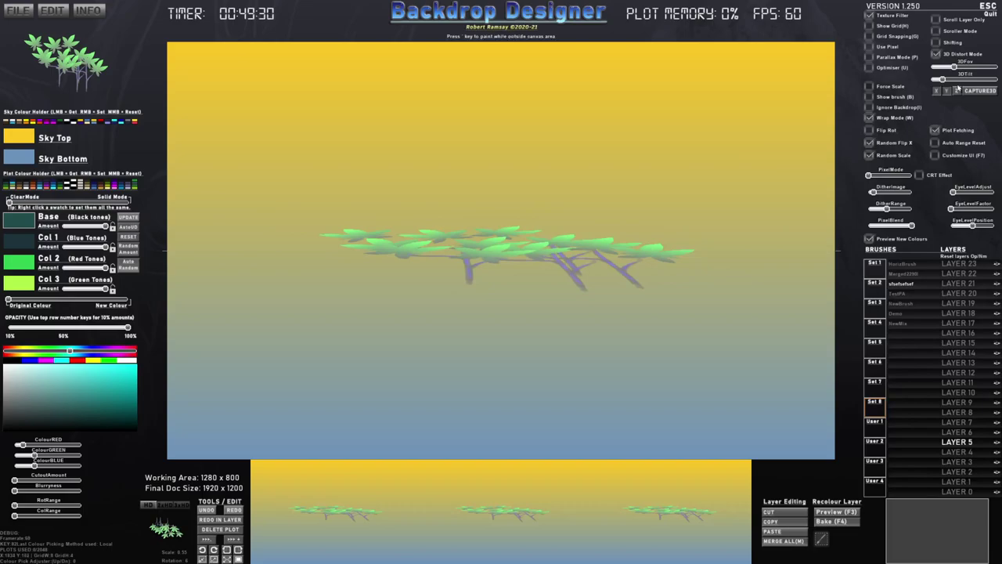
pyautogui.moveTo(944, 80)
pyautogui.mouseDown()
pyautogui.moveTo(977, 85)
pyautogui.moveTo(953, 86)
pyautogui.moveTo(975, 87)
pyautogui.moveTo(953, 82)
pyautogui.moveTo(957, 68)
pyautogui.mouseUp()
pyautogui.click(979, 91)
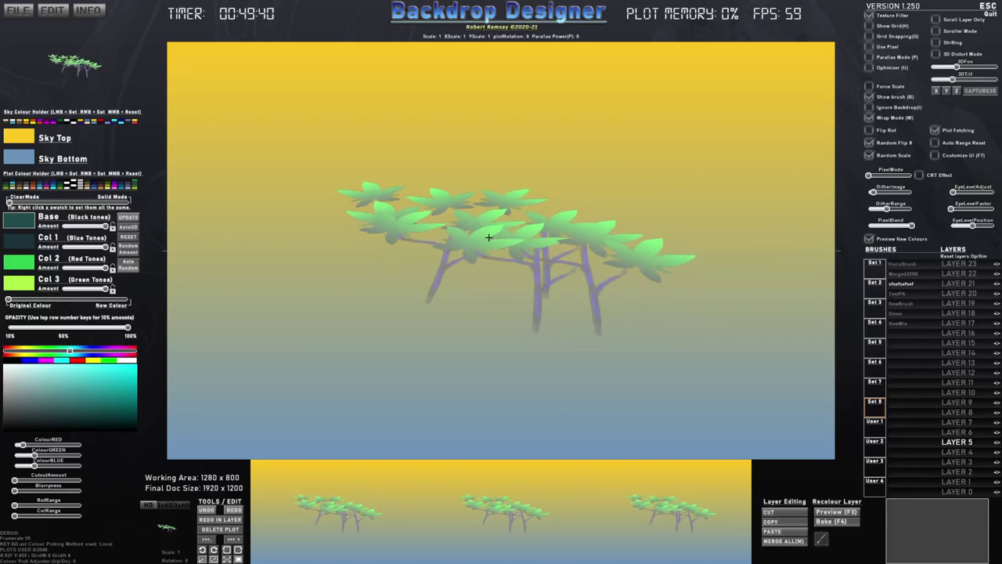
# Enlarge the captured plant brush to a scale of about 1.18 and flip it repeatedly with the X option
pyautogui.scroll(1, 475, 247)
pyautogui.press('x')
pyautogui.press('x')
pyautogui.press('x')
pyautogui.press('x')
pyautogui.press('x')
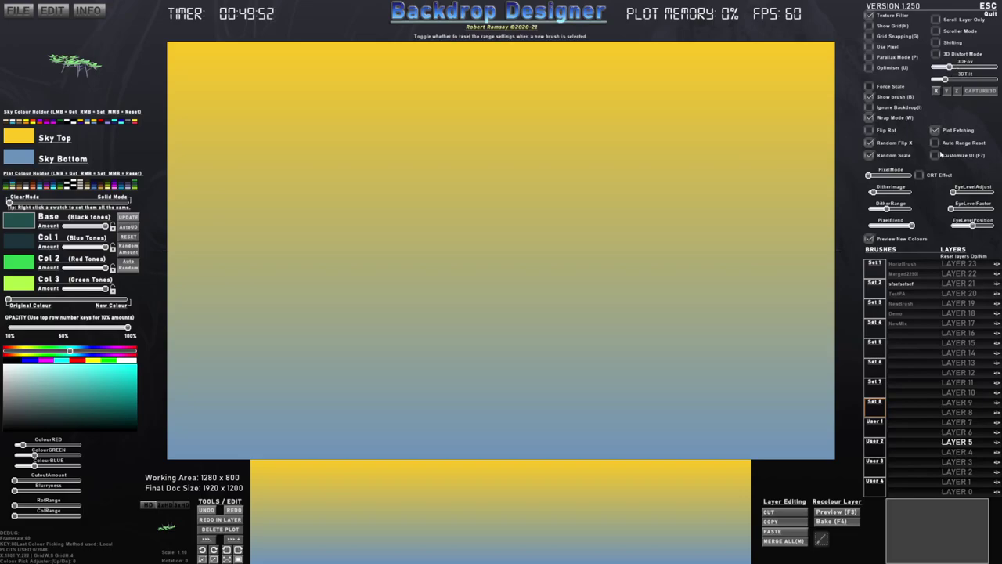
# Try the Auto Range Reset, Flip Rot and Ignore Backdrop options on the captured brush
pyautogui.click(935, 143)
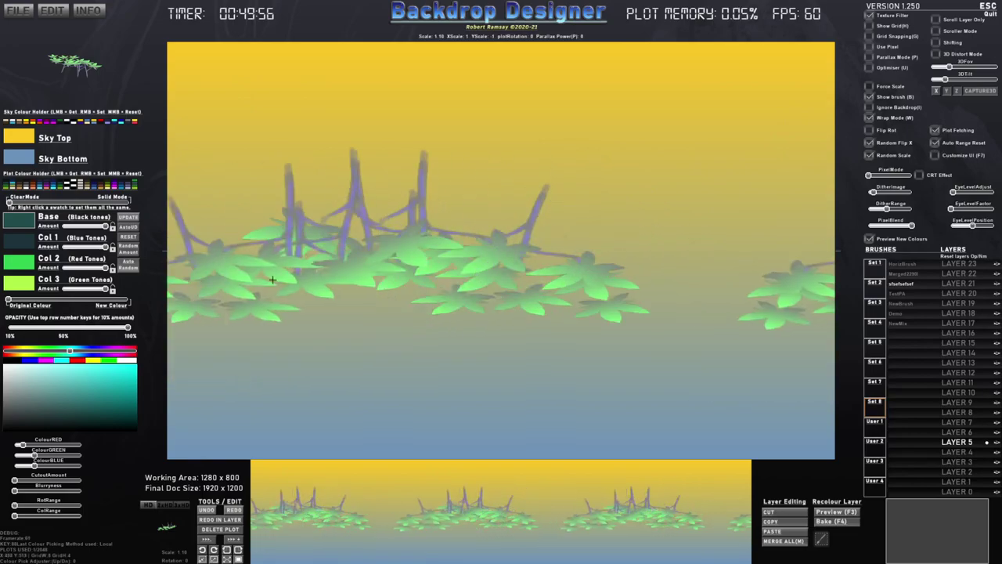
pyautogui.click(936, 144)
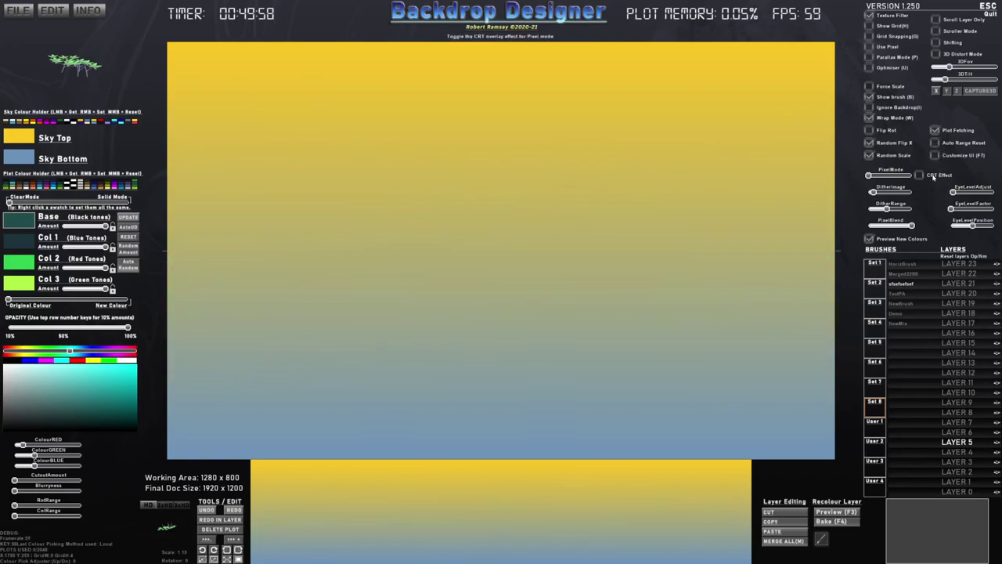
pyautogui.click(871, 132)
pyautogui.click(869, 107)
pyautogui.click(869, 107)
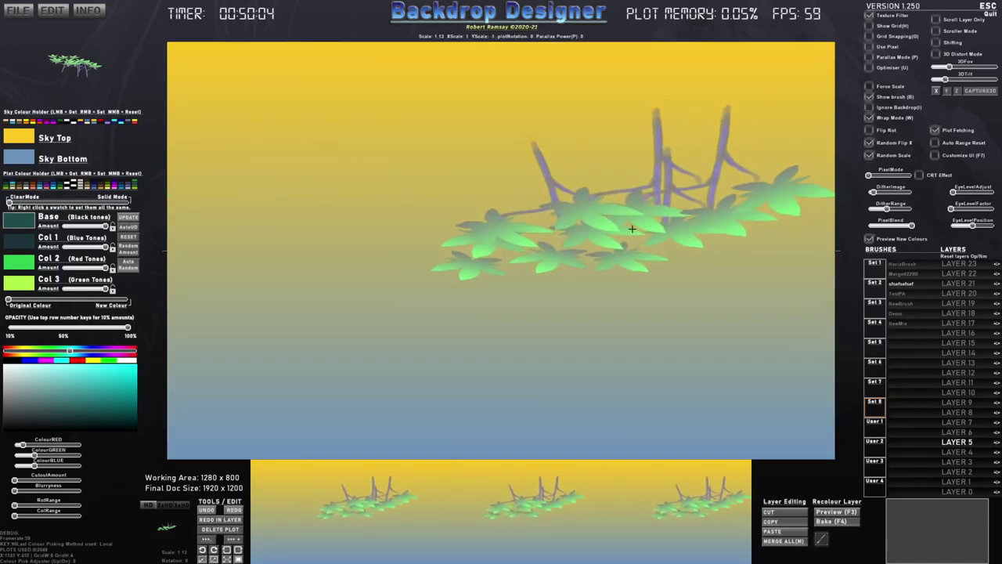
# Load the NewBrush branch brush and stamp overlapping mossy branches across the canvas on Layer 5
pyautogui.click(905, 304)
pyautogui.click(593, 186)
pyautogui.click(431, 228)
pyautogui.click(598, 366)
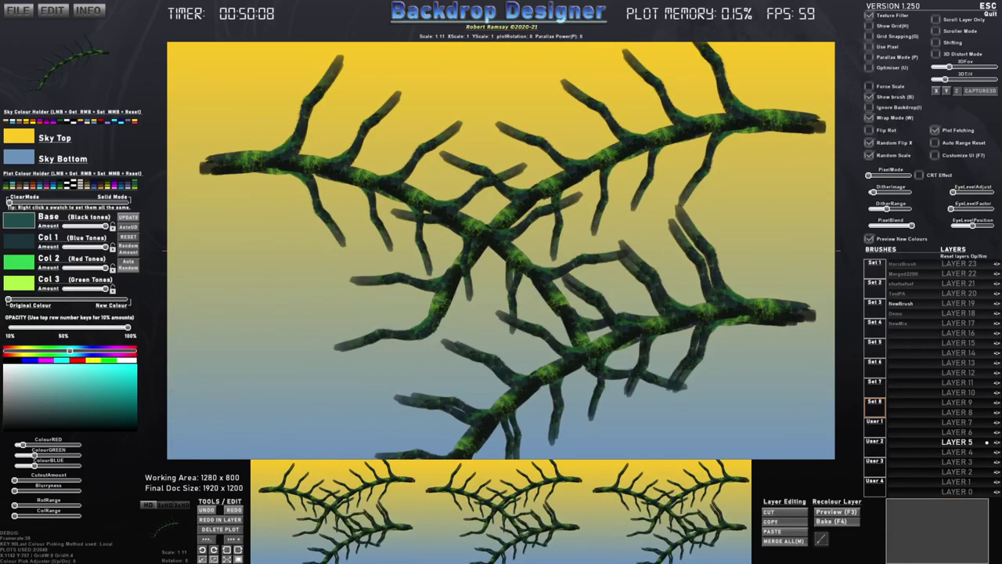
pyautogui.click(685, 360)
pyautogui.click(339, 332)
pyautogui.click(232, 269)
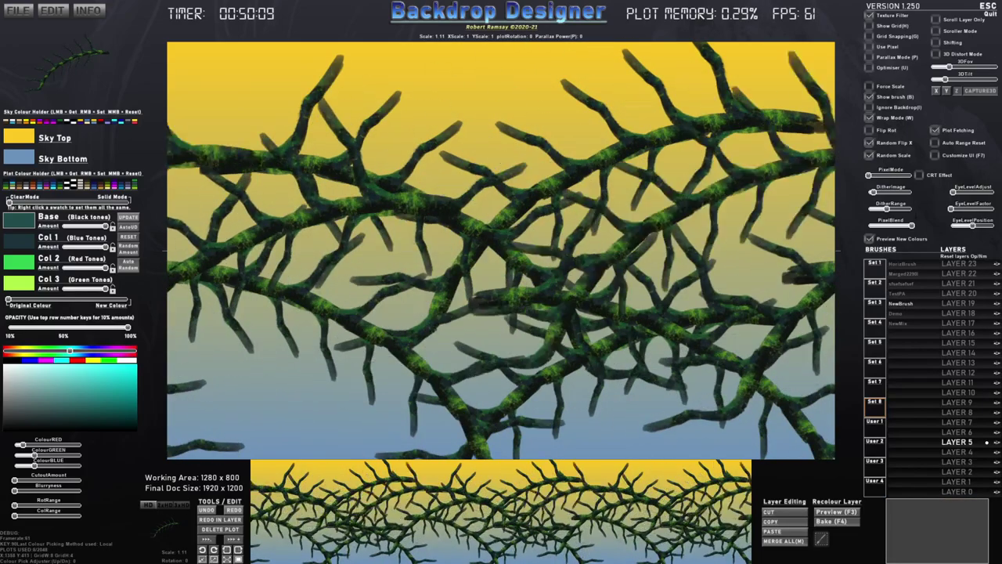
# Set Pixel Mode to C64 at 320x200px, toggle the CRT Effect on and off, and adjust the dither image and range
pyautogui.click(875, 177)
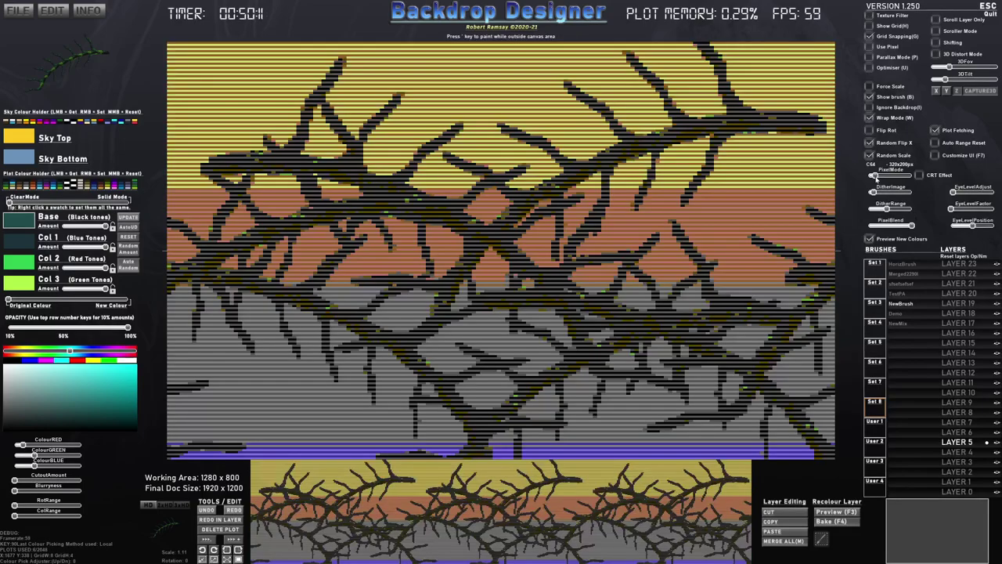
pyautogui.click(921, 175)
pyautogui.click(922, 175)
pyautogui.moveTo(886, 208); pyautogui.dragTo(882, 192)
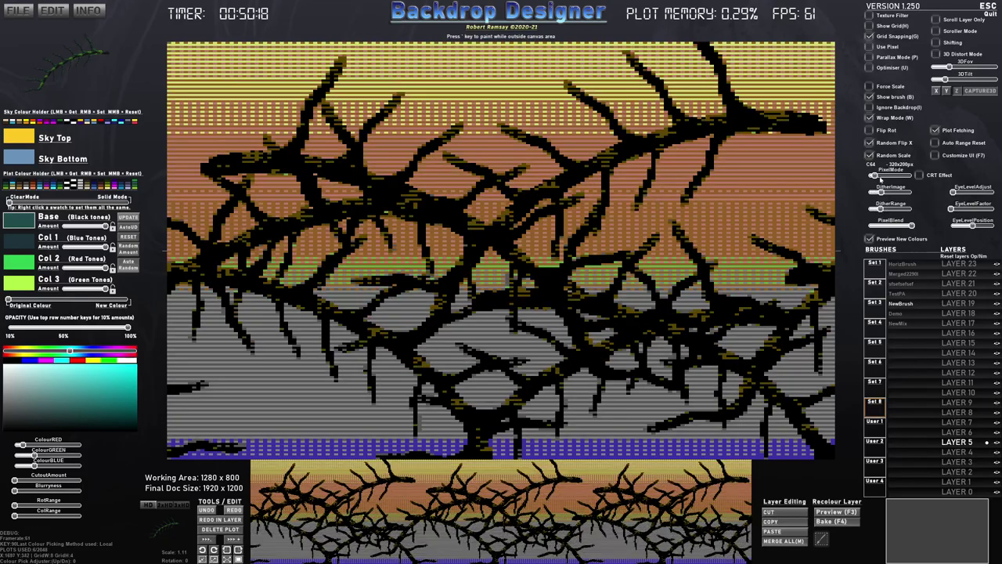
# Switch Pixel Mode to C64V2 at 640x400px, increase the dither image and range, and lower the pixel blend
pyautogui.click(883, 176)
pyautogui.click(889, 192)
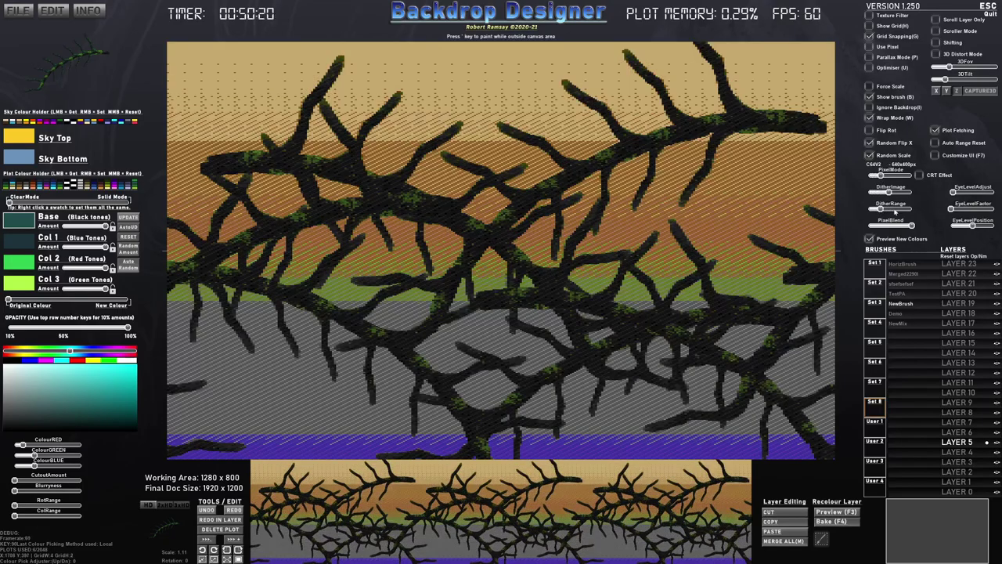
pyautogui.click(897, 209)
pyautogui.moveTo(898, 226); pyautogui.dragTo(881, 226)
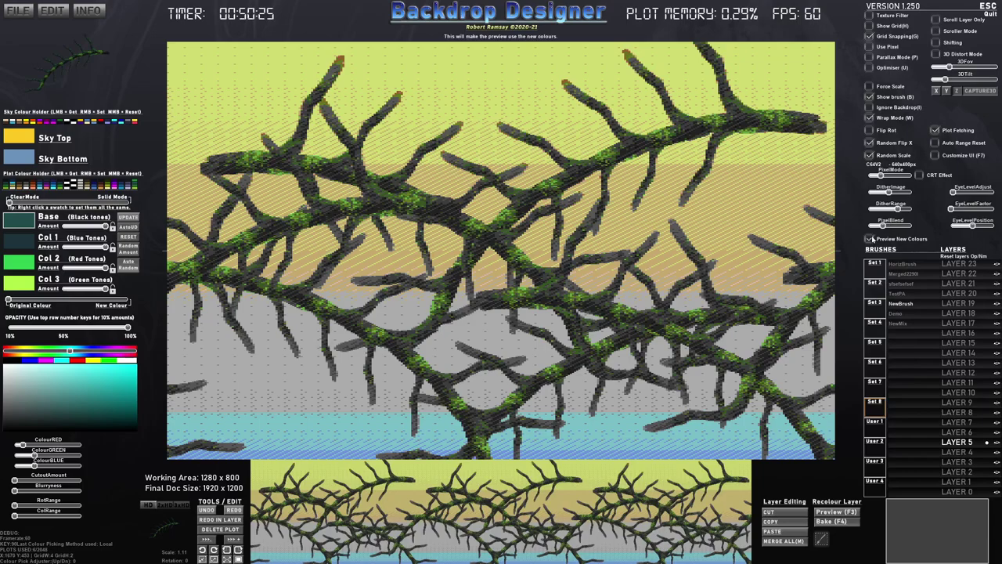
# Load the leafy plant brush, shift it fully to new colours with a blue plot swatch, and toggle Preview New Colours
pyautogui.click(901, 283)
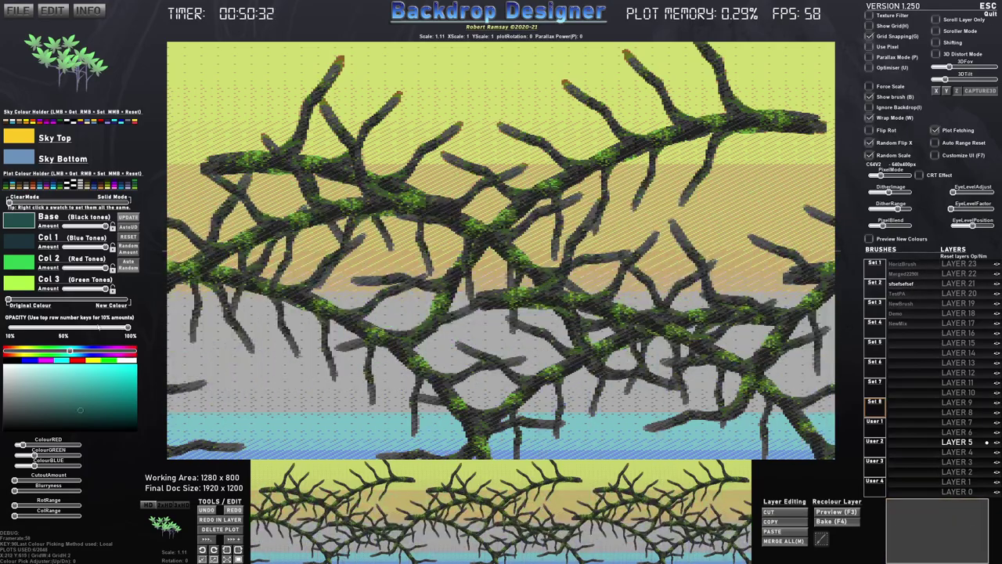
pyautogui.moveTo(86, 301); pyautogui.dragTo(128, 300)
pyautogui.click(101, 187)
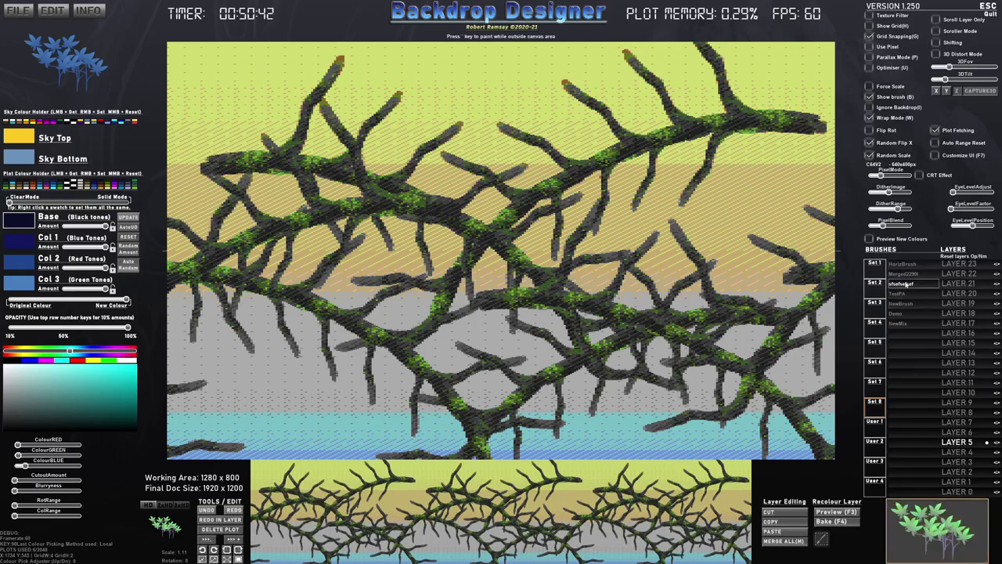
pyautogui.click(875, 238)
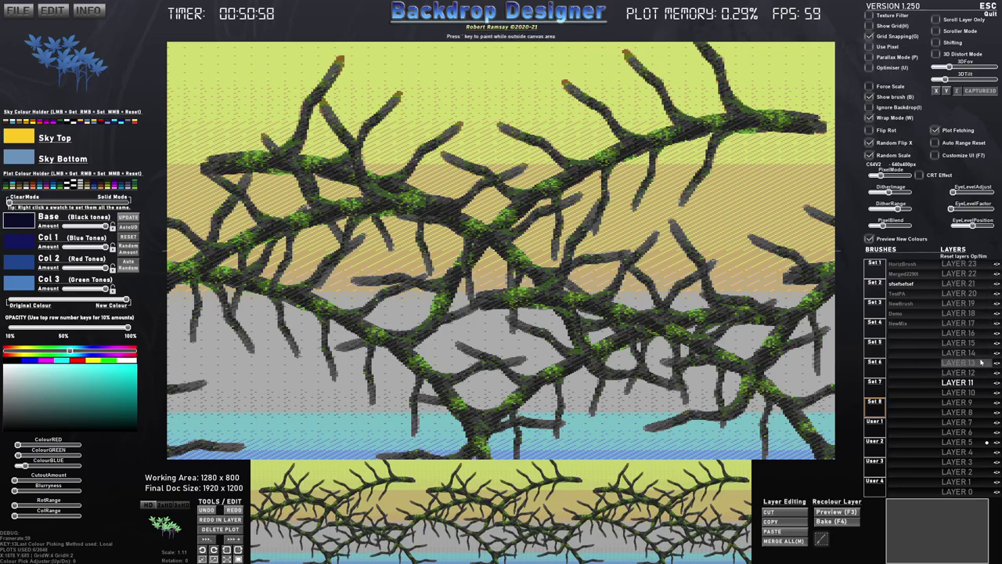
# Preview the contents of Layer 5 from the layer list and reset the layers
pyautogui.click(969, 443)
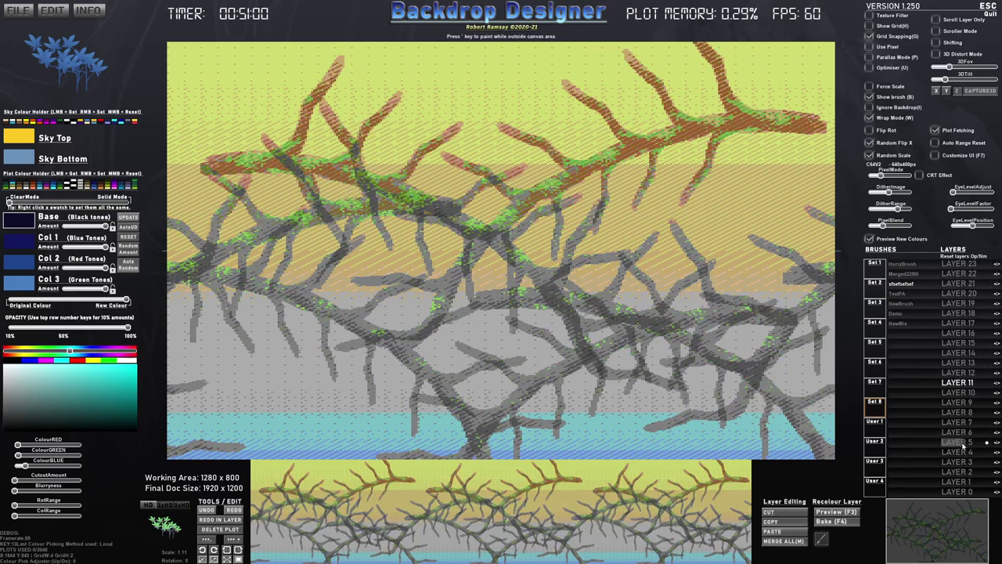
pyautogui.click(964, 255)
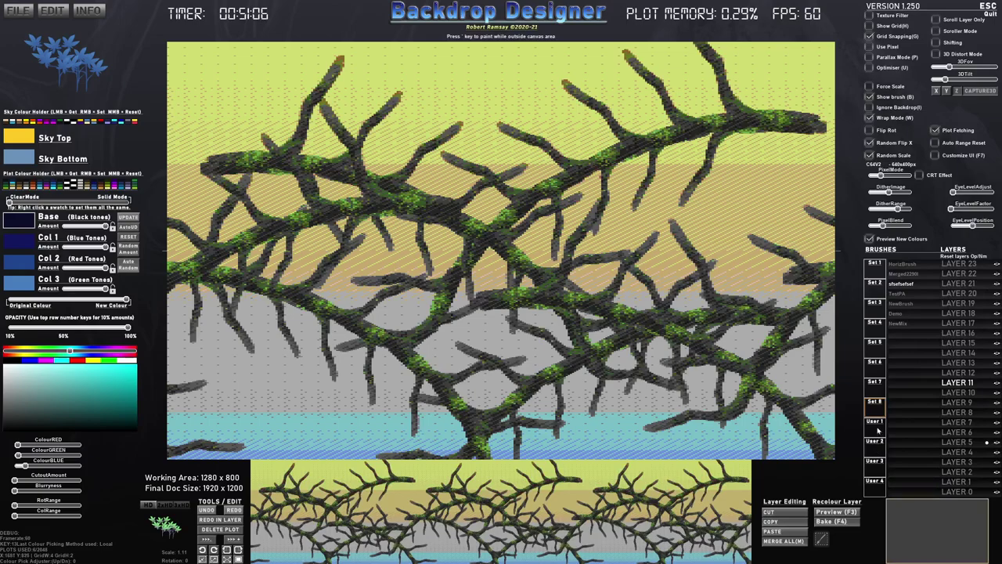
# Import better.png from the Desktop into an empty brush slot and name the brush "better"
pyautogui.click(908, 335)
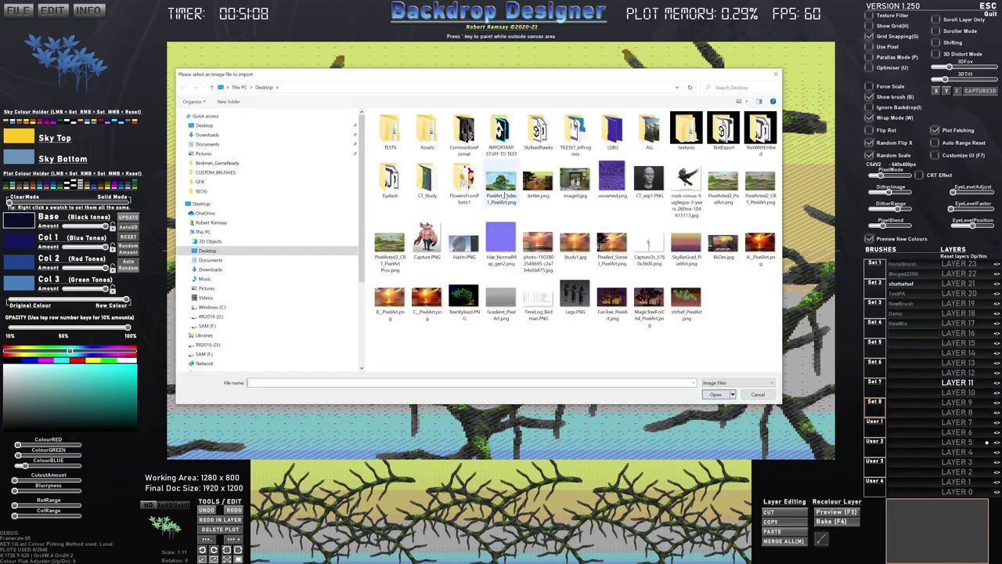
pyautogui.doubleClick(535, 184)
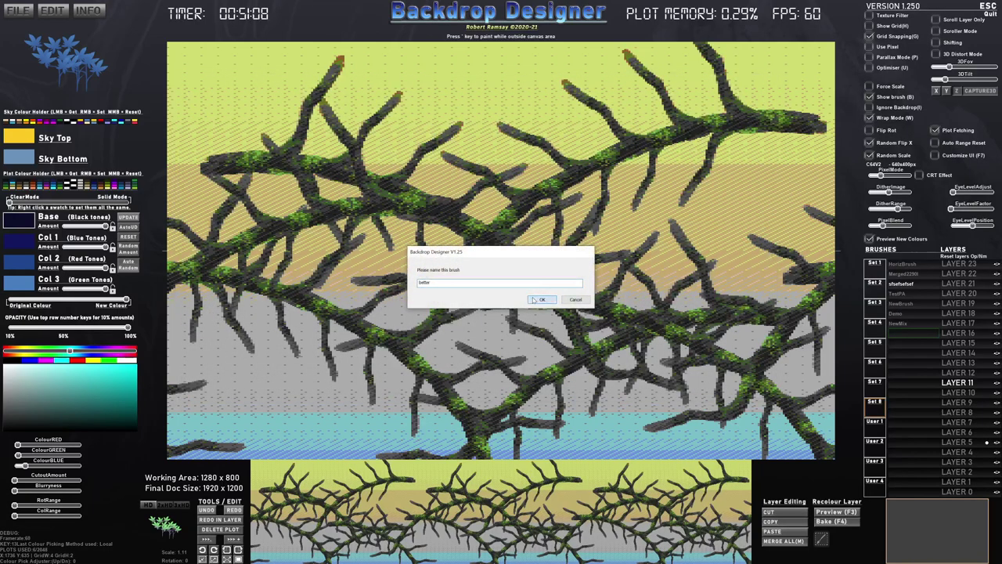
pyautogui.click(540, 300)
pyautogui.rightClick(491, 249)
# Turn Pixel Mode off and stamp rotated copies of the better brush, enlarged to about 2.15, on Layer 11
pyautogui.moveTo(880, 175); pyautogui.dragTo(863, 178)
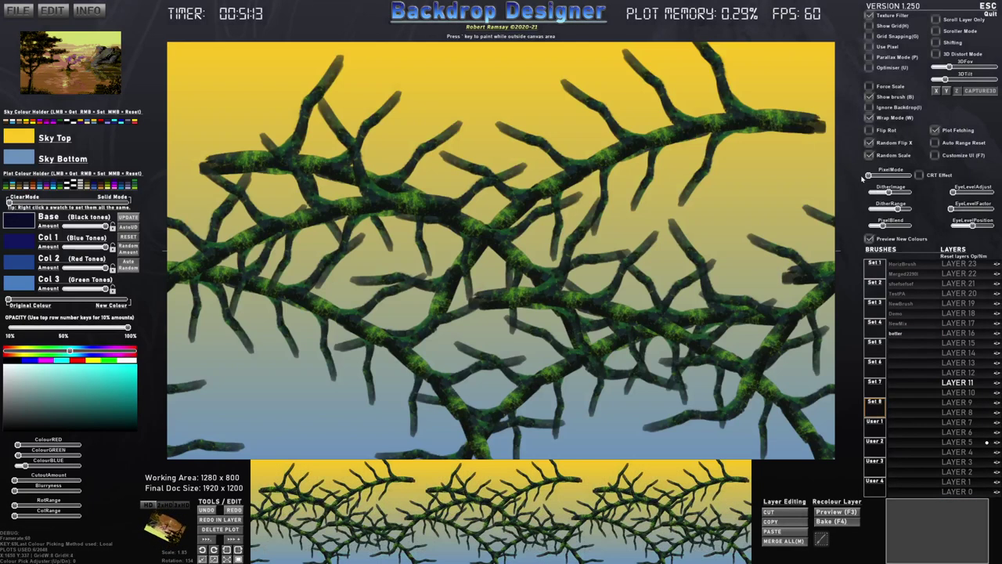
pyautogui.scroll(3, 517, 262)
pyautogui.press('a')
pyautogui.click(518, 262)
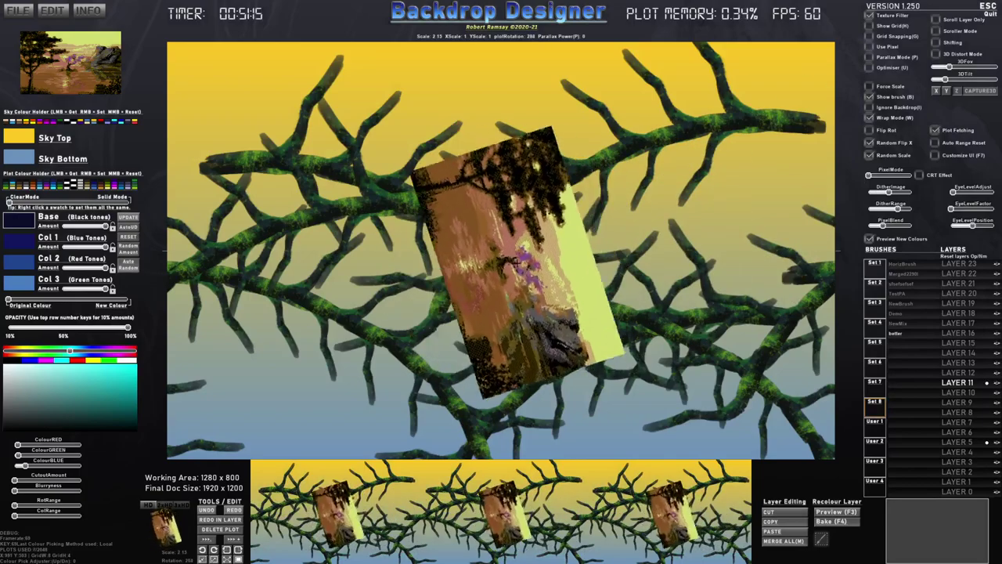
pyautogui.click(651, 196)
pyautogui.click(395, 201)
pyautogui.click(395, 269)
pyautogui.click(540, 318)
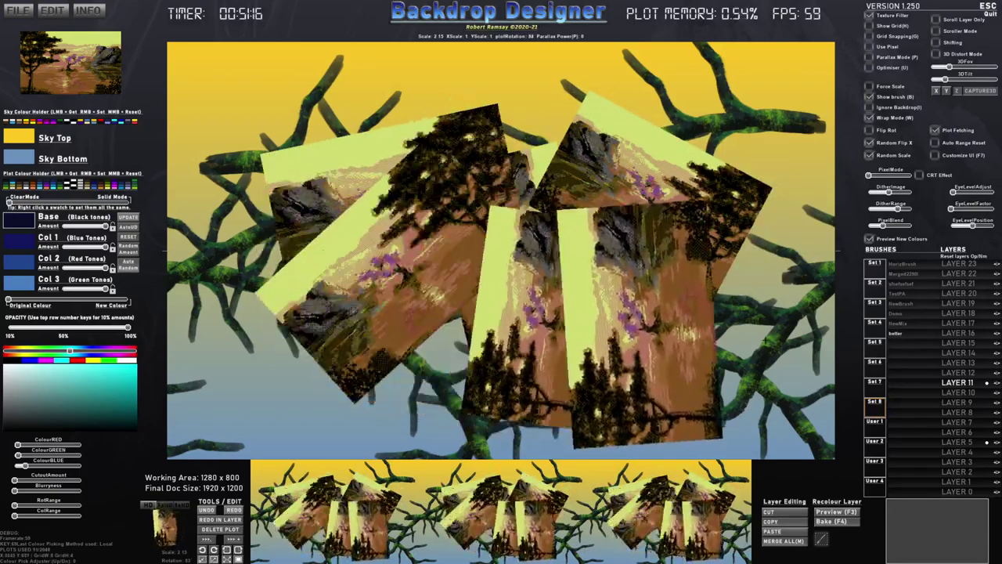
# Delete the better brush permanently and reduce the size of the NewMix brush
pyautogui.rightClick(901, 335)
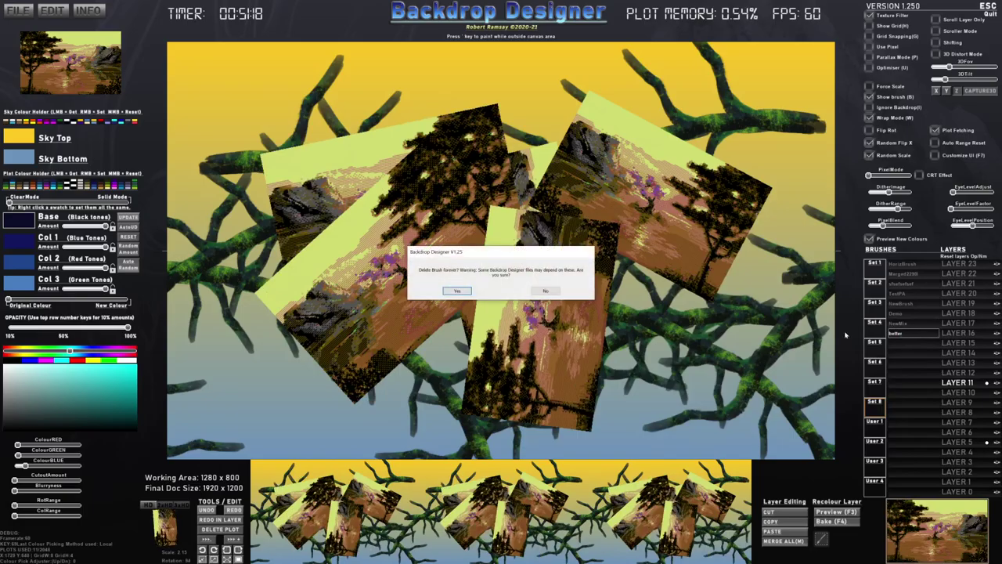
pyautogui.click(457, 290)
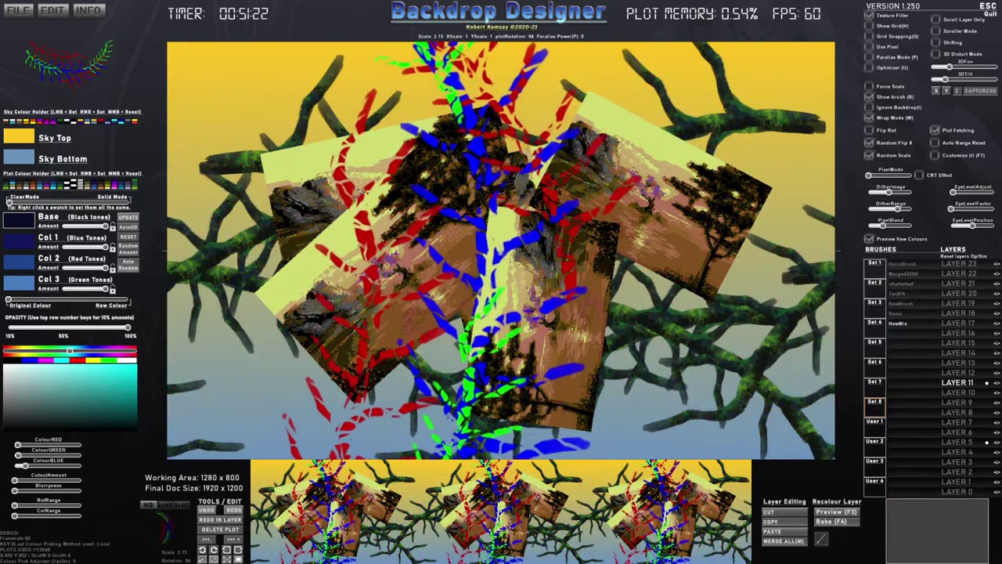
pyautogui.scroll(-8, 337, 283)
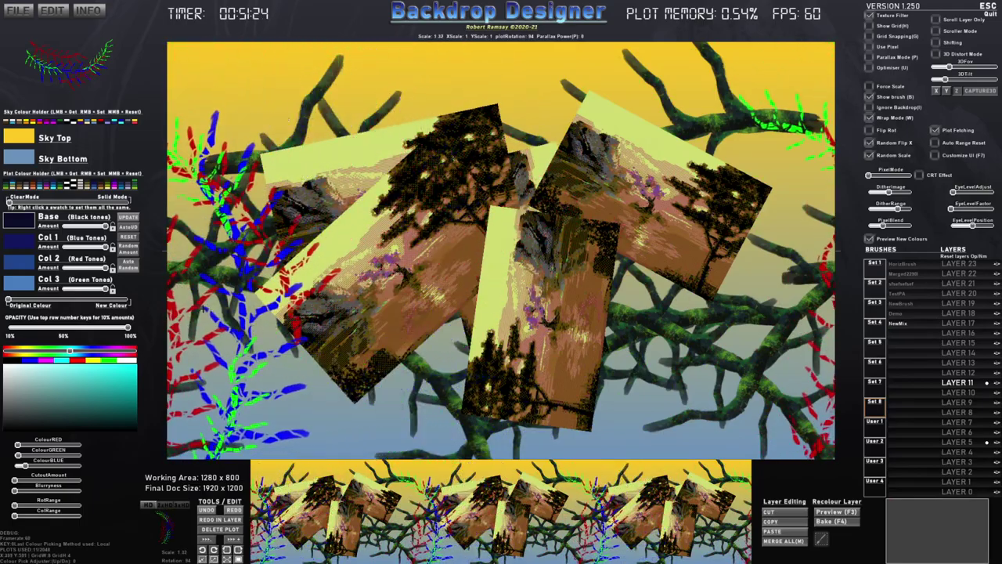
# Shrink the NewMix brush to 0.75 and save the plot list on the Desktop as BKGD_1.250_test
pyautogui.scroll(-3, 210, 307)
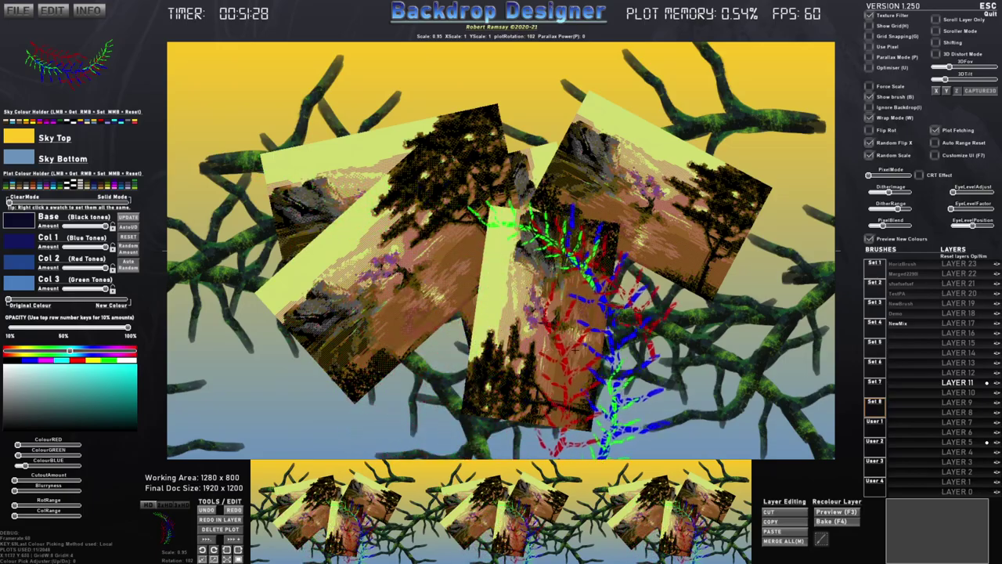
pyautogui.click(13, 11)
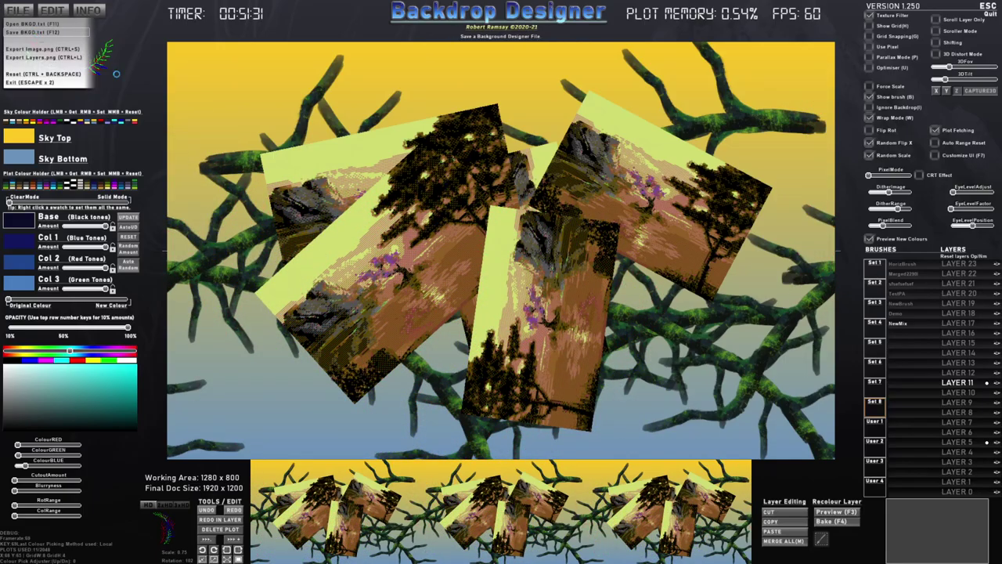
pyautogui.click(32, 32)
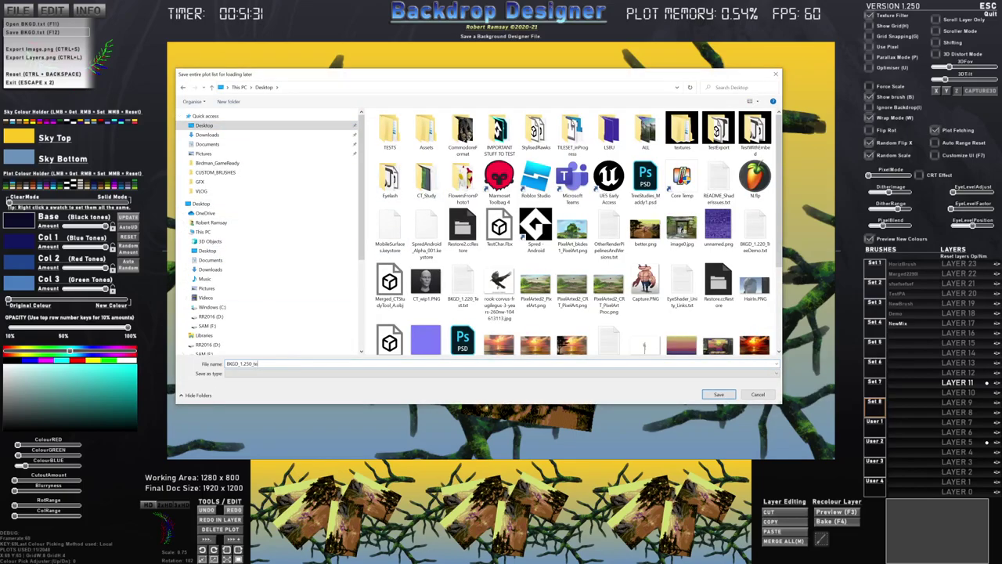
pyautogui.press('Return')
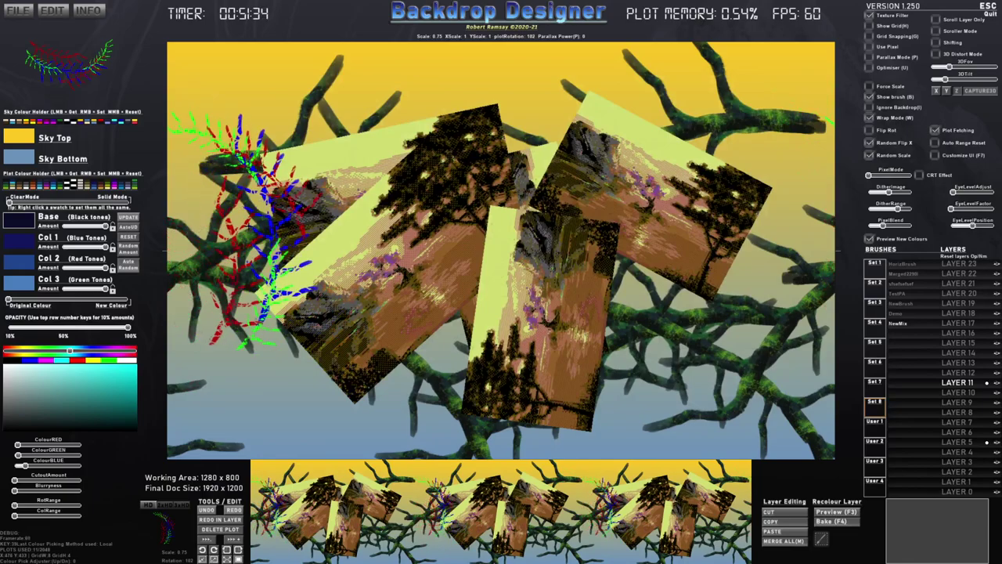
# Reset all plot data and reload the saved file BKGD_1.250_test.txt from the Desktop
pyautogui.click(457, 286)
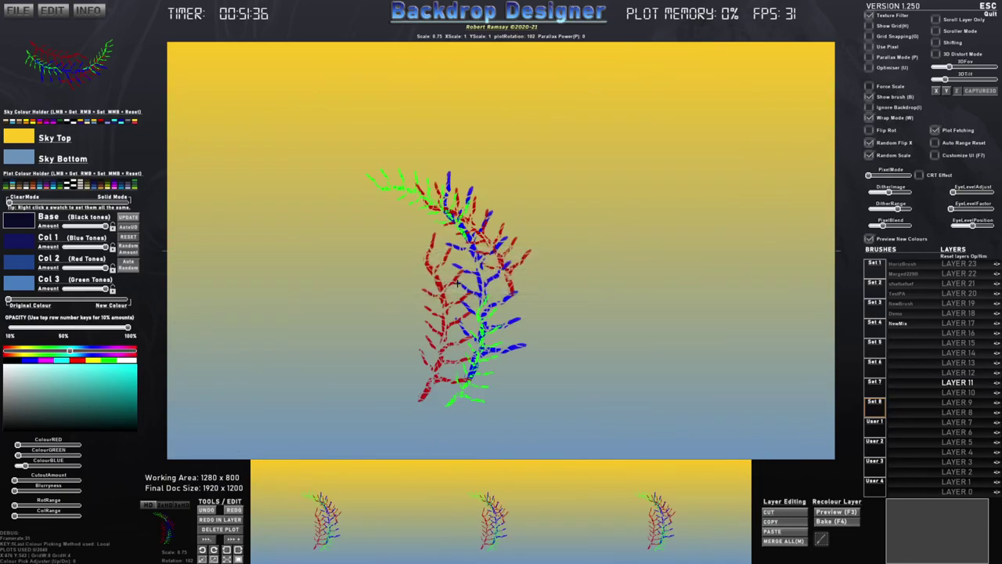
pyautogui.click(14, 13)
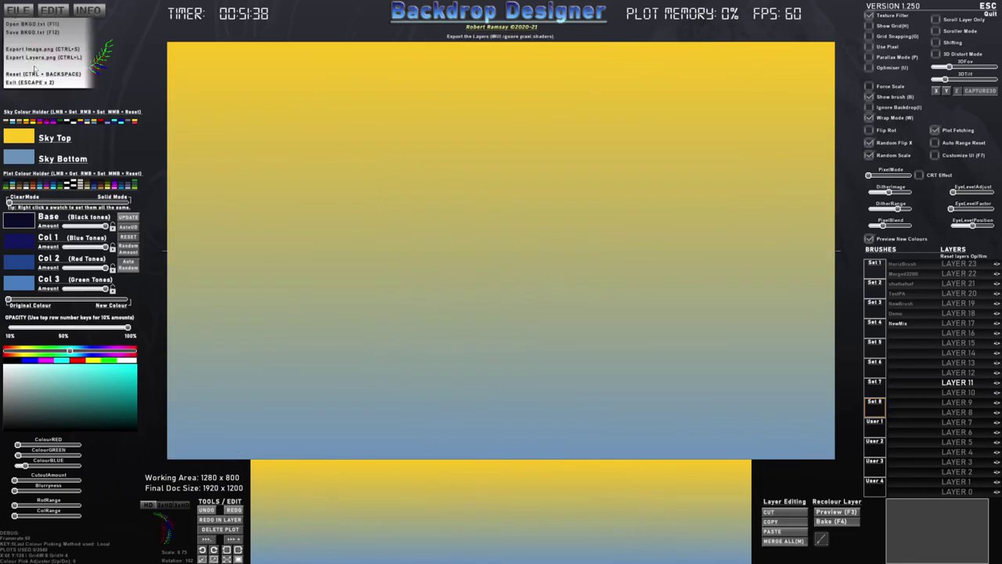
pyautogui.click(32, 24)
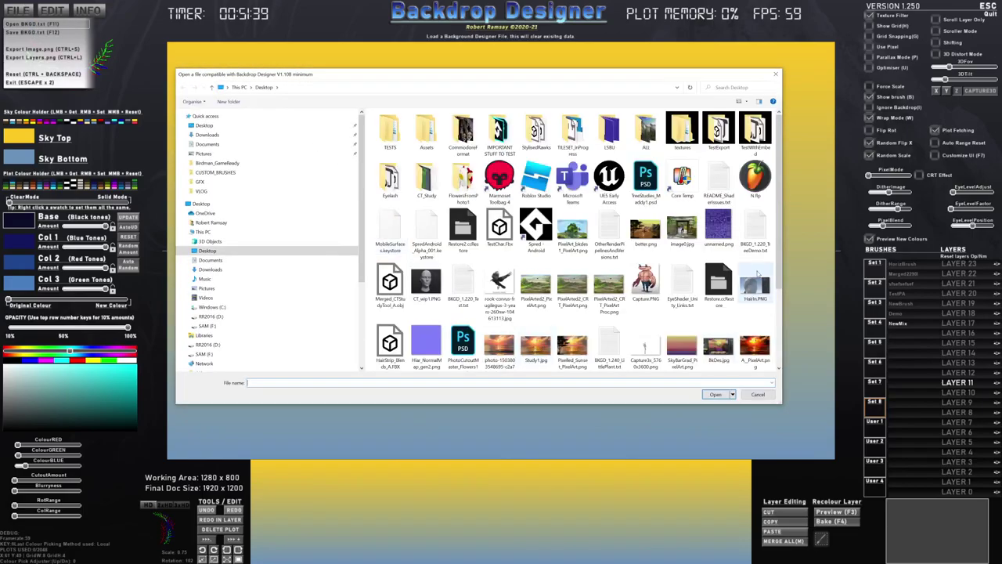
pyautogui.moveTo(775, 252); pyautogui.dragTo(786, 314)
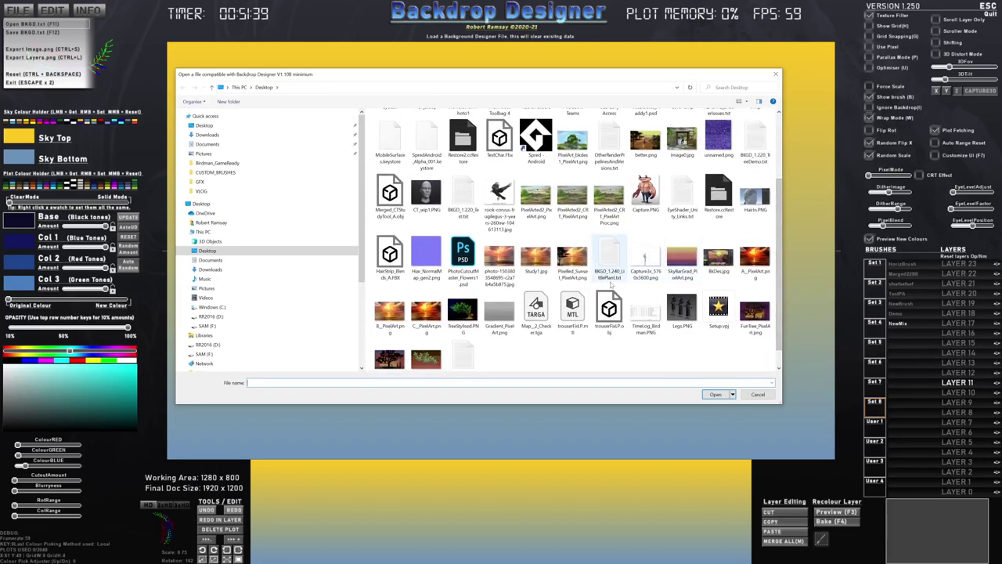
pyautogui.scroll(-1, 480, 356)
pyautogui.doubleClick(466, 343)
pyautogui.click(461, 288)
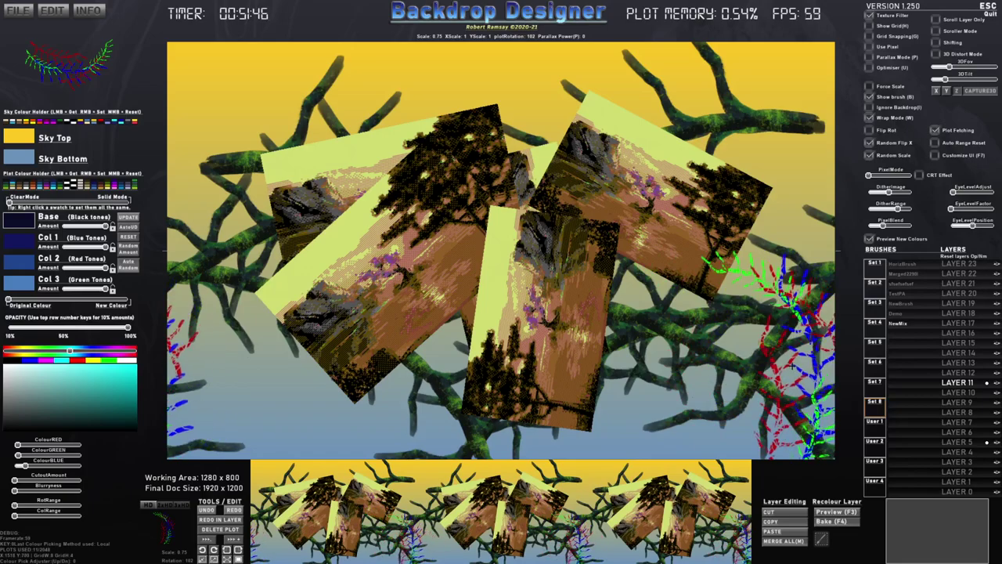
# Load BKGD_1.250_test.txt into the freshly restarted program and show the custom brushes in Set 8
pyautogui.press('space')
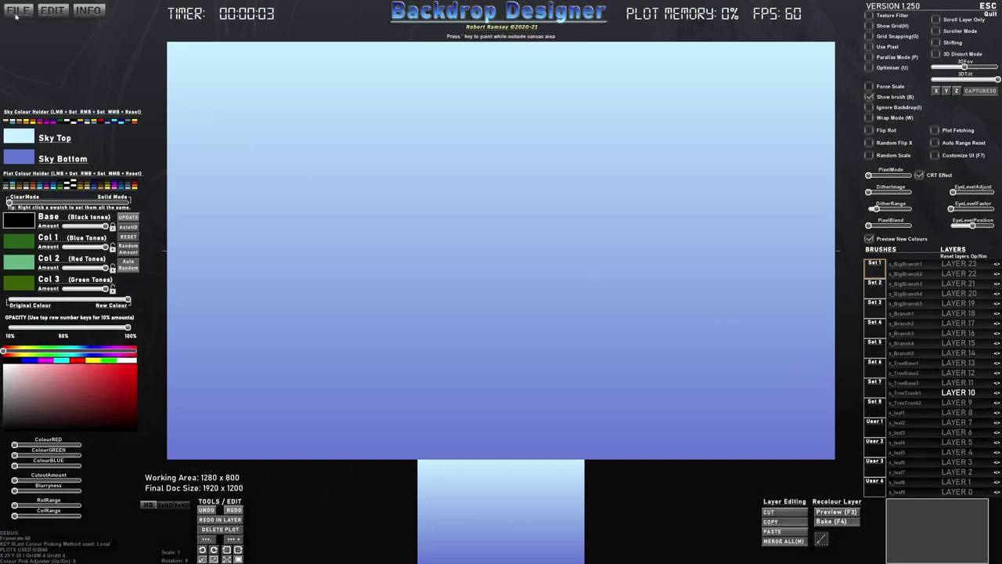
pyautogui.click(17, 13)
pyautogui.click(21, 25)
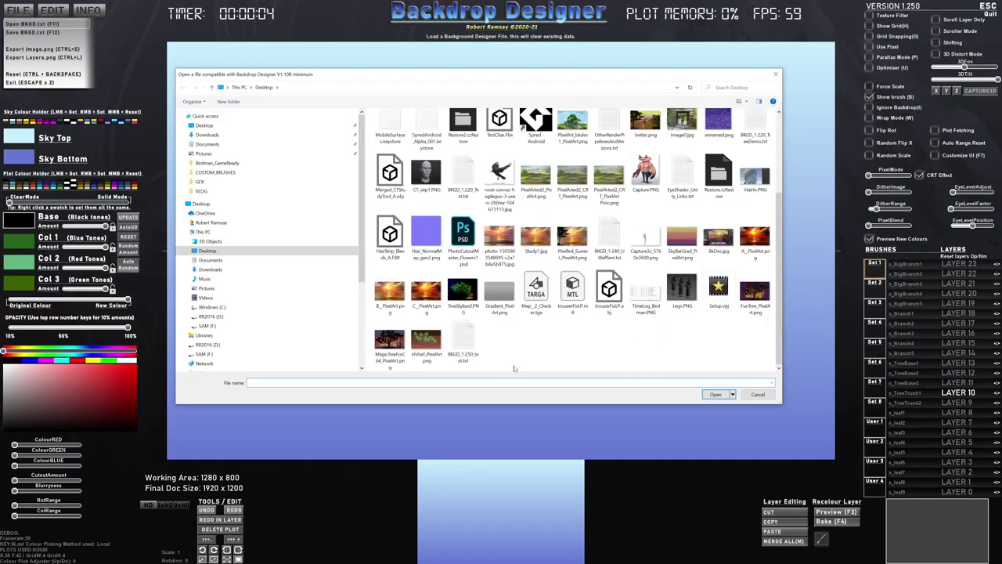
pyautogui.doubleClick(462, 342)
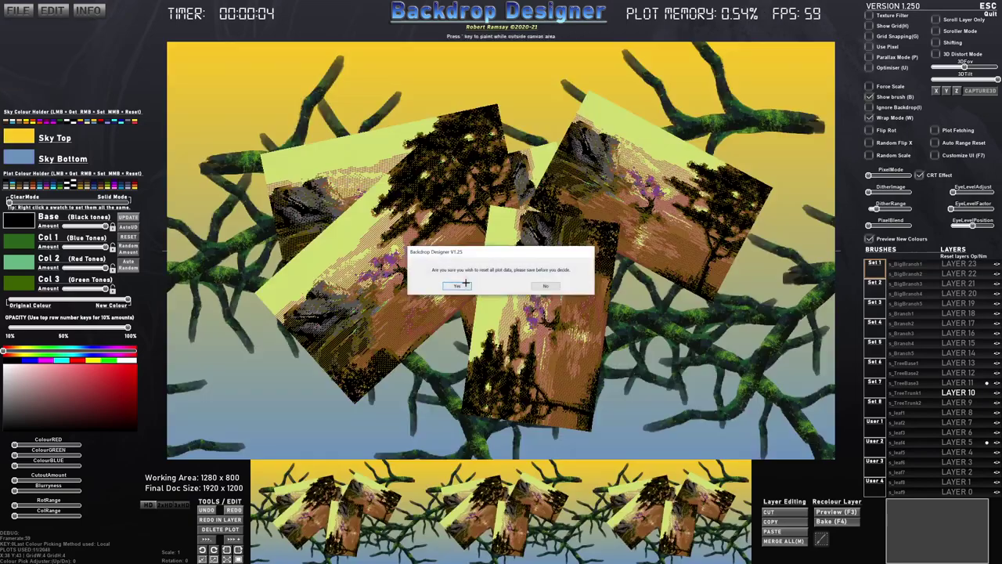
pyautogui.click(465, 285)
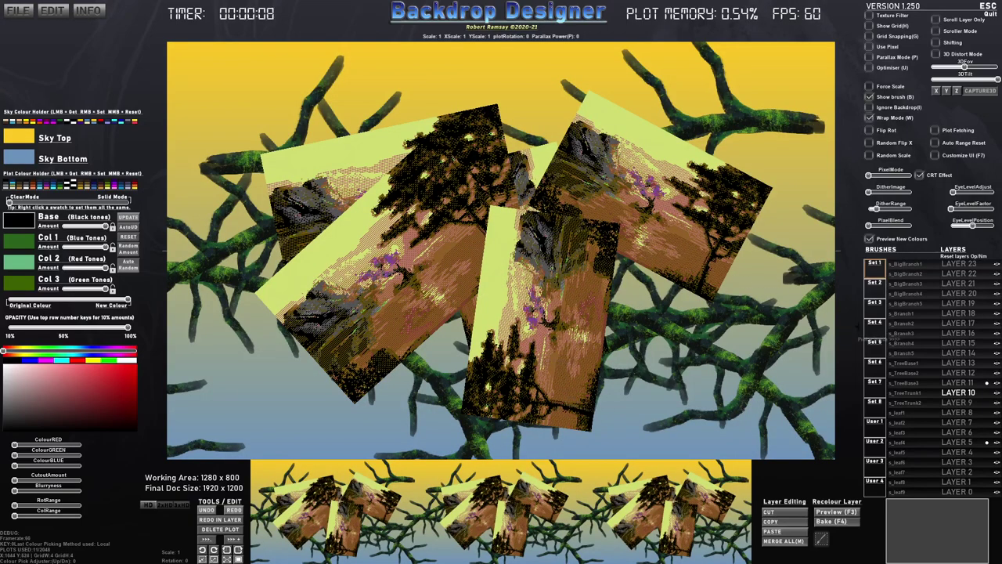
pyautogui.click(877, 433)
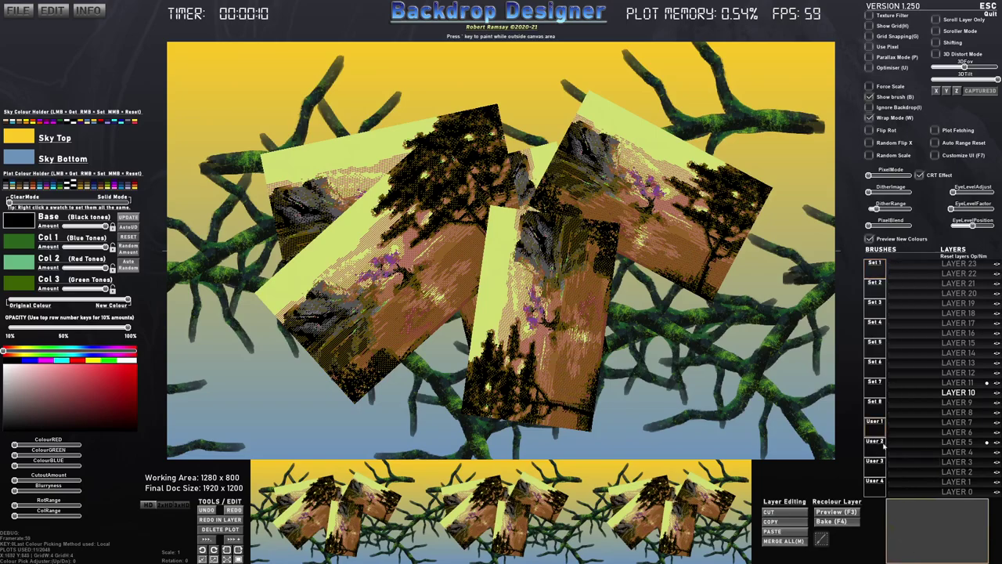
pyautogui.click(876, 411)
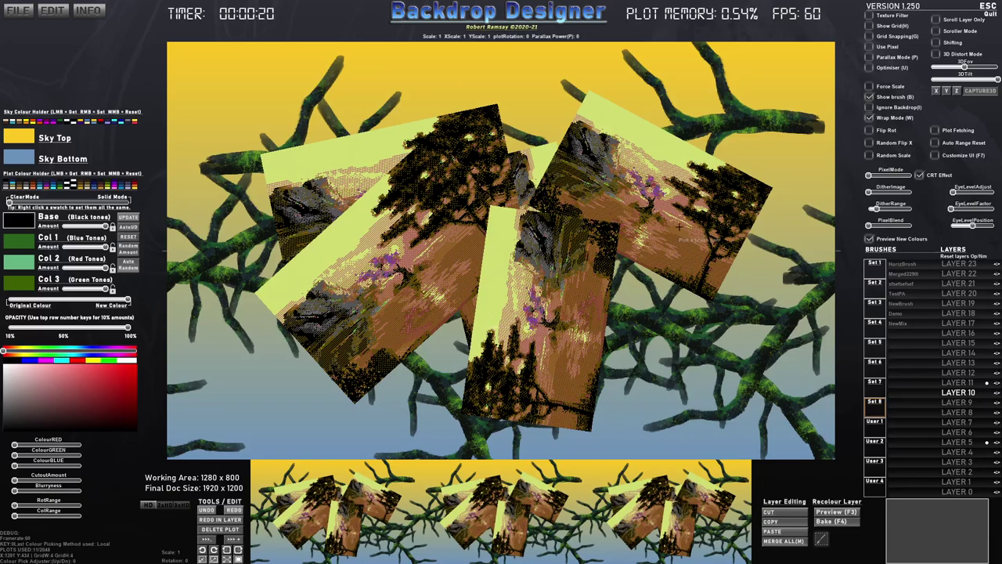
# Quit Backdrop Designer and relaunch it from the Builds folder inside BackdropDesigner in File Explorer
pyautogui.click(991, 13)
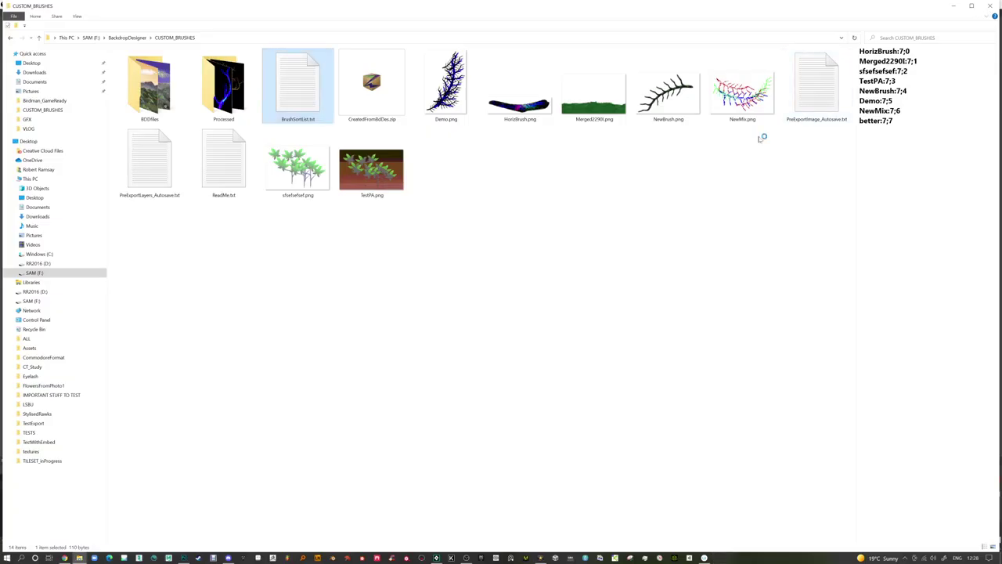
pyautogui.click(498, 238)
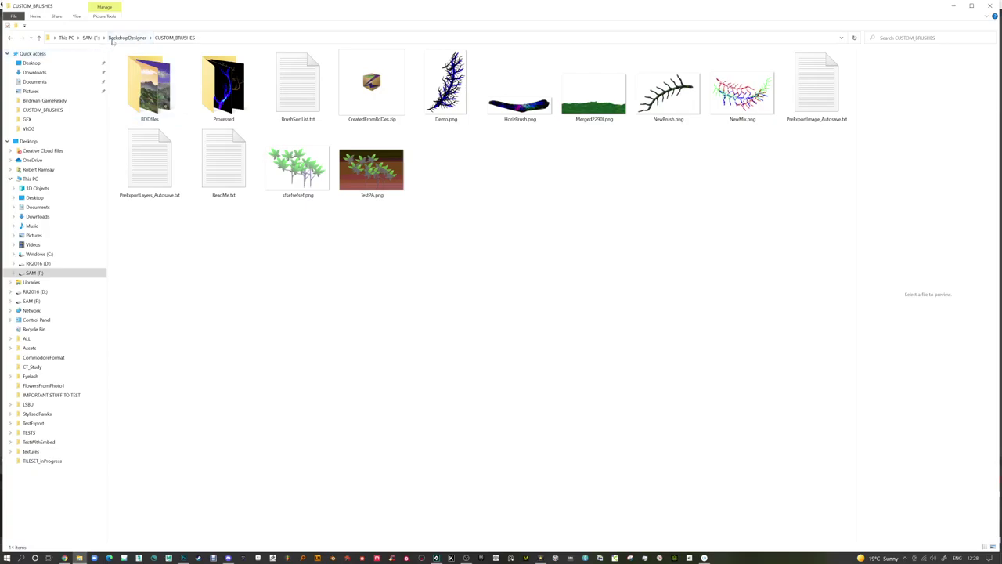
pyautogui.click(125, 38)
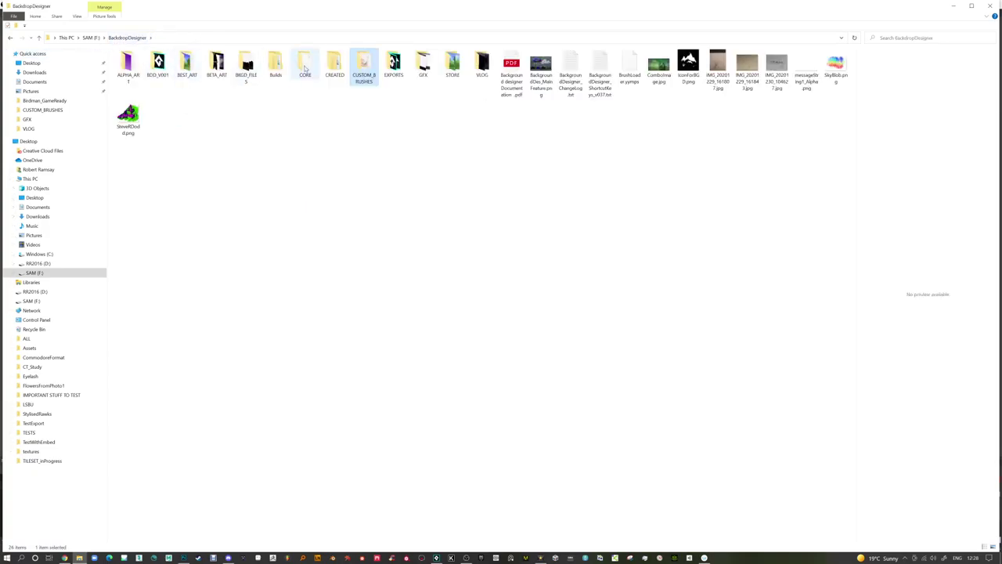
pyautogui.doubleClick(275, 66)
pyautogui.click(176, 72)
pyautogui.doubleClick(176, 71)
pyautogui.click(174, 64)
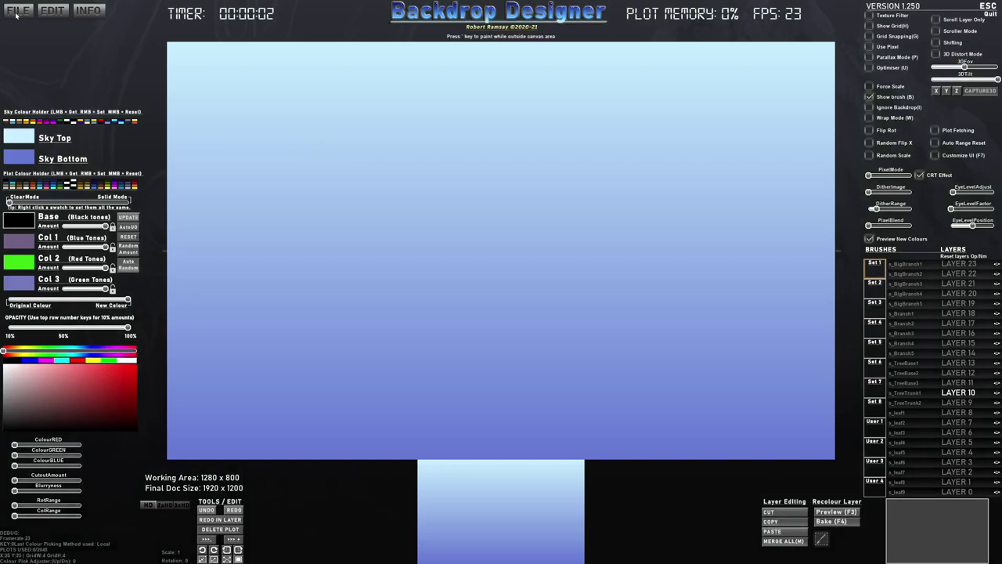
# Open BKGD_1.250_test.txt from the Desktop again, confirm the plot data reset, and switch the brush list to Set 8
pyautogui.click(16, 12)
pyautogui.click(23, 25)
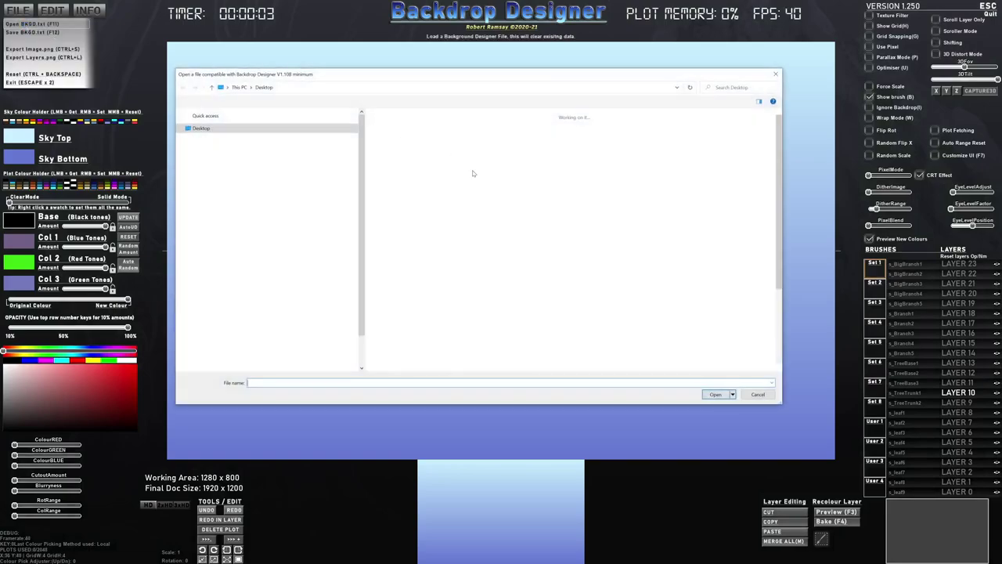
pyautogui.scroll(-3, 473, 356)
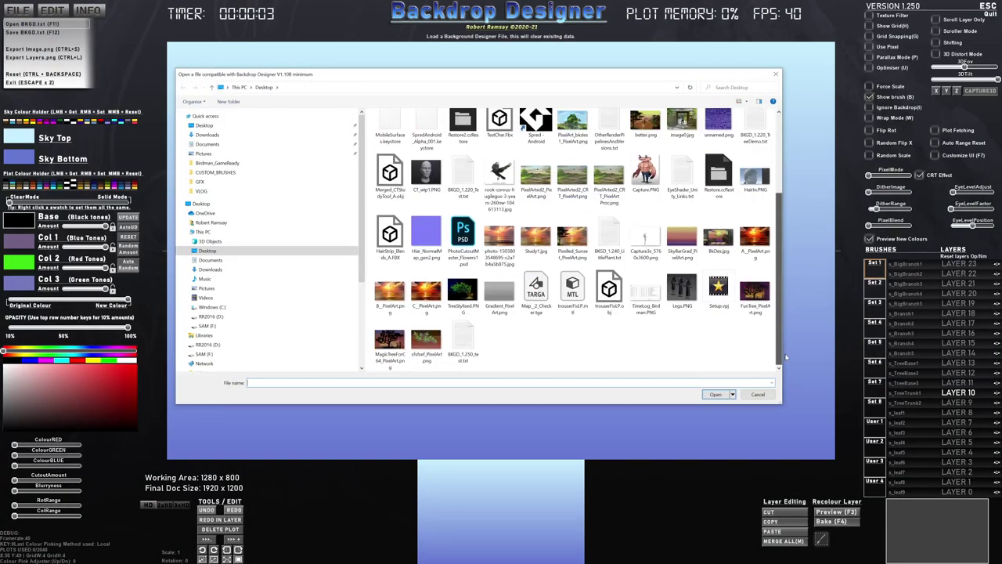
pyautogui.doubleClick(470, 346)
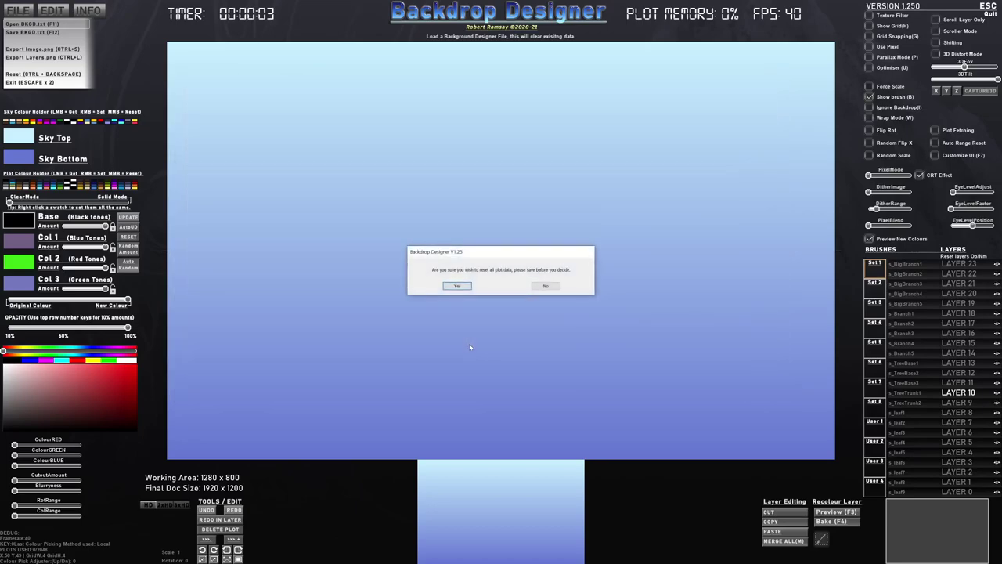
pyautogui.click(459, 286)
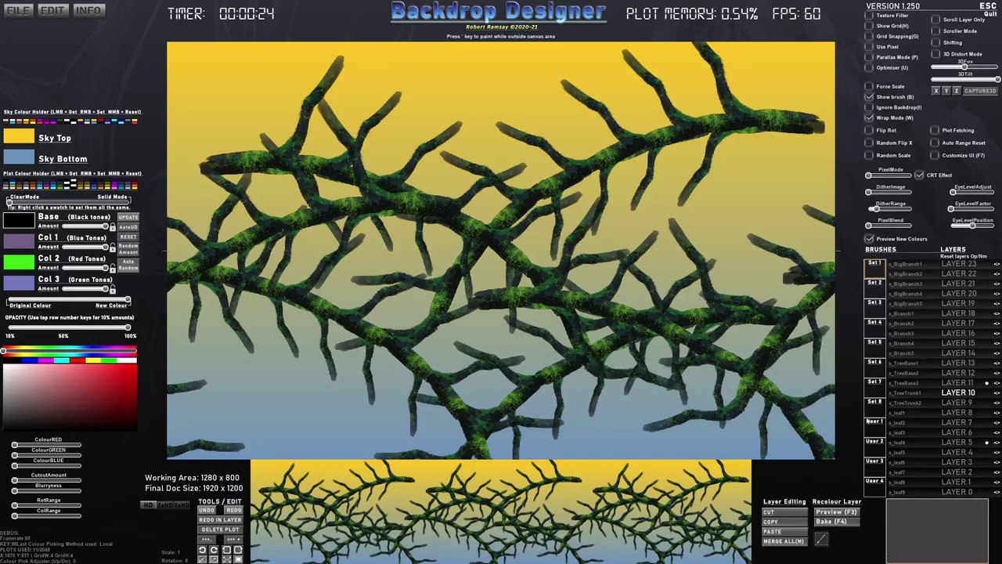
pyautogui.click(875, 427)
pyautogui.click(876, 406)
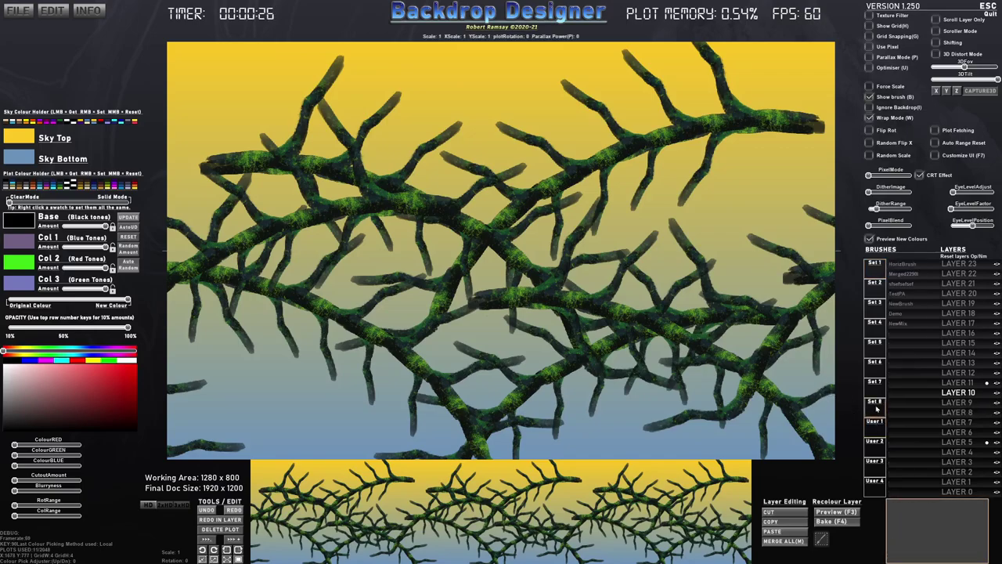
# Import the PixelArt_bkdes1_PixelArt image from the Desktop into the empty brush slot below NewMix, keeping the suggested name
pyautogui.click(896, 334)
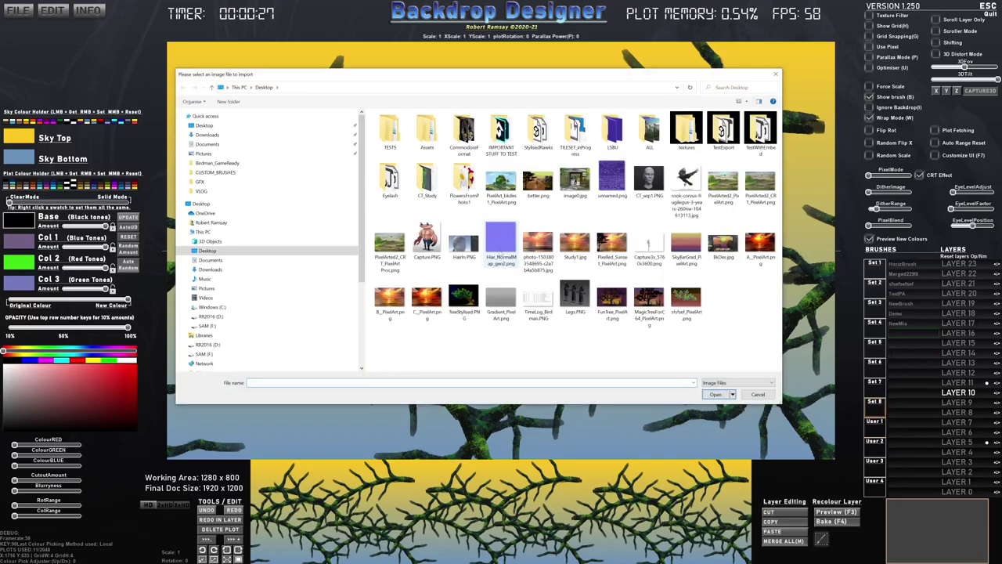
pyautogui.doubleClick(501, 184)
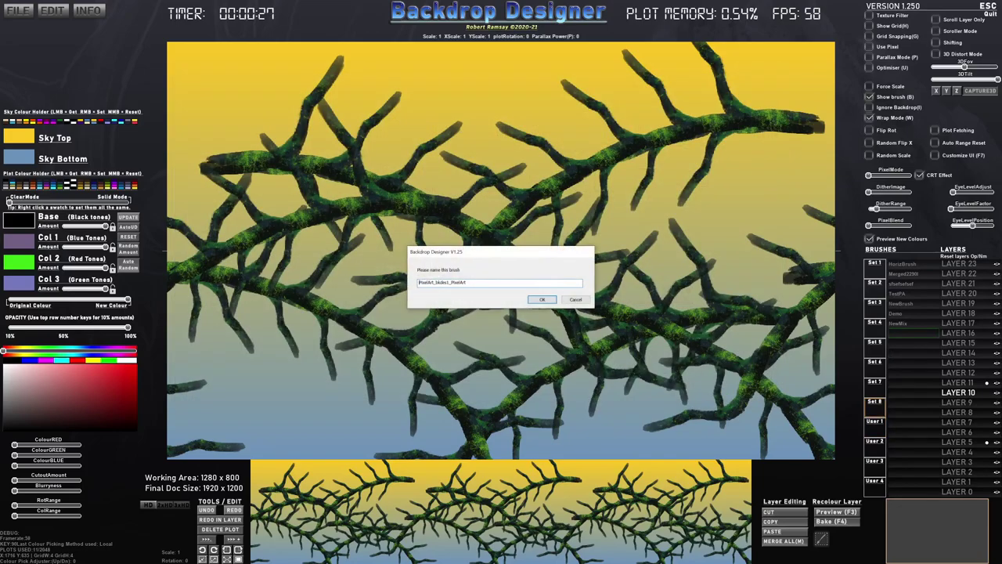
pyautogui.click(542, 299)
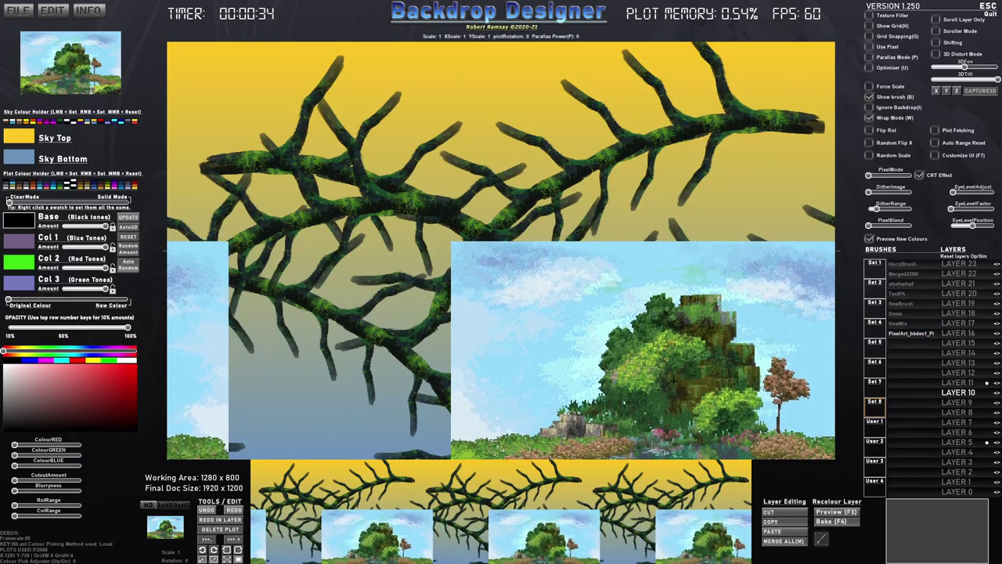
# Undo the latest plots, redo some individually, shrink the brush to about 0.52, and redo all remaining plots
pyautogui.hotkey('ctrl', 'z')
pyautogui.hotkey('ctrl', 'shift', 'z')
pyautogui.hotkey('ctrl', 'shift', 'z')
pyautogui.hotkey('ctrl', 'shift', 'z')
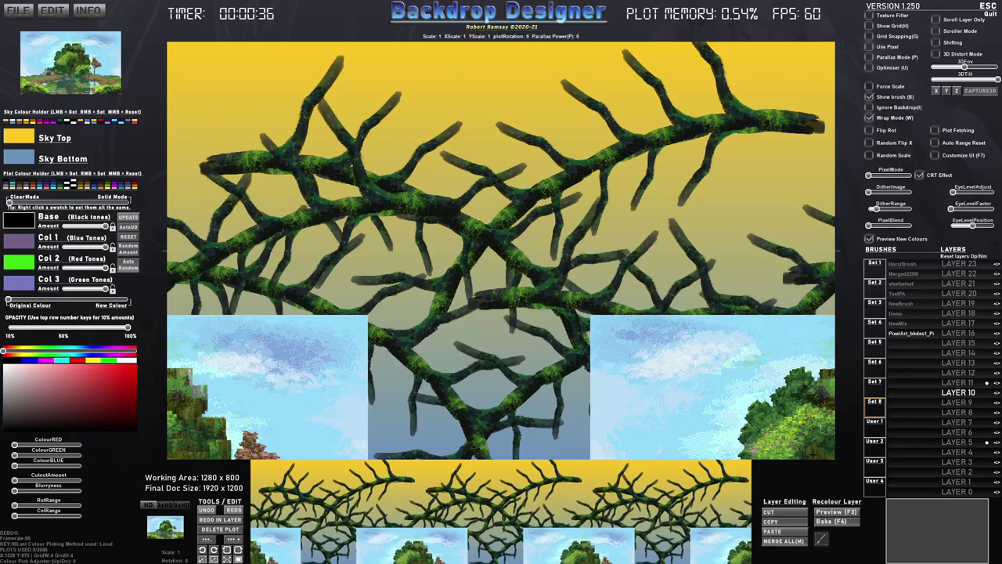
pyautogui.scroll(-4, 541, 335)
pyautogui.scroll(-5, 541, 334)
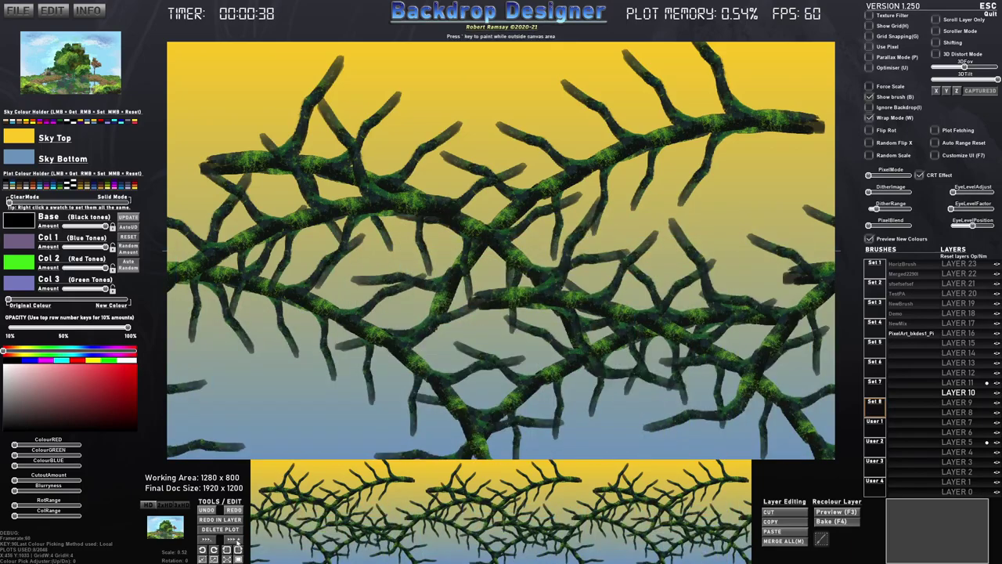
pyautogui.click(235, 540)
pyautogui.click(457, 286)
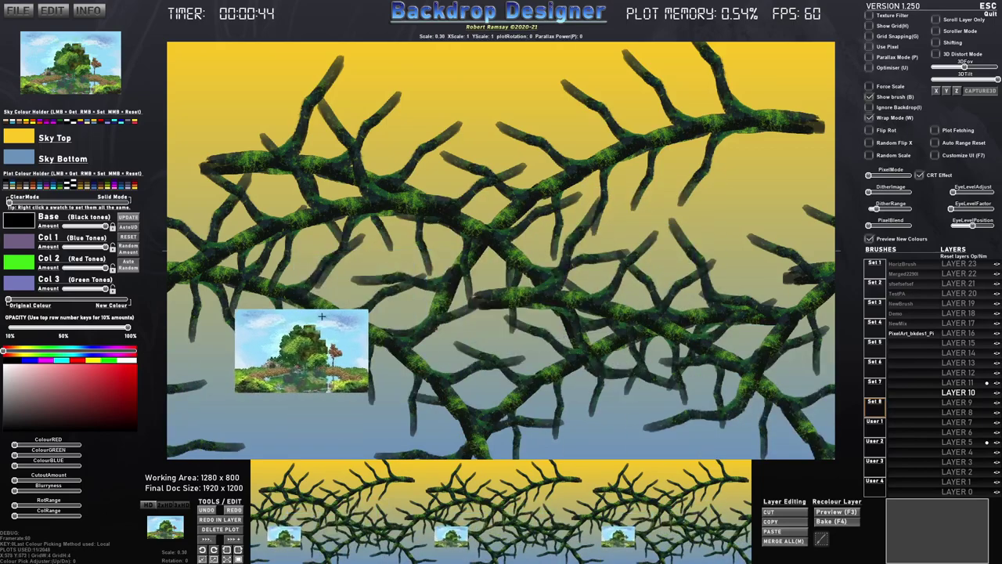
# Select the PixelArt_bkdes1 brush, try several sizes, then set its scale to 0.20 and rotate it to about 38 degrees
pyautogui.moveTo(910, 333)
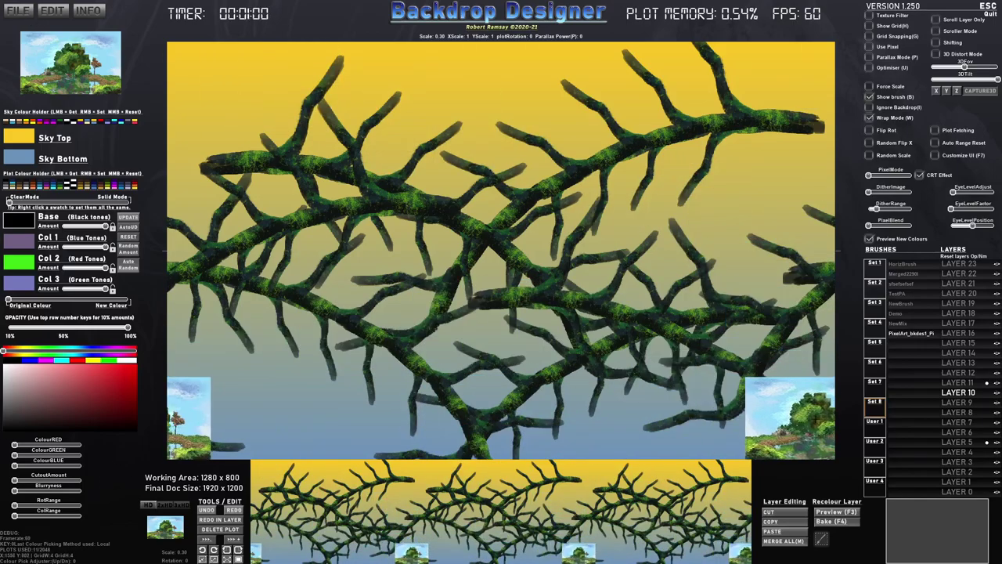
pyautogui.click(893, 335)
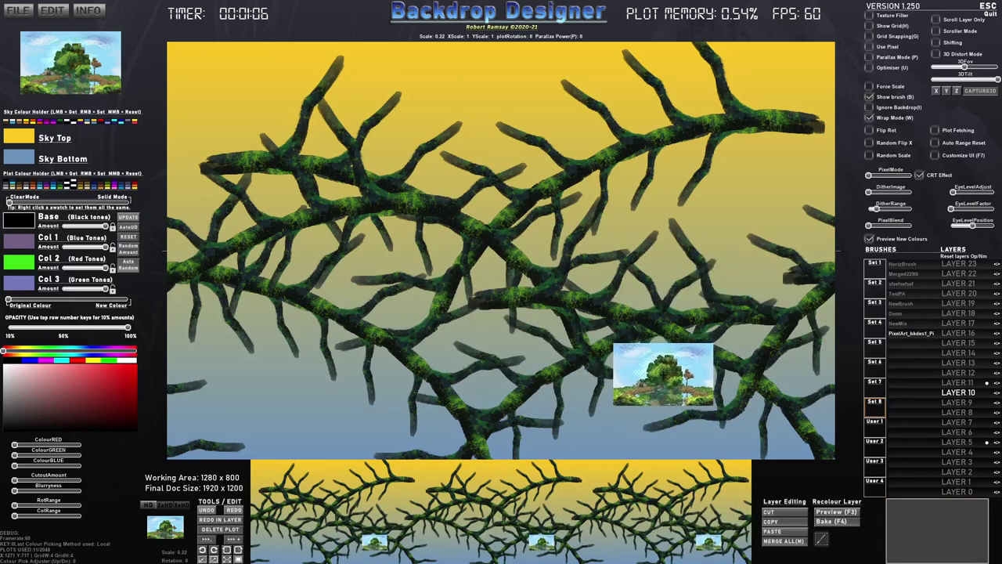
pyautogui.scroll(9, 619, 296)
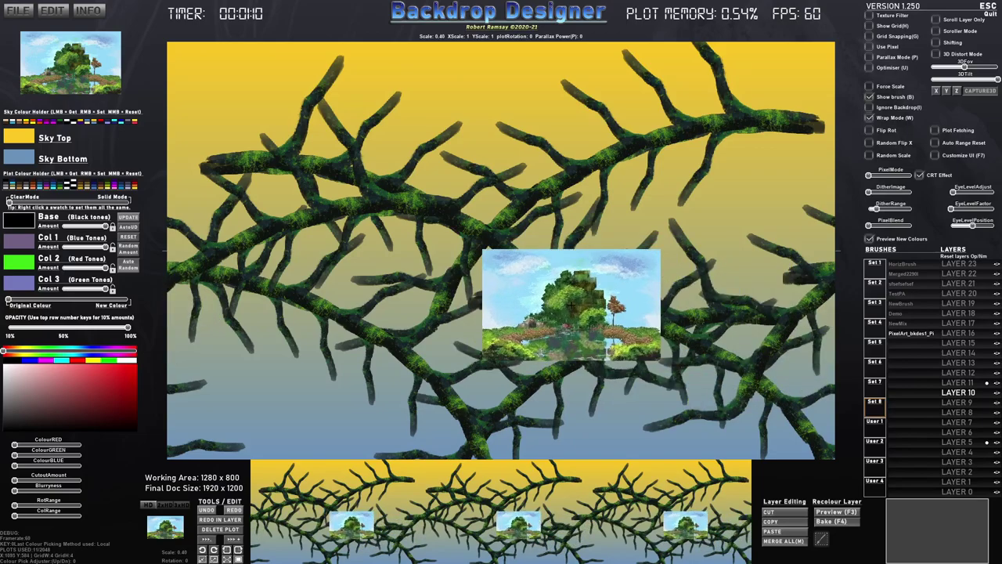
pyautogui.scroll(-5, 572, 304)
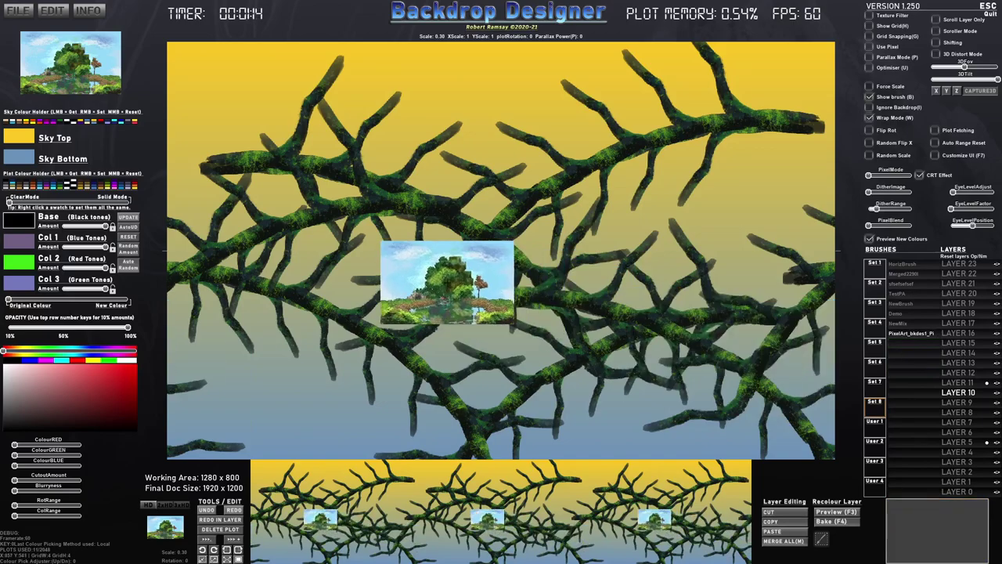
pyautogui.scroll(-5, 389, 238)
pyautogui.press('a')
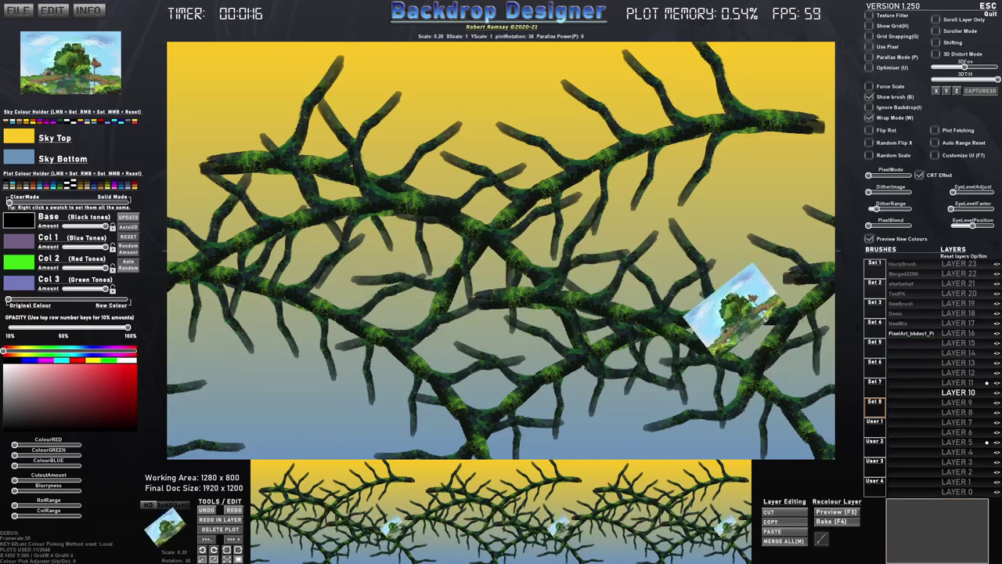
# Stamp copies of the PixelArt_bkdes1 brush across the branches at scale 0.20, rotating the brush between placements
pyautogui.press('d')
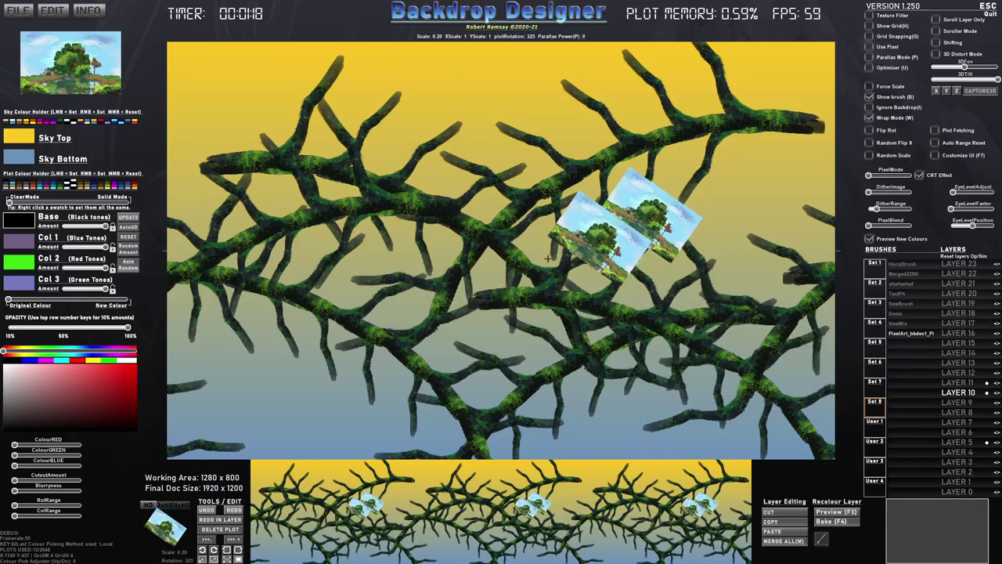
pyautogui.press('a')
pyautogui.click(469, 272)
pyautogui.click(328, 229)
pyautogui.click(436, 199)
pyautogui.click(604, 317)
pyautogui.click(407, 366)
pyautogui.press('a')
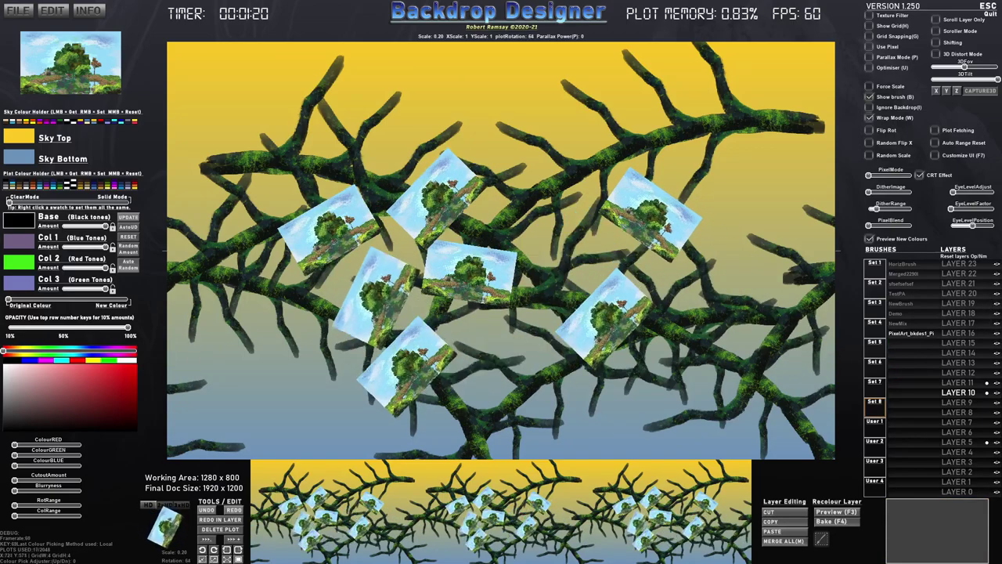
pyautogui.click(593, 272)
pyautogui.press('d')
# Enlarge the PixelArt_bkdes1 brush to 0.30 and stamp tinted copies with the colour blend set mostly to New Colour
pyautogui.press('r')
pyautogui.scroll(1, 462, 274)
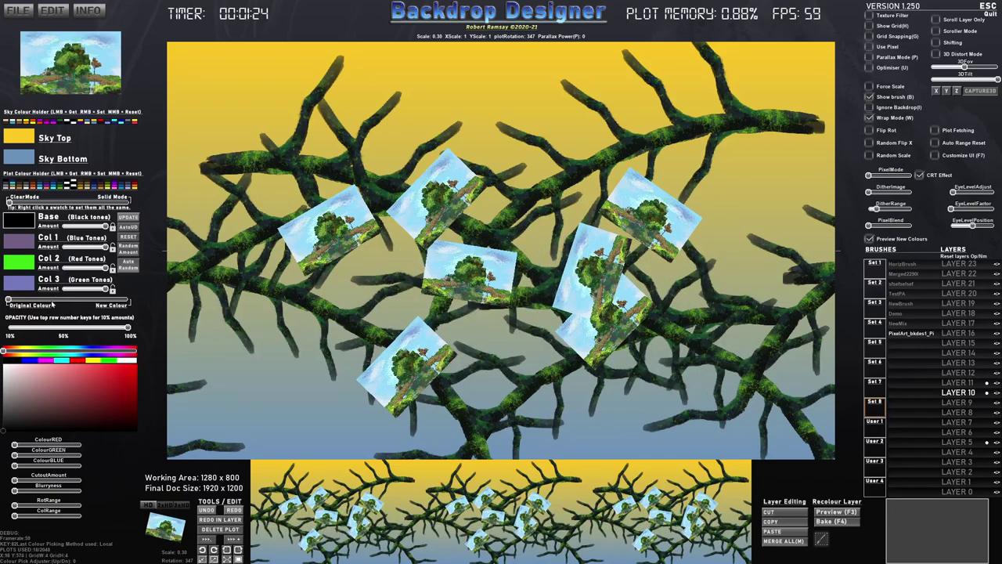
pyautogui.click(313, 291)
pyautogui.press('e')
pyautogui.click(393, 284)
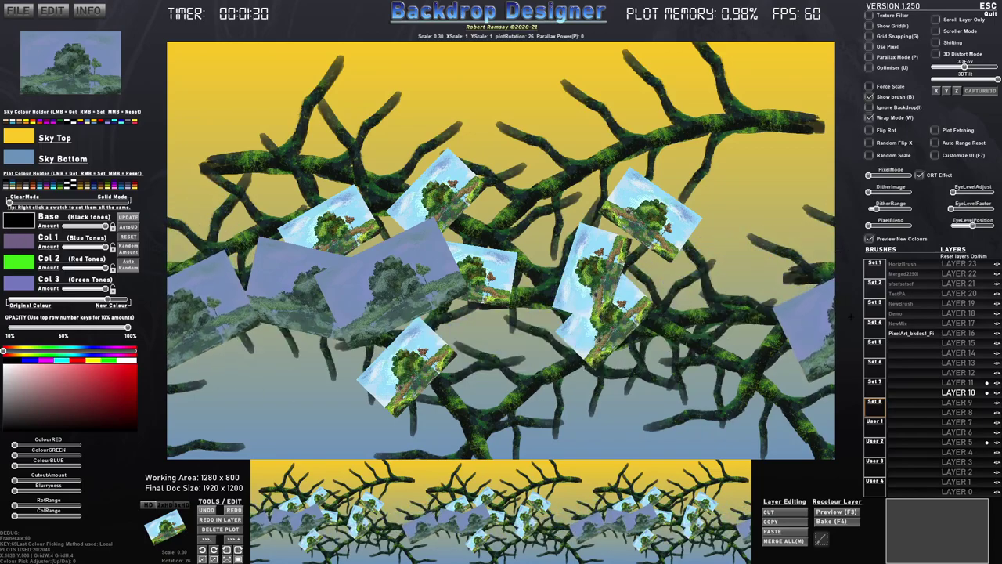
# Reset all plot data and confirm the reset
pyautogui.press('Control_R')
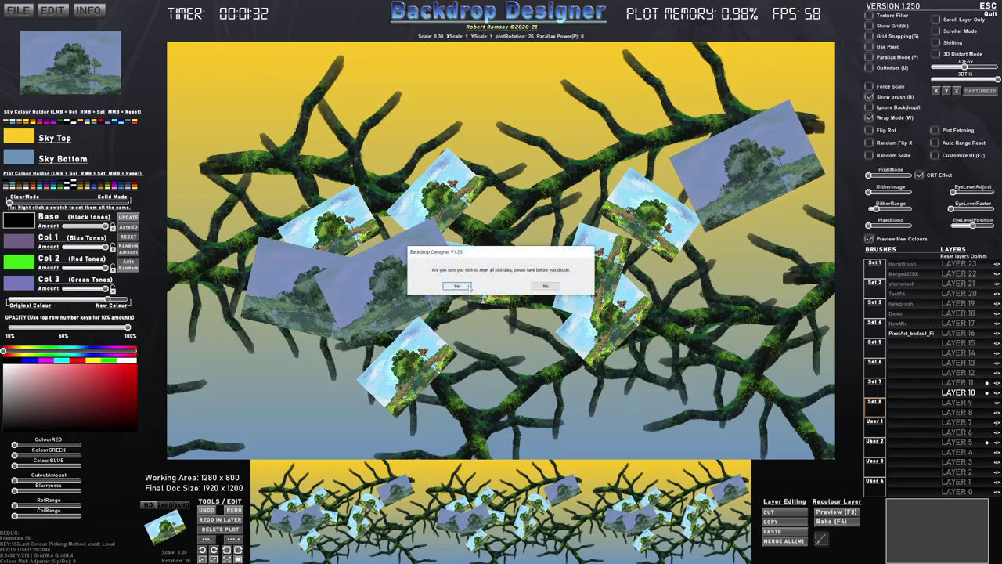
pyautogui.click(457, 286)
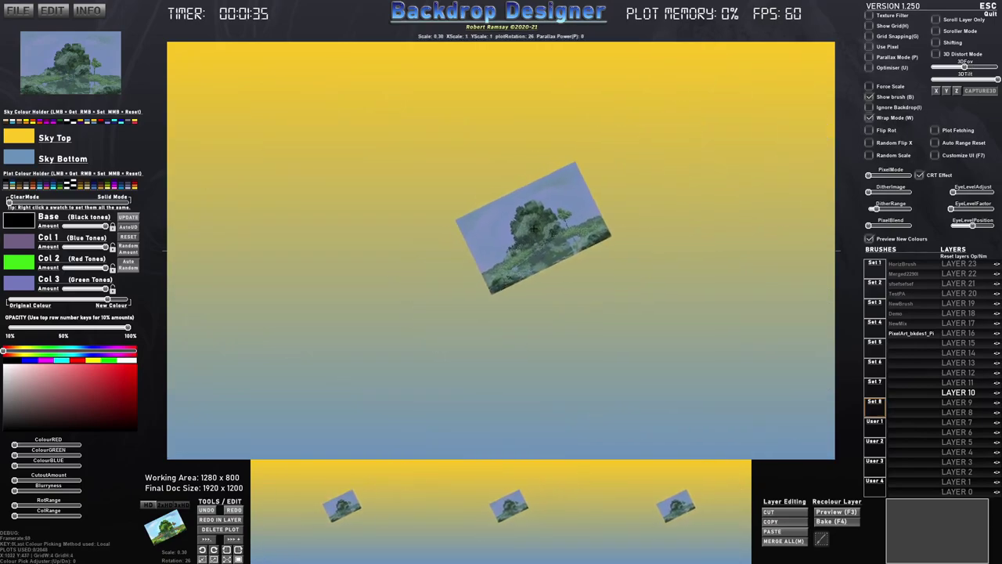
# Select the Demo brush, enable 3D Distort Mode, and scale the lettered grid to about 0.62
pyautogui.click(904, 314)
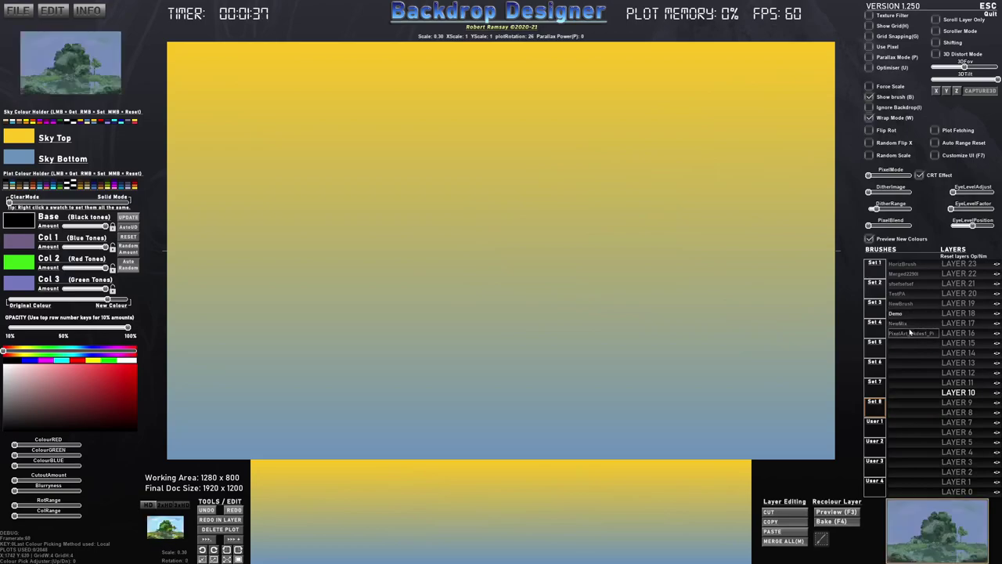
pyautogui.click(937, 54)
pyautogui.scroll(12, 590, 217)
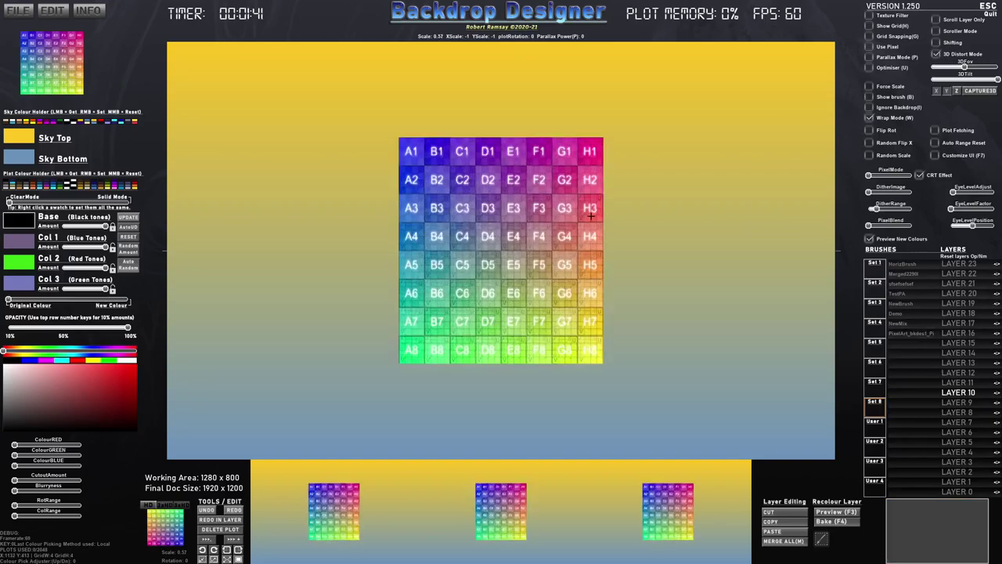
pyautogui.moveTo(93, 330)
pyautogui.mouseDown()
pyautogui.moveTo(39, 330)
pyautogui.moveTo(136, 334)
pyautogui.mouseUp()
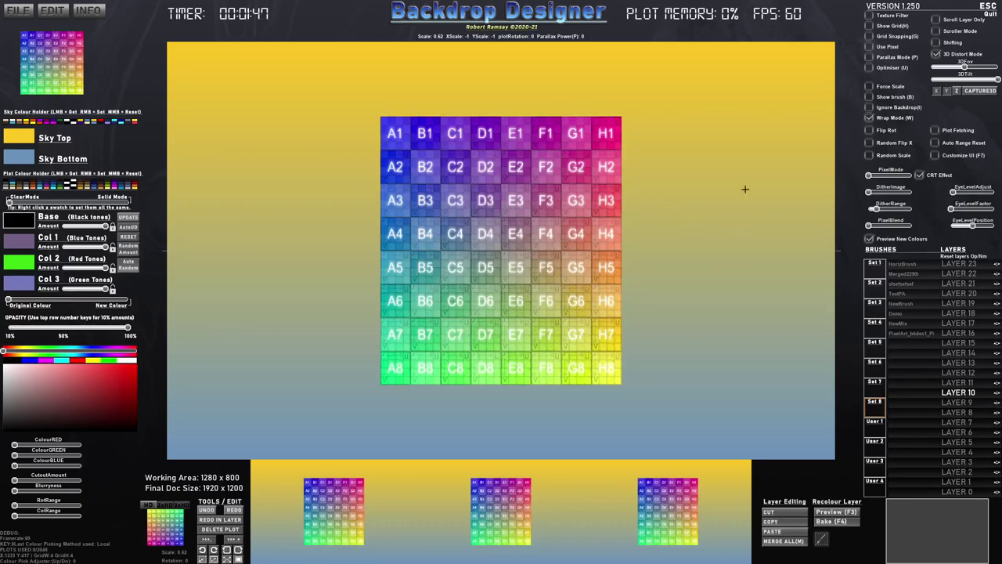
# Raise the 3D FOV, lower the 3D tilt, and capture the distorted grid as a brush at scale 0.60
pyautogui.moveTo(986, 81)
pyautogui.mouseDown()
pyautogui.moveTo(956, 69)
pyautogui.moveTo(976, 70)
pyautogui.mouseUp()
pyautogui.scroll(-3, 681, 188)
pyautogui.scroll(2, 682, 187)
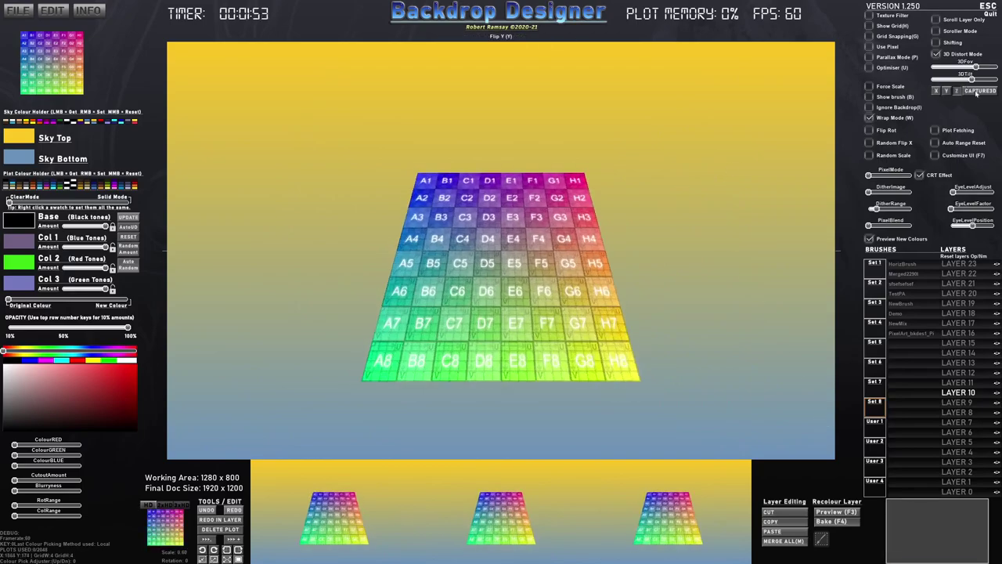
pyautogui.click(978, 90)
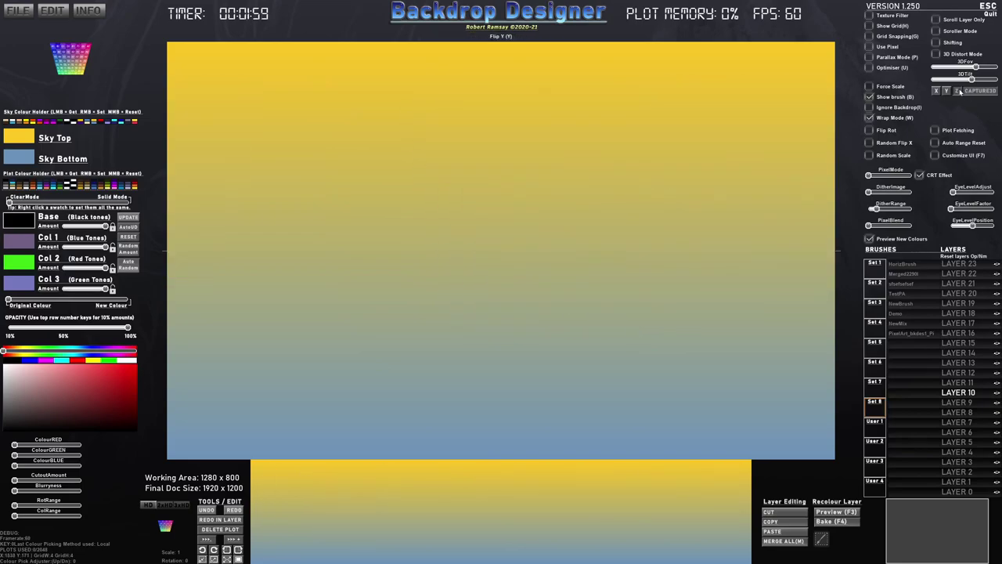
# Re-enable 3D Distort Mode, flip the grid along Z, scale it to about 0.77, and capture it
pyautogui.click(937, 54)
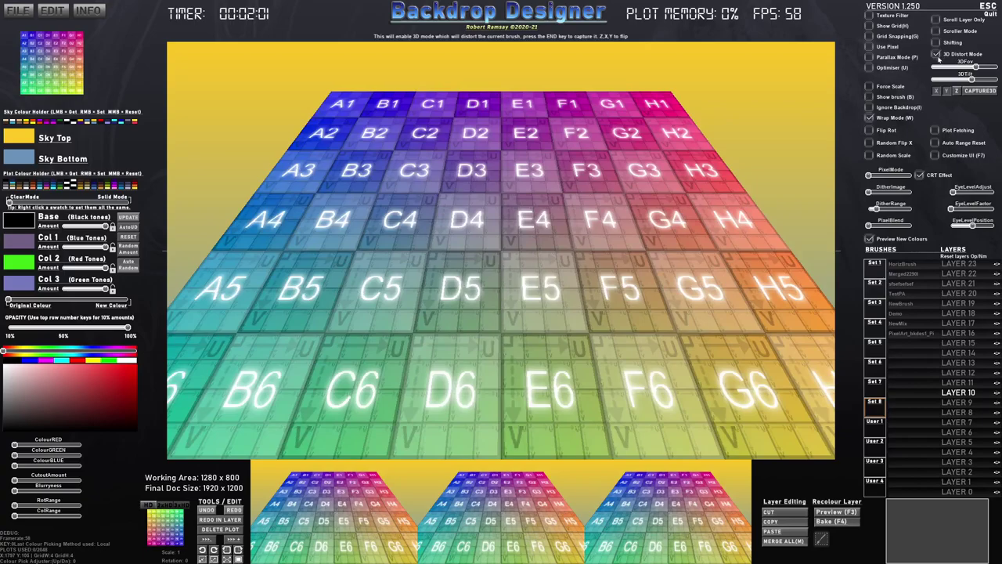
pyautogui.click(958, 91)
pyautogui.scroll(-10, 642, 260)
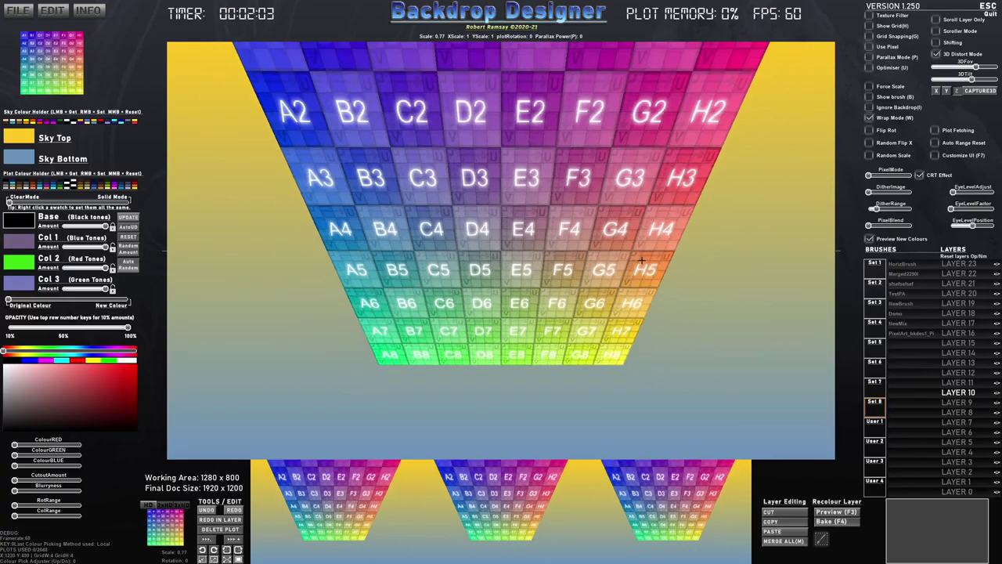
pyautogui.click(979, 90)
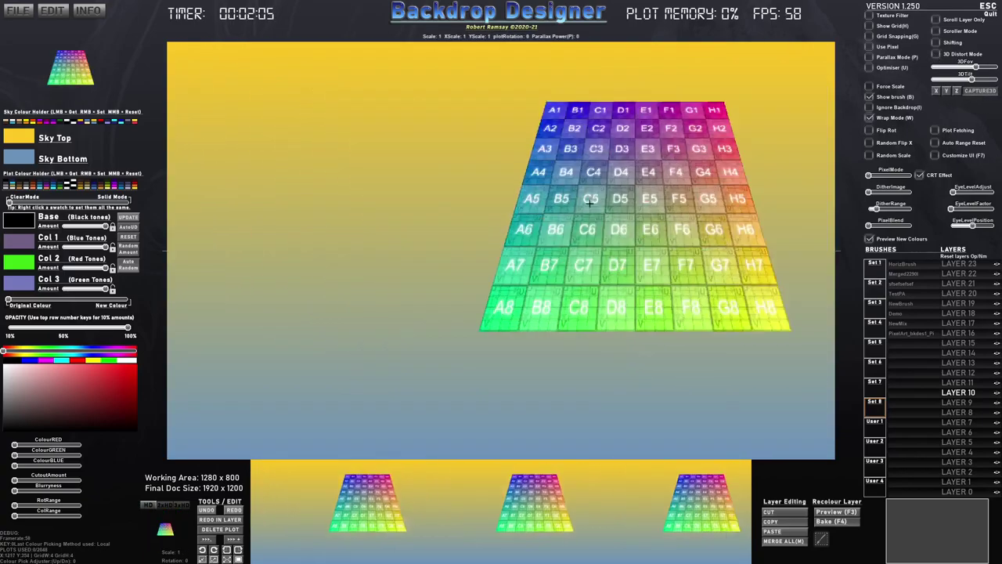
# Re-enable 3D Distort Mode, scale the grid to 0.50, rotate it to about 46 degrees, and capture it as a brush
pyautogui.press('b')
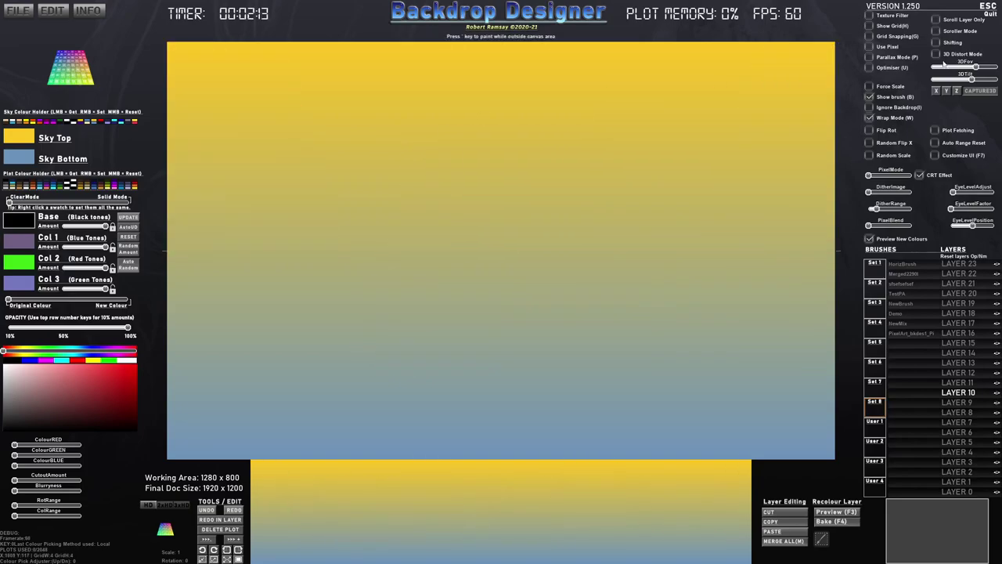
pyautogui.click(938, 55)
pyautogui.scroll(-10, 677, 153)
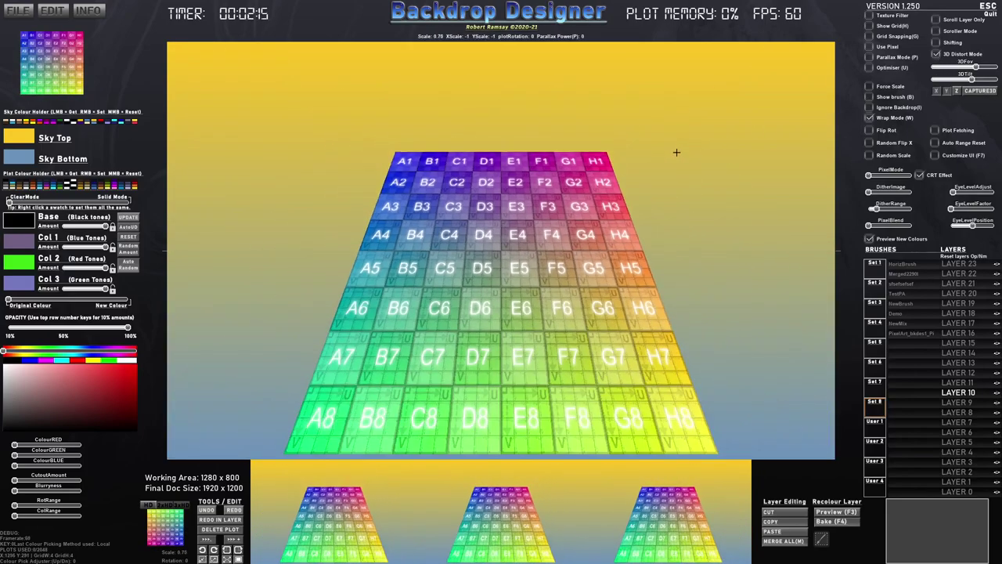
pyautogui.scroll(10, 682, 153)
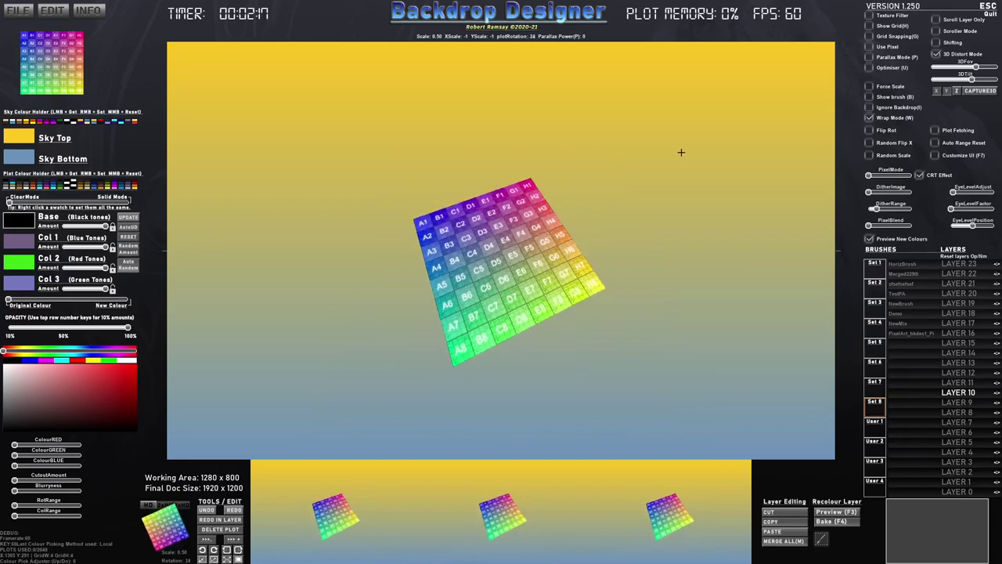
pyautogui.scroll(-1, 681, 153)
pyautogui.scroll(1, 681, 153)
pyautogui.press('r')
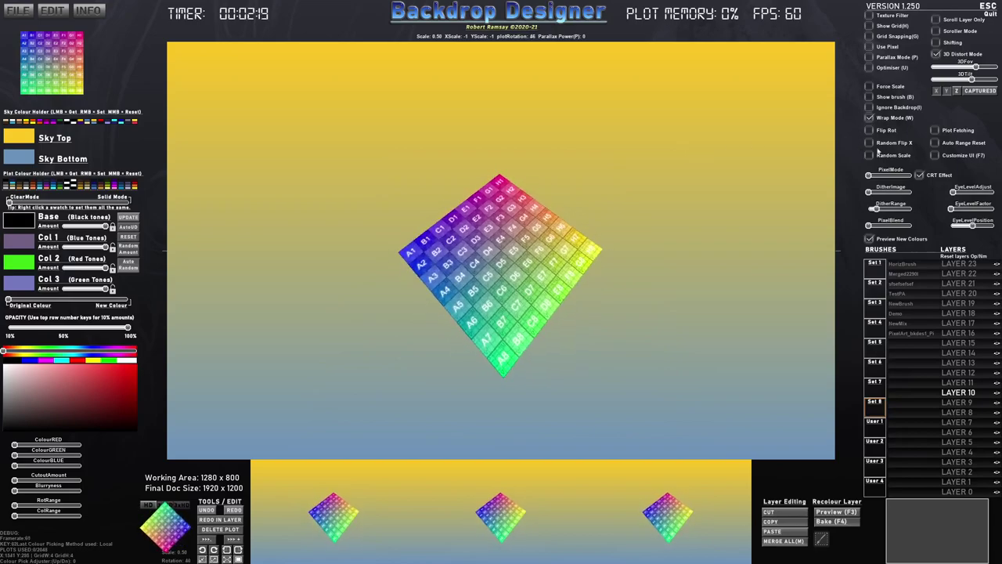
pyautogui.click(979, 92)
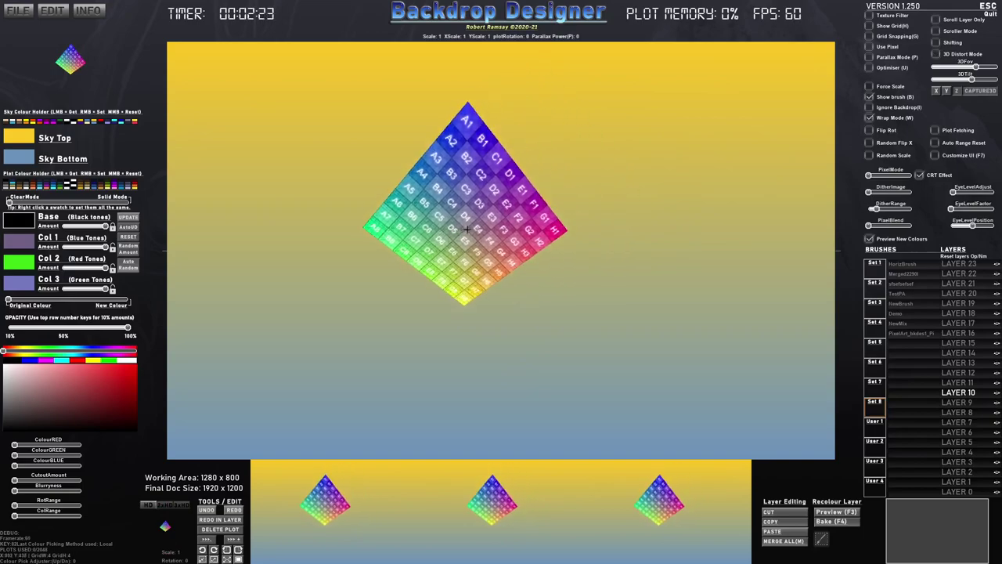
# Rotate the captured grid brush to about 265 degrees and scale it to 0.92
pyautogui.press('e')
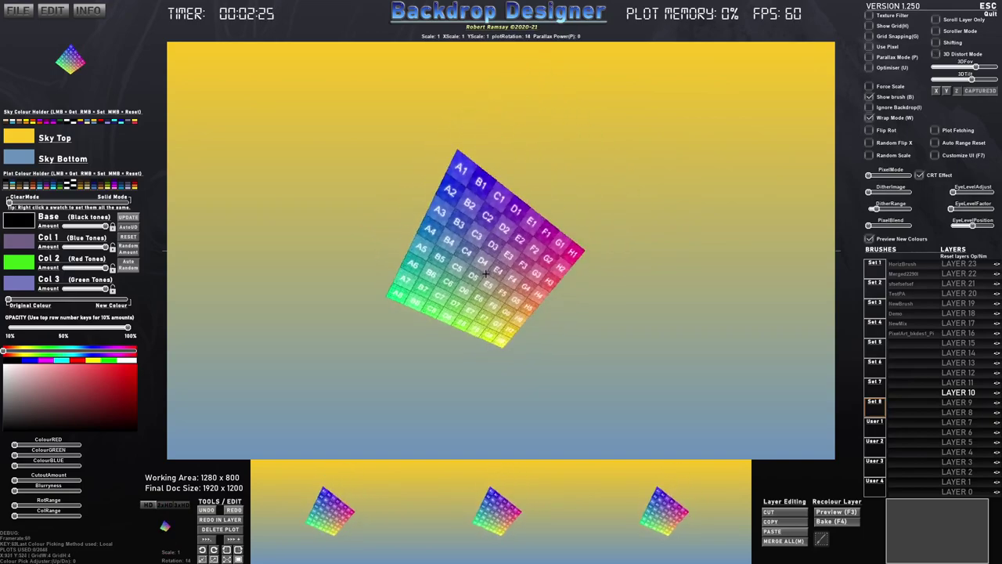
pyautogui.press('r')
pyautogui.press('r')
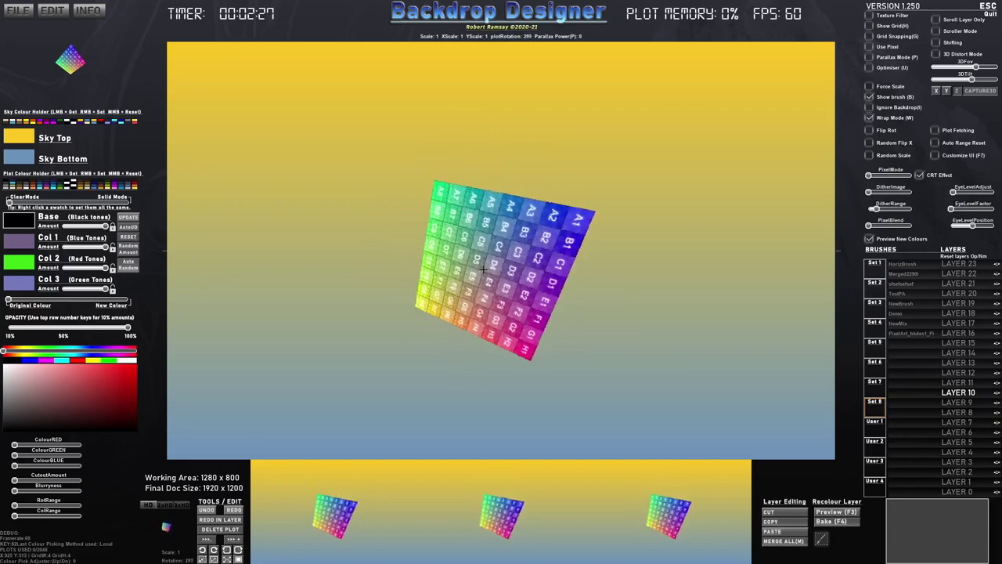
pyautogui.scroll(-2, 344, 338)
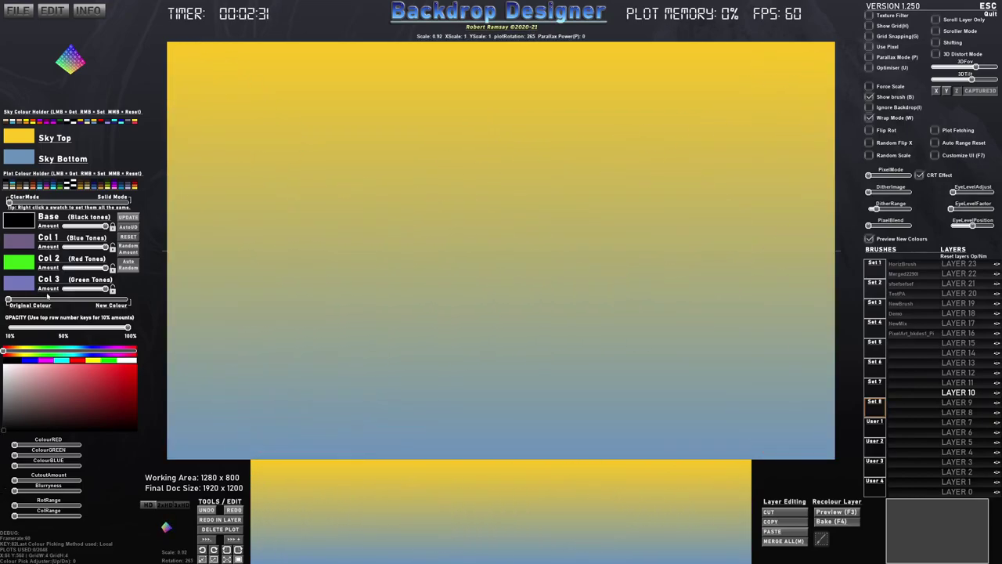
# Set ColRange to maximum and stamp colour-varied grid copies across the canvas with the blend about midway to New Colour
pyautogui.moveTo(78, 518); pyautogui.dragTo(84, 517)
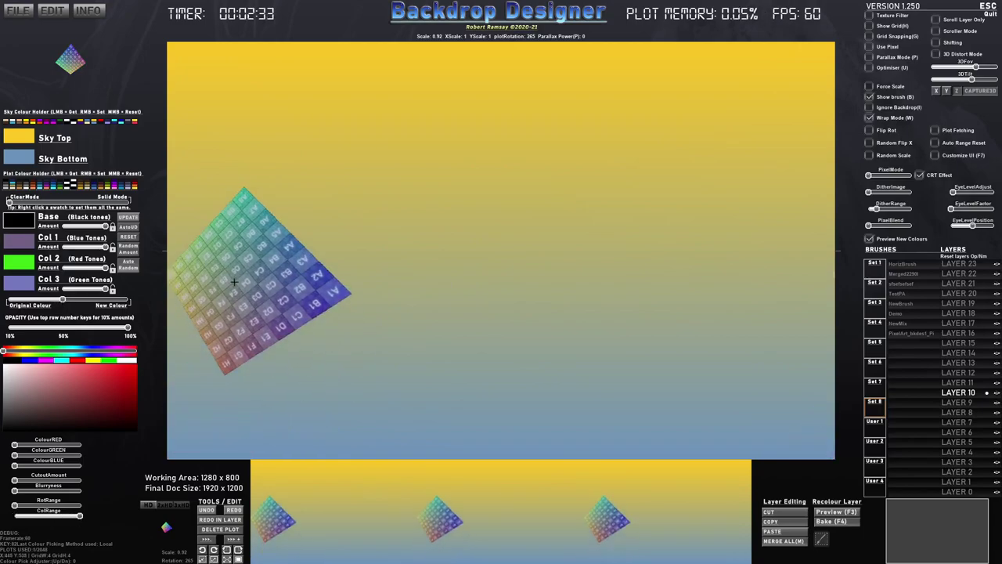
pyautogui.click(234, 281)
pyautogui.click(330, 257)
pyautogui.click(415, 308)
pyautogui.click(492, 269)
pyautogui.moveTo(521, 253)
pyautogui.mouseDown()
pyautogui.moveTo(599, 328)
pyautogui.moveTo(686, 344)
pyautogui.moveTo(699, 295)
pyautogui.moveTo(633, 252)
pyautogui.moveTo(571, 262)
pyautogui.moveTo(471, 303)
pyautogui.moveTo(413, 351)
pyautogui.moveTo(345, 324)
pyautogui.mouseUp()
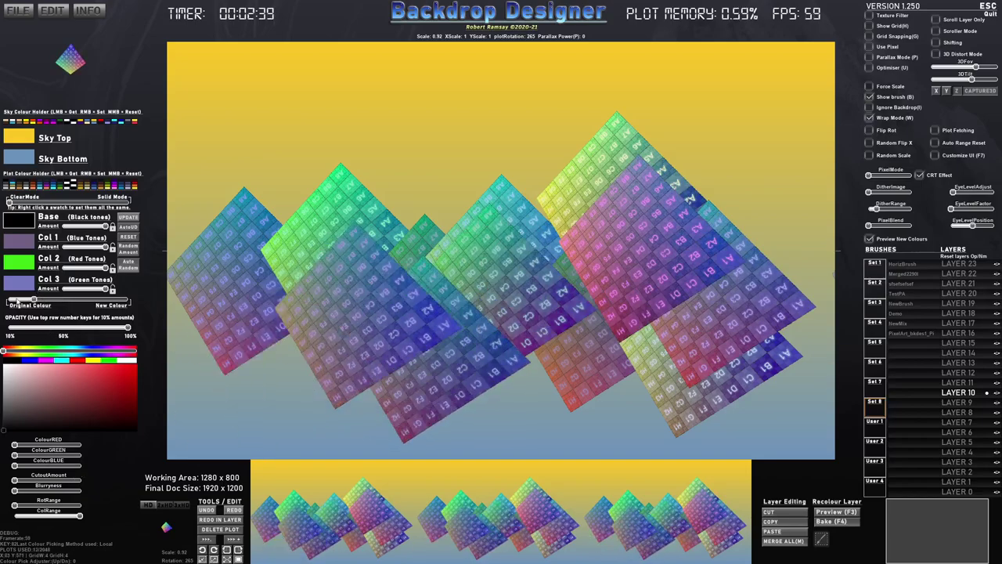
# Set the colour blend fully to Original Colour and paint overlapping grid copies around the upper centre of the canvas
pyautogui.moveTo(23, 301); pyautogui.dragTo(6, 300)
pyautogui.click(332, 208)
pyautogui.click(369, 164)
pyautogui.click(360, 220)
pyautogui.click(382, 227)
pyautogui.click(399, 221)
pyautogui.click(429, 212)
pyautogui.moveTo(423, 179); pyautogui.dragTo(428, 321)
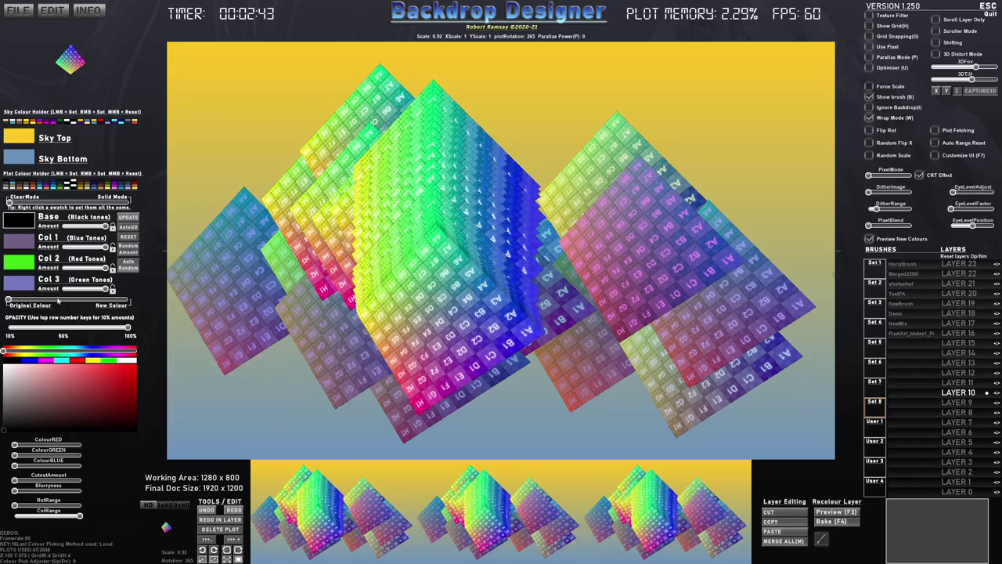
# Paint overlapping grid strokes with the blend raised toward New Colour, using full Solid Mode and finally ColRange at minimum
pyautogui.moveTo(453, 179)
pyautogui.mouseDown()
pyautogui.moveTo(432, 326)
pyautogui.moveTo(486, 235)
pyautogui.moveTo(552, 241)
pyautogui.mouseUp()
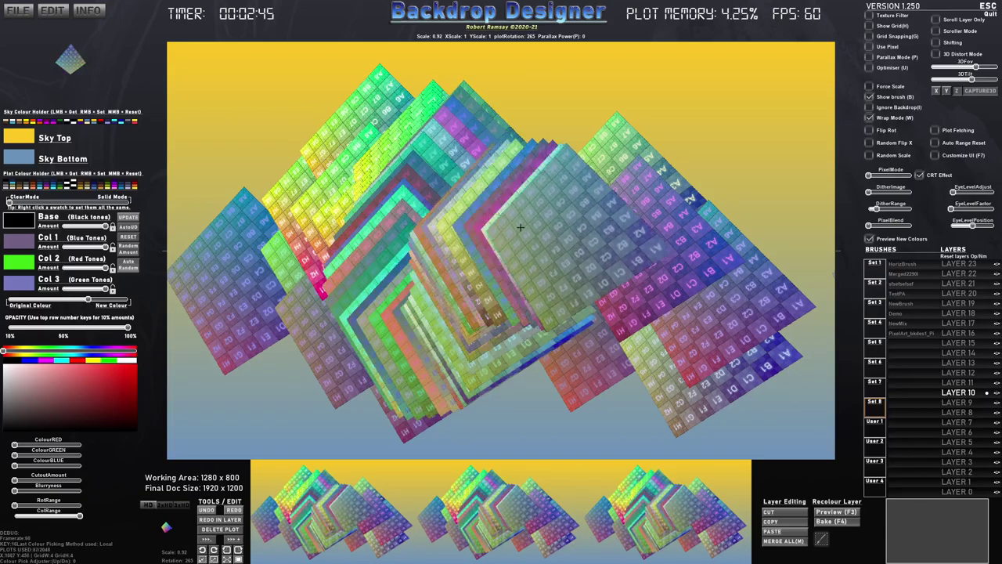
pyautogui.moveTo(403, 238)
pyautogui.mouseDown()
pyautogui.moveTo(466, 301)
pyautogui.moveTo(555, 264)
pyautogui.mouseUp()
pyautogui.moveTo(48, 202); pyautogui.dragTo(131, 202)
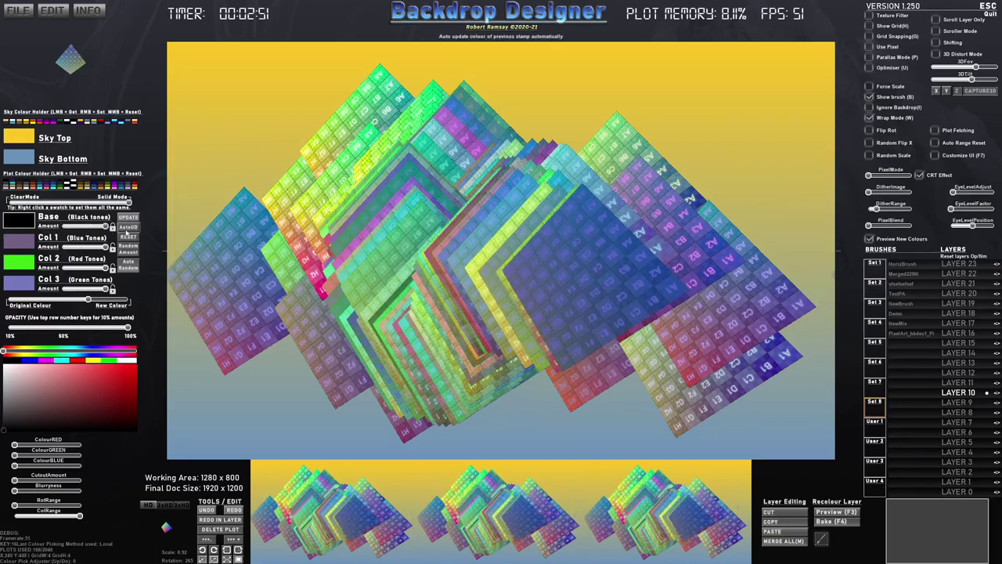
pyautogui.moveTo(404, 317)
pyautogui.mouseDown()
pyautogui.moveTo(463, 249)
pyautogui.moveTo(515, 241)
pyautogui.mouseUp()
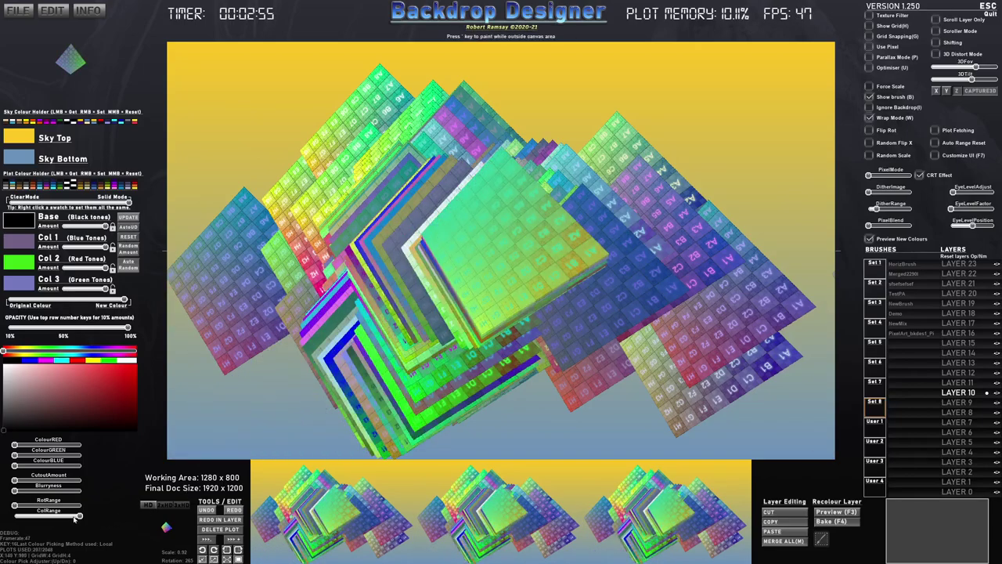
pyautogui.moveTo(468, 263)
pyautogui.mouseDown()
pyautogui.moveTo(711, 327)
pyautogui.moveTo(700, 319)
pyautogui.mouseUp()
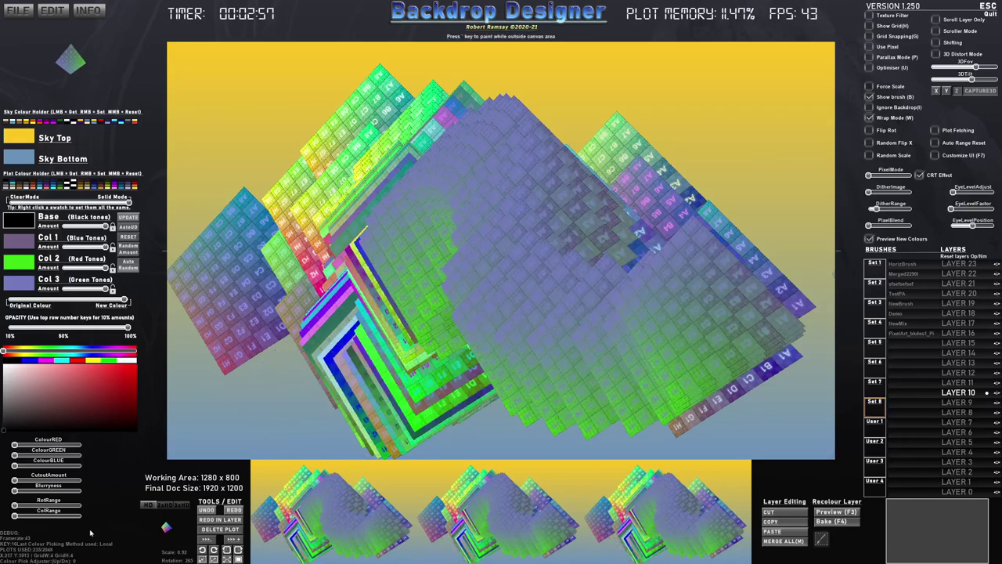
# Select the Demo brush, paint branch strokes over the grid copies, and load the brown plot colours
pyautogui.click(913, 316)
pyautogui.moveTo(344, 228)
pyautogui.mouseDown()
pyautogui.moveTo(330, 253)
pyautogui.moveTo(413, 247)
pyautogui.mouseUp()
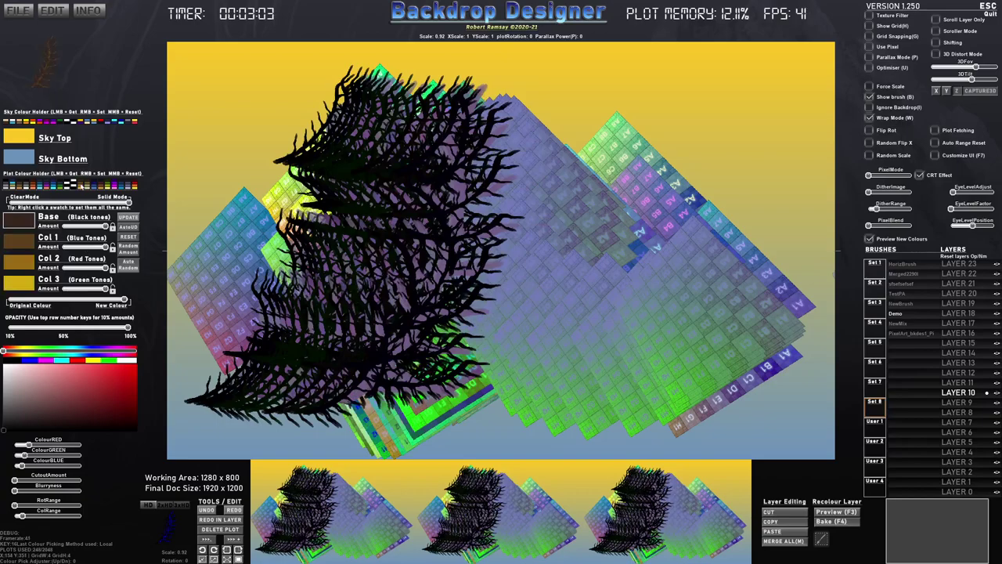
# Paint branches across the canvas with ColRange near maximum, and paint plain brown branches over them with ColRange near minimum
pyautogui.moveTo(345, 265)
pyautogui.mouseDown()
pyautogui.moveTo(450, 252)
pyautogui.moveTo(548, 271)
pyautogui.moveTo(316, 263)
pyautogui.mouseUp()
pyautogui.click(53, 516)
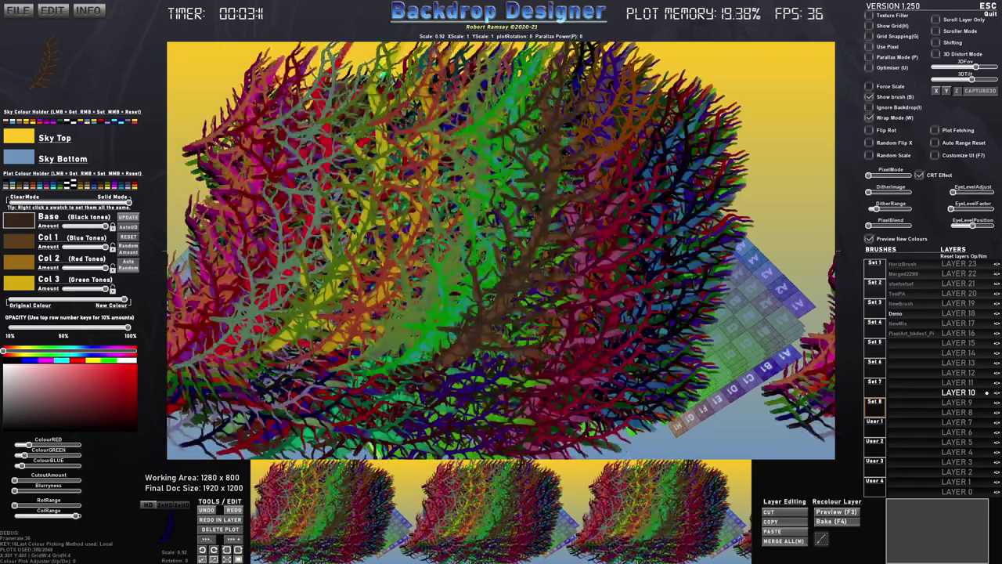
pyautogui.moveTo(376, 353)
pyautogui.mouseDown()
pyautogui.moveTo(469, 235)
pyautogui.moveTo(540, 313)
pyautogui.moveTo(462, 235)
pyautogui.moveTo(536, 281)
pyautogui.moveTo(621, 293)
pyautogui.mouseUp()
# Shrink the Demo brush to about 0.65, keep PixelMode at minimum, and enable the Texture Filter
pyautogui.scroll(-1, 618, 292)
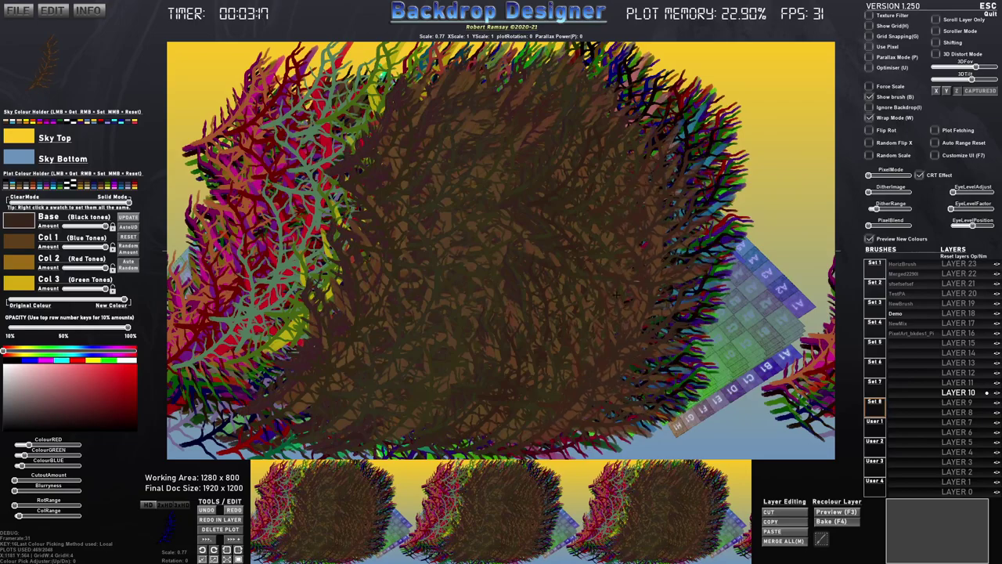
pyautogui.scroll(-1, 615, 294)
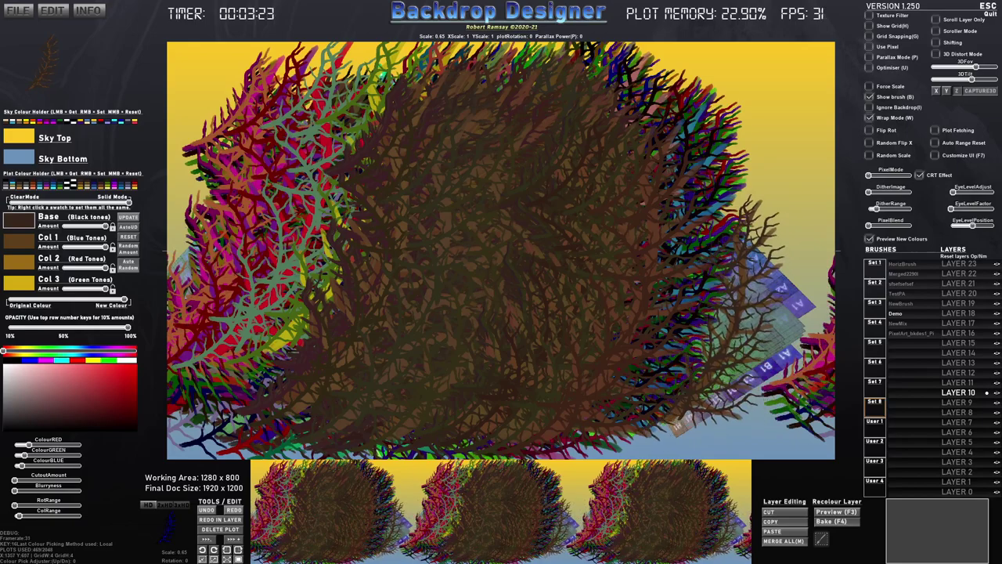
pyautogui.moveTo(875, 176); pyautogui.dragTo(866, 178)
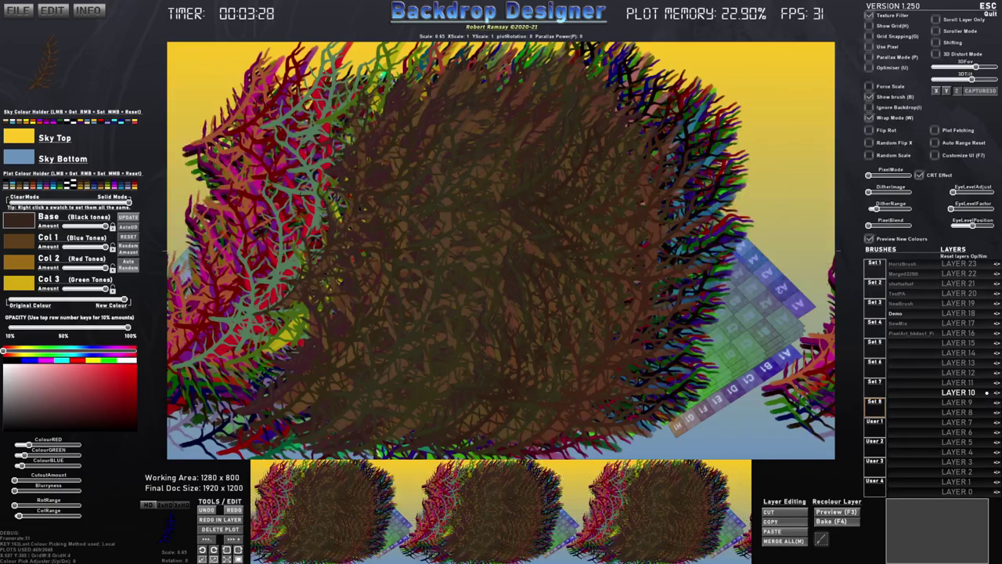
# Reset all plot data again and set the timer back to zero
pyautogui.hotkey('ctrl', 'n')
pyautogui.click(467, 288)
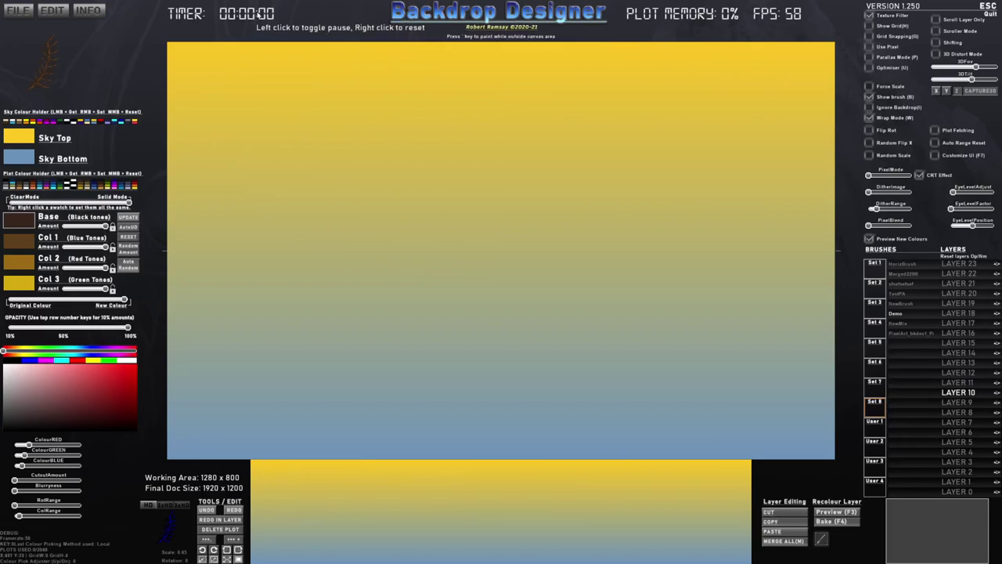
# Paint overlapping Demo branches across the middle of the canvas at a scale of about 0.65, mirroring some of them
pyautogui.moveTo(649, 71)
pyautogui.mouseDown()
pyautogui.moveTo(604, 242)
pyautogui.moveTo(559, 258)
pyautogui.moveTo(595, 227)
pyautogui.moveTo(497, 215)
pyautogui.moveTo(493, 258)
pyautogui.moveTo(423, 235)
pyautogui.moveTo(428, 248)
pyautogui.mouseUp()
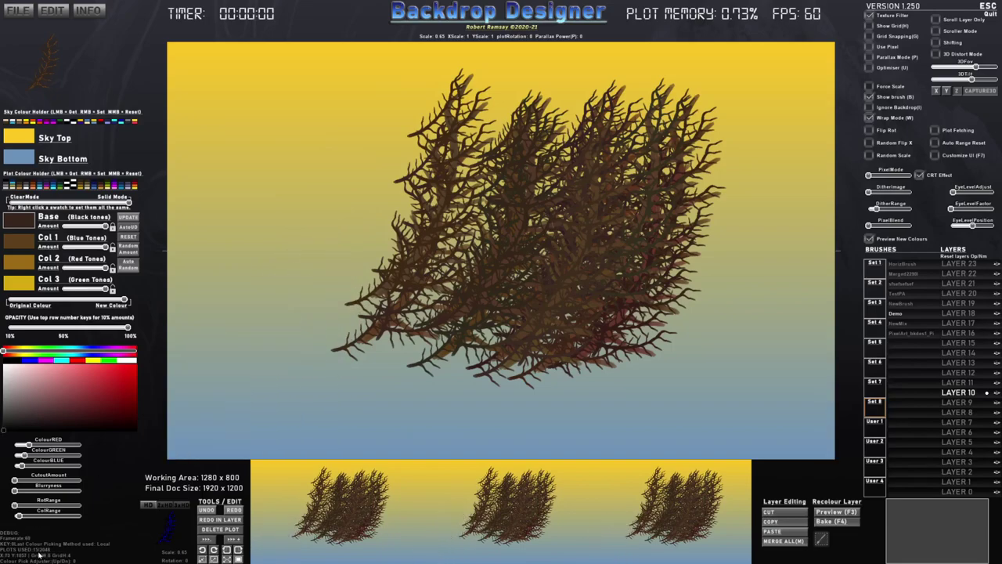
pyautogui.press('x')
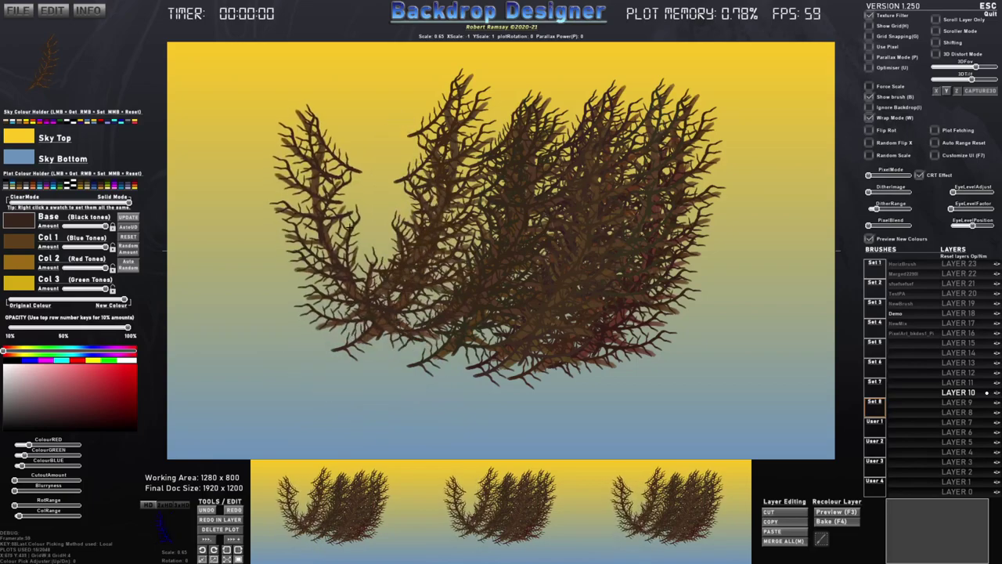
pyautogui.click(361, 229)
pyautogui.press('x')
pyautogui.click(297, 270)
pyautogui.press('x')
pyautogui.click(386, 278)
pyautogui.click(403, 276)
pyautogui.press('x')
pyautogui.click(480, 277)
pyautogui.click(639, 268)
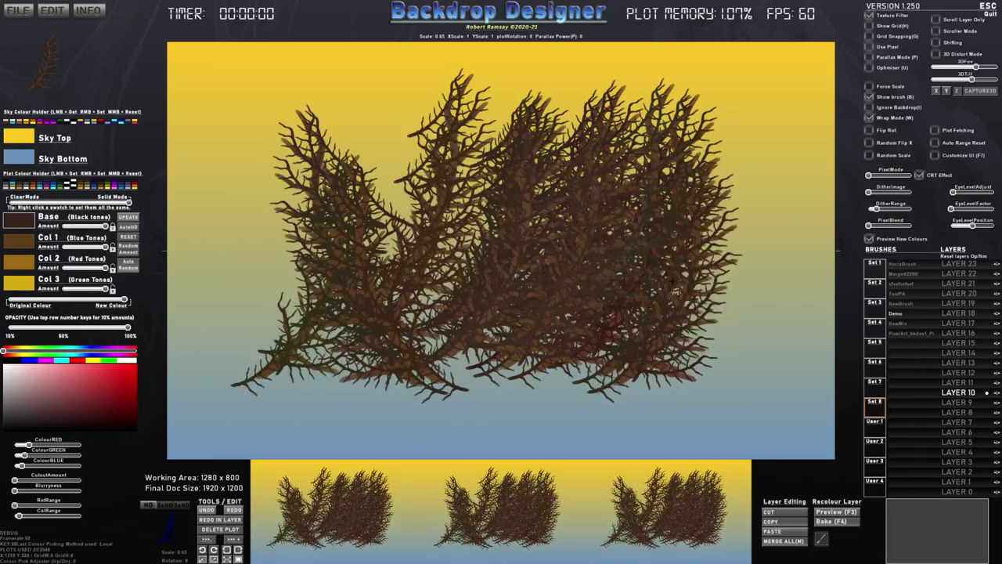
pyautogui.click(656, 276)
pyautogui.click(706, 249)
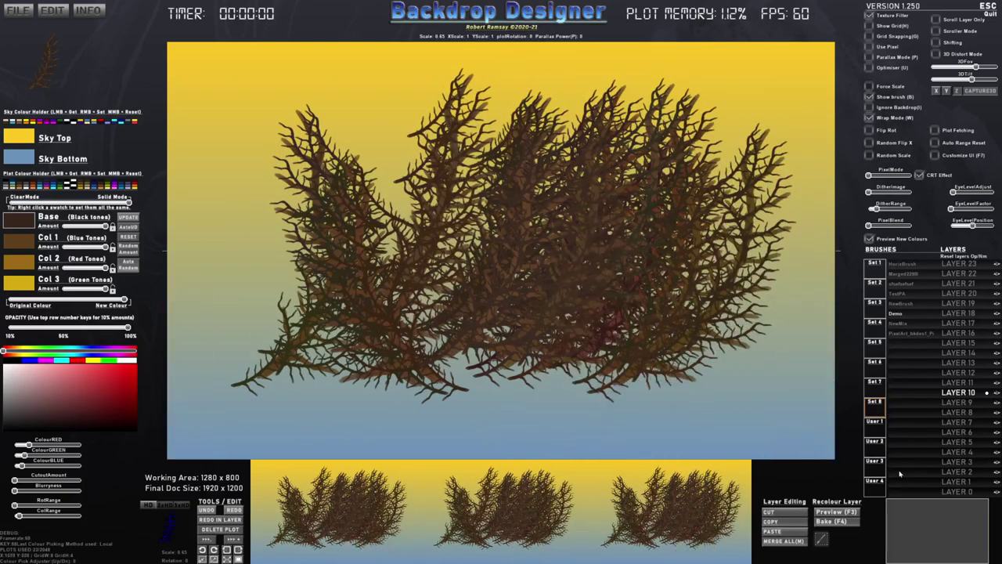
# Merge all painted branches into a new brush and select that merged brush
pyautogui.click(784, 541)
pyautogui.click(459, 287)
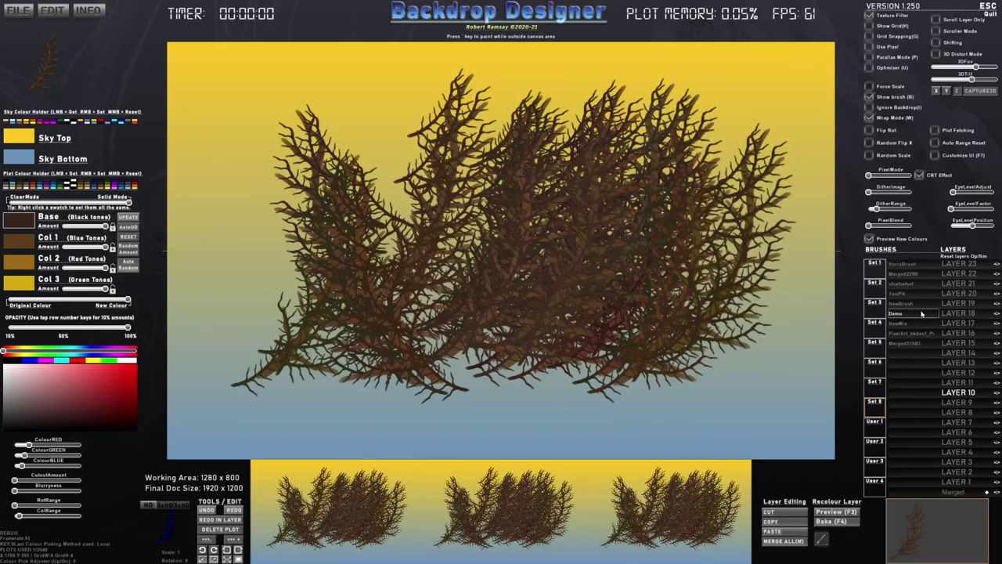
pyautogui.click(922, 345)
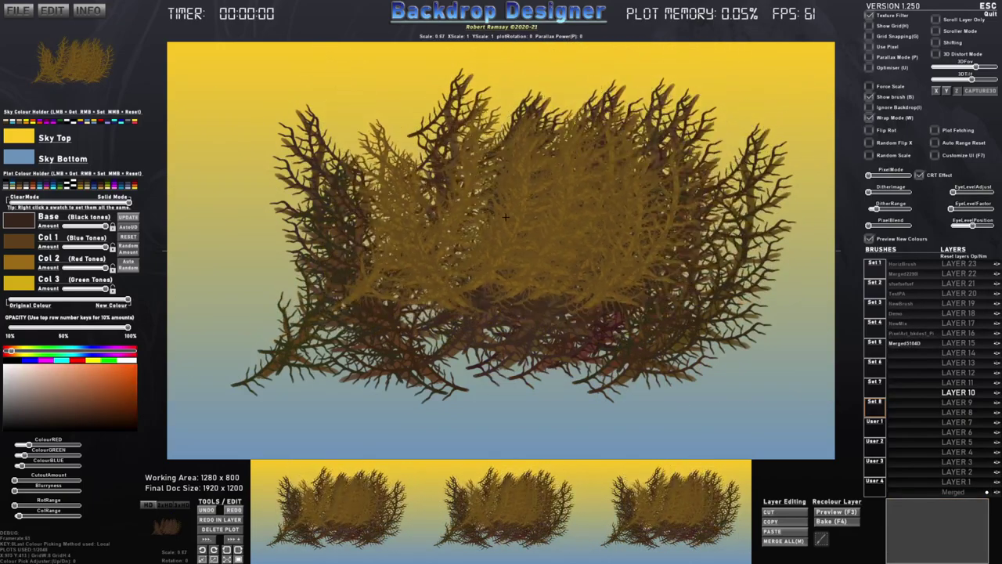
# Paint yellow-brown copies of the merged brush over the branches, varying their rotation and reducing the scale to about 0.52
pyautogui.click(371, 213)
pyautogui.click(475, 301)
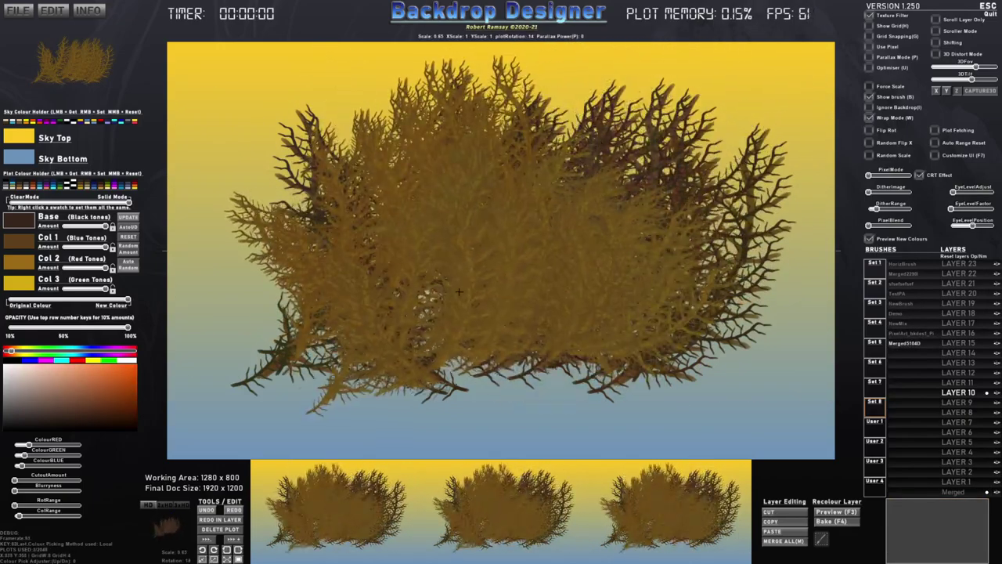
pyautogui.click(614, 338)
pyautogui.press('s')
pyautogui.press('d')
pyautogui.click(569, 336)
pyautogui.click(476, 332)
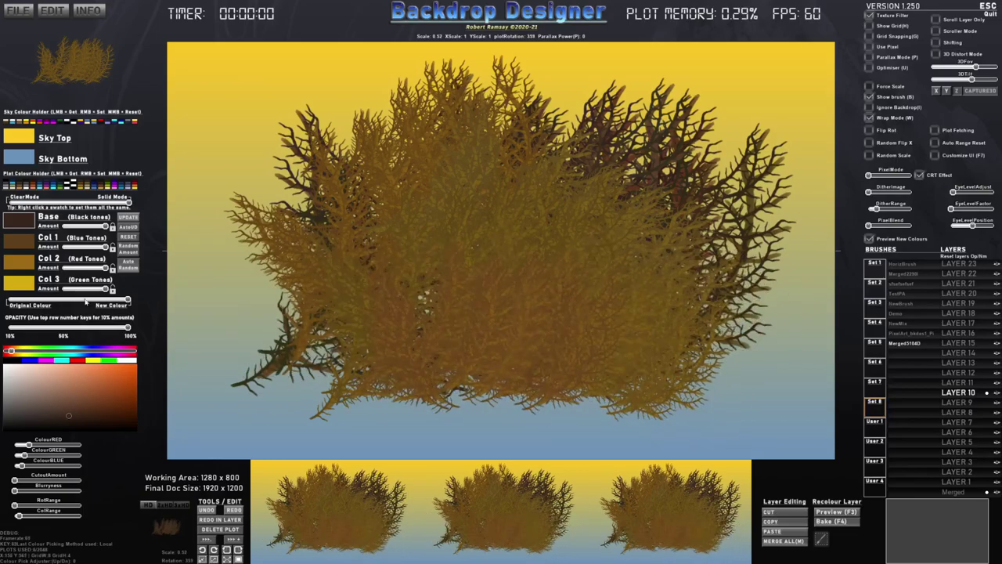
# Set the colour blend fully to Original Colour and paint dark merged-brush copies over the canvas, reducing the scale to about 0.42
pyautogui.moveTo(43, 304); pyautogui.dragTo(7, 302)
pyautogui.click(337, 254)
pyautogui.click(456, 188)
pyautogui.click(542, 283)
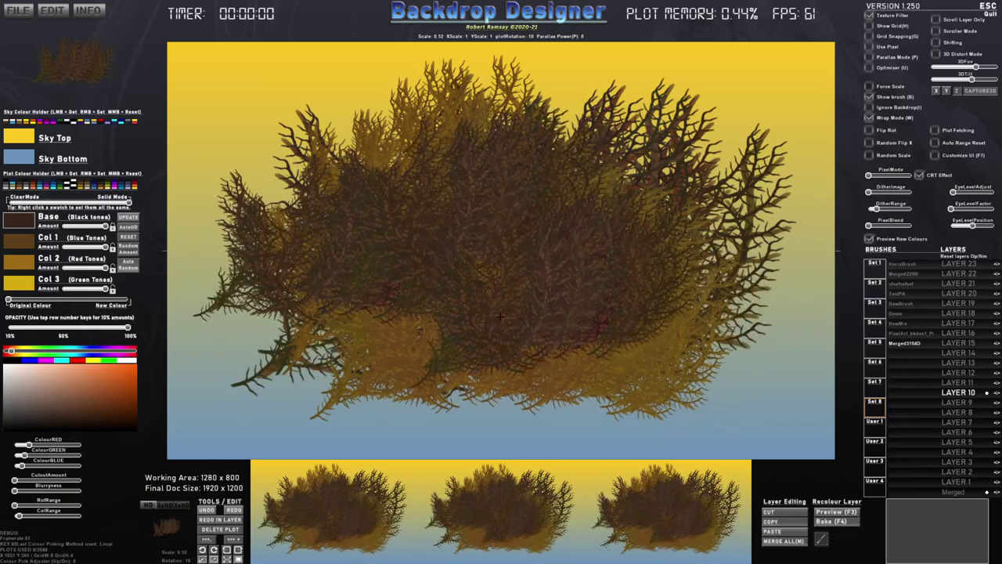
pyautogui.click(335, 367)
pyautogui.scroll(-1, 392, 388)
pyautogui.click(460, 398)
pyautogui.click(534, 392)
pyautogui.click(614, 385)
pyautogui.click(671, 382)
pyautogui.click(435, 446)
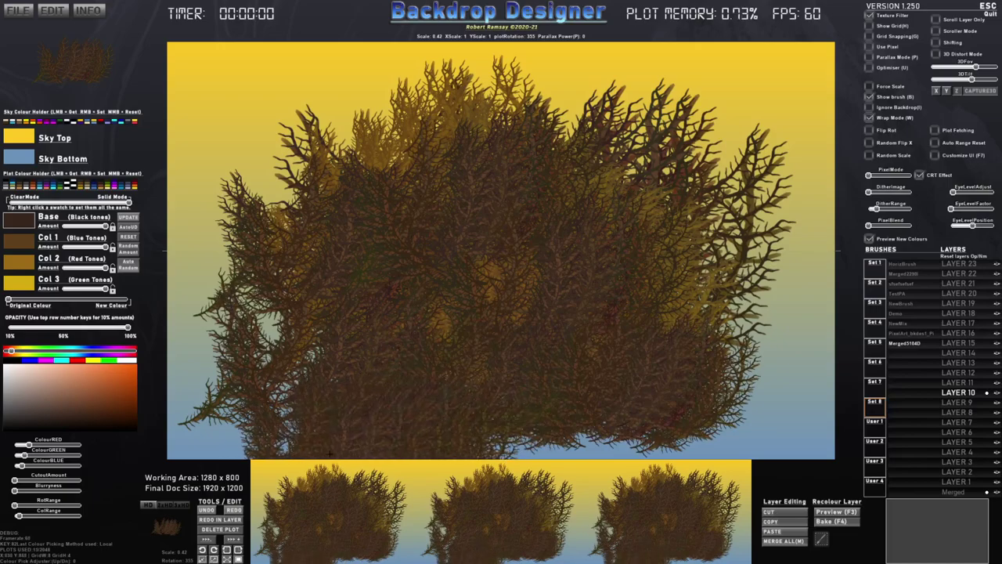
# Reset all plot data and paint a continuous row of merged bushes across the canvas, enlarging the scale from about 0.22 to 0.42
pyautogui.press('Delete')
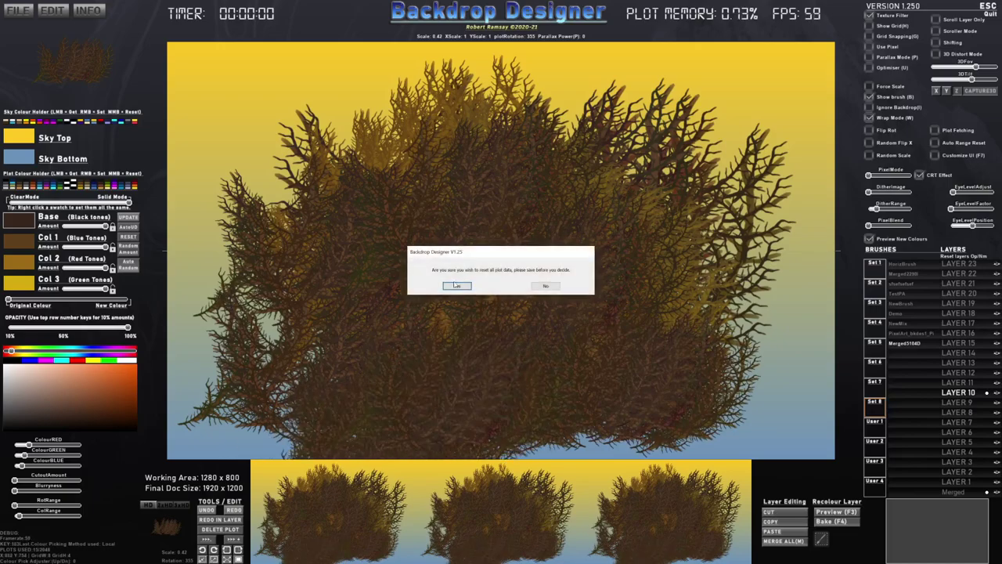
pyautogui.click(455, 285)
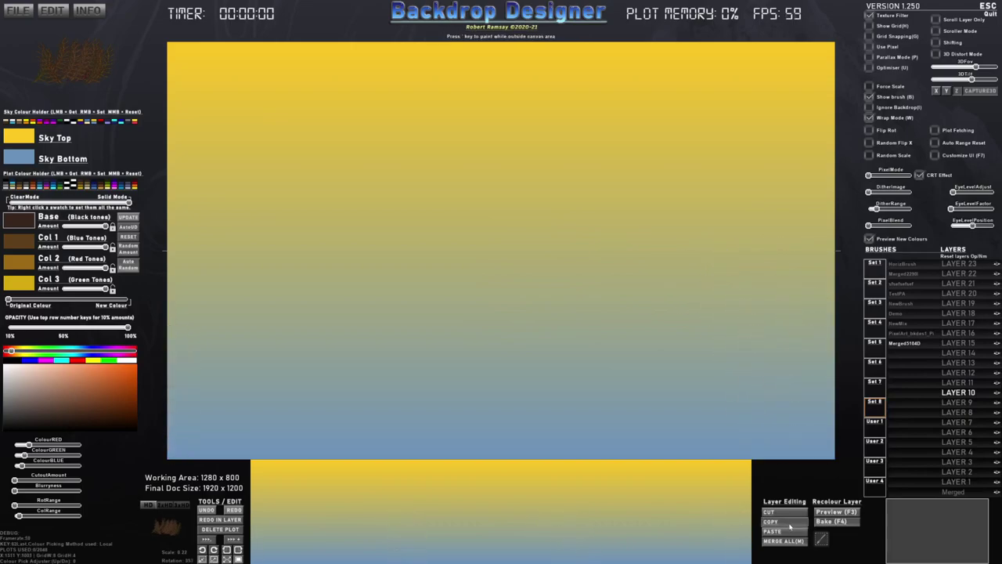
pyautogui.click(811, 284)
pyautogui.click(744, 283)
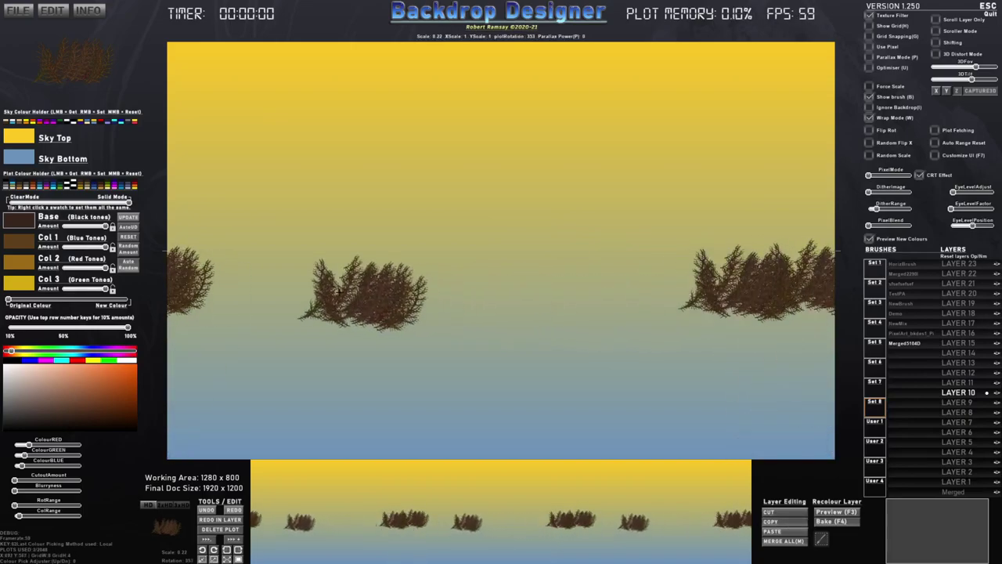
pyautogui.click(251, 284)
pyautogui.click(338, 279)
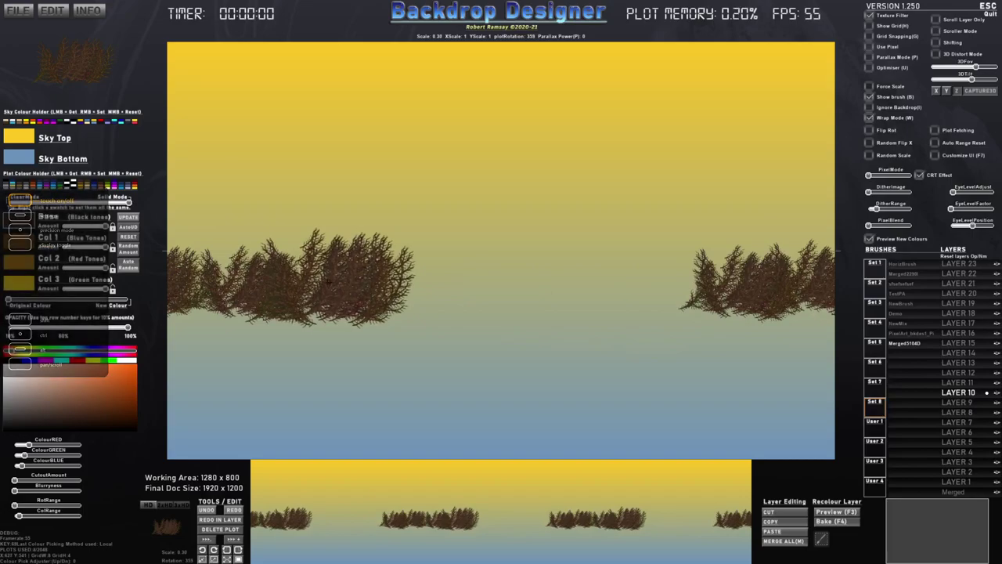
pyautogui.click(470, 278)
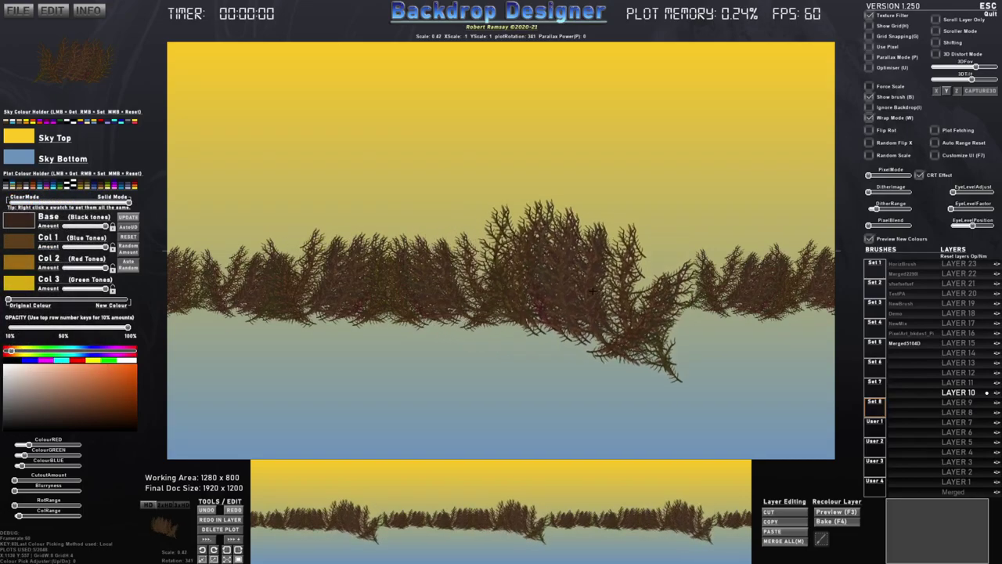
pyautogui.click(673, 290)
# Select the green merged grass brush and cover the lower half of the canvas with grass below the bushes
pyautogui.moveTo(904, 322)
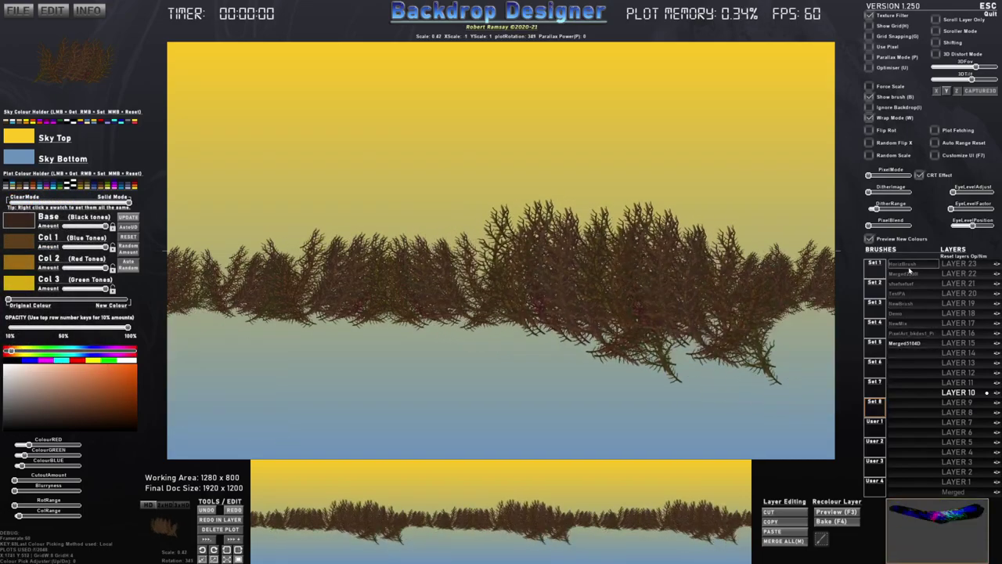
pyautogui.click(913, 274)
pyautogui.scroll(6, 705, 407)
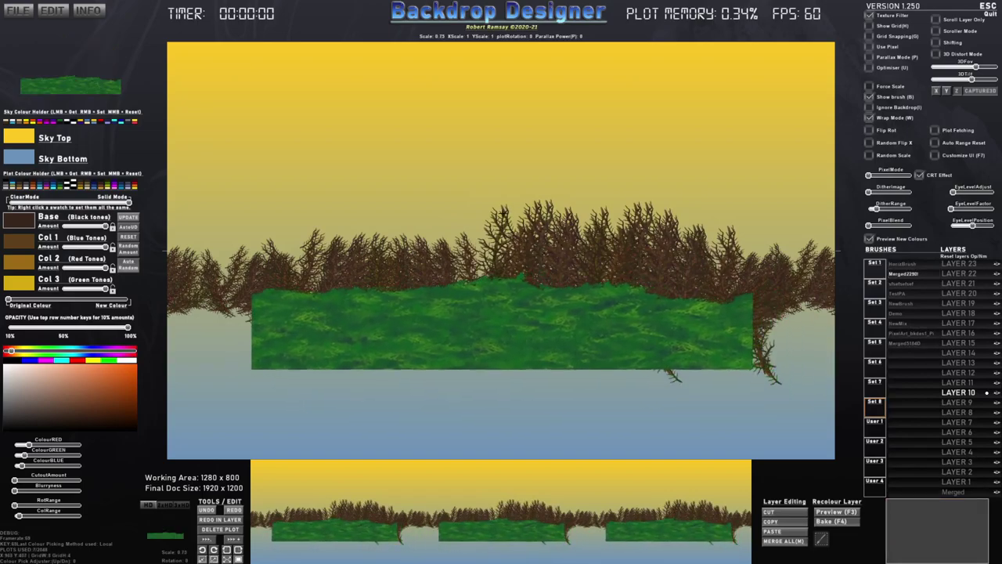
pyautogui.click(502, 213)
pyautogui.scroll(6, 618, 255)
pyautogui.click(686, 208)
pyautogui.click(469, 252)
pyautogui.moveTo(379, 296)
pyautogui.mouseDown()
pyautogui.moveTo(439, 415)
pyautogui.moveTo(767, 439)
pyautogui.moveTo(204, 438)
pyautogui.moveTo(376, 313)
pyautogui.mouseUp()
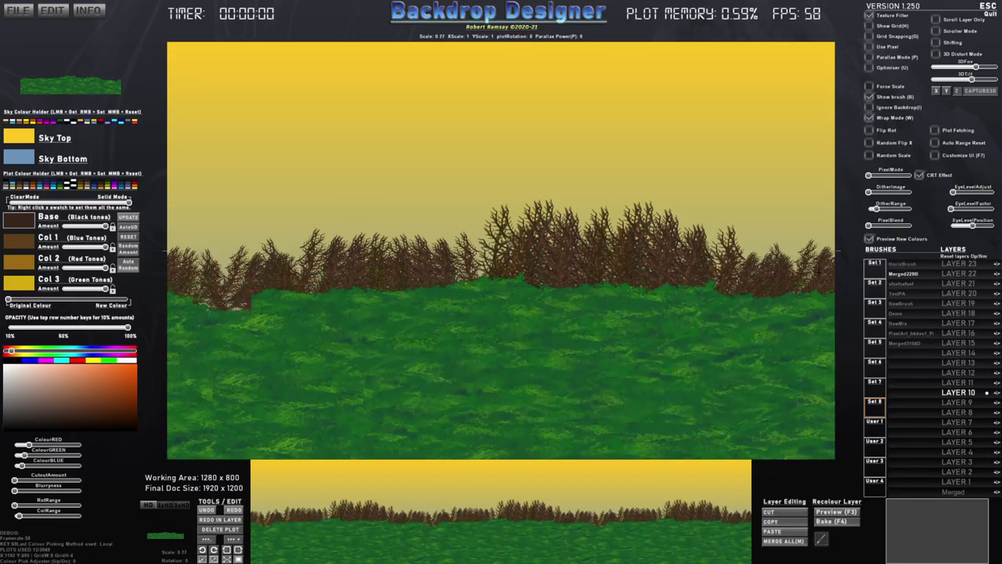
# Select the leafy plant brush, shrink it to about 0.17, and paint a small plant cluster near the grass's left edge
pyautogui.click(908, 283)
pyautogui.scroll(-6, 423, 313)
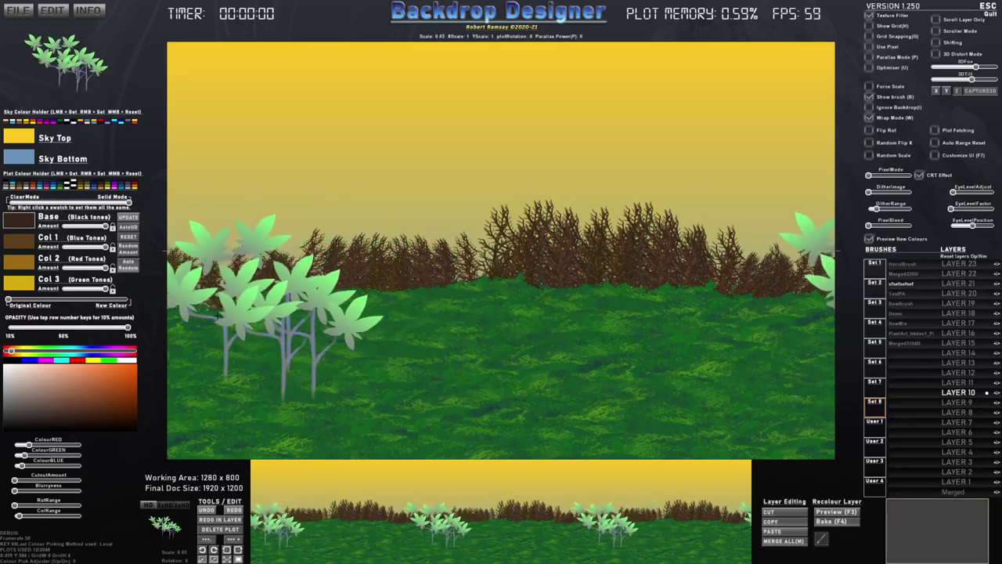
pyautogui.click(245, 304)
pyautogui.click(212, 309)
pyautogui.rightClick(272, 319)
pyautogui.click(253, 319)
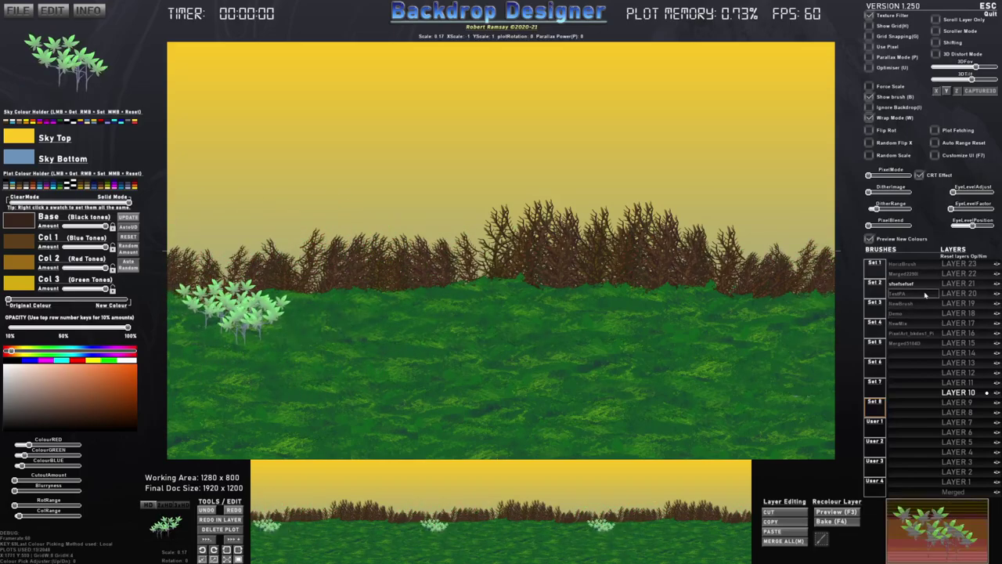
# Select NewBrush, enlarge and rotate it upright, and place a bare tree in the centre of the scene
pyautogui.click(899, 293)
pyautogui.click(900, 303)
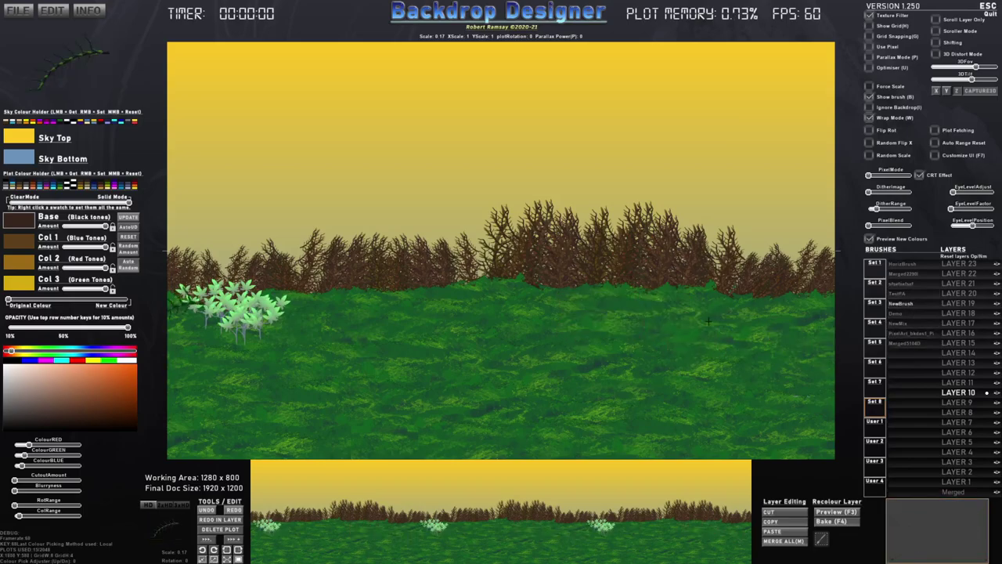
pyautogui.scroll(4, 470, 250)
pyautogui.scroll(4, 472, 254)
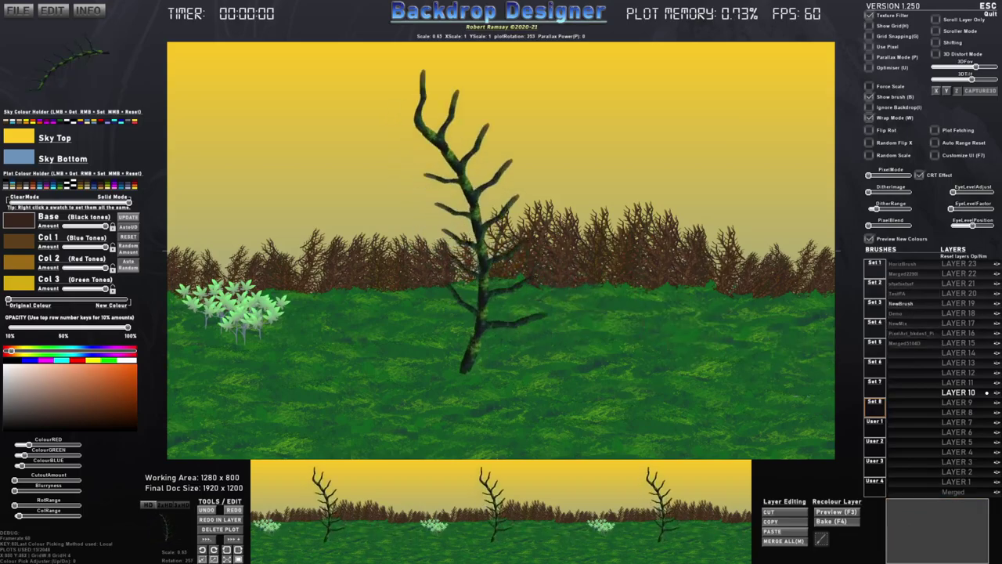
pyautogui.click(492, 214)
# Set all four plot colours to black and the colour blend fully to New Colour
pyautogui.scroll(-4, 494, 313)
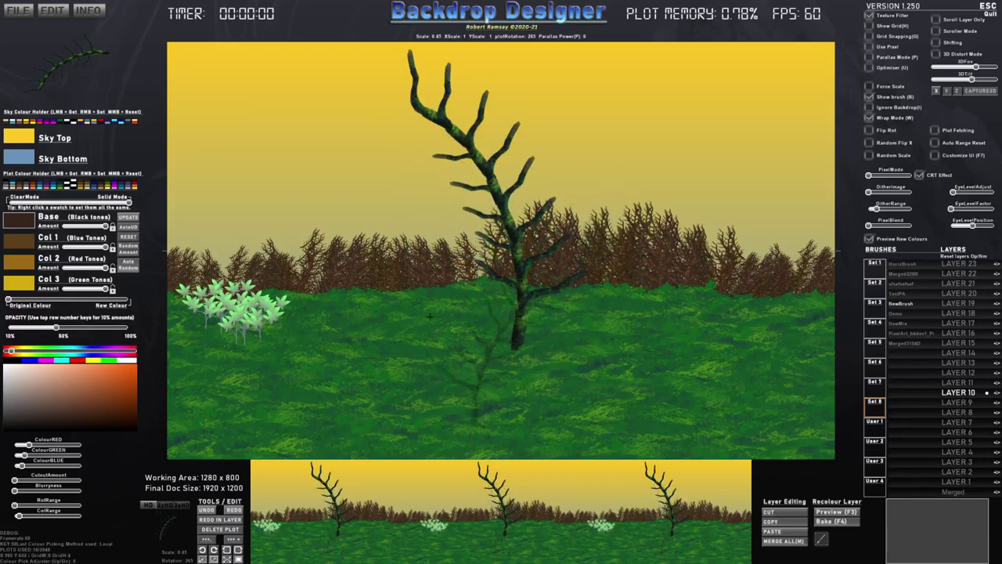
pyautogui.click(69, 185)
pyautogui.rightClick(22, 223)
pyautogui.scroll(1, 447, 350)
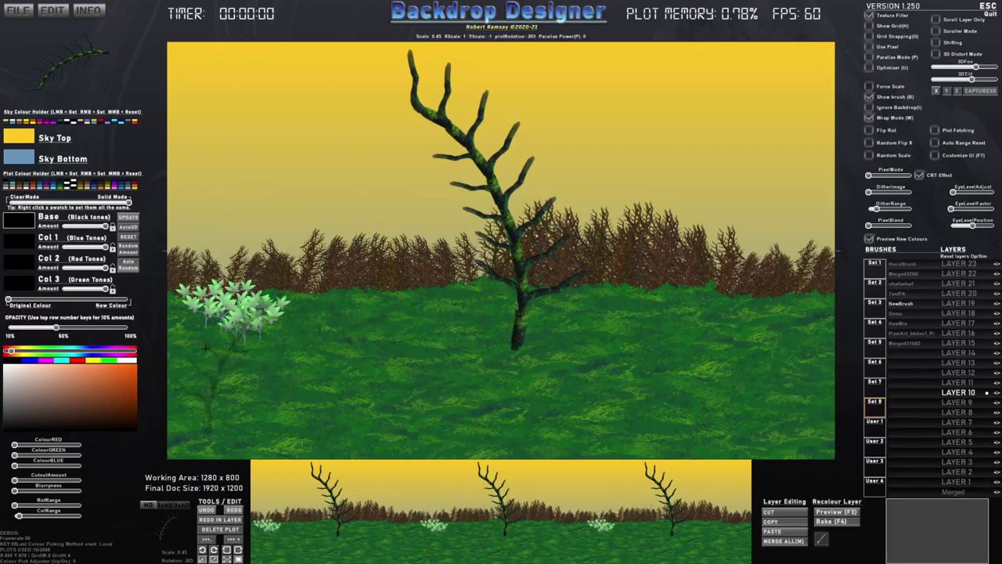
pyautogui.moveTo(107, 329)
pyautogui.mouseDown()
pyautogui.moveTo(131, 328)
pyautogui.moveTo(137, 300)
pyautogui.mouseUp()
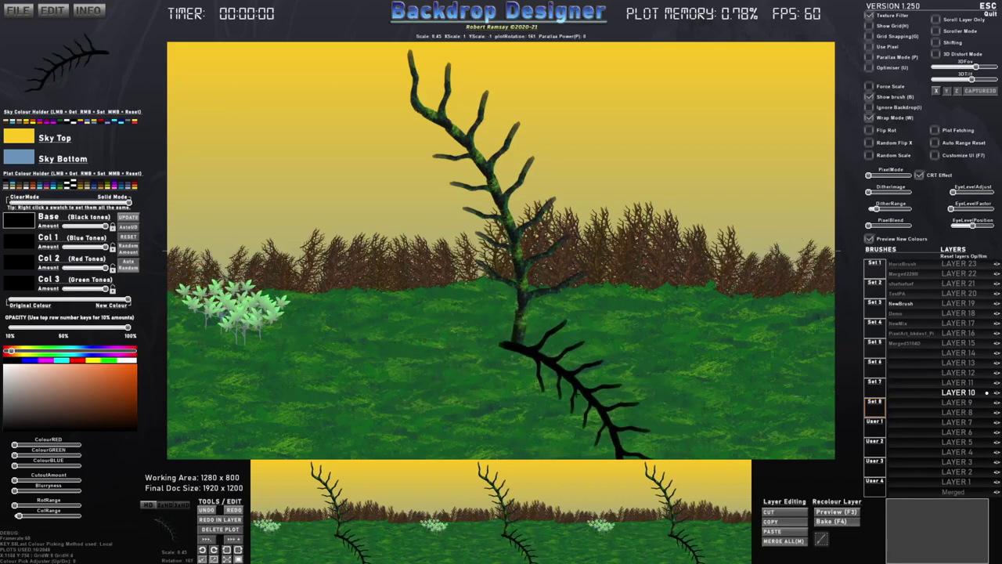
# Place a black NewBrush shadow from the trunk's base across the grass, scaled to about 0.77 at about 30% opacity
pyautogui.press('6')
pyautogui.scroll(-20, 555, 405)
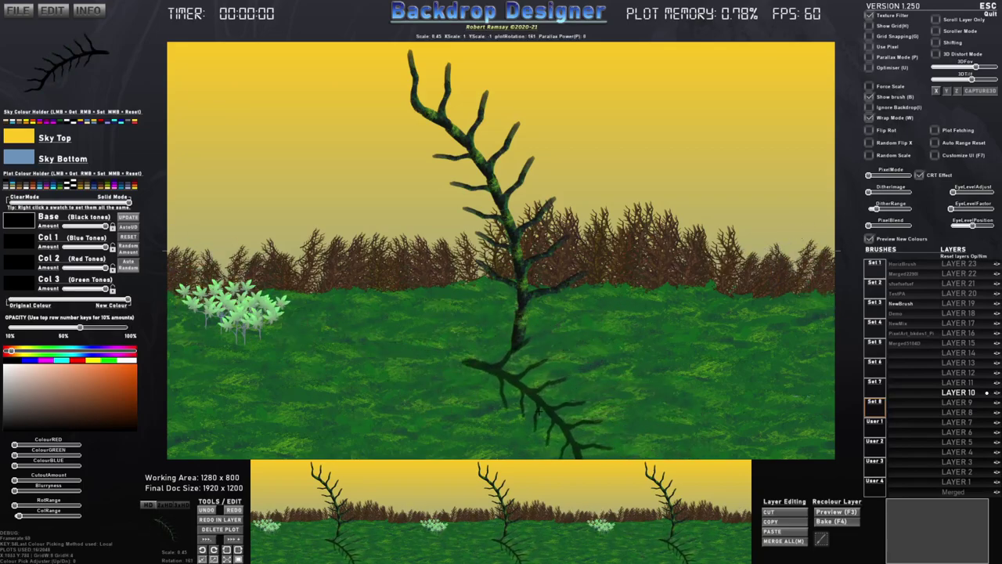
pyautogui.scroll(6, 429, 410)
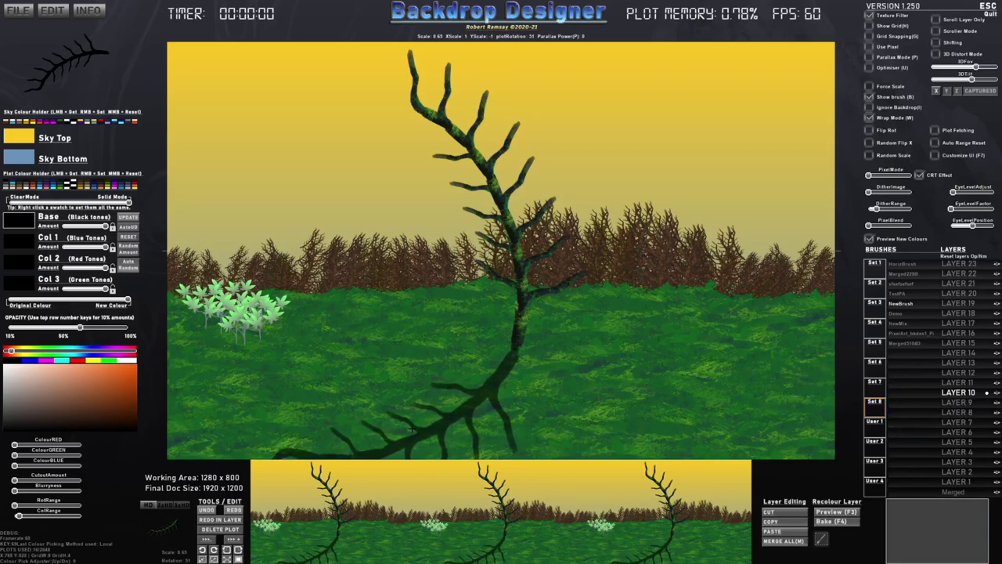
pyautogui.scroll(6, 400, 436)
pyautogui.press('4')
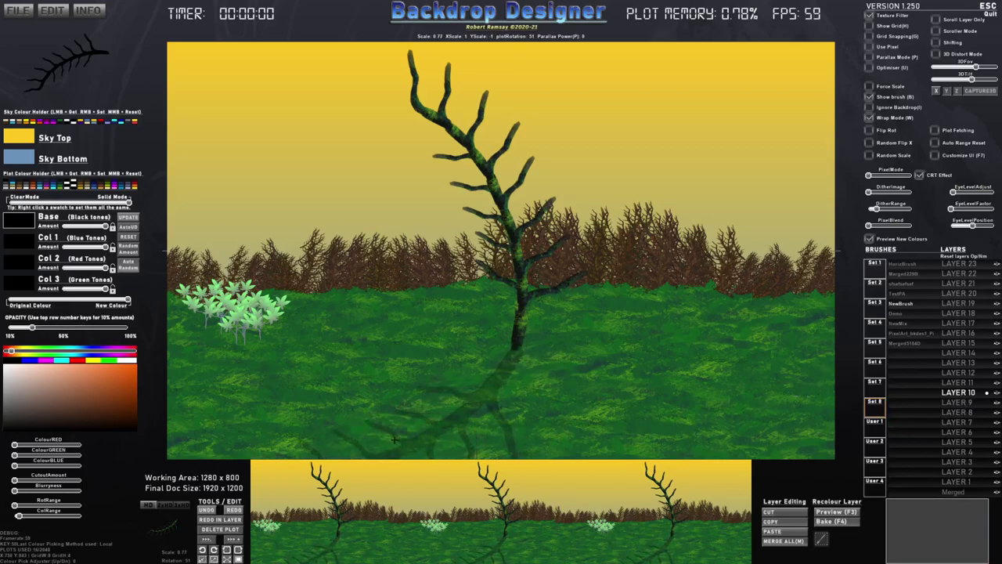
pyautogui.press('5')
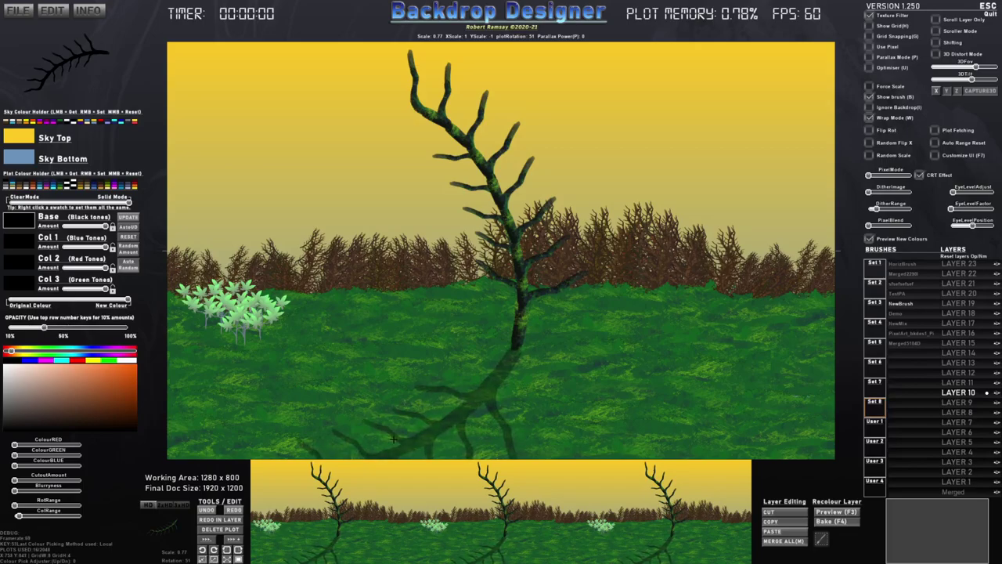
pyautogui.click(393, 438)
# Change the Sky Top colour to a very dark yellow-brown and the Sky Bottom colour to a saturated bright blue
pyautogui.scroll(-6, 729, 348)
pyautogui.scroll(-3, 364, 332)
pyautogui.click(30, 148)
pyautogui.moveTo(78, 389); pyautogui.dragTo(92, 420)
pyautogui.click(21, 158)
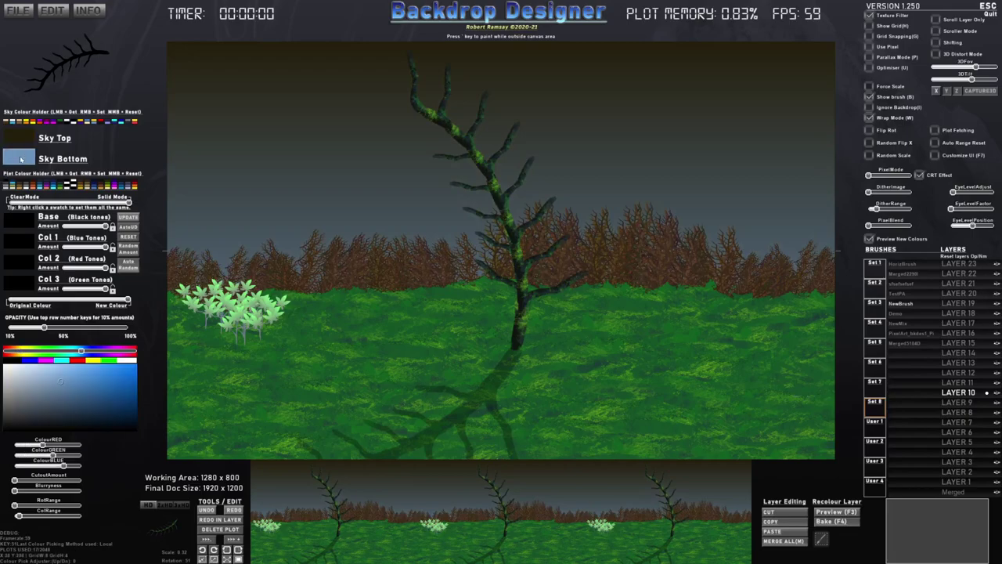
pyautogui.moveTo(79, 384); pyautogui.dragTo(136, 366)
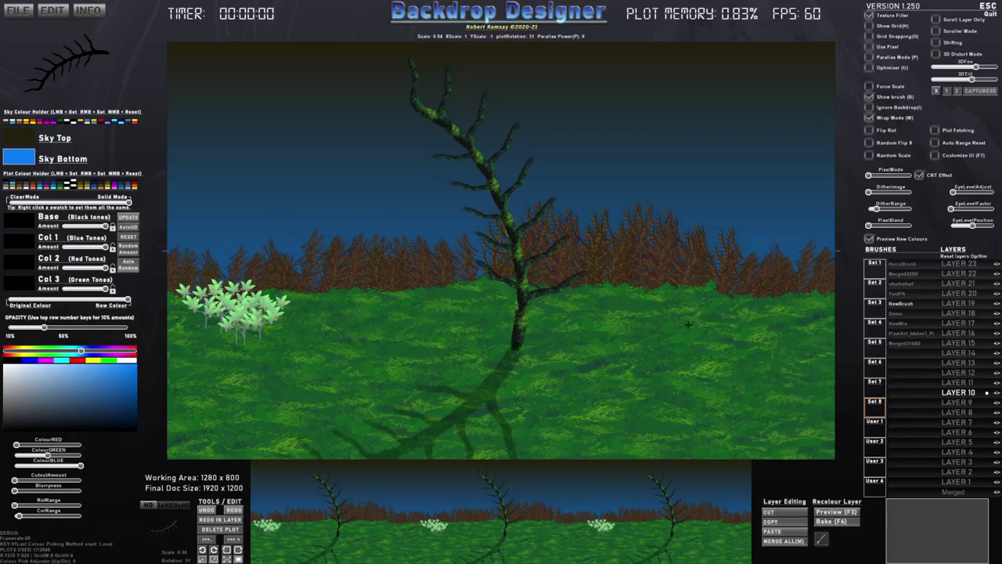
# Turn off the CRT Effect and set PixelMode to C64V2 at 640x400 px
pyautogui.moveTo(869, 175); pyautogui.dragTo(874, 176)
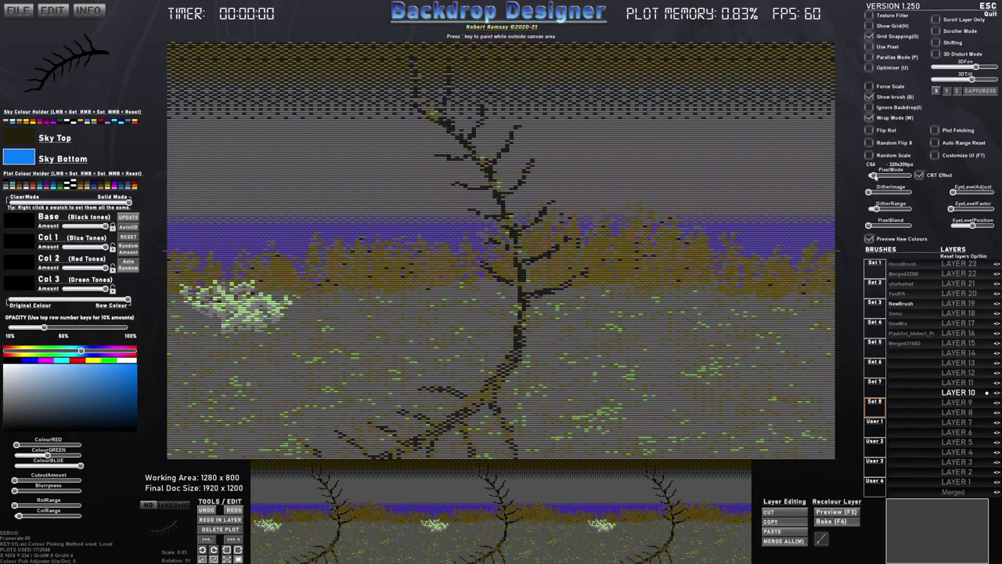
pyautogui.click(920, 176)
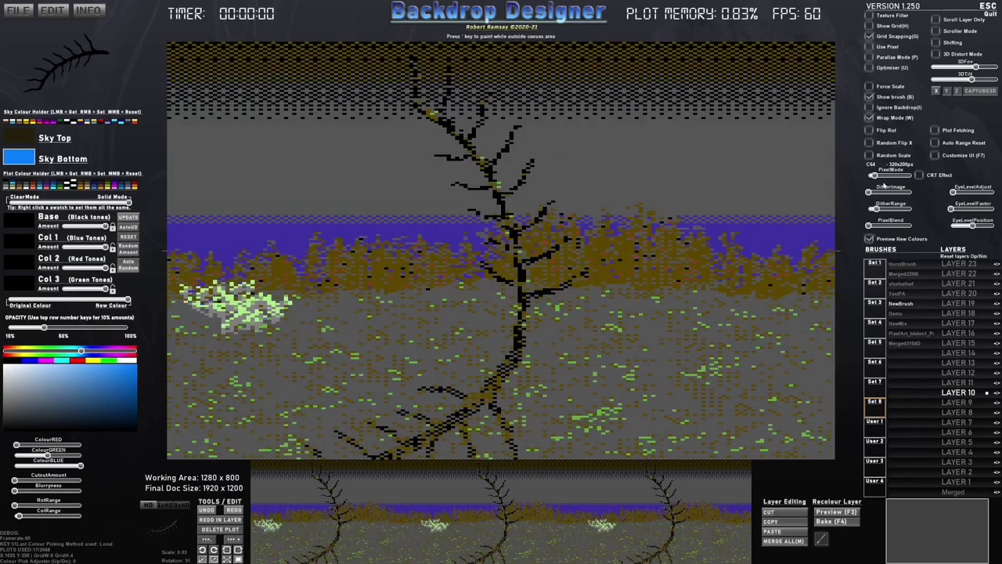
pyautogui.moveTo(876, 177); pyautogui.dragTo(883, 176)
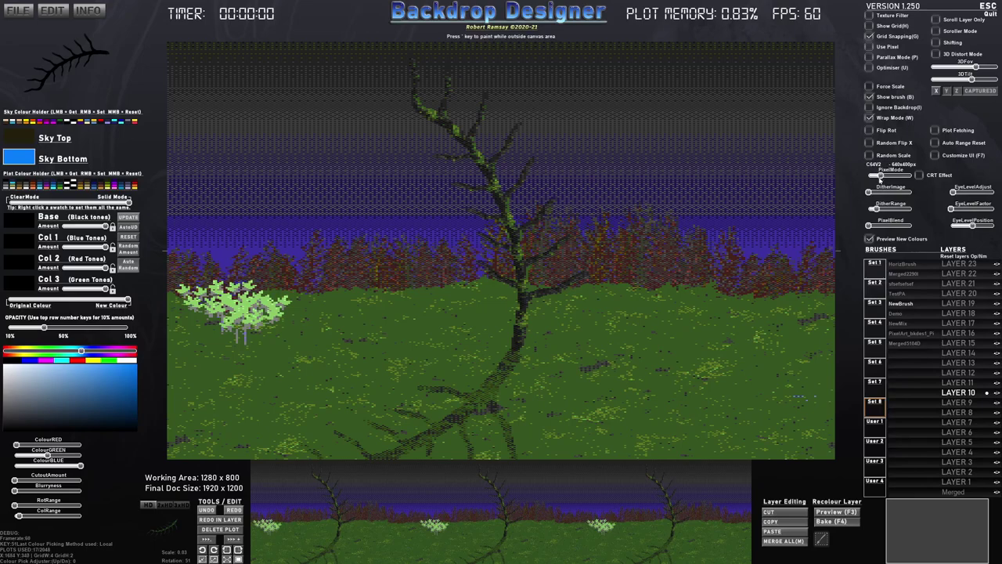
# Raise the DitherImage, DitherRange and PixelBlend amounts, and select the Sky Top colour for editing
pyautogui.moveTo(880, 212)
pyautogui.mouseDown()
pyautogui.moveTo(886, 226)
pyautogui.moveTo(891, 209)
pyautogui.moveTo(877, 194)
pyautogui.mouseUp()
pyautogui.click(19, 138)
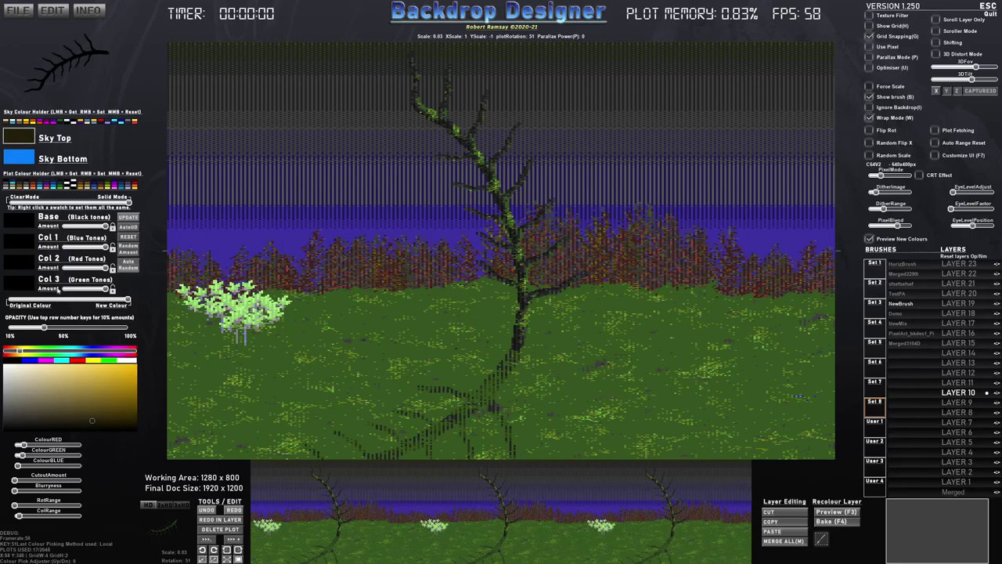
# Turn off PixelMode and the Texture Filter, and lighten the Sky Top colour to a pale yellow
pyautogui.click(89, 382)
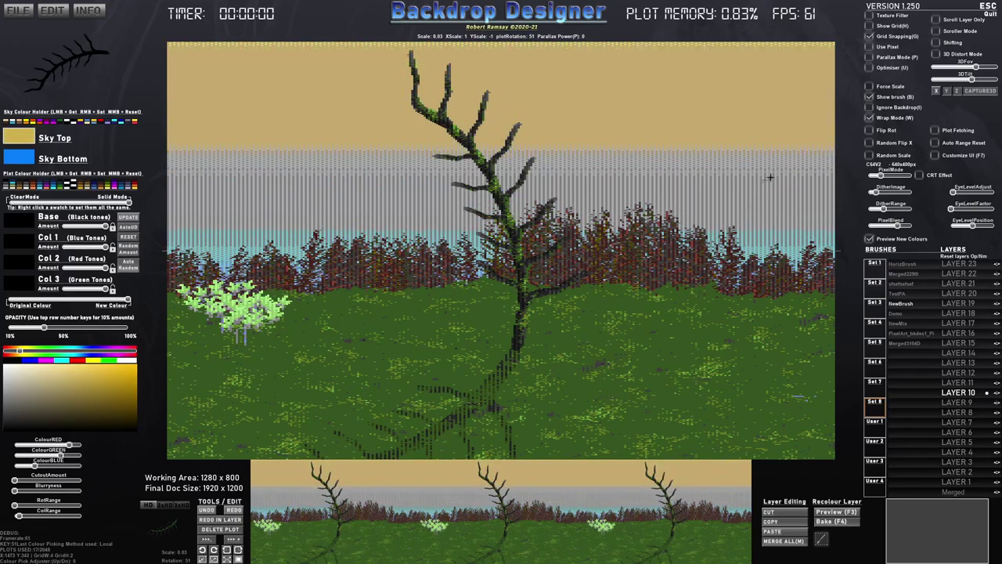
pyautogui.scroll(3, 894, 174)
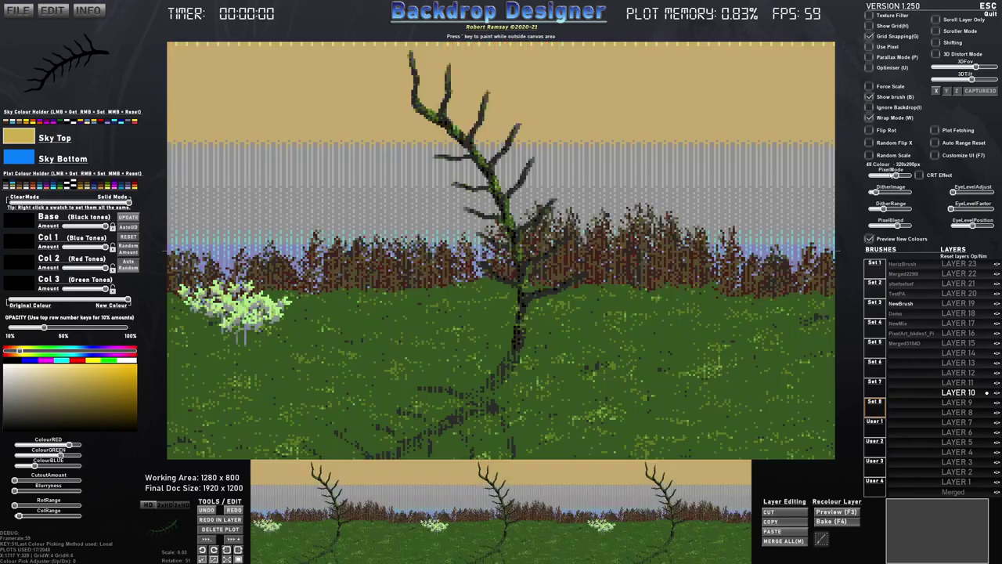
pyautogui.moveTo(884, 209); pyautogui.dragTo(868, 178)
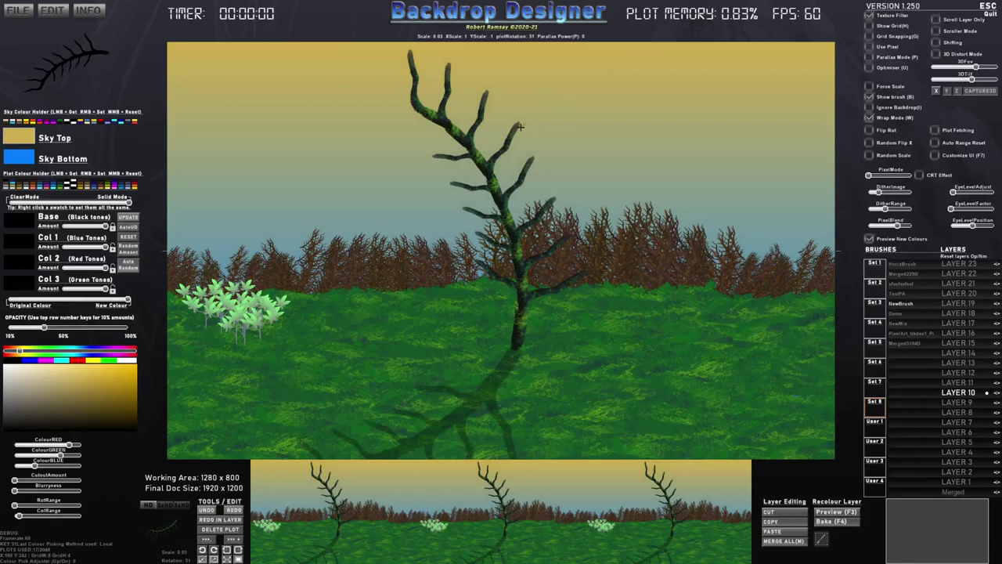
pyautogui.click(870, 15)
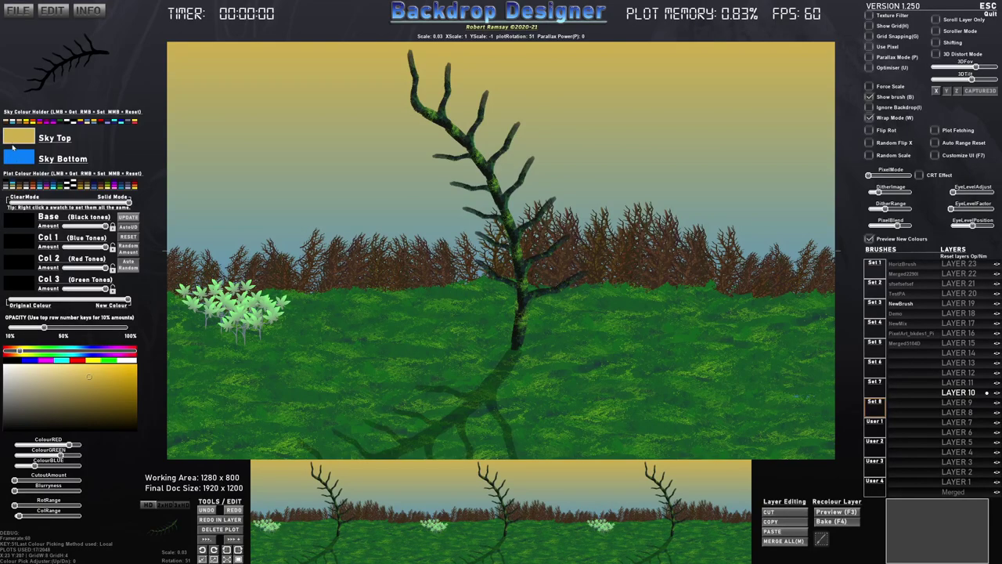
pyautogui.click(78, 367)
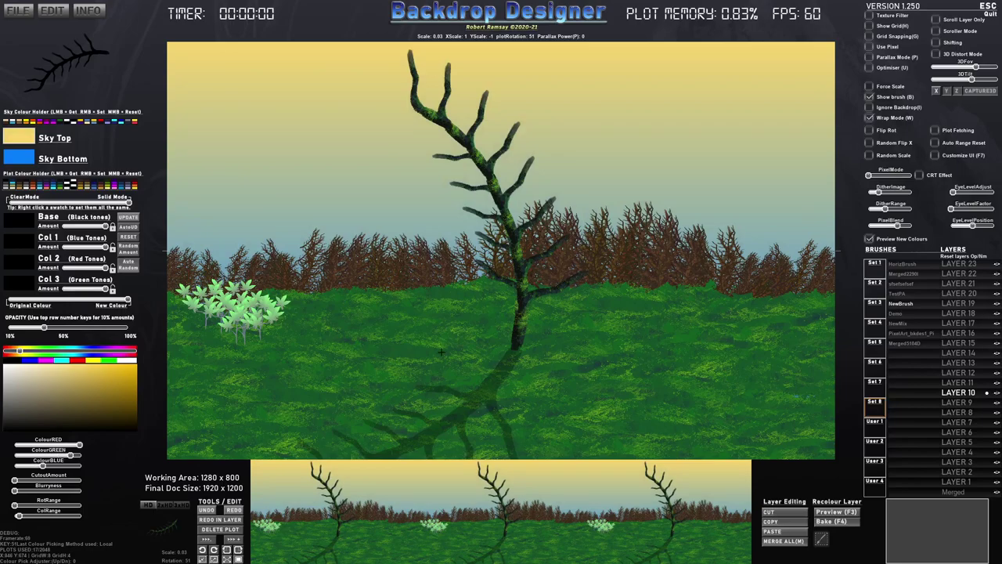
pyautogui.click(442, 351)
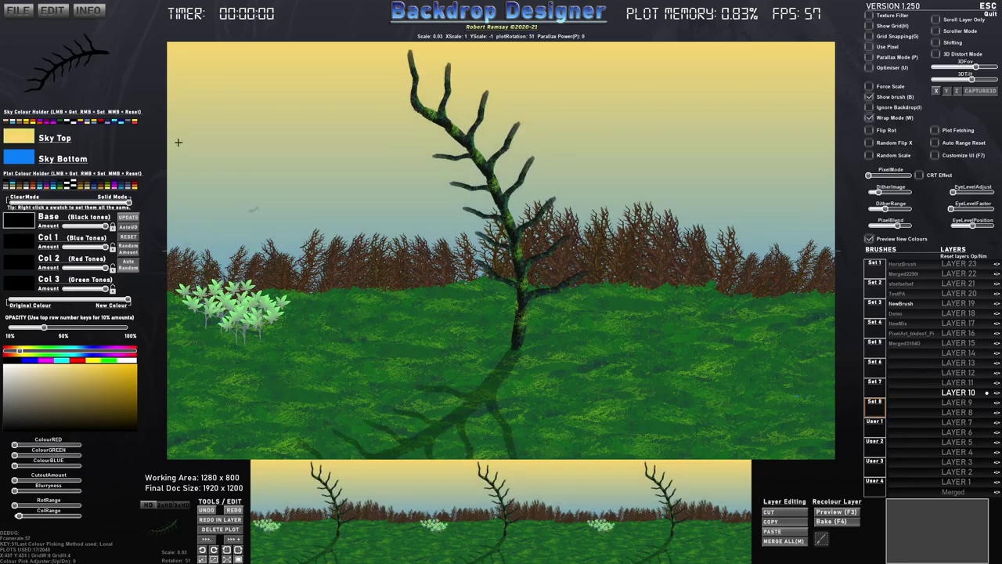
# Open the developer's itch.io site in the browser and go to the Backdrop Designer V1.25 product page
pyautogui.click(82, 12)
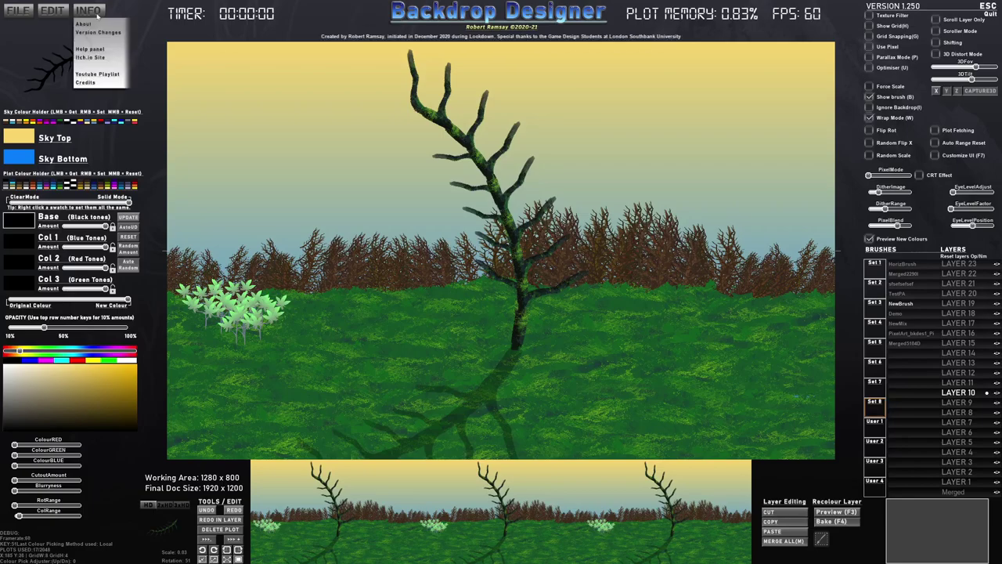
pyautogui.click(87, 59)
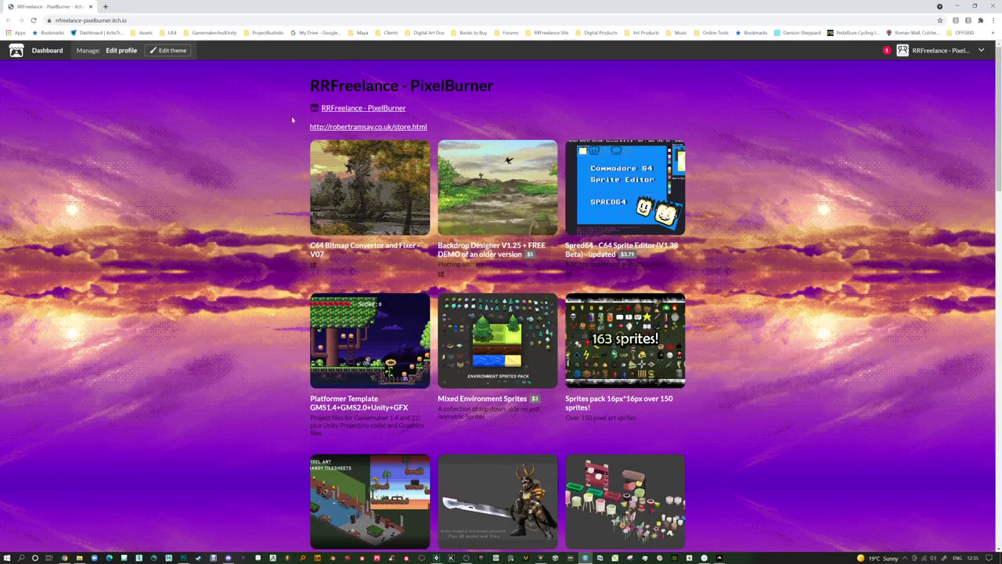
pyautogui.click(505, 191)
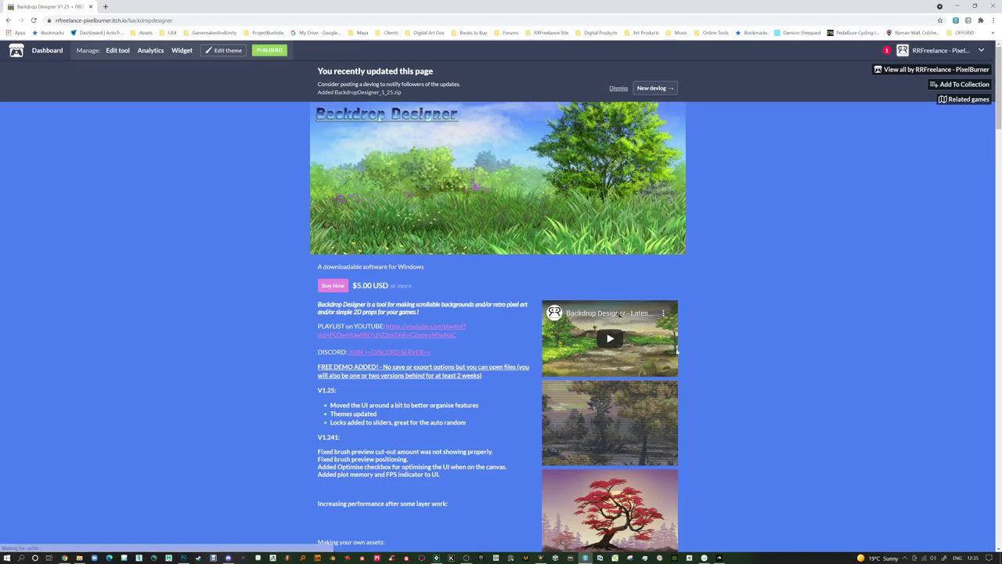
# Examine the Backdrop Designer page's version notes, tutorial videos and gallery of example artworks
pyautogui.scroll(-5, 673, 351)
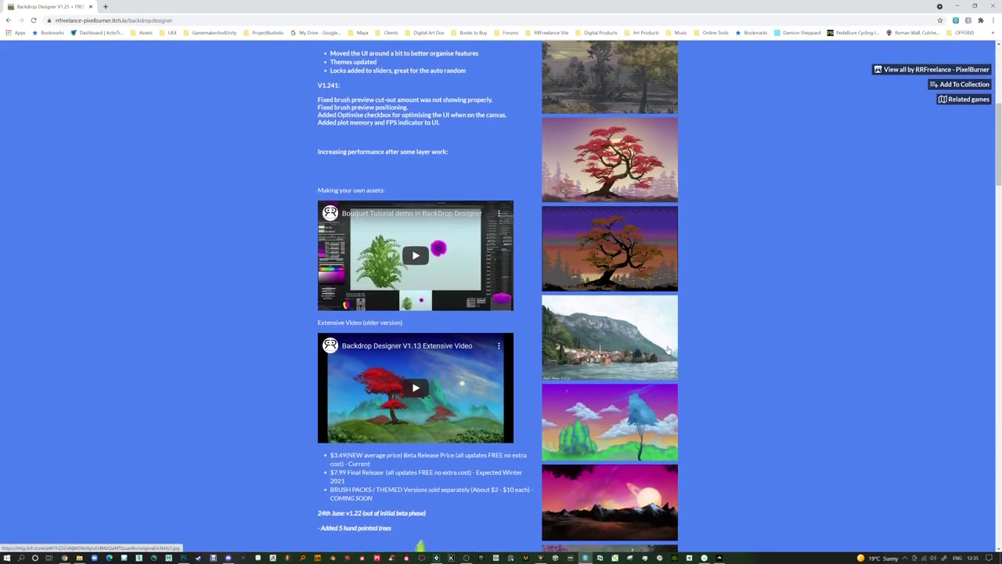
pyautogui.scroll(-2, 668, 350)
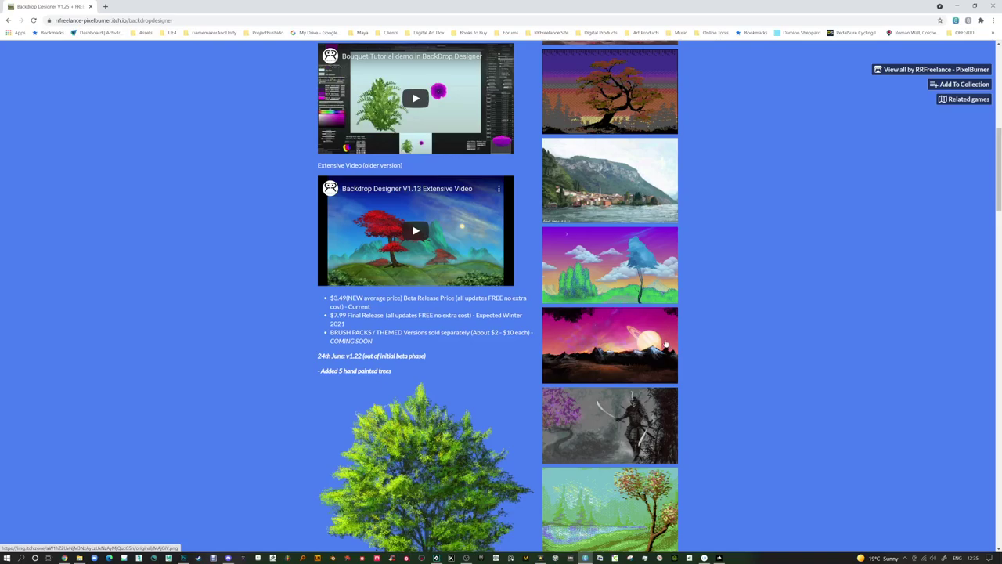
pyautogui.scroll(-1, 666, 345)
pyautogui.scroll(3, 667, 344)
pyautogui.scroll(4, 665, 343)
pyautogui.scroll(-1, 662, 339)
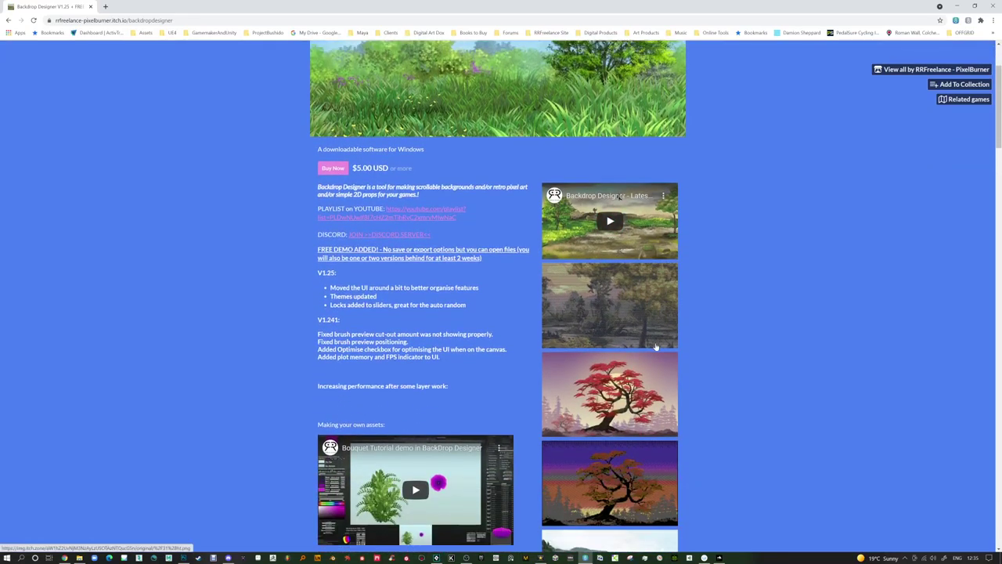
pyautogui.scroll(-7, 652, 345)
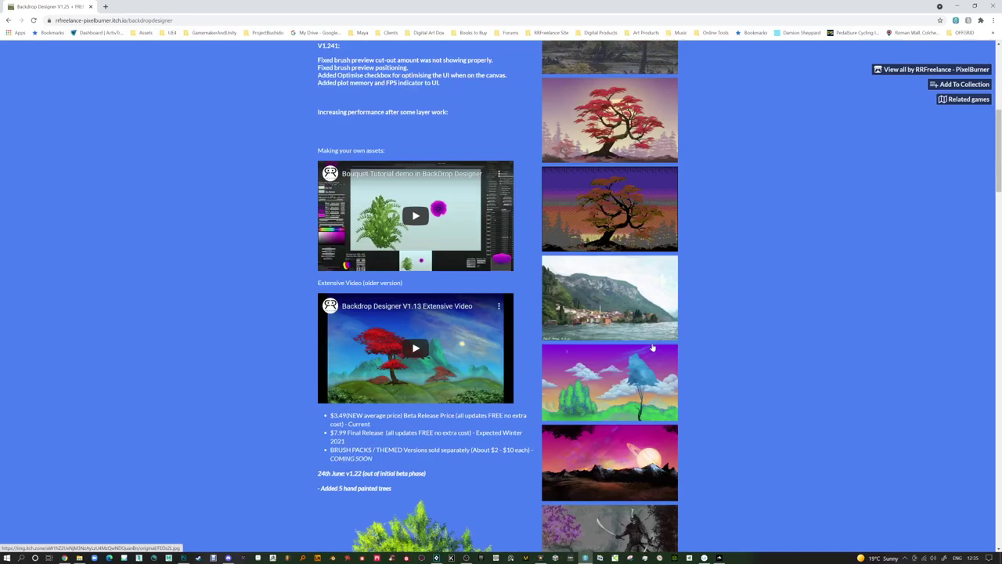
pyautogui.scroll(1, 652, 348)
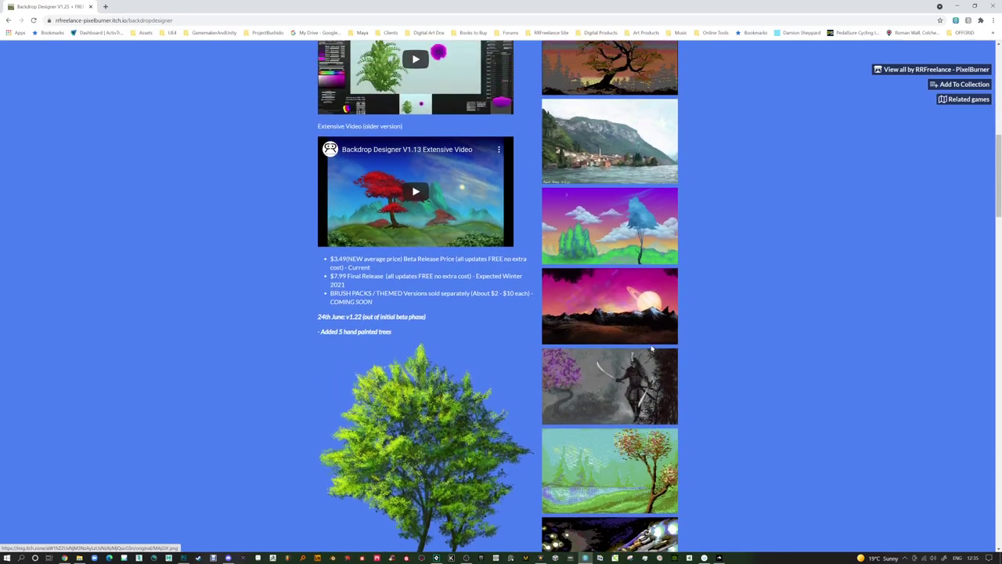
pyautogui.scroll(-5, 650, 349)
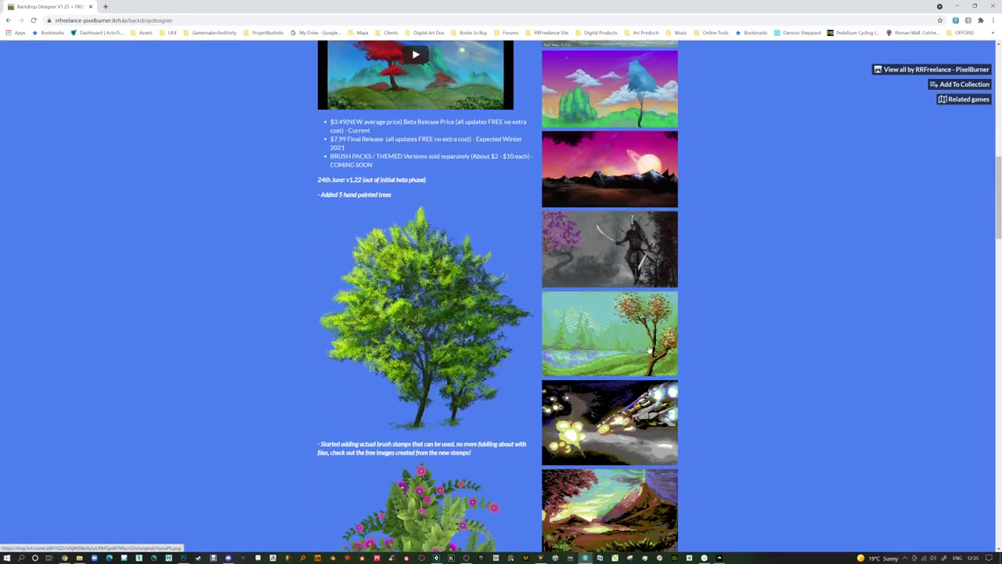
pyautogui.scroll(-2, 648, 350)
pyautogui.scroll(-1, 648, 350)
pyautogui.scroll(1, 648, 350)
pyautogui.scroll(-1, 648, 349)
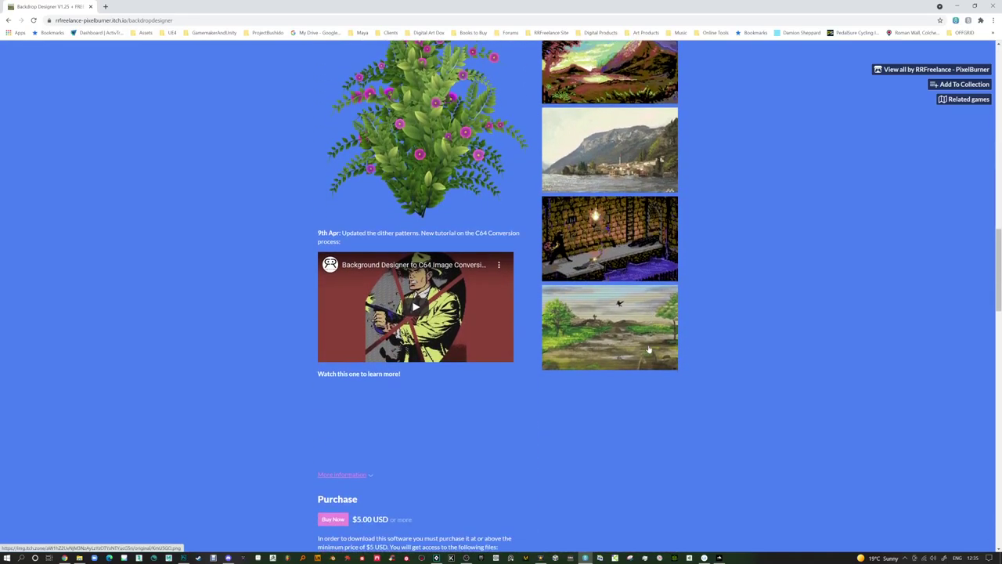
pyautogui.scroll(4, 447, 188)
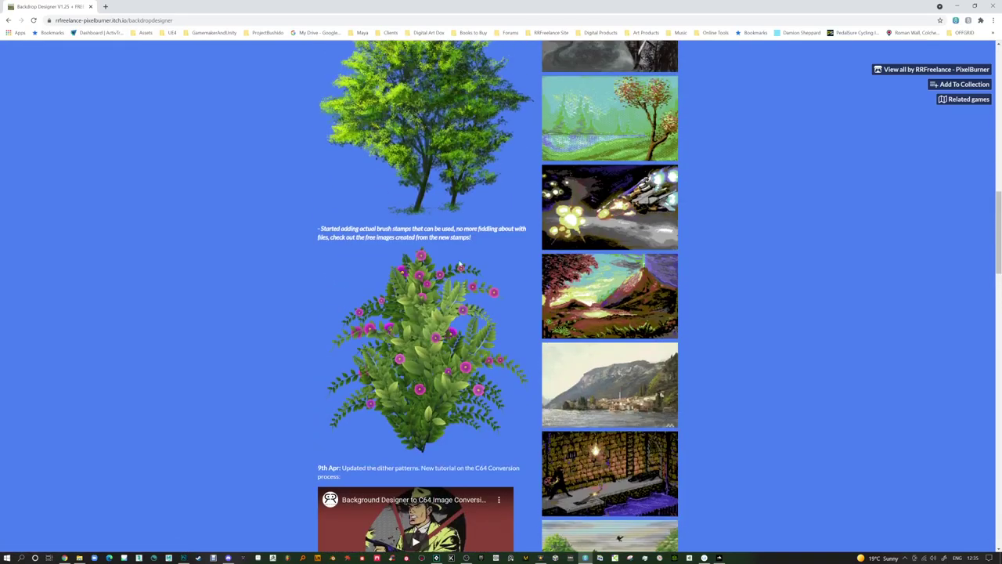
pyautogui.scroll(8, 462, 307)
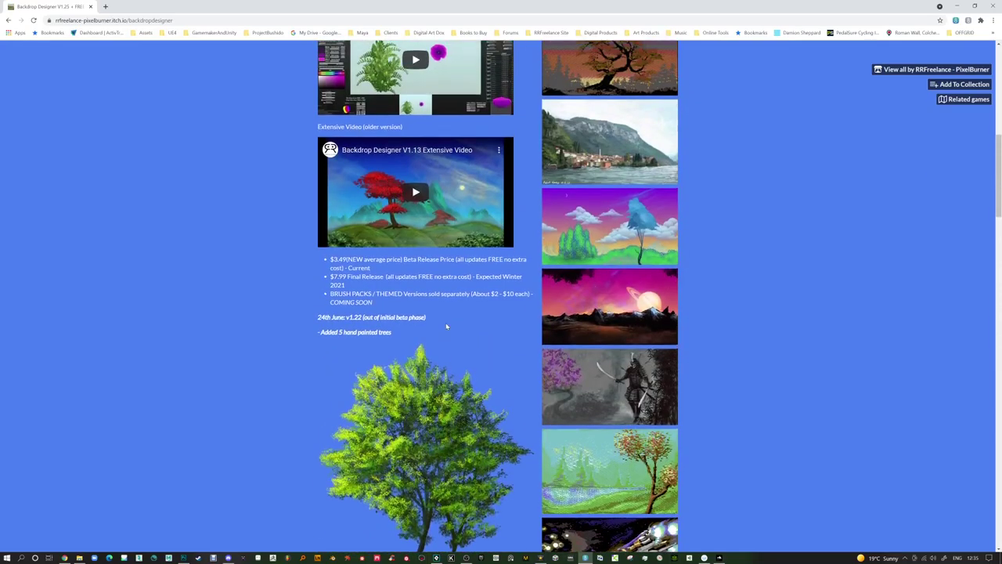
pyautogui.scroll(-2, 446, 325)
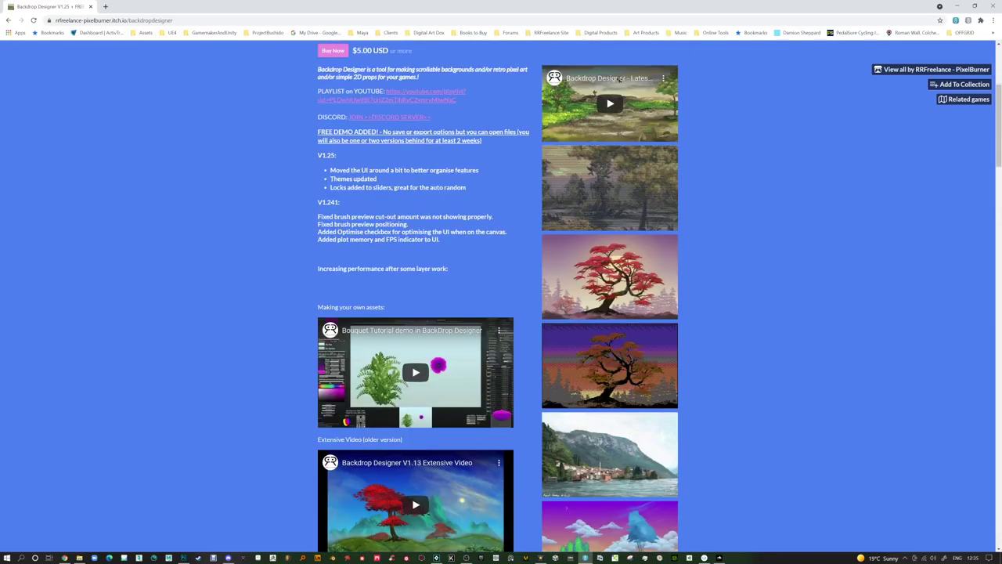
pyautogui.scroll(2, 434, 321)
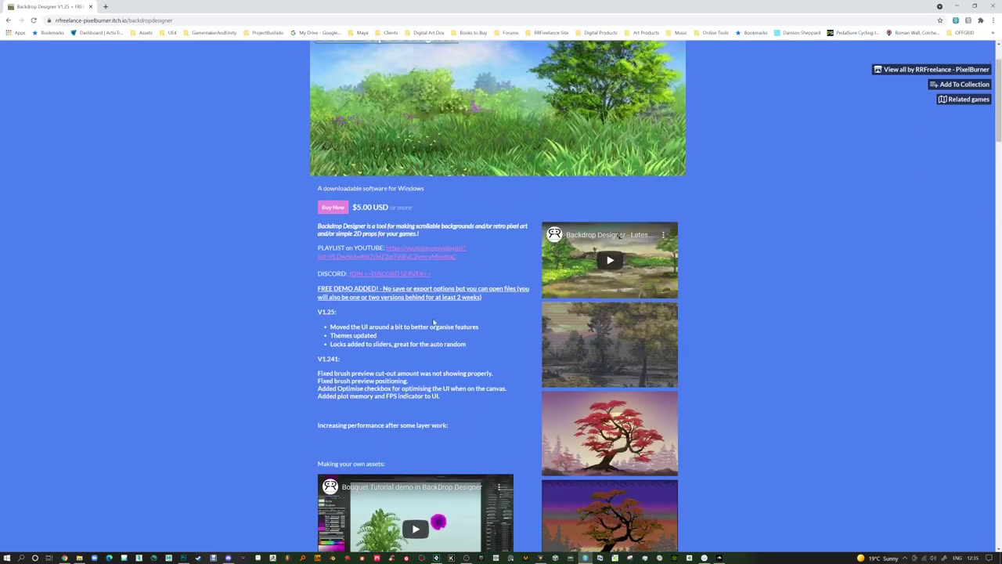
# Follow the page's Discord server invite through to the web version, close the browser tab and return to Backdrop Designer
pyautogui.click(405, 275)
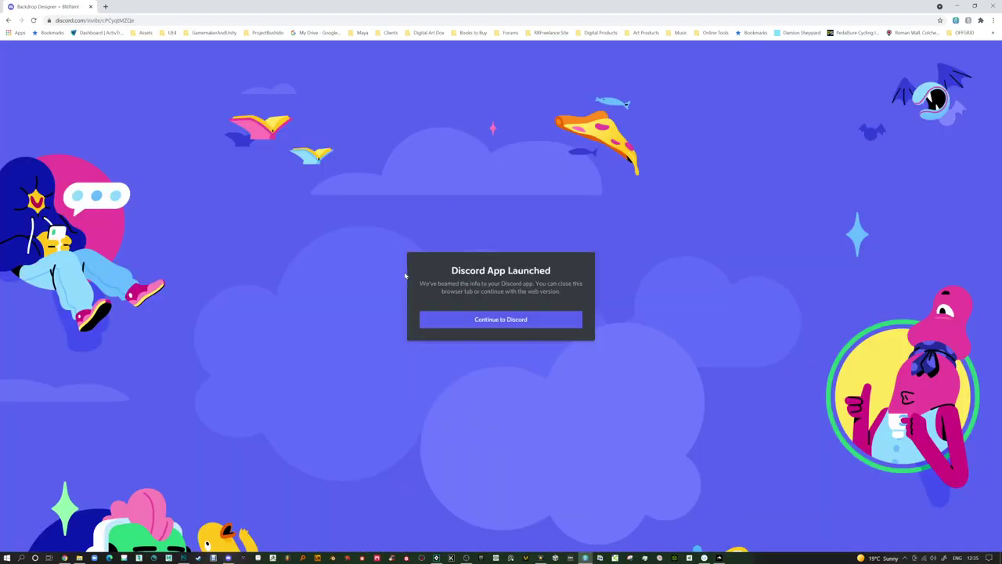
pyautogui.click(513, 319)
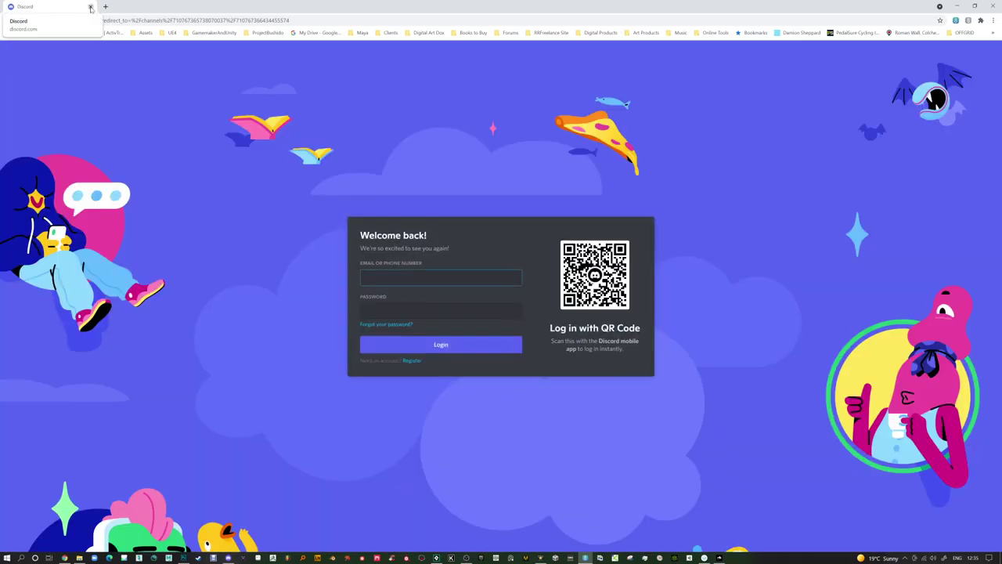
pyautogui.click(91, 8)
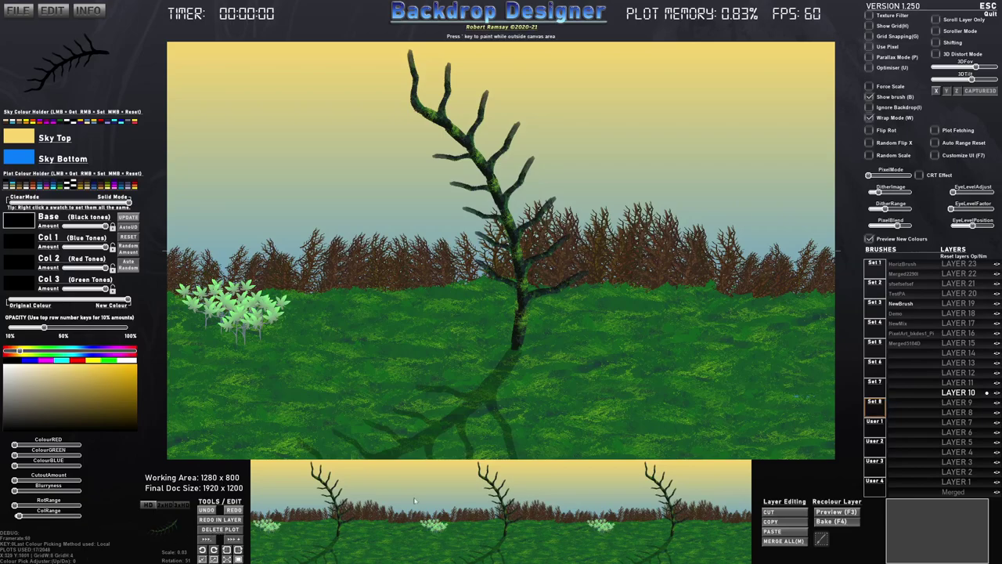
# Step back through the edit history past the tree and its shadow until the pale green plants are the latest plots
pyautogui.hotkey('ctrl', 'z')
pyautogui.hotkey('ctrl', 'y')
pyautogui.hotkey('ctrl', 'z')
pyautogui.hotkey('ctrl', 'z')
pyautogui.hotkey('ctrl', 'z')
pyautogui.hotkey('ctrl', 'z')
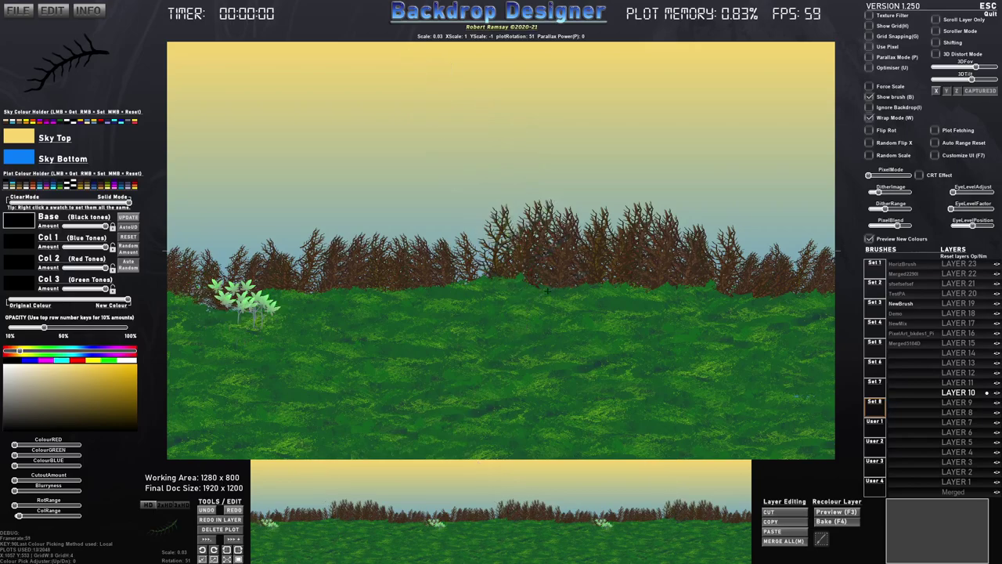
pyautogui.hotkey('ctrl', 'y')
pyautogui.hotkey('ctrl', 'y')
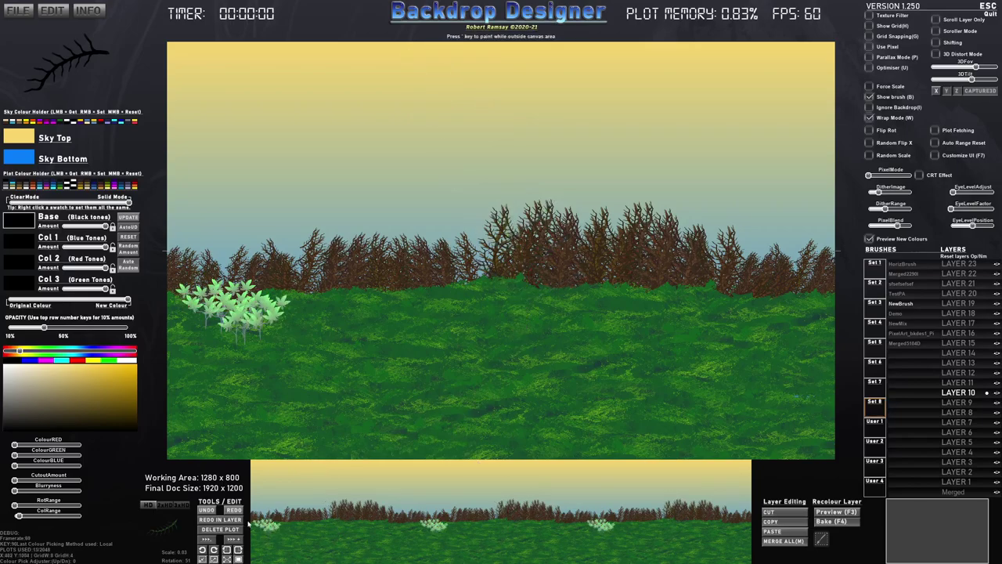
# Delete the pale green plant plots from the grass and restore the tree and its shadow
pyautogui.click(227, 530)
pyautogui.click(227, 530)
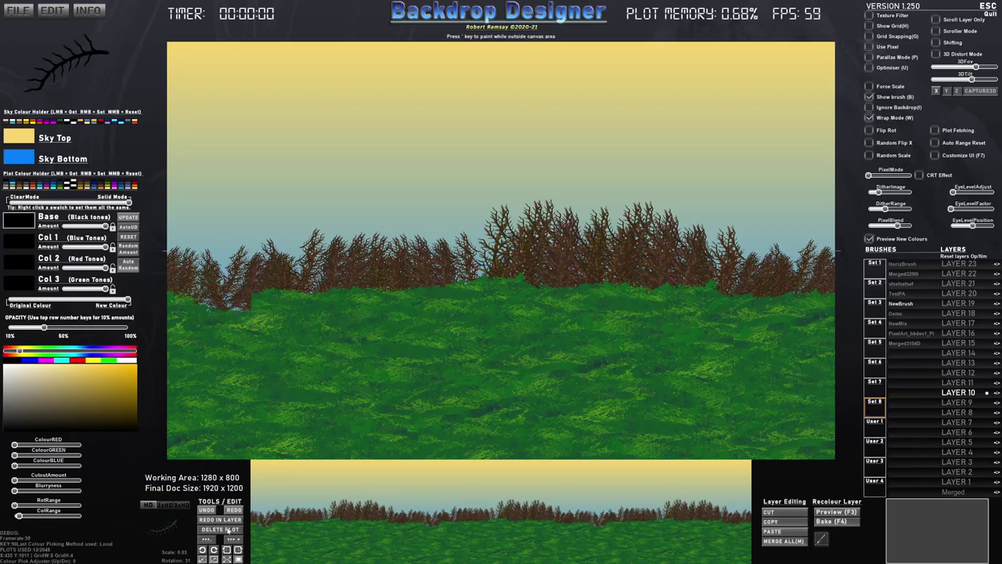
pyautogui.click(468, 306)
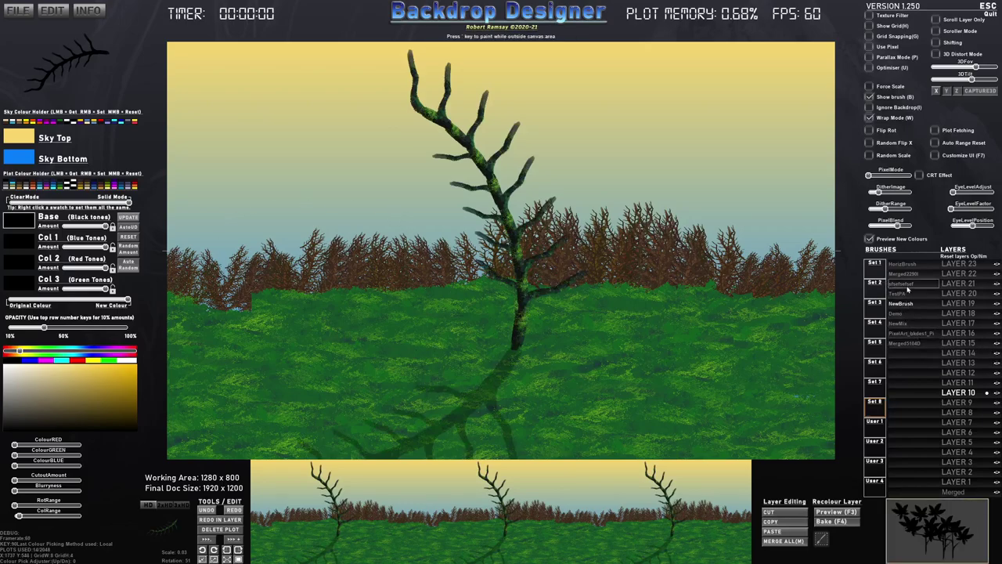
# Browse the brush sets and select the s_flower1 rose brush from Set 5
pyautogui.click(875, 270)
pyautogui.click(878, 386)
pyautogui.click(874, 342)
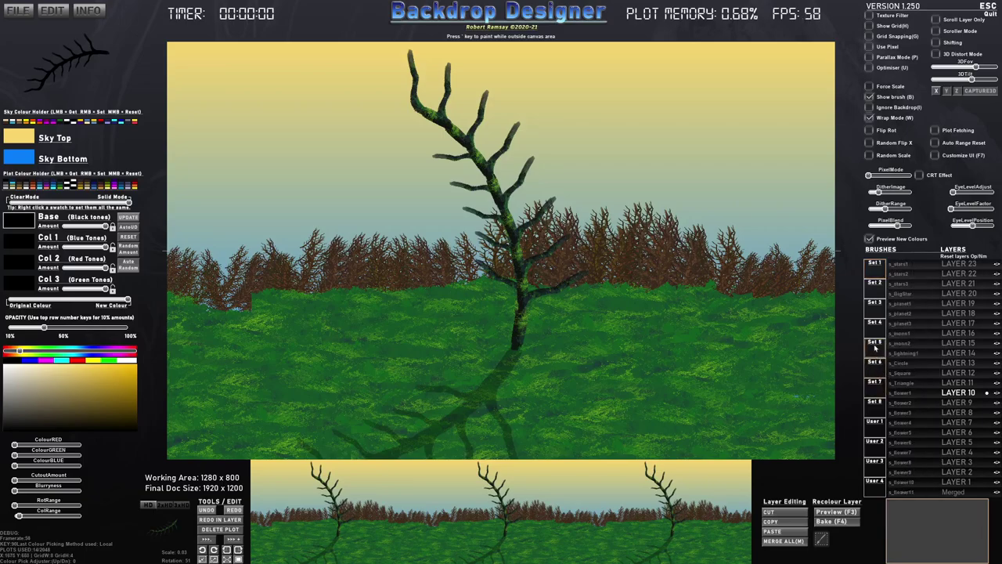
pyautogui.click(901, 393)
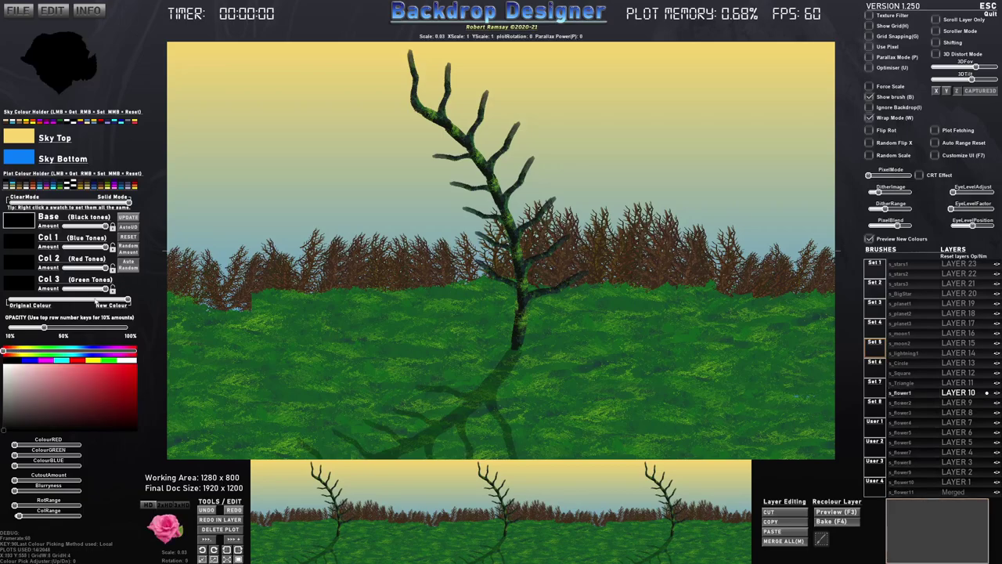
# Load the grey tones into the plot colours, and set the brush to 100% opacity with its full original colour
pyautogui.moveTo(45, 327); pyautogui.dragTo(129, 327)
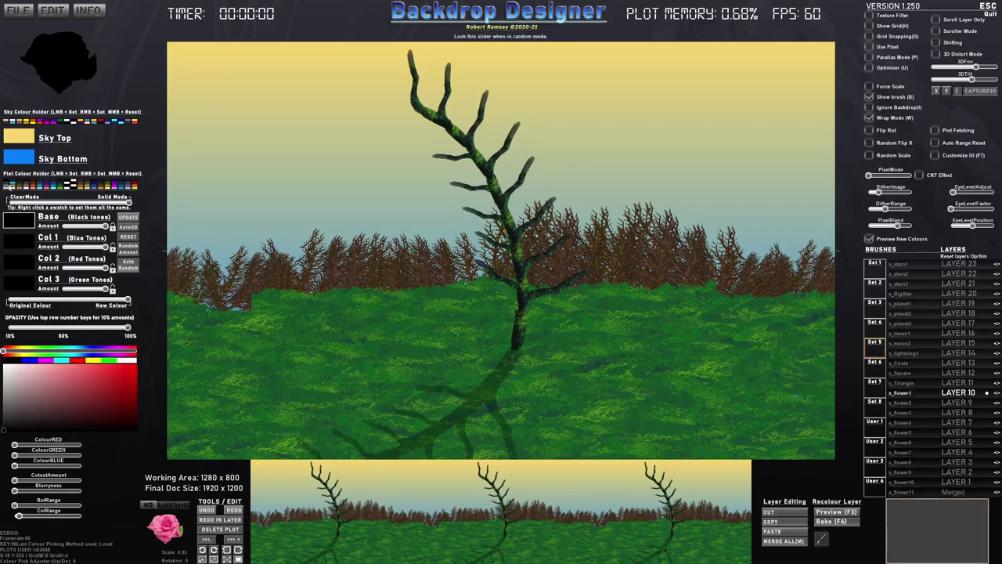
pyautogui.click(8, 187)
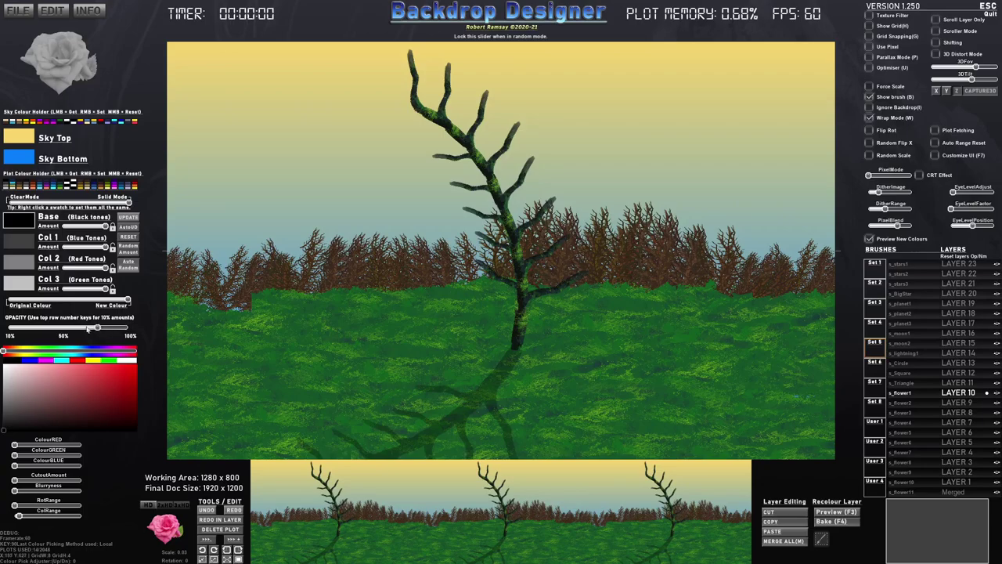
pyautogui.moveTo(127, 299); pyautogui.dragTo(30, 299)
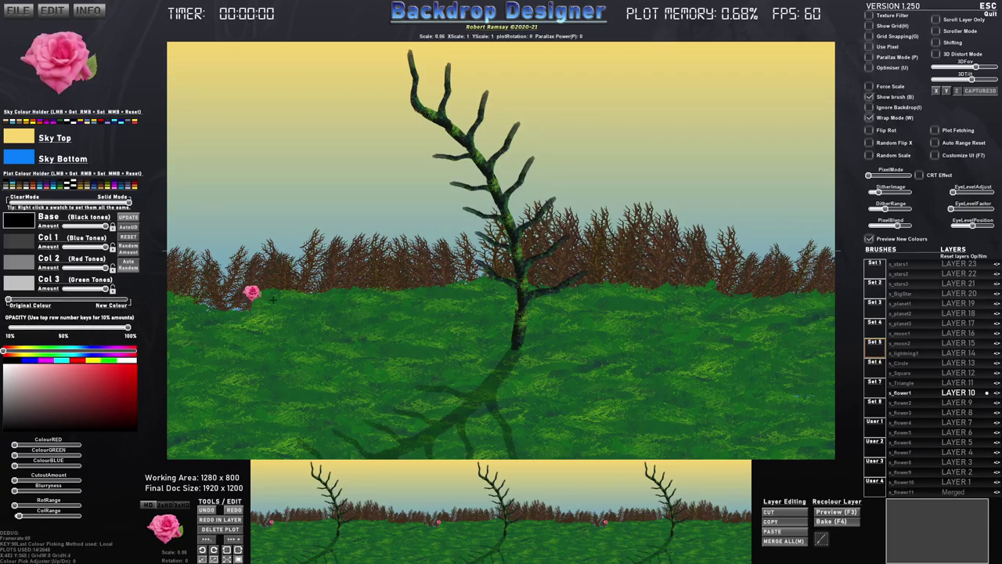
# Scatter yellow s_flower5 blooms across the grass, with the brush scaled to 0.03 and the EyeLevelFactor at maximum
pyautogui.click(901, 432)
pyautogui.scroll(5, 290, 261)
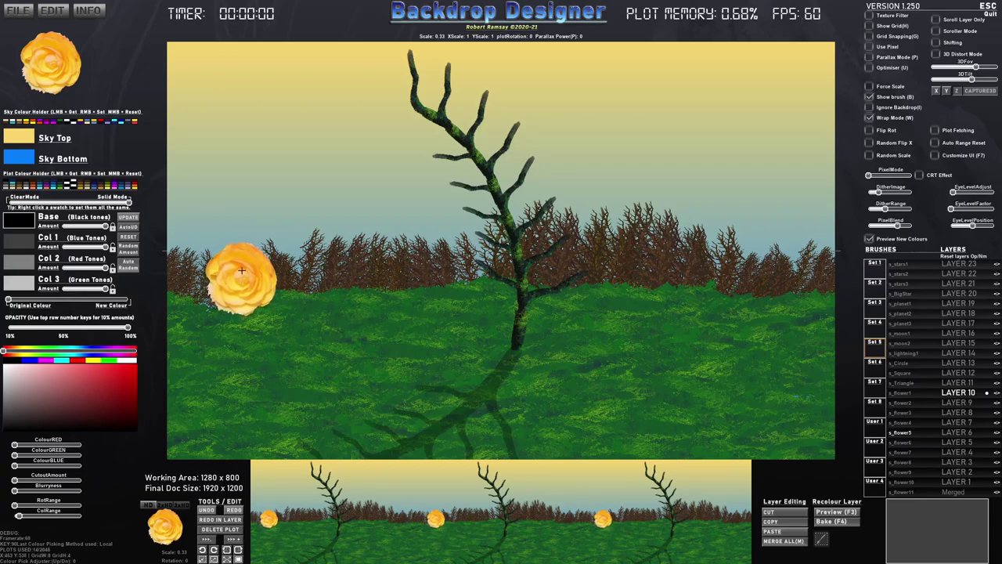
pyautogui.scroll(-5, 352, 295)
pyautogui.scroll(-1, 279, 306)
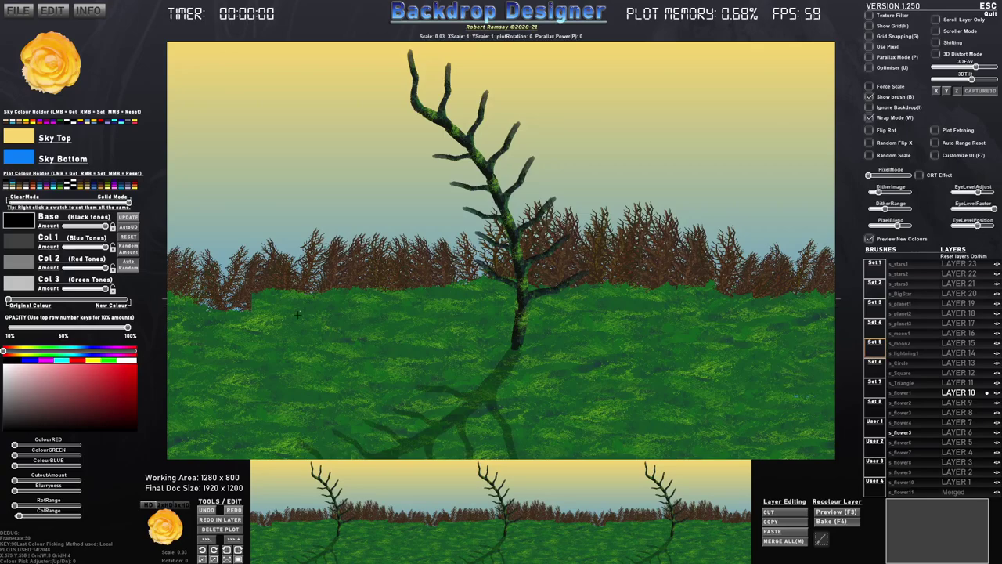
pyautogui.moveTo(274, 311)
pyautogui.mouseDown()
pyautogui.moveTo(301, 308)
pyautogui.moveTo(309, 326)
pyautogui.moveTo(361, 331)
pyautogui.moveTo(242, 397)
pyautogui.moveTo(302, 406)
pyautogui.moveTo(293, 433)
pyautogui.moveTo(182, 437)
pyautogui.moveTo(174, 407)
pyautogui.moveTo(238, 442)
pyautogui.moveTo(313, 452)
pyautogui.moveTo(367, 418)
pyautogui.moveTo(375, 438)
pyautogui.moveTo(475, 442)
pyautogui.moveTo(491, 404)
pyautogui.moveTo(538, 410)
pyautogui.moveTo(617, 361)
pyautogui.moveTo(674, 429)
pyautogui.moveTo(713, 391)
pyautogui.moveTo(693, 339)
pyautogui.moveTo(673, 394)
pyautogui.moveTo(739, 393)
pyautogui.mouseUp()
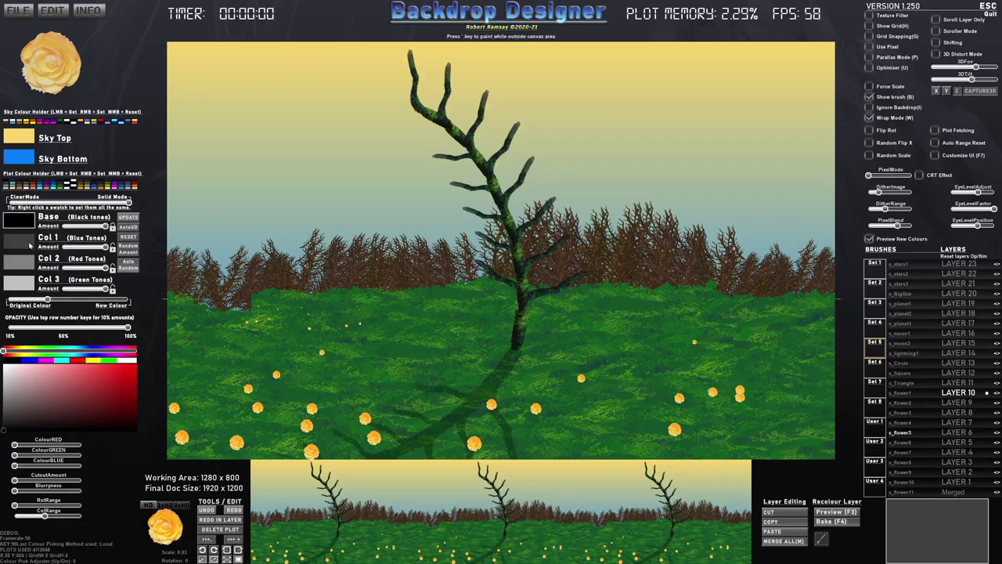
# Set all plot colours to black and scatter darker orange blooms across the foreground grass beside the tree's base
pyautogui.rightClick(24, 224)
pyautogui.moveTo(563, 407)
pyautogui.mouseDown()
pyautogui.moveTo(588, 397)
pyautogui.moveTo(628, 429)
pyautogui.moveTo(643, 395)
pyautogui.moveTo(639, 431)
pyautogui.moveTo(695, 437)
pyautogui.mouseUp()
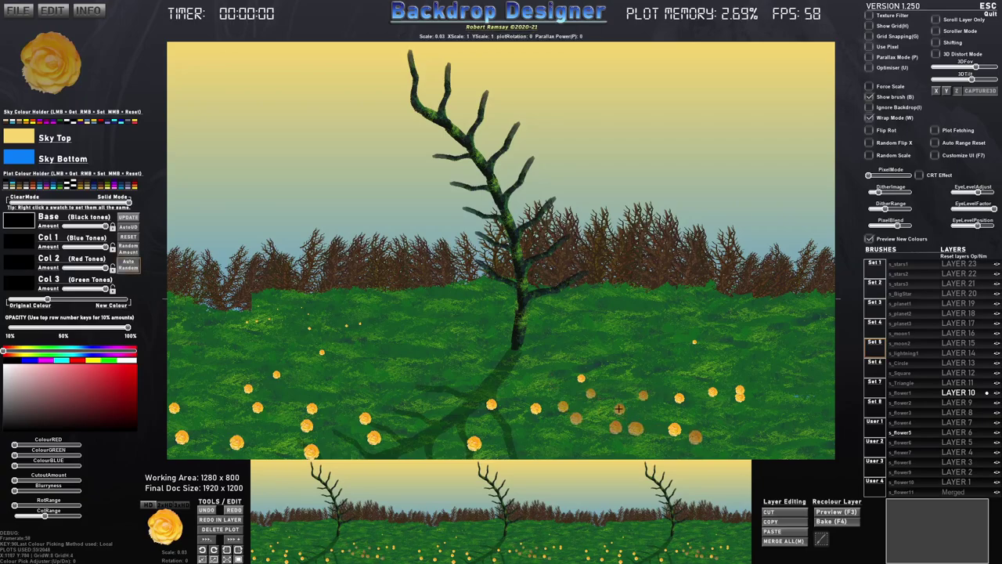
pyautogui.moveTo(588, 458)
pyautogui.mouseDown()
pyautogui.moveTo(592, 415)
pyautogui.moveTo(536, 441)
pyautogui.moveTo(552, 405)
pyautogui.mouseUp()
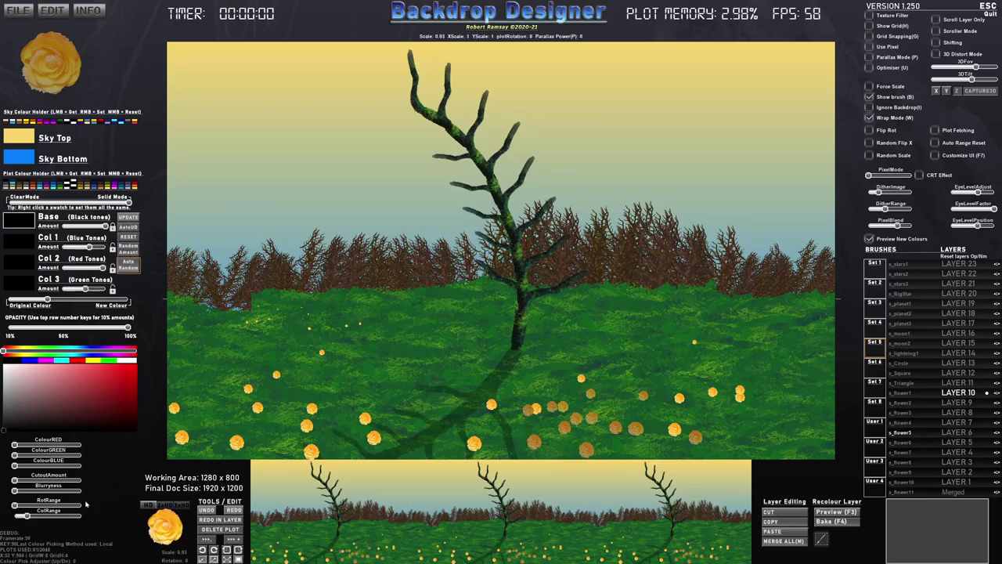
pyautogui.click(574, 398)
pyautogui.click(614, 421)
pyautogui.click(622, 411)
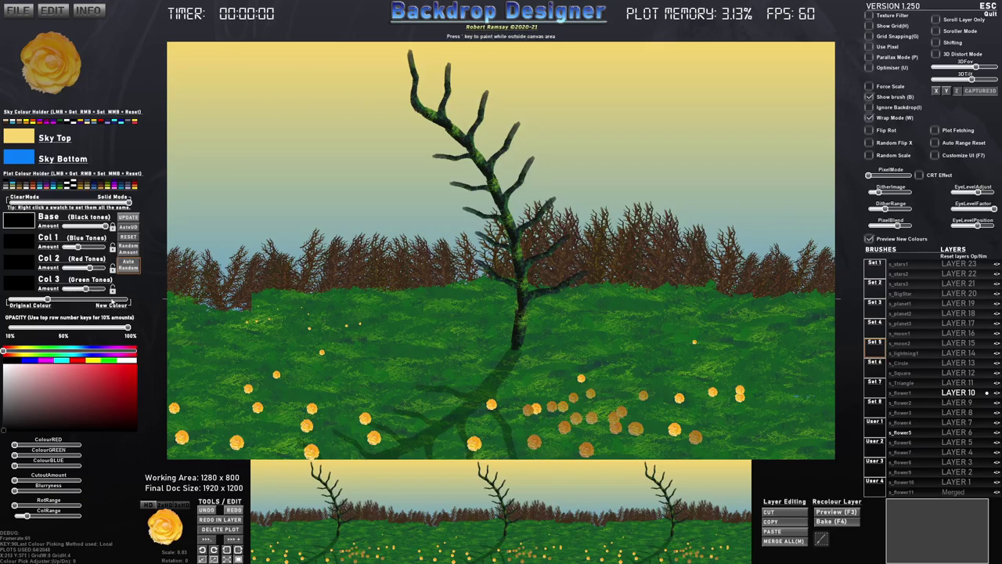
# Shift the colour blend closer to the original colour and add more yellow blooms around the tree's shadow
pyautogui.moveTo(107, 302); pyautogui.dragTo(21, 301)
pyautogui.click(472, 427)
pyautogui.click(480, 432)
pyautogui.click(414, 379)
pyautogui.click(415, 429)
pyautogui.click(421, 415)
pyautogui.click(412, 404)
pyautogui.click(400, 412)
pyautogui.click(374, 404)
pyautogui.click(363, 424)
# Enable Random Scale and Random Flip X, and scatter more blooms along the middle distance and far edges of the grass
pyautogui.click(869, 156)
pyautogui.click(869, 143)
pyautogui.moveTo(832, 352)
pyautogui.mouseDown()
pyautogui.moveTo(798, 404)
pyautogui.moveTo(755, 427)
pyautogui.moveTo(747, 379)
pyautogui.moveTo(679, 398)
pyautogui.moveTo(698, 398)
pyautogui.mouseUp()
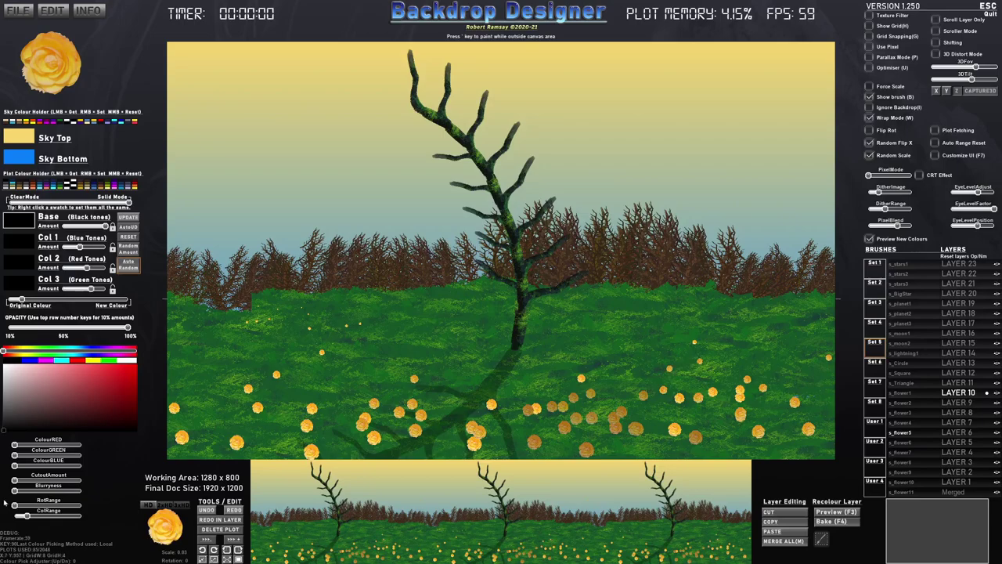
pyautogui.moveTo(278, 355)
pyautogui.mouseDown()
pyautogui.moveTo(365, 388)
pyautogui.moveTo(358, 345)
pyautogui.mouseUp()
pyautogui.moveTo(470, 357)
pyautogui.mouseDown()
pyautogui.moveTo(501, 374)
pyautogui.moveTo(590, 357)
pyautogui.moveTo(746, 352)
pyautogui.moveTo(820, 390)
pyautogui.moveTo(829, 419)
pyautogui.moveTo(831, 392)
pyautogui.mouseUp()
# Set PixelMode to C64V2 with a higher DitherRange, and turn on the CRT effect after comparing it on and off
pyautogui.moveTo(869, 175); pyautogui.dragTo(901, 225)
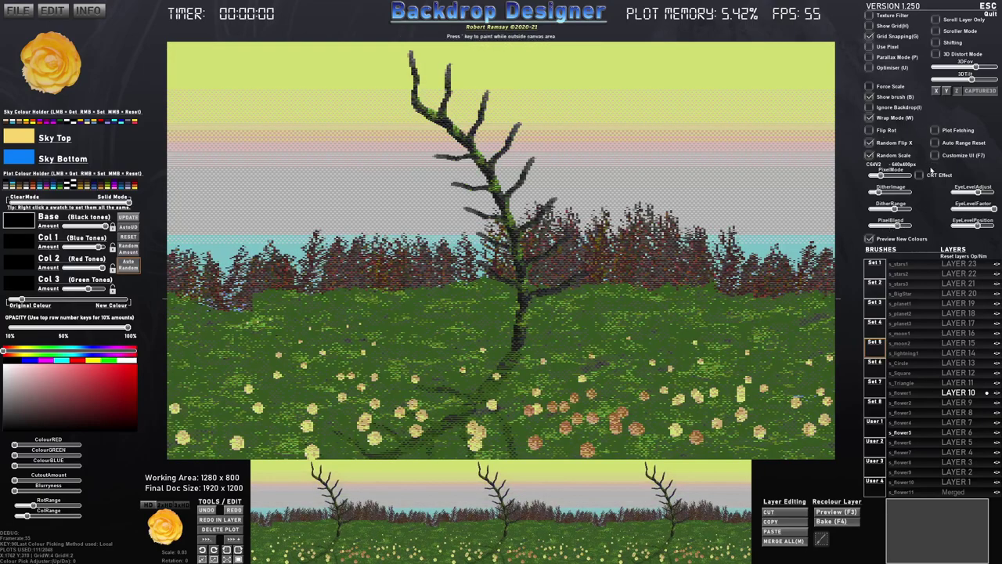
pyautogui.click(920, 175)
pyautogui.click(919, 176)
pyautogui.click(920, 176)
pyautogui.click(920, 176)
pyautogui.click(920, 175)
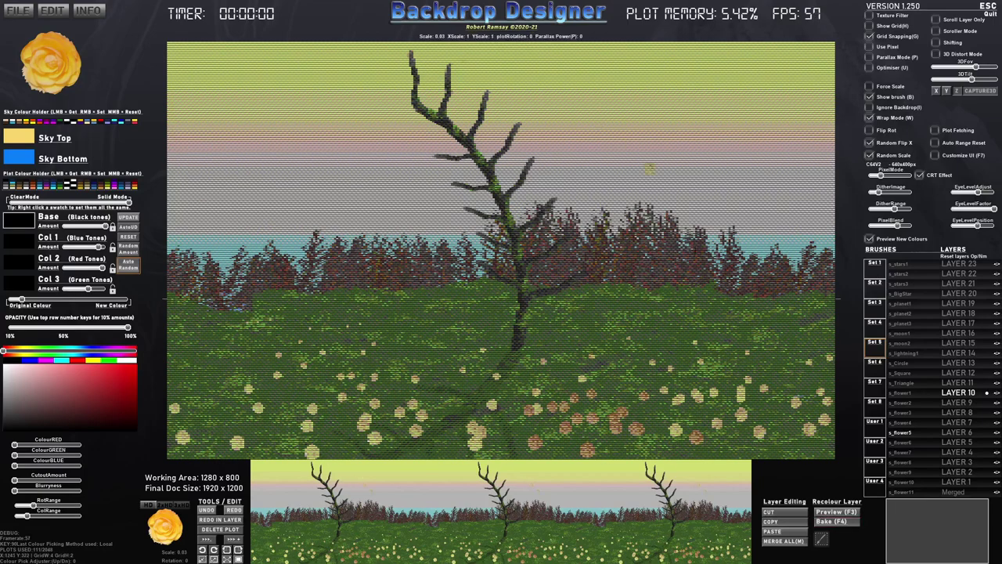
pyautogui.click(921, 176)
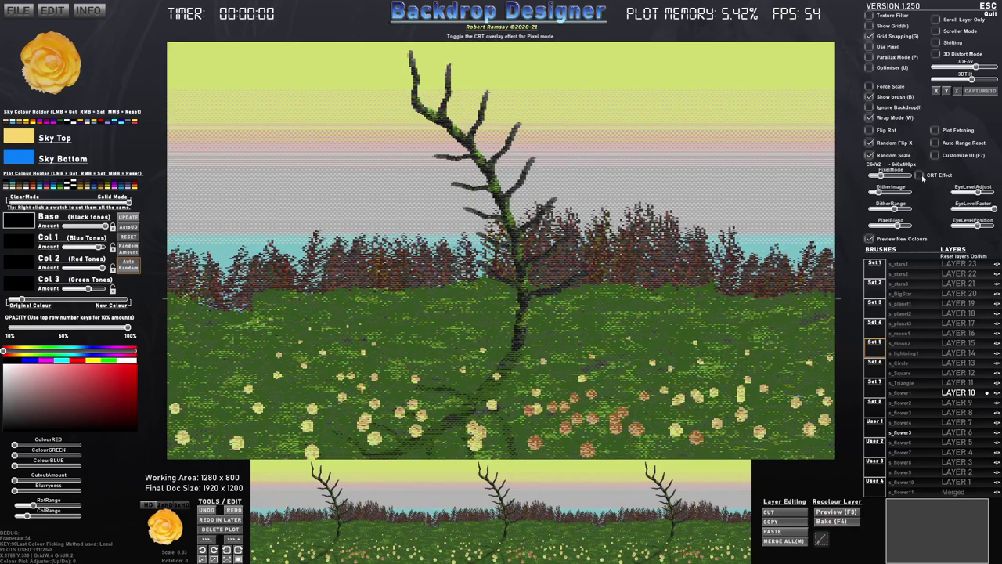
pyautogui.click(921, 176)
pyautogui.click(920, 176)
pyautogui.click(921, 176)
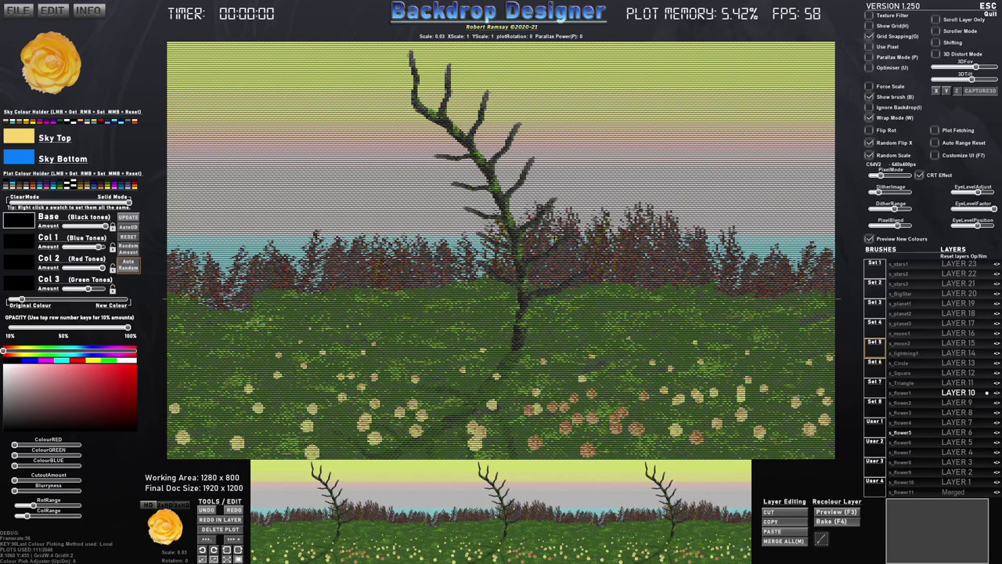
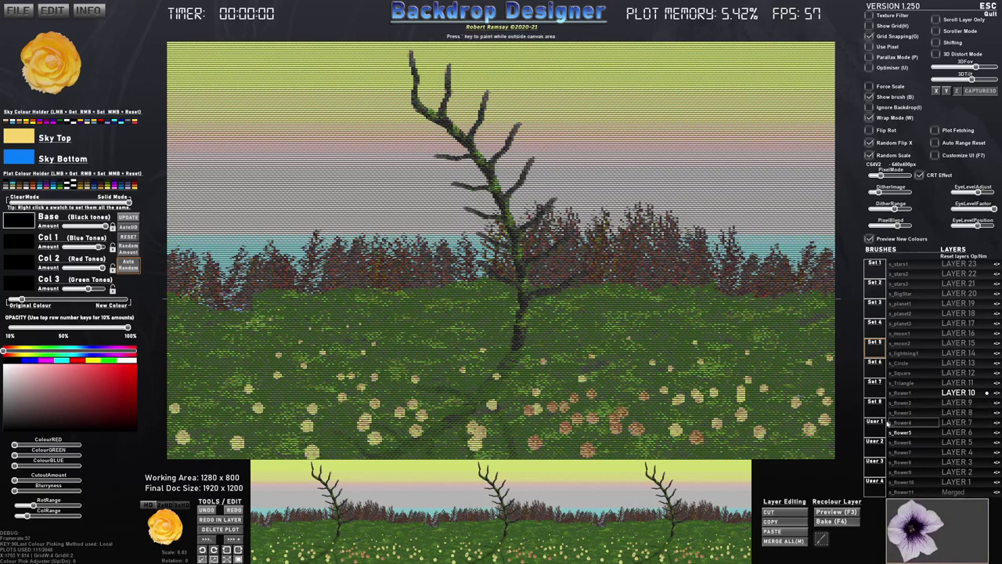
# Browse the brush sets and select the s_HP_Tree5 brush from Set 3
pyautogui.click(878, 370)
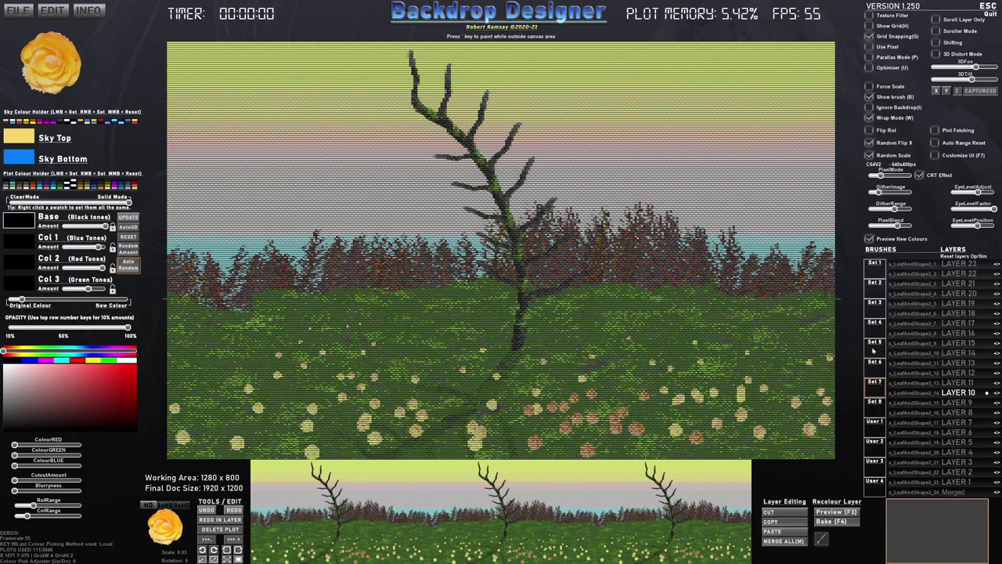
pyautogui.click(876, 268)
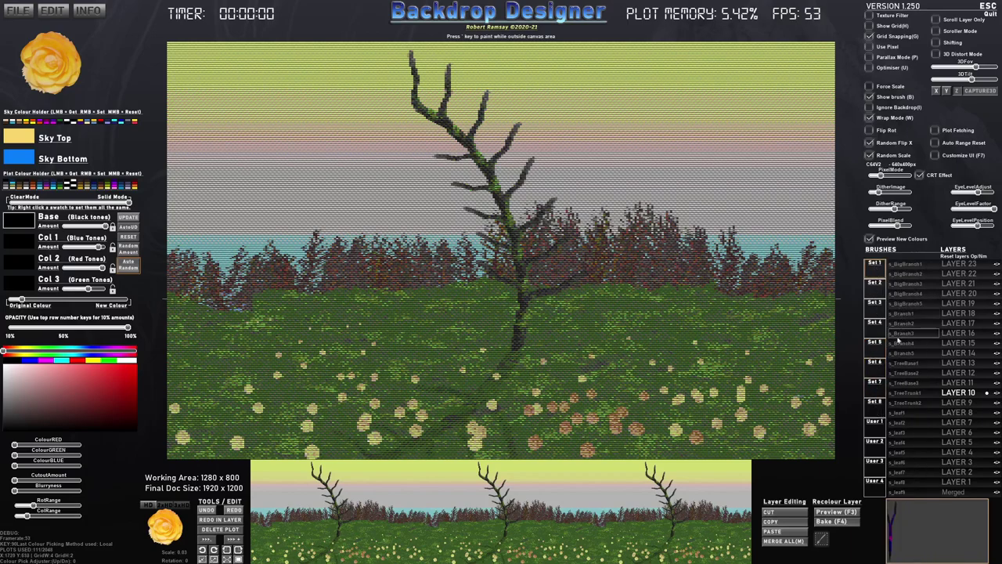
pyautogui.click(871, 292)
pyautogui.click(879, 311)
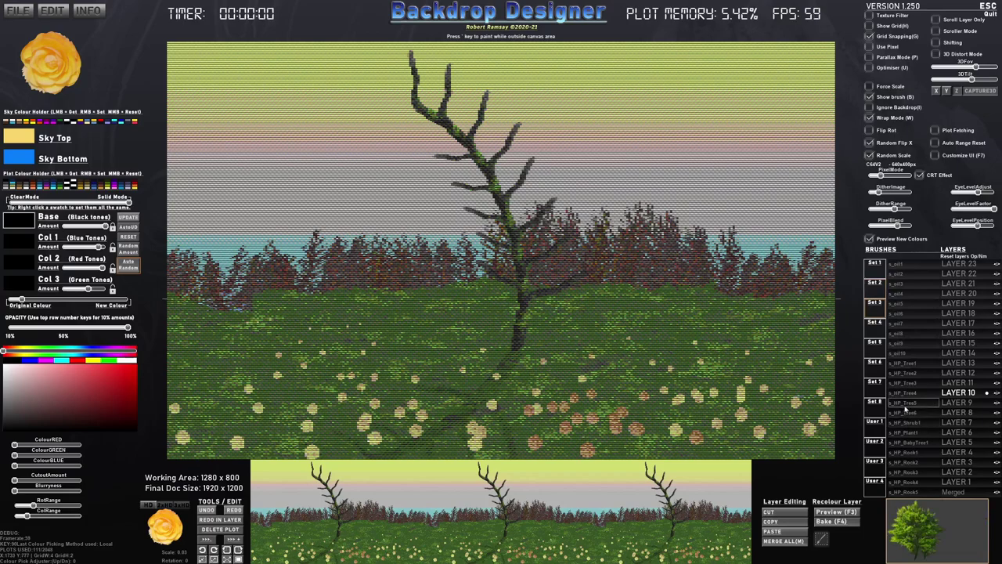
pyautogui.click(903, 403)
# Preview the green tree brush over the landscape at different sizes and distances
pyautogui.scroll(5, 612, 236)
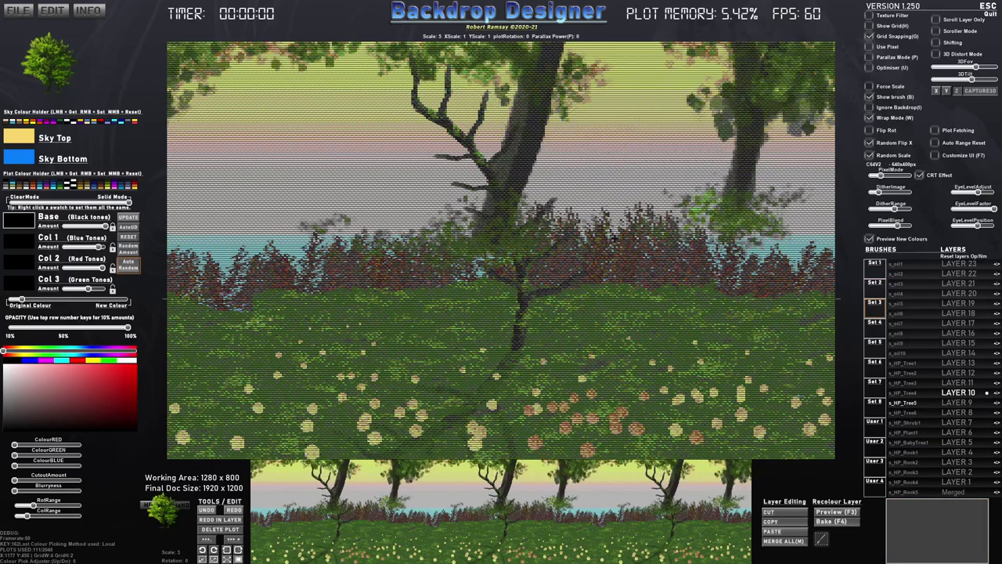
pyautogui.scroll(-3, 613, 236)
pyautogui.scroll(3, 614, 238)
pyautogui.scroll(-2, 615, 238)
pyautogui.scroll(-5, 595, 297)
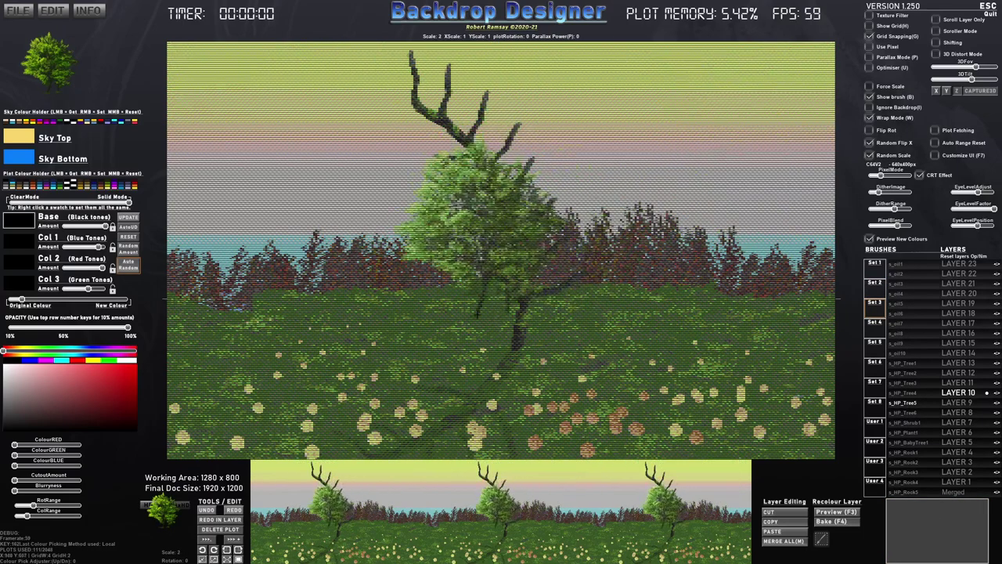
pyautogui.scroll(5, 438, 313)
pyautogui.scroll(-5, 338, 262)
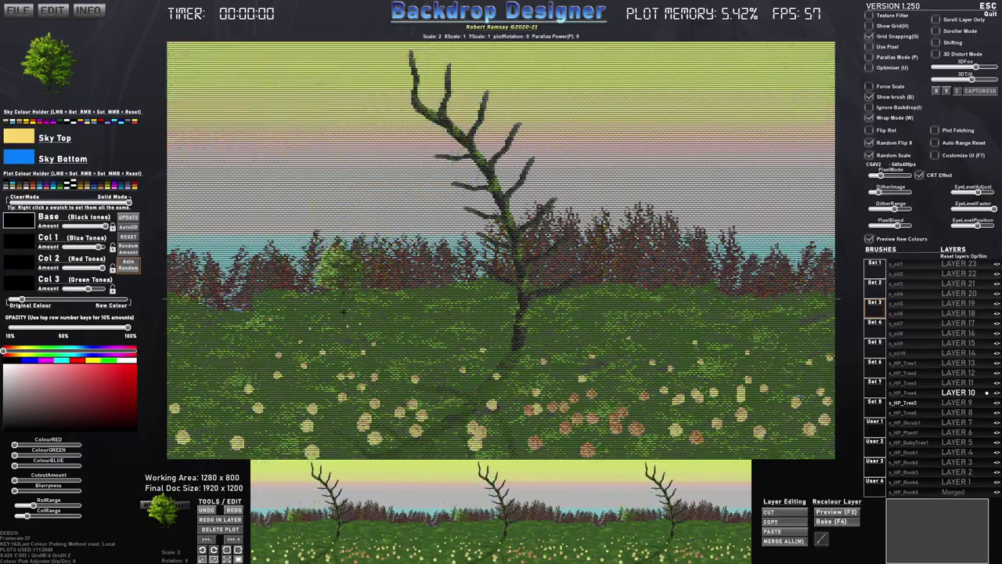
pyautogui.scroll(5, 333, 313)
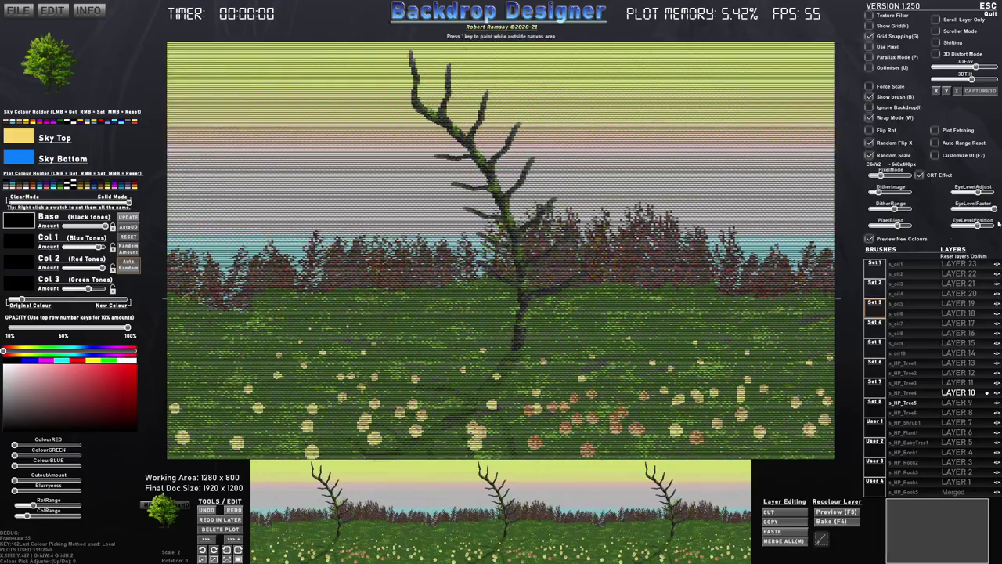
# Lower the EyeLevelFactor and raise EyeLevelAdjust to its maximum
pyautogui.moveTo(993, 208); pyautogui.dragTo(963, 209)
pyautogui.moveTo(978, 193)
pyautogui.mouseDown()
pyautogui.moveTo(968, 192)
pyautogui.moveTo(987, 192)
pyautogui.mouseUp()
pyautogui.moveTo(977, 227); pyautogui.dragTo(978, 227)
pyautogui.moveTo(986, 191); pyautogui.dragTo(995, 192)
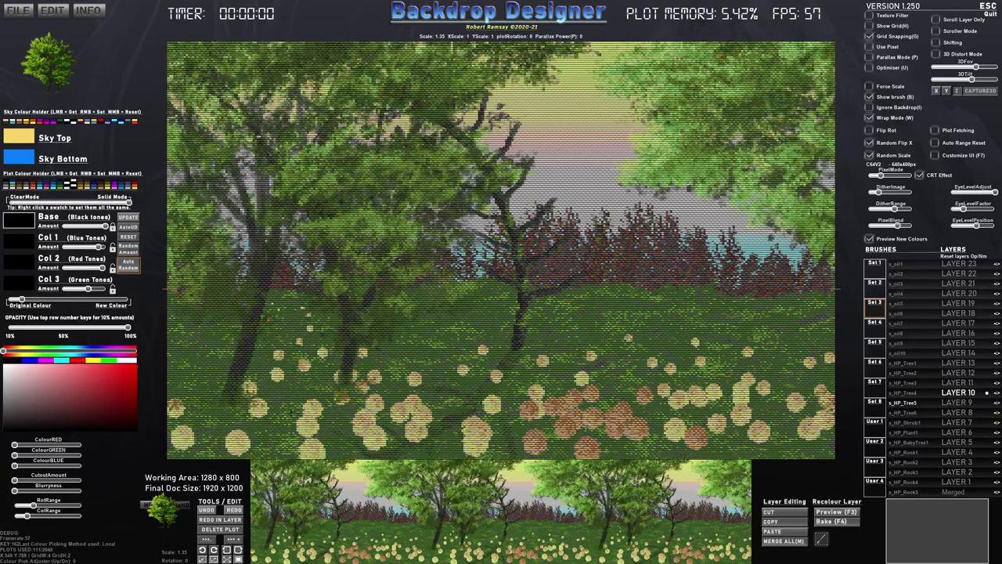
# Undo the tilted tree plots, turn off Random Flip X and Random Scale, and set RotRange to zero
pyautogui.hotkey('ctrl', 'z')
pyautogui.hotkey('ctrl', 'z')
pyautogui.hotkey('ctrl', 'z')
pyautogui.hotkey('ctrl', 'z')
pyautogui.hotkey('ctrl', 'z')
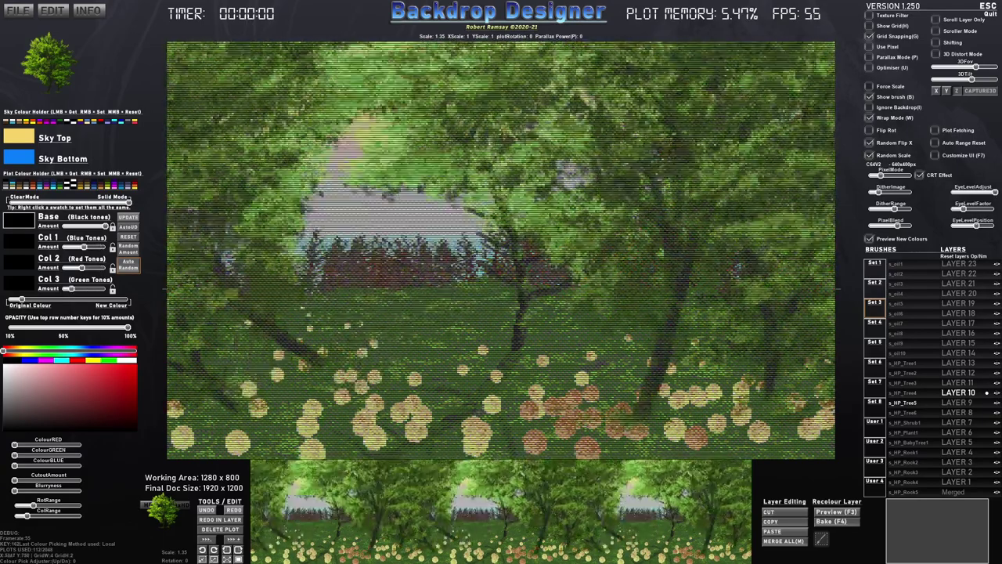
pyautogui.click(869, 143)
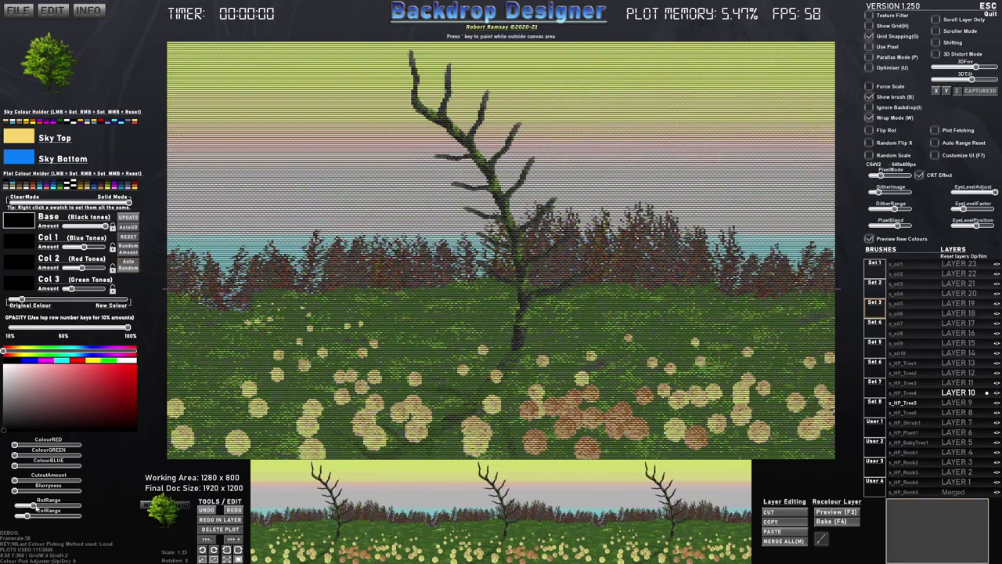
# Place an upright s_HP_Tree5 plot at scale 1.35 in the left part of the meadow
pyautogui.hotkey('ctrl', 'y')
pyautogui.hotkey('ctrl', 'y')
pyautogui.hotkey('ctrl', 'y')
pyautogui.hotkey('ctrl', 'y')
pyautogui.hotkey('ctrl', 'y')
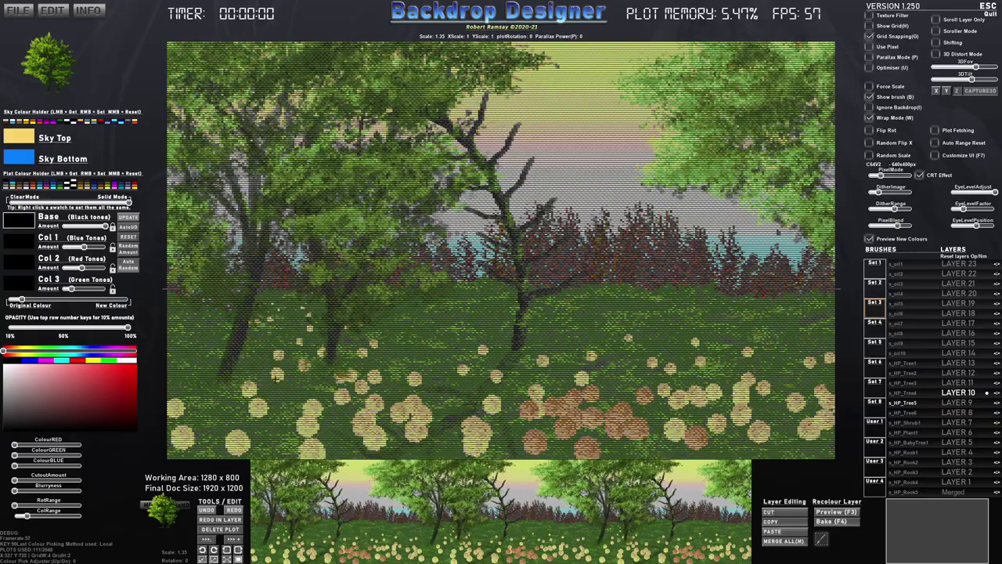
# Turn off the CRT effect and preview smaller trees on Layer 6, reducing the brush scale to 0.53
pyautogui.click(959, 433)
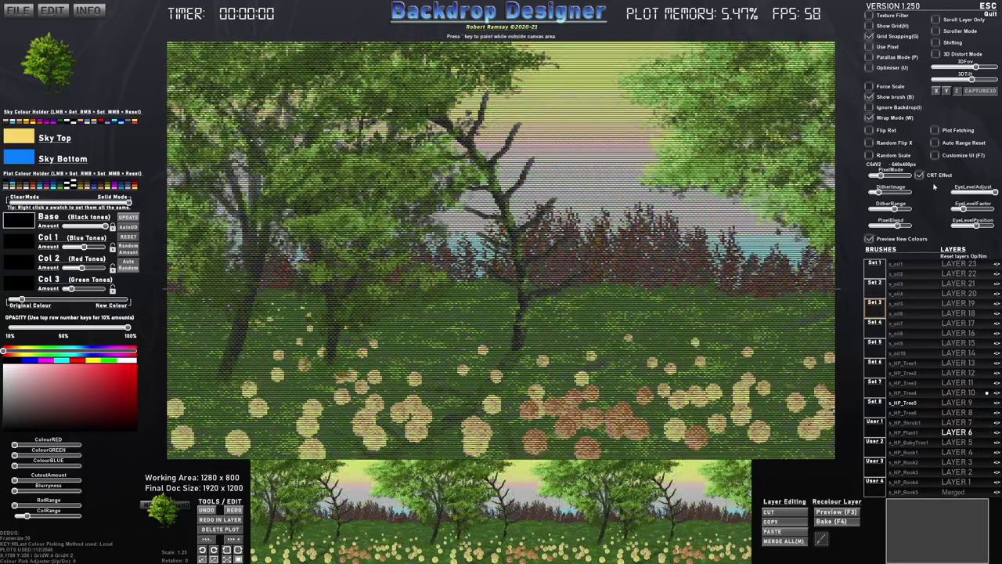
pyautogui.click(920, 176)
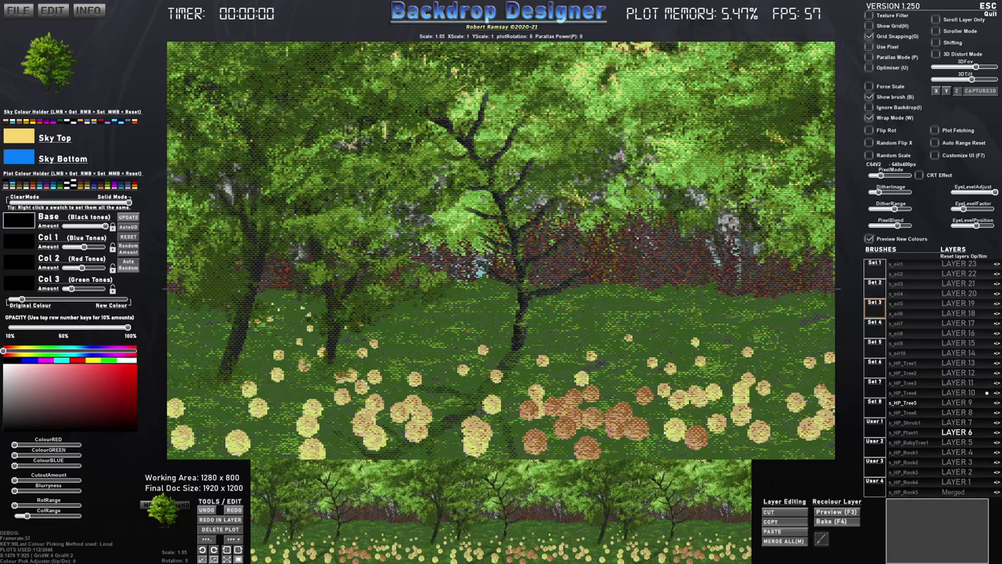
pyautogui.scroll(-9, 670, 333)
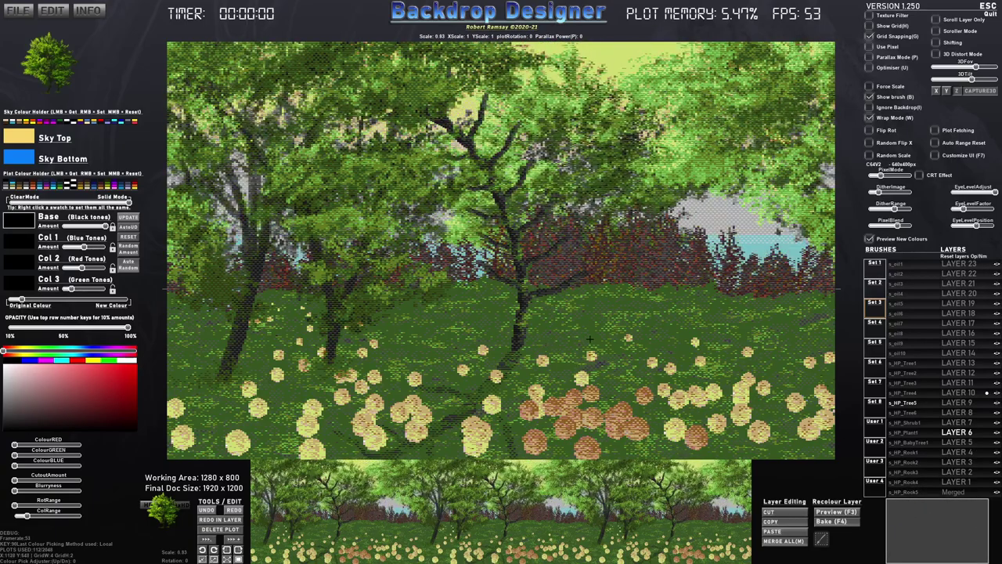
pyautogui.scroll(-1, 671, 332)
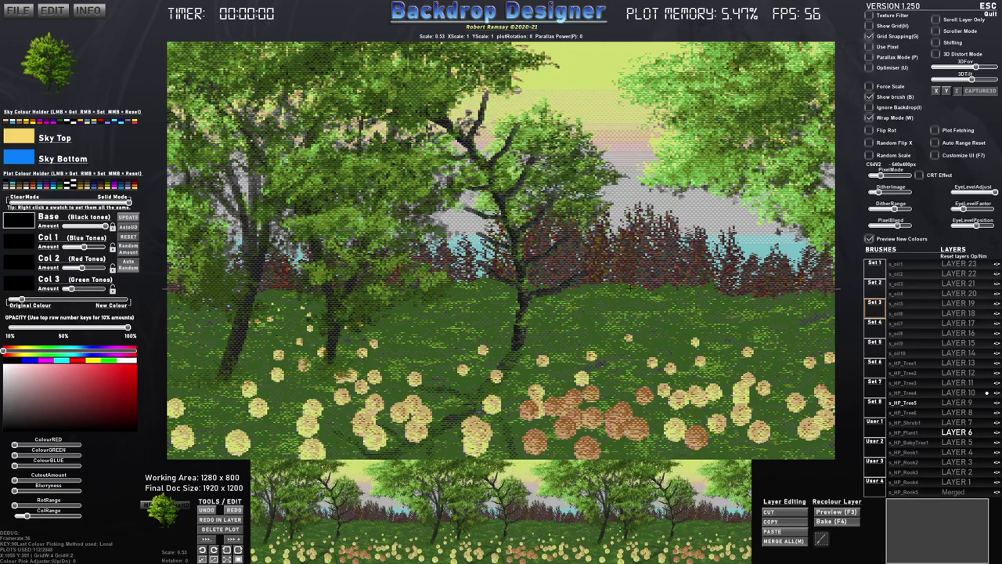
# Place three s_HP_Plant1 clumps at scale 1.25 on Layer 18 among the foreground flowers
pyautogui.click(906, 432)
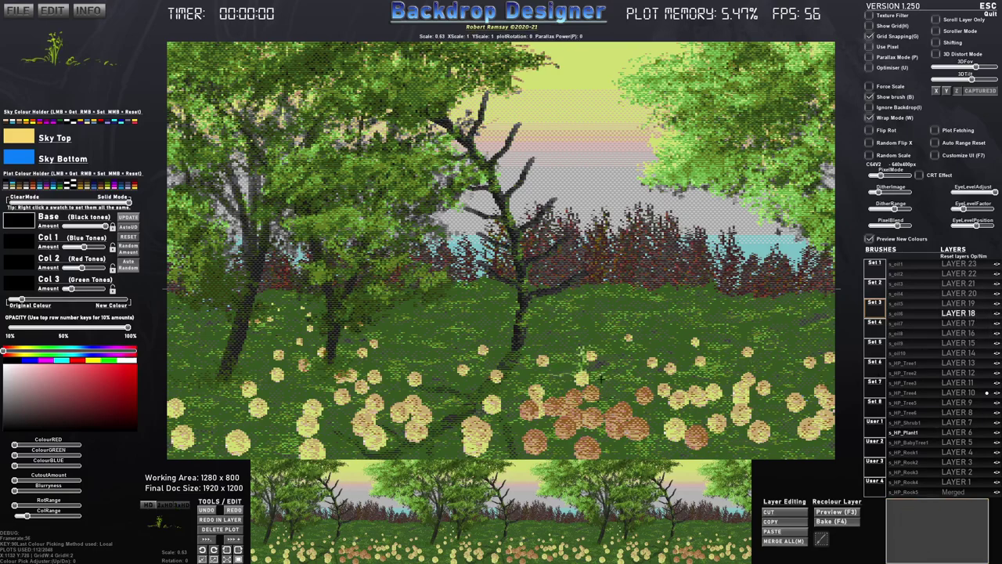
pyautogui.scroll(8, 603, 448)
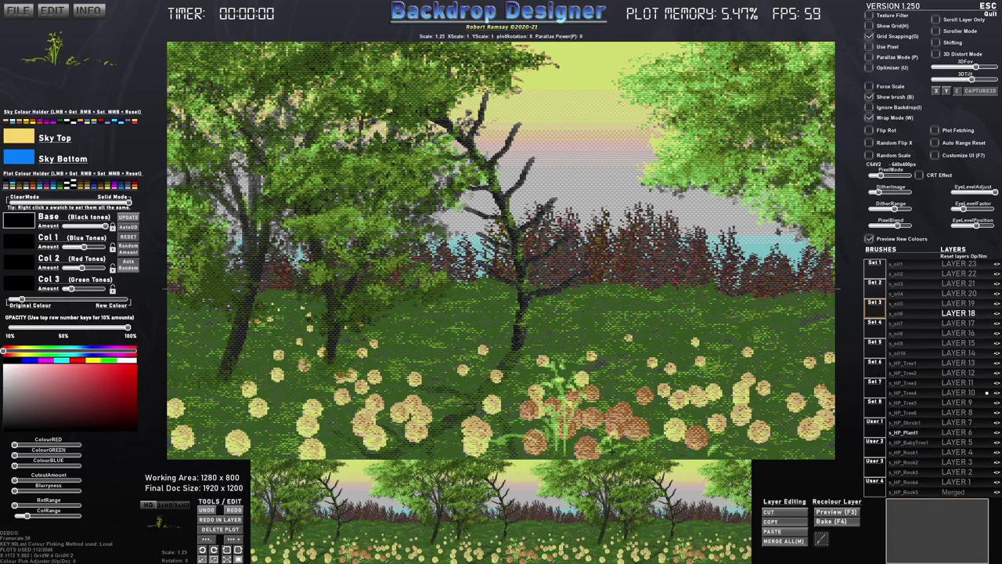
pyautogui.click(576, 461)
pyautogui.click(557, 465)
pyautogui.click(616, 467)
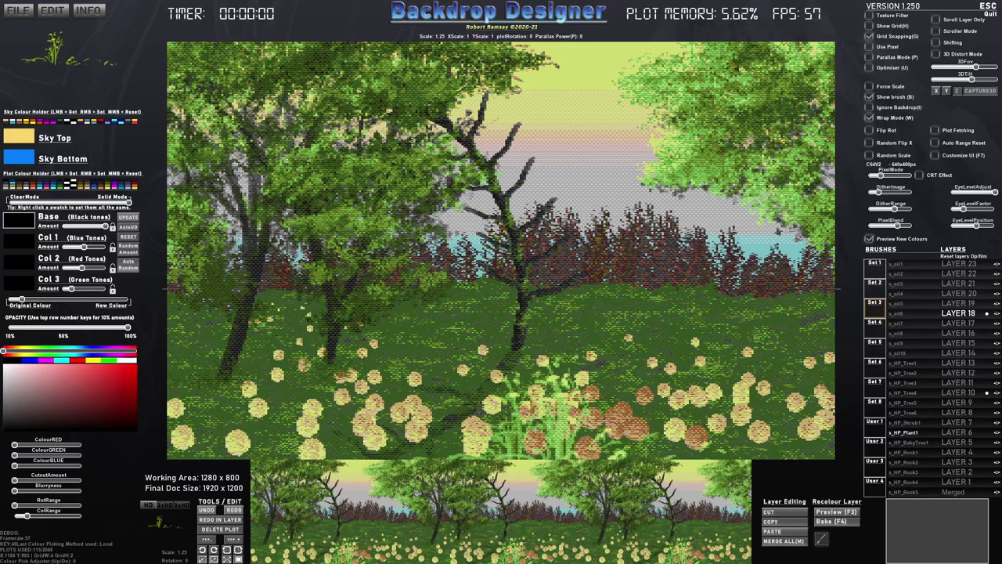
# Sample greens and dark tones from the landscape into the plot colour swatches
pyautogui.press('Tab')
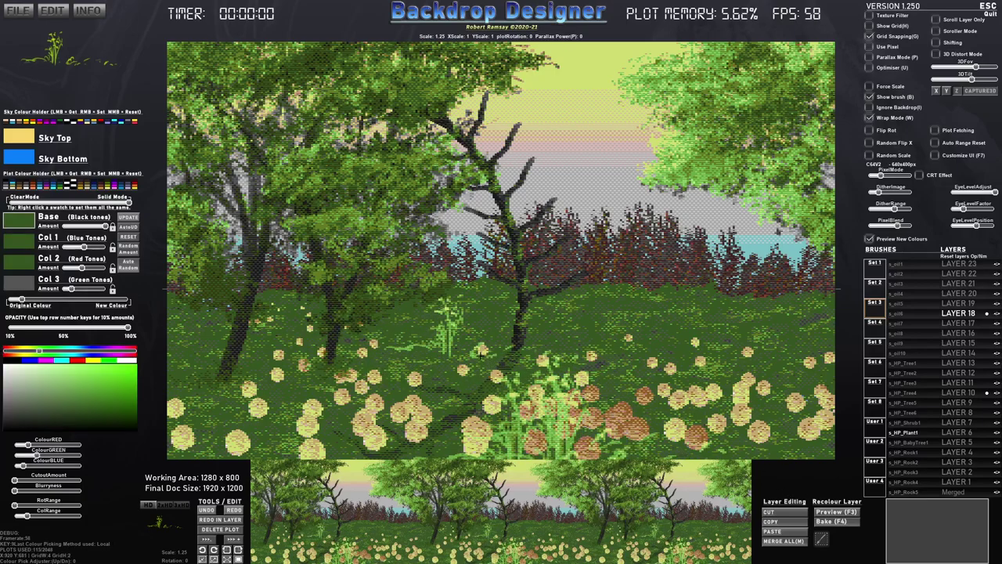
pyautogui.press('Tab')
pyautogui.press('Tab')
pyautogui.press('Tab')
pyautogui.press('Tab')
pyautogui.press('Tab')
pyautogui.press('Tab')
pyautogui.press('Tab')
pyautogui.press('Tab')
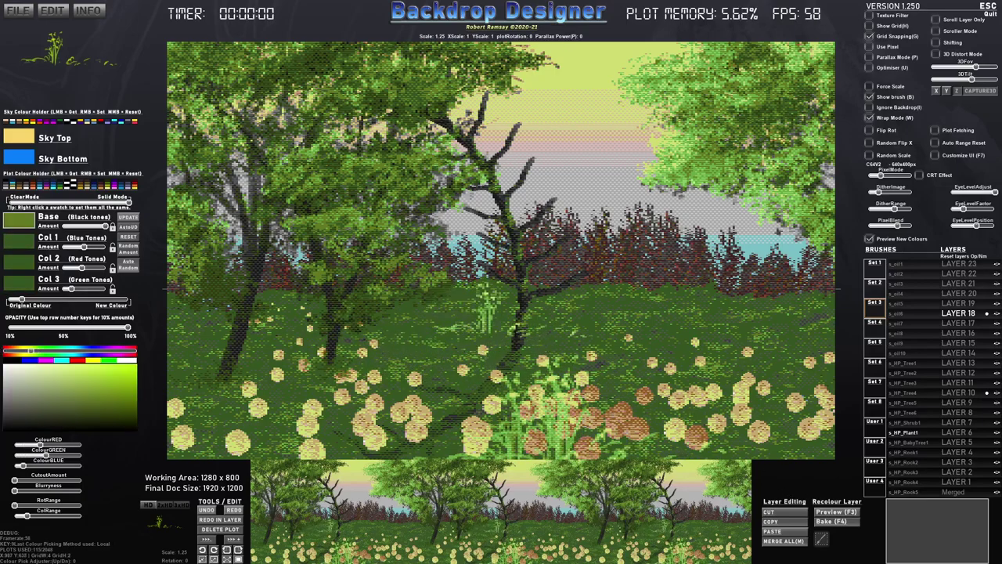
pyautogui.press('Tab')
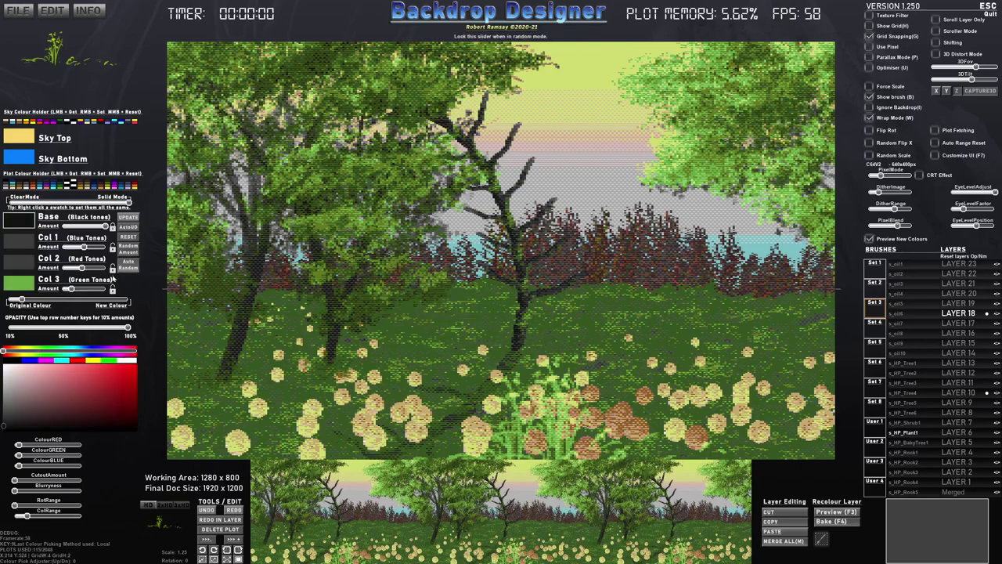
# Recolour the plant brush with sampled dark tones at full new colour, enlarging it to scale 2.80
pyautogui.press('Tab')
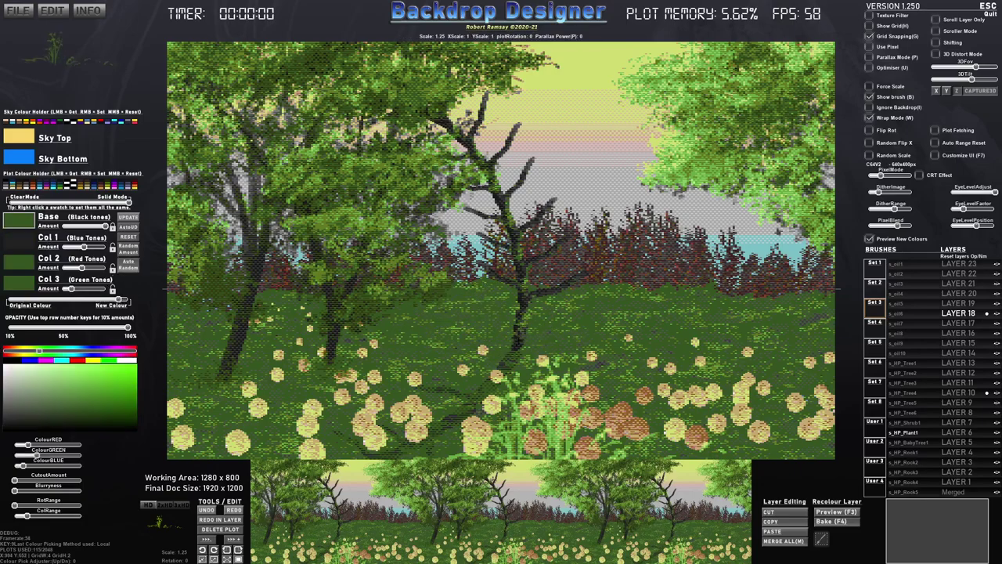
pyautogui.press('Tab')
pyautogui.press('Tab')
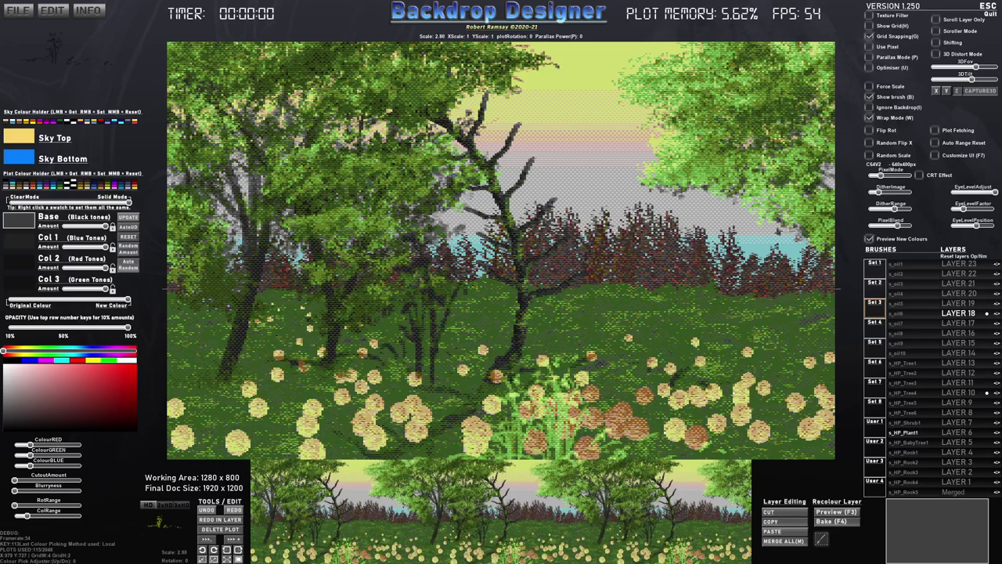
pyautogui.press('0')
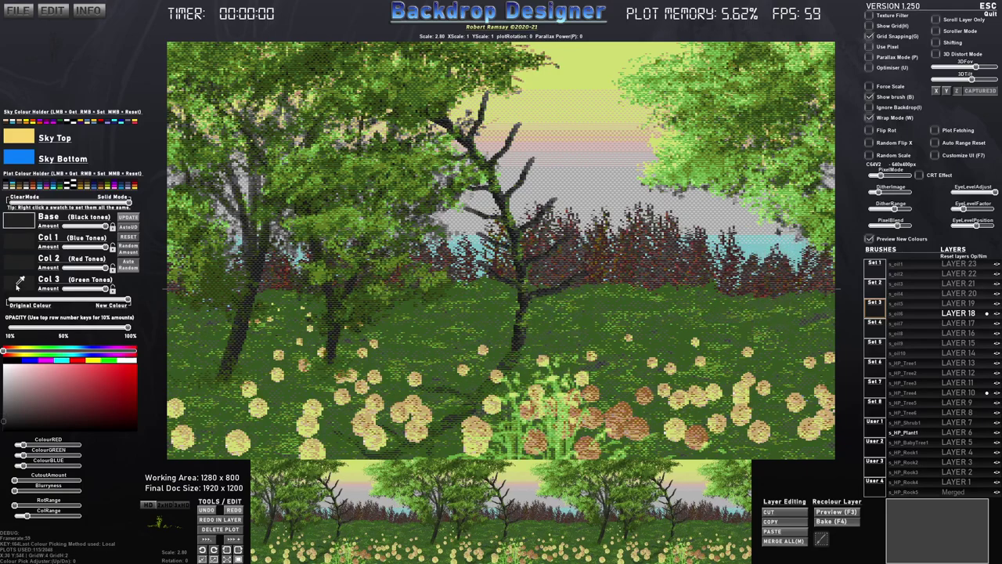
# Preview the dark plant brush on Layer 12, and switch to the s_HP_Shrub1 brush
pyautogui.click(962, 373)
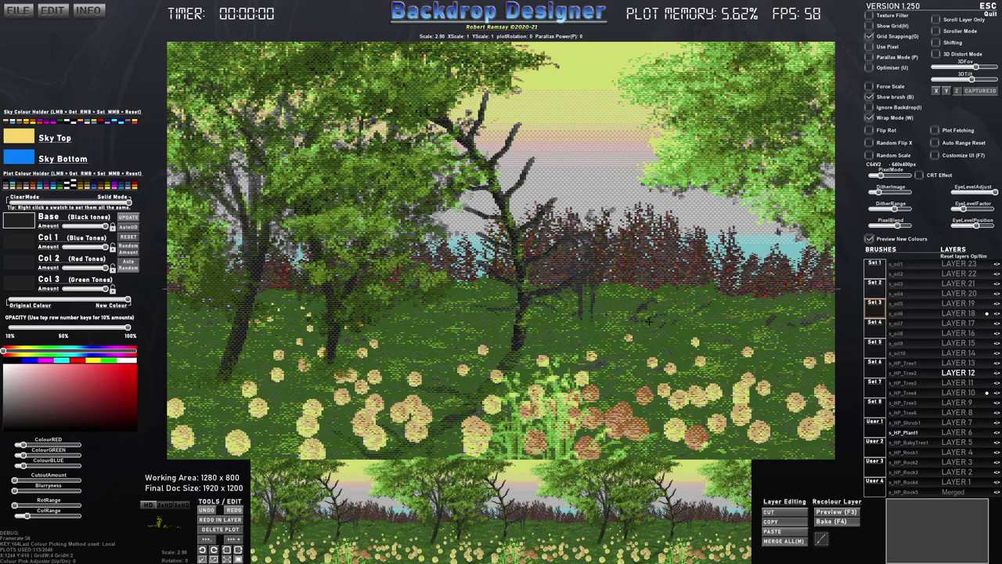
pyautogui.click(906, 423)
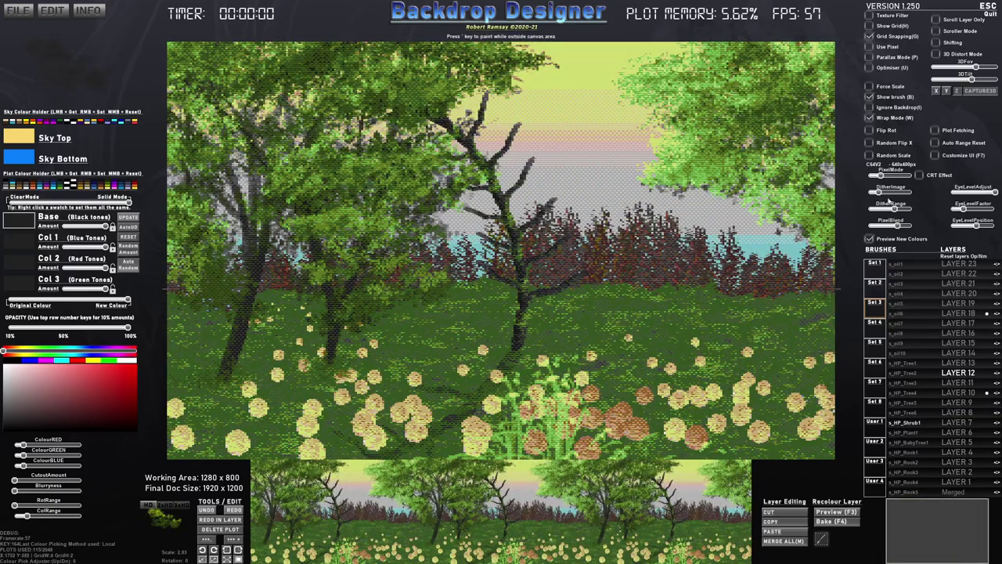
# Turn off pixel mode and paint dark s_oil6 foliage at scale 1.33 across the foreground on Layer 12
pyautogui.moveTo(881, 176); pyautogui.dragTo(867, 175)
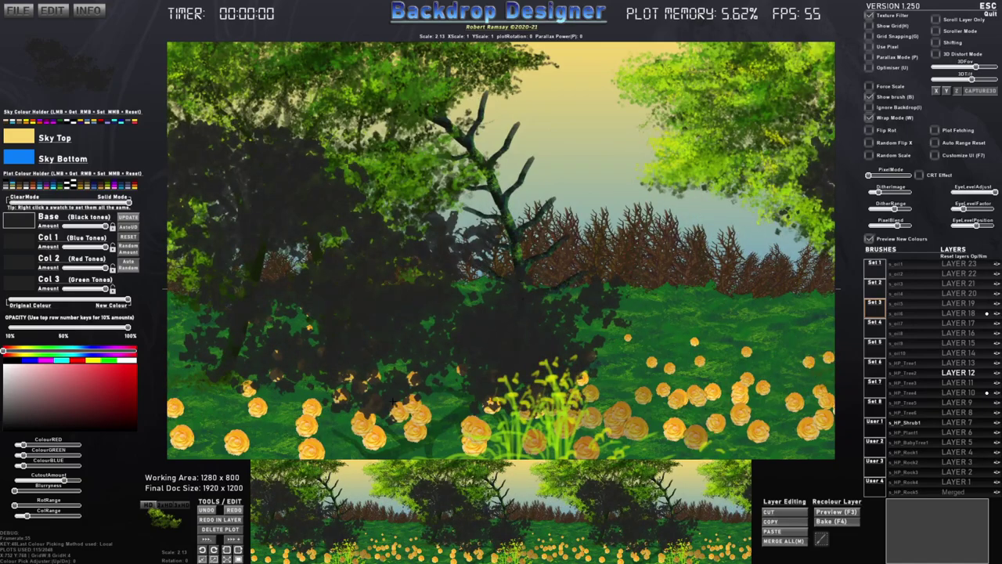
pyautogui.click(912, 316)
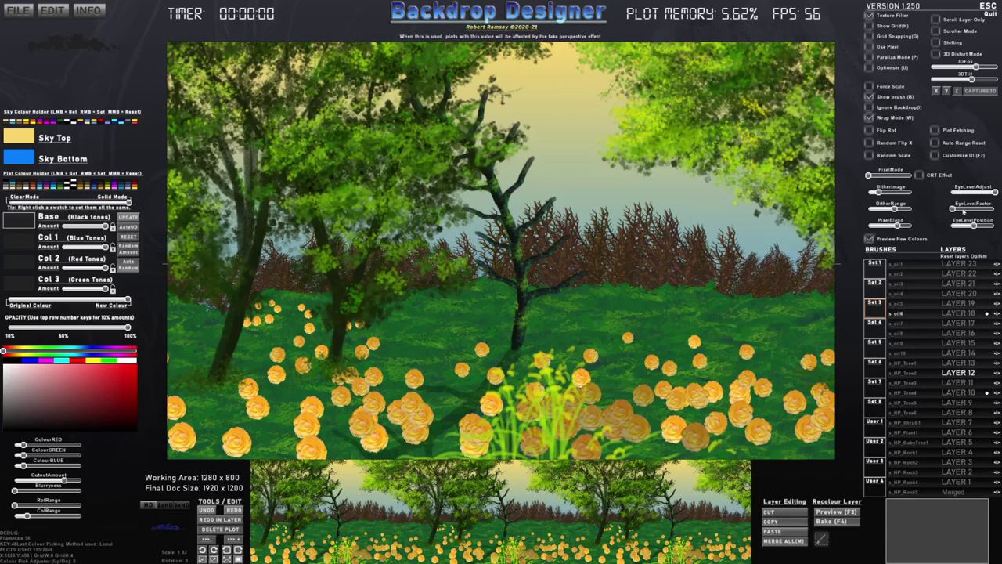
pyautogui.click(683, 362)
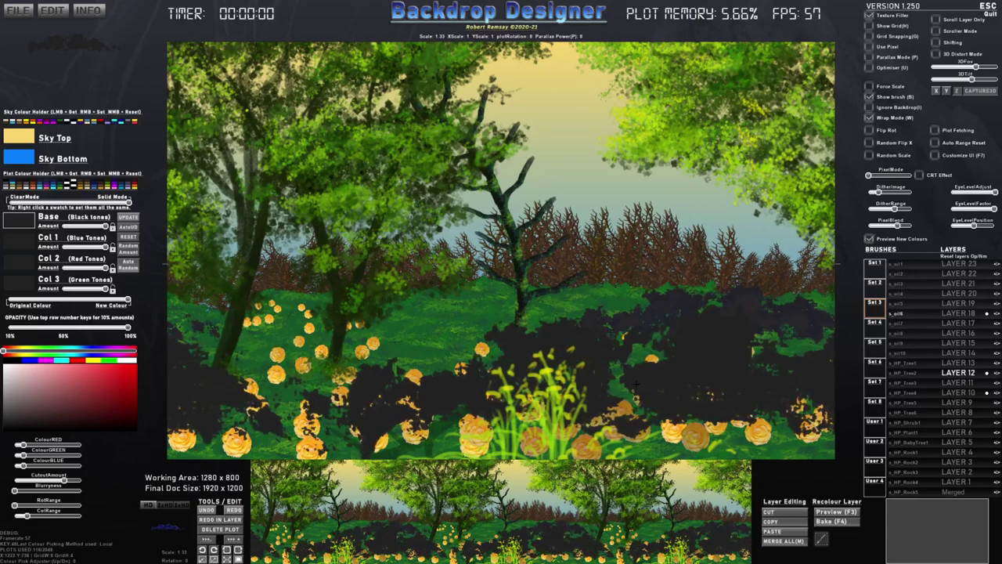
pyautogui.click(743, 429)
pyautogui.click(768, 444)
# Reduce the eye-level adjustment with the eye-level factor at minimum, and paint more dark foliage below the central dead tree
pyautogui.moveTo(994, 193); pyautogui.dragTo(974, 226)
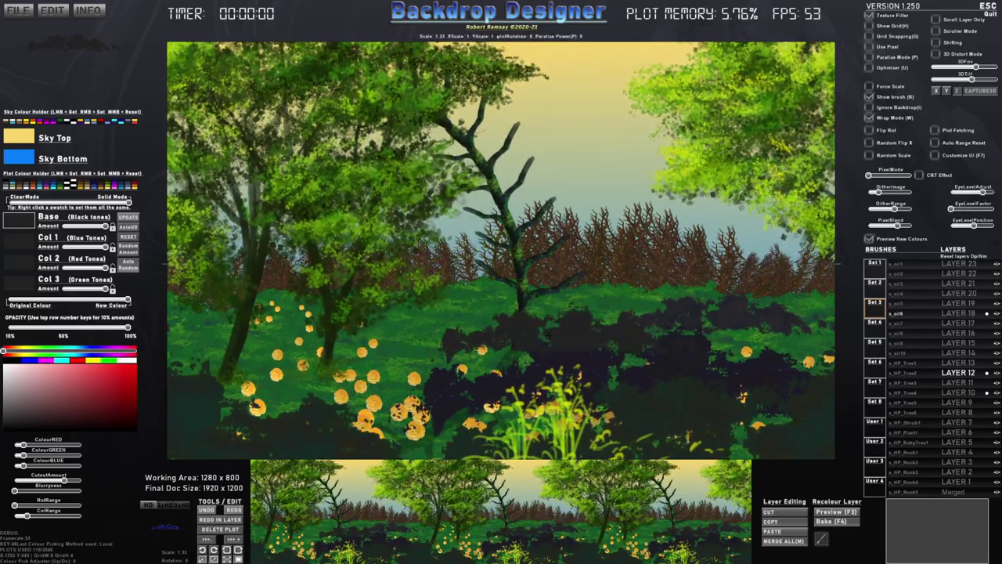
pyautogui.click(441, 325)
pyautogui.click(428, 365)
pyautogui.click(432, 409)
pyautogui.click(435, 439)
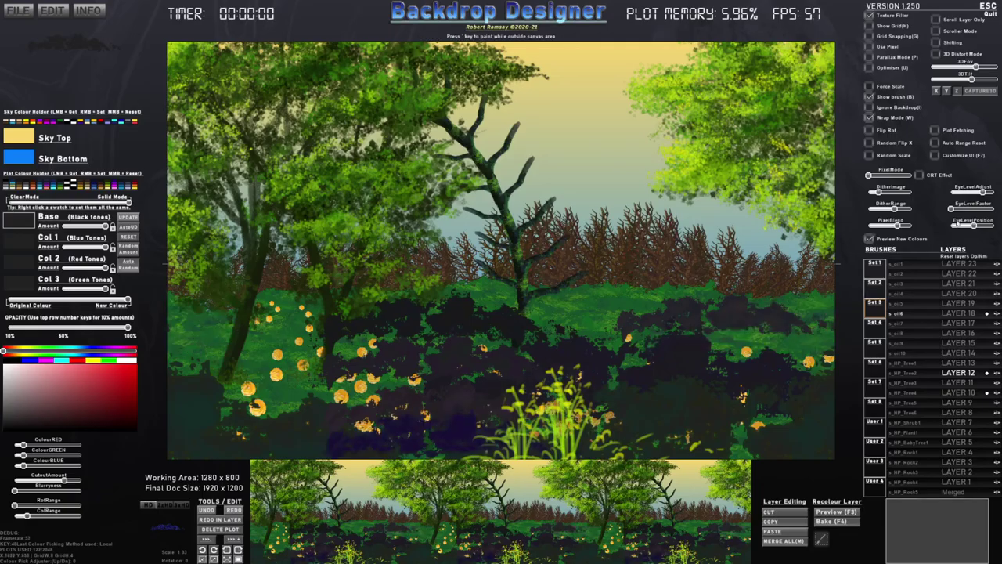
# Lower the eye-level adjustment slightly further and paint dark foliage beneath the trees in the left foreground
pyautogui.moveTo(972, 226)
pyautogui.mouseDown()
pyautogui.moveTo(989, 226)
pyautogui.moveTo(977, 226)
pyautogui.moveTo(976, 193)
pyautogui.mouseUp()
pyautogui.moveTo(951, 210)
pyautogui.mouseDown()
pyautogui.moveTo(966, 210)
pyautogui.moveTo(973, 193)
pyautogui.mouseUp()
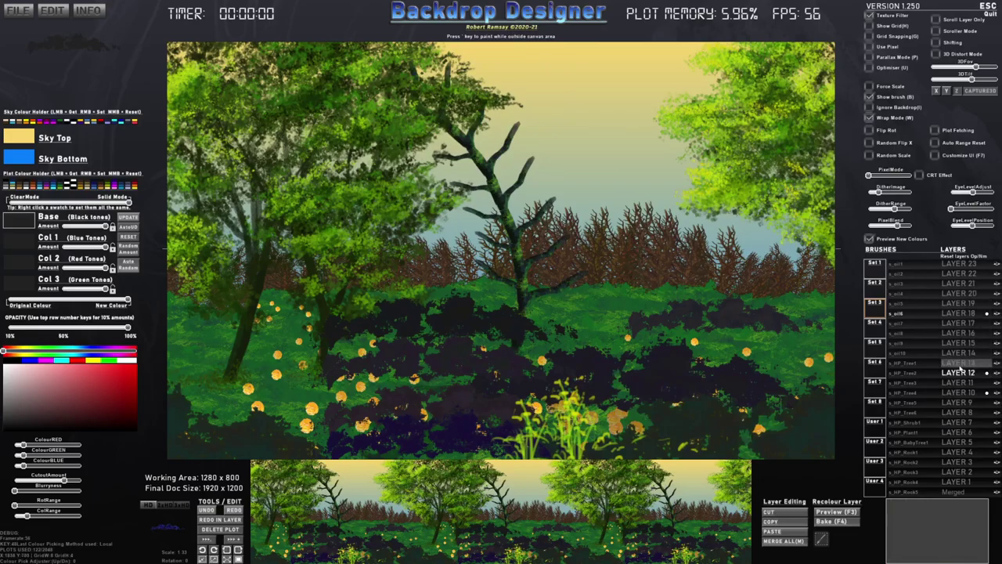
pyautogui.click(217, 393)
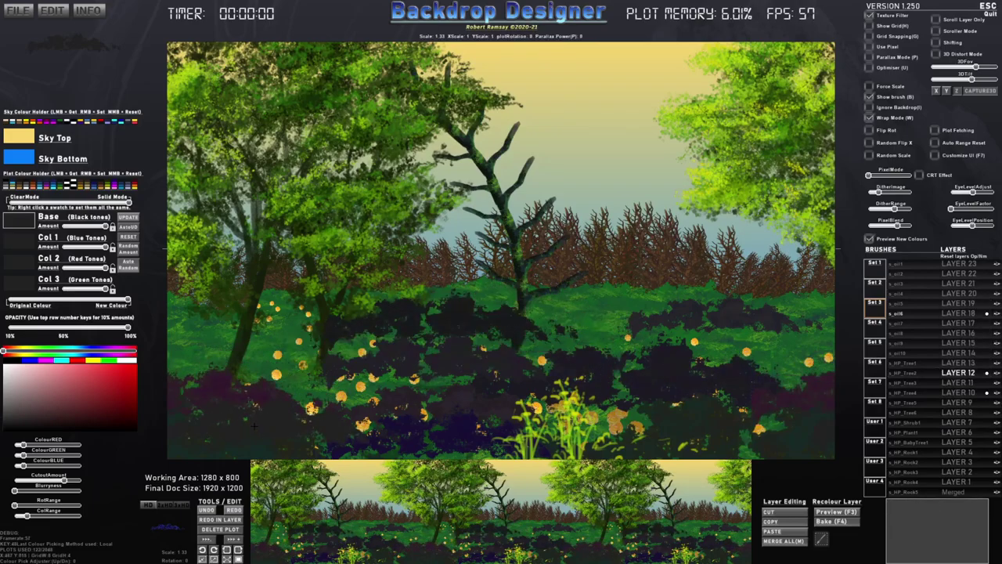
pyautogui.click(252, 391)
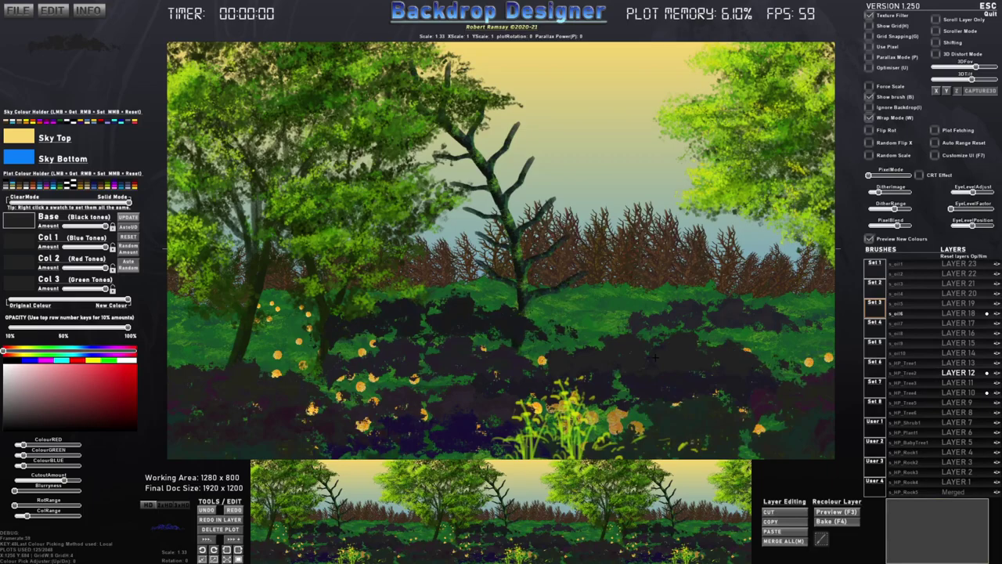
# Sample dark greens from the landscape and paint them with s_oil6 at scale 1.33 over the dark foreground on Layer 12
pyautogui.press('Tab')
pyautogui.click(508, 338)
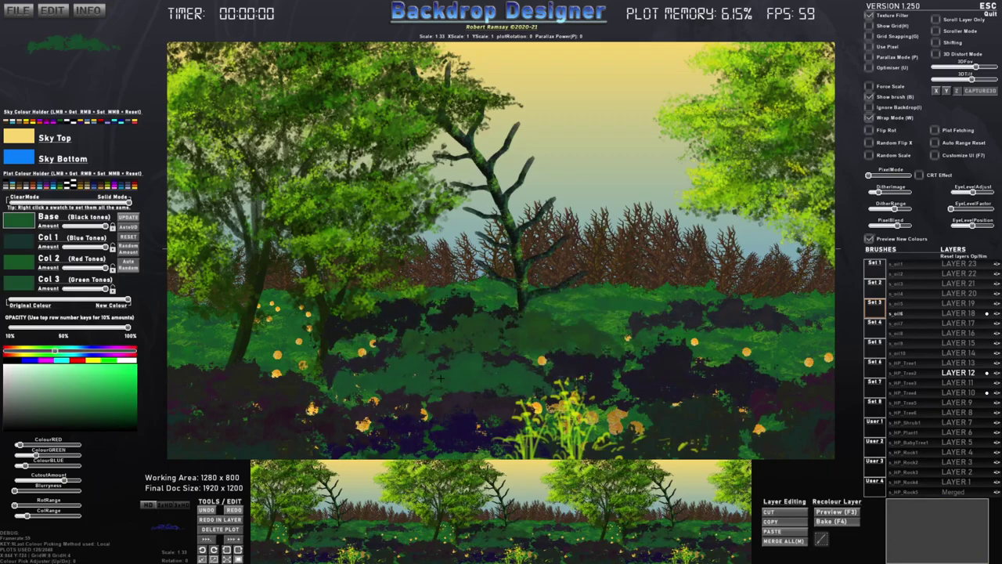
pyautogui.click(443, 378)
pyautogui.click(362, 379)
pyautogui.moveTo(318, 391)
pyautogui.mouseDown()
pyautogui.moveTo(469, 415)
pyautogui.moveTo(235, 415)
pyautogui.moveTo(626, 407)
pyautogui.moveTo(678, 385)
pyautogui.mouseUp()
pyautogui.click(689, 383)
pyautogui.click(704, 428)
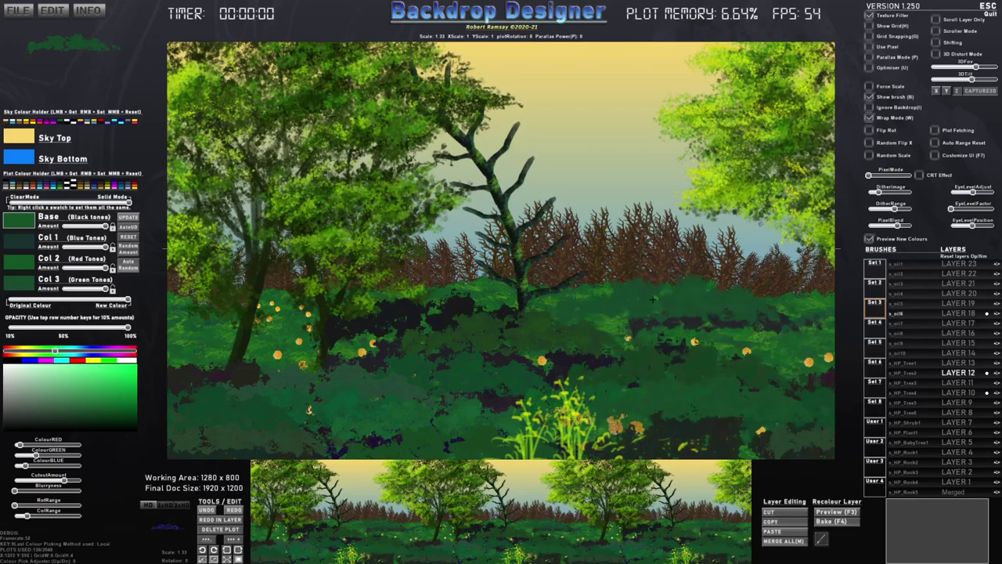
# Sample bright leaf greens, shrink the s_oil6 brush, and paint highlight patches across the middle ground
pyautogui.press('Tab')
pyautogui.scroll(-3, 644, 369)
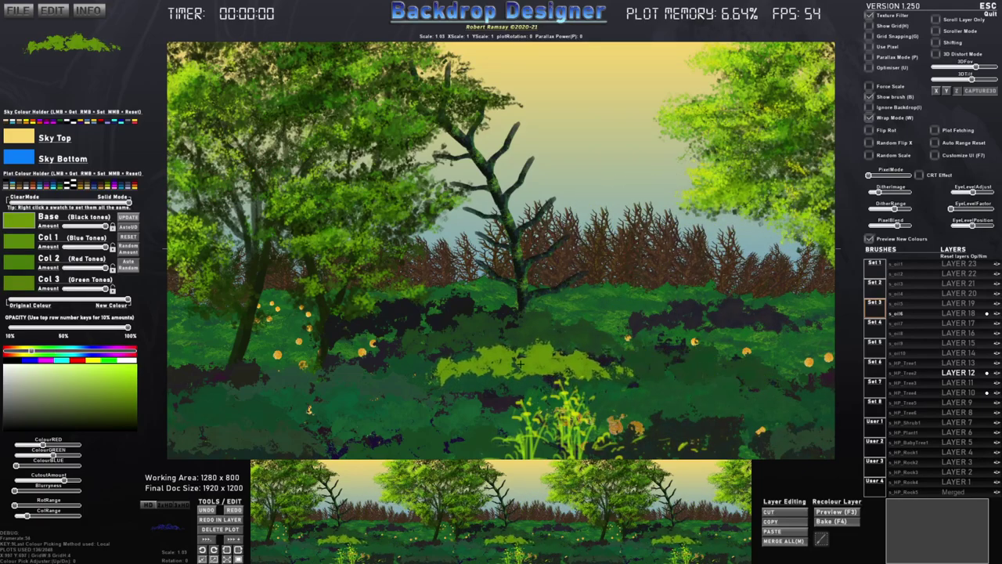
pyautogui.scroll(-2, 519, 362)
pyautogui.scroll(-2, 462, 336)
pyautogui.click(426, 344)
pyautogui.click(496, 342)
pyautogui.click(645, 358)
pyautogui.click(612, 379)
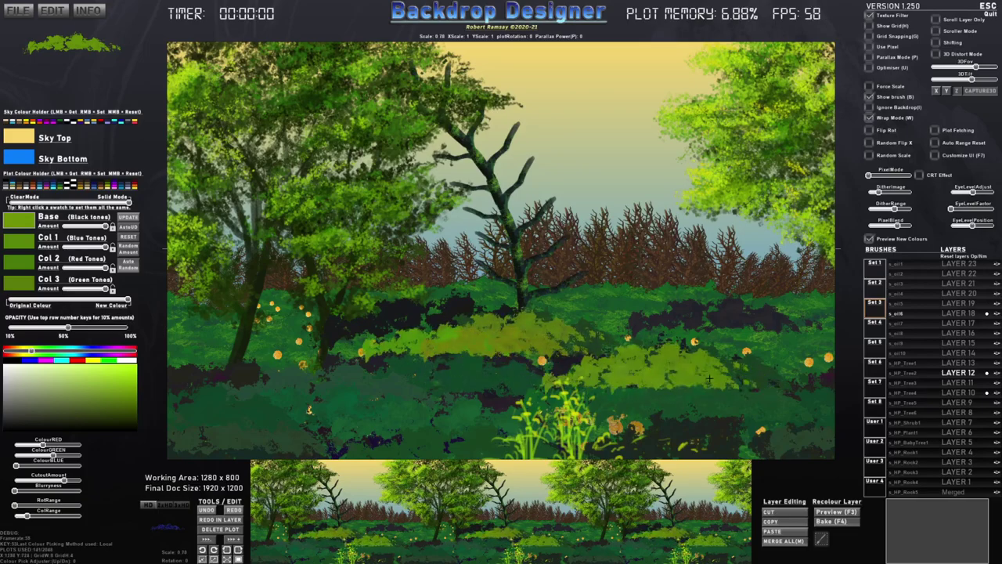
# Add bright green patches at scale 0.78 and about 50% opacity to the right and left foreground
pyautogui.click(718, 375)
pyautogui.click(760, 419)
pyautogui.click(302, 391)
pyautogui.click(381, 421)
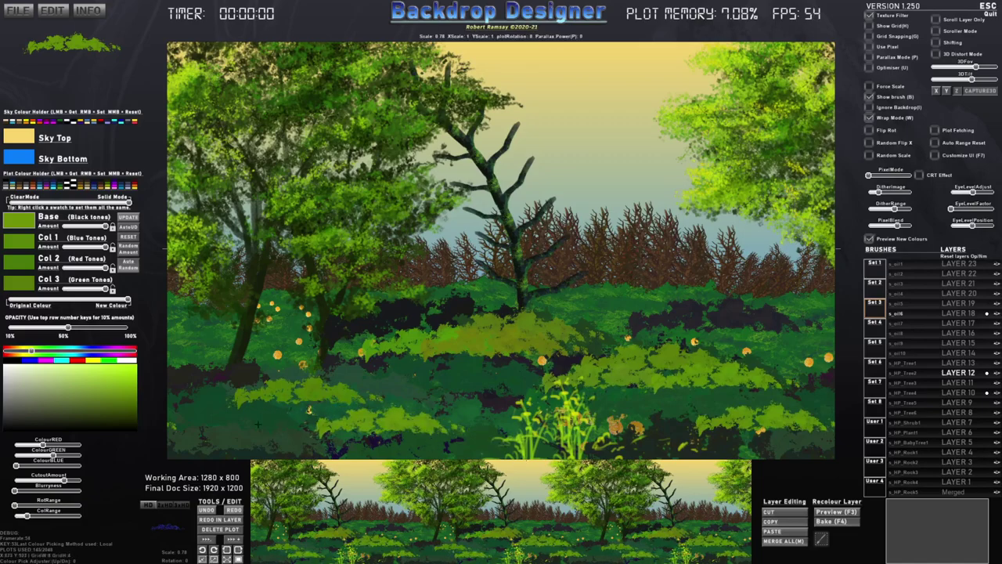
# Preview the landscape in C64 320x200px pixel mode, switch it to 256 Colour 320x200px, and bring up the open windows
pyautogui.moveTo(869, 175); pyautogui.dragTo(874, 177)
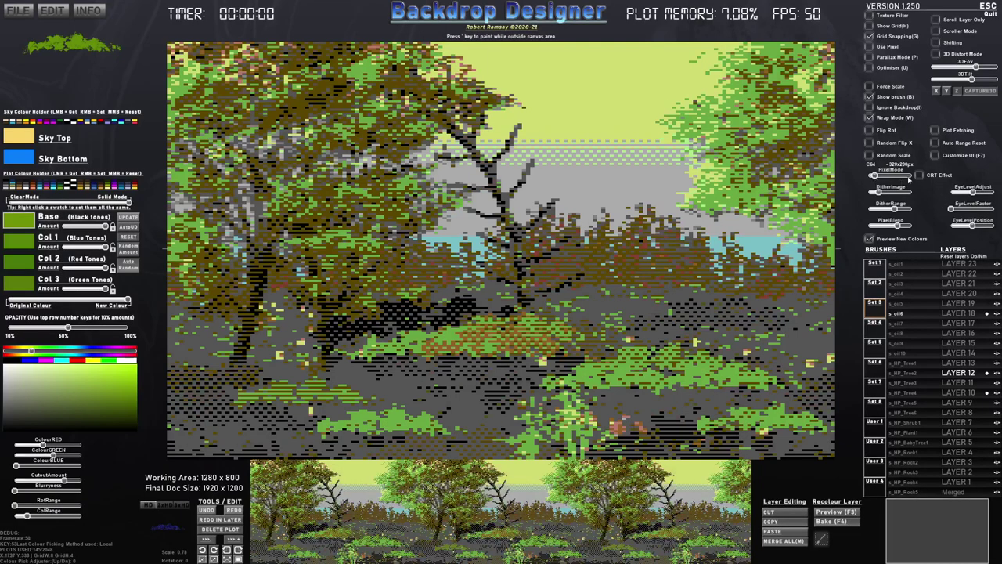
pyautogui.moveTo(878, 178); pyautogui.dragTo(903, 176)
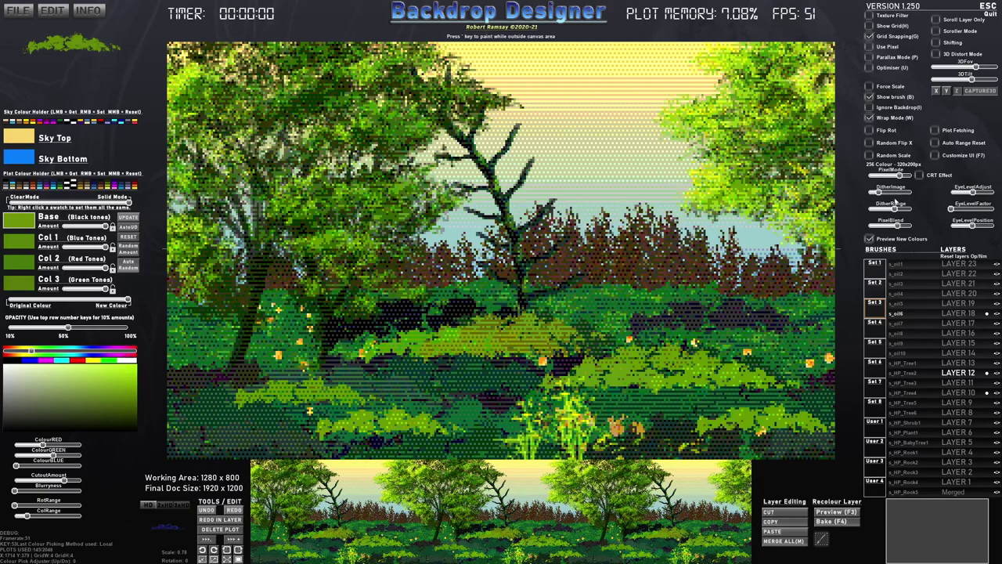
pyautogui.hotkey('alt', 'Tab')
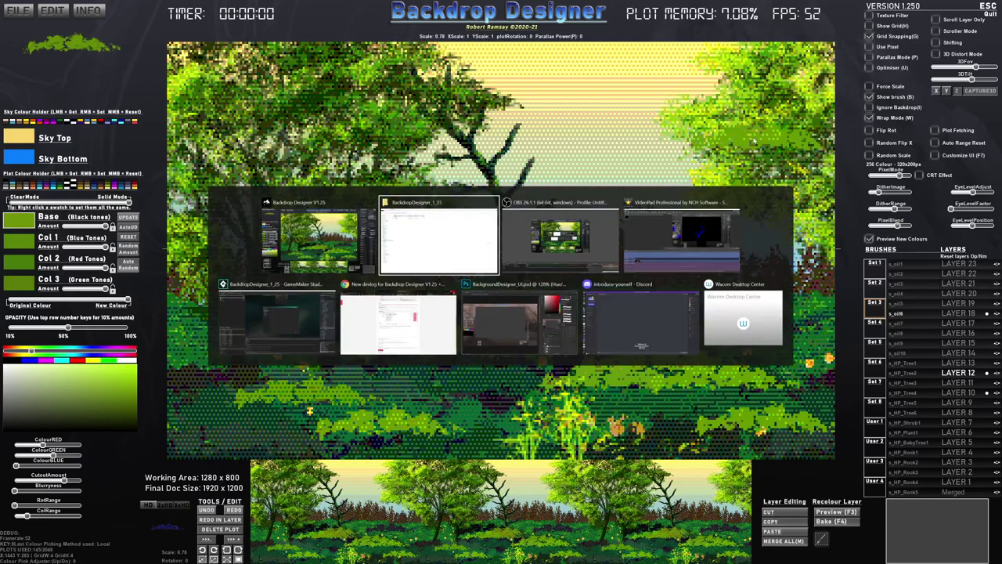